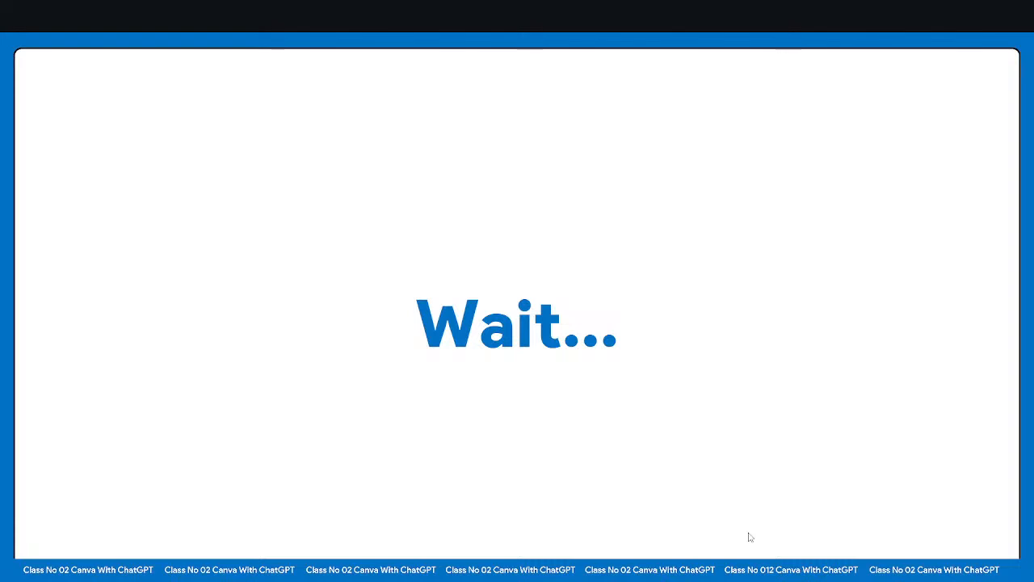
key("alt+Tab")
key("alt+Tab")
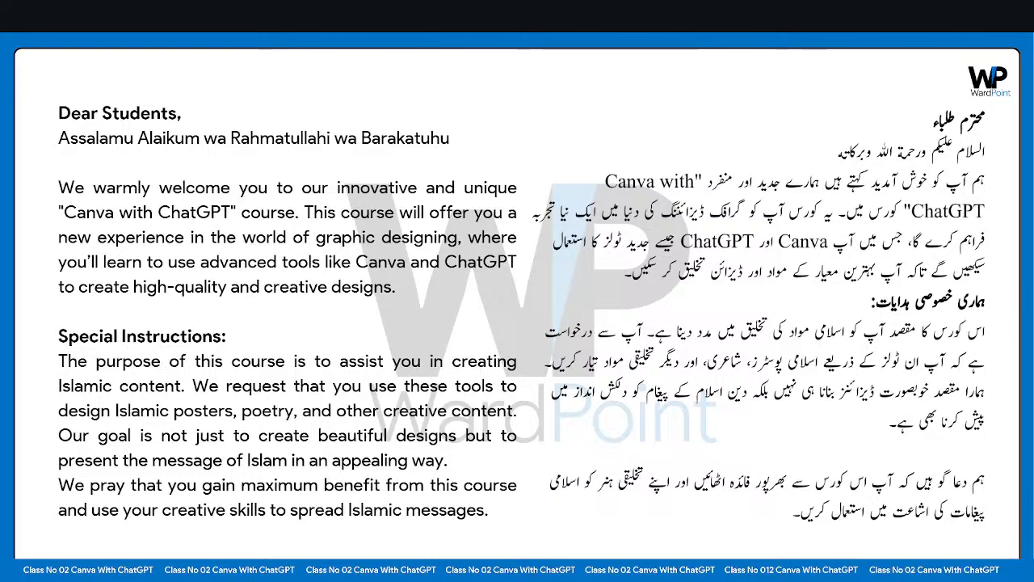
key("alt+Tab")
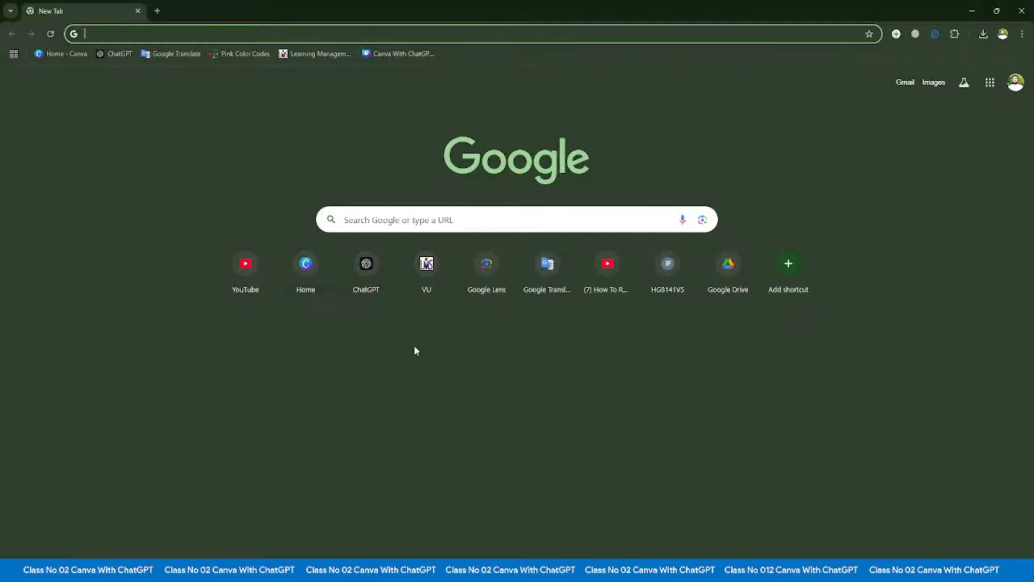
left_click(195, 35)
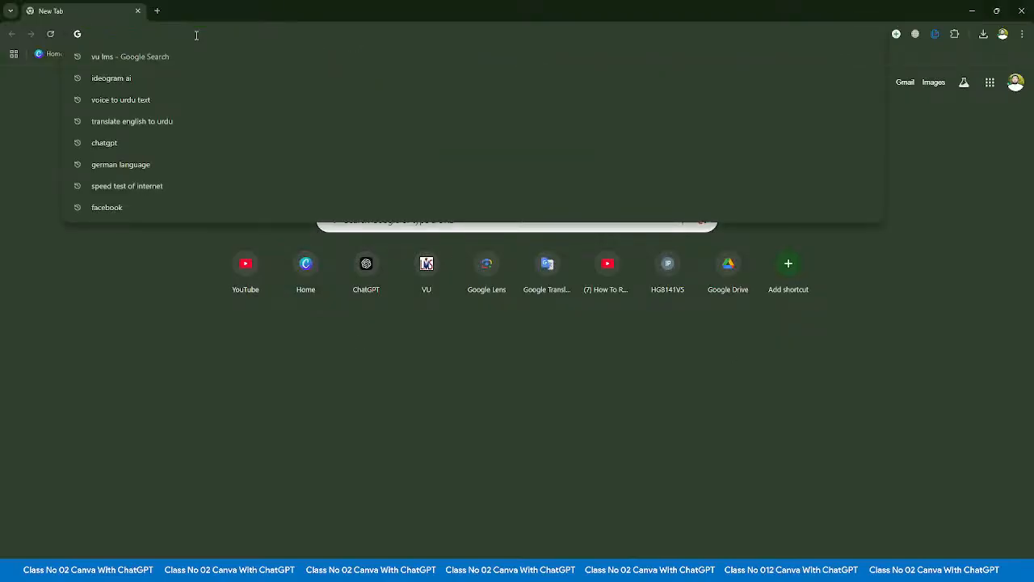
type("www")
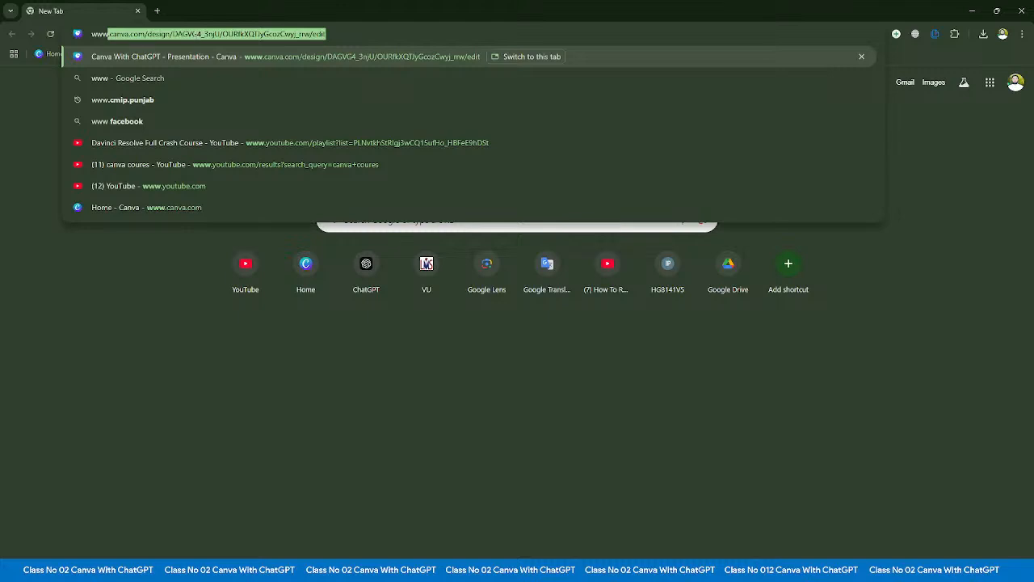
type(".cNV")
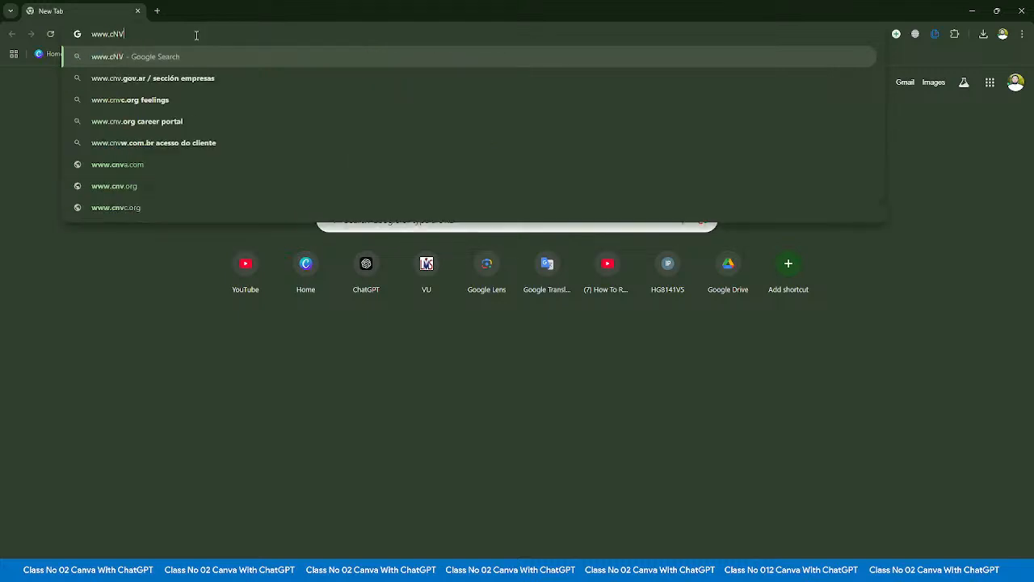
key("BackSpace")
key("BackSpace")
key("BackSpace")
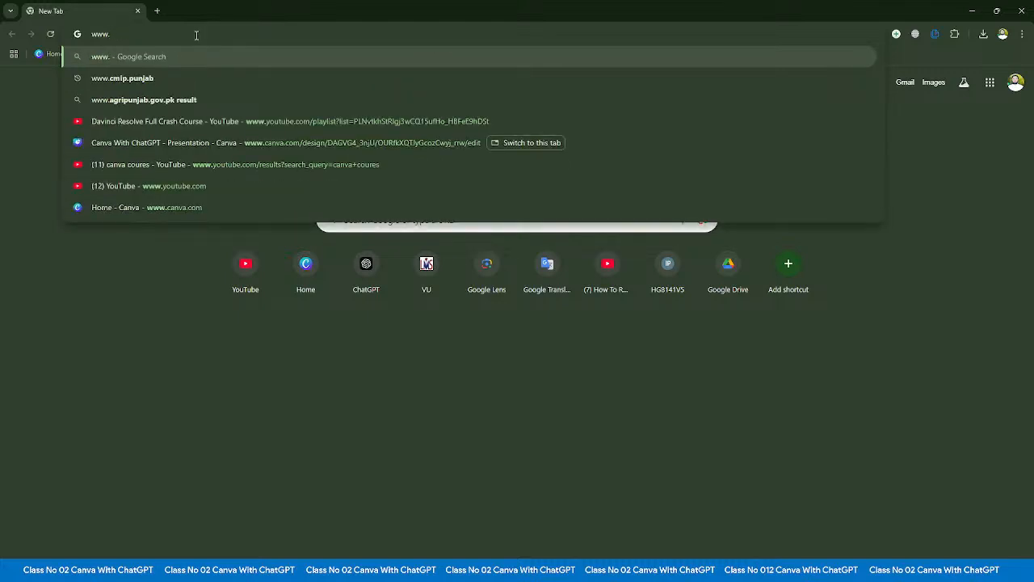
type("can")
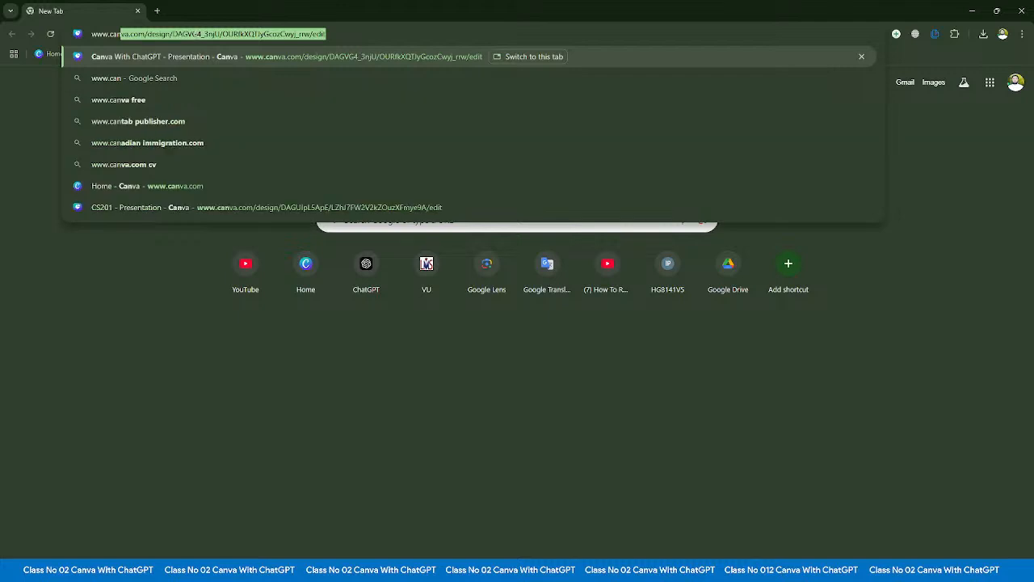
type("va.com")
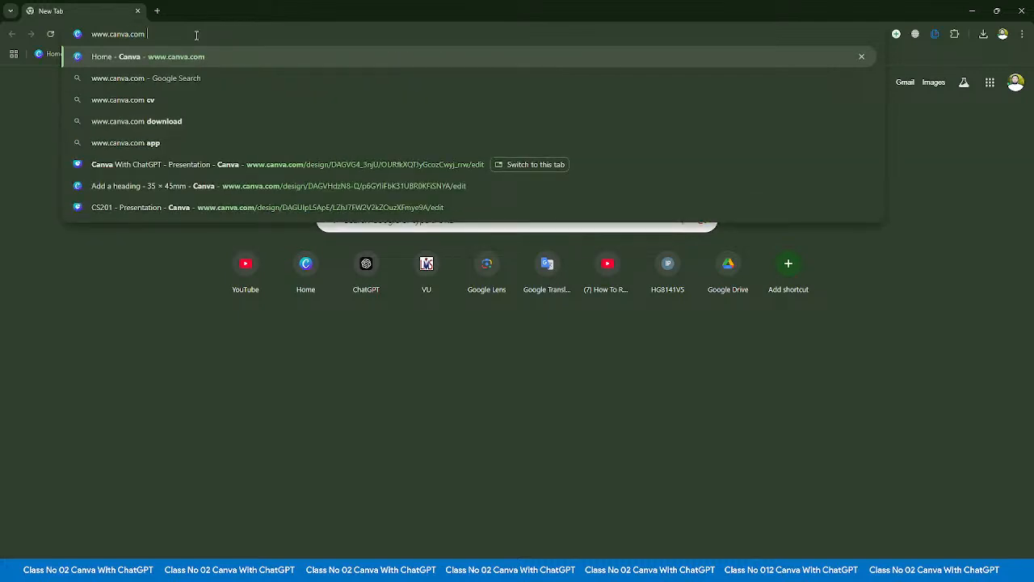
key("Return")
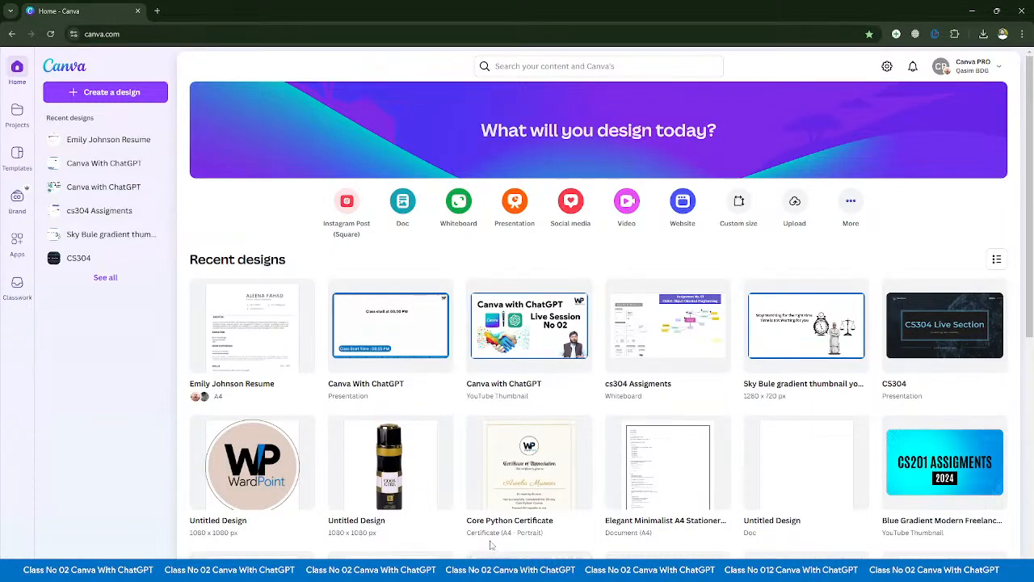
- Search Google for "canva" in a new tab and open the "Canva: Visual Suite for Everyone" result
left_click(159, 12)
left_click(184, 35)
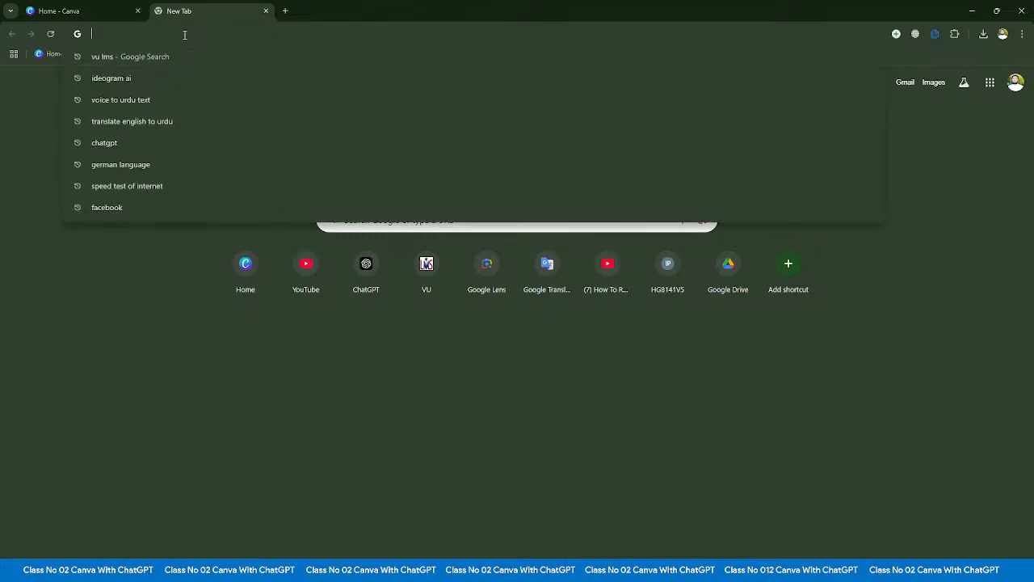
type("cab")
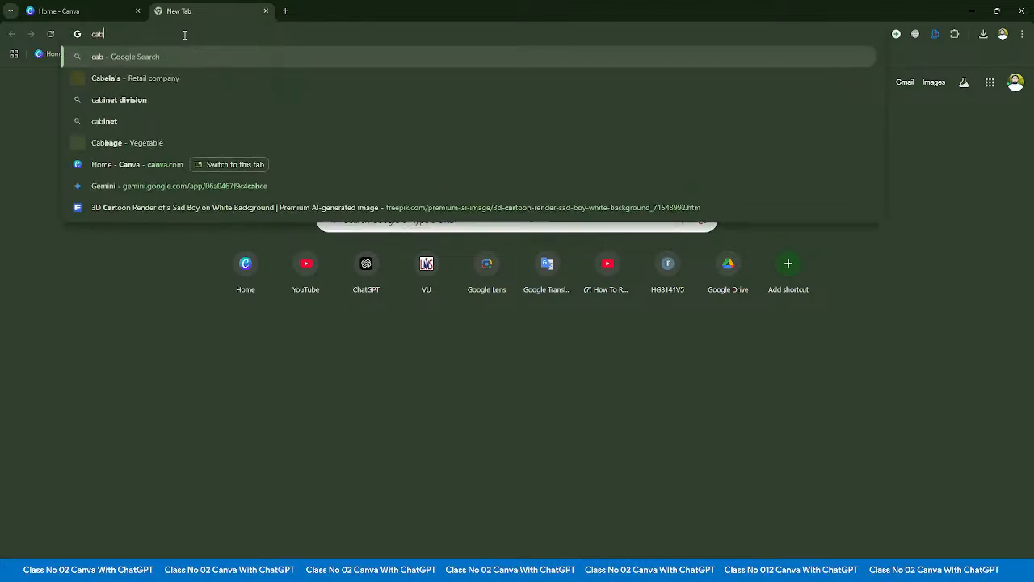
key("BackSpace")
key("BackSpace")
key("BackSpace")
type("canva")
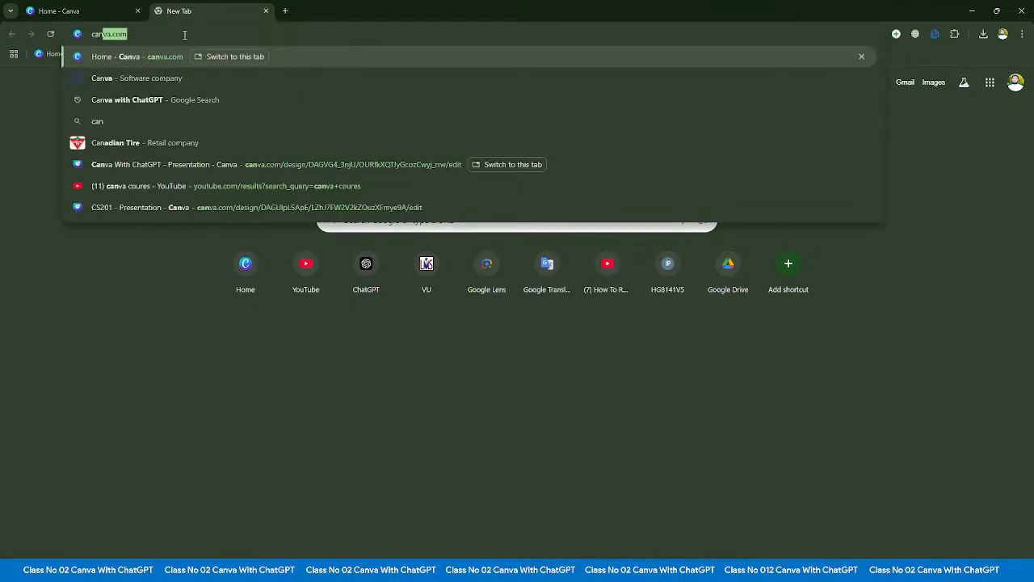
key("Delete")
key("Return")
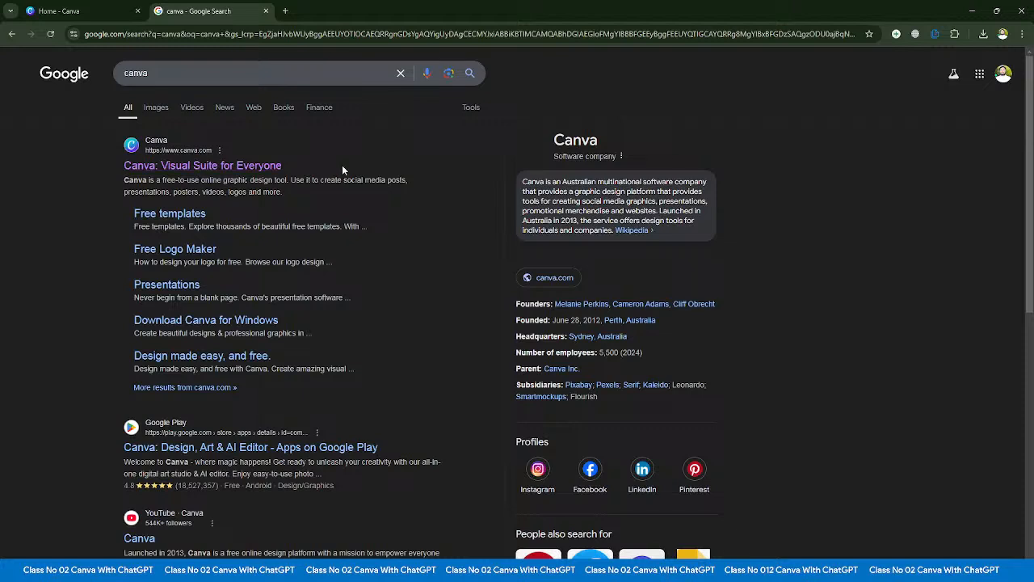
left_click(215, 168)
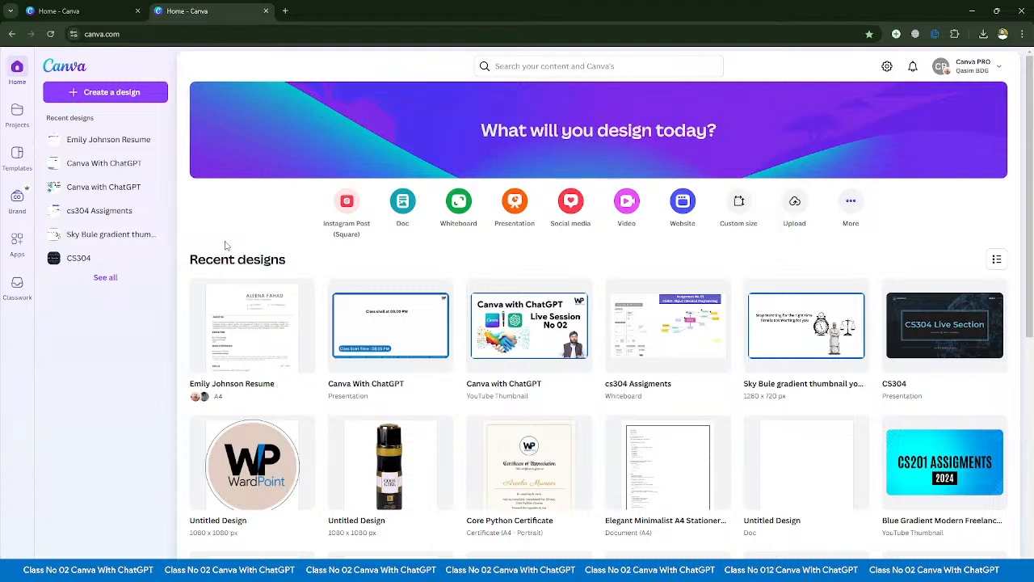
- Inspect the Canva home page with the developer tools and narrow its responsive preview to about 469 px wide
right_click(248, 205)
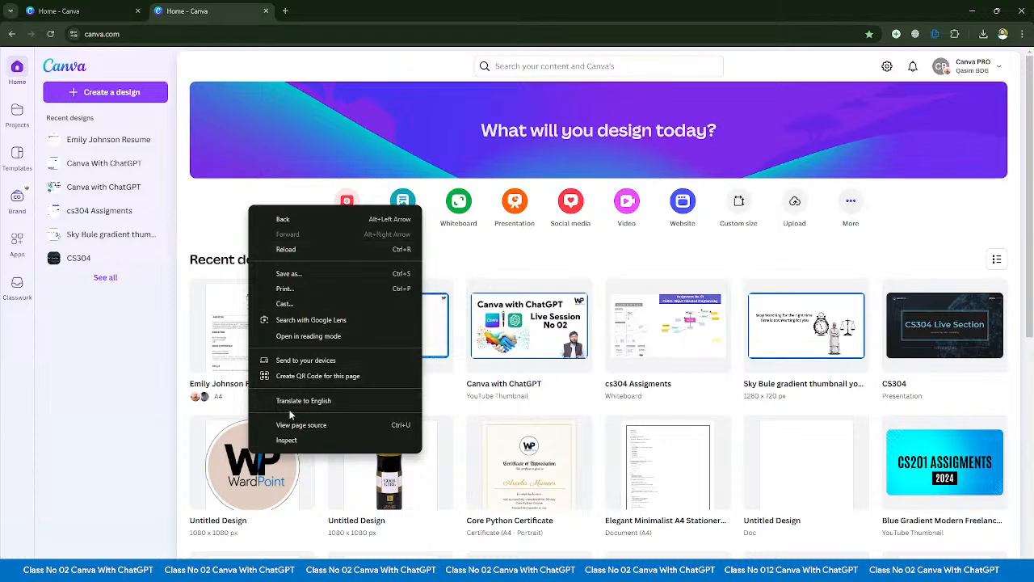
left_click(288, 440)
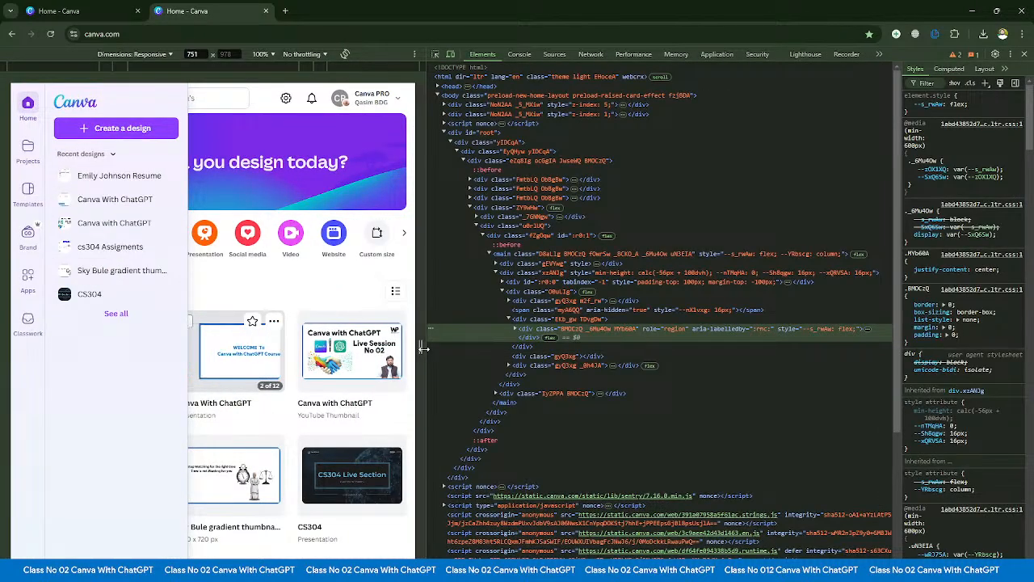
left_click_drag(420, 347, 327, 350)
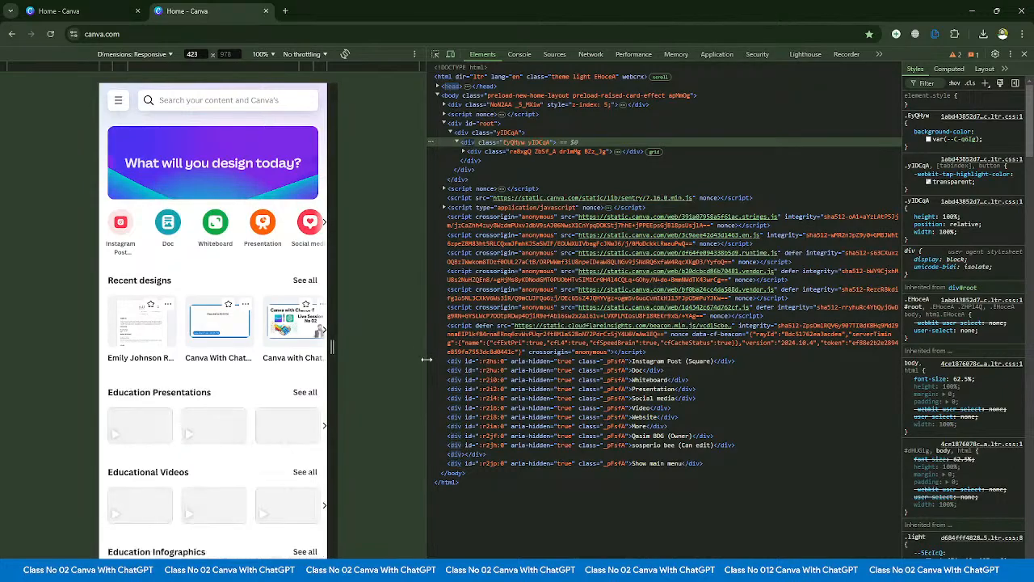
mouse_move(426, 359)
left_mouse_down()
mouse_move(622, 370)
mouse_move(397, 347)
mouse_move(444, 350)
left_mouse_up()
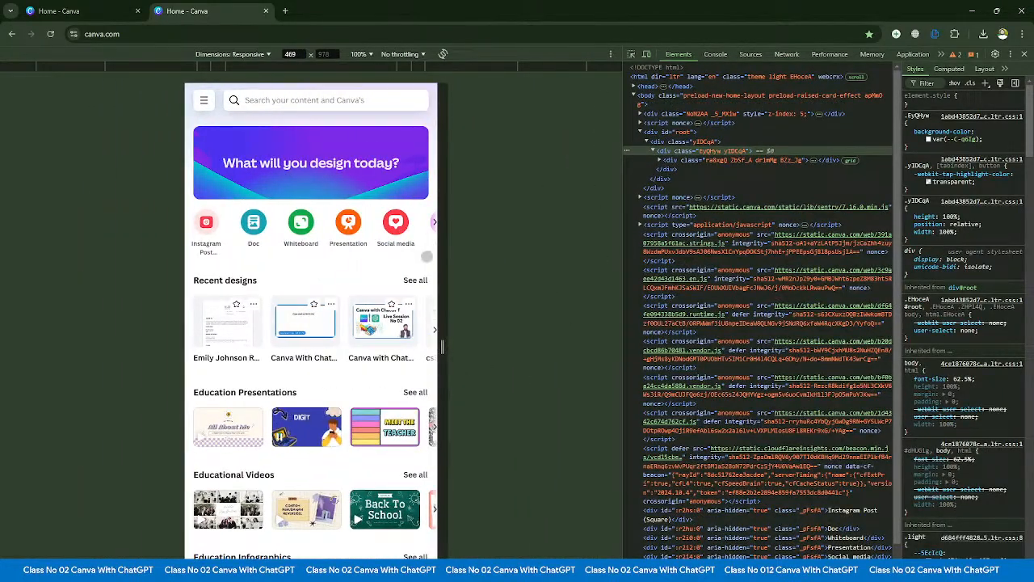
- Toggle device emulation off and on, widen the developer tools pane, and narrow the responsive preview to about 403 px
left_click(647, 54)
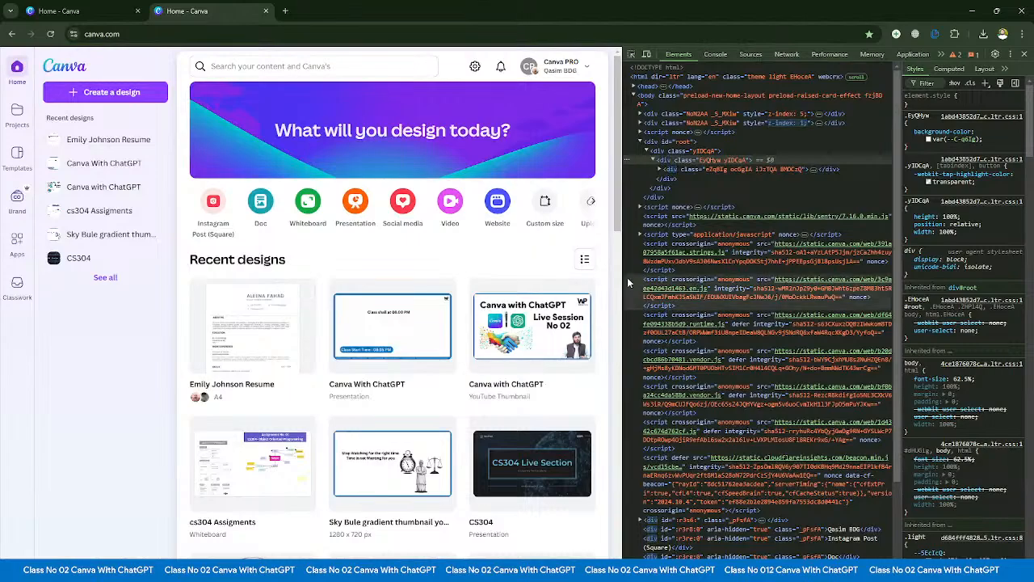
left_click_drag(618, 343, 546, 340)
left_click(571, 54)
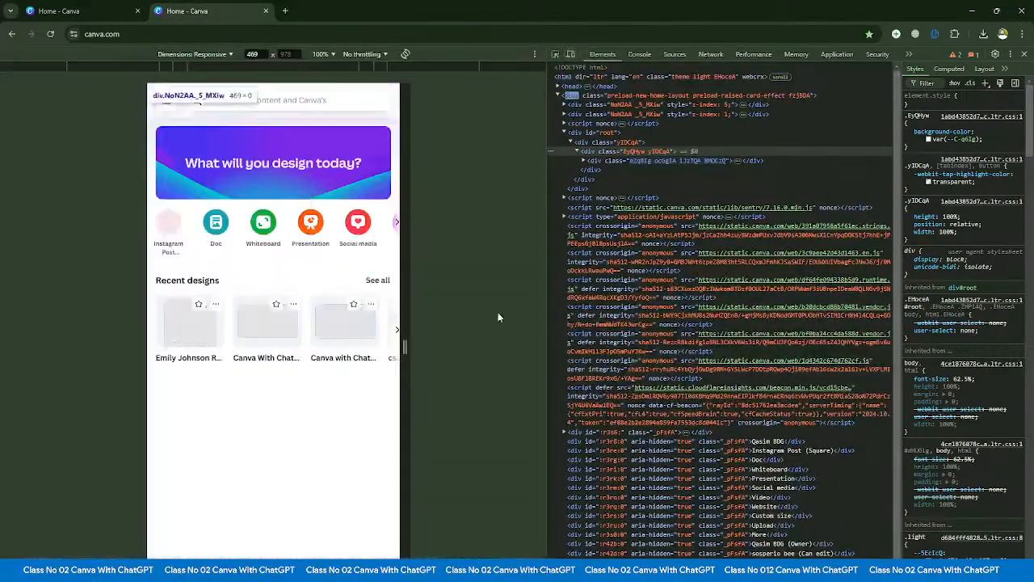
left_click_drag(407, 346, 386, 347)
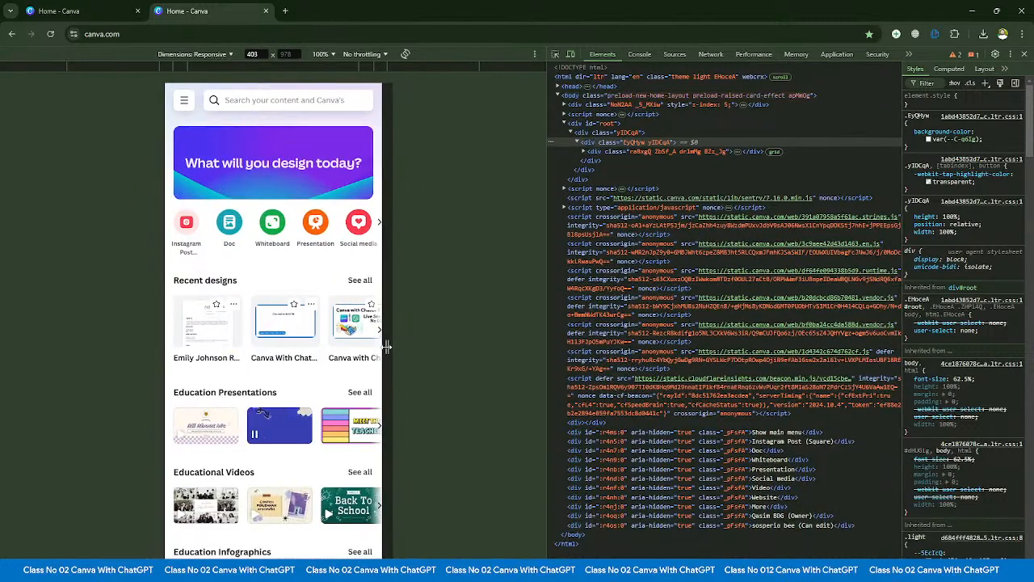
- Increase the responsive preview's width to 405 px and switch its device preset to Galaxy Z Fold 5
left_click(263, 54)
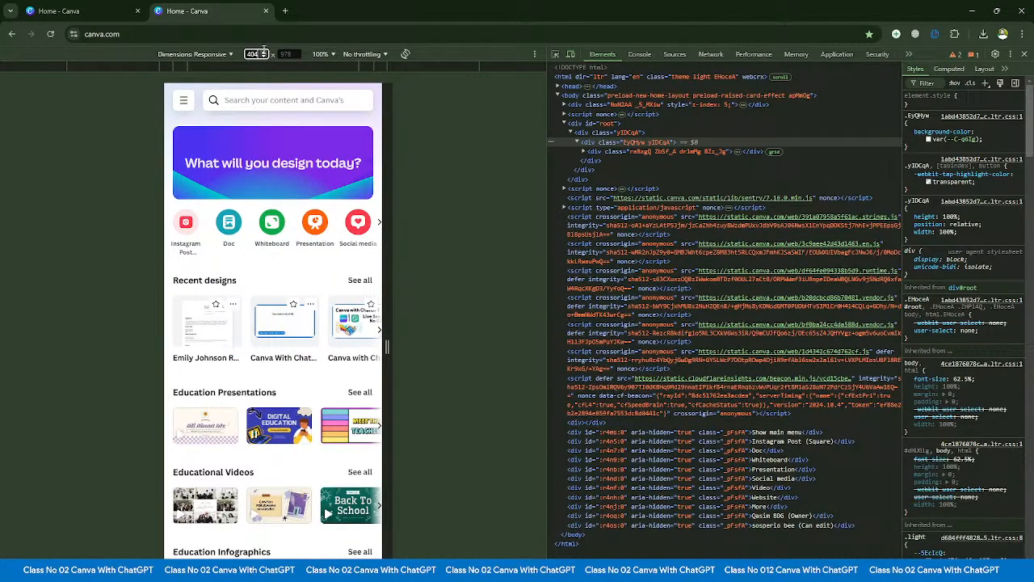
left_click(264, 55)
left_click(224, 56)
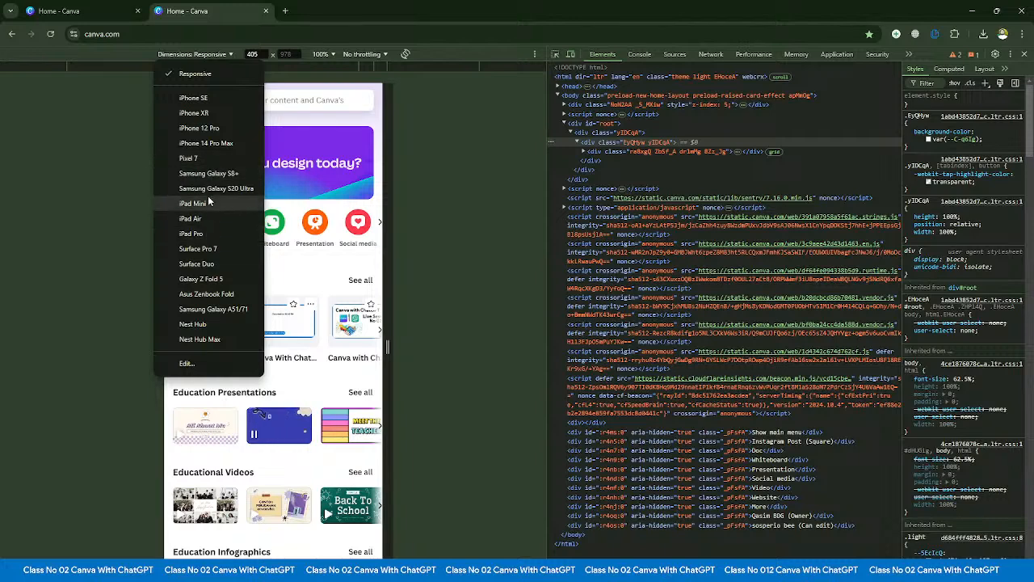
left_click(206, 280)
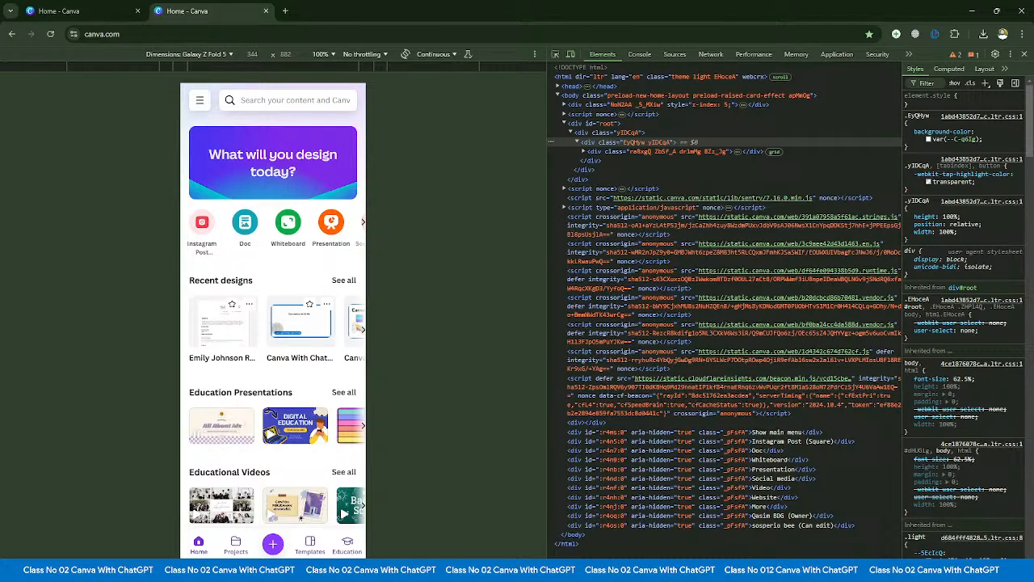
- Search Google for "canva app" in a new tab and open Canva's Google Play page
left_click(284, 12)
left_click(317, 33)
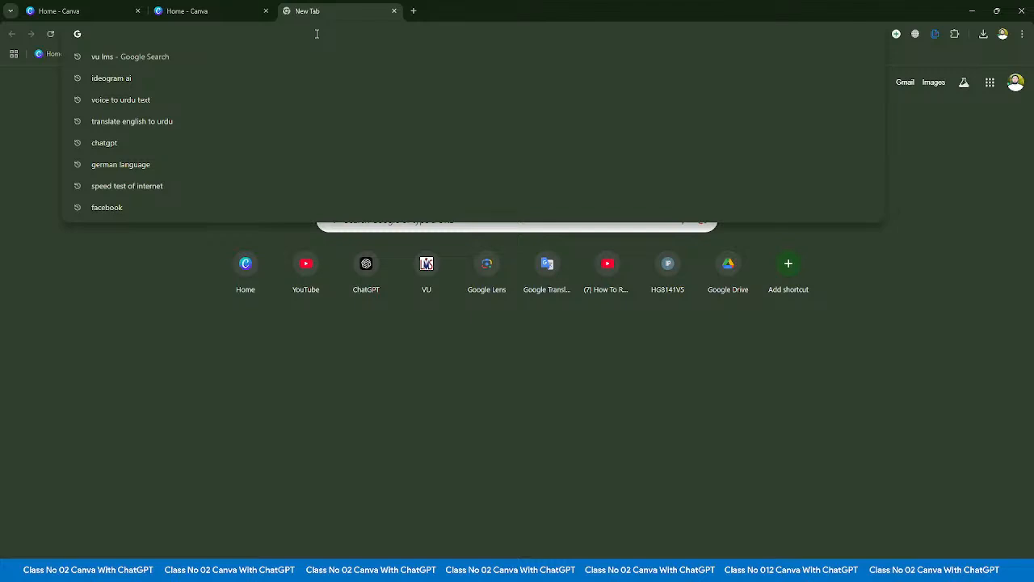
type("va app")
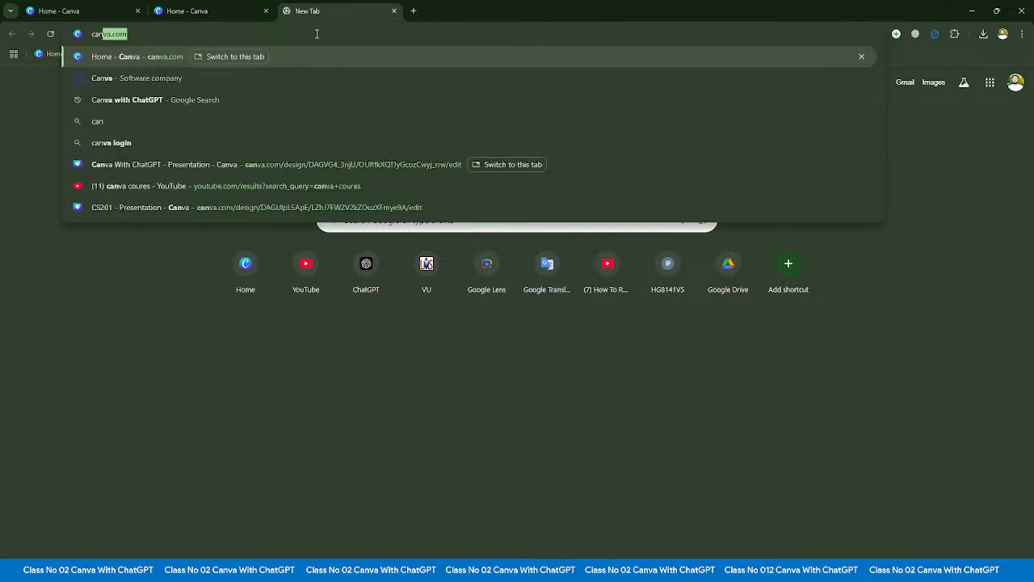
key("Return")
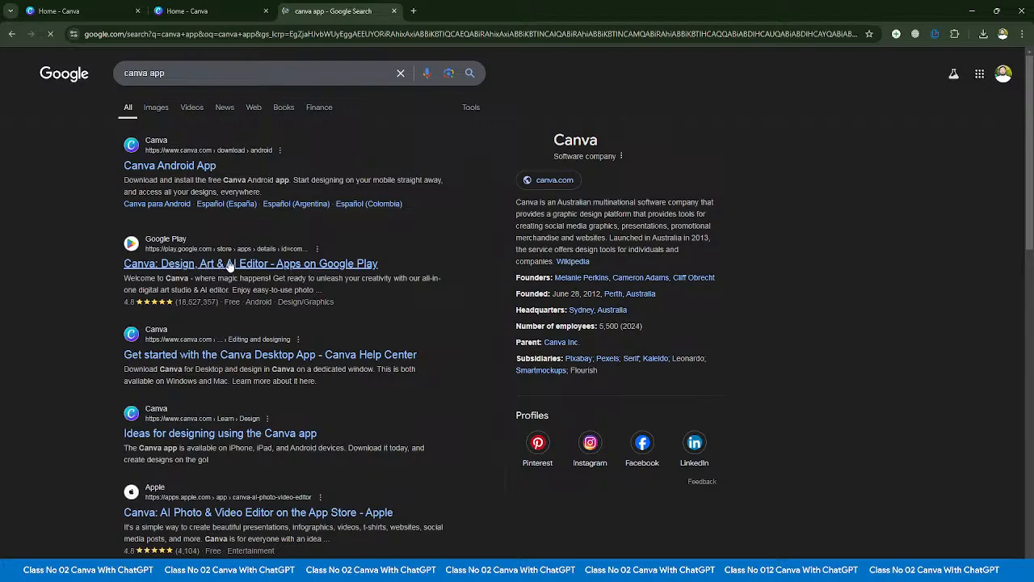
left_click(208, 264)
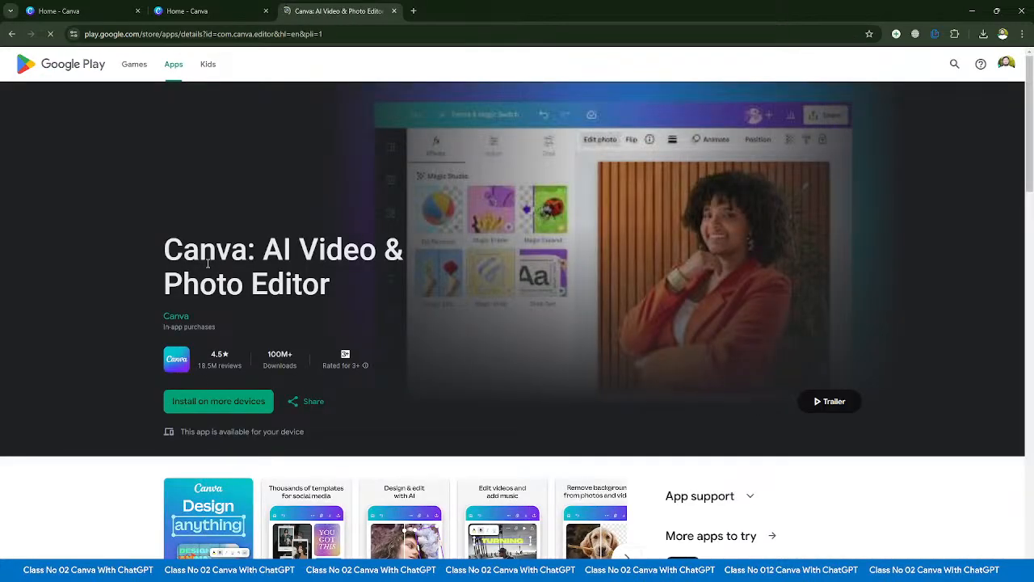
- Look over the Canva app's Google Play listing and close its tab
scroll(656, 307, "down", 2)
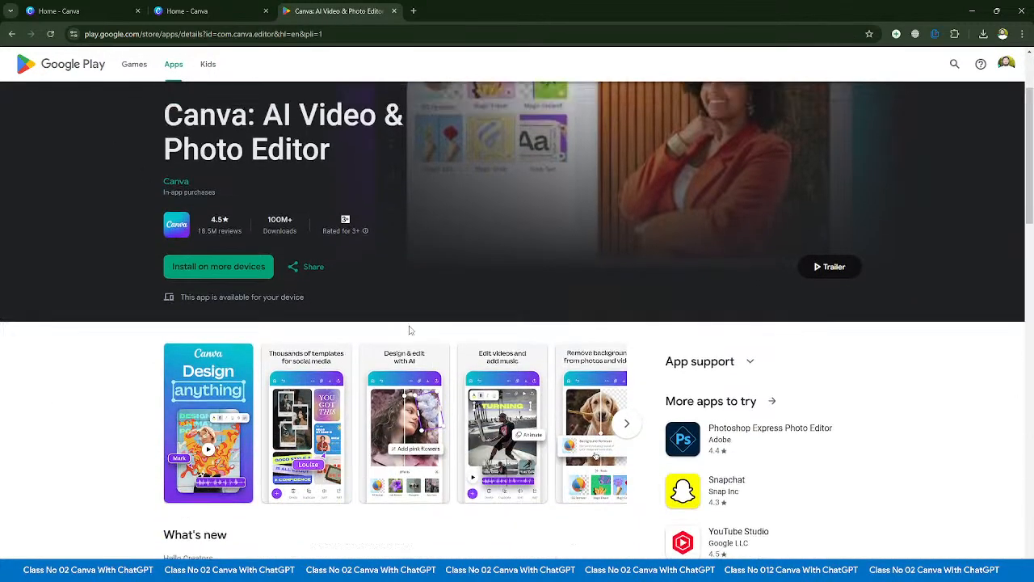
scroll(410, 328, "up", 2)
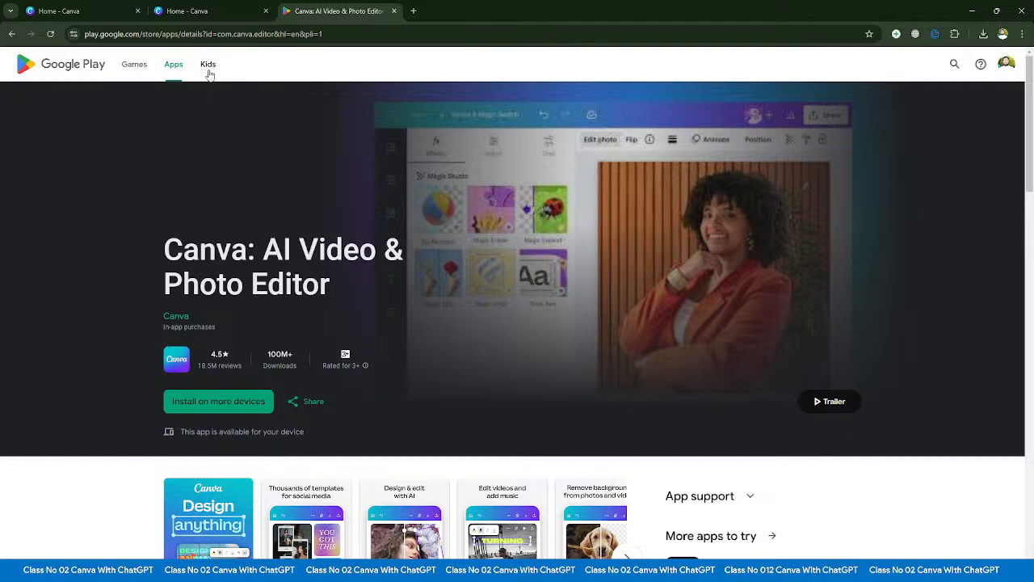
left_click(394, 11)
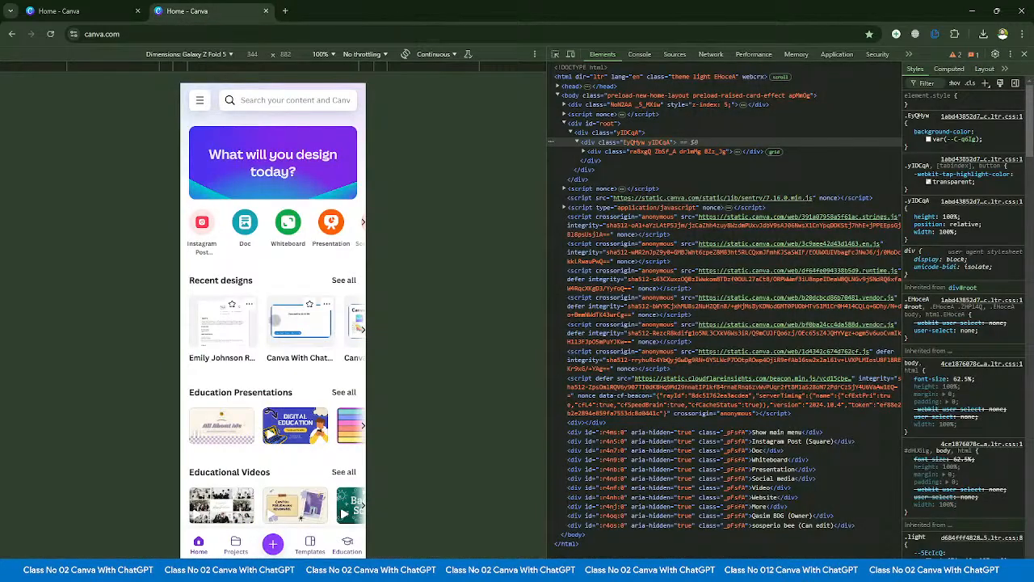
- Look over Canva's home page in the mobile preview and close the developer tools to restore the desktop layout
scroll(282, 361, "down", 4)
scroll(282, 360, "up", 4)
left_click(111, 8)
left_click(178, 10)
left_click(1024, 53)
- Look over the recent designs on the Canva home page, and browse the Teams list in the account menu
scroll(353, 354, "down", 2)
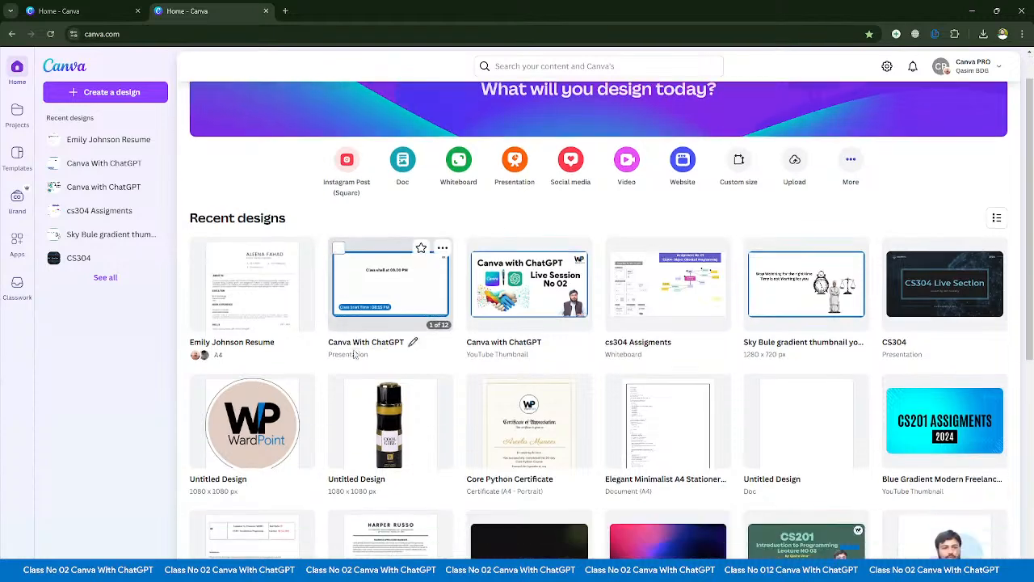
scroll(353, 356, "up", 2)
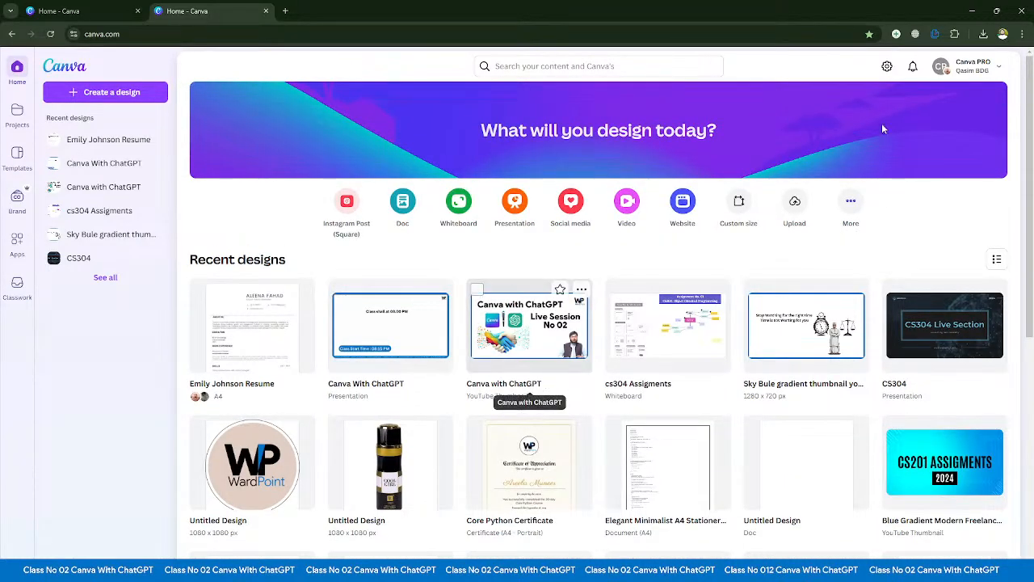
left_click(975, 68)
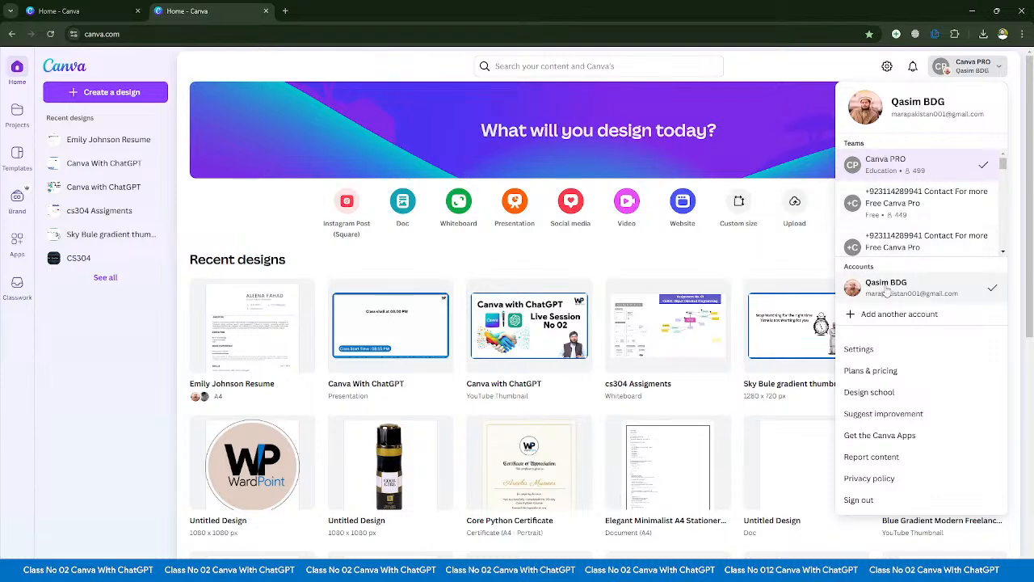
scroll(886, 293, "down", 2)
scroll(887, 288, "up", 2)
scroll(921, 226, "down", 5)
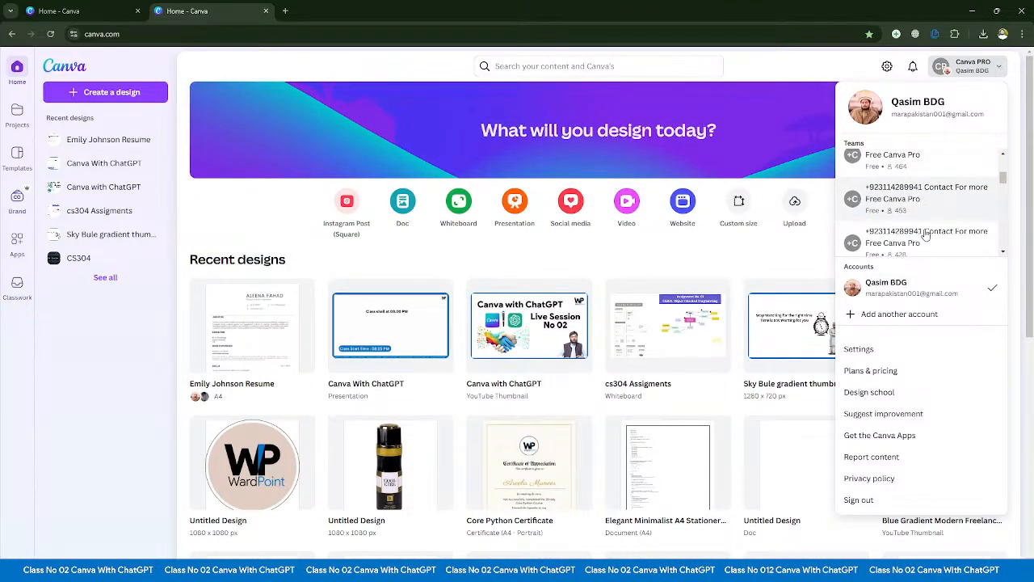
- Switch the account to the Personal team and dismiss the 30-day team trial offer
scroll(926, 234, "down", 5)
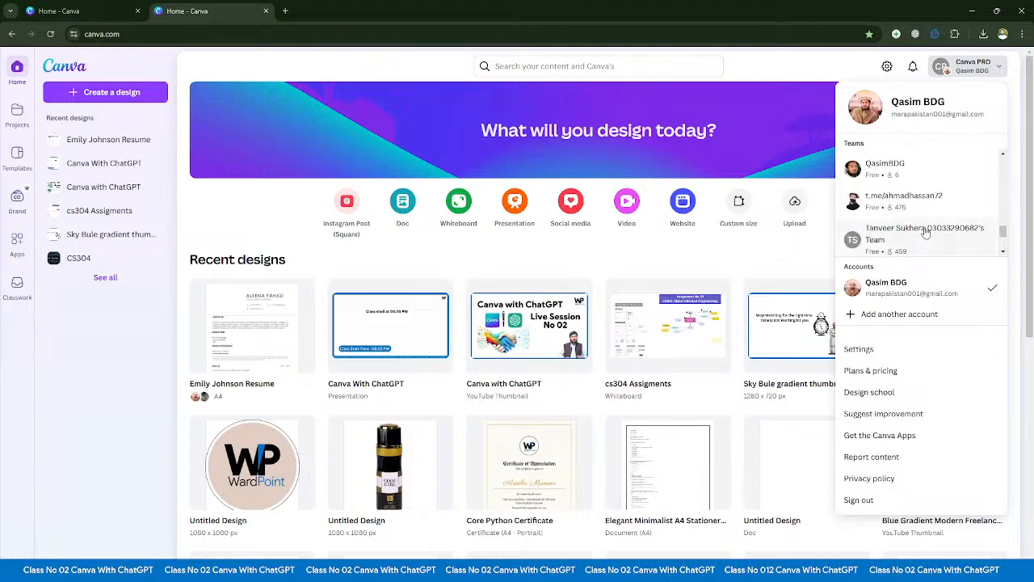
left_click(892, 197)
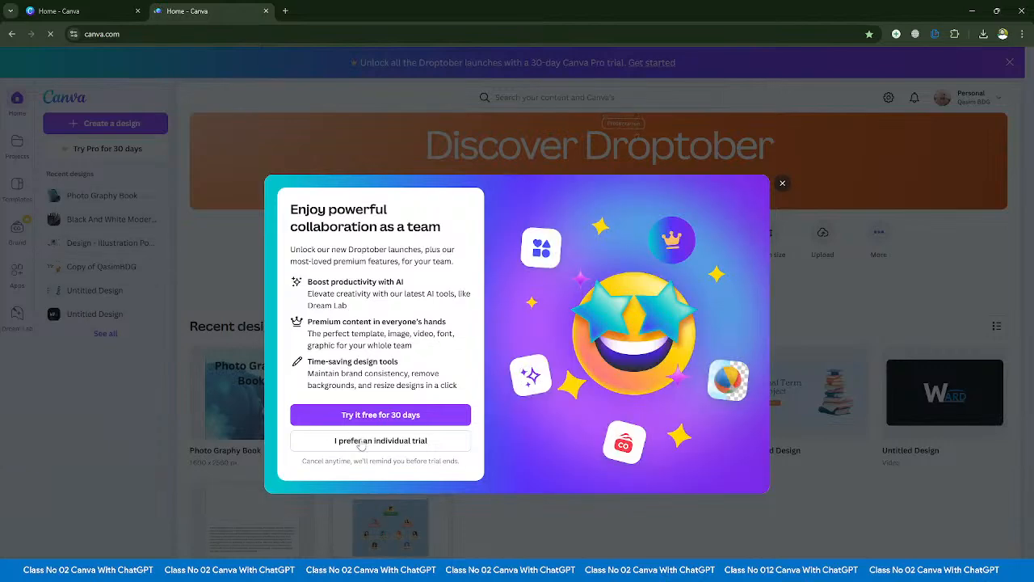
left_click(782, 187)
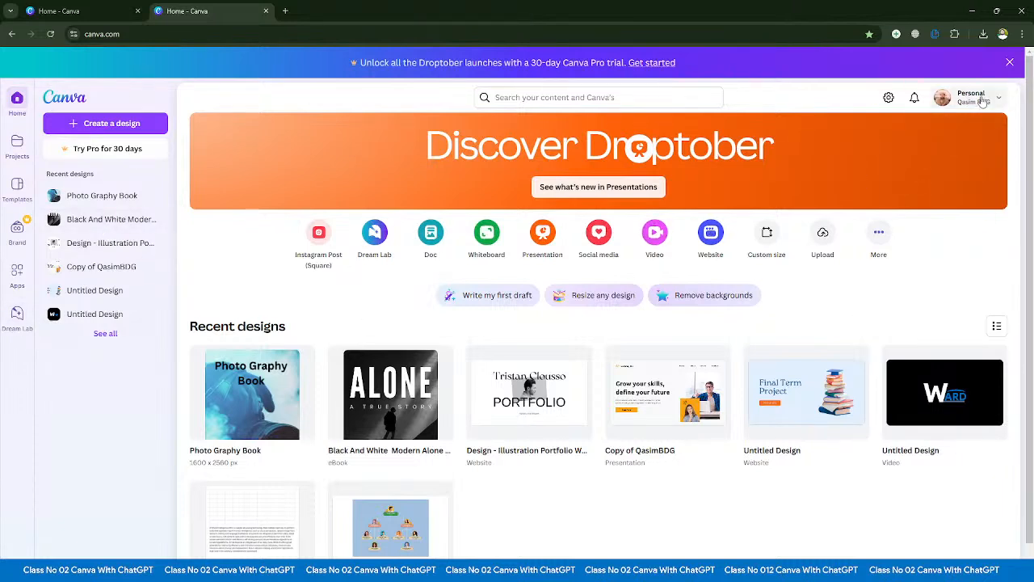
- Look over the Teams list and options in the Personal account menu, and close the menu
left_click(966, 97)
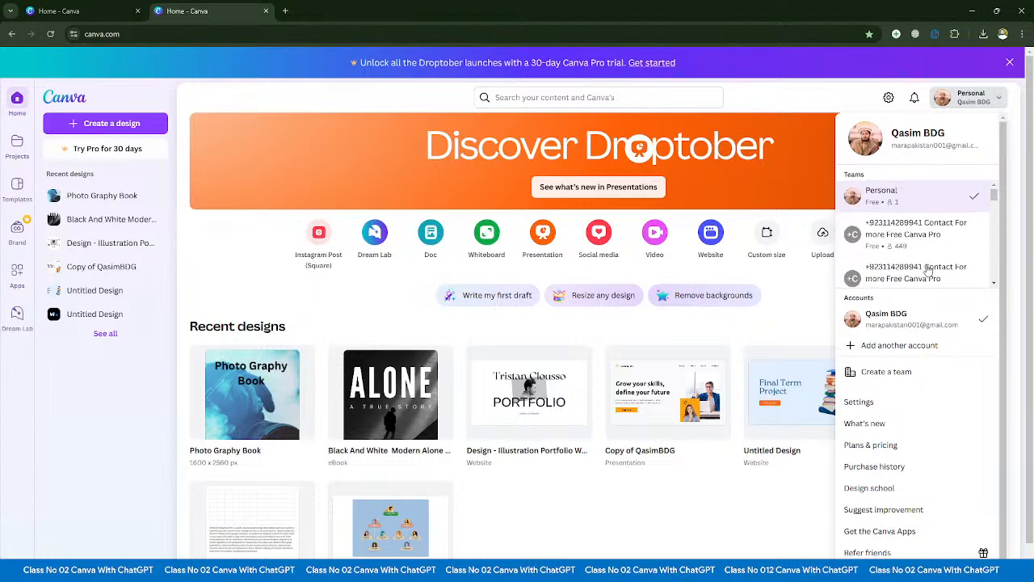
scroll(911, 259, "down", 3)
scroll(911, 258, "up", 3)
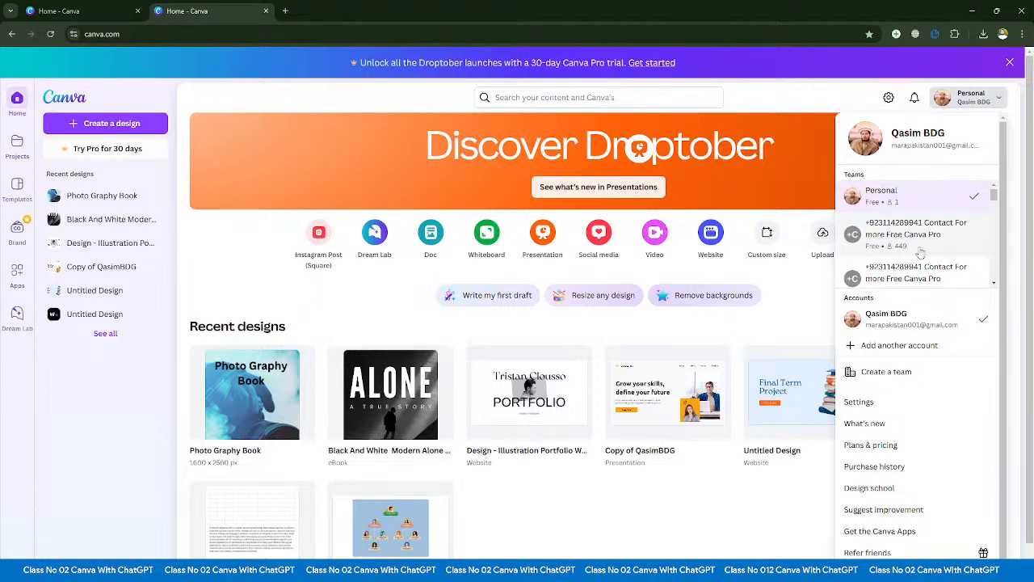
left_click(961, 99)
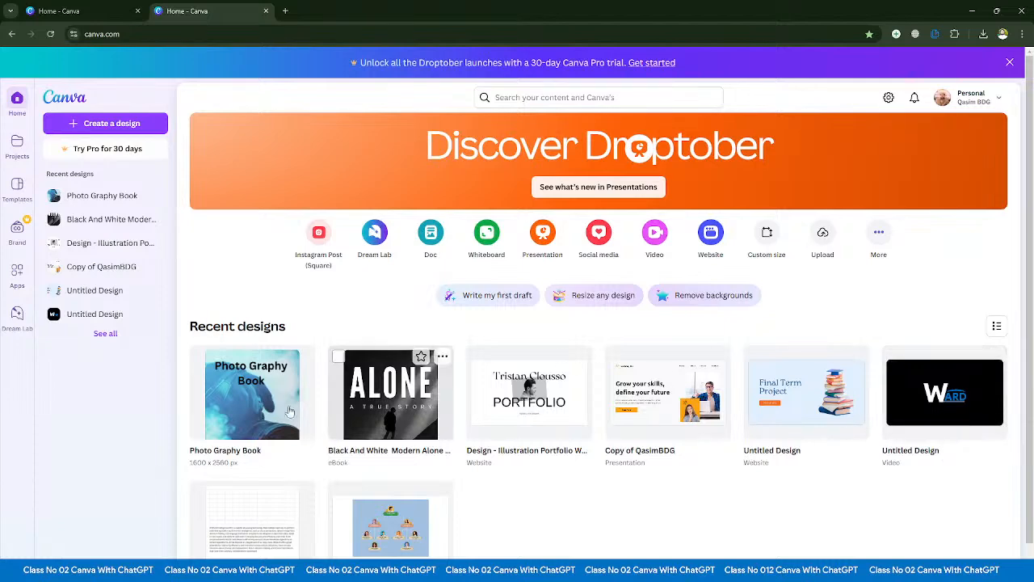
- Show the recent designs as a list, look through them, and return them to grid view
left_click(998, 325)
scroll(475, 462, "down", 1)
scroll(475, 462, "up", 1)
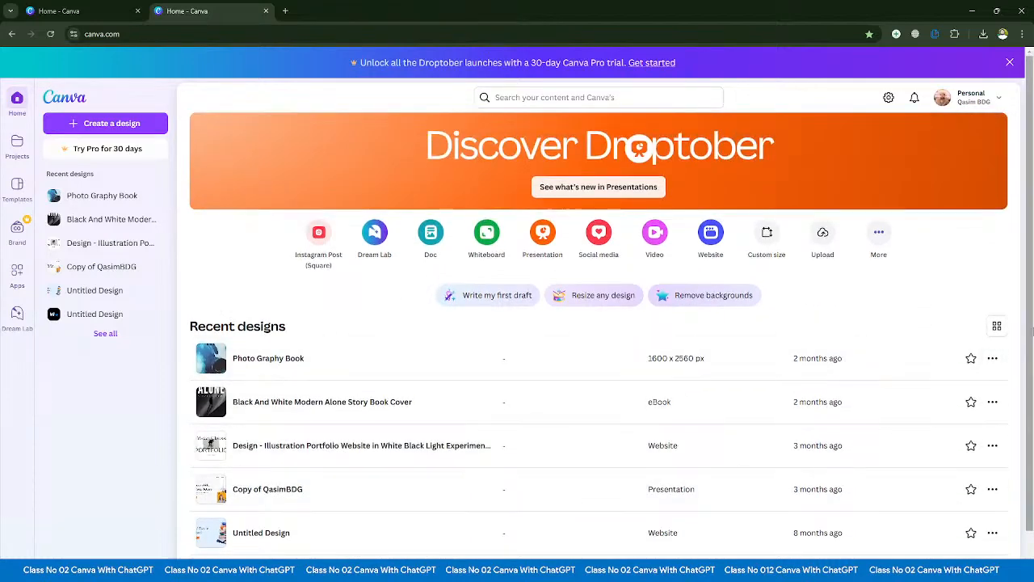
left_click(997, 326)
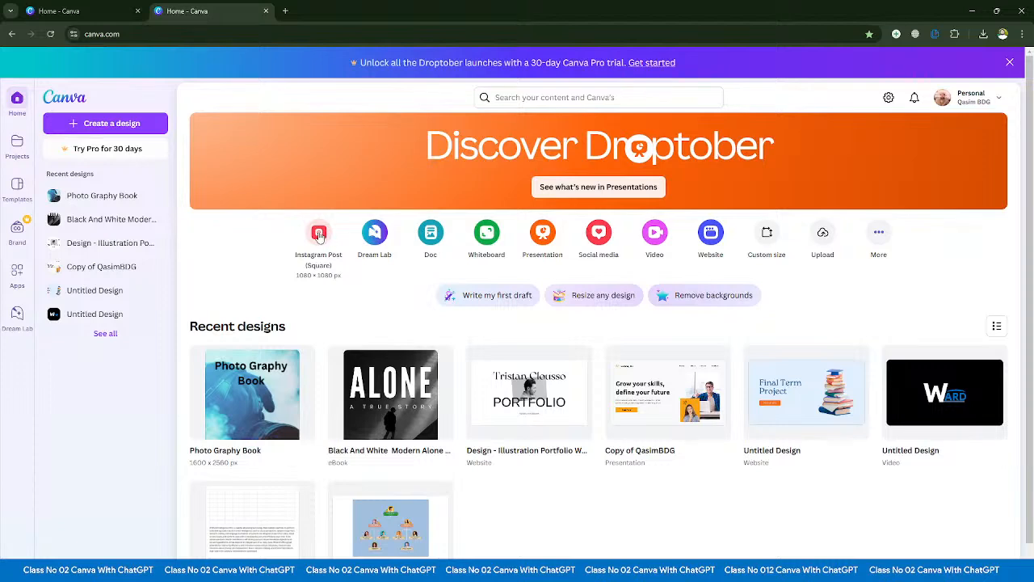
- Search the design types for "insta", create a blank Instagram Post (Square) design of 1080 × 1080 px, and dismiss the Pro trial banner
left_click(879, 234)
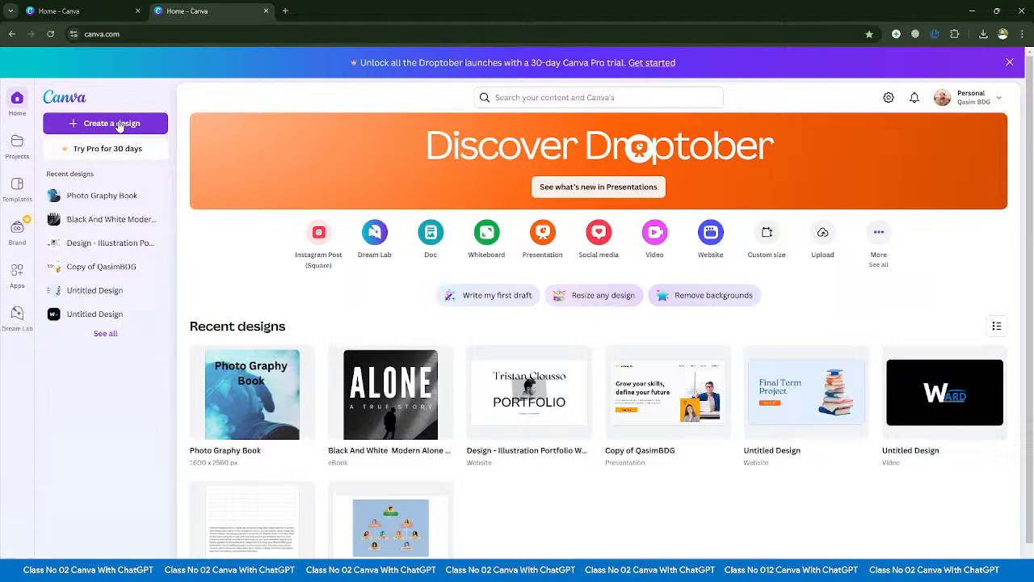
left_click(118, 122)
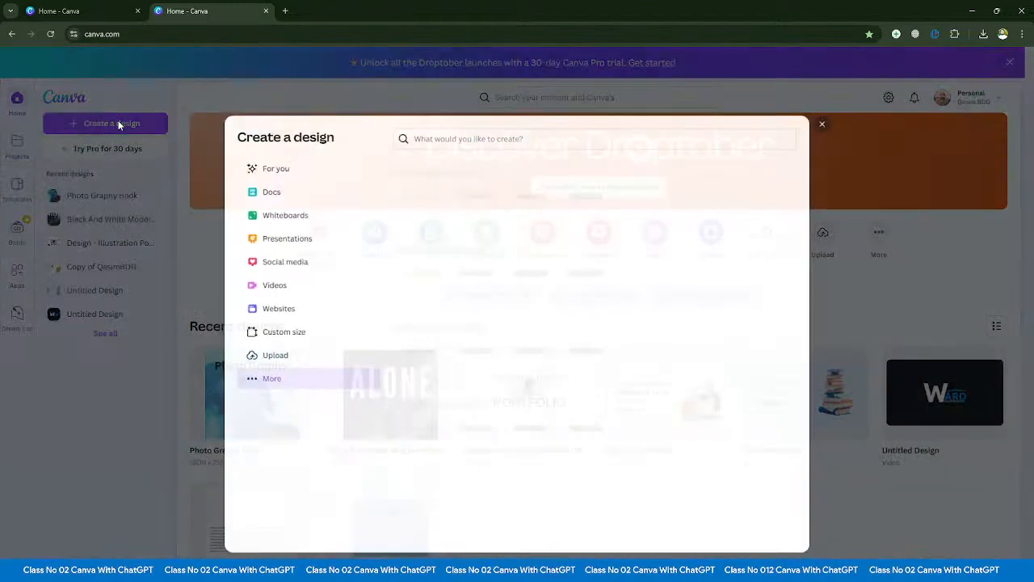
left_click(448, 135)
type("ins")
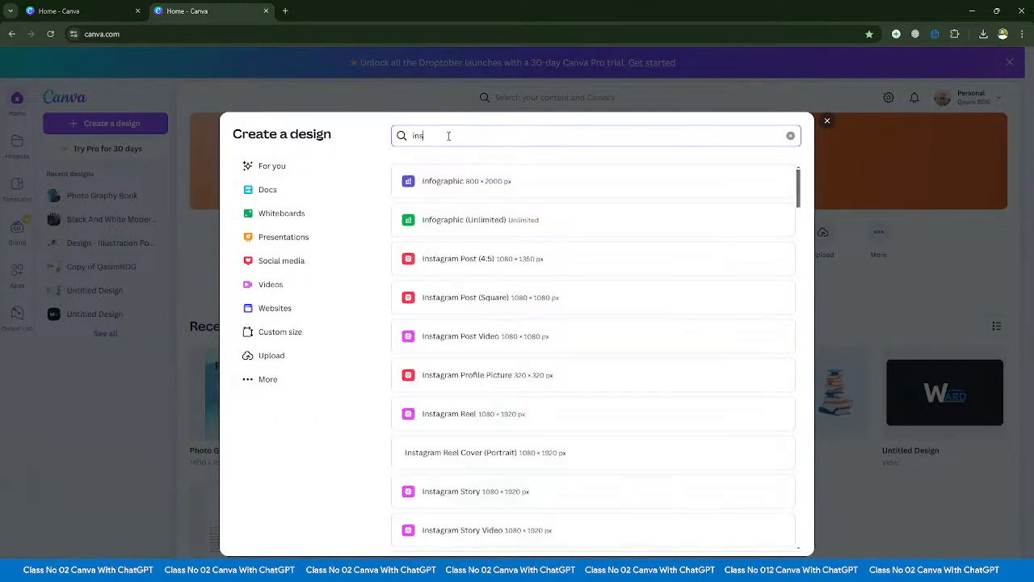
type("ta")
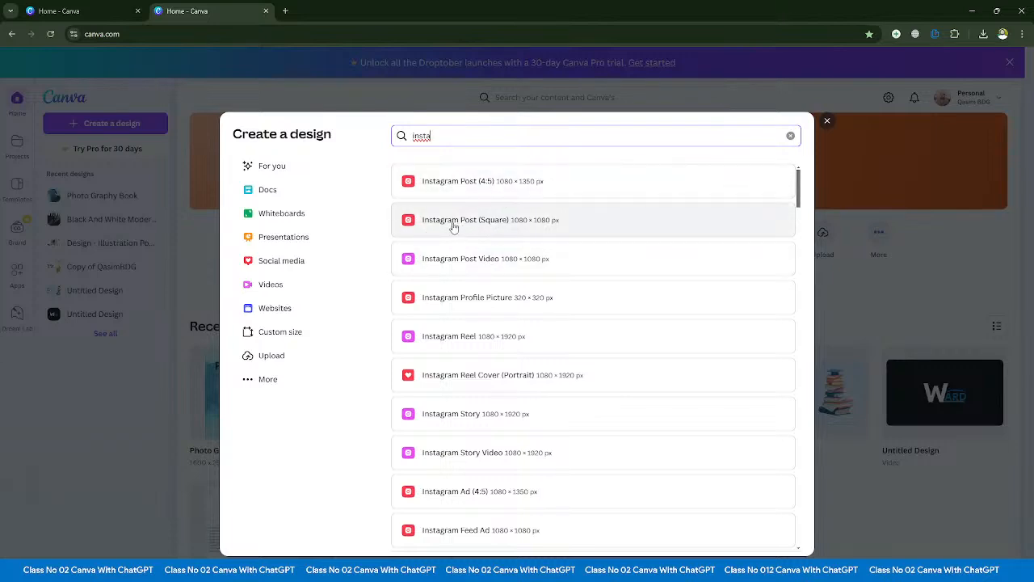
left_click(498, 223)
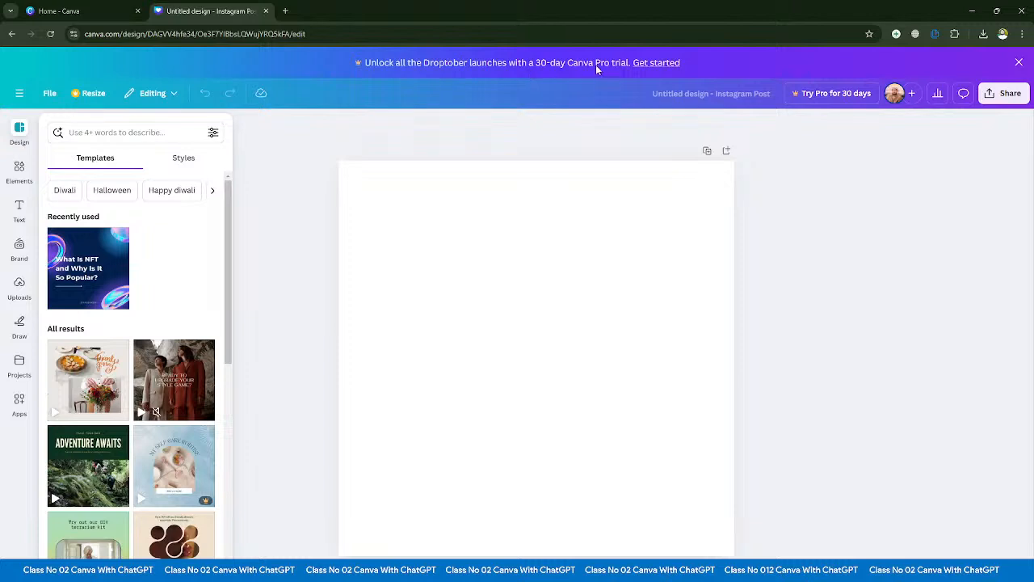
left_click(1019, 62)
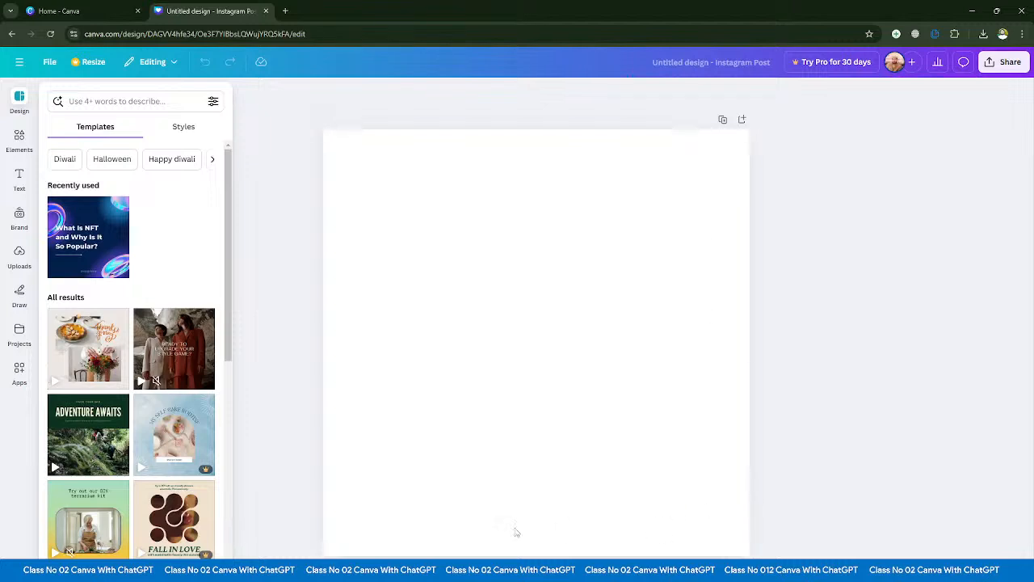
- Fill the blank page's background with solid purple from the default colors after trying light gray
left_click(526, 300)
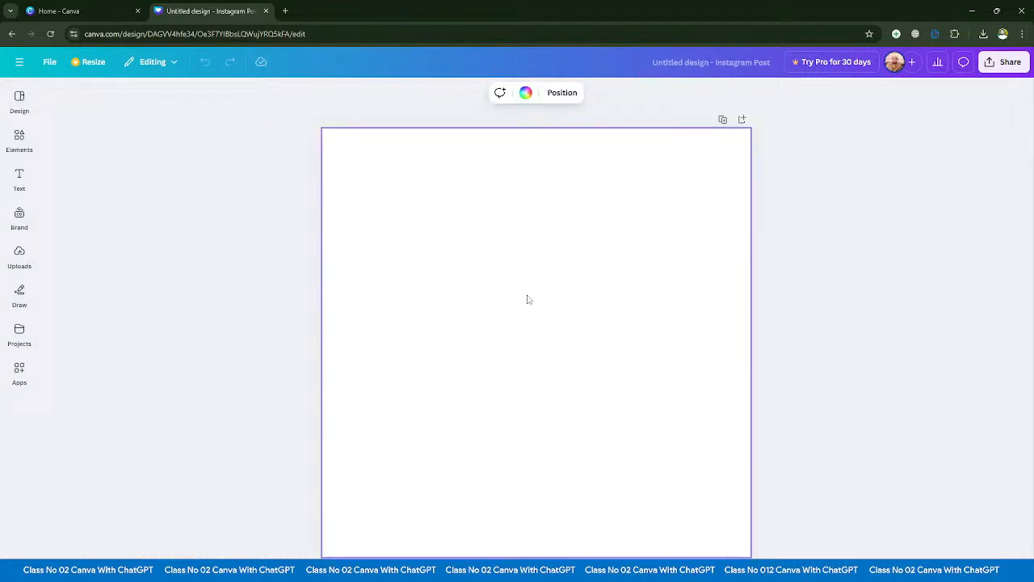
left_click(525, 92)
left_click(182, 316)
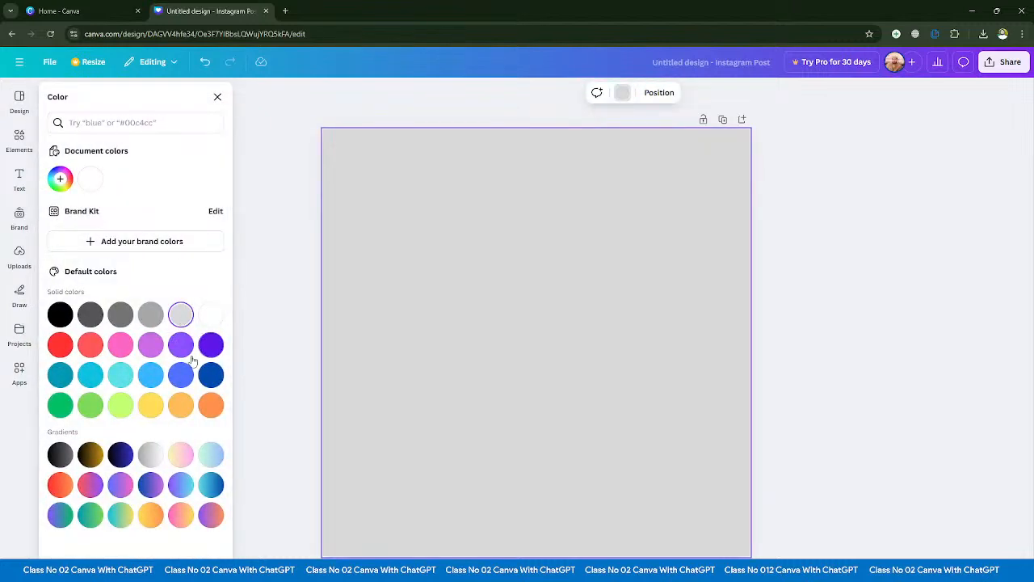
left_click(181, 344)
left_click(216, 98)
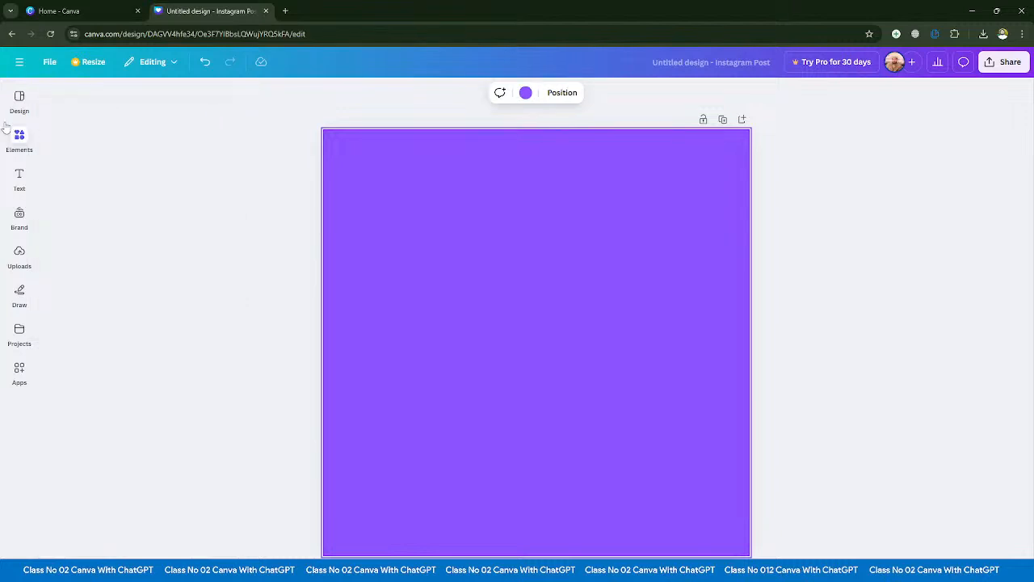
- Apply the first page of the recently used "What Is NFT and Why Is It So Popular?" template to the design
left_click(19, 101)
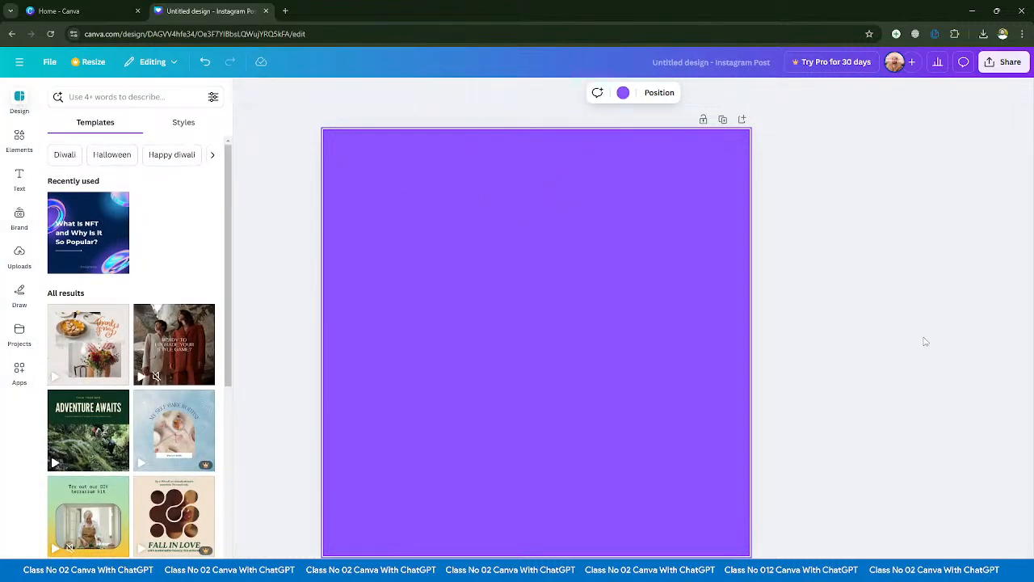
left_click(923, 341)
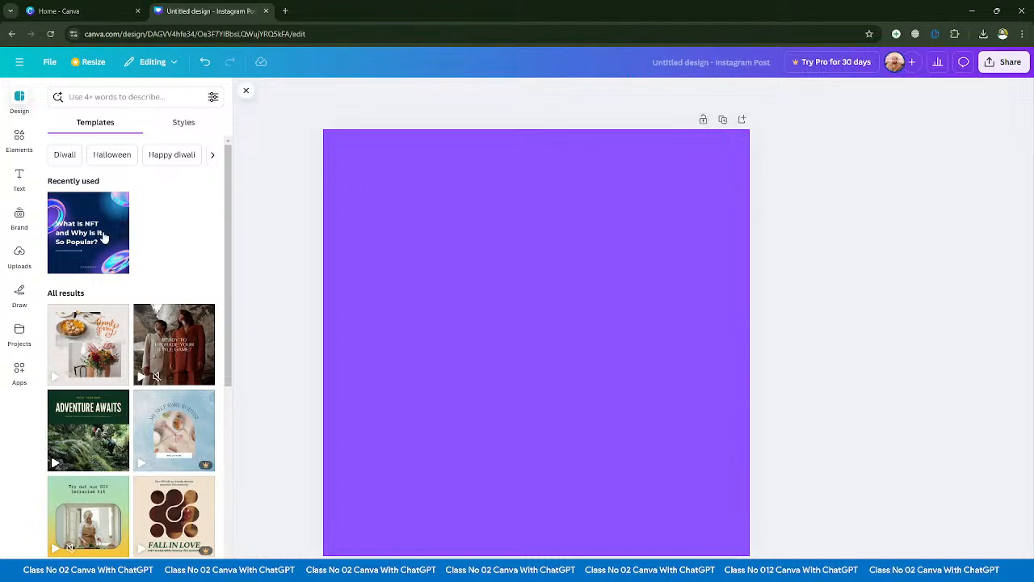
left_click(72, 241)
left_click(93, 263)
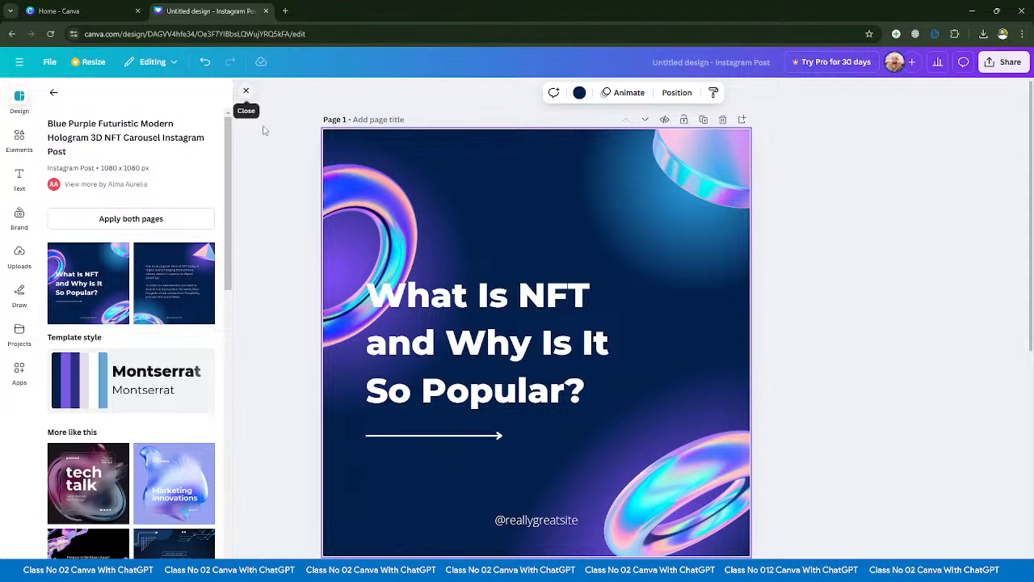
- Lock page 1 and try selecting its graphics and heading text
left_click(284, 175)
left_click(684, 120)
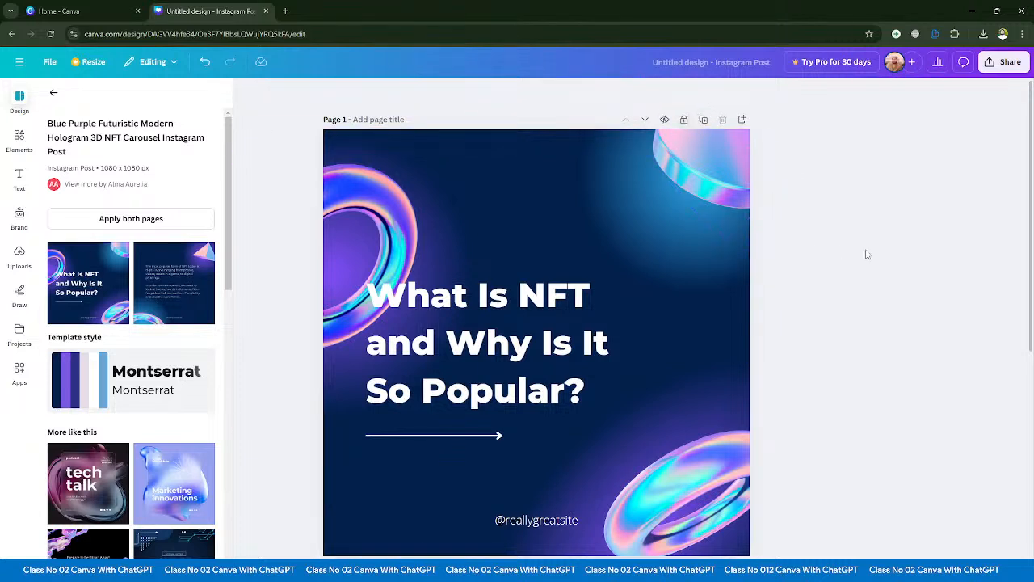
left_click(628, 269)
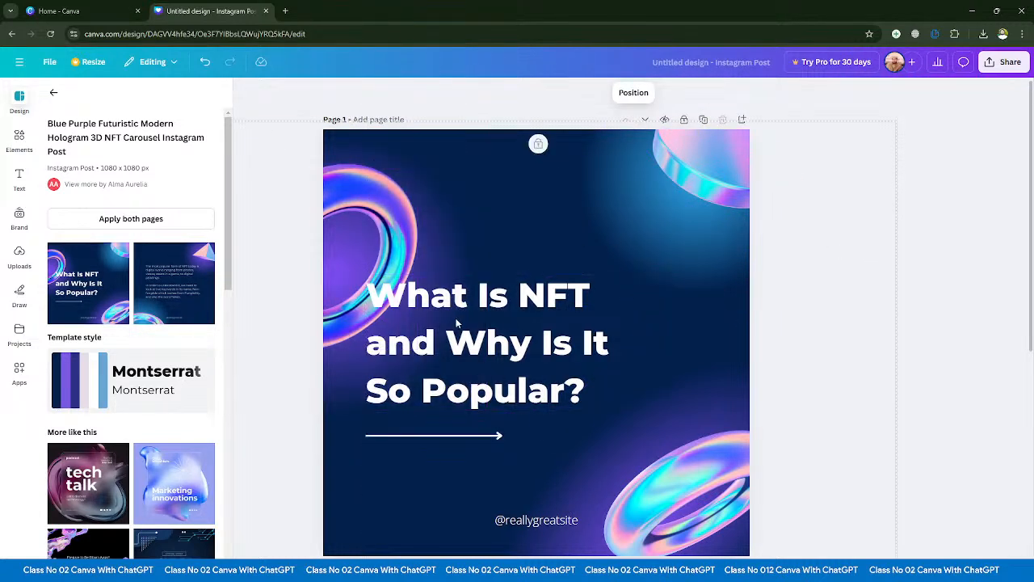
left_click(437, 267)
left_click(416, 266)
left_click(685, 332)
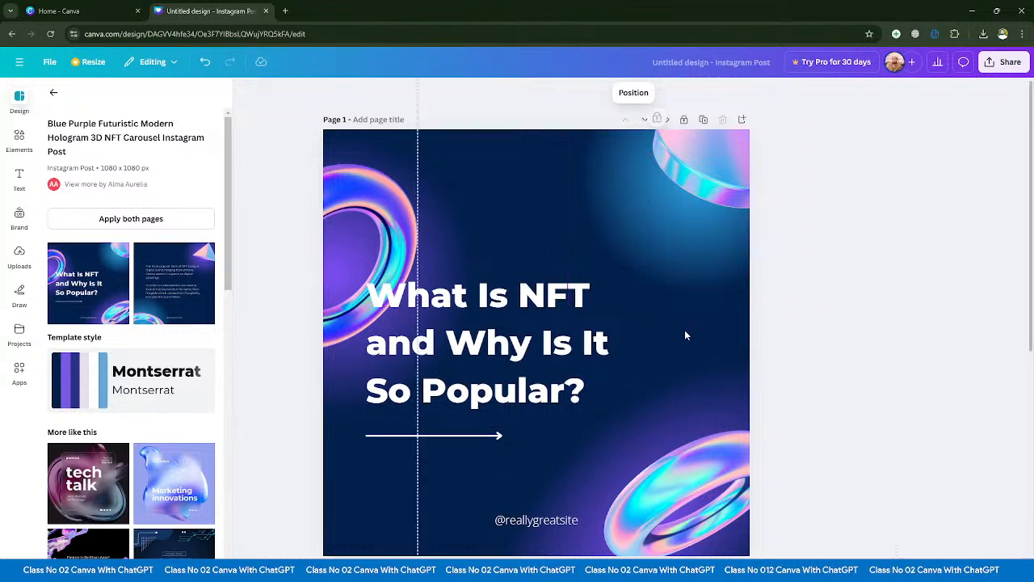
left_click(666, 437)
left_click(367, 280)
left_click(555, 317)
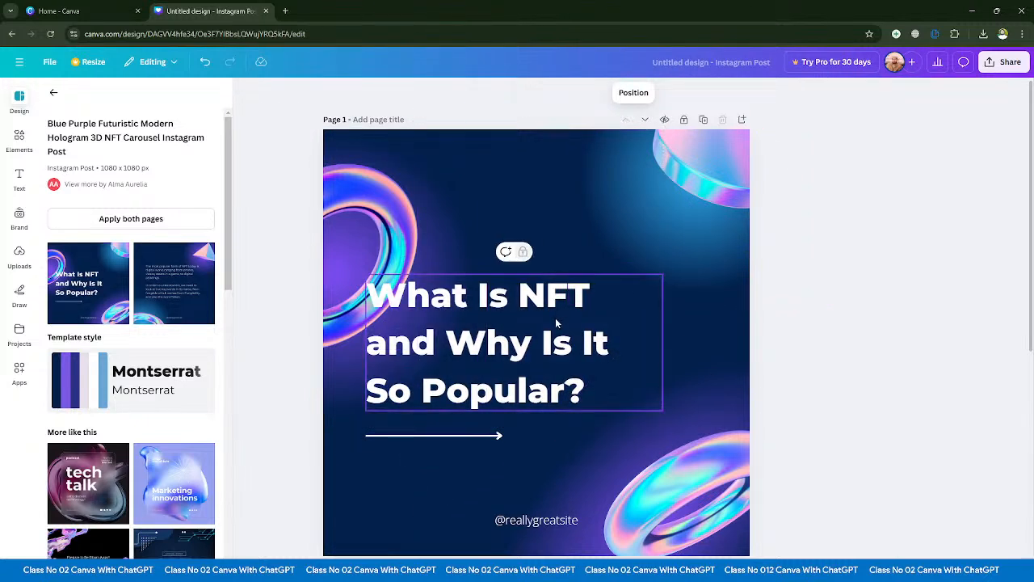
left_click(593, 444)
left_click(521, 254)
left_click(560, 380)
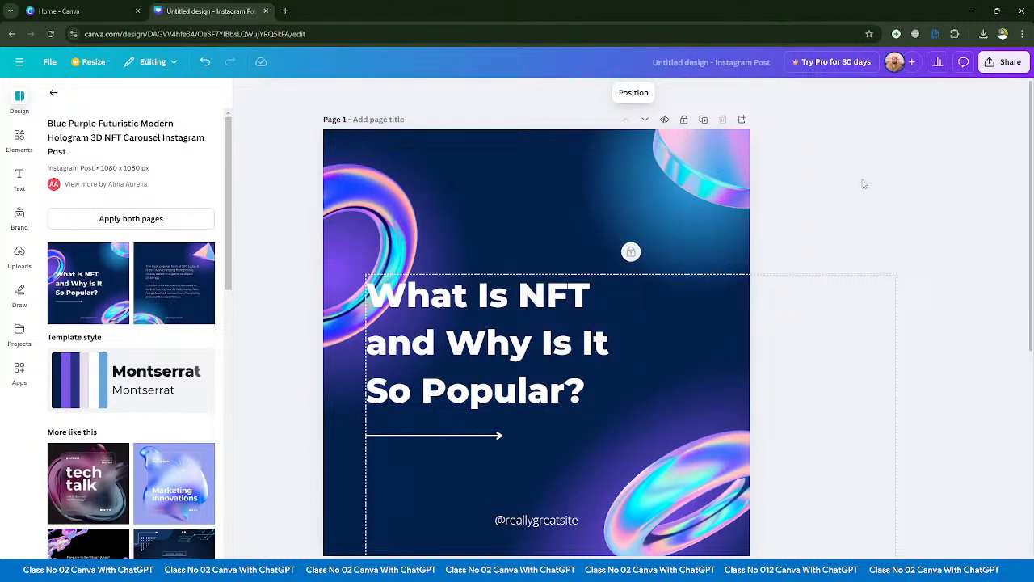
- Unlock page 1 and move its disc, left ring, background glow, heading and arrow to different positions
left_click(828, 170)
left_click(684, 119)
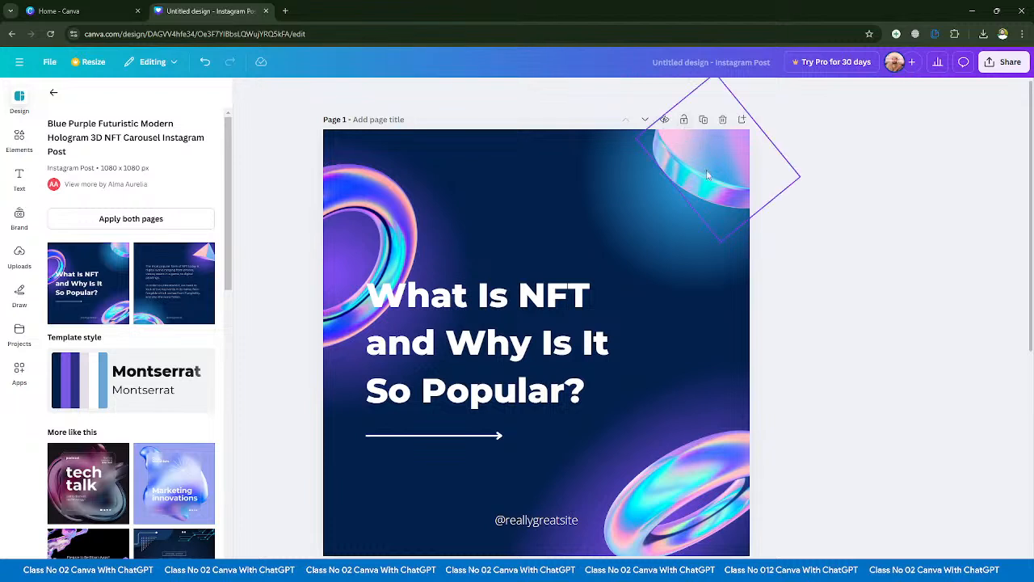
left_click_drag(711, 152, 635, 264)
left_click_drag(362, 257, 344, 207)
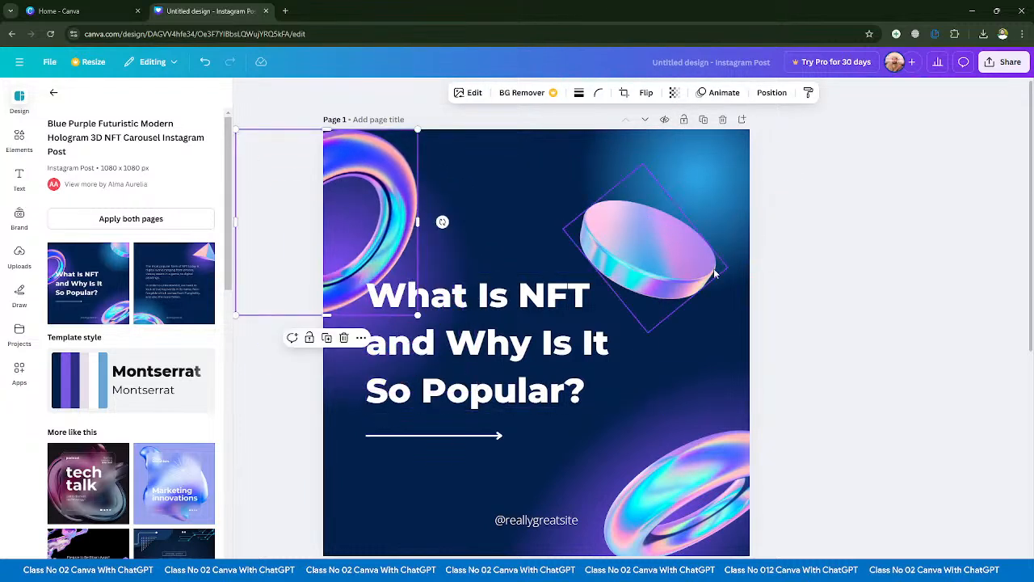
left_click_drag(683, 274, 749, 208)
left_click_drag(652, 257, 590, 331)
left_click_drag(463, 394, 453, 474)
left_click(762, 473)
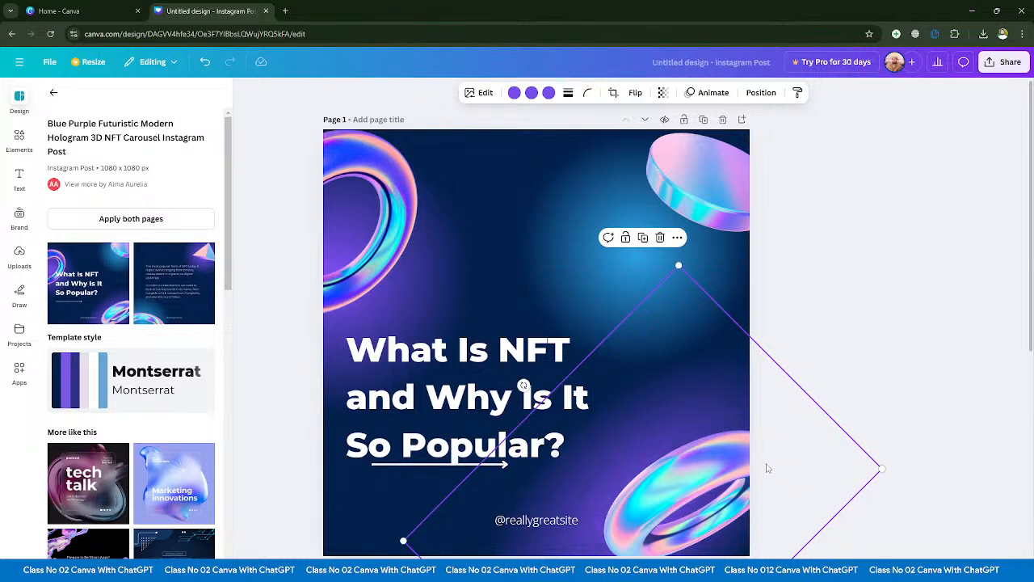
- Undo the moves of the graphics, heading and arrow on page 1
key("ctrl+z")
key("ctrl+z")
key("ctrl+z")
key("ctrl+z")
key("ctrl+z")
key("ctrl+z")
key("ctrl+z")
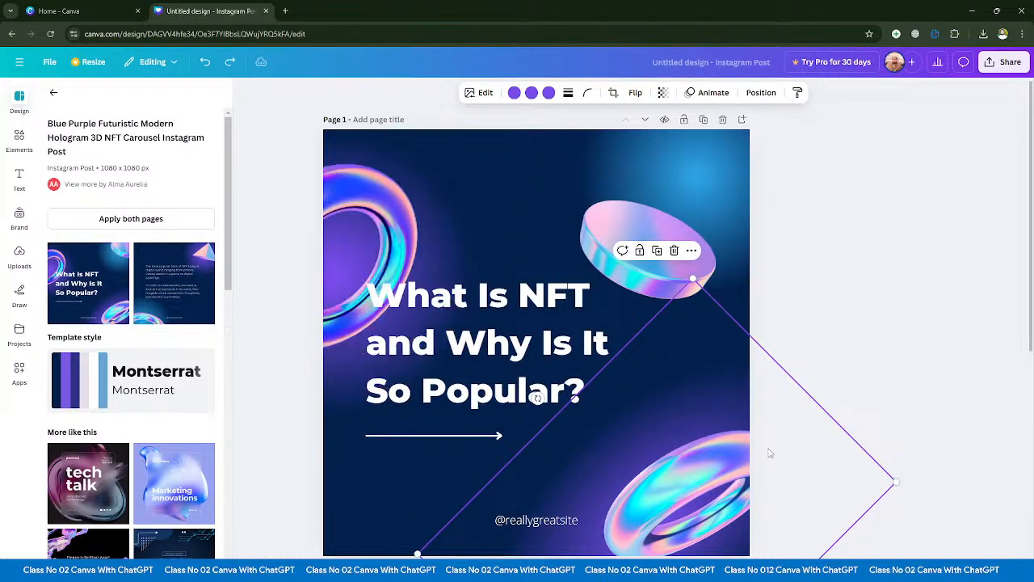
key("Delete")
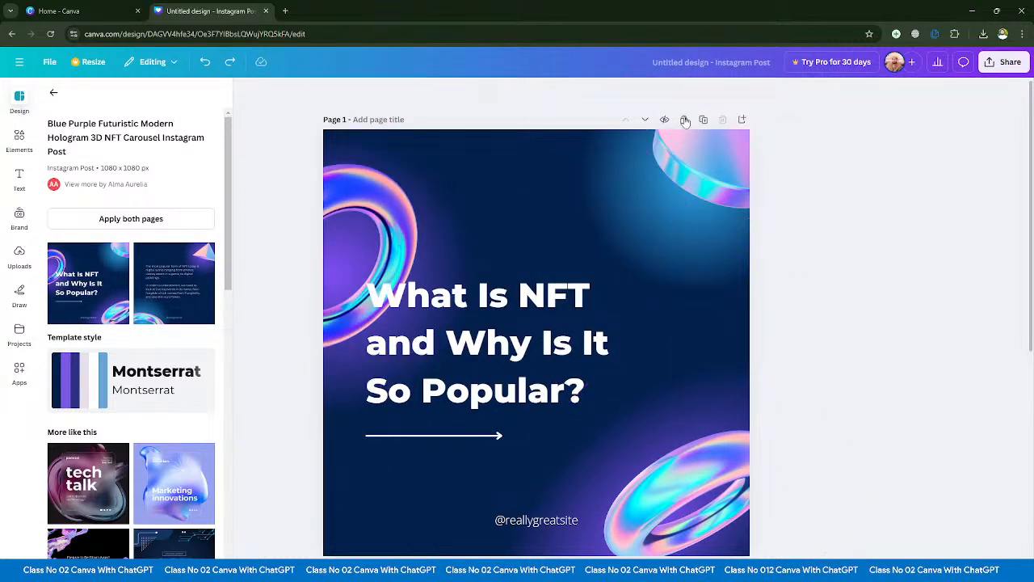
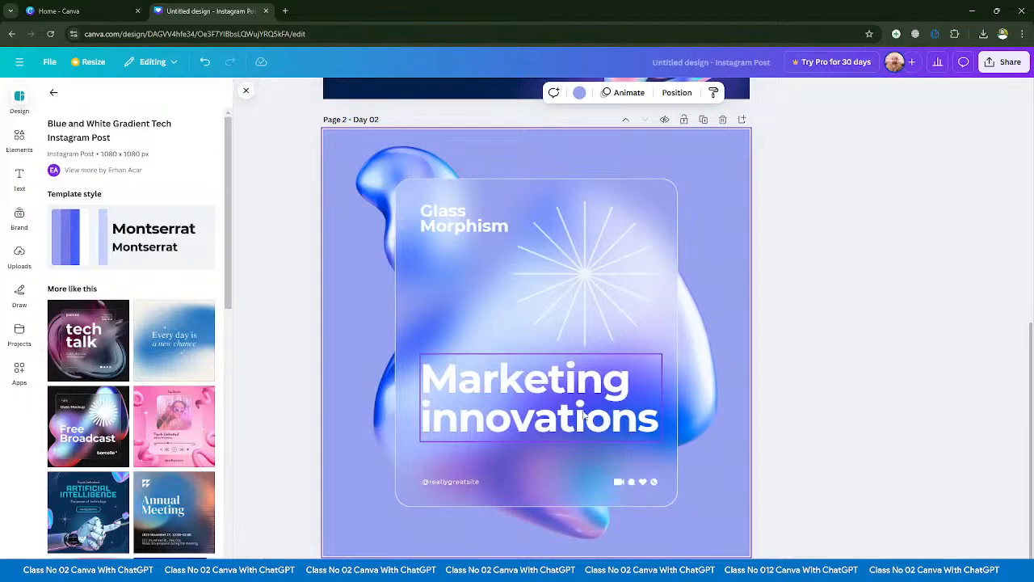
- Move the Day 01 page with the "What Is NFT and Why Is It So Popular?" heading one position down, below the Day 02 page
scroll(550, 402, "up", 5)
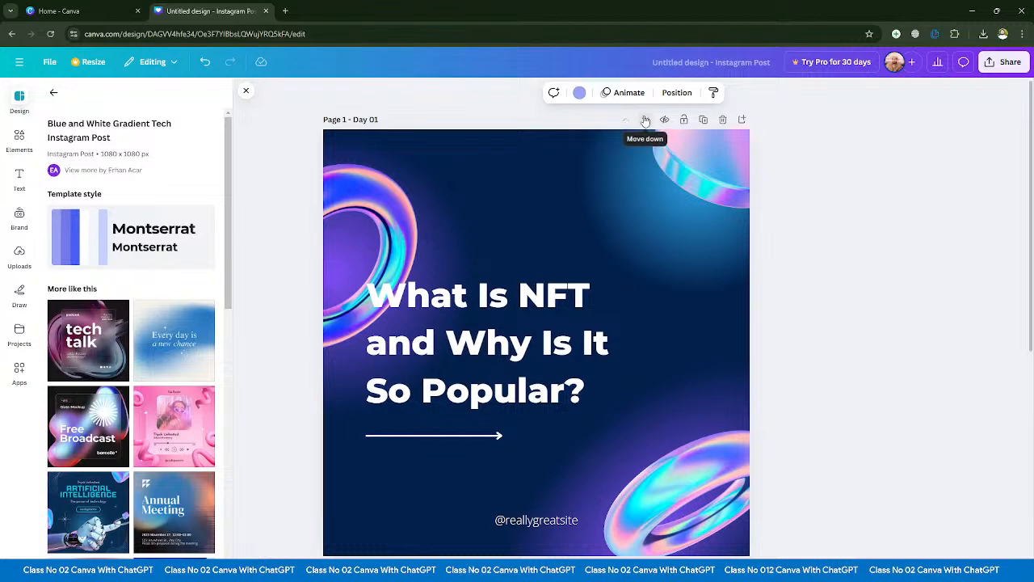
left_click(646, 120)
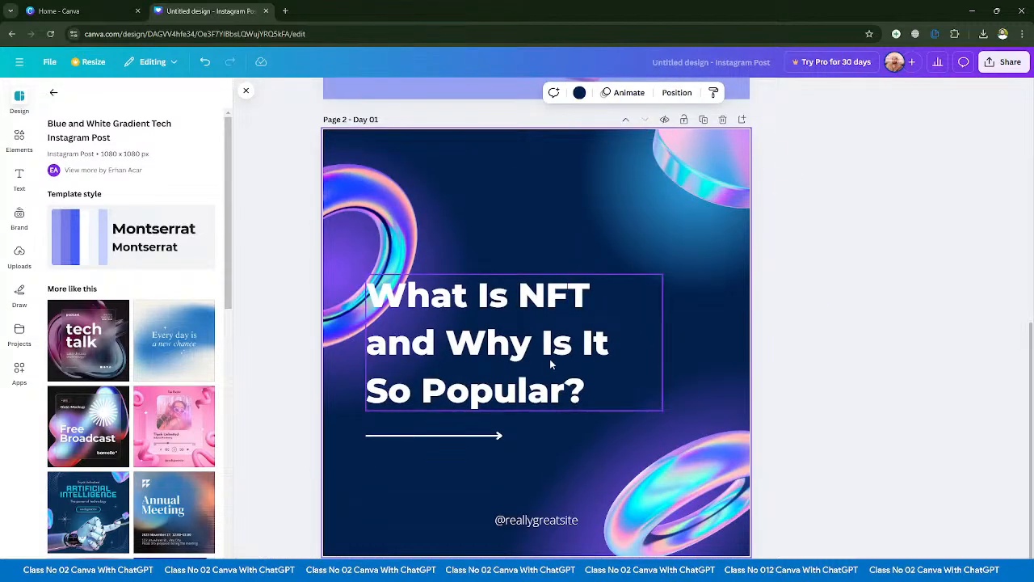
scroll(550, 365, "up", 5)
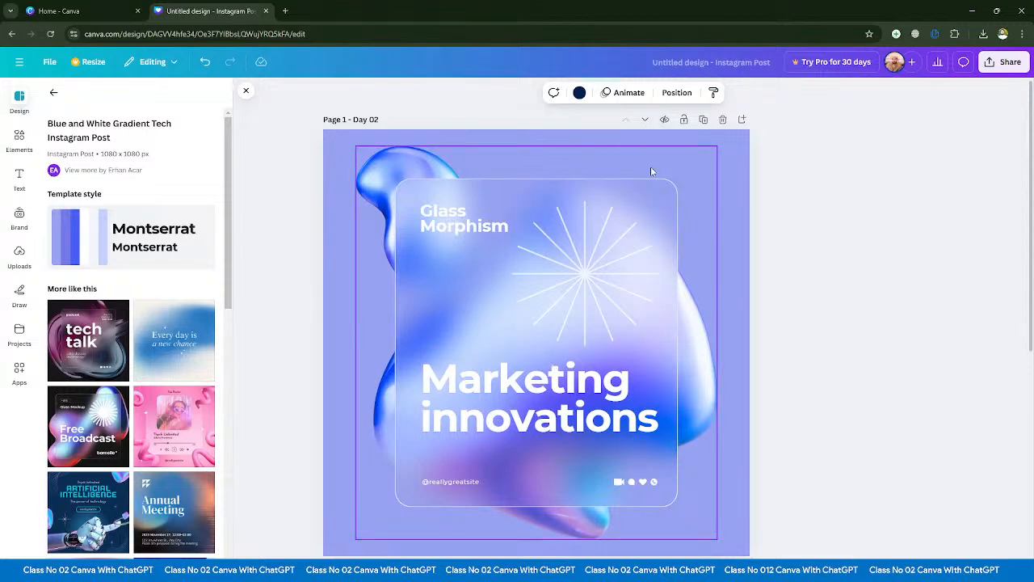
scroll(650, 166, "down", 5)
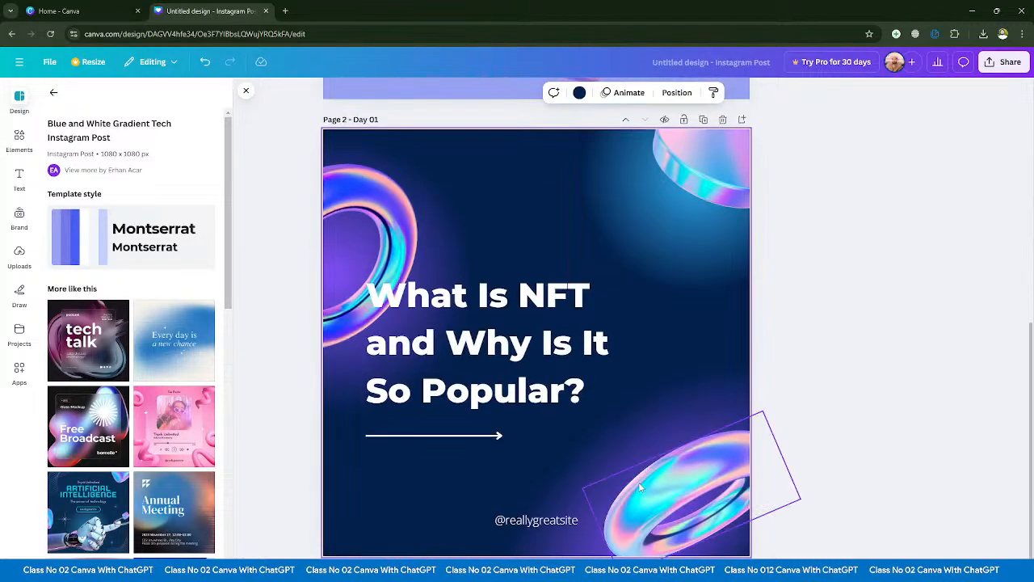
- Delete the Day 01 page with the "What Is NFT and Why Is It So Popular?" heading from the design
scroll(537, 339, "down", 5)
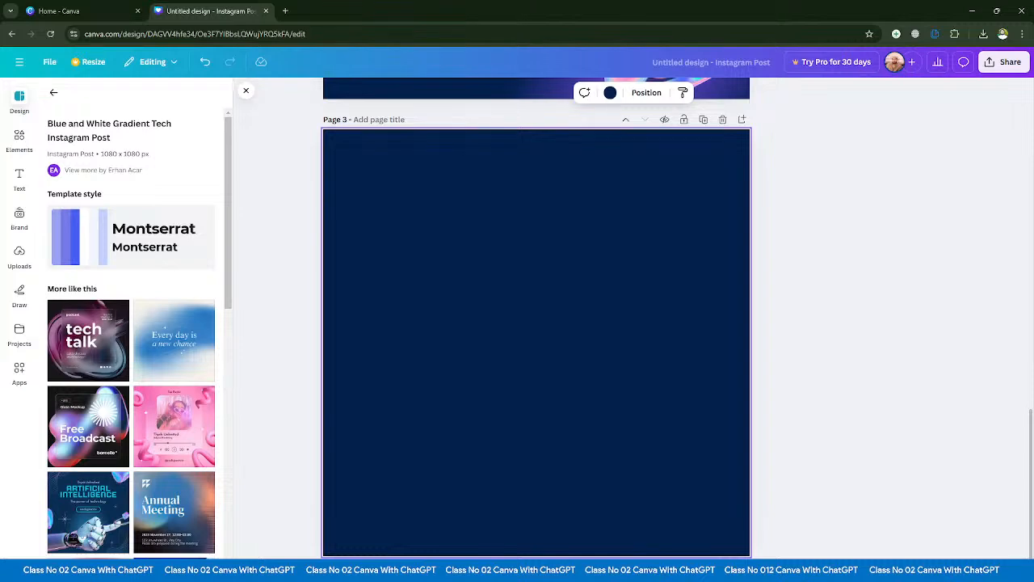
scroll(723, 419, "up", 5)
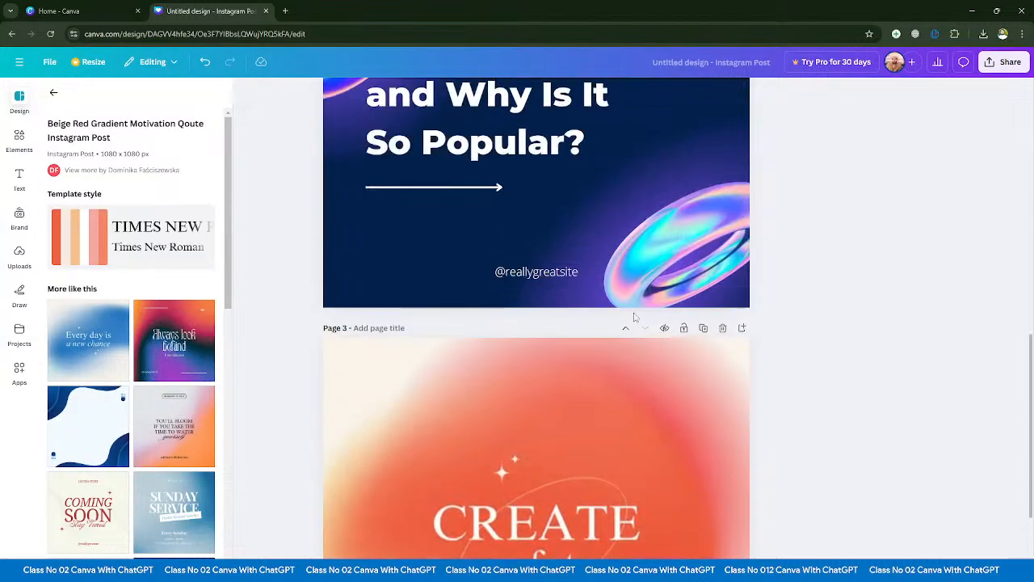
scroll(724, 418, "up", 2)
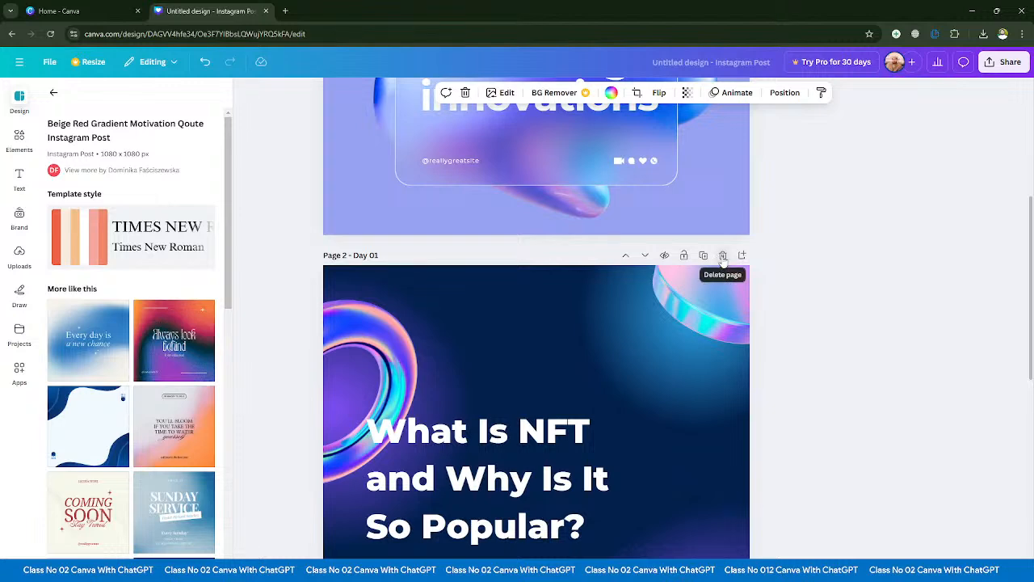
scroll(723, 257, "down", 2)
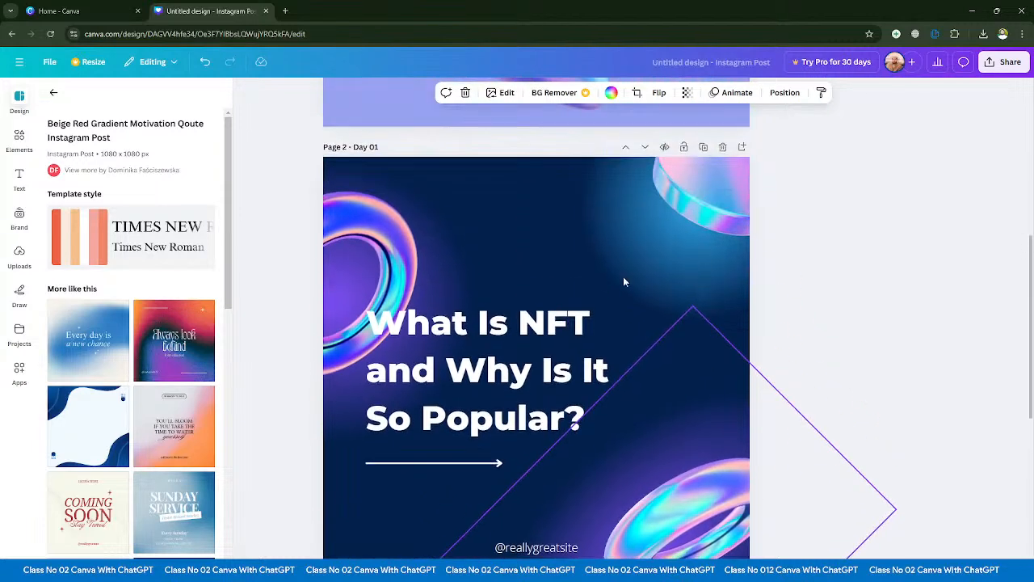
scroll(703, 369, "up", 2)
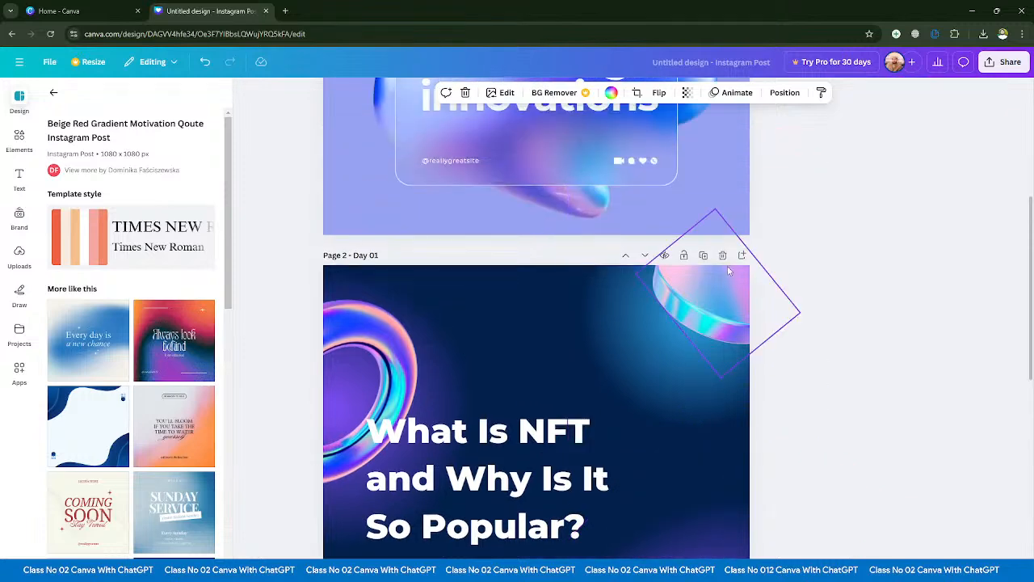
left_click(722, 255)
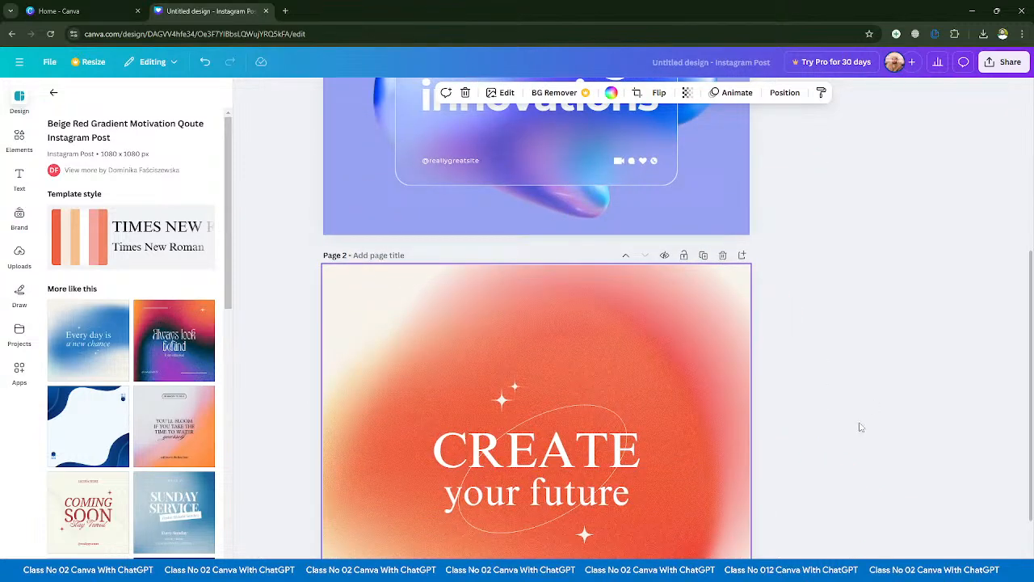
scroll(861, 428, "up", 6)
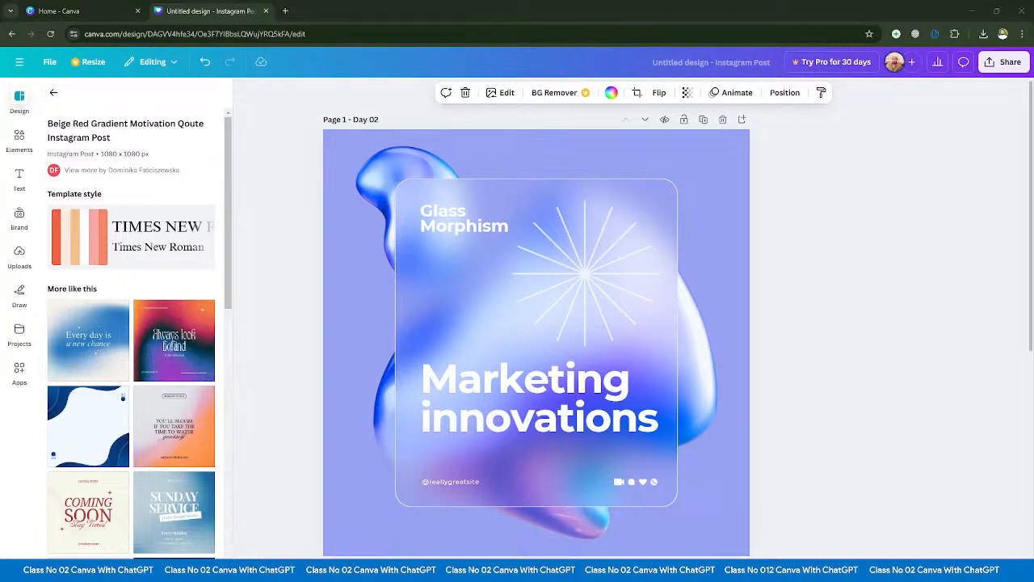
- Switch to YouTube Studio to check the live stream's analytics and chat, and return to the Canva design
key("alt+Tab")
mouse_move(577, 570)
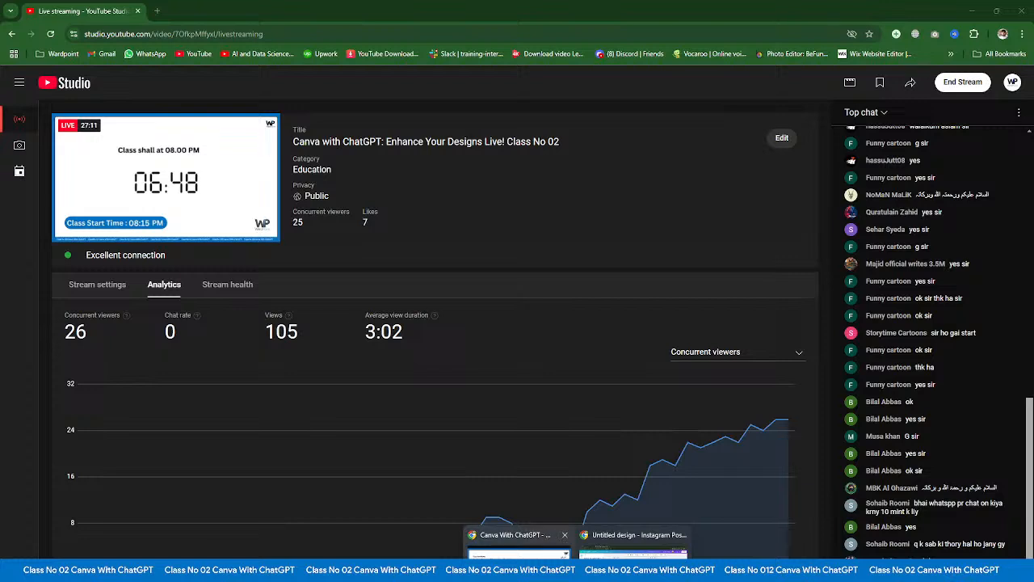
left_click(635, 557)
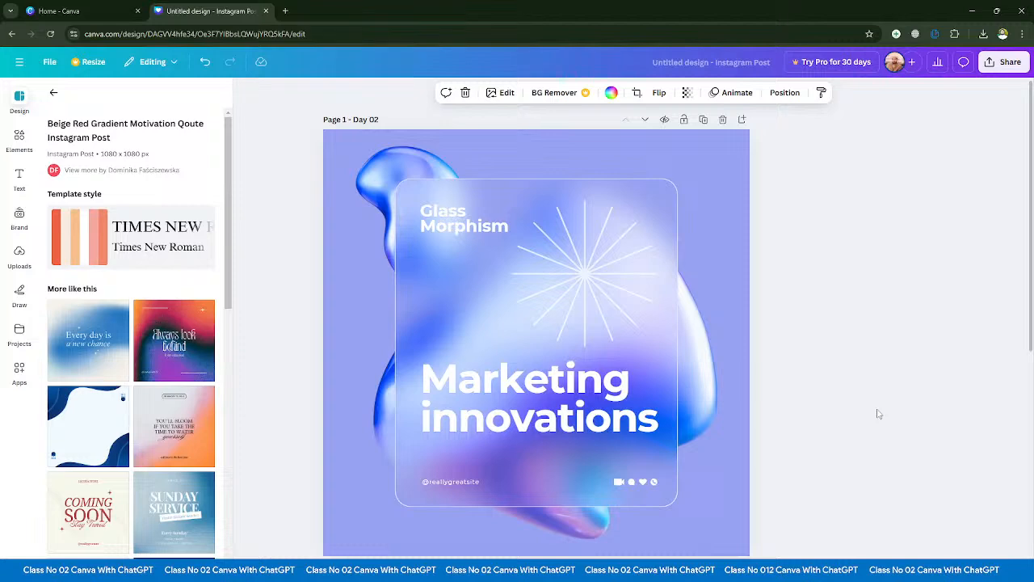
scroll(857, 440, "down", 6)
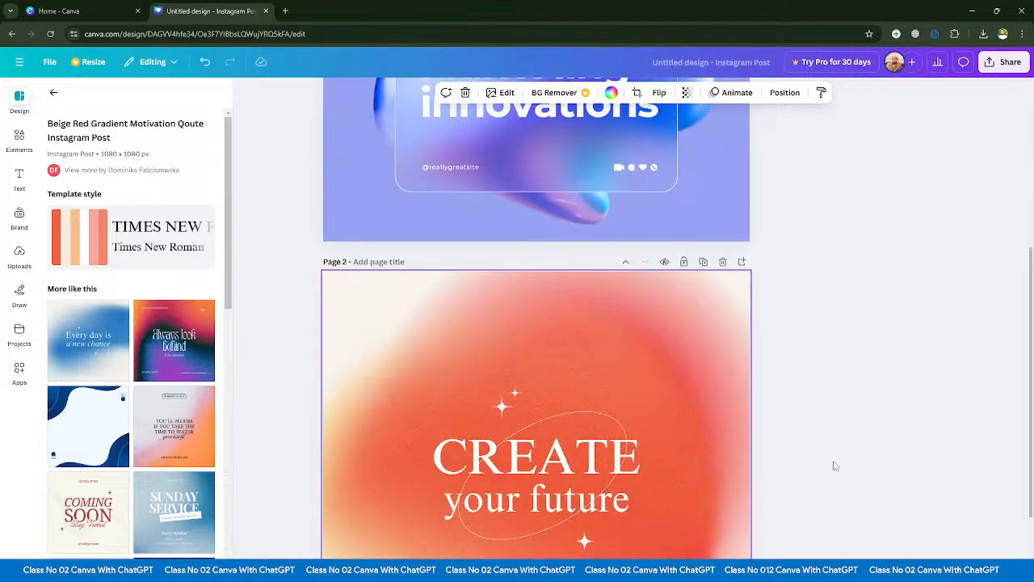
scroll(836, 487, "up", 4)
scroll(836, 488, "up", 3)
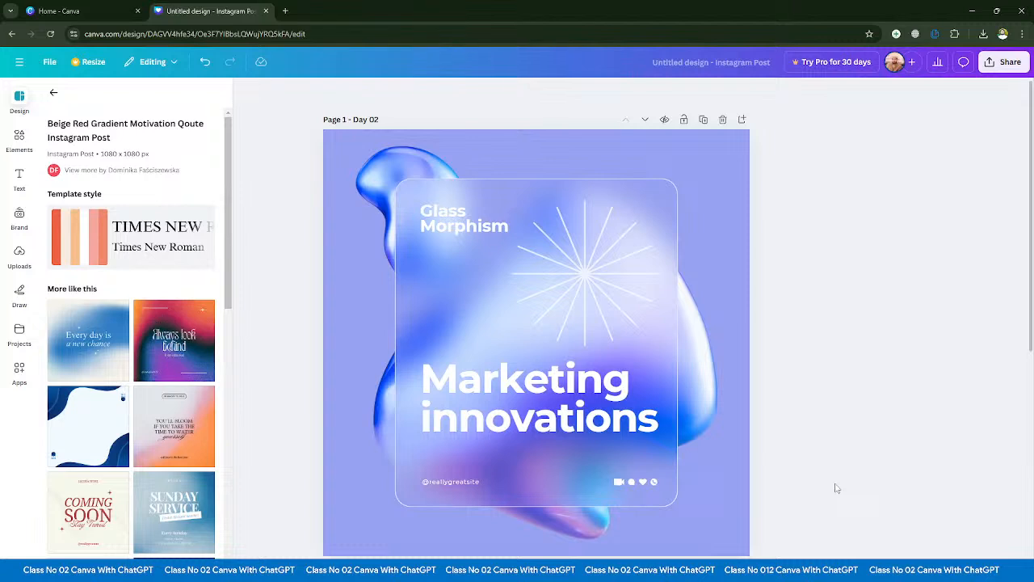
scroll(159, 226, "down", 3)
scroll(159, 226, "up", 3)
- Return to the template list and look through the Elements, Text, Brand, Uploads, Draw, Projects and Apps sections
left_click(54, 92)
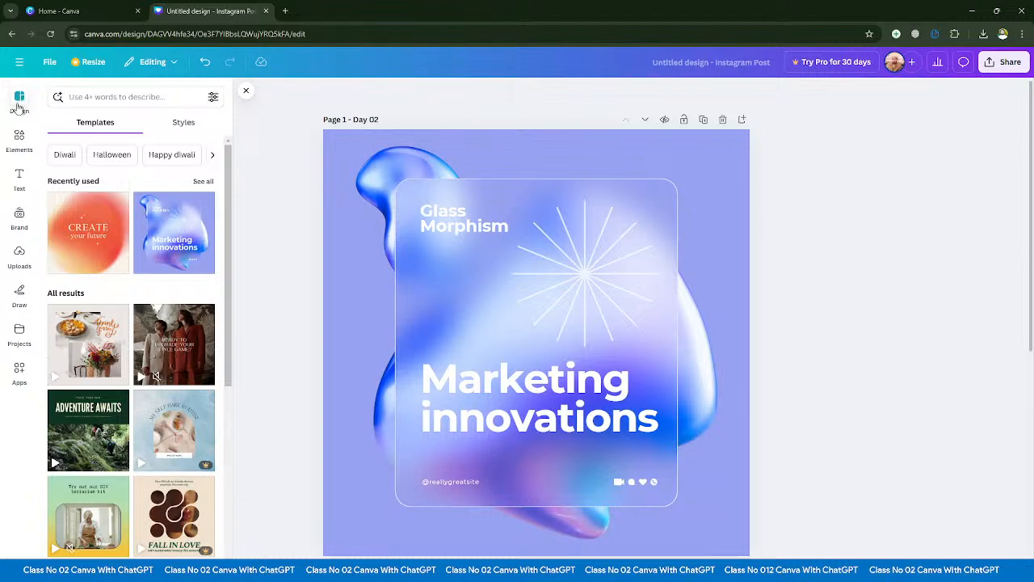
left_click(19, 139)
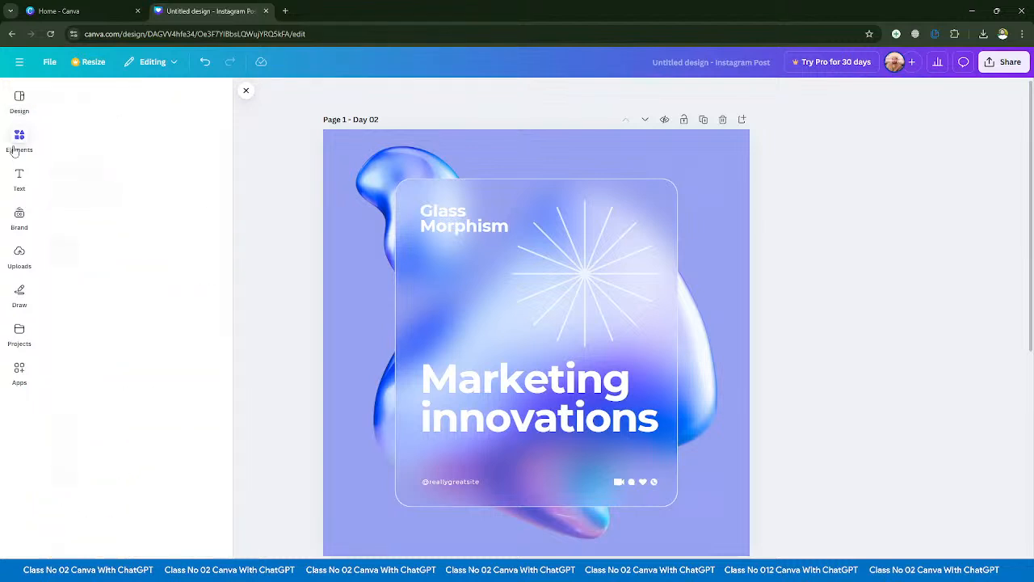
left_click(18, 186)
left_click(19, 218)
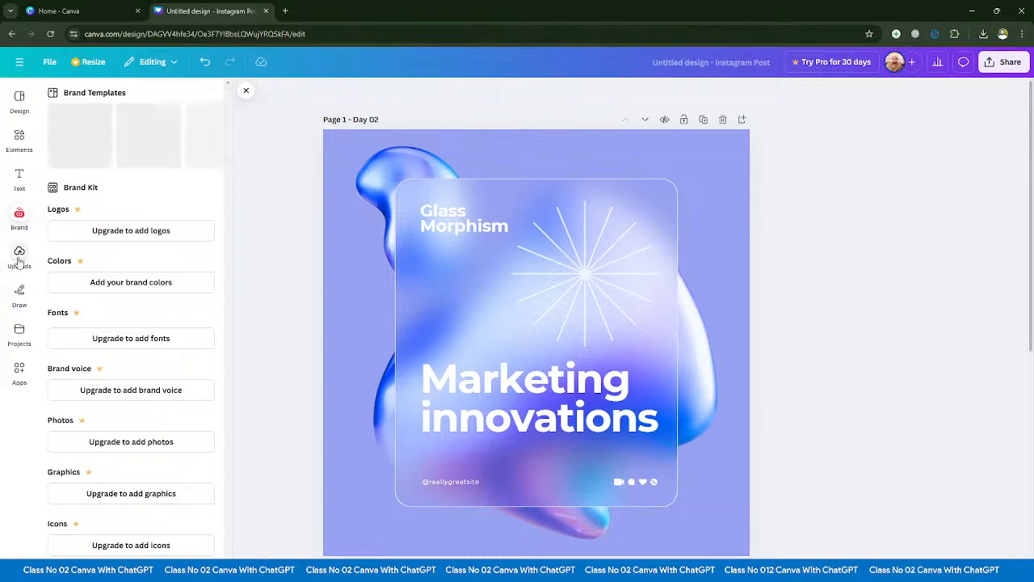
left_click(18, 257)
left_click(20, 294)
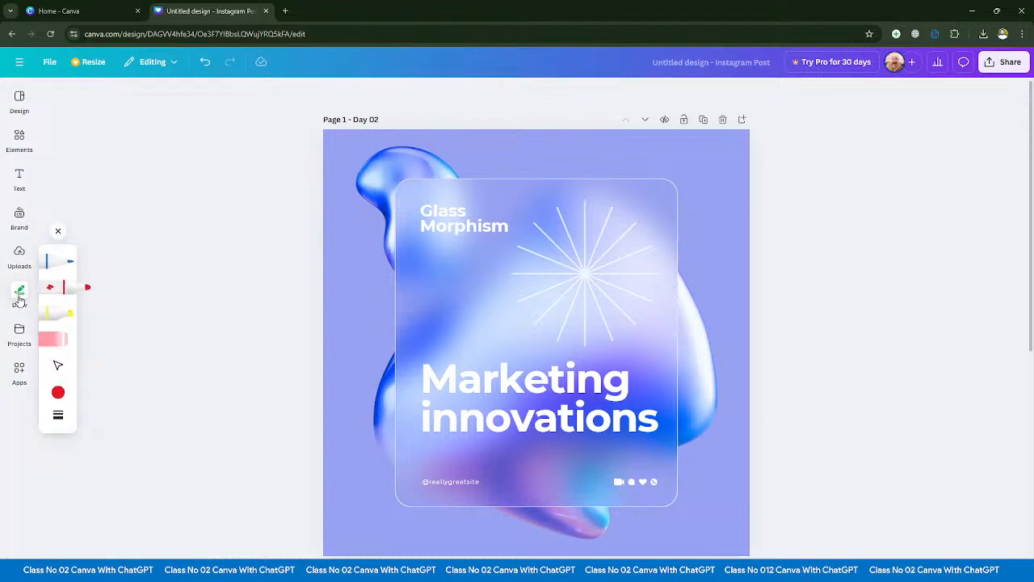
left_click(15, 336)
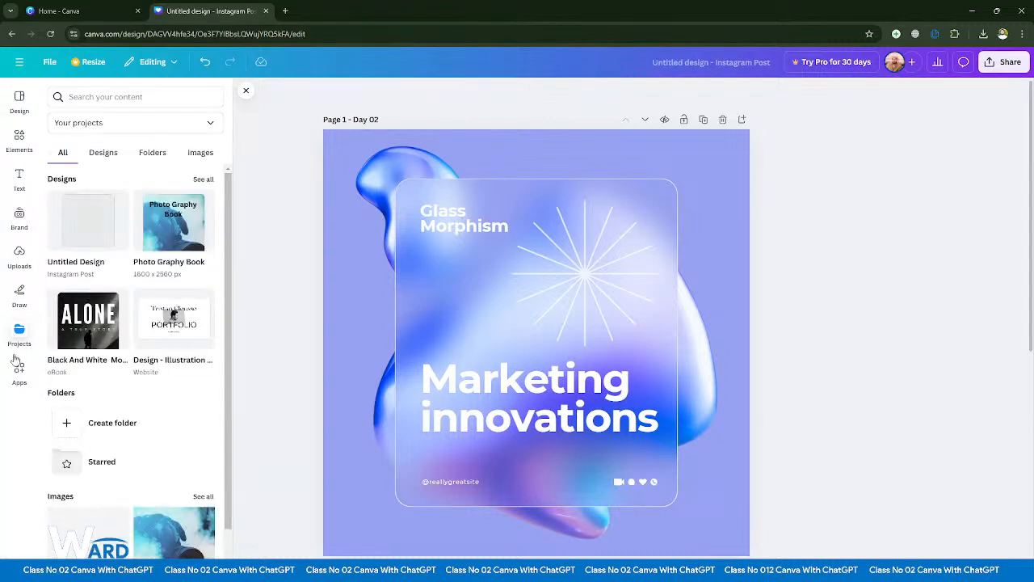
left_click(19, 371)
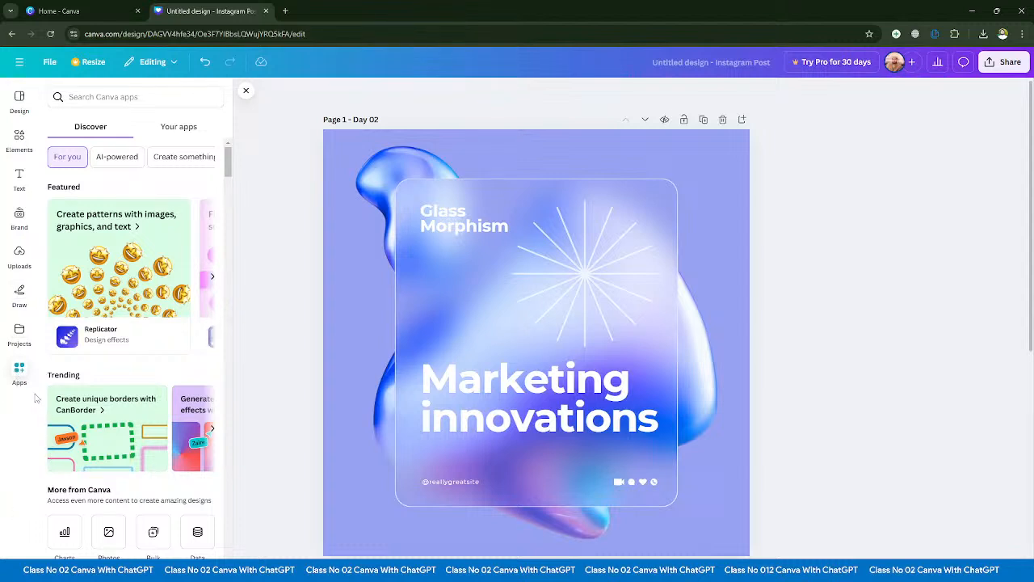
- Return to the Design section and search its templates for "marketing"
left_click(16, 99)
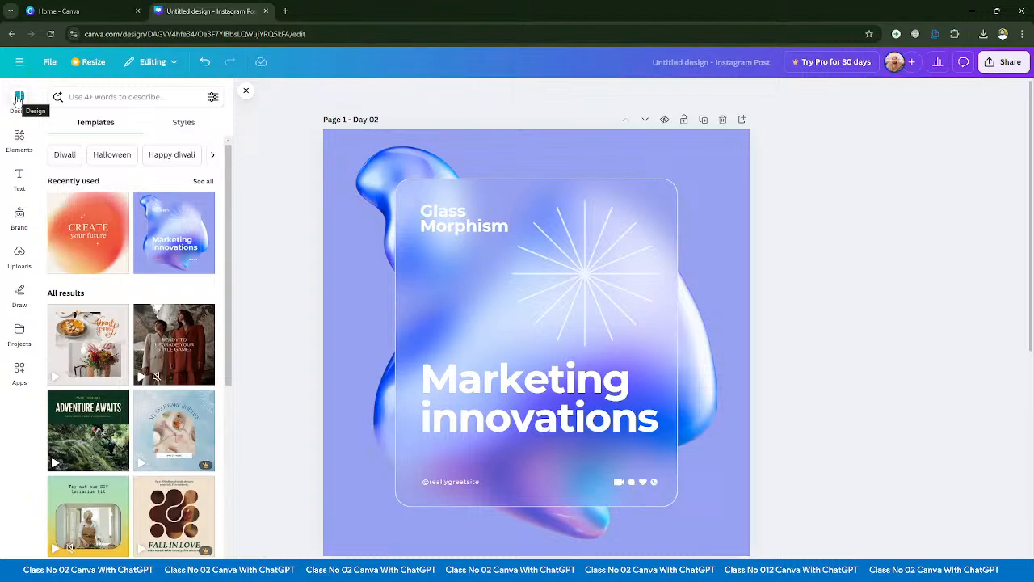
scroll(133, 353, "down", 2)
scroll(132, 356, "up", 2)
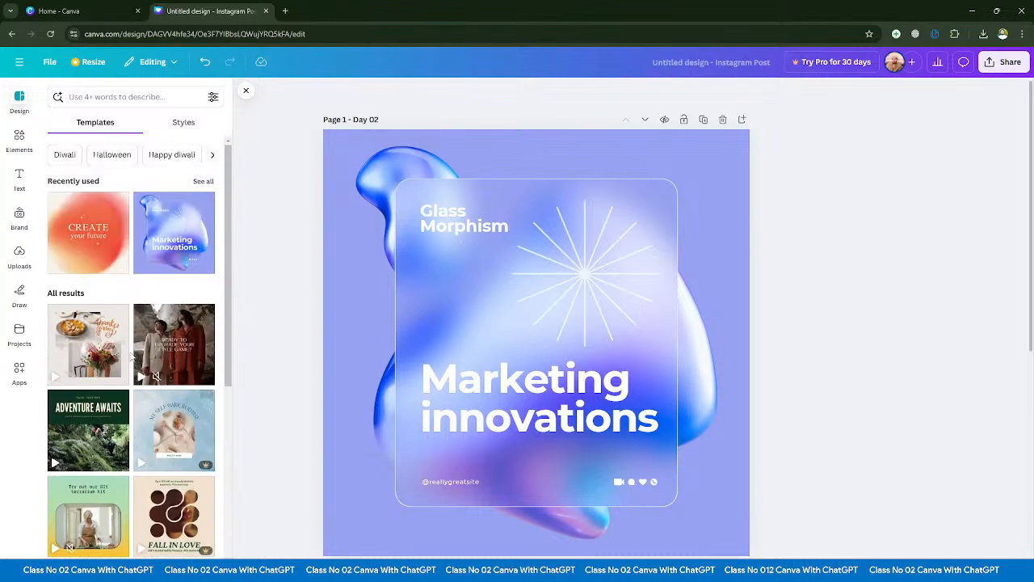
left_click(118, 96)
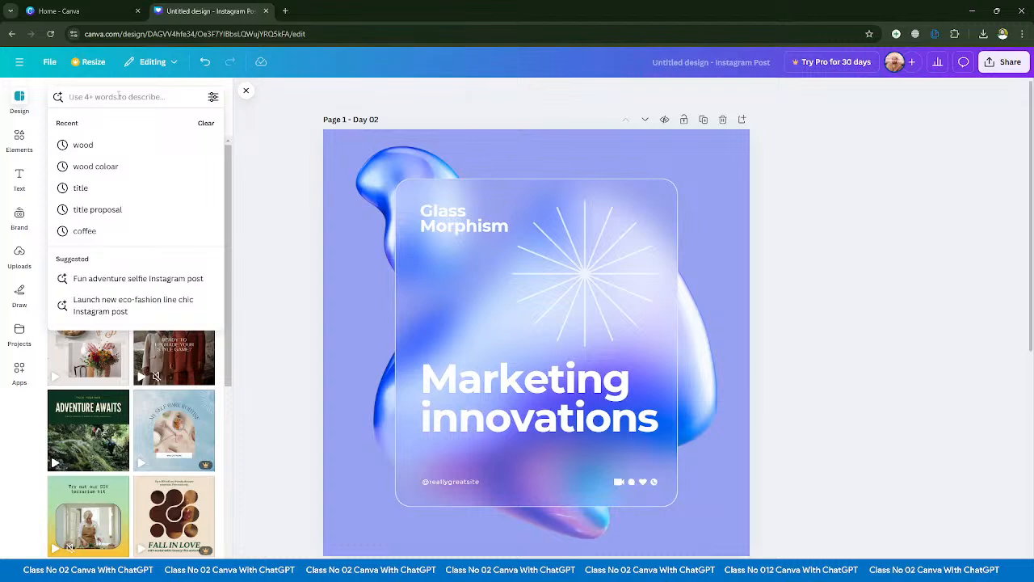
type("ma")
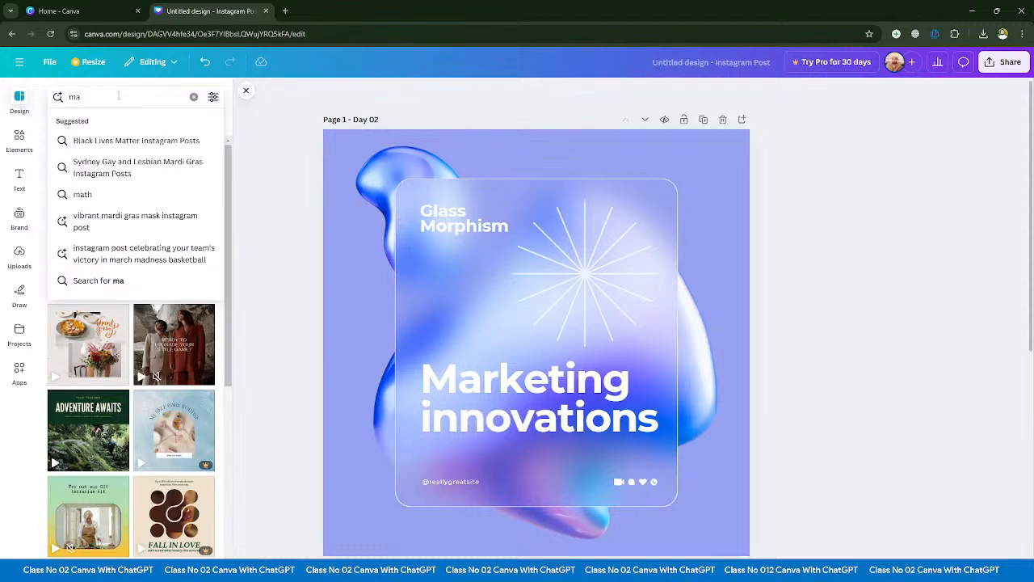
type("rktionj")
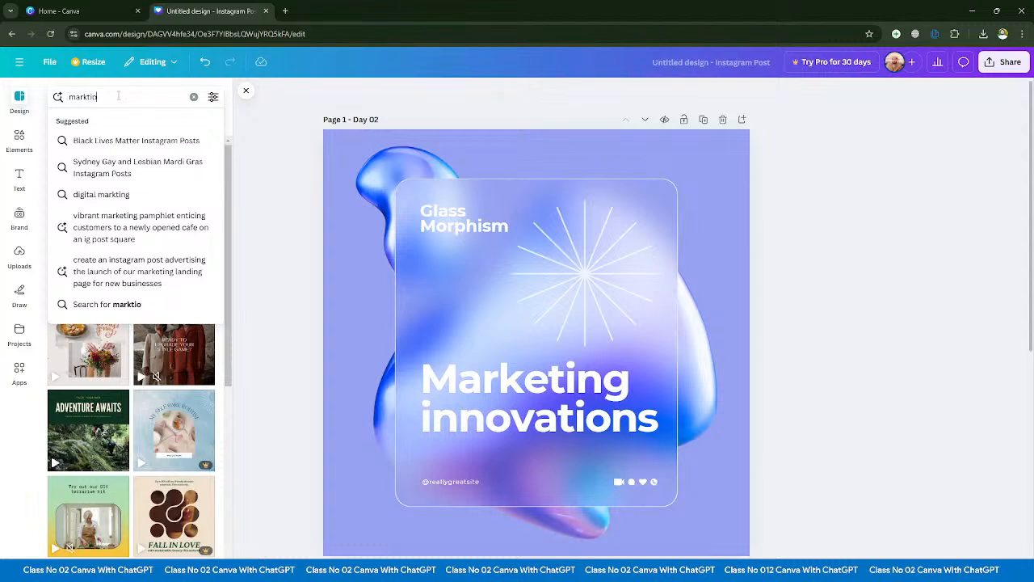
key("BackSpace")
key("BackSpace")
key("BackSpace")
key("BackSpace")
key("BackSpace")
type("eting")
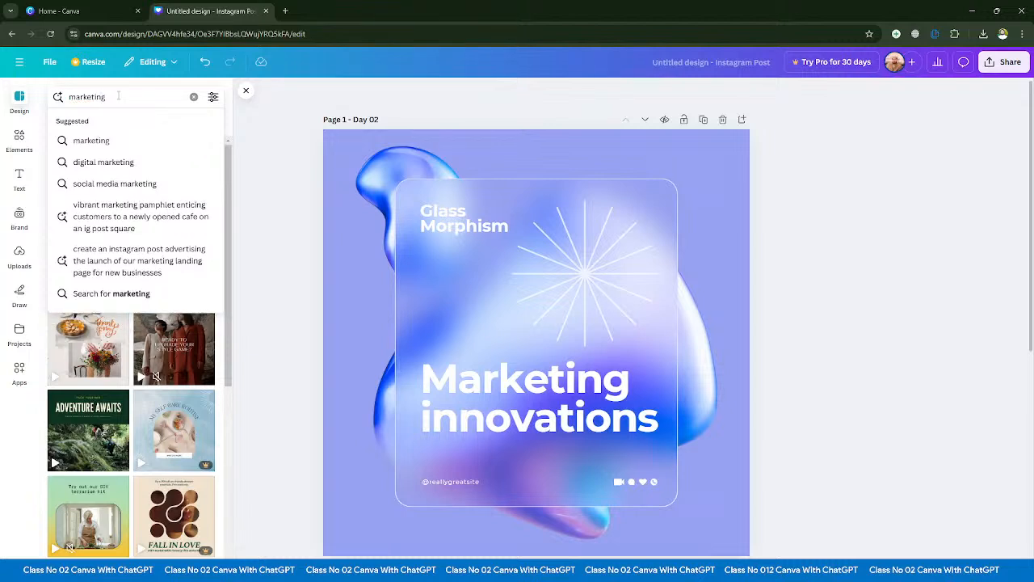
key("Return")
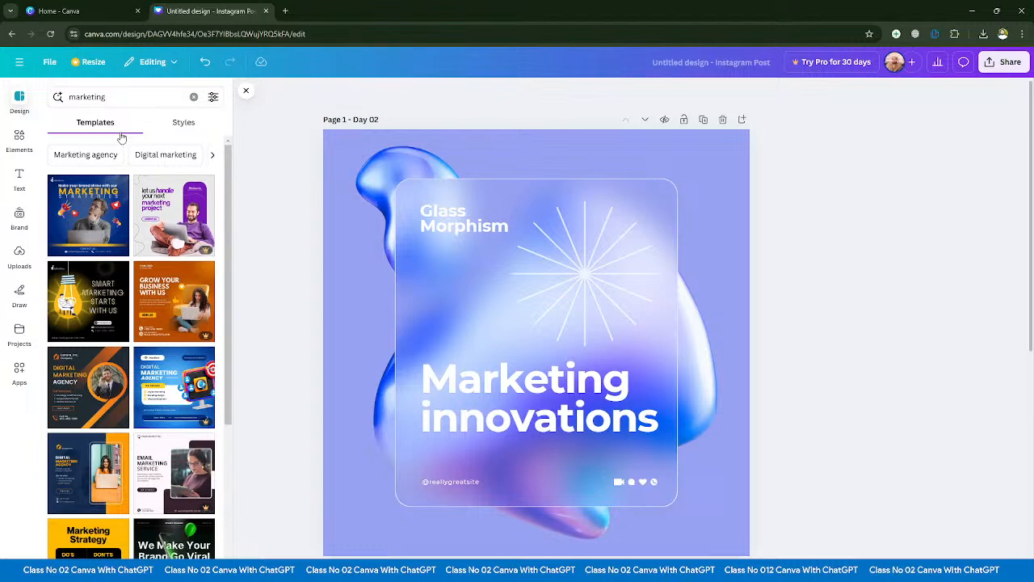
- Browse the marketing template results, comparing the free designs with those marked as Pro
scroll(138, 388, "down", 10)
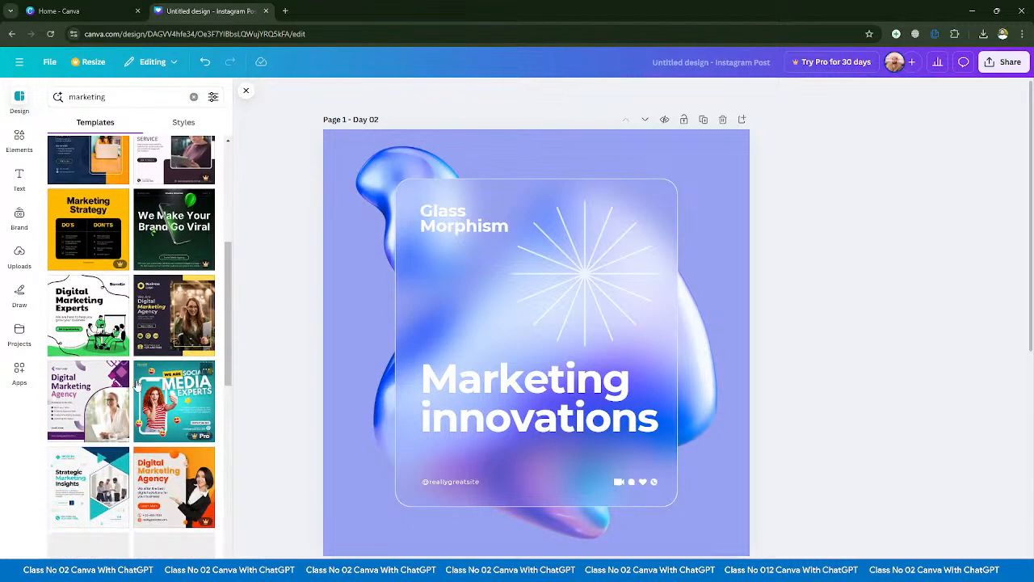
scroll(137, 387, "down", 10)
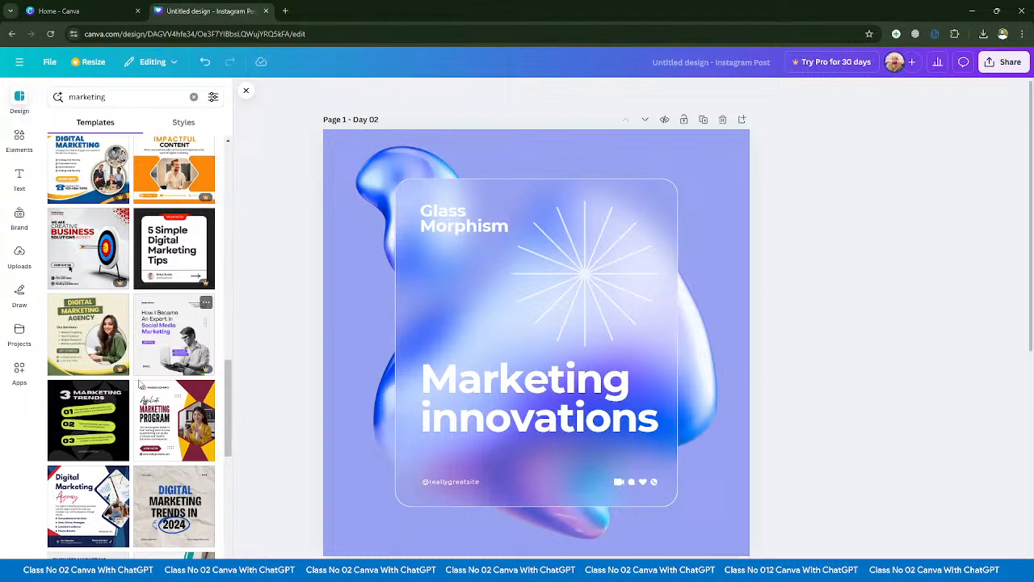
scroll(139, 373, "down", 10)
scroll(138, 415, "down", 15)
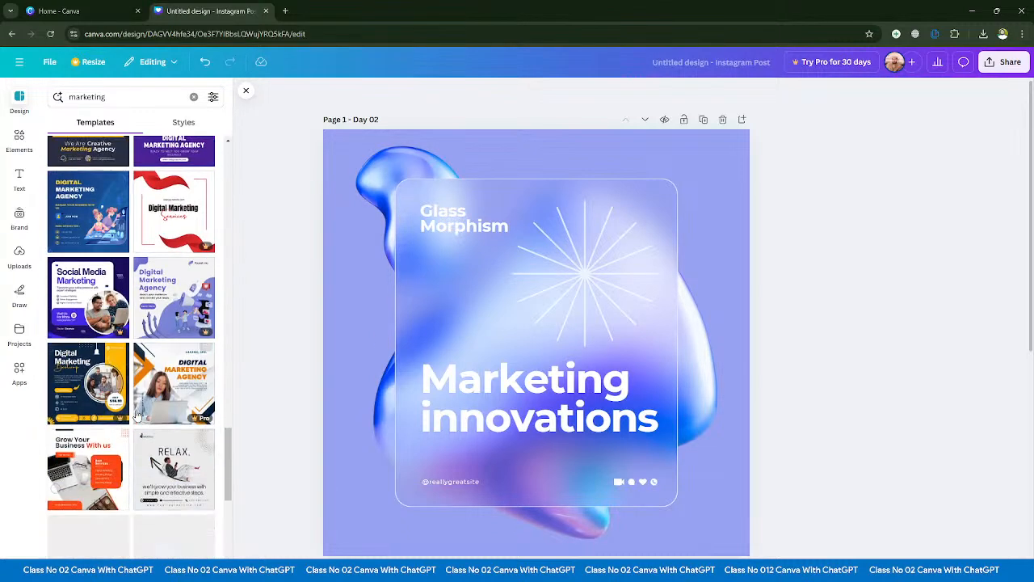
scroll(137, 415, "up", 20)
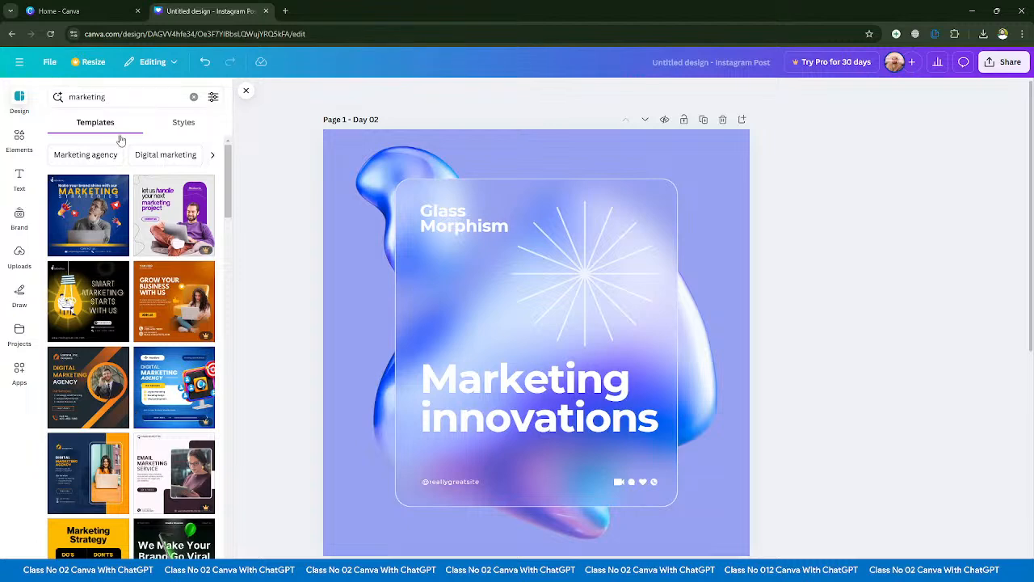
scroll(119, 187, "down", 8)
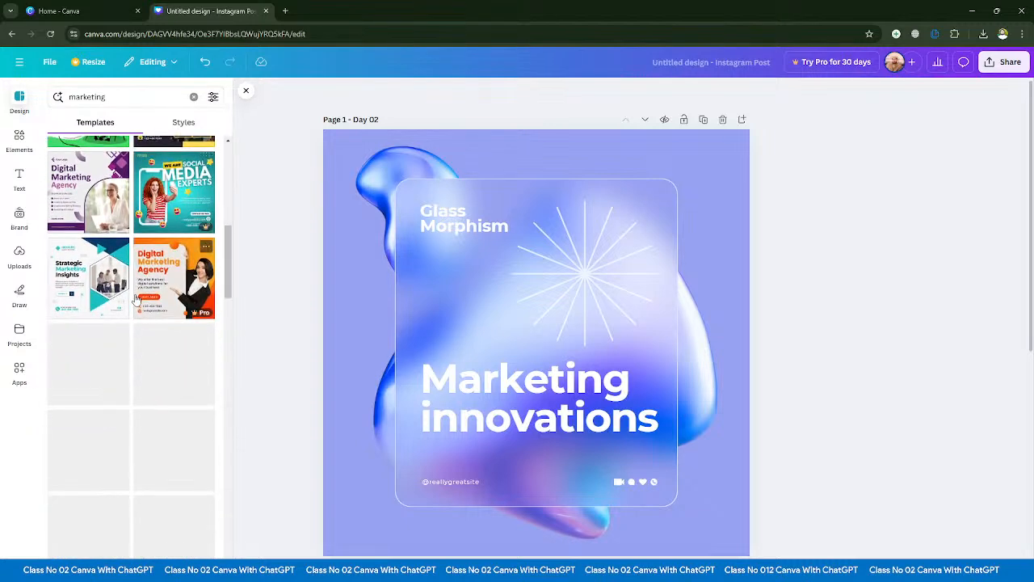
scroll(135, 299, "up", 3)
scroll(134, 299, "up", 5)
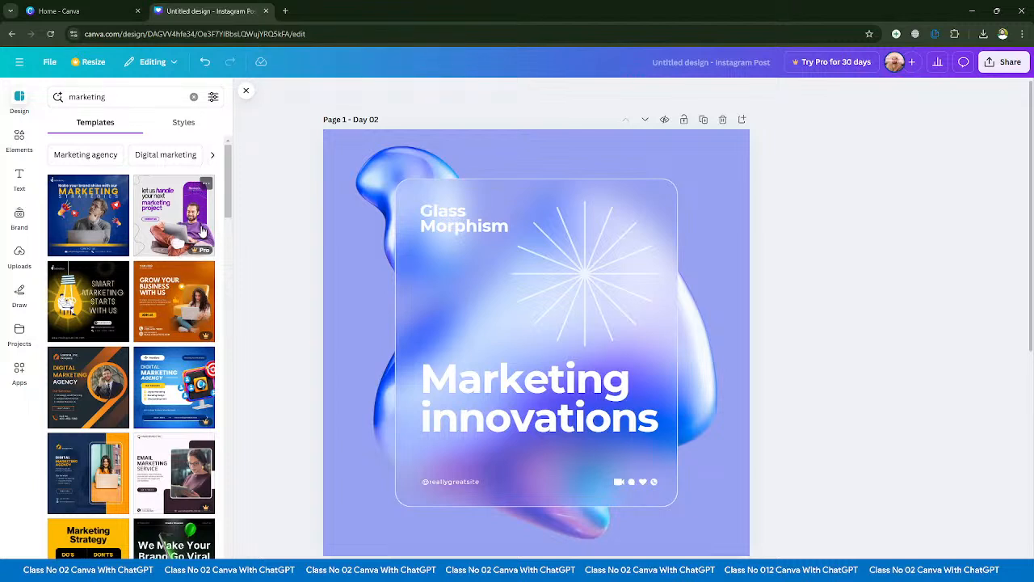
scroll(206, 225, "down", 3)
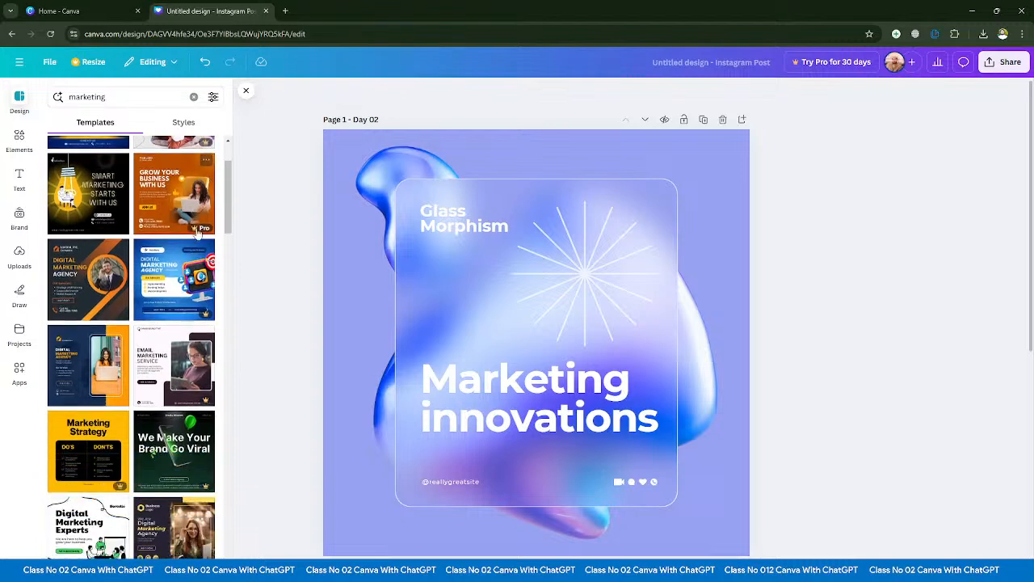
- Look further through the marketing template results to survey the range of available post designs, and return to the start of the list
scroll(190, 216, "up", 3)
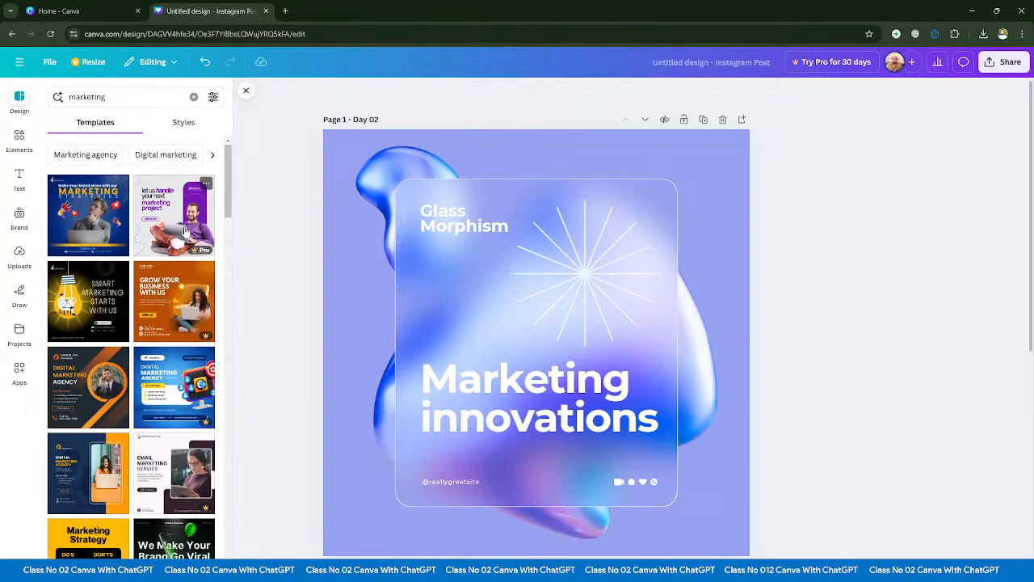
scroll(186, 243, "down", 5)
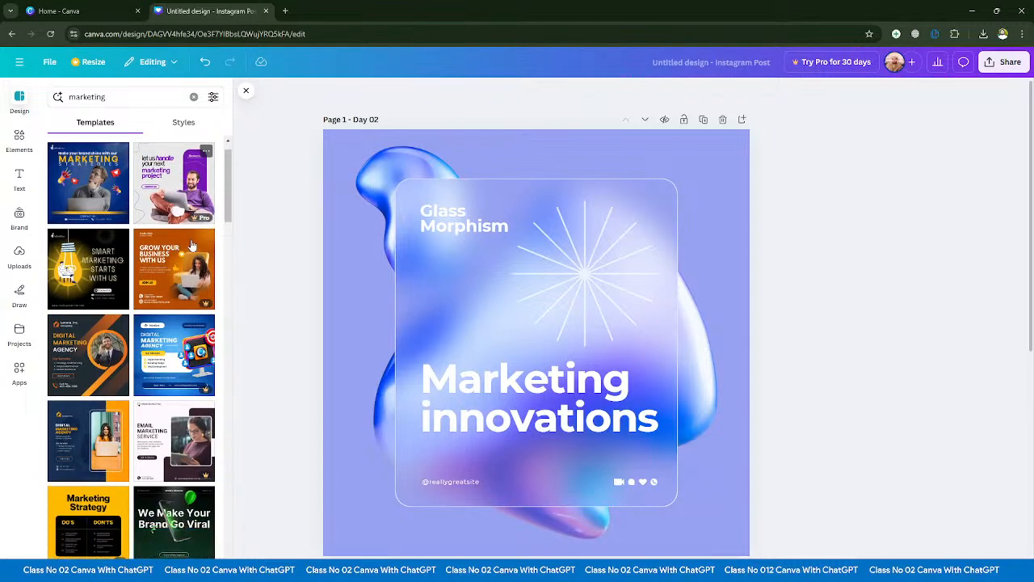
scroll(192, 276, "down", 6)
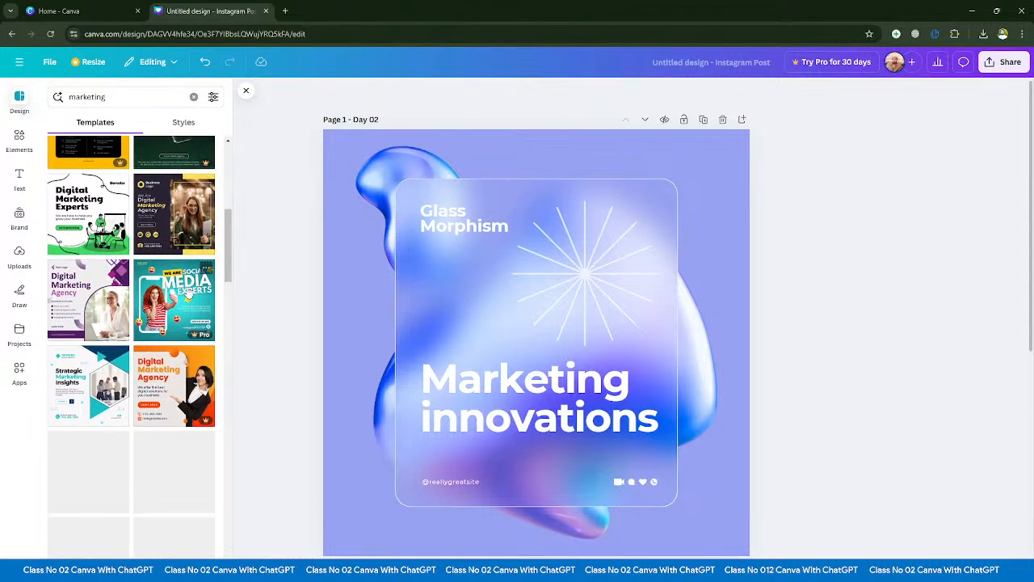
scroll(157, 315, "down", 5)
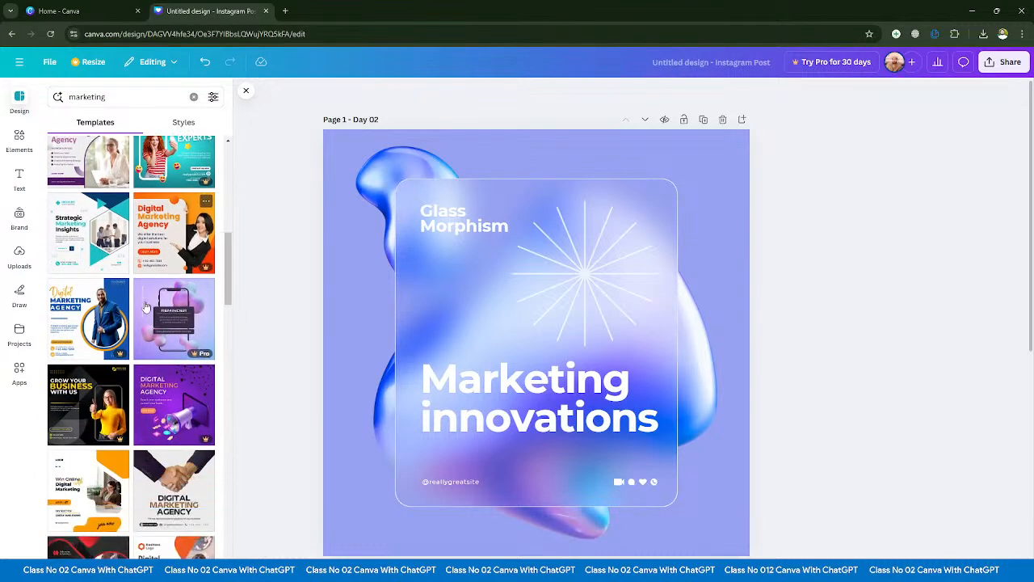
scroll(164, 327, "down", 5)
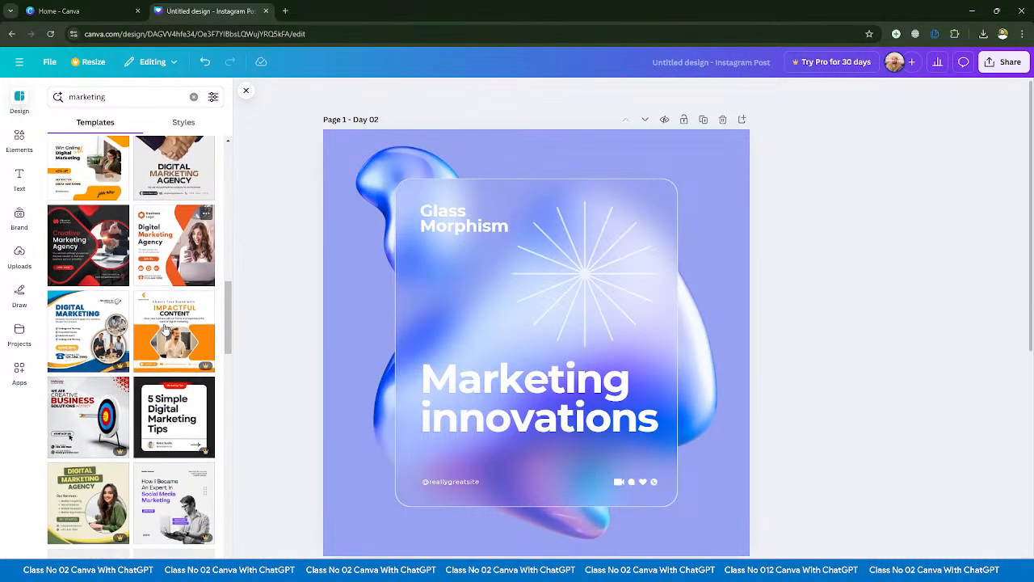
scroll(169, 307, "up", 3)
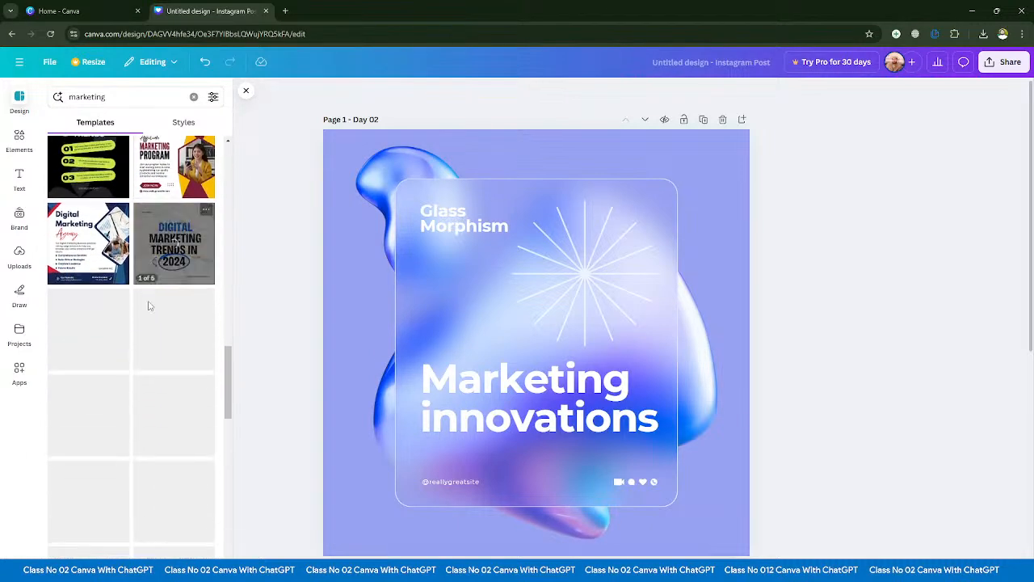
scroll(149, 309, "down", 3)
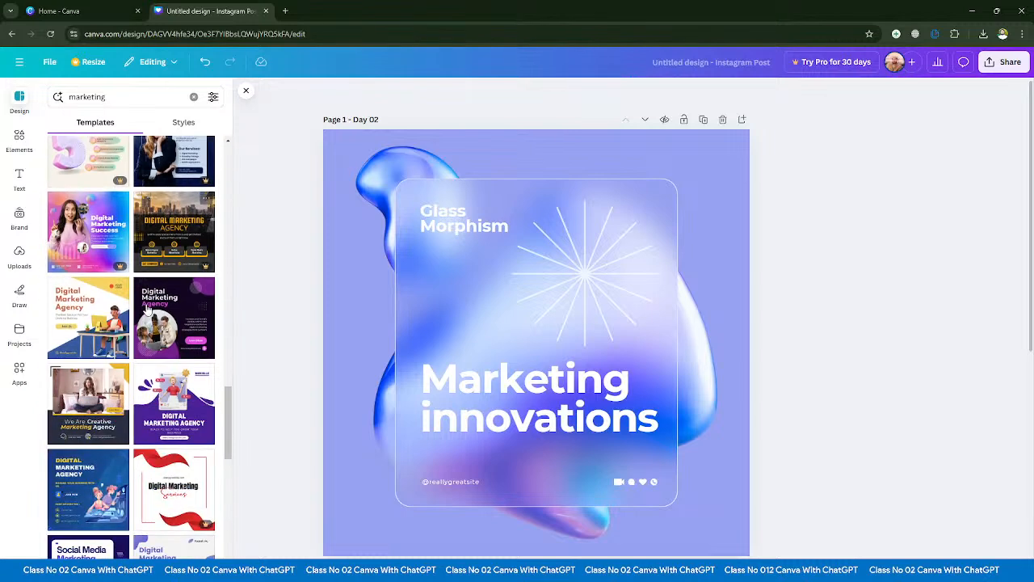
scroll(148, 308, "down", 1)
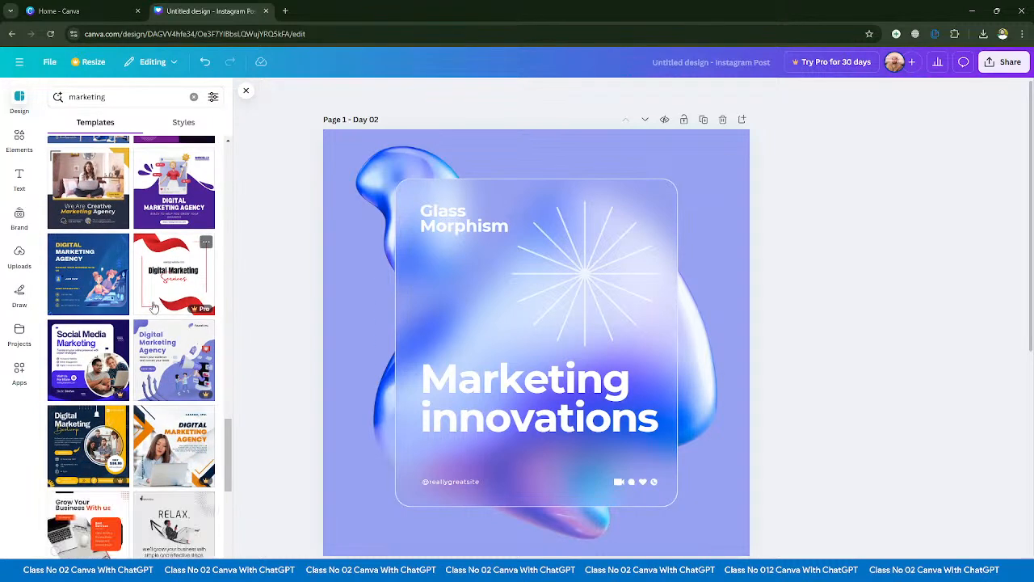
scroll(147, 318, "down", 1)
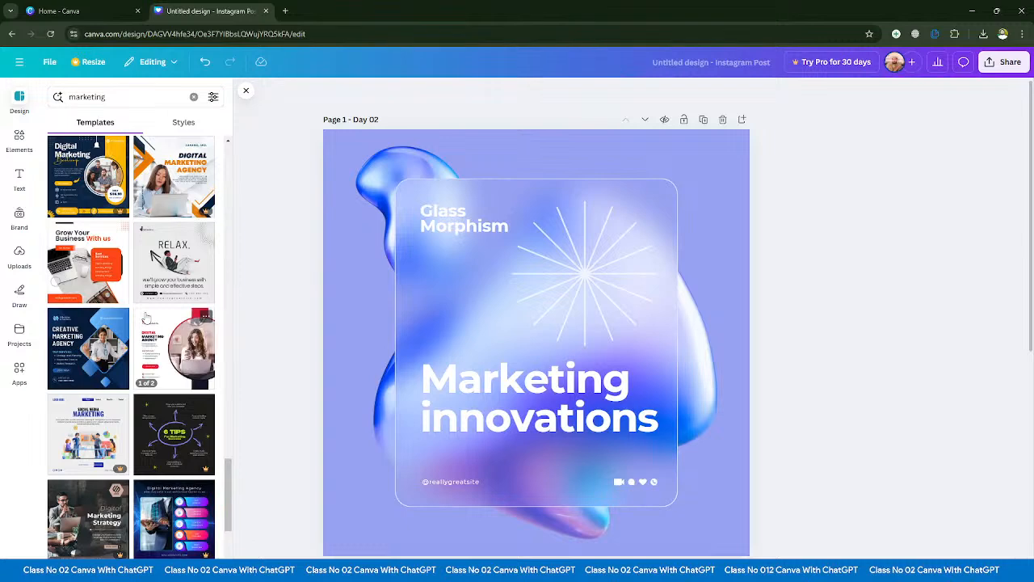
scroll(156, 344, "down", 2)
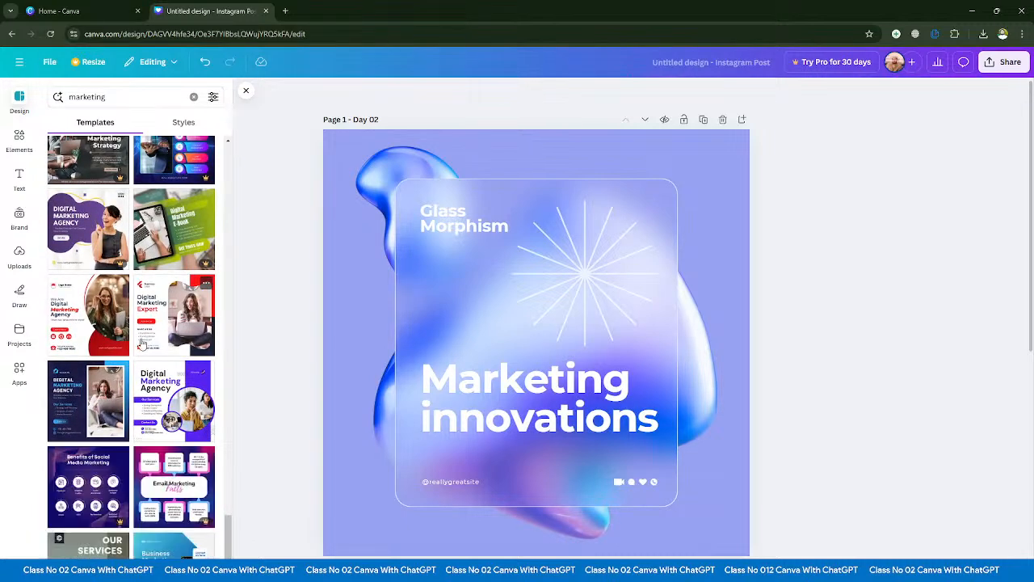
scroll(142, 345, "up", 20)
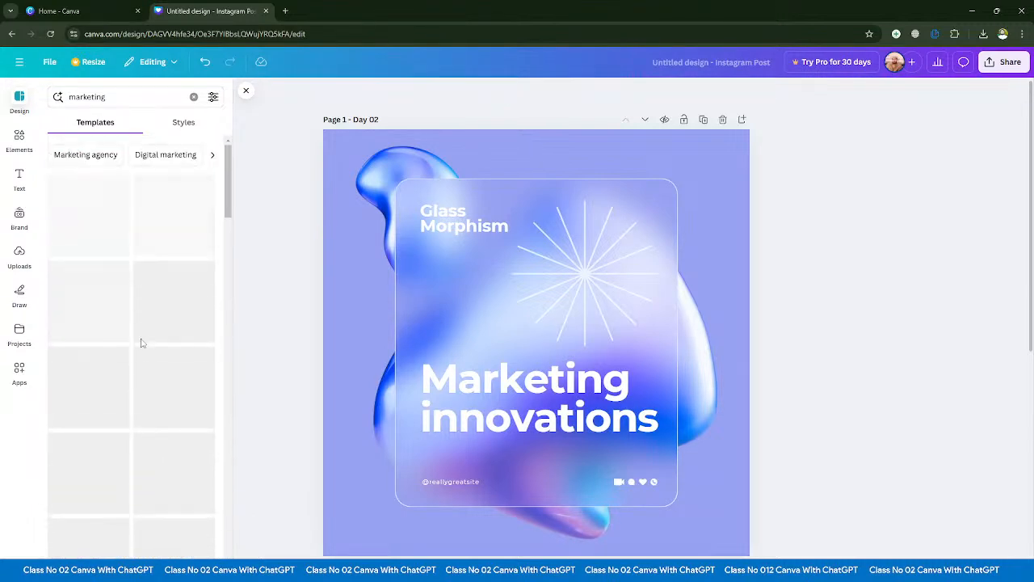
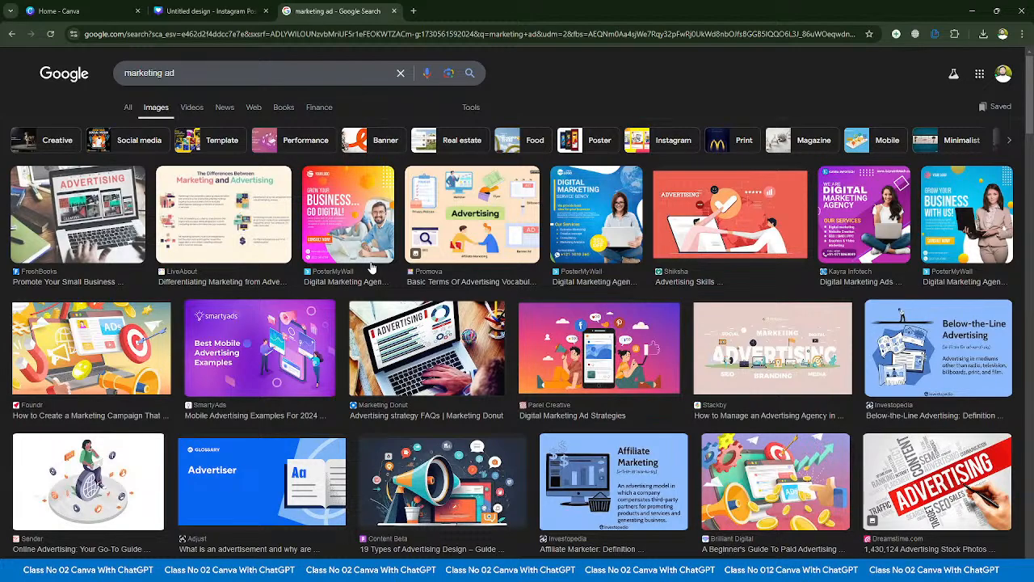
- Survey the Google image results for "marketing ad", and return to the Instagram post to look over its "marketing ad" template results
scroll(371, 268, "down", 3)
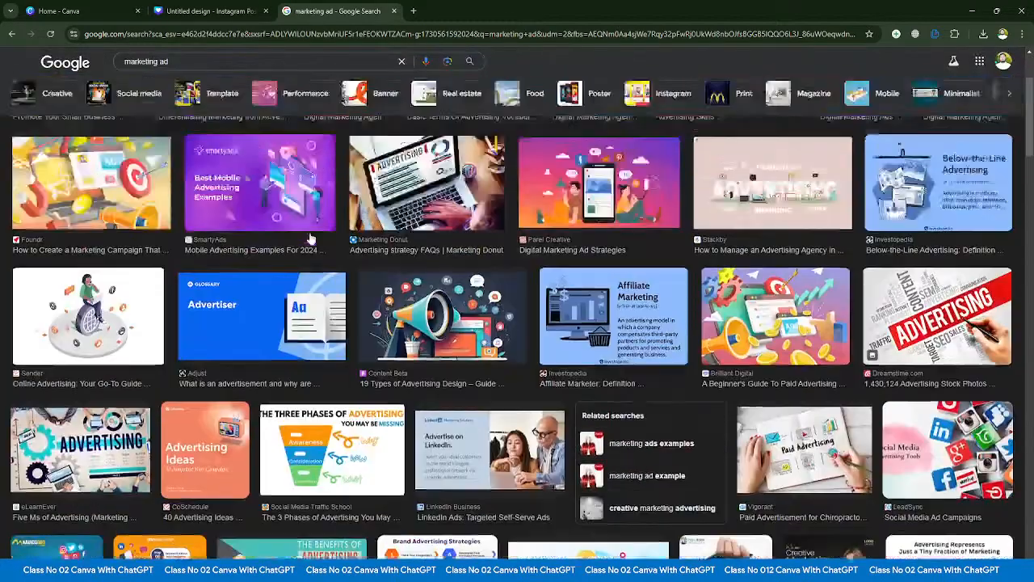
scroll(339, 254, "up", 3)
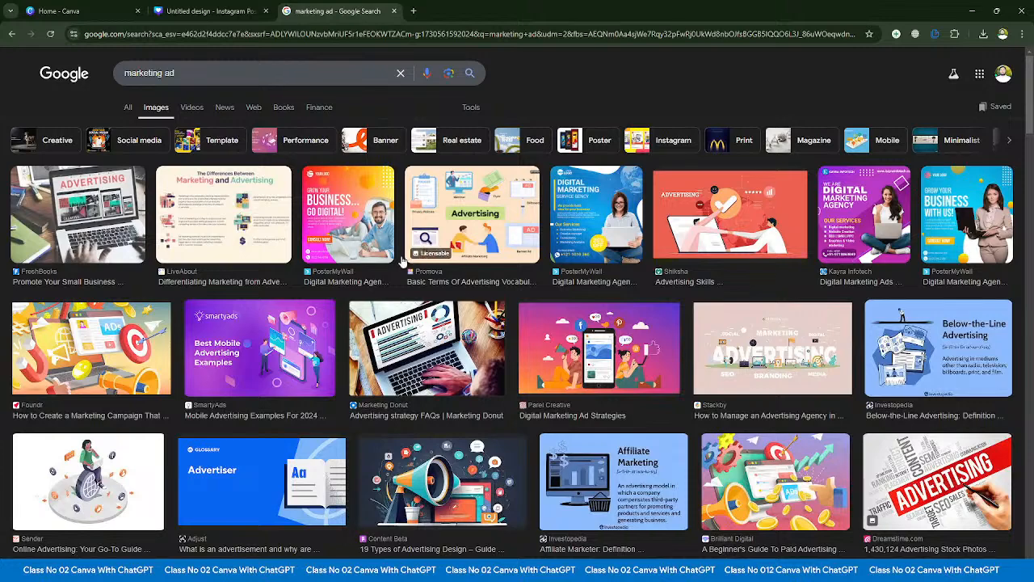
scroll(356, 179, "down", 1)
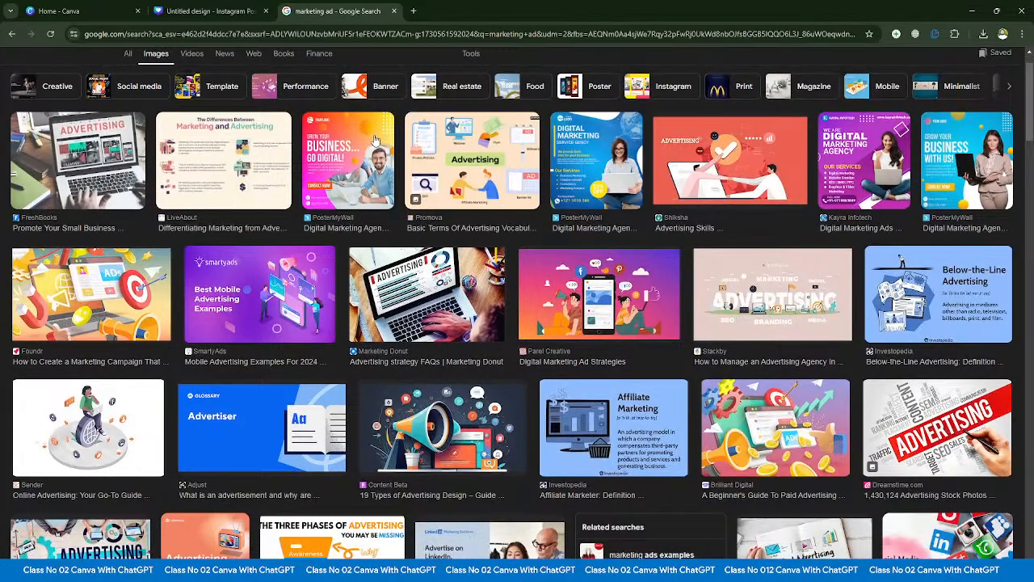
scroll(361, 143, "up", 1)
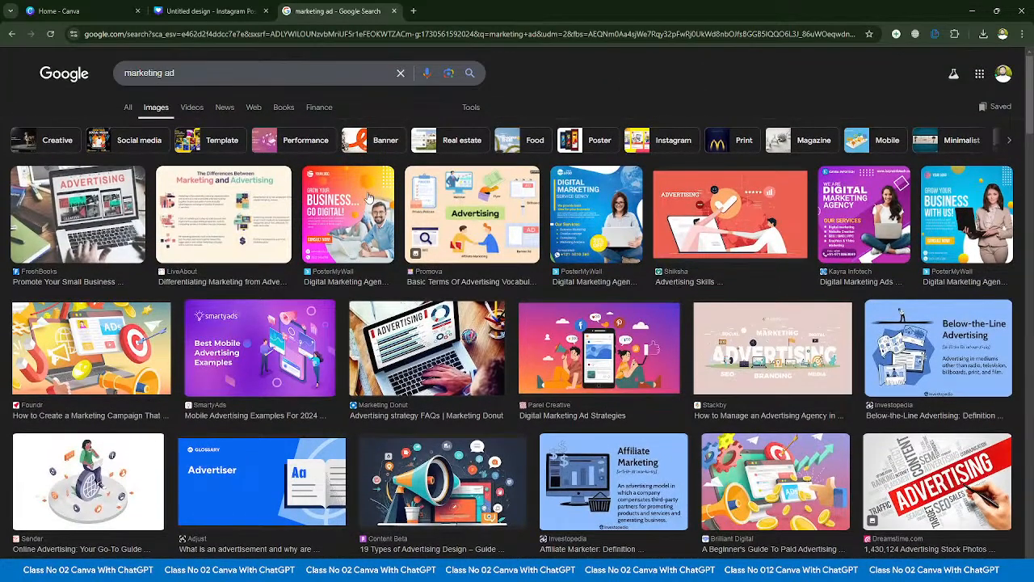
left_click(88, 10)
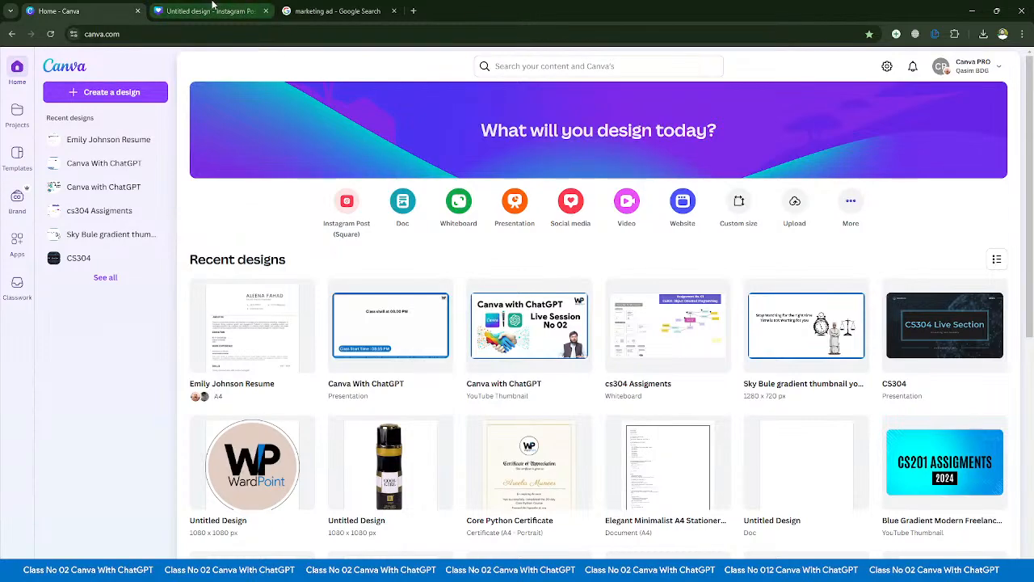
left_click(210, 10)
scroll(152, 214, "down", 5)
scroll(225, 472, "up", 5)
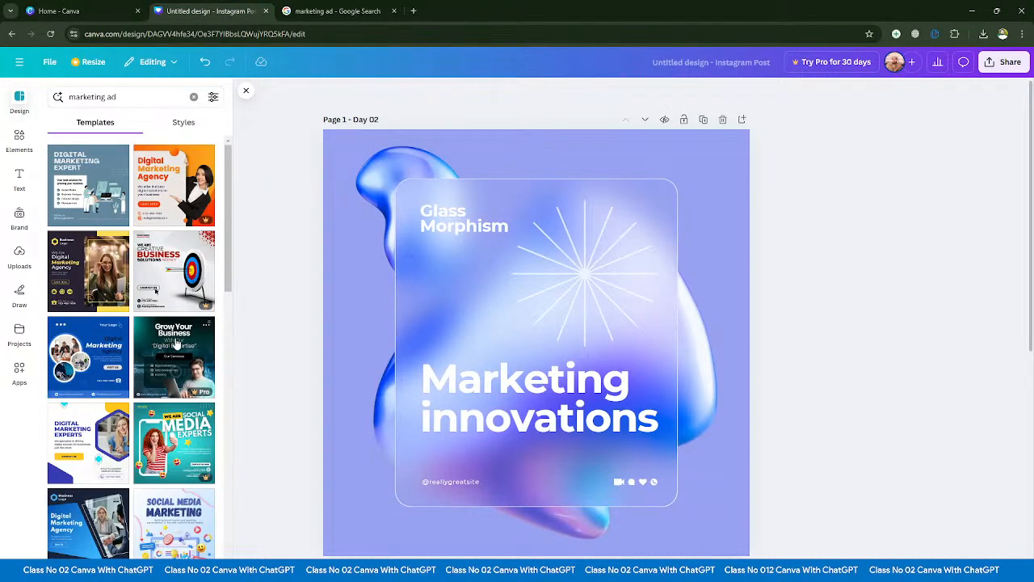
- Bring the "Grow your business... Go digital!" ad image from the Google results into the design and show the uploaded images
left_click(356, 8)
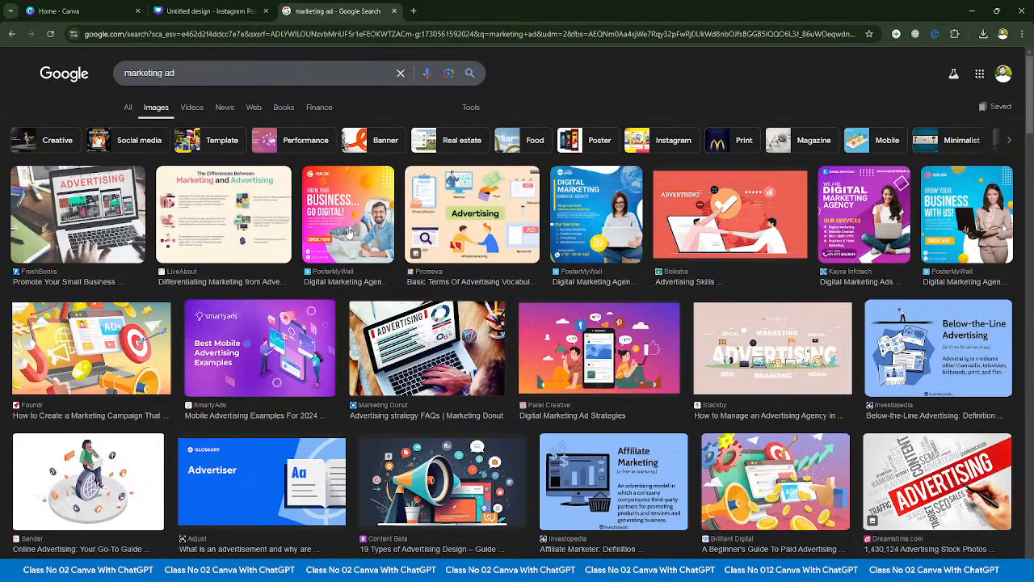
left_click_drag(349, 232, 100, 296)
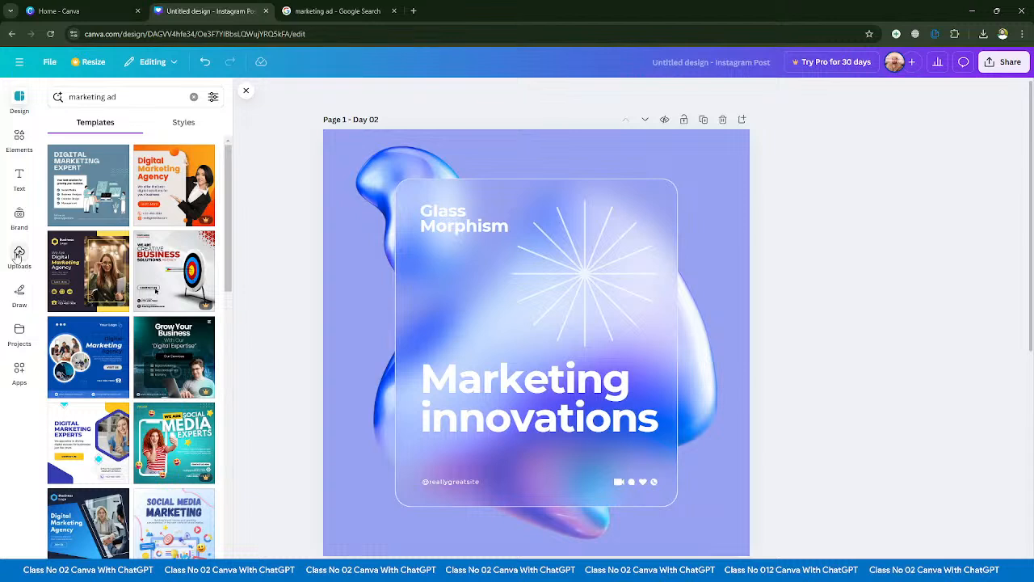
left_click(19, 257)
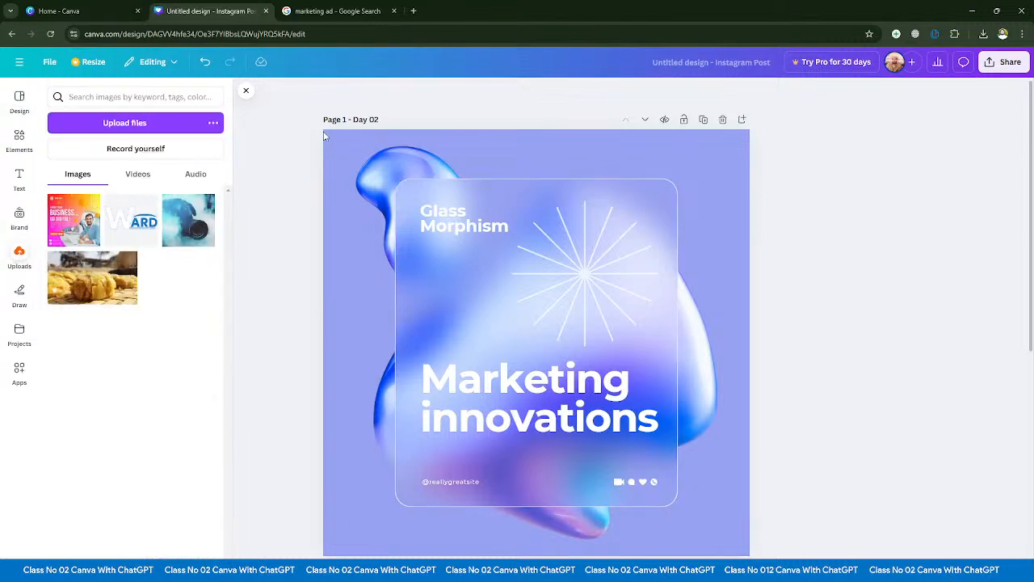
- Delete the "Day 02" page and remove all text and graphic elements from the remaining "Create your future" page
left_click(724, 119)
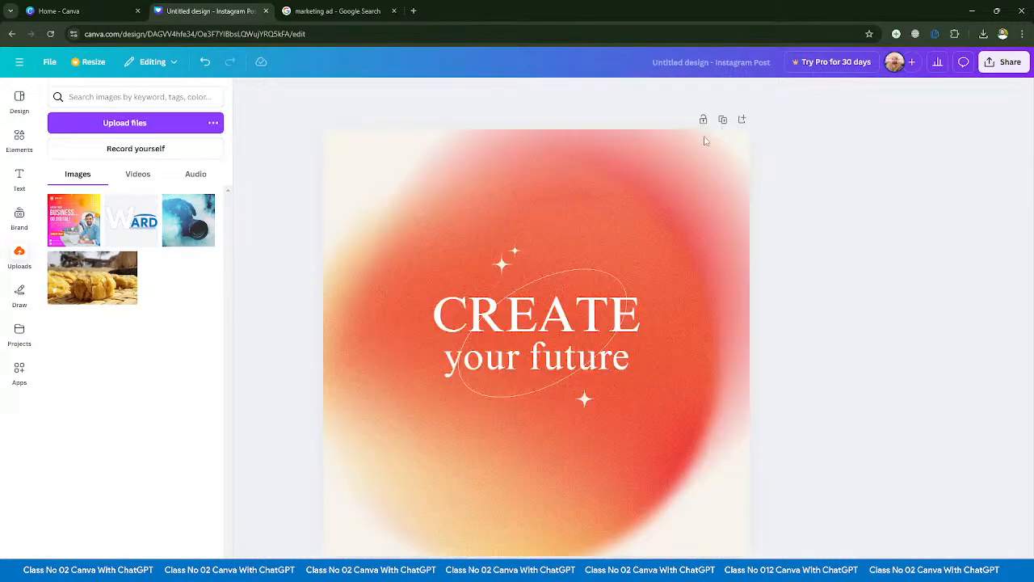
key("ctrl+a")
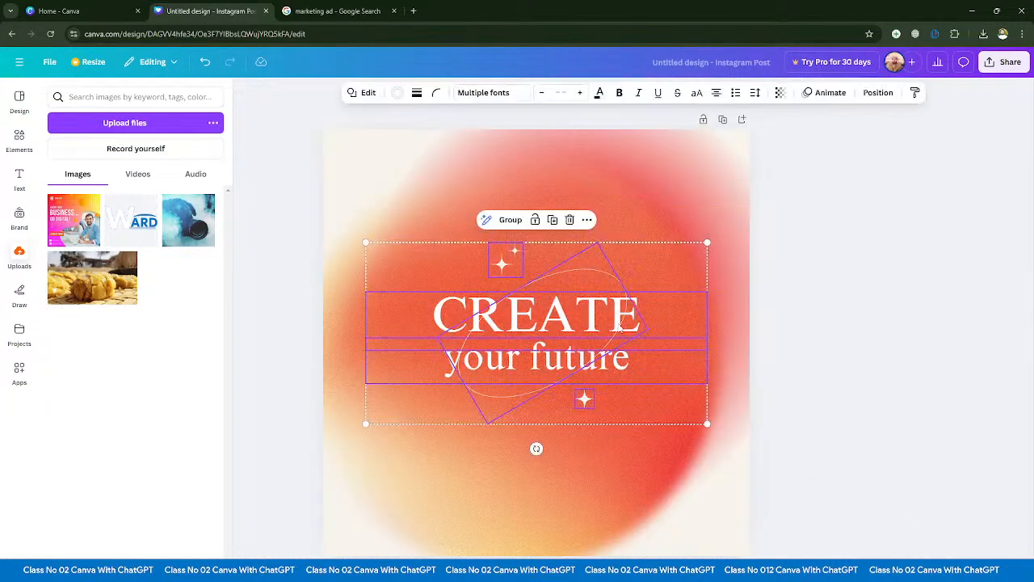
key("Delete")
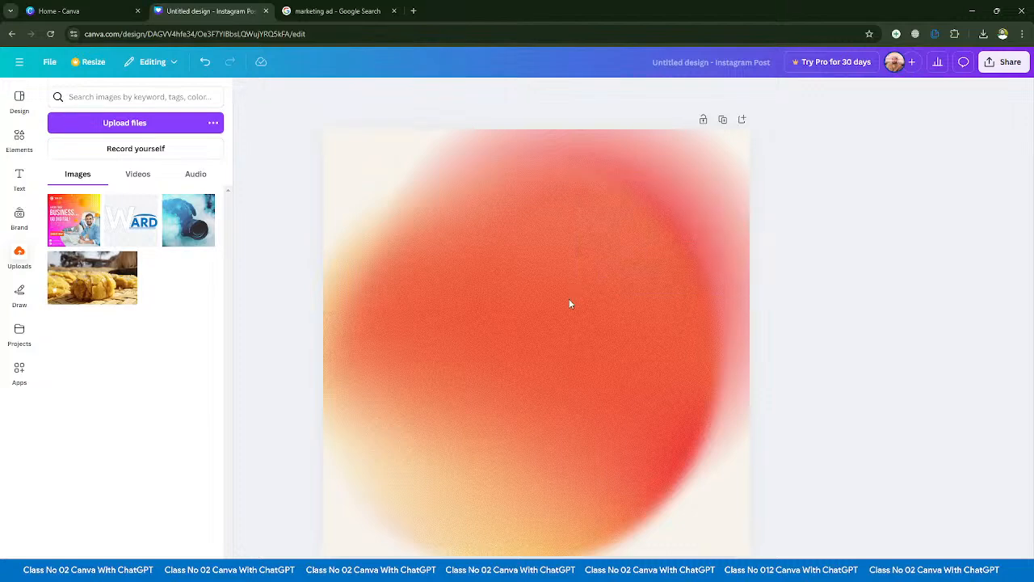
- Replace the orange background image of the page with the solid color #F4F2EF
left_click(433, 261)
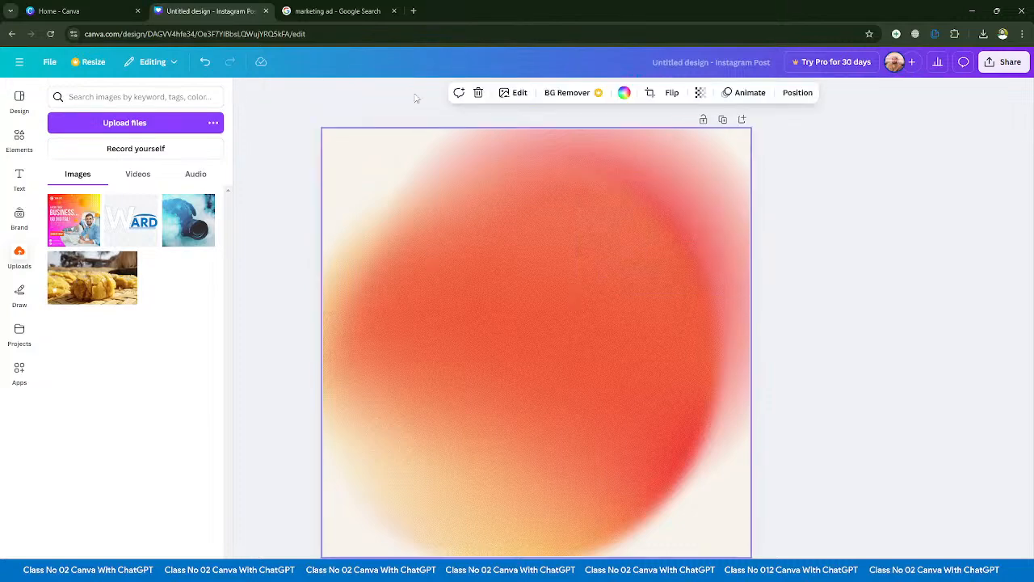
left_click(624, 92)
left_click(89, 177)
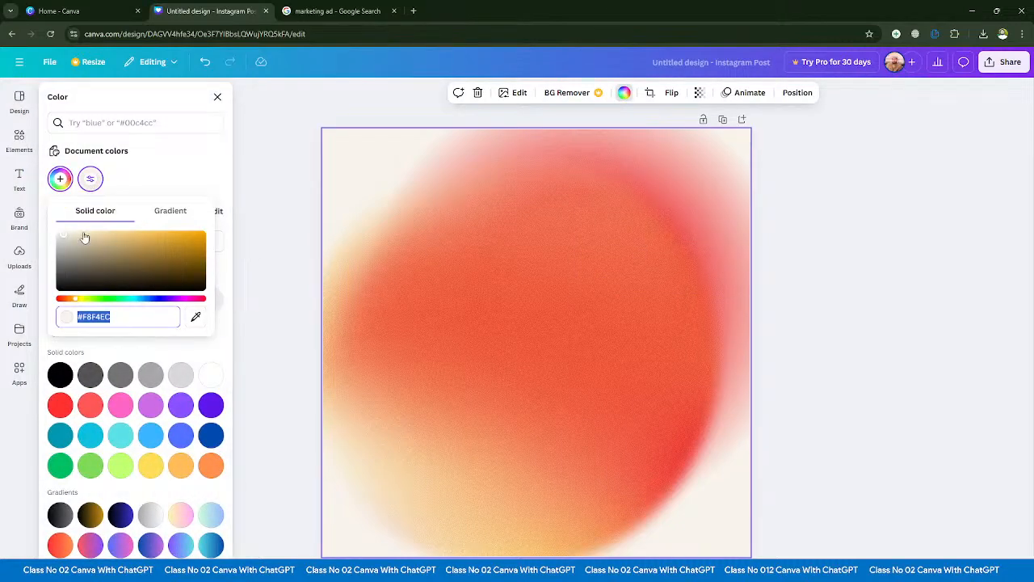
left_click(57, 229)
left_click(63, 235)
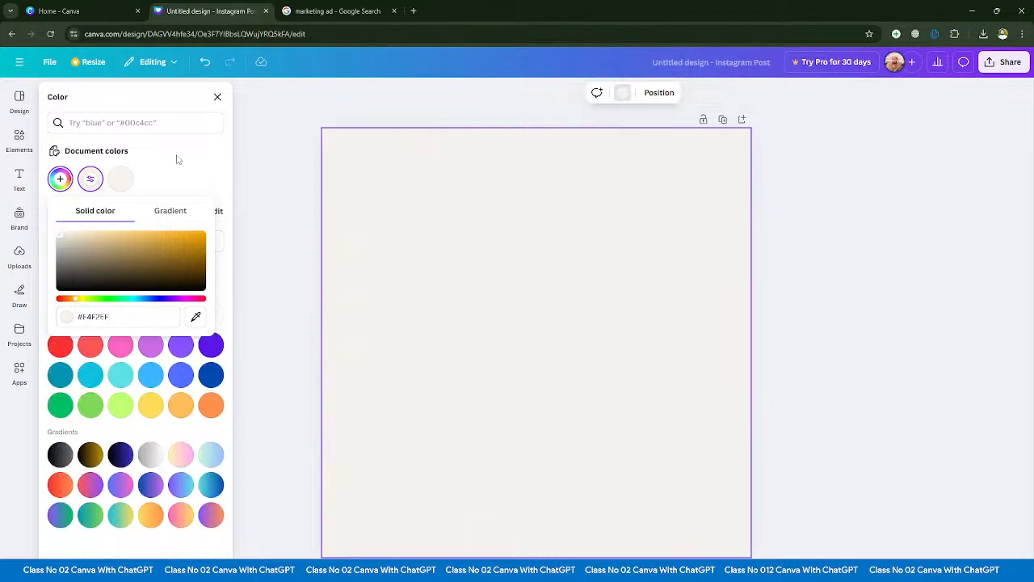
left_click(289, 184)
- Add the uploaded "Grow your business" ad image to the page and position it near the middle
left_click(89, 218)
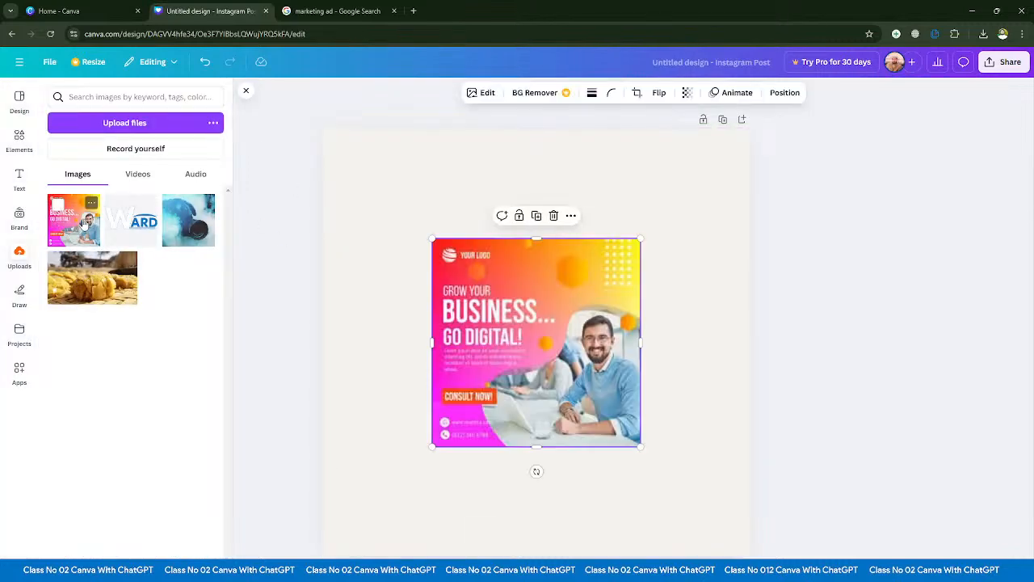
left_click_drag(563, 330, 586, 347)
left_click_drag(600, 384, 593, 357)
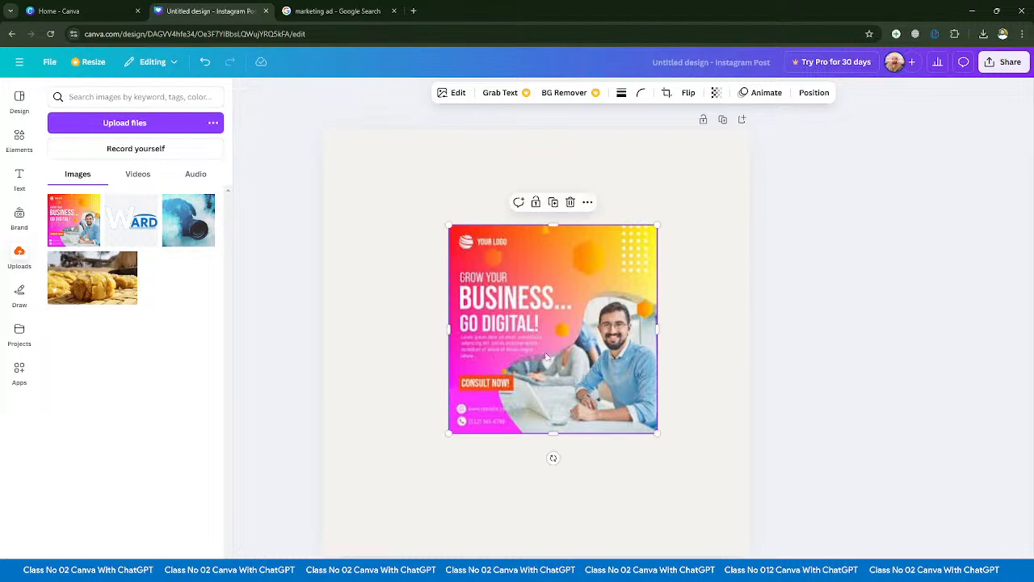
- Fill the page background with the default red-to-purple gradient
left_click(339, 153)
left_click(592, 93)
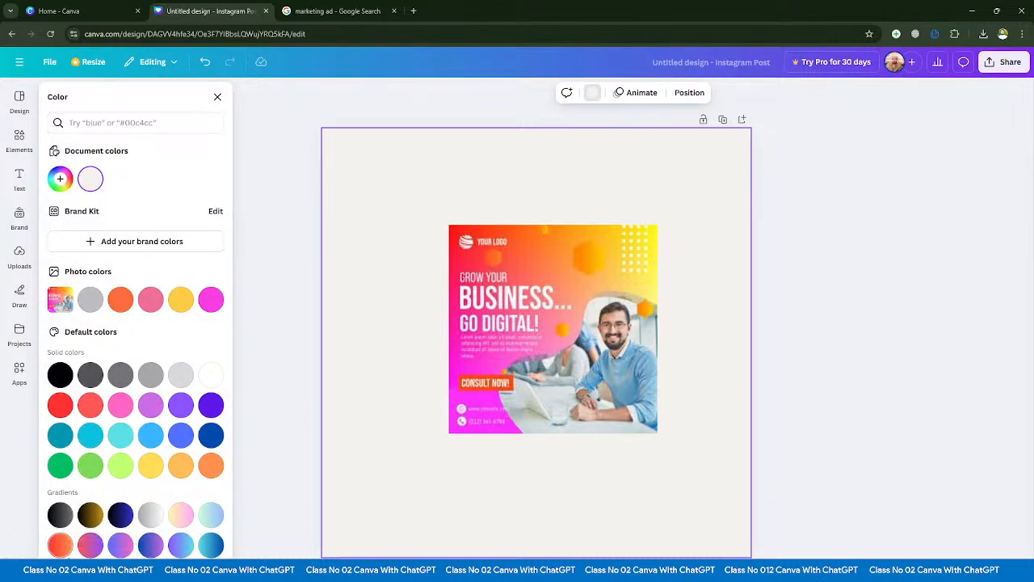
left_click(91, 546)
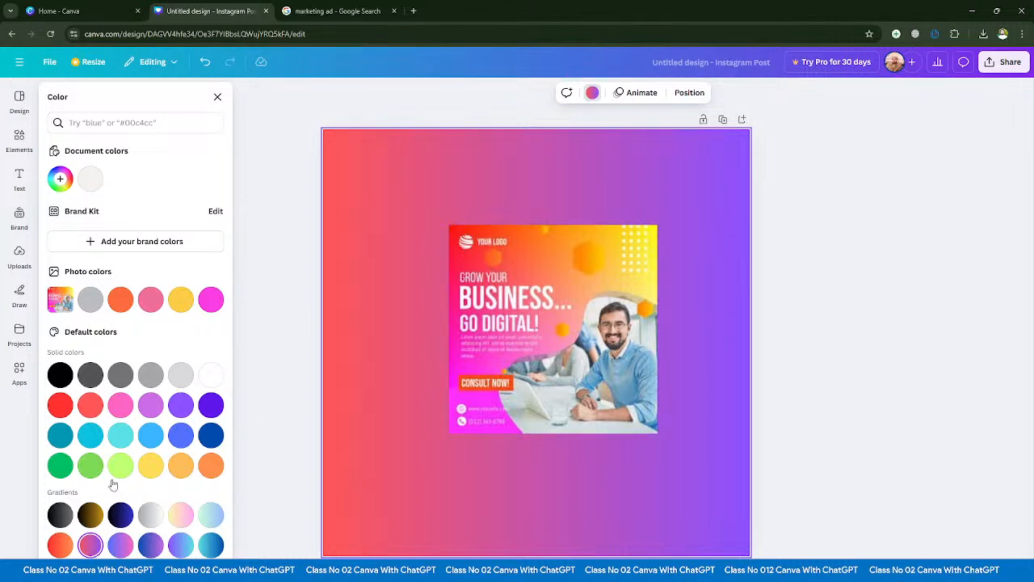
- Sample the background gradient's colors from the ad image, replacing purple with red #F91E15 and the light red with magenta #FB32FB
left_click(60, 178)
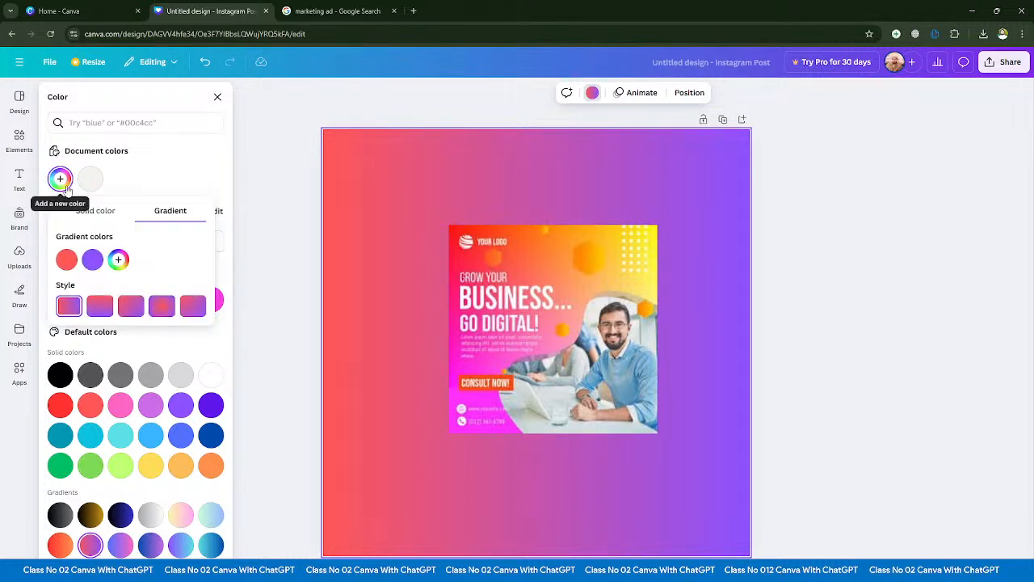
left_click(93, 260)
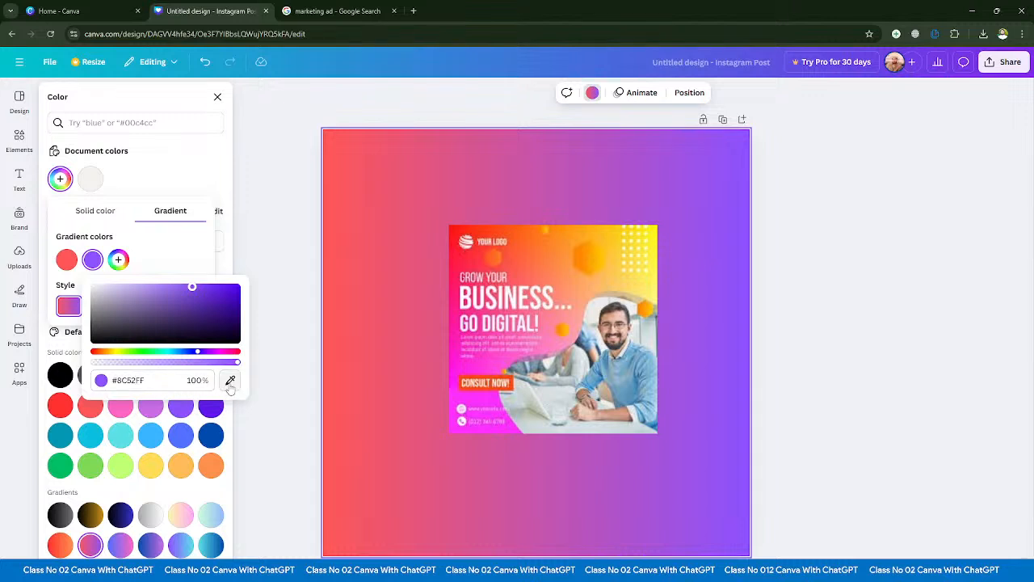
left_click(231, 380)
left_click(459, 231)
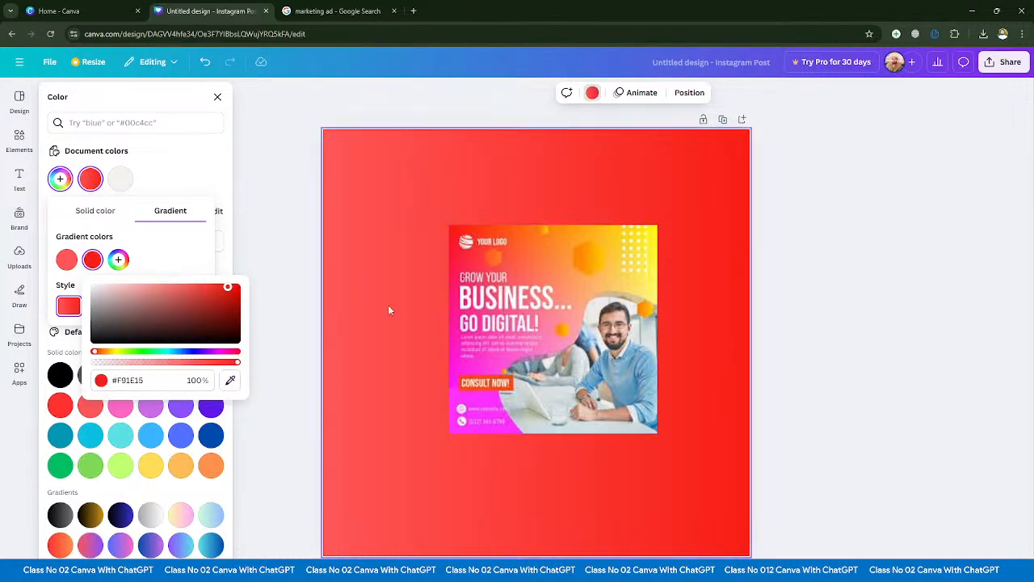
left_click(66, 259)
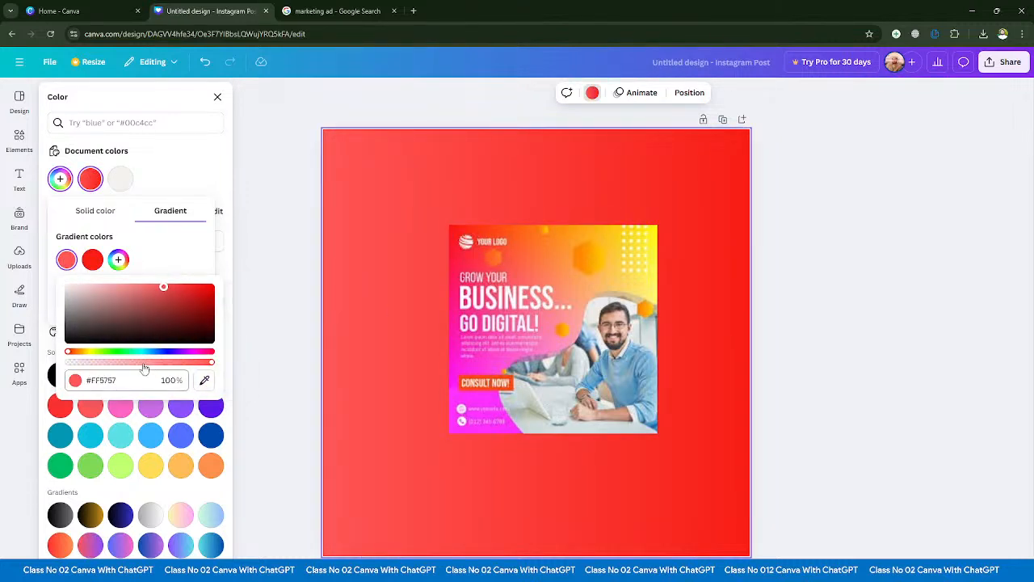
left_click(203, 382)
left_click(474, 426)
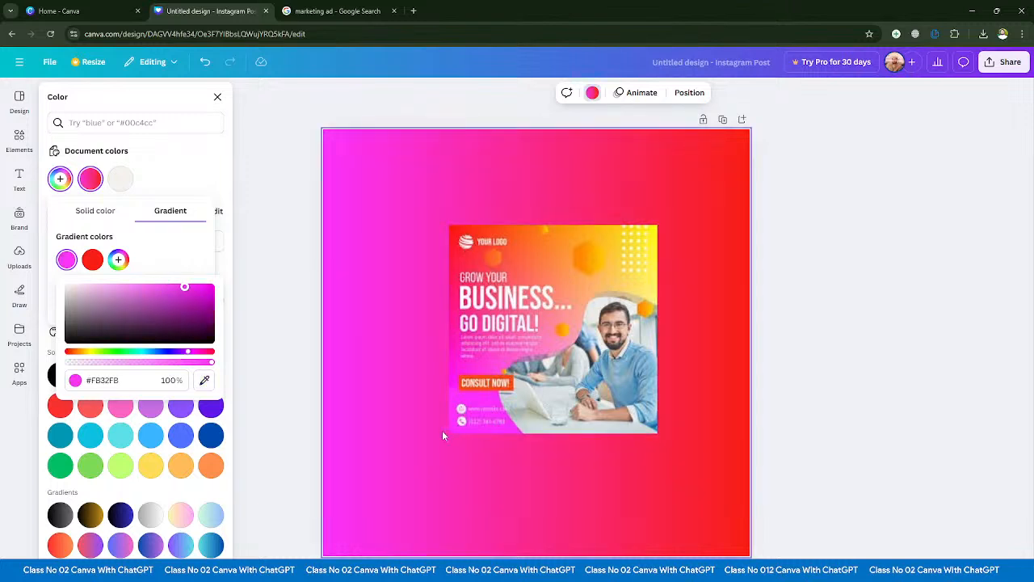
left_click(217, 96)
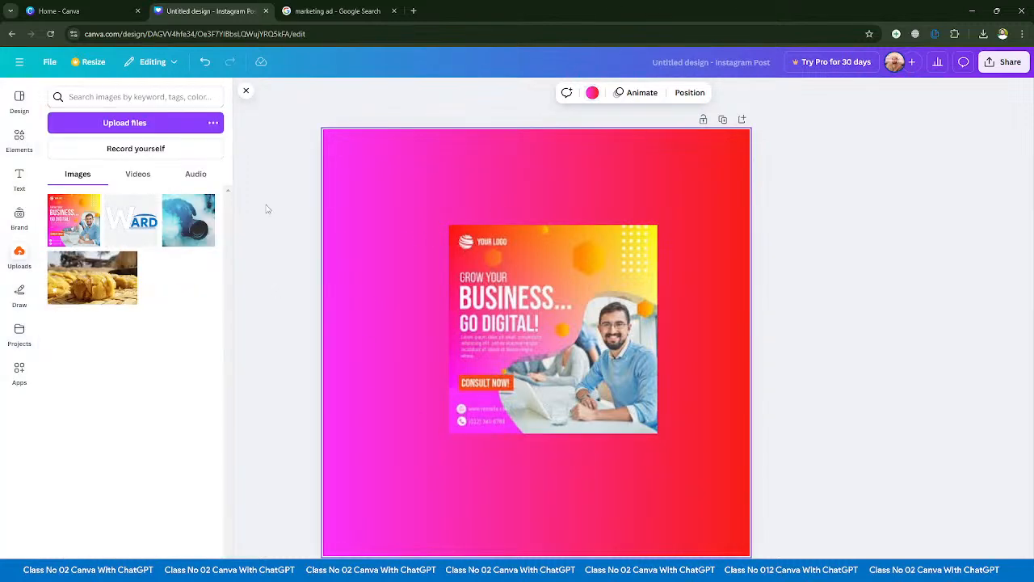
- Move the ad image around over the new gradient background and delete it from the page
left_click_drag(548, 309, 497, 330)
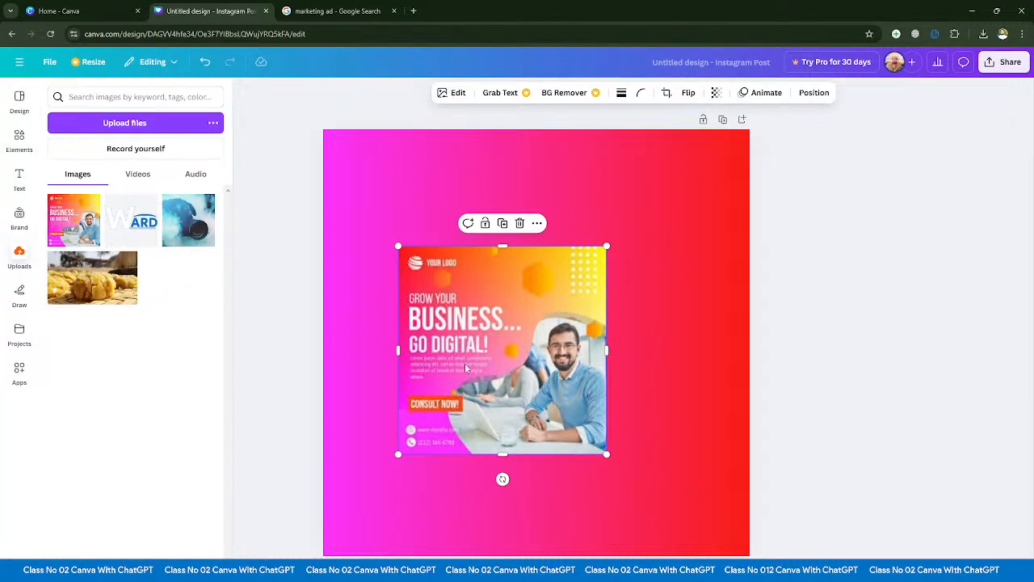
left_click_drag(503, 368, 501, 322)
key("Delete")
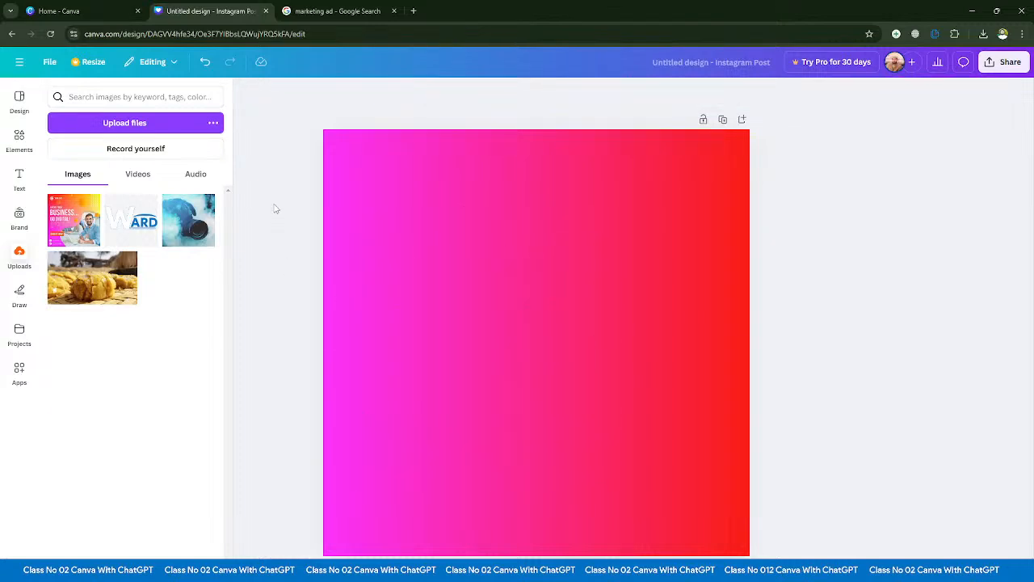
- Return to the Design templates and compare the "marketing ad" designs with the Google image results once more
left_click(20, 100)
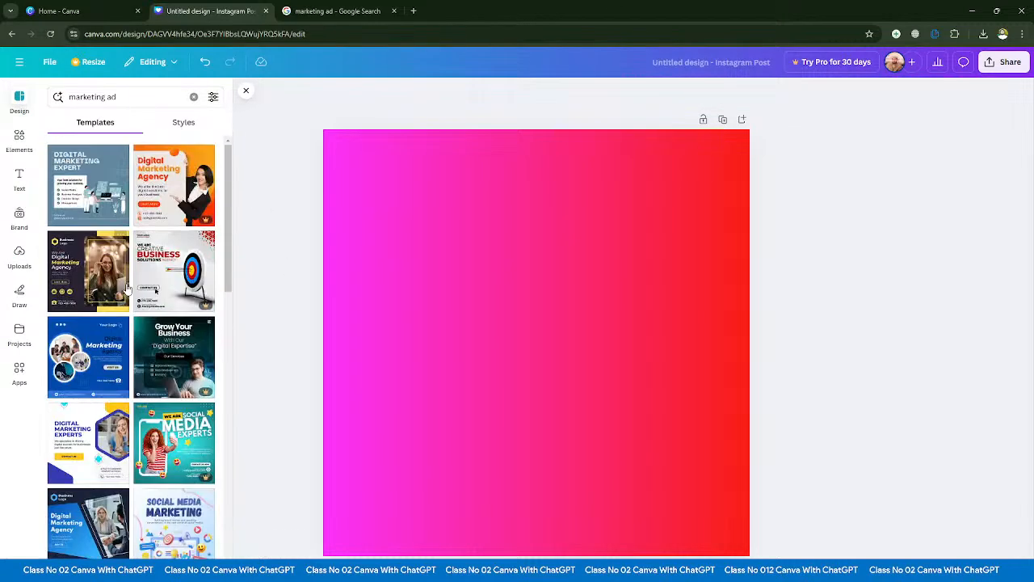
left_click(316, 6)
scroll(375, 344, "down", 6)
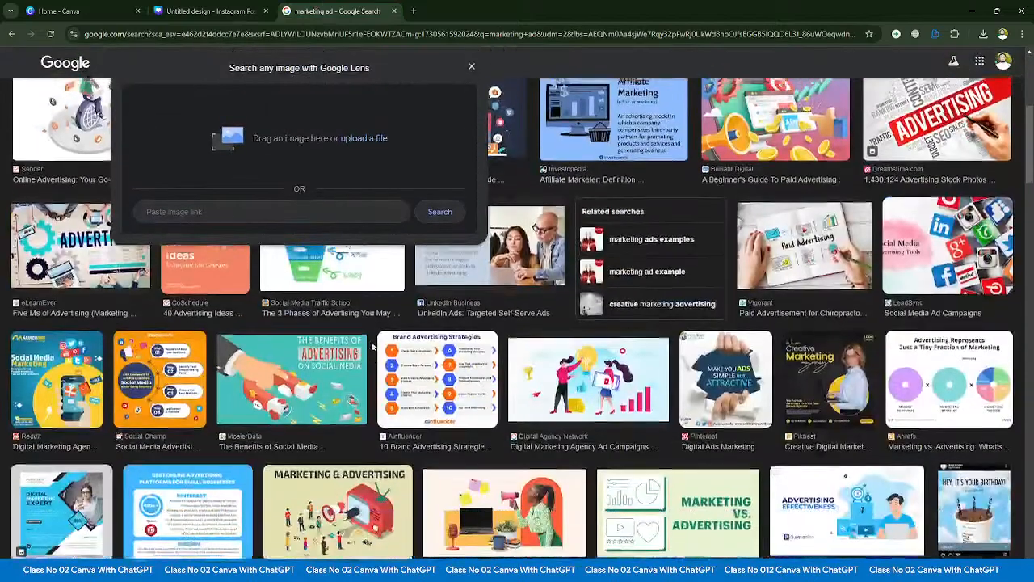
scroll(374, 343, "up", 6)
left_click(250, 6)
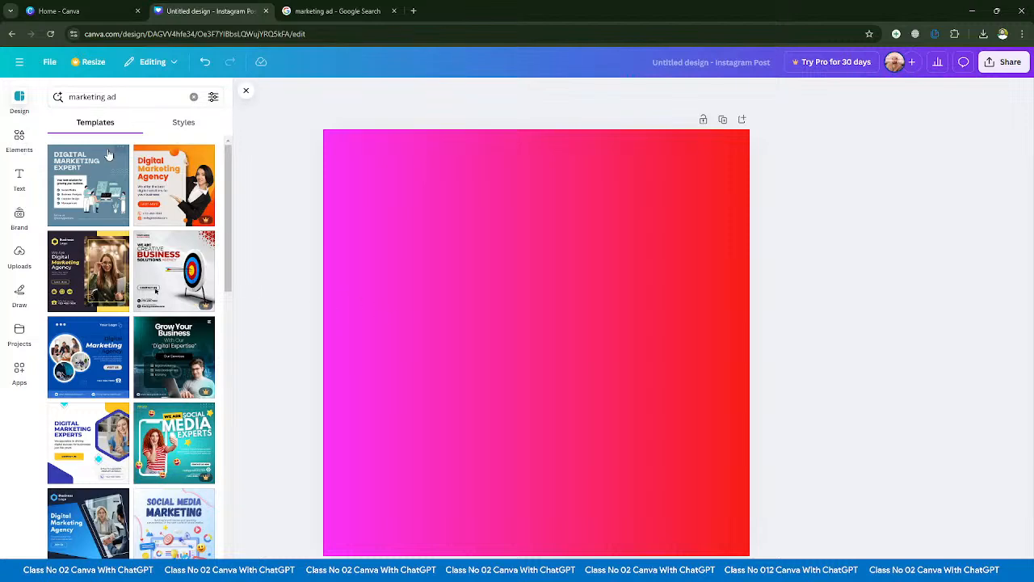
scroll(142, 209, "down", 4)
scroll(140, 209, "up", 4)
- Check the styles offered for "marketing ad" against the templates, and return to the template results
left_click(184, 122)
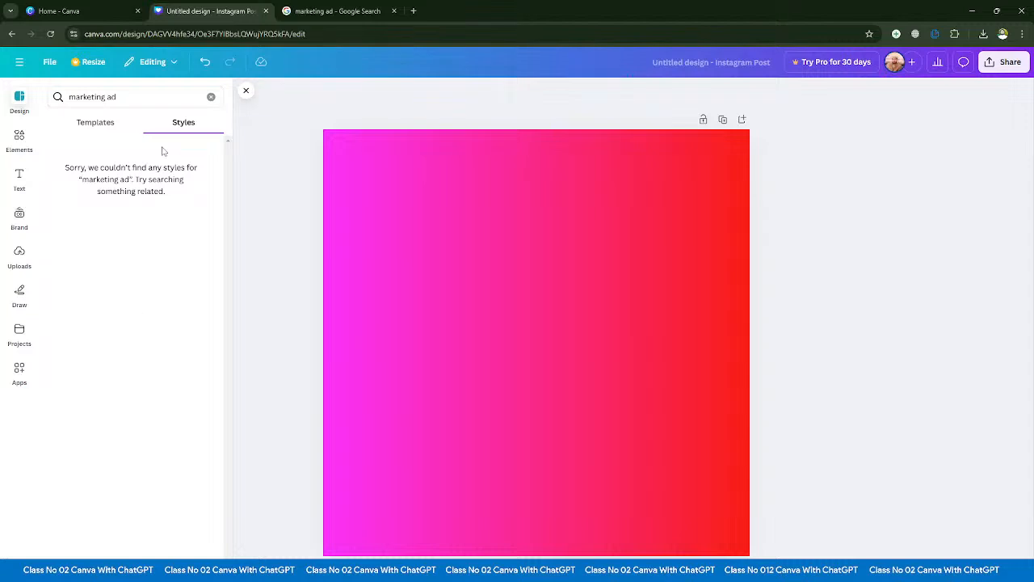
left_click(97, 125)
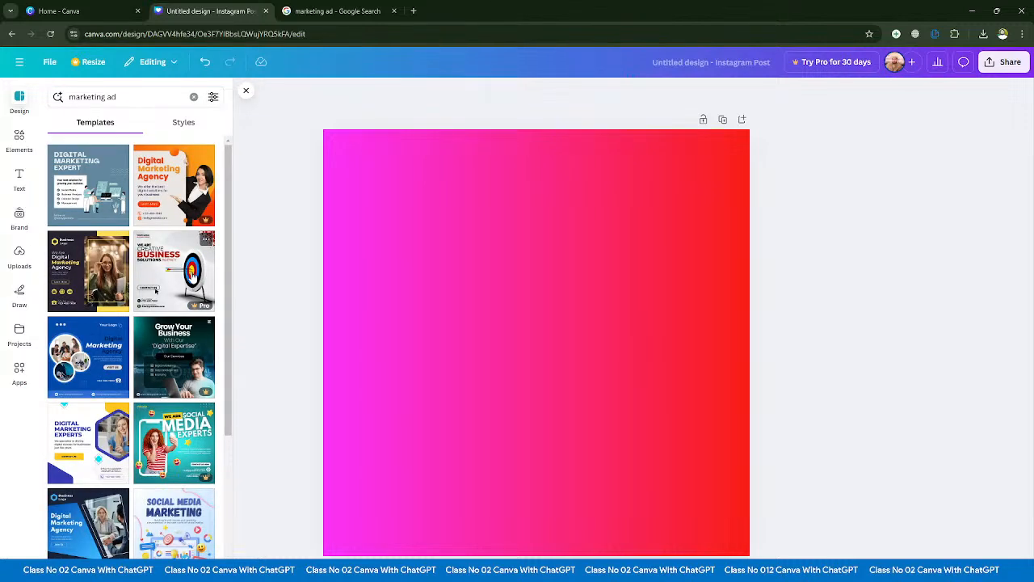
left_click(170, 123)
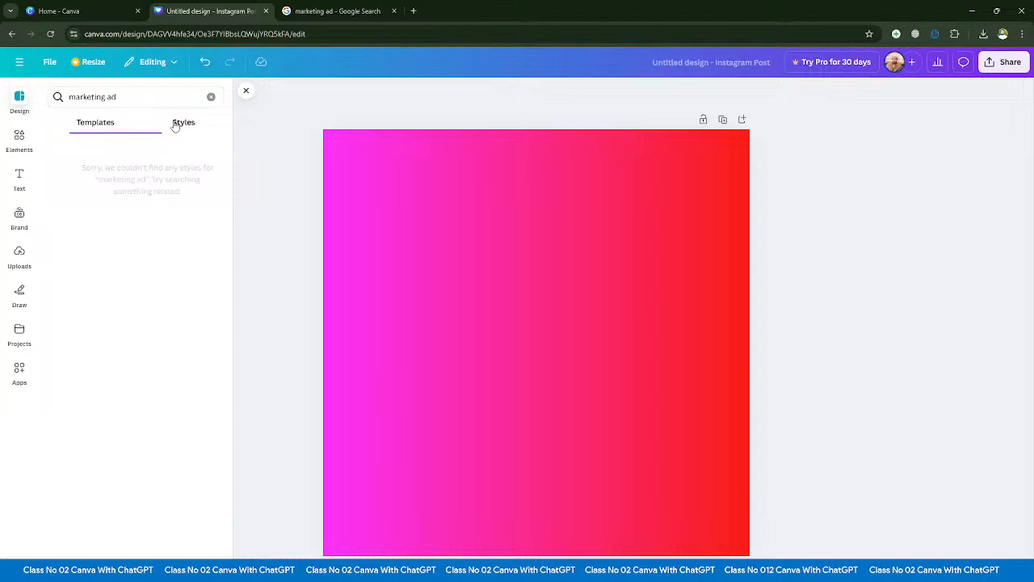
left_click(89, 122)
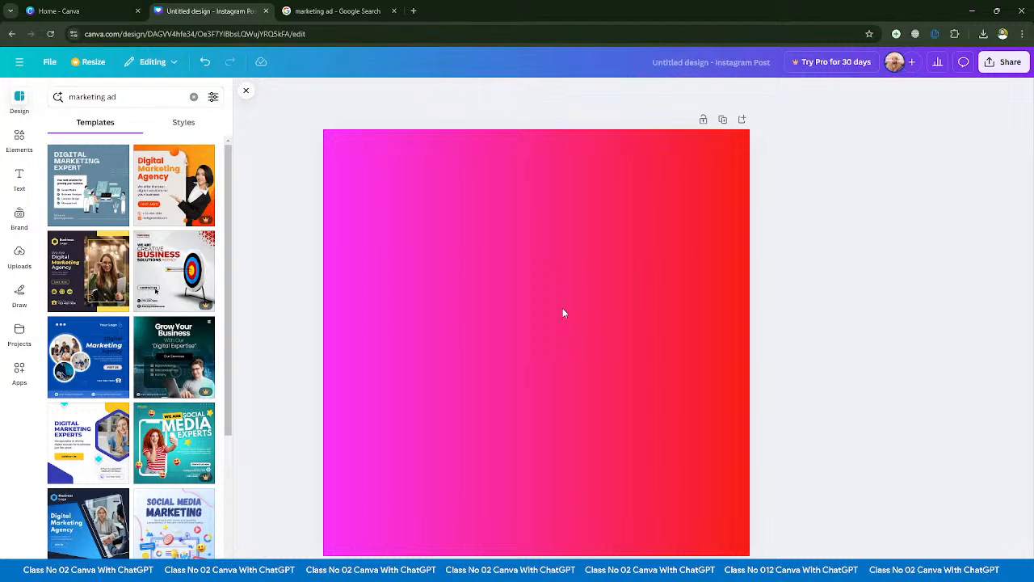
left_click(600, 571)
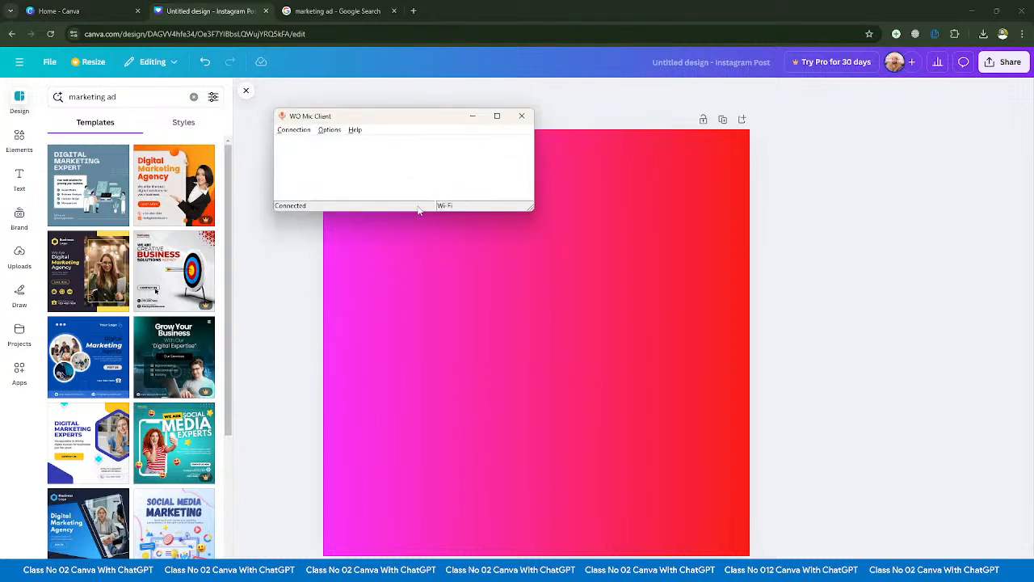
left_click(472, 118)
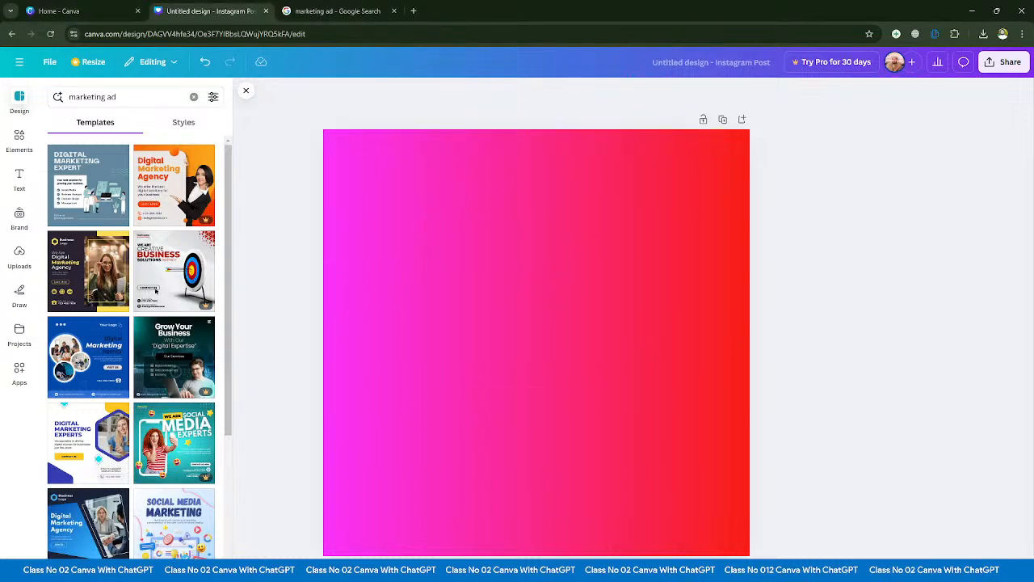
- Open the Elements library, view the full set of recently used elements, and return to the Elements overview
mouse_move(625, 572)
left_click(20, 138)
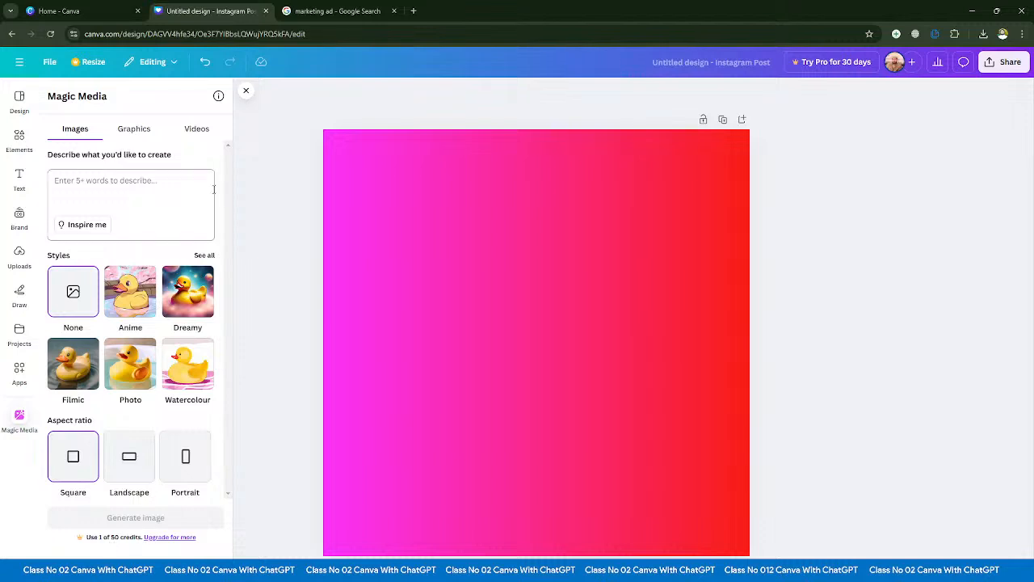
left_click(19, 178)
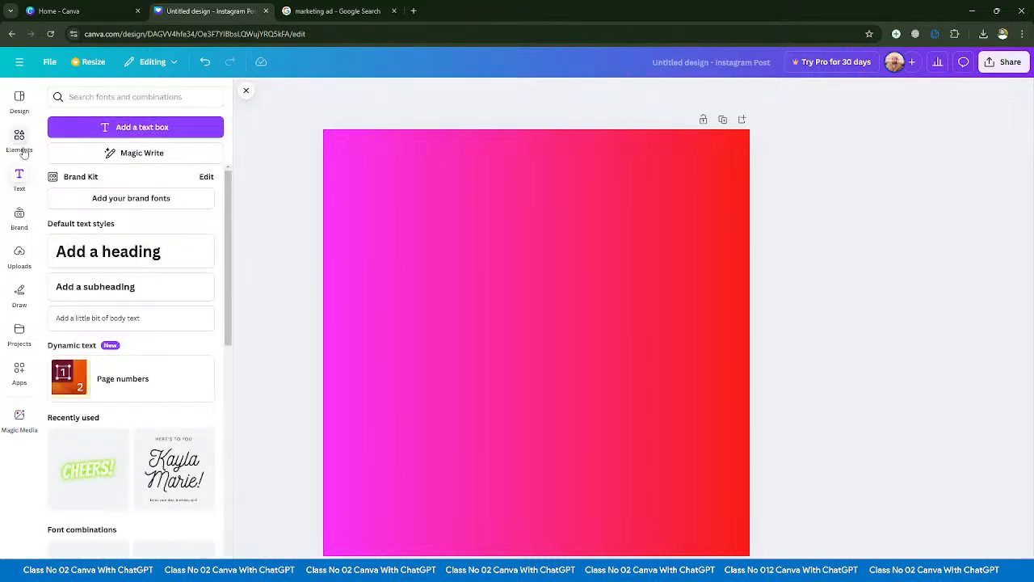
left_click(20, 137)
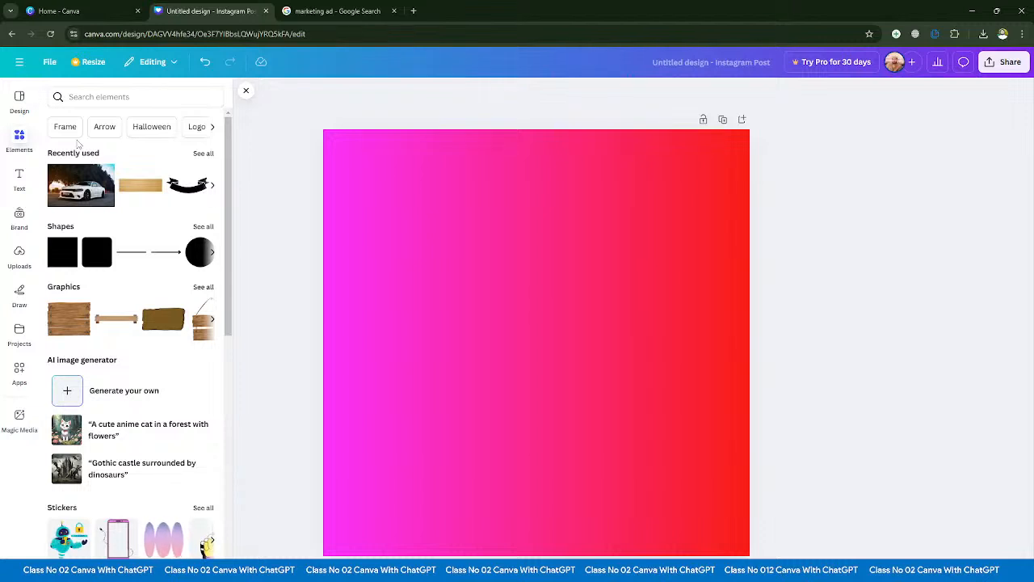
left_click(203, 154)
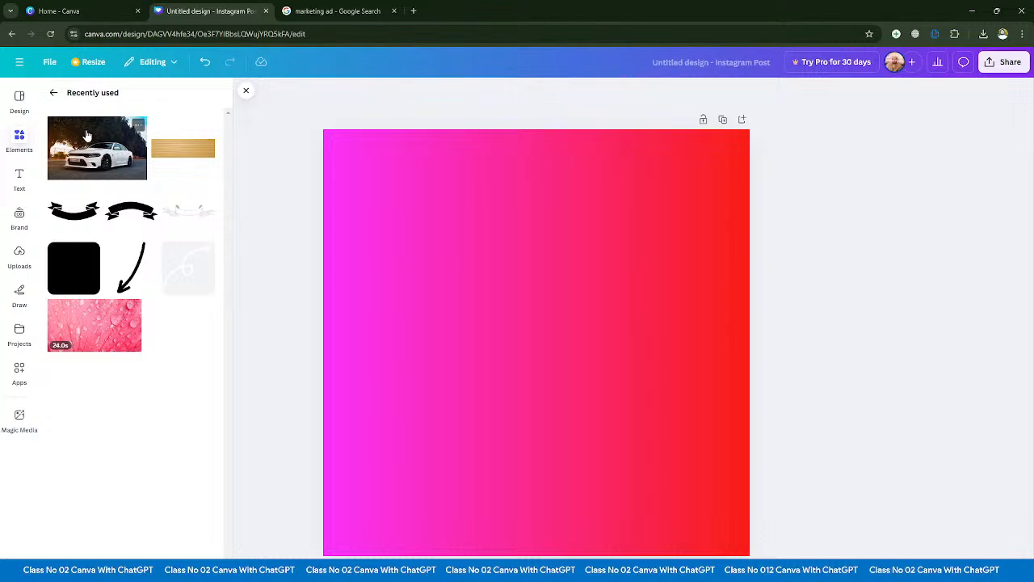
left_click(53, 92)
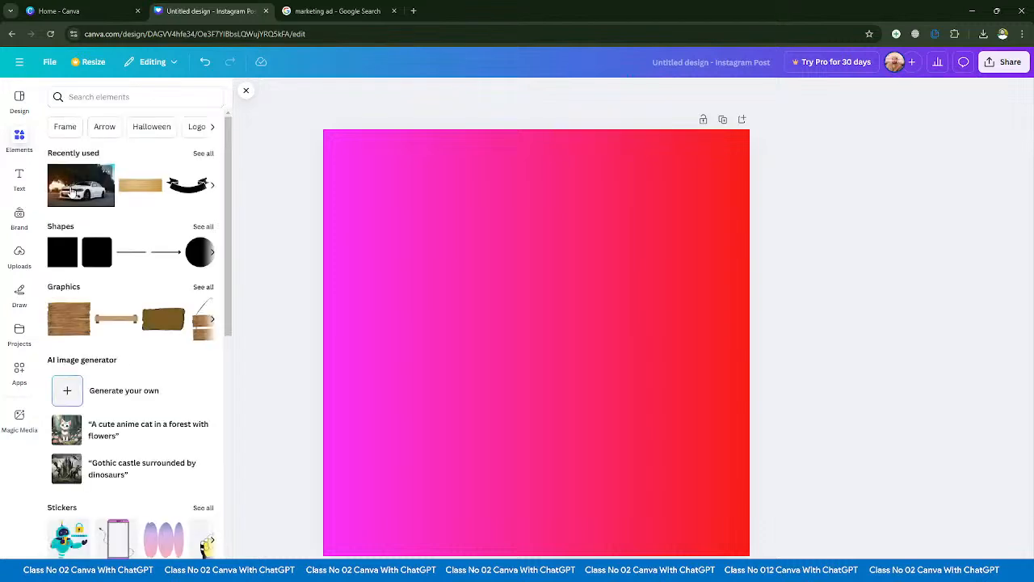
- Look through the full collection of lines and shapes in Elements, and return to the overview
left_click(201, 227)
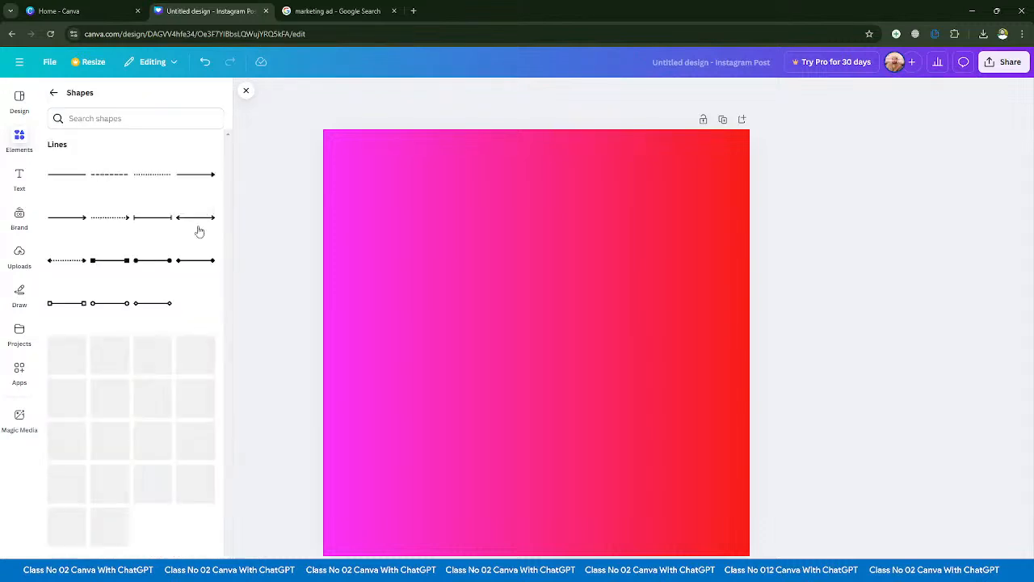
scroll(178, 243, "down", 5)
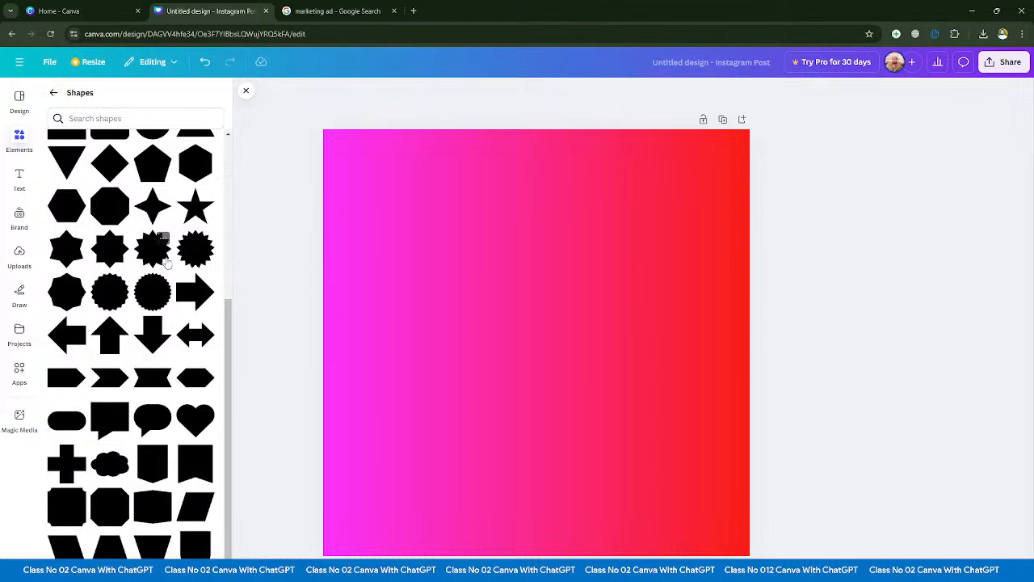
scroll(137, 258, "up", 3)
left_click(53, 92)
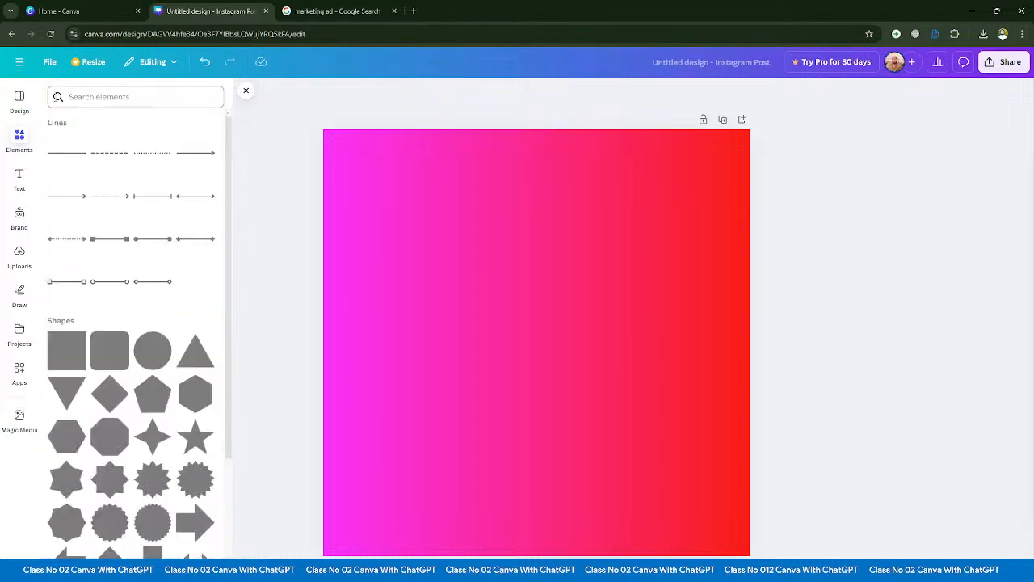
- Browse all graphics categories, including featured, gradient, stickers and collections, and return to the Elements overview
left_click(199, 289)
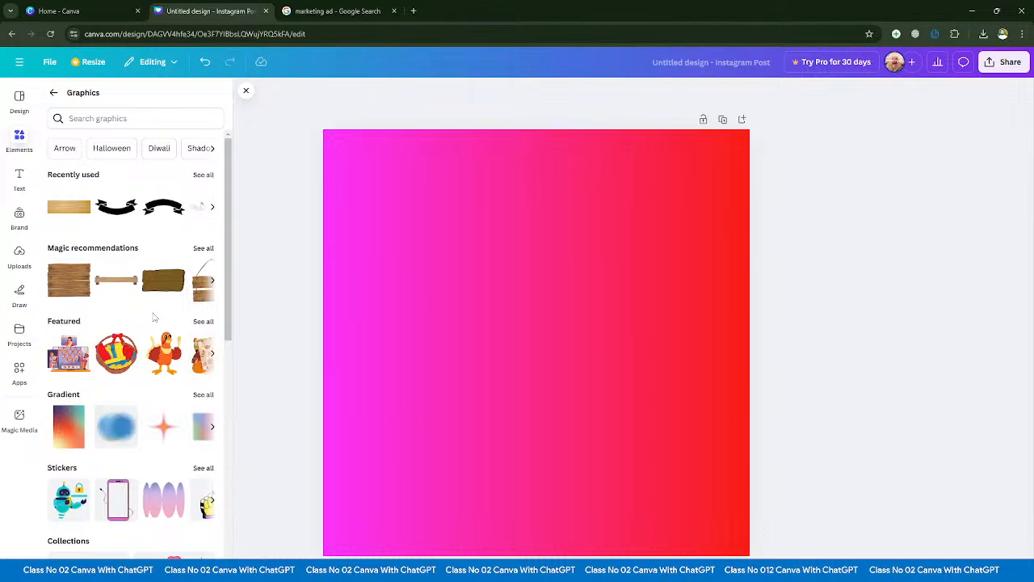
scroll(149, 315, "down", 2)
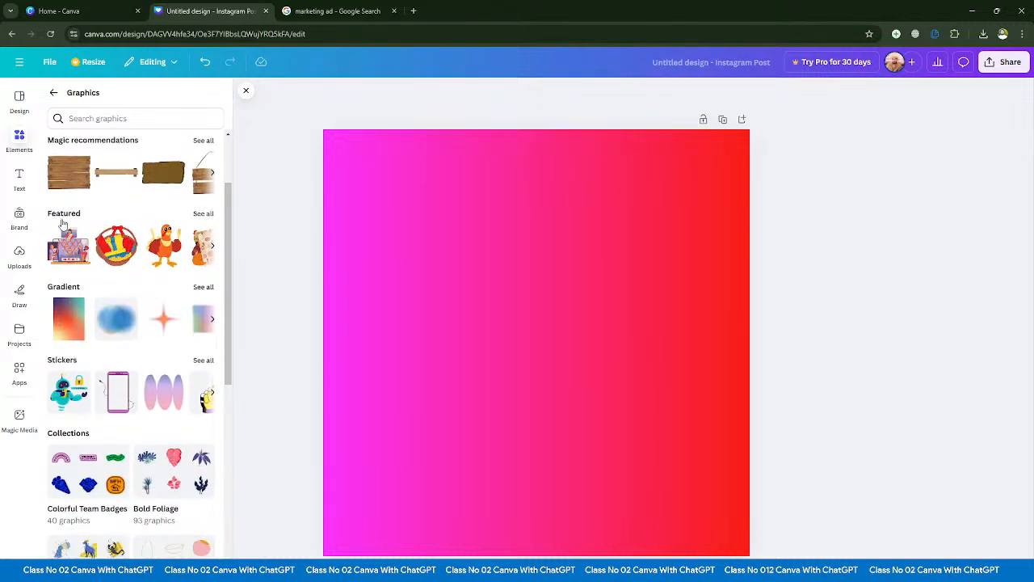
scroll(48, 205, "down", 2)
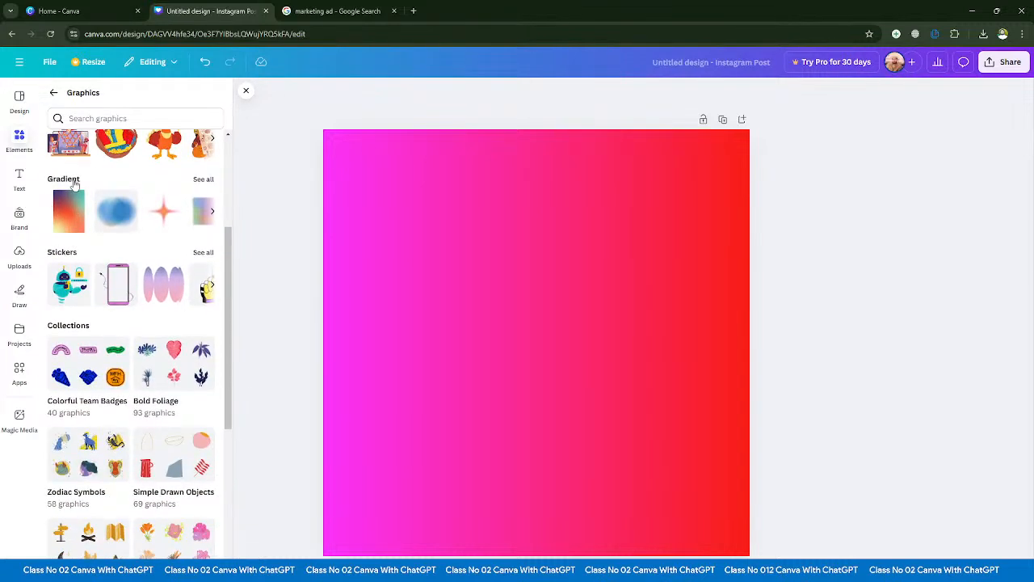
scroll(73, 208, "down", 1)
scroll(73, 208, "down", 2)
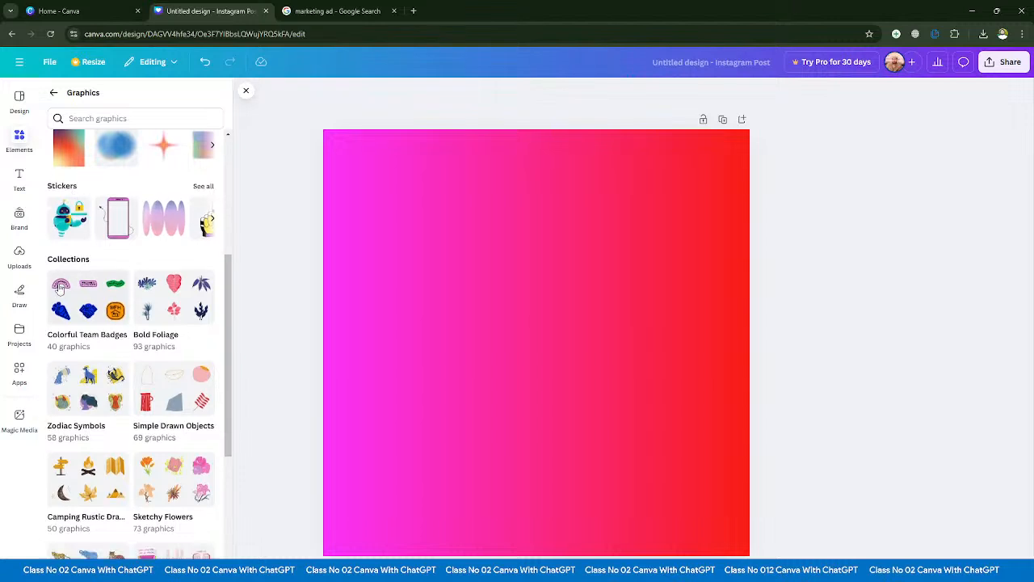
scroll(84, 289, "down", 4)
scroll(84, 289, "down", 4)
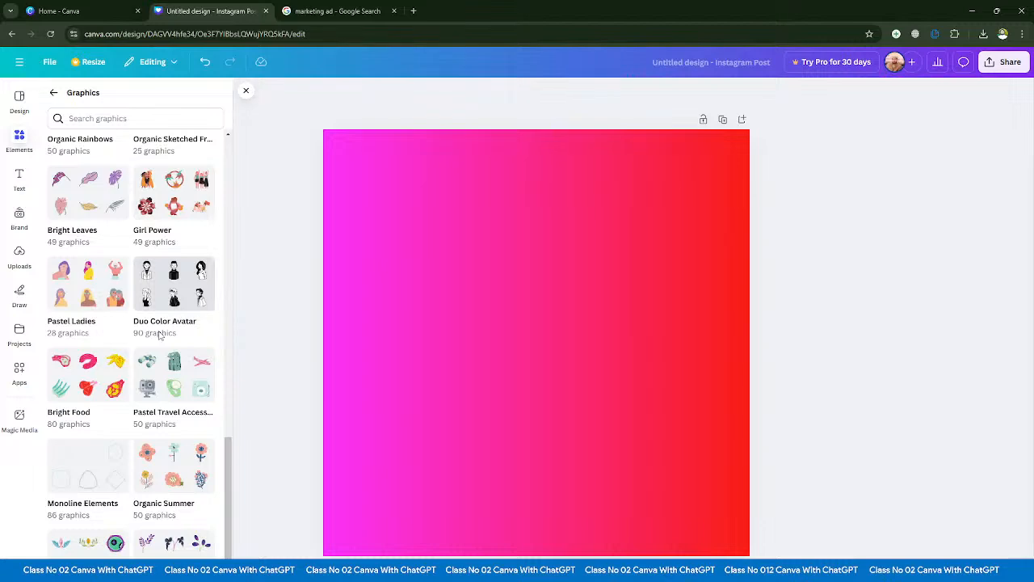
scroll(117, 363, "up", 15)
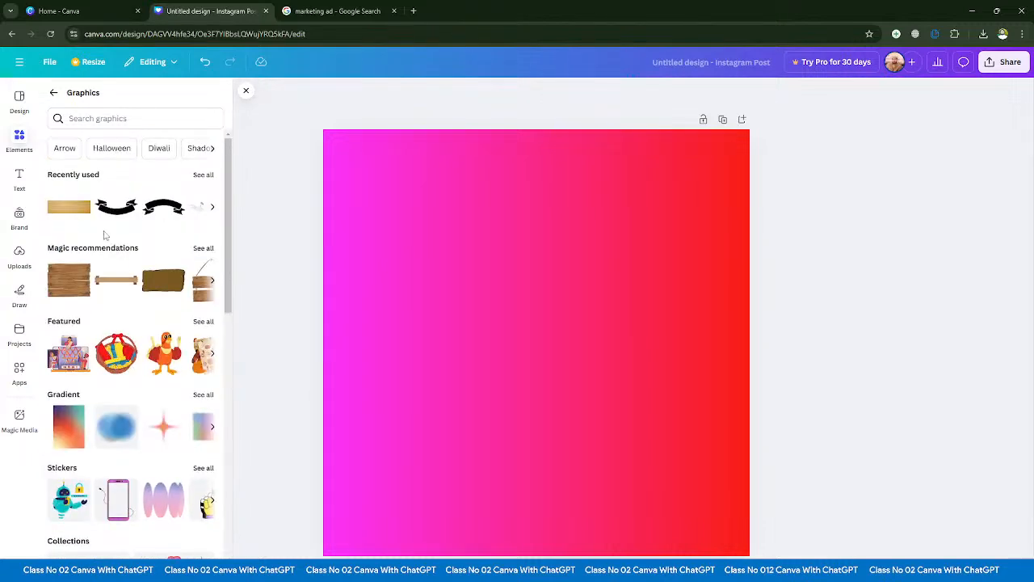
left_click(53, 92)
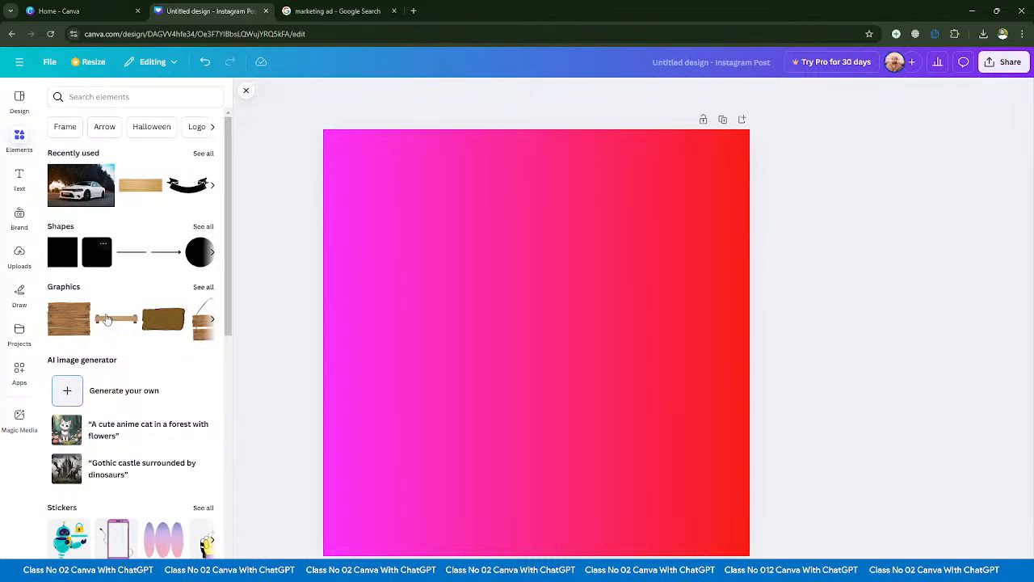
- Browse the full photo collection in Elements, including the trending photos, and return to the overview
scroll(81, 338, "down", 1)
scroll(82, 338, "down", 1)
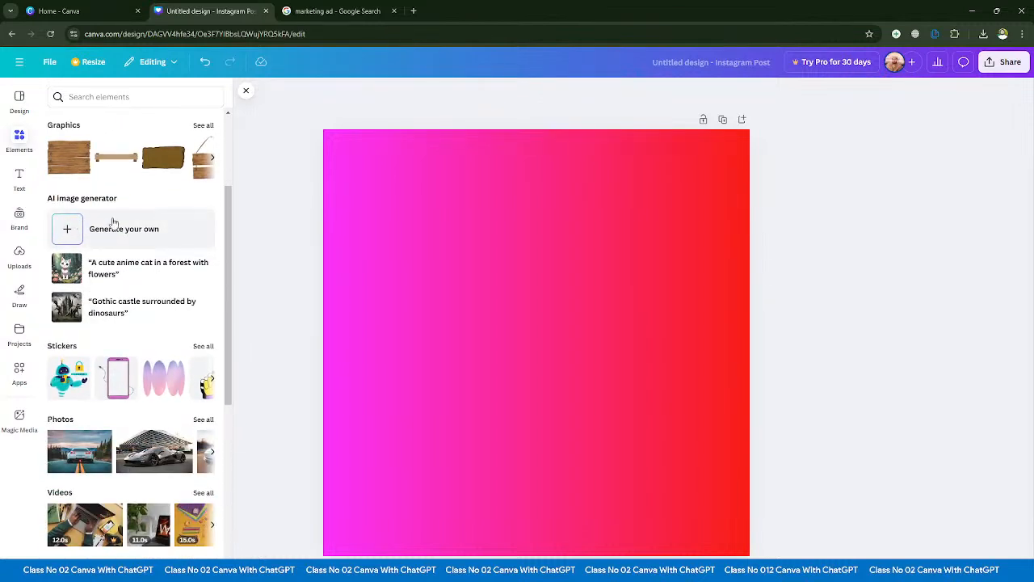
scroll(125, 259, "down", 1)
scroll(129, 267, "down", 1)
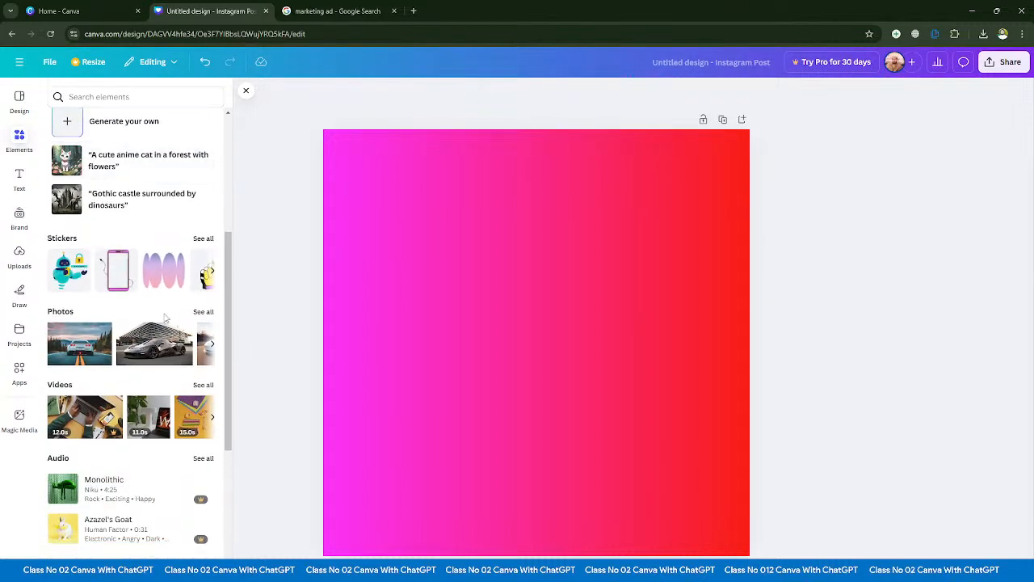
left_click(203, 311)
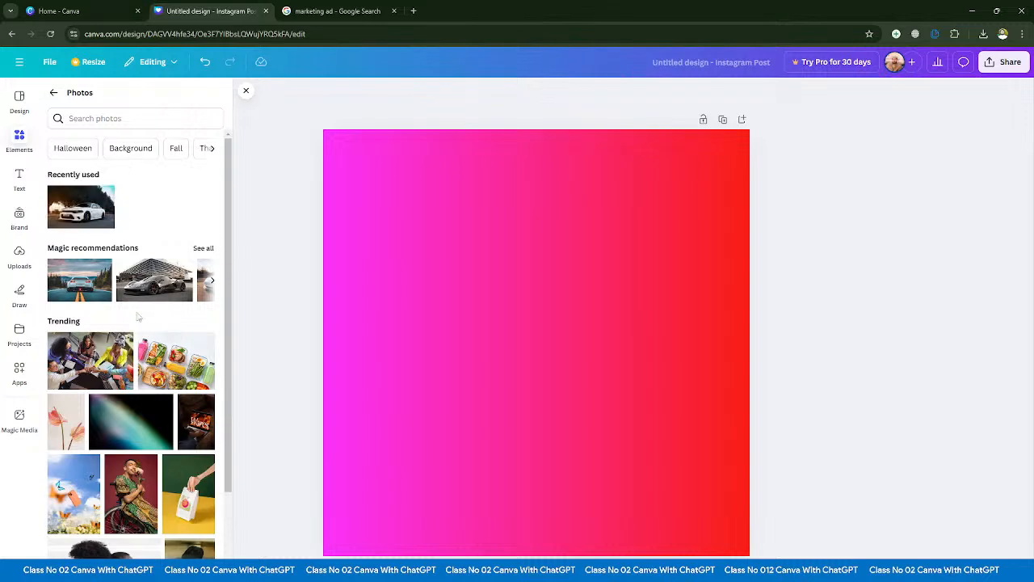
scroll(125, 337, "down", 2)
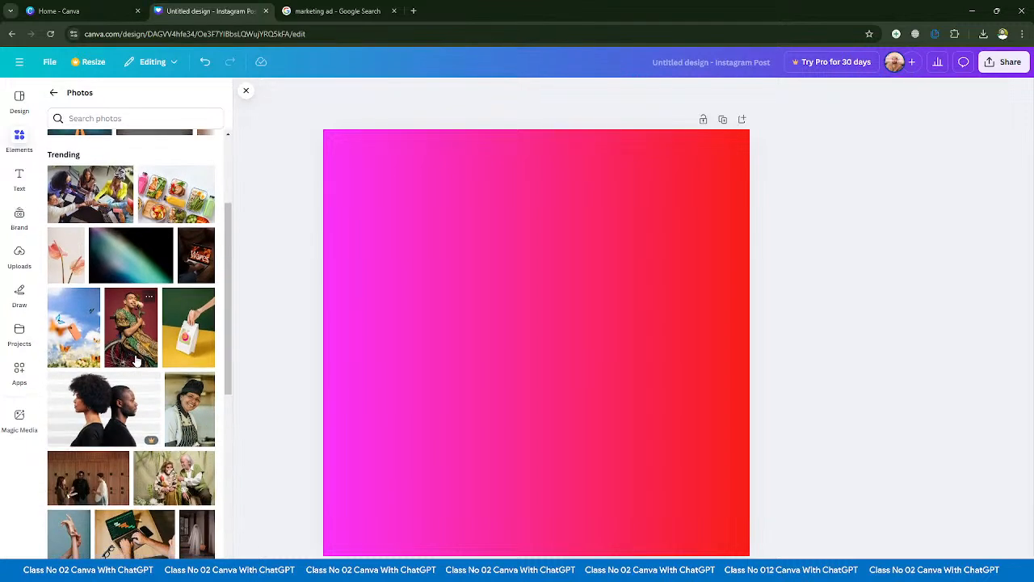
scroll(135, 363, "down", 3)
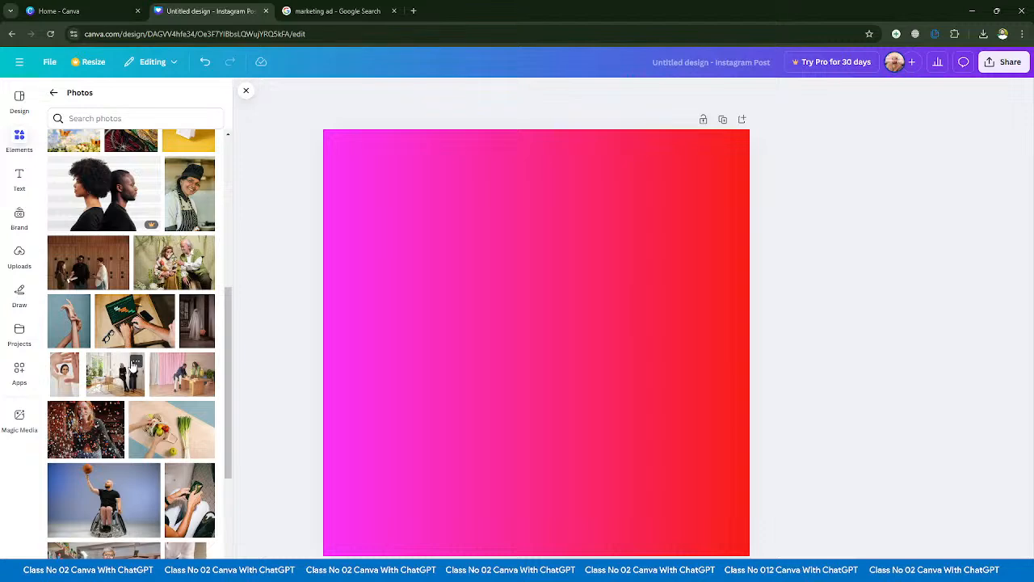
scroll(133, 365, "down", 3)
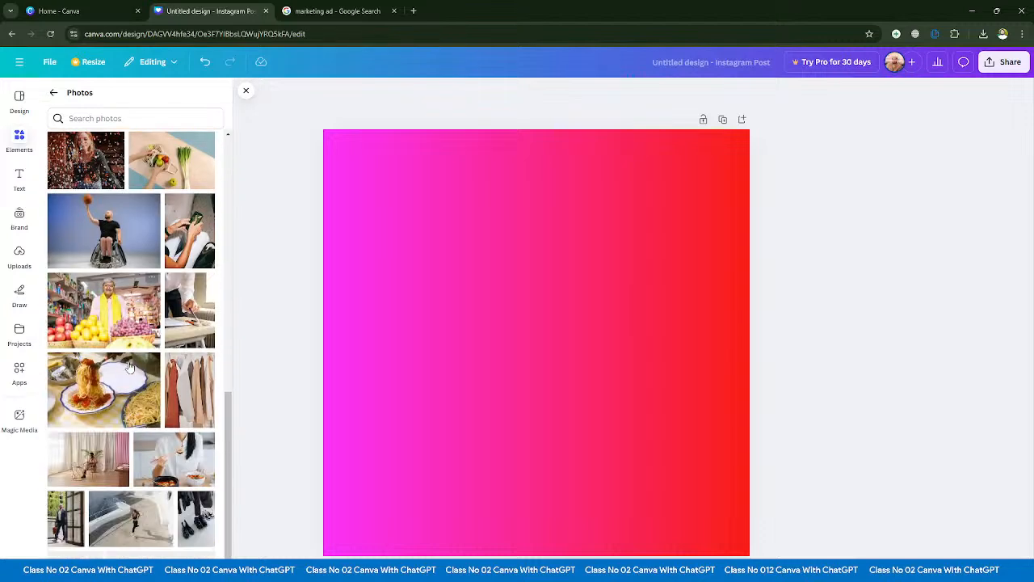
scroll(131, 367, "down", 3)
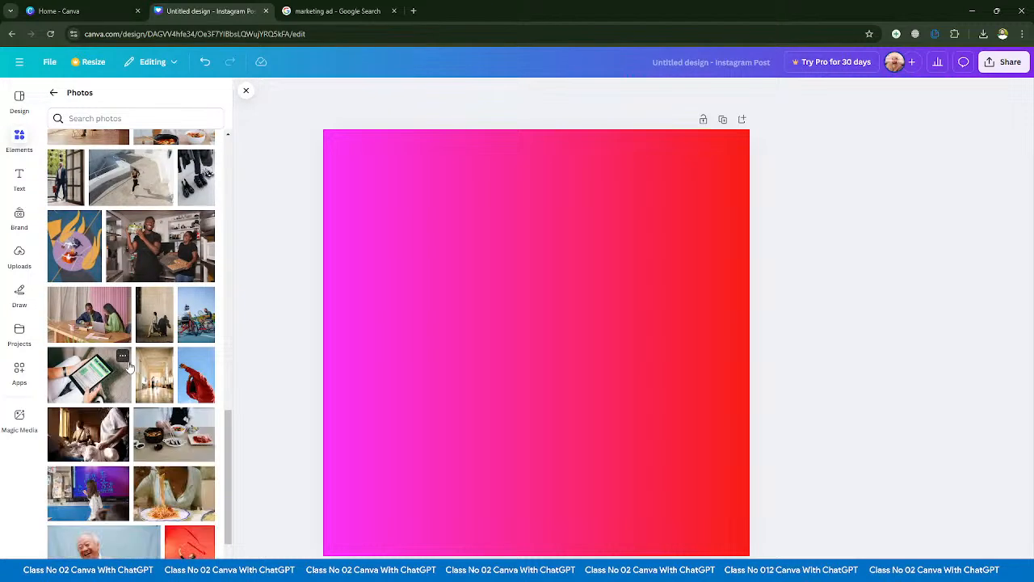
scroll(129, 366, "down", 3)
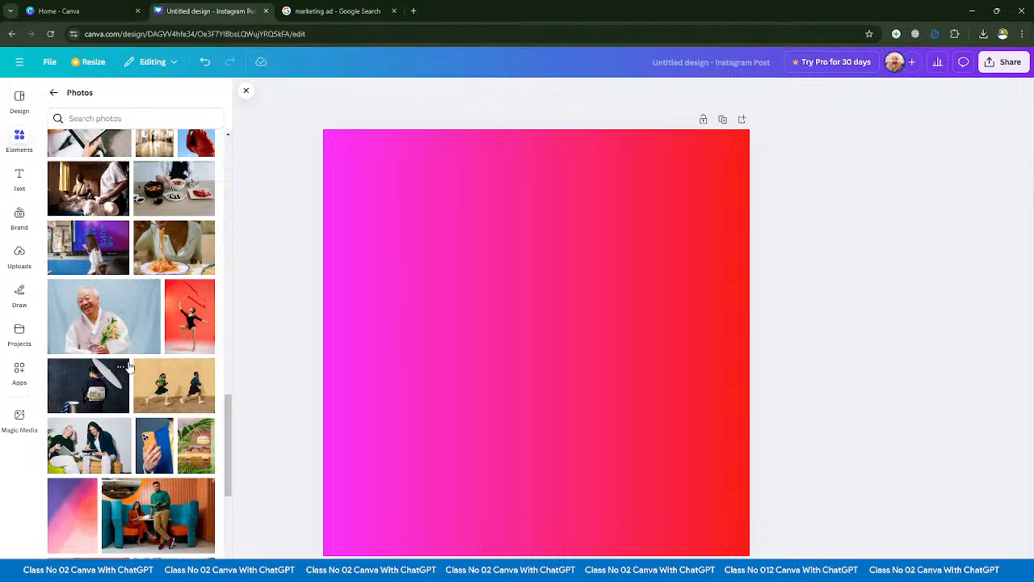
scroll(150, 390, "down", 3)
scroll(150, 390, "up", 5)
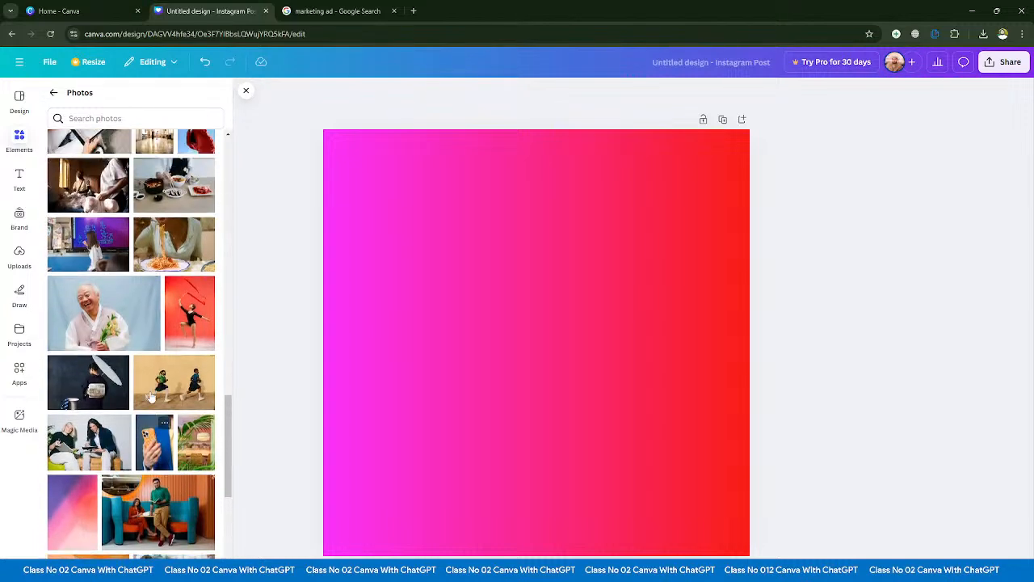
scroll(168, 303, "down", 2)
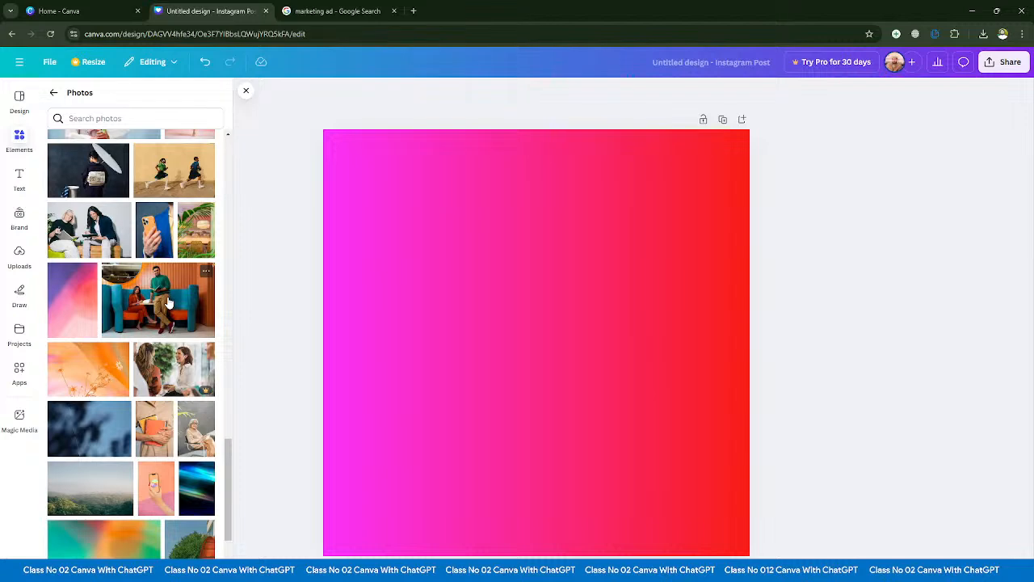
scroll(168, 303, "up", 15)
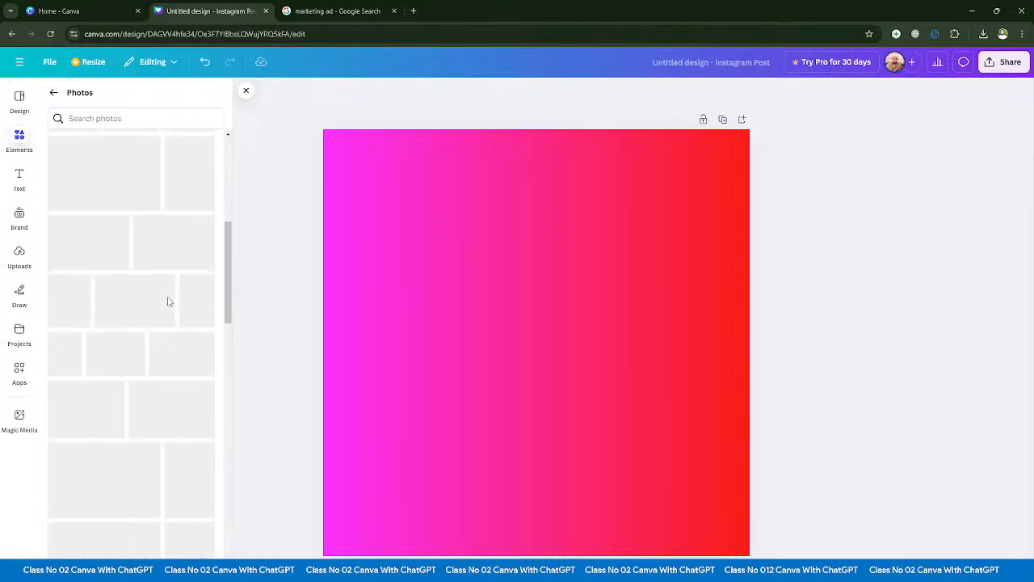
left_click(53, 93)
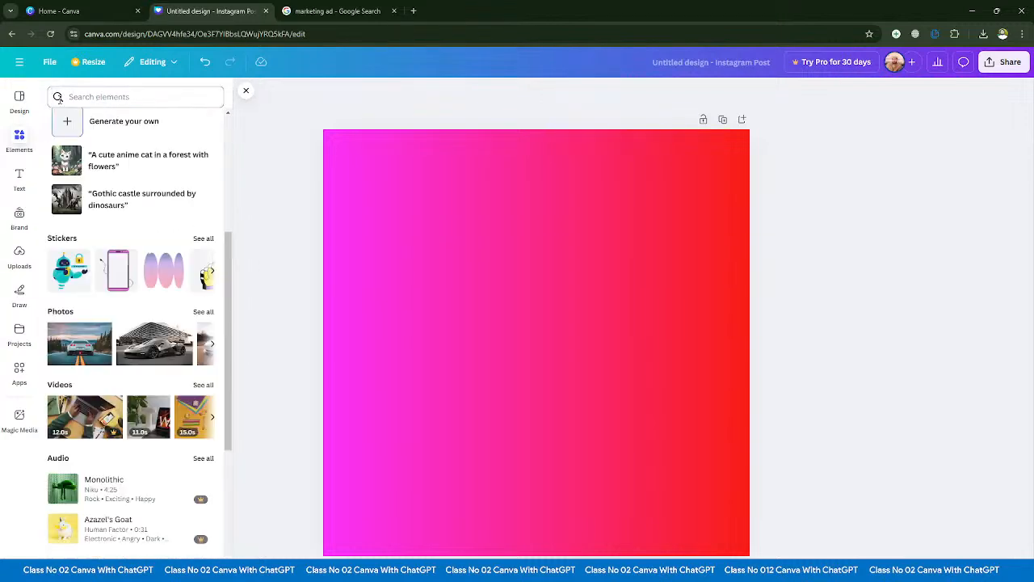
- Open the full video collection in Elements and look through its categories, such as Business, Tech and Backgrounds
scroll(130, 322, "down", 2)
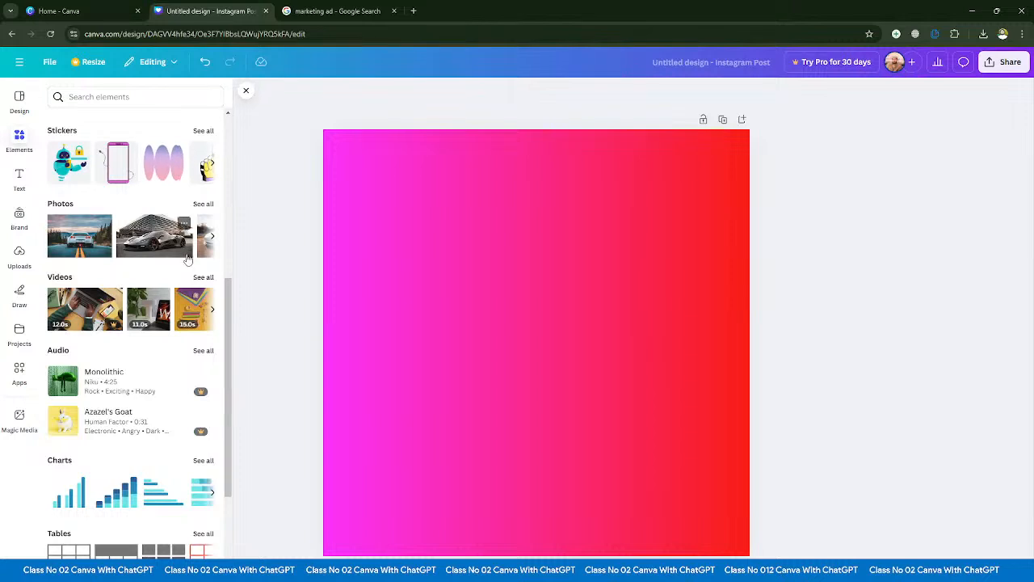
scroll(205, 278, "down", 1)
left_click(206, 220)
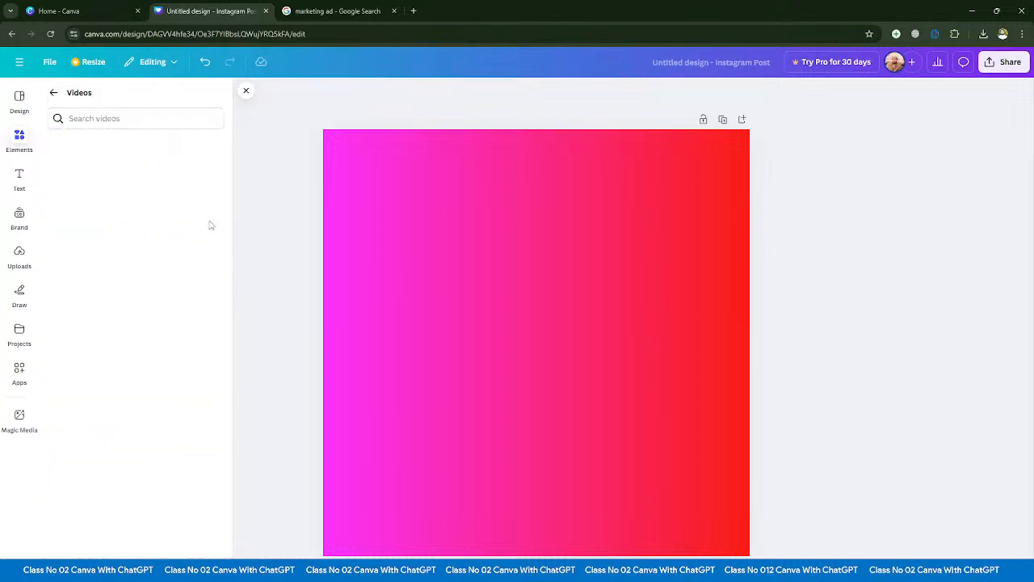
scroll(145, 307, "down", 4)
scroll(145, 331, "up", 4)
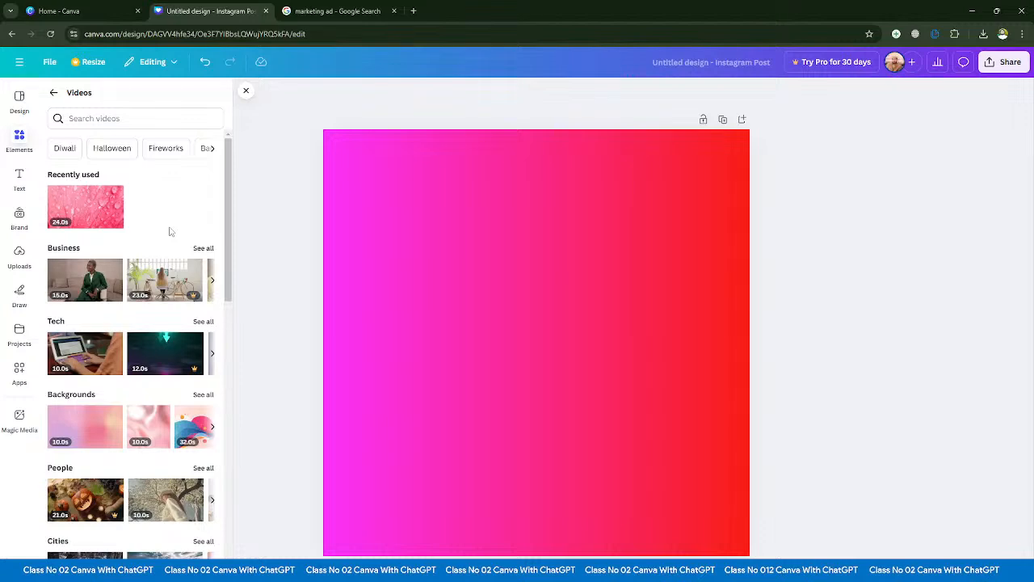
scroll(169, 232, "down", 1)
scroll(170, 232, "up", 1)
- Search the video collection for "islamic" using the suggested term
left_click(94, 118)
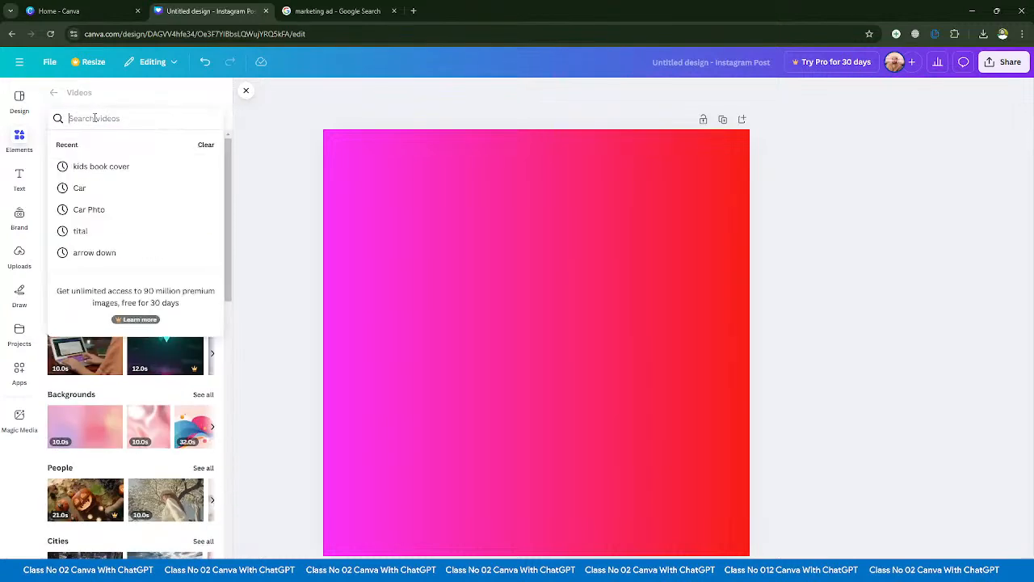
type("ism")
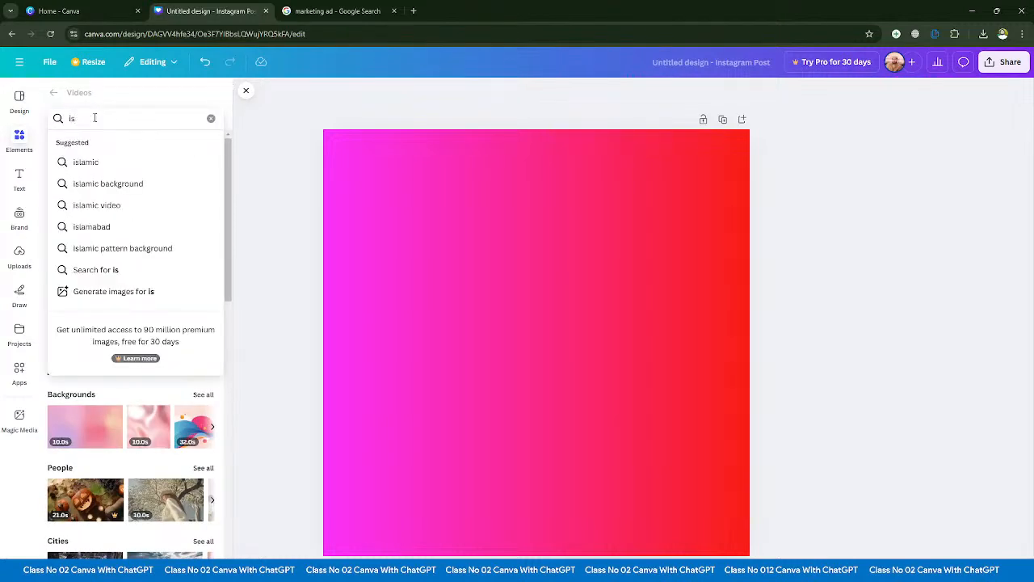
left_click(86, 162)
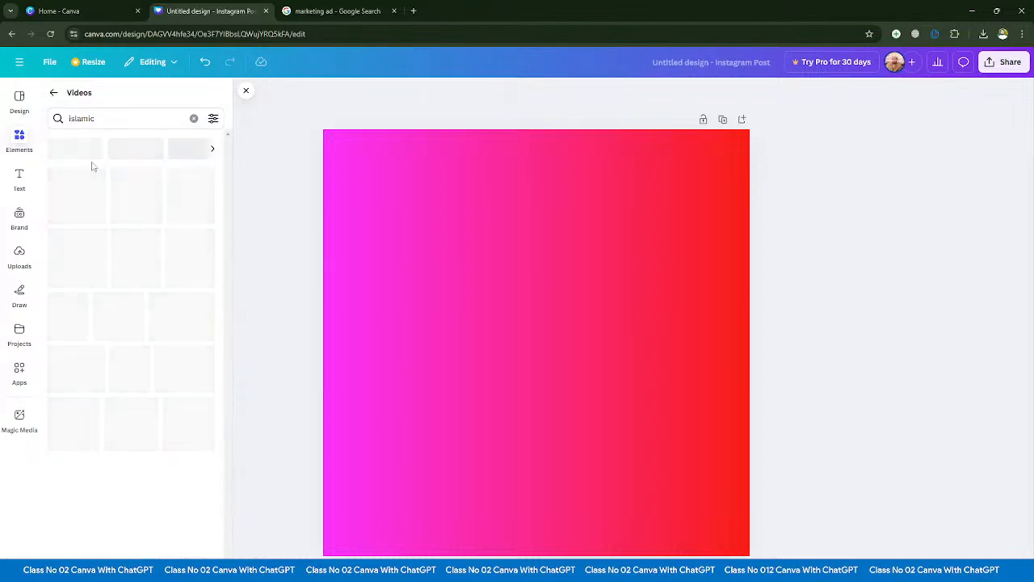
- Look through the "islamic" video results, clear the search, and return to the Elements overview
scroll(136, 216, "down", 10)
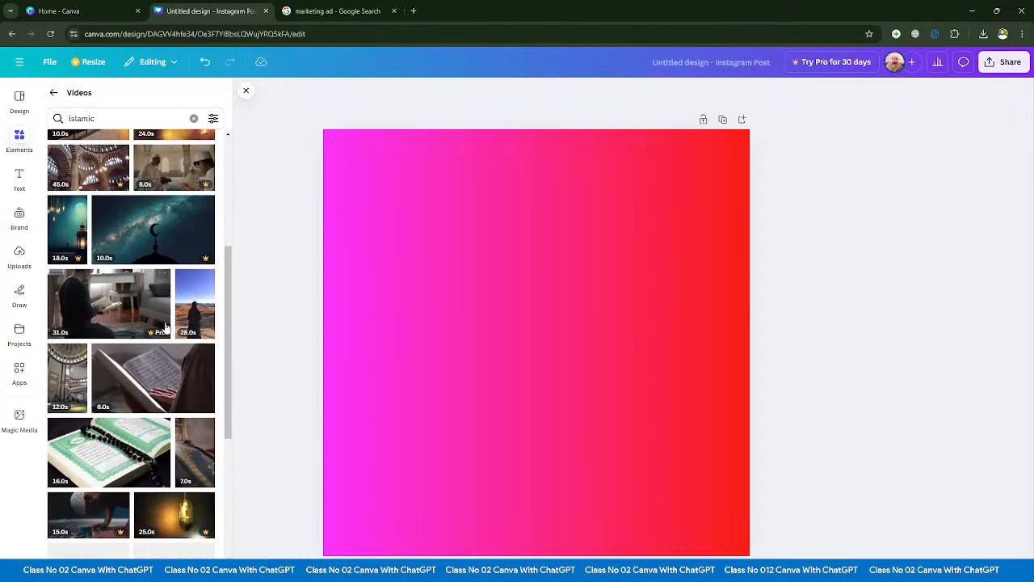
scroll(156, 367, "up", 6)
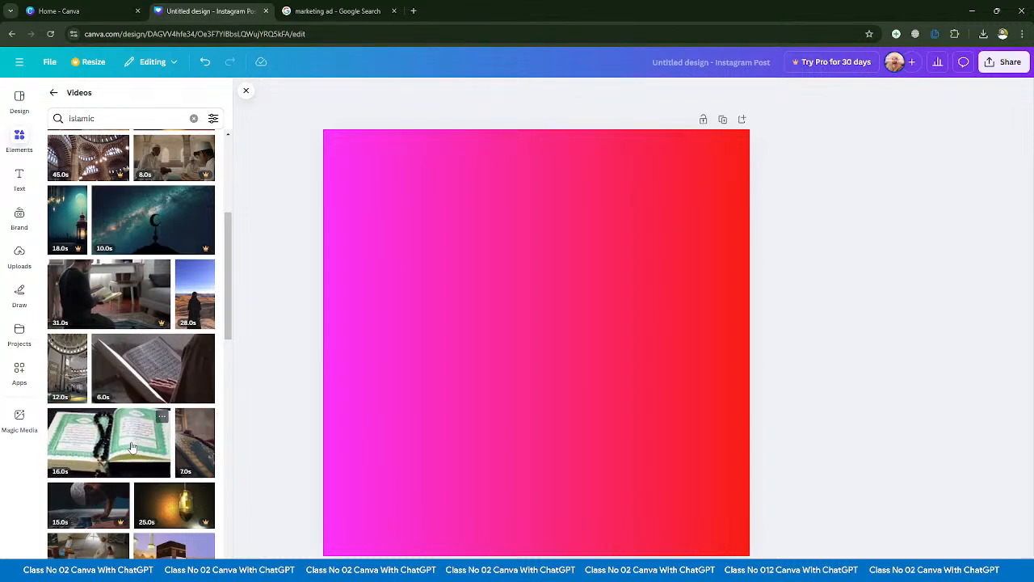
scroll(132, 447, "up", 4)
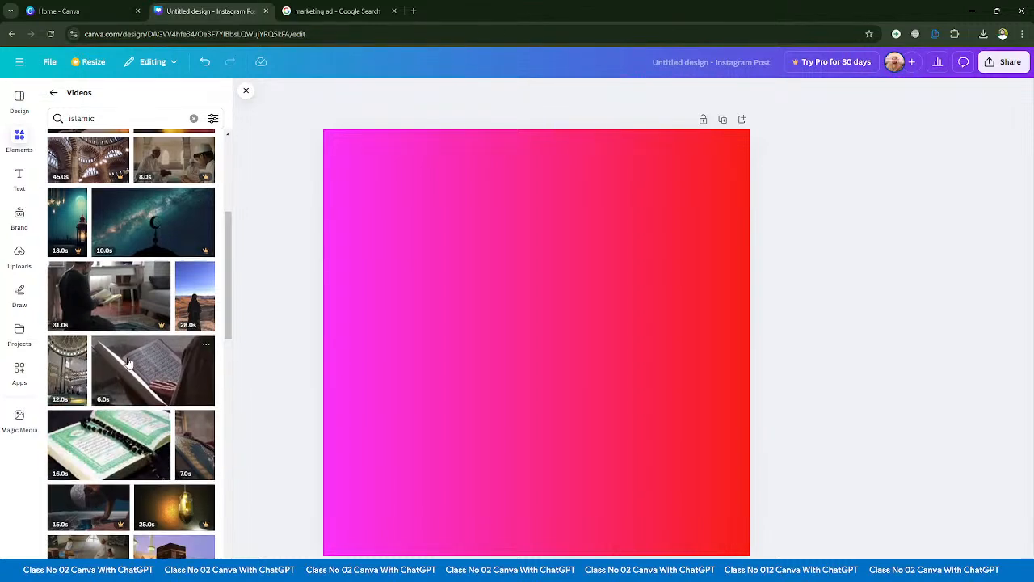
left_click(194, 118)
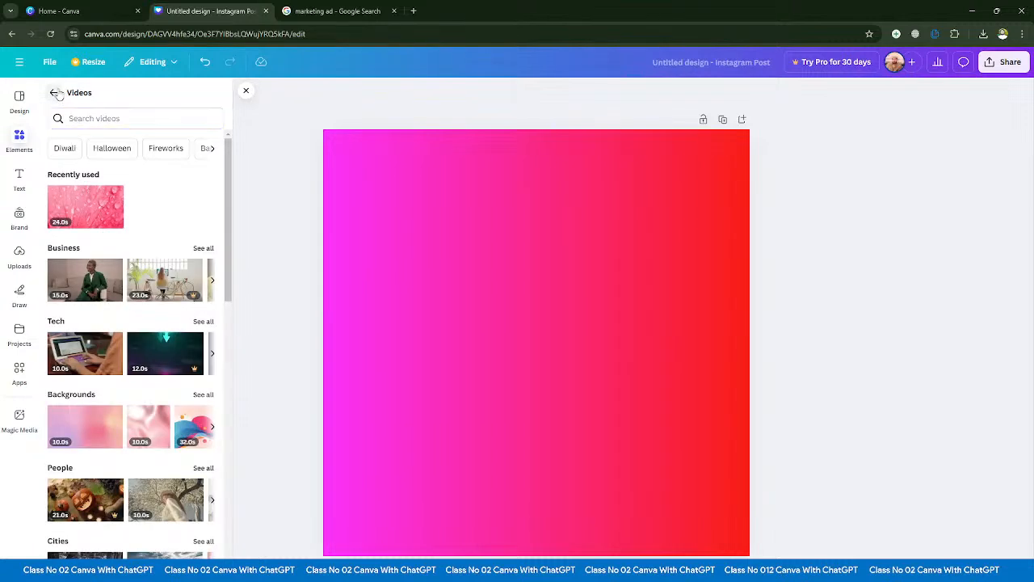
left_click(54, 92)
- Browse the full audio collection in Elements, including the Happy, Pop, Vocal and Ambient categories, and return to the overview
scroll(63, 297, "down", 2)
scroll(63, 297, "down", 1)
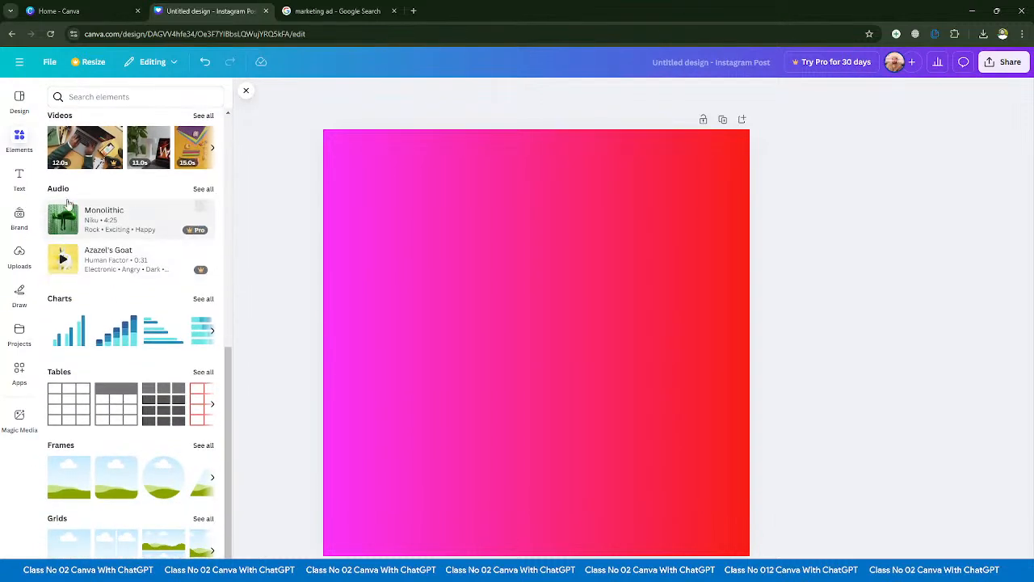
left_click(207, 192)
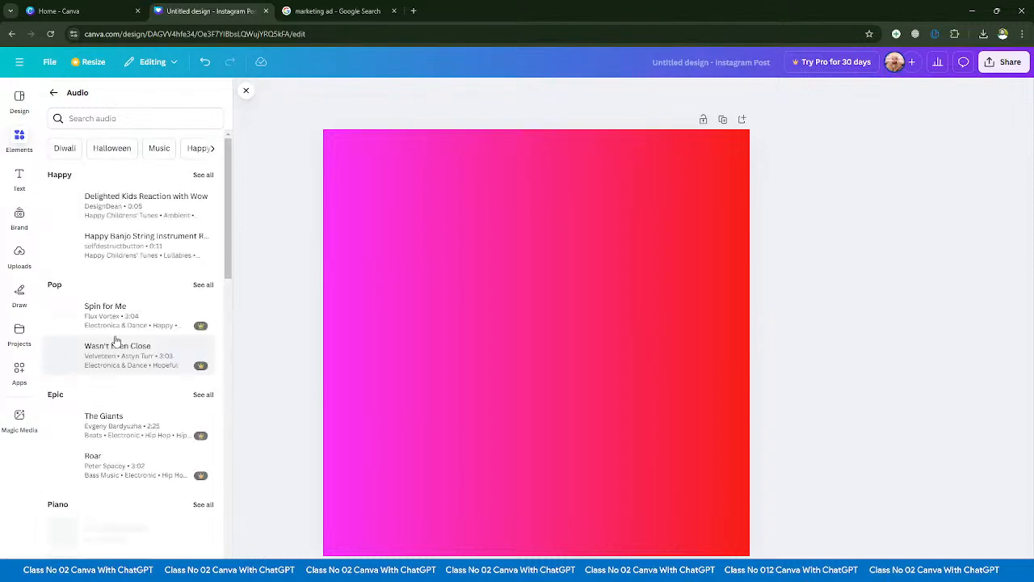
scroll(102, 298, "down", 3)
scroll(105, 364, "down", 10)
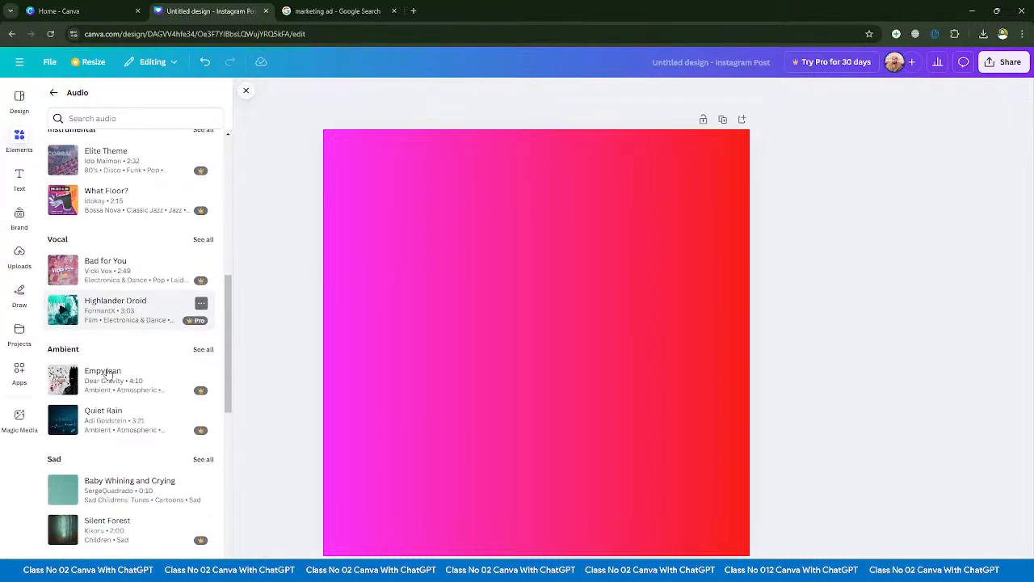
scroll(138, 442, "up", 12)
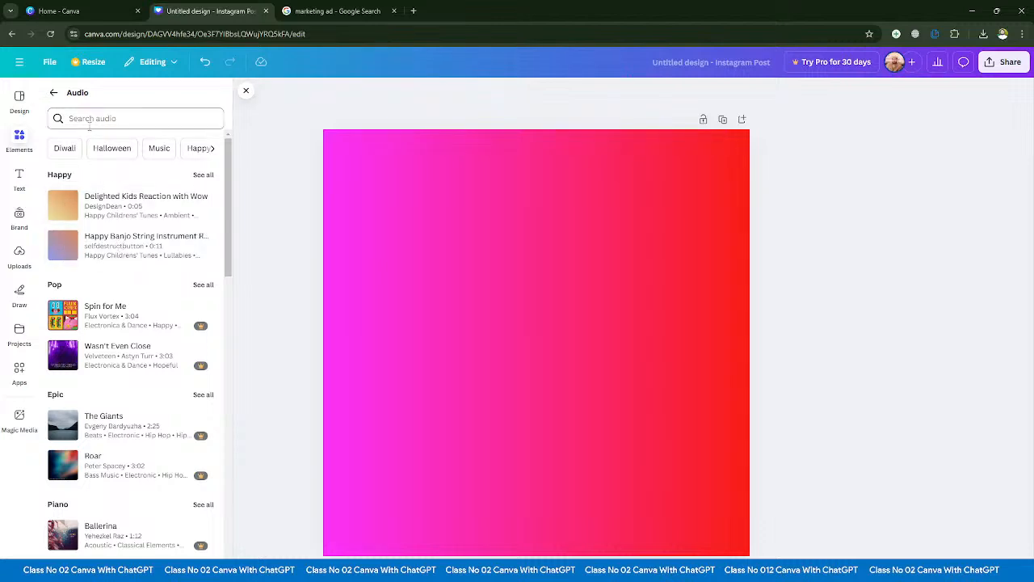
scroll(130, 283, "down", 1)
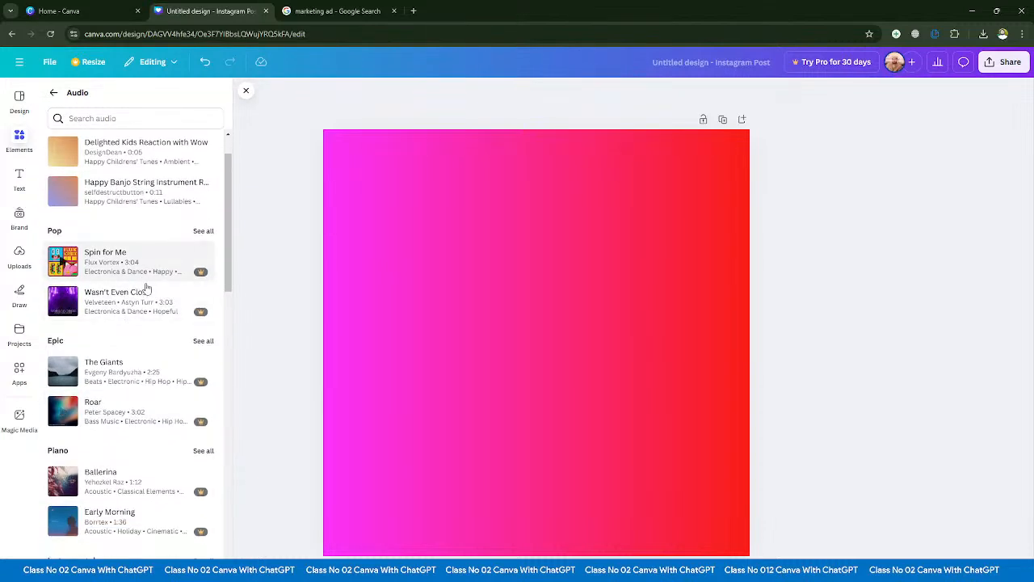
scroll(129, 291, "up", 1)
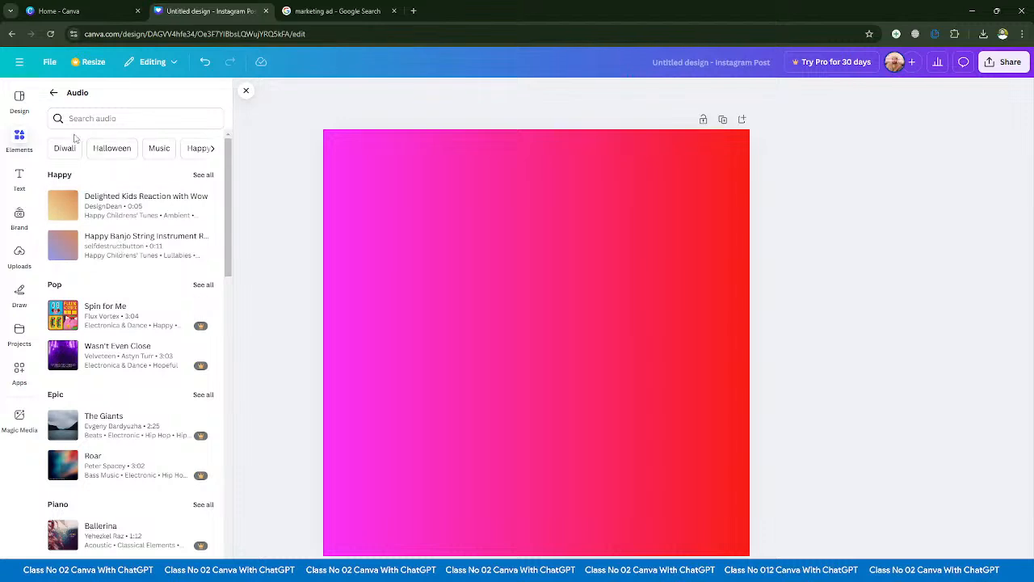
left_click(54, 92)
- Open the full chart collection in Elements and look through its types, from bar and line charts to infographics and radar charts
scroll(101, 342, "down", 2)
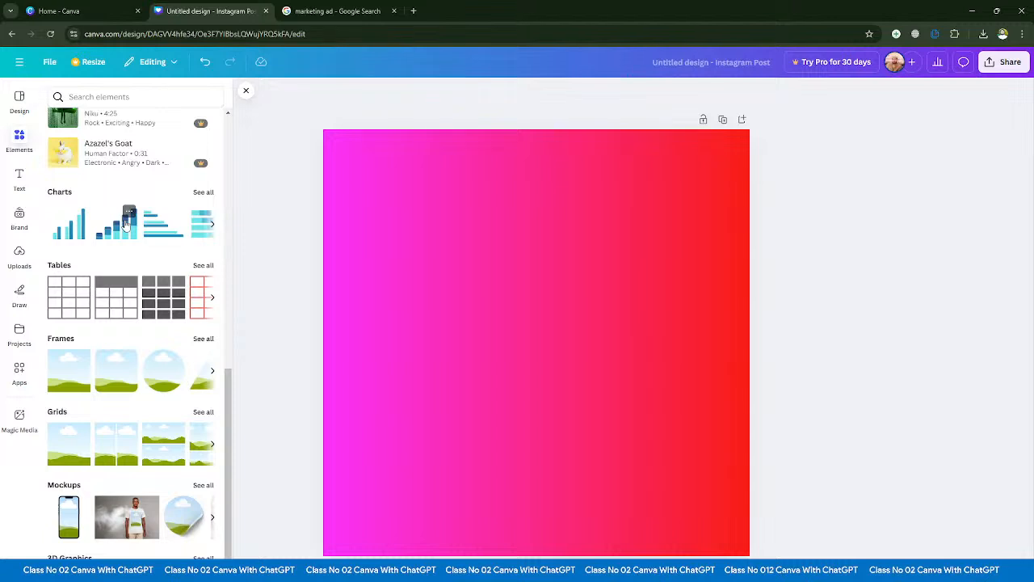
scroll(121, 230, "down", 2)
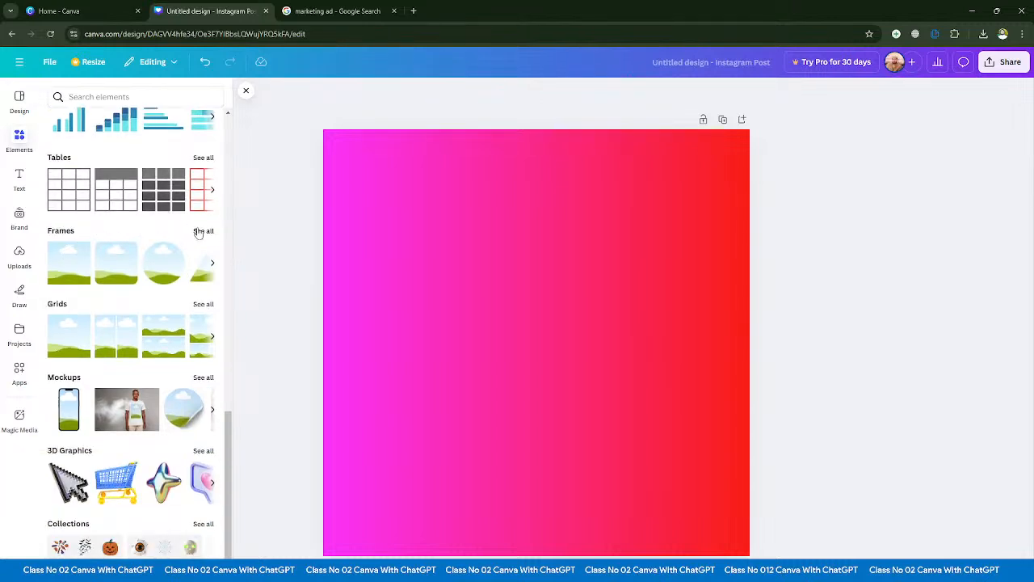
scroll(185, 216, "up", 4)
scroll(203, 249, "down", 1)
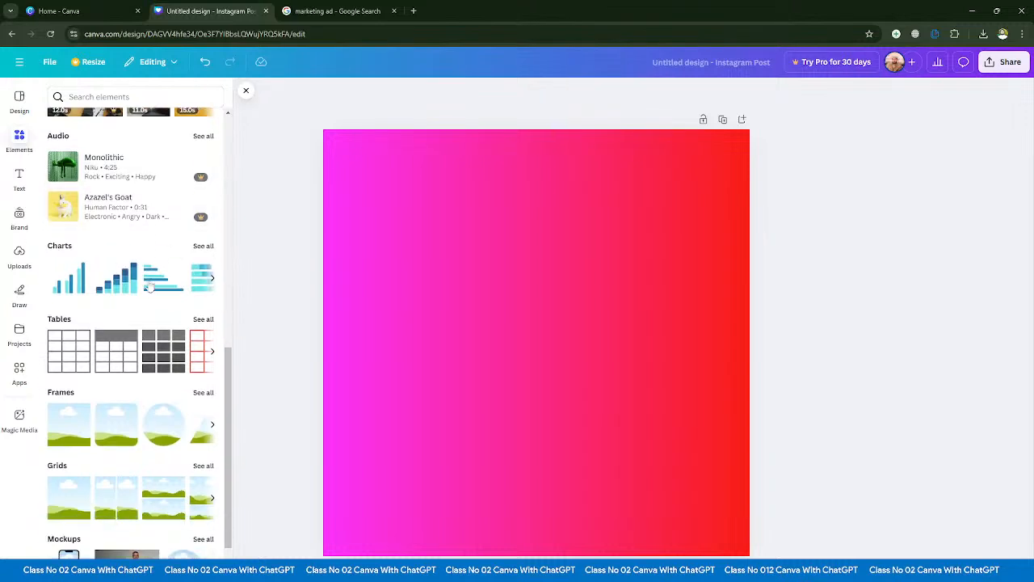
left_click(202, 247)
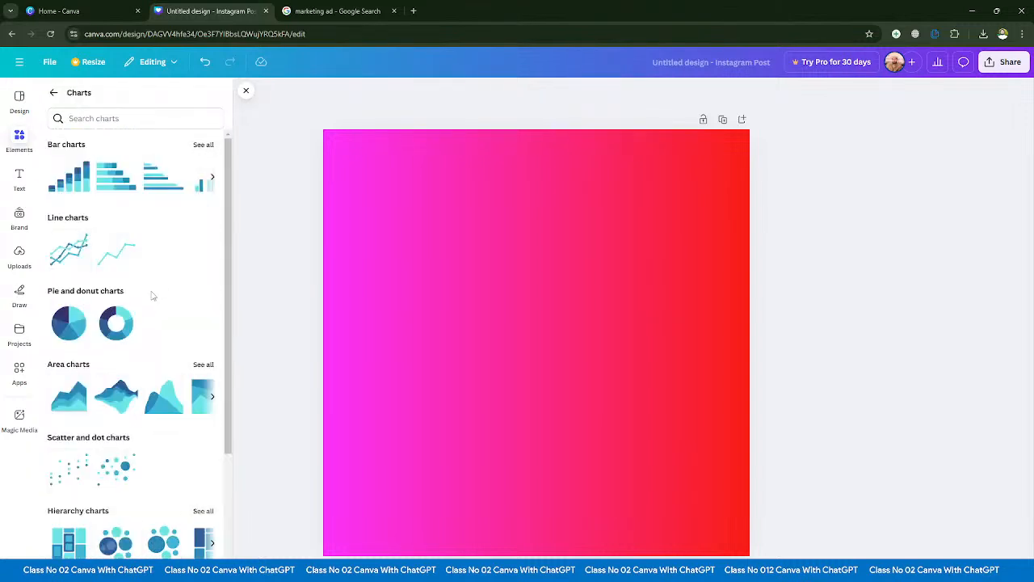
scroll(153, 296, "down", 4)
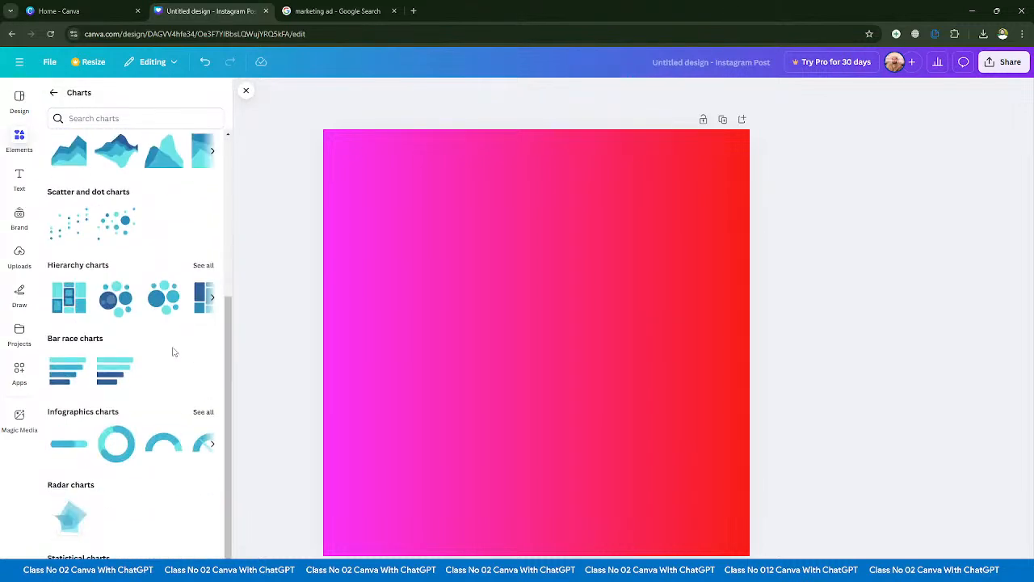
scroll(175, 404, "up", 4)
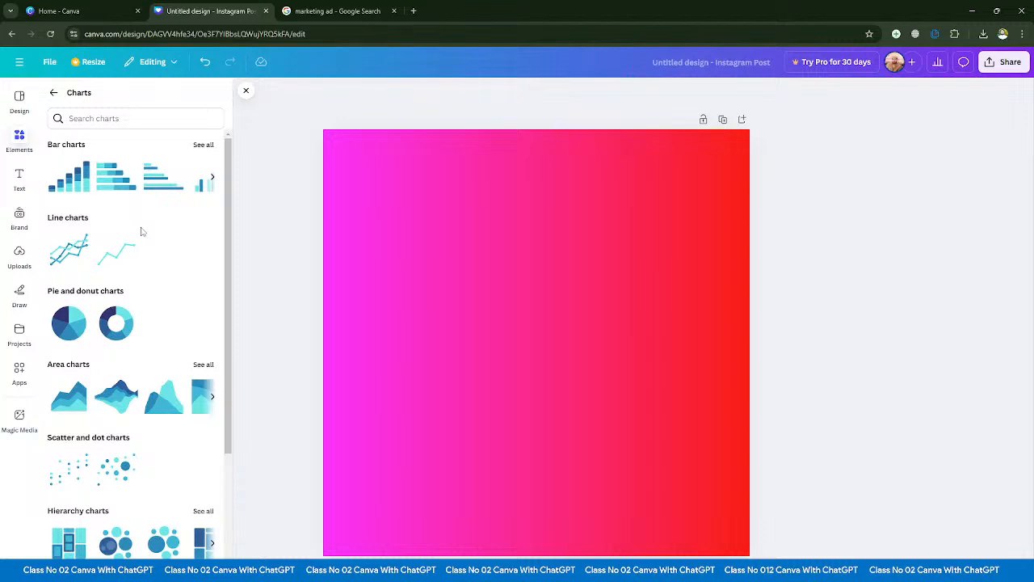
- Insert the multi-series line chart, view the remaining columns of its data table, and delete the chart
left_click(74, 260)
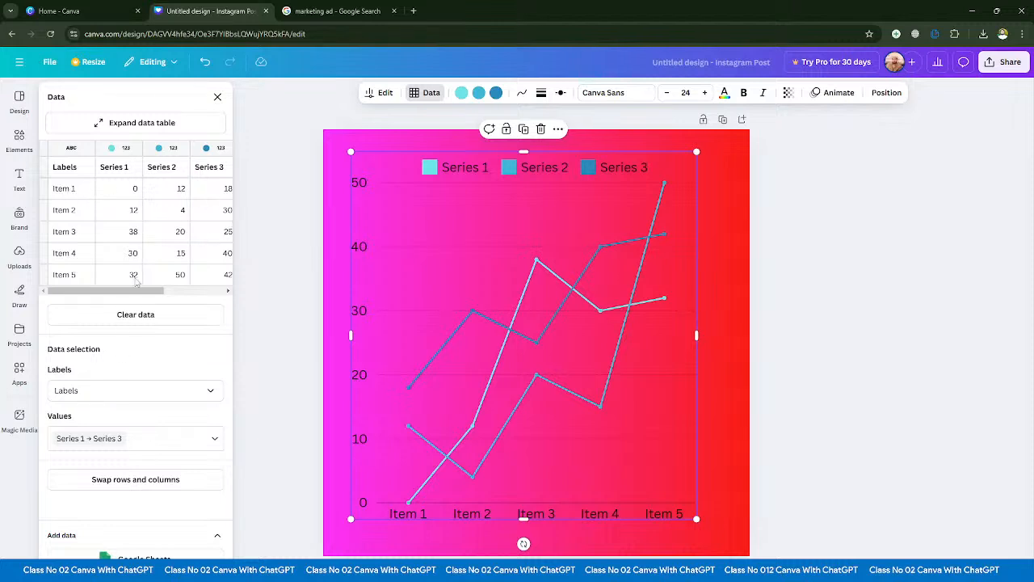
left_click_drag(159, 292, 230, 295)
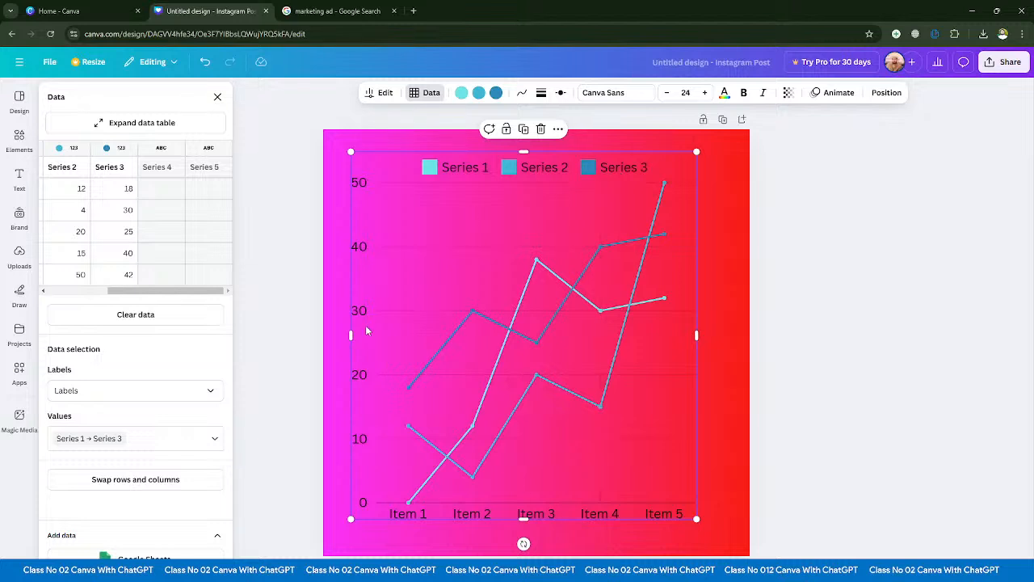
key("Delete")
- Look through the area, scatter, hierarchy and other remaining chart types and return to the Elements overview
scroll(106, 303, "down", 3)
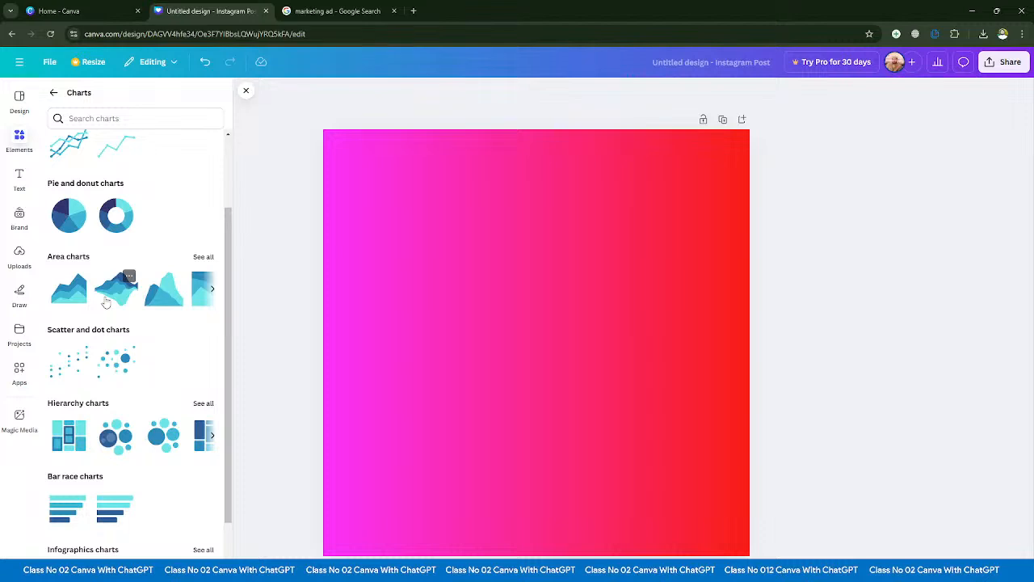
scroll(134, 255, "down", 3)
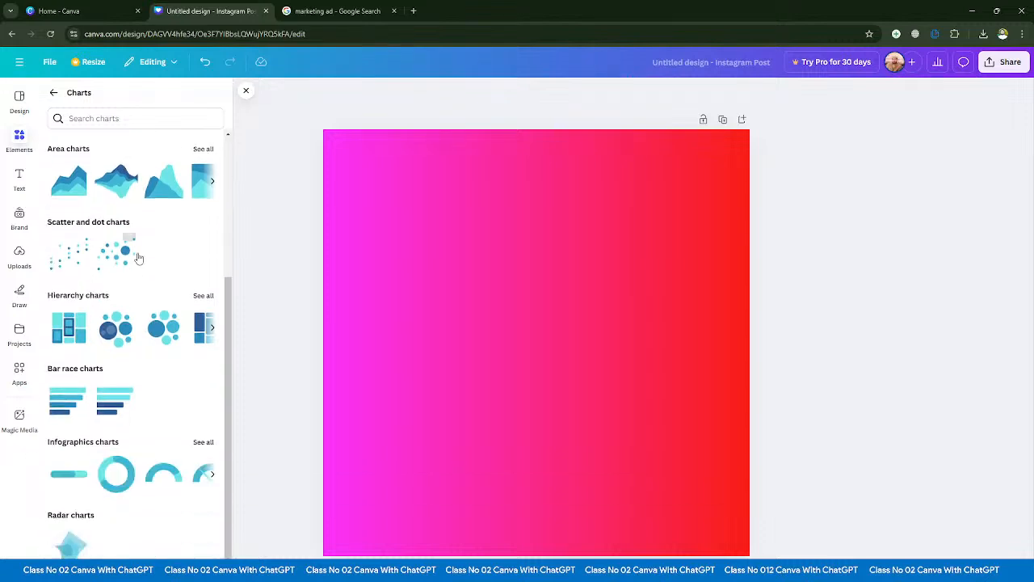
scroll(71, 202, "up", 5)
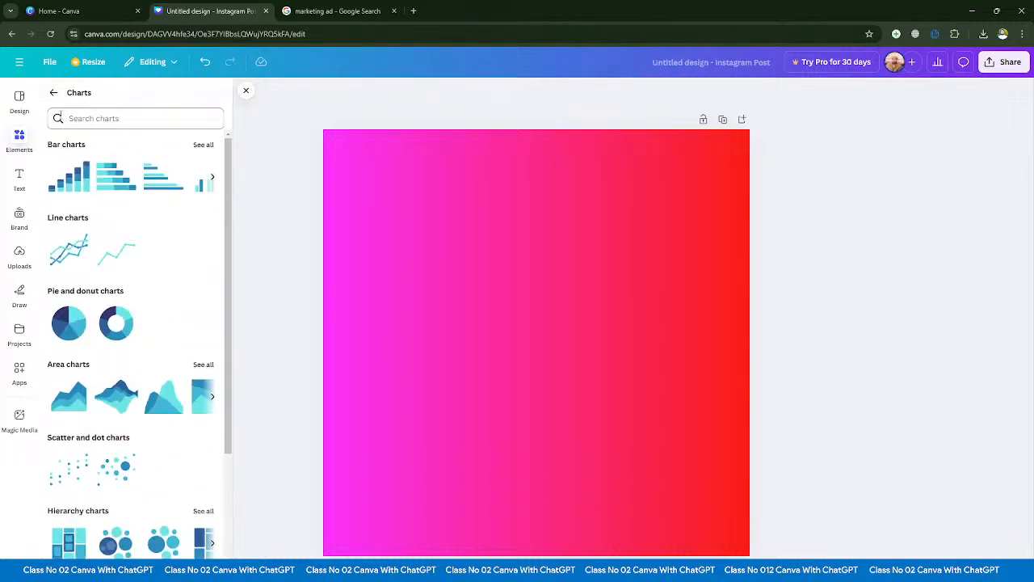
left_click(53, 92)
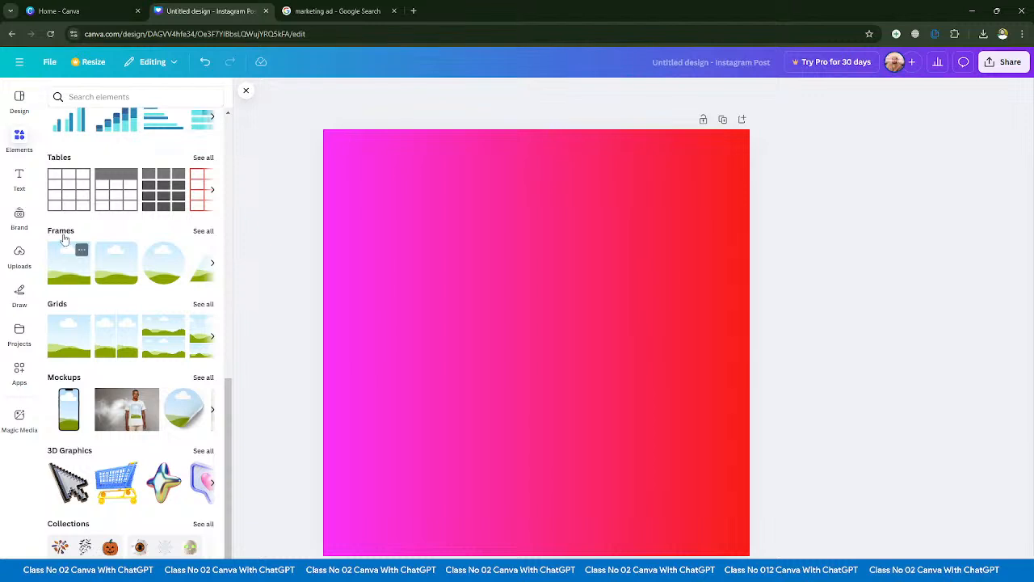
- Add a rounded square frame and a three-panel film frame from the full frame collection and place them side by side
left_click(203, 232)
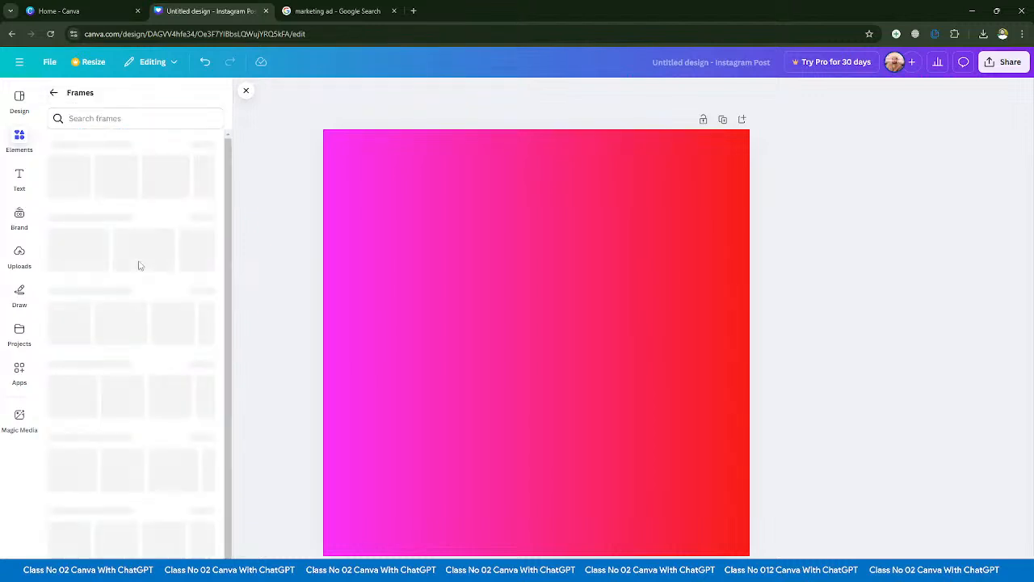
left_click(111, 195)
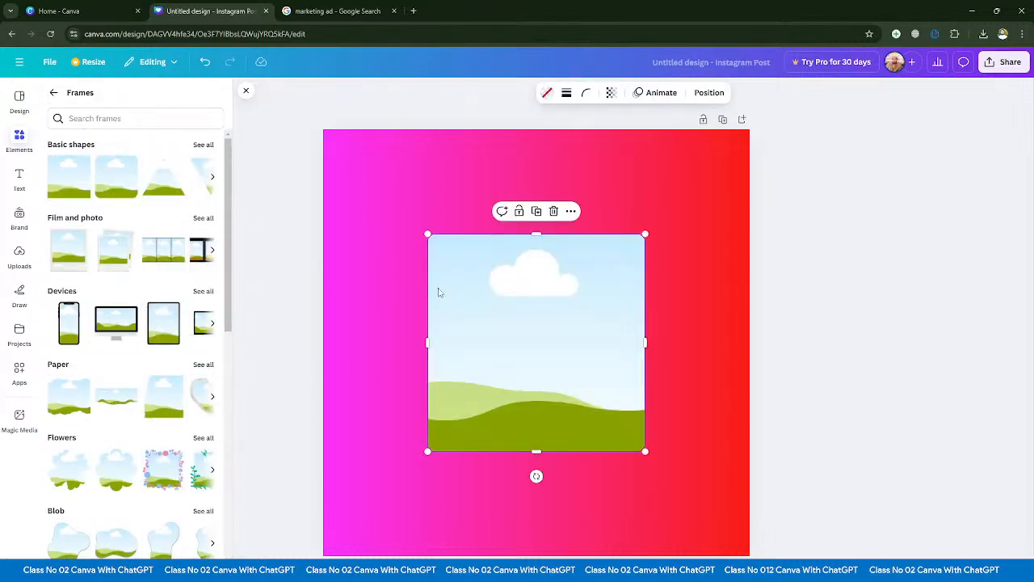
left_click(166, 246)
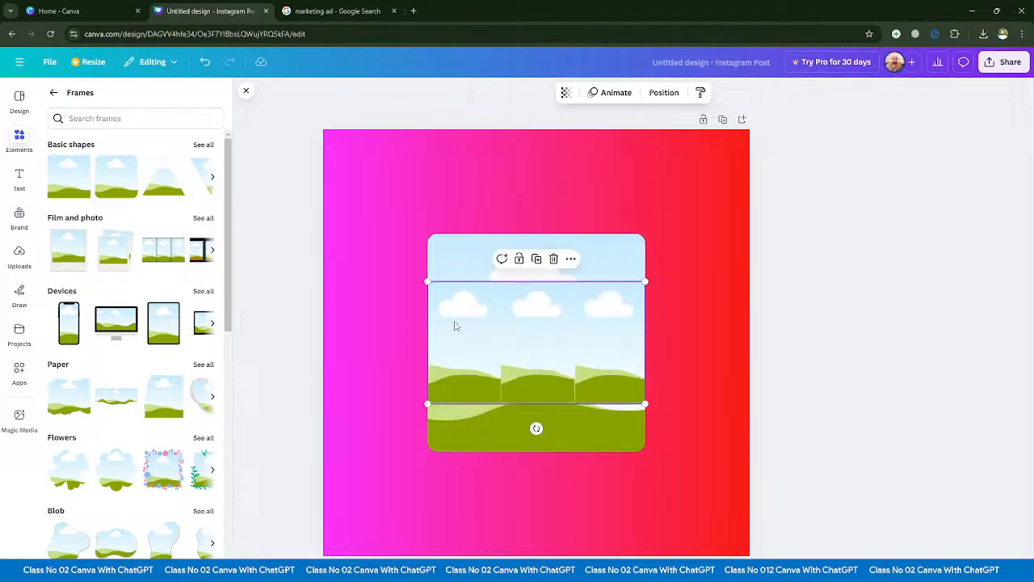
left_click_drag(512, 313, 421, 251)
left_click_drag(558, 434, 667, 471)
left_click_drag(459, 312, 442, 357)
- Open the full photo collection and fill the first panel of the film frame with the white car photo
left_click(54, 92)
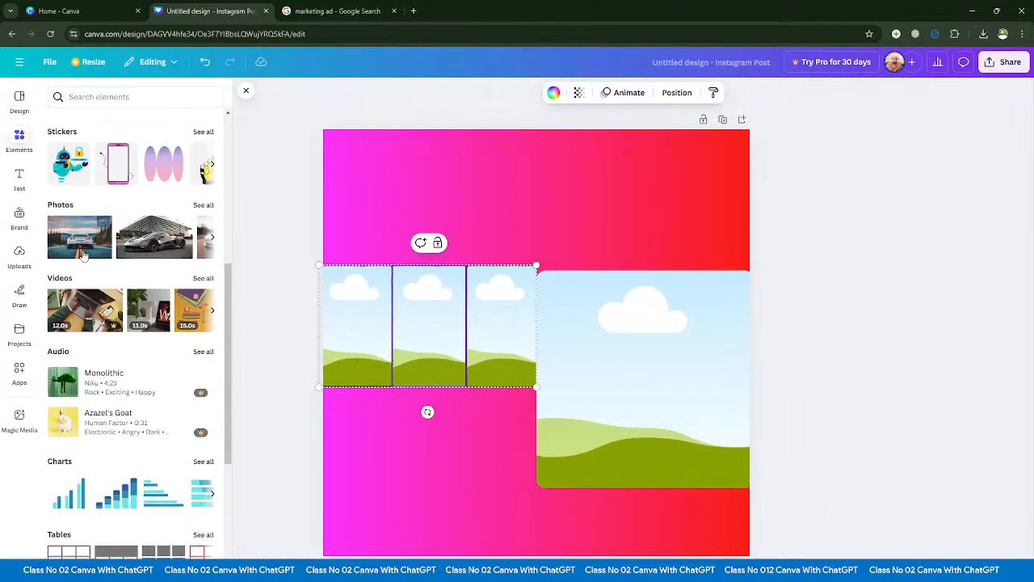
scroll(139, 331, "down", 4)
left_click(203, 258)
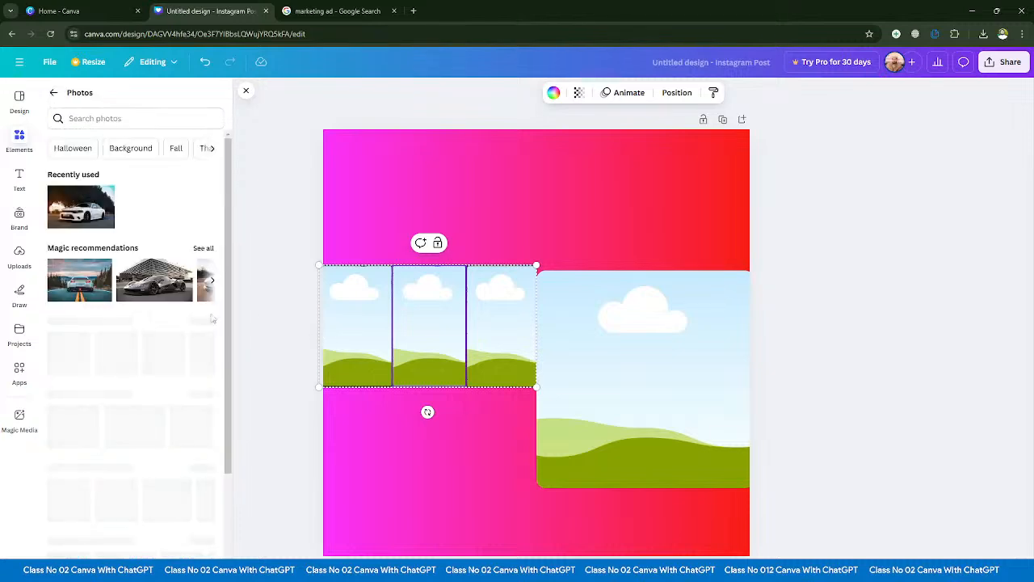
left_click_drag(153, 279, 358, 340)
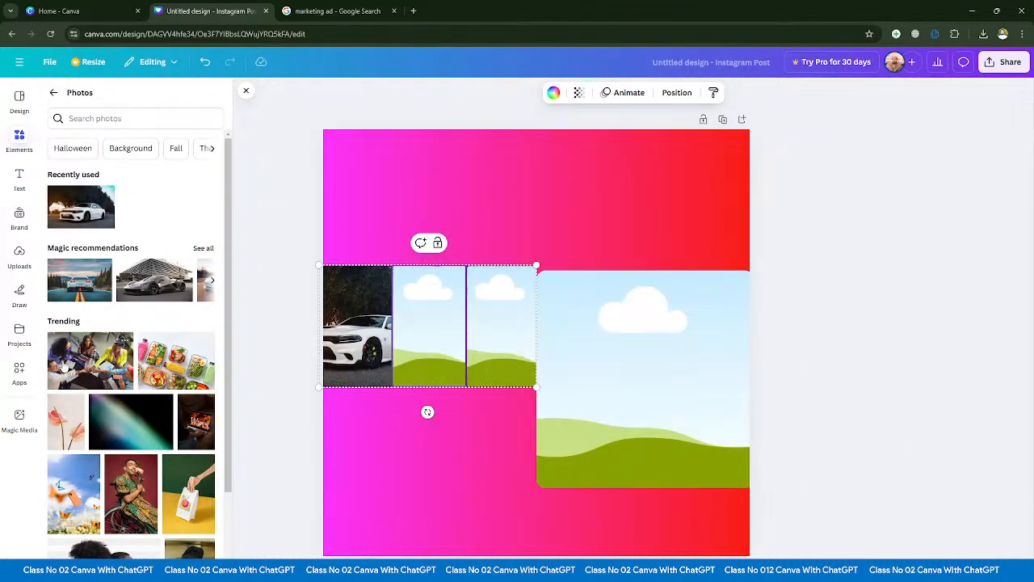
- Fill the film frame's middle panel with the photo of people joining hands and its third panel with the portrait on a red background
left_click(144, 282)
left_click_drag(497, 367, 428, 327)
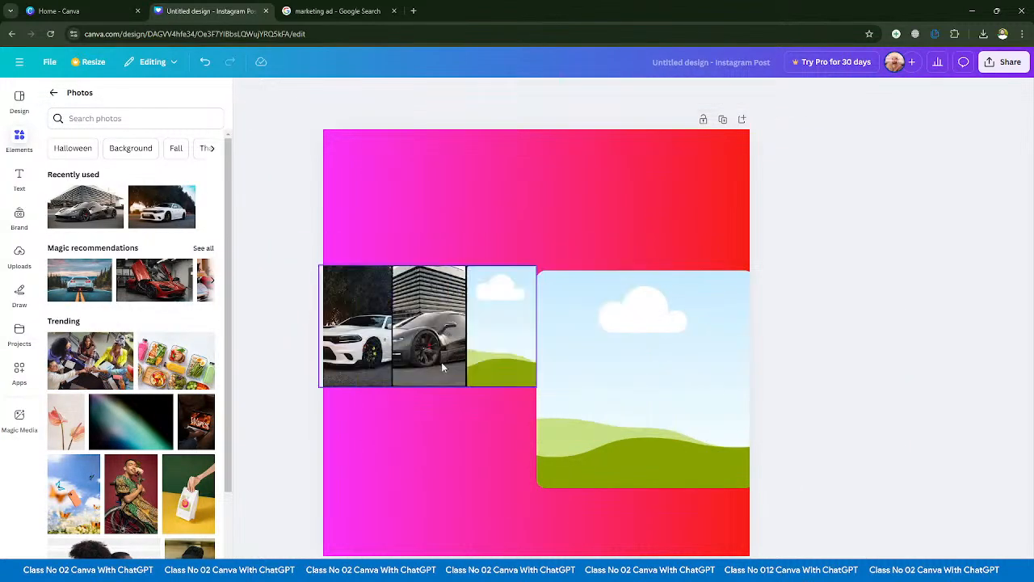
left_click_drag(121, 339, 439, 317)
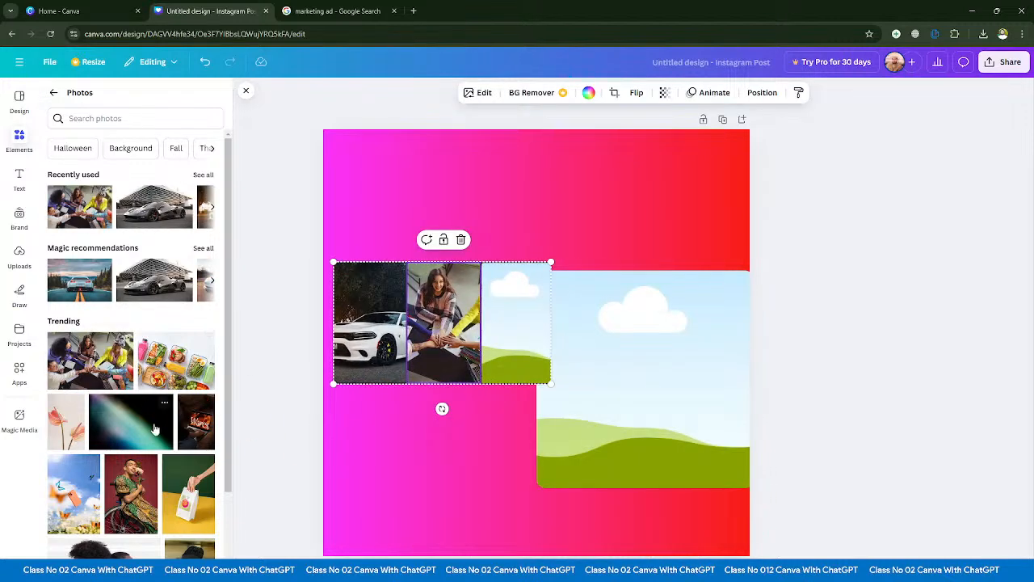
scroll(144, 387, "down", 2)
left_click_drag(142, 388, 493, 279)
- Fill the rounded square frame with the photo of two people standing back to back, and delete both frames from the page
left_click_drag(620, 469, 598, 514)
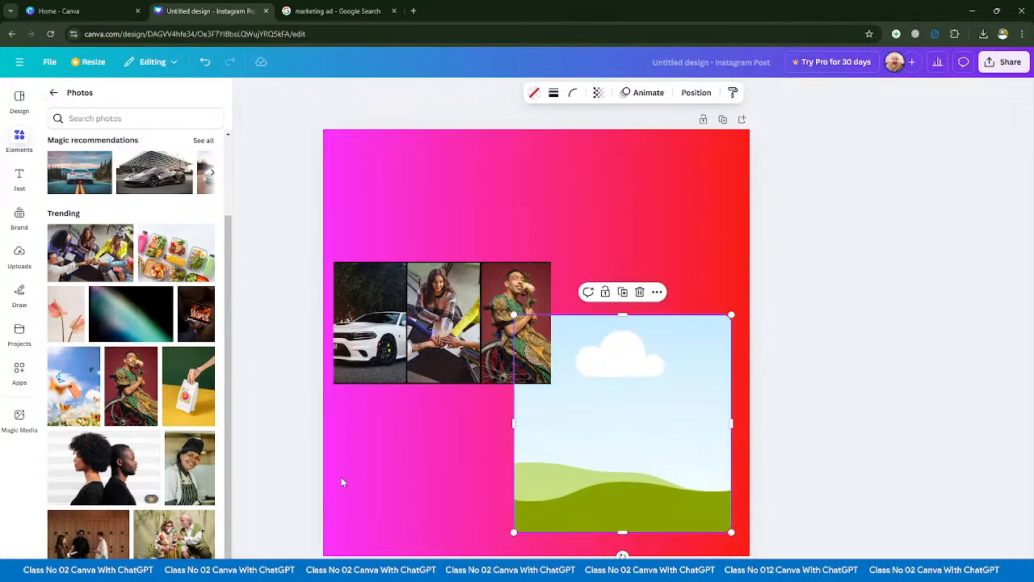
left_click_drag(253, 471, 618, 424)
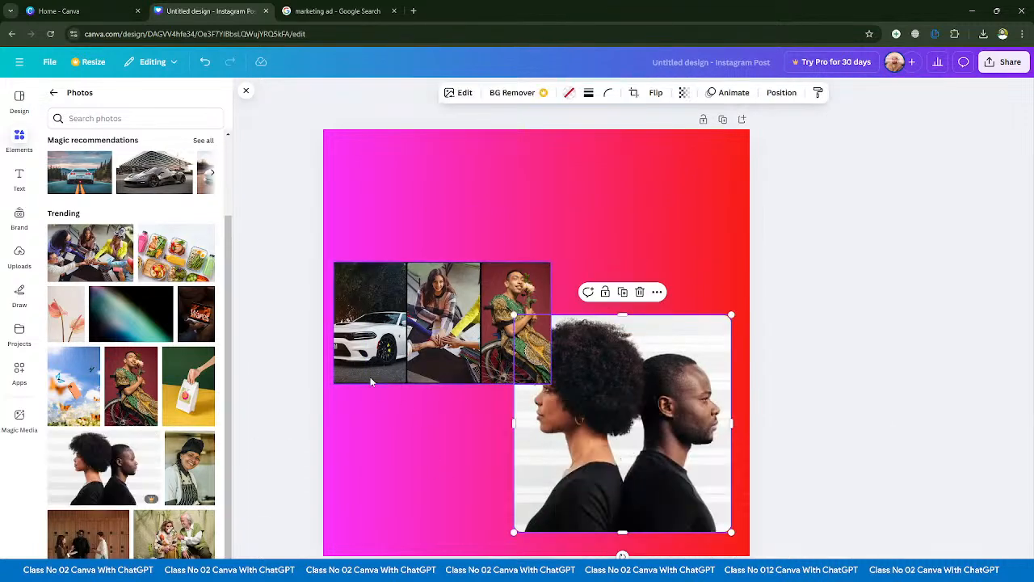
key("ctrl+a")
key("Delete")
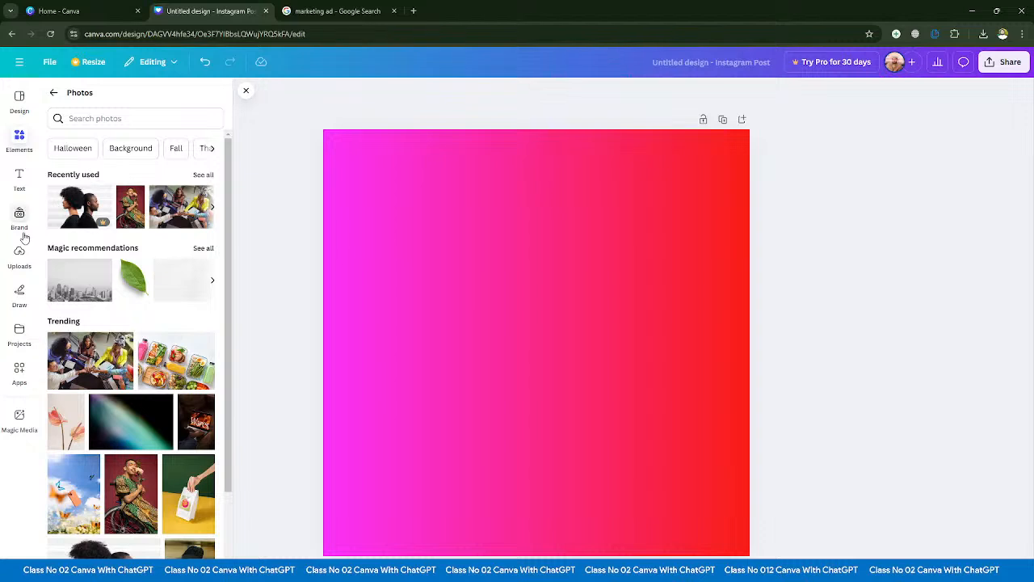
- Return to the Elements overview, open the full grid collection and look through its layouts
left_click(53, 92)
scroll(83, 353, "down", 5)
scroll(83, 353, "down", 4)
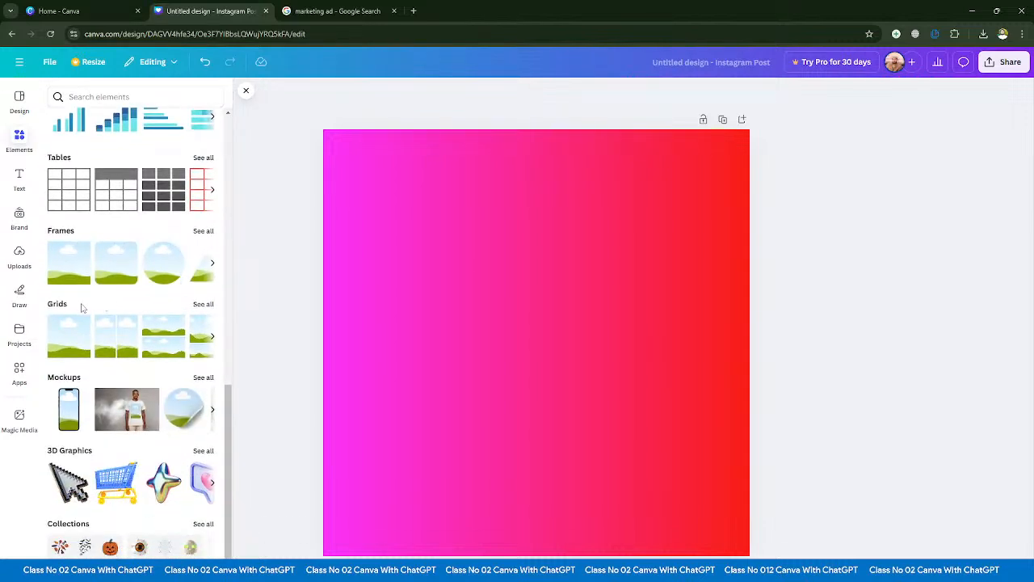
left_click(212, 304)
scroll(120, 404, "down", 10)
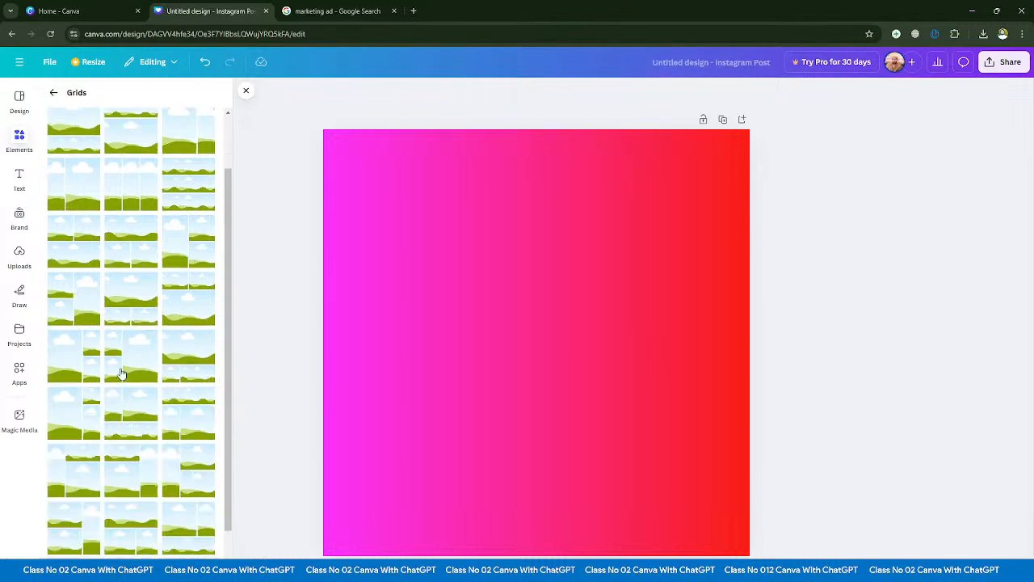
- Leave the grid layouts, open the full mockup collection and look through its categories
scroll(123, 485, "down", 10)
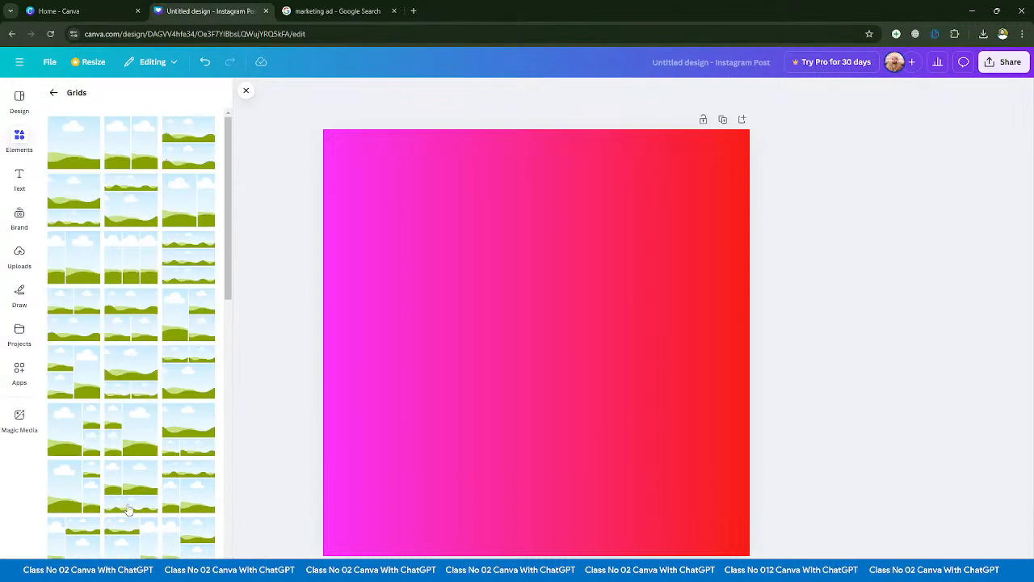
left_click(53, 93)
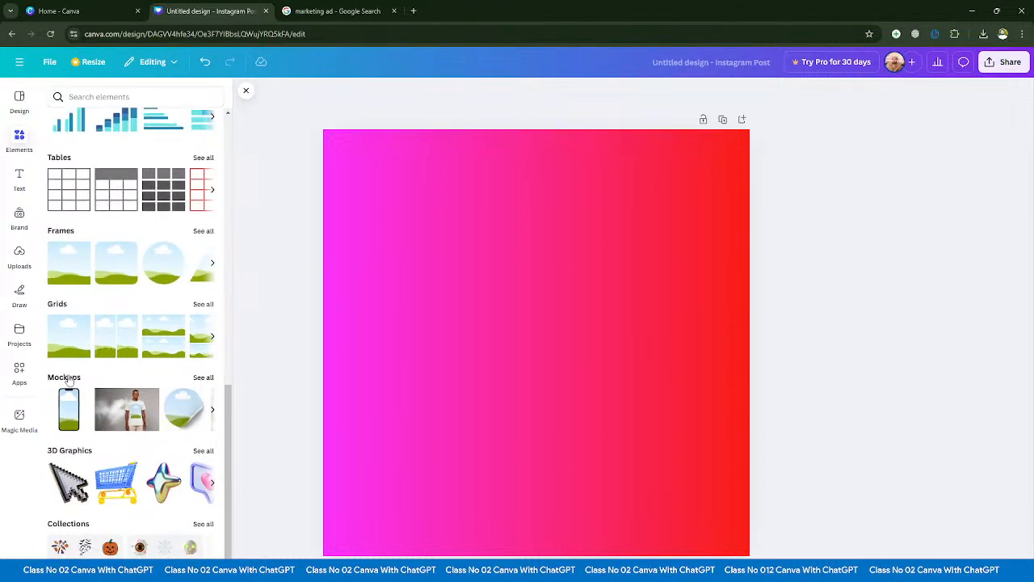
left_click(203, 377)
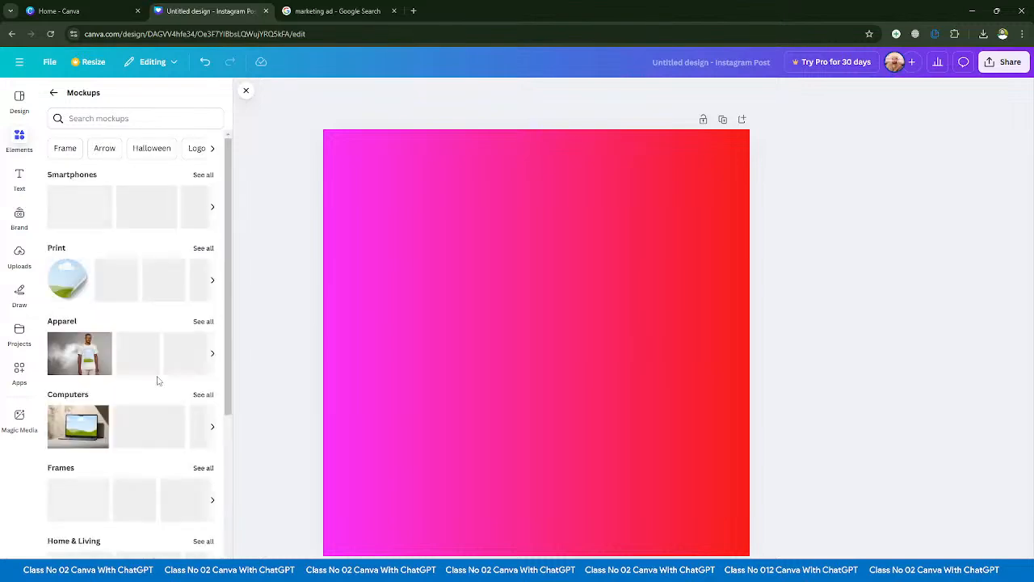
scroll(129, 387, "down", 4)
scroll(134, 414, "down", 1)
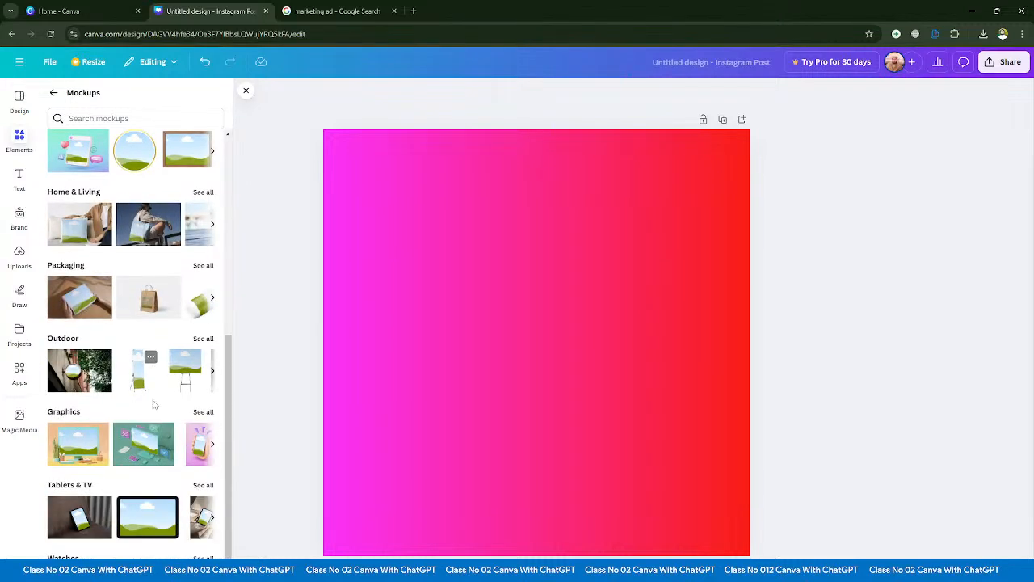
- Add the Home & Living mockup of a seated person with a tote bag and enlarge it to span the page's full width
scroll(153, 414, "up", 4)
scroll(153, 414, "down", 4)
left_click(149, 224)
left_click_drag(558, 337, 499, 241)
key("Delete")
left_click_drag(563, 355, 479, 224)
left_click_drag(536, 266, 897, 508)
left_click_drag(666, 457, 600, 444)
scroll(178, 244, "up", 3)
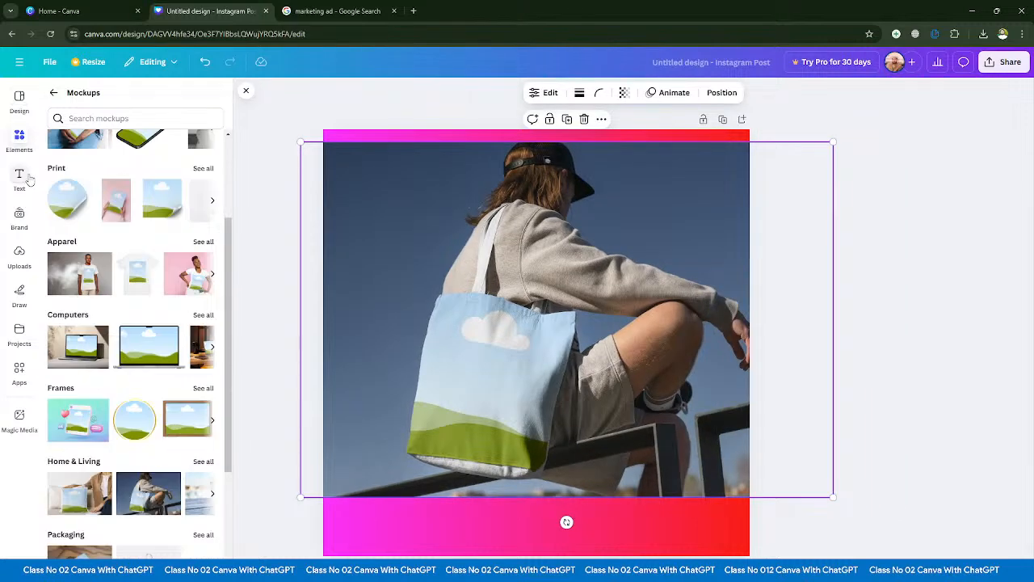
- Fill the tote bag mockup with the recently used photo of two people standing back to back, and delete the mockup from the page
left_click(53, 93)
scroll(112, 230, "up", 8)
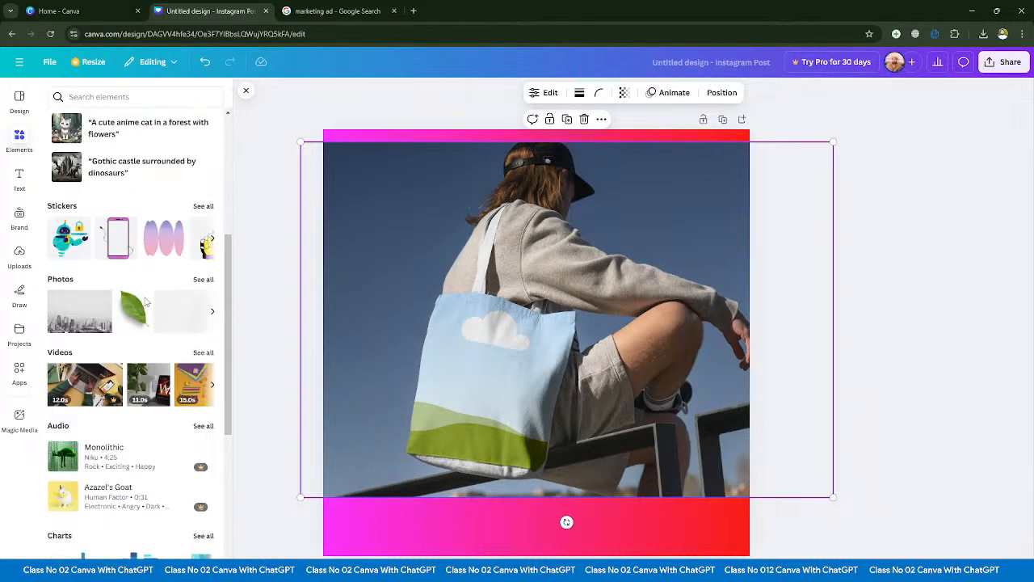
left_click(151, 187)
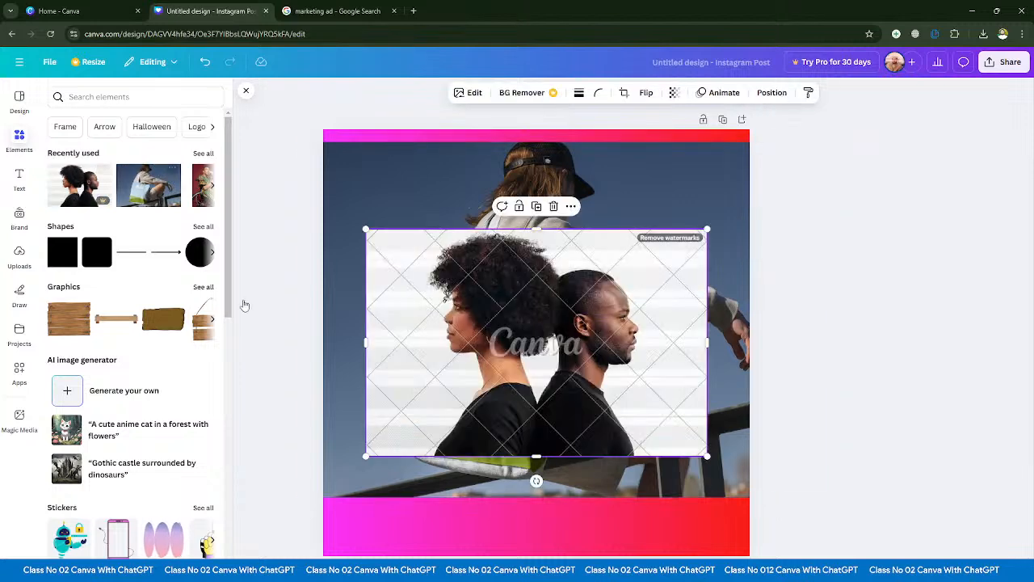
left_click_drag(470, 337, 478, 394)
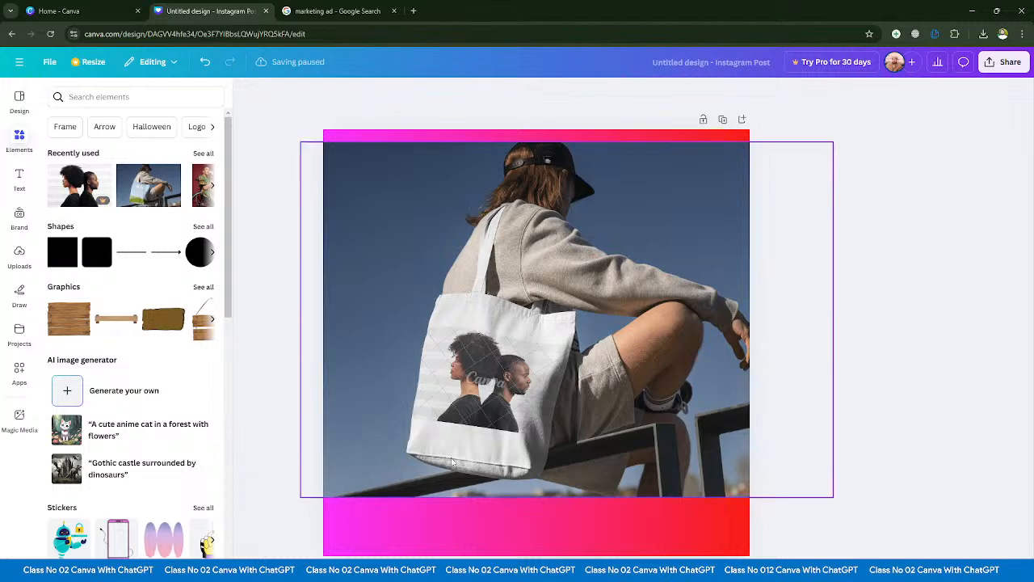
left_click(532, 417)
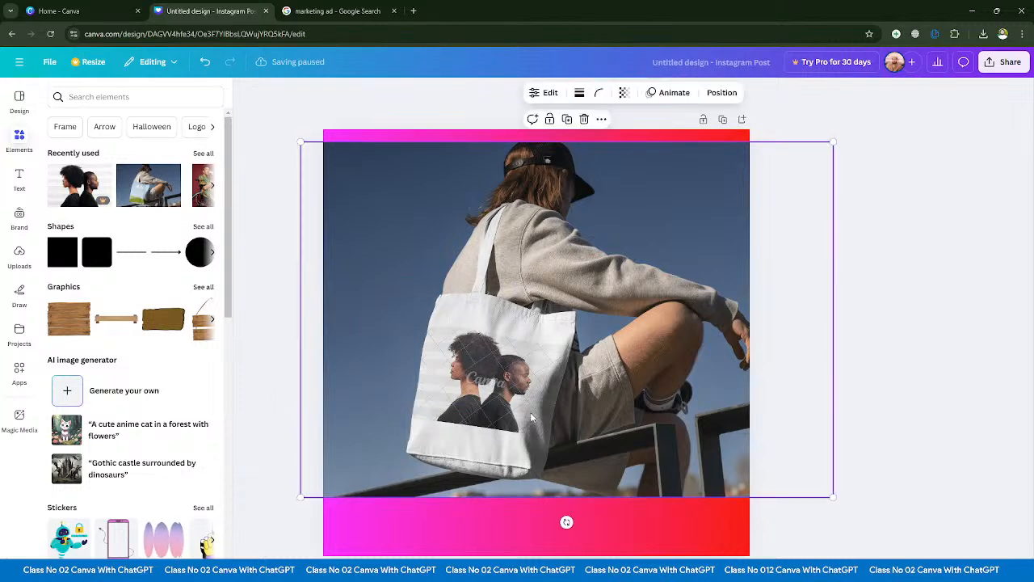
key("Delete")
- Open the full table collection to view its styles and return to the Elements overview
scroll(120, 366, "down", 6)
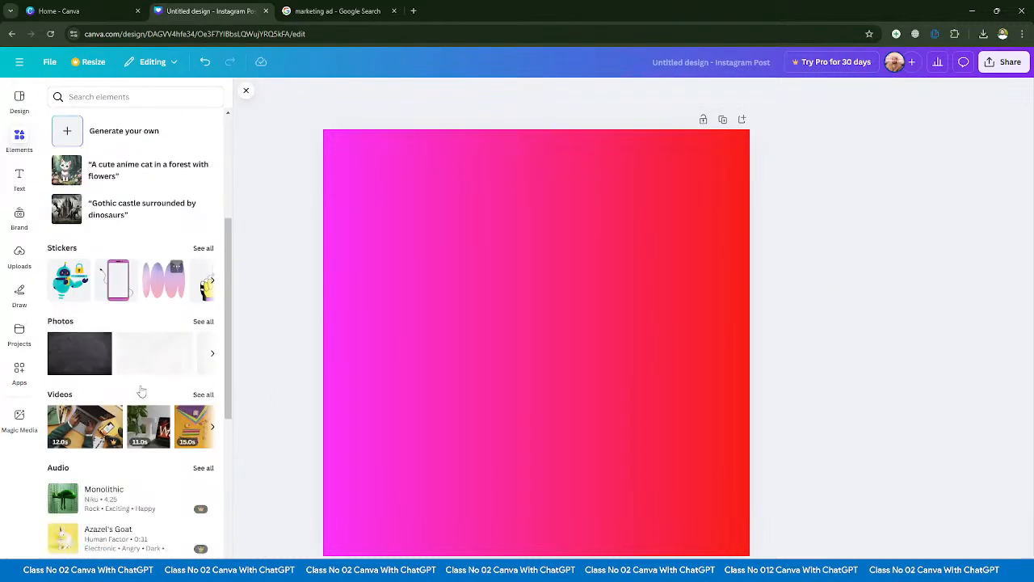
scroll(120, 366, "down", 5)
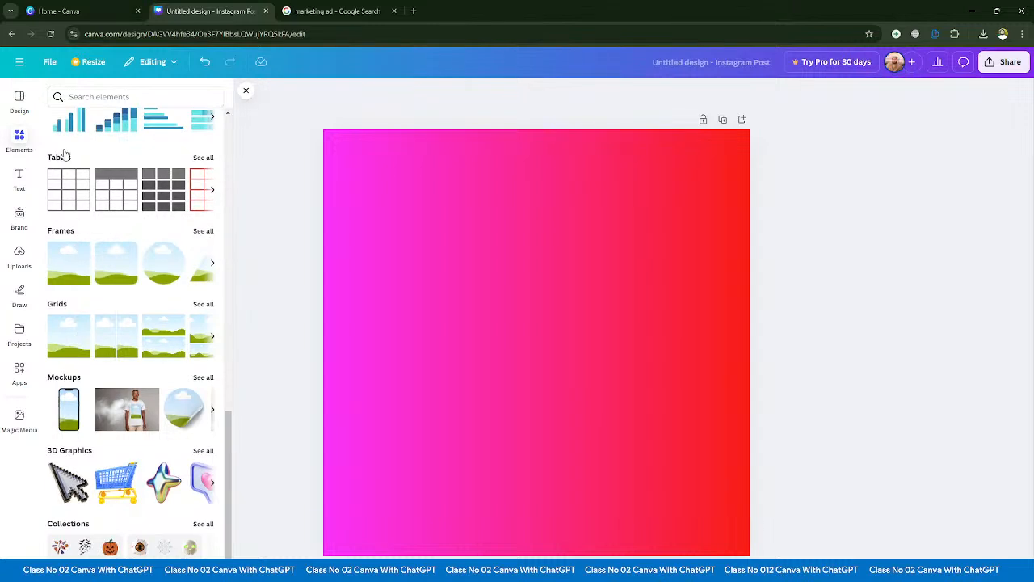
left_click(202, 159)
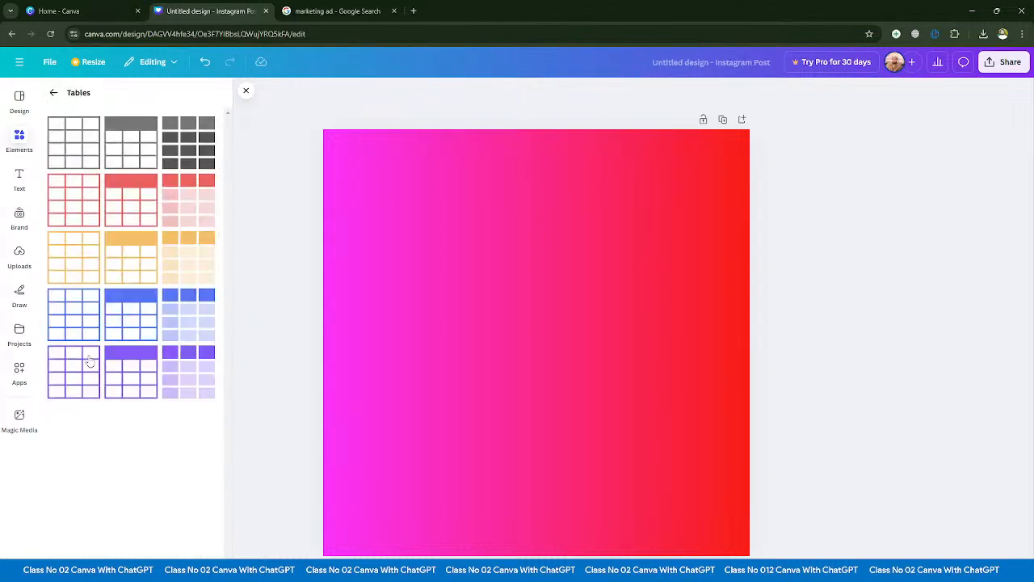
left_click(53, 92)
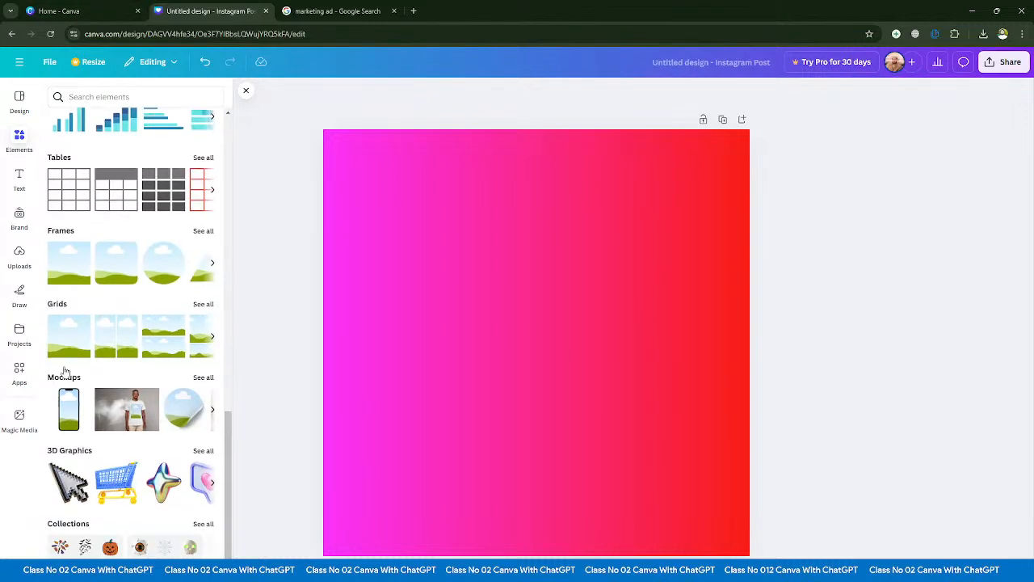
- Open the full 3D graphics collection, look through its items and return to the Elements overview
left_click(202, 451)
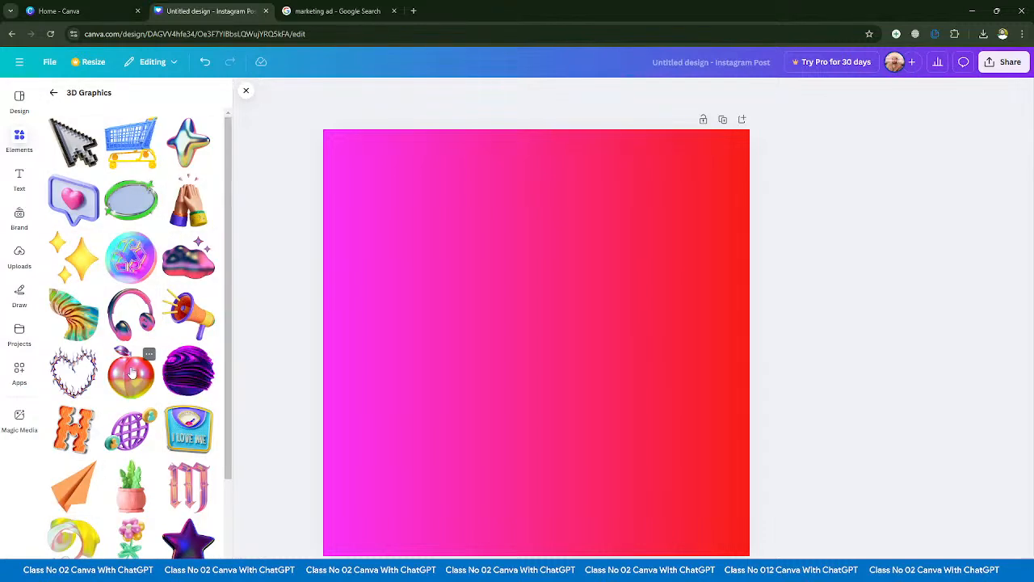
scroll(131, 372, "down", 4)
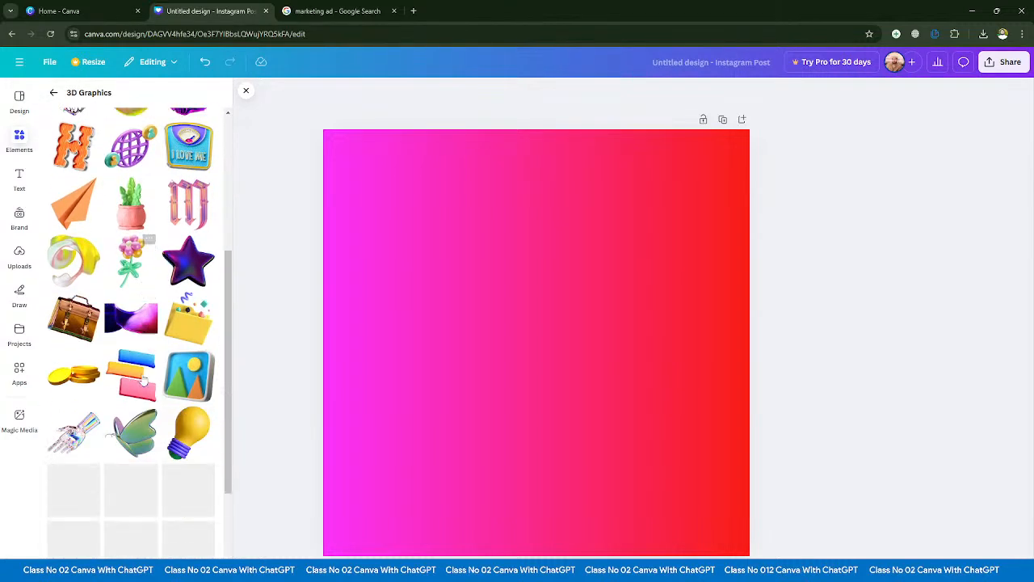
scroll(142, 380, "down", 5)
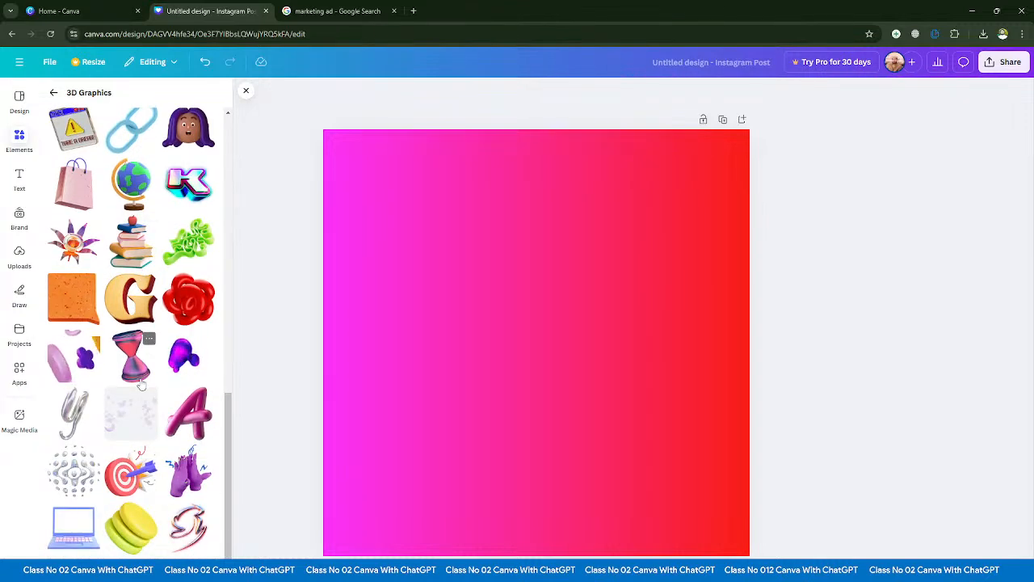
scroll(160, 418, "up", 5)
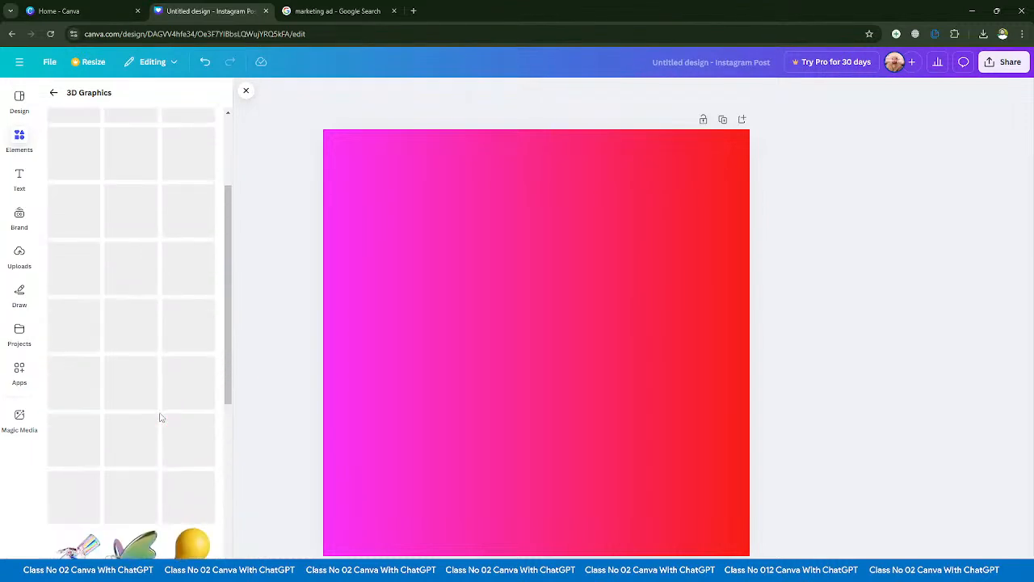
scroll(160, 417, "down", 5)
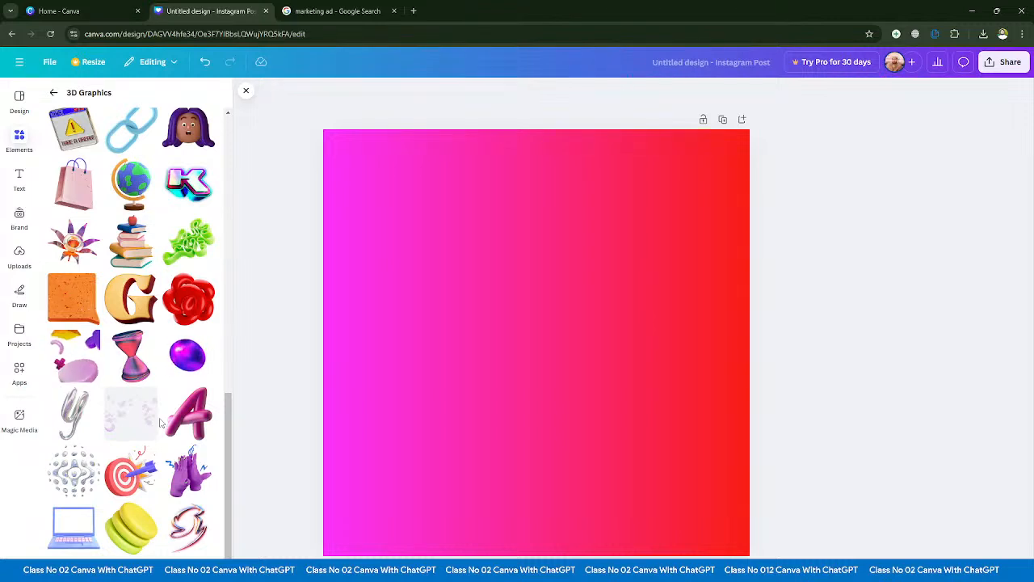
scroll(158, 420, "up", 2)
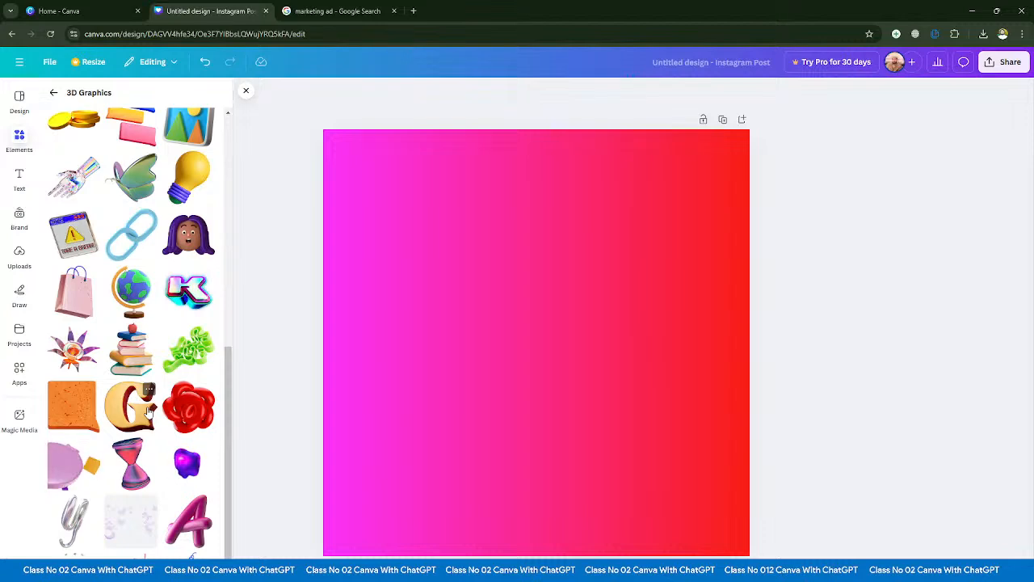
scroll(148, 412, "up", 5)
scroll(148, 412, "up", 5)
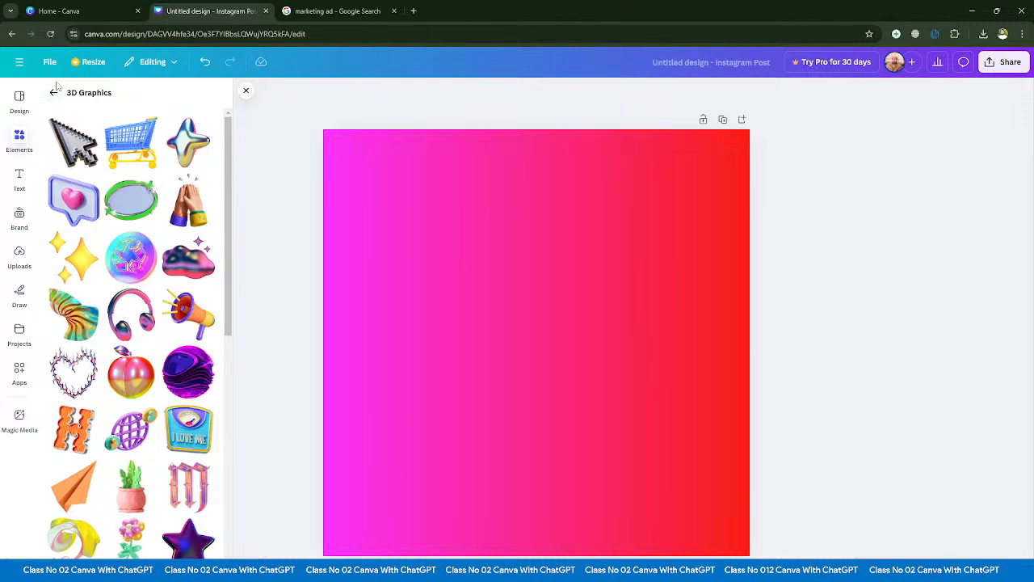
scroll(125, 363, "down", 8)
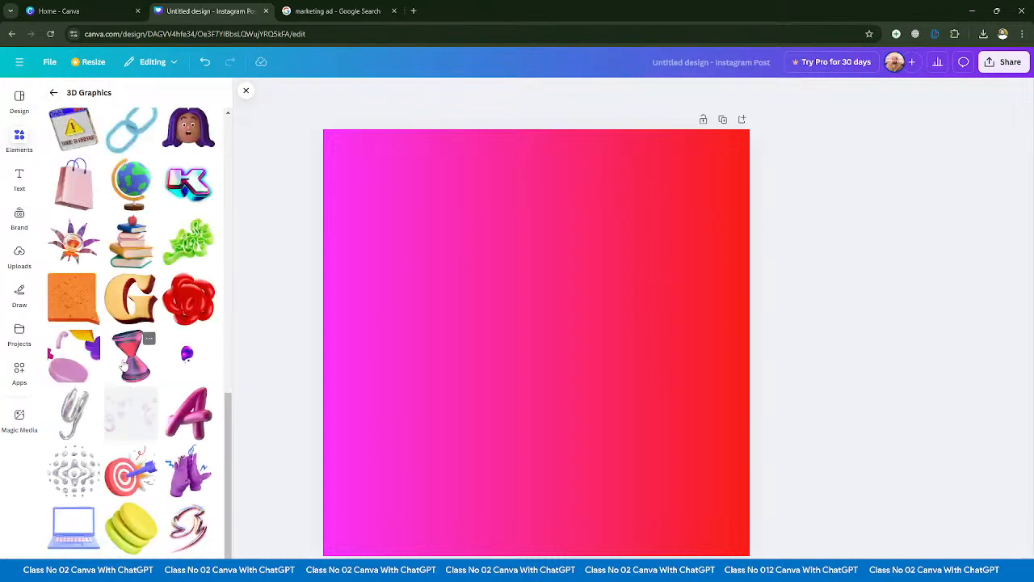
scroll(124, 365, "up", 4)
scroll(124, 365, "up", 4)
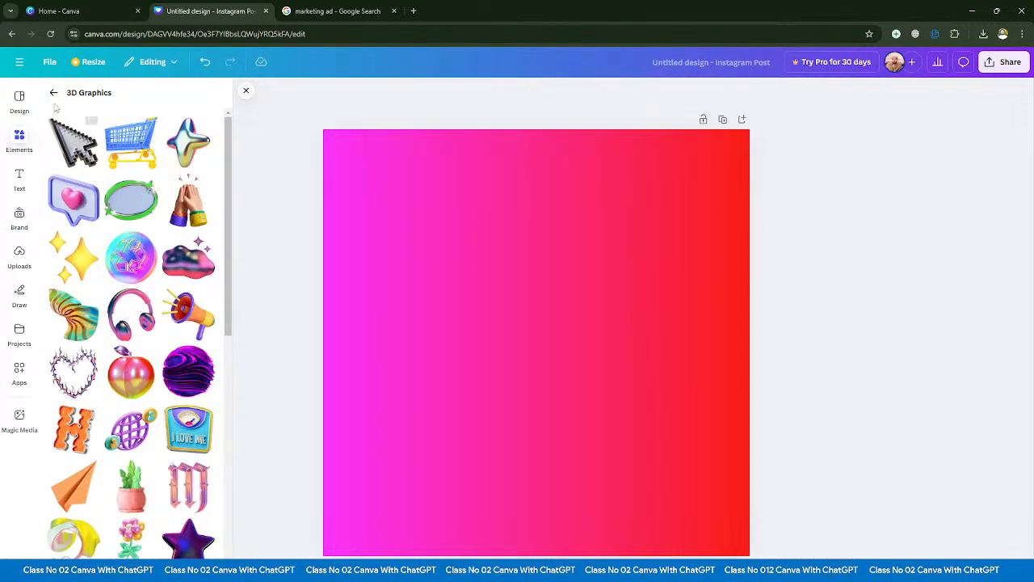
left_click(55, 94)
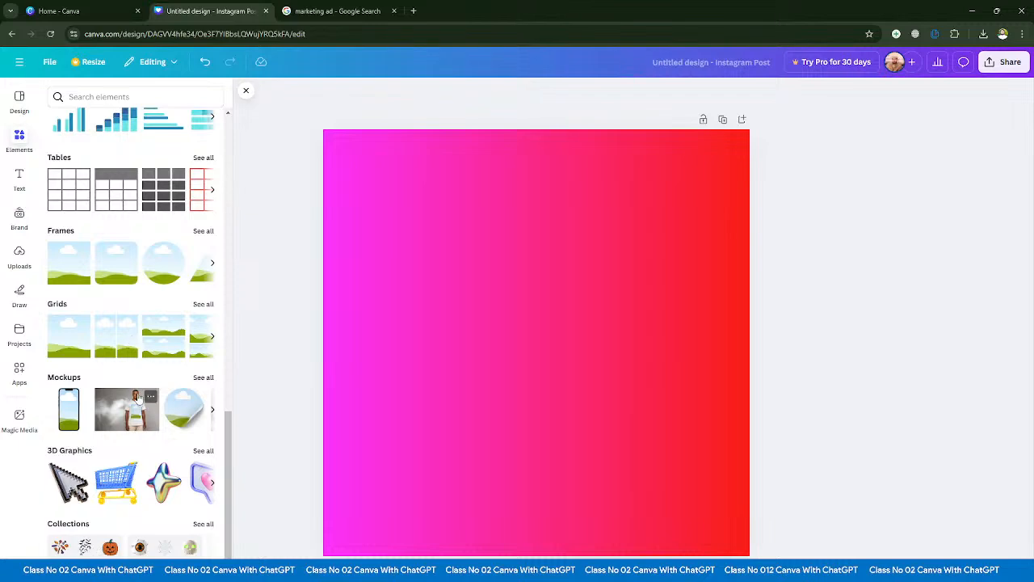
- Open the full list of graphic collections and look through the themed sets
left_click(205, 525)
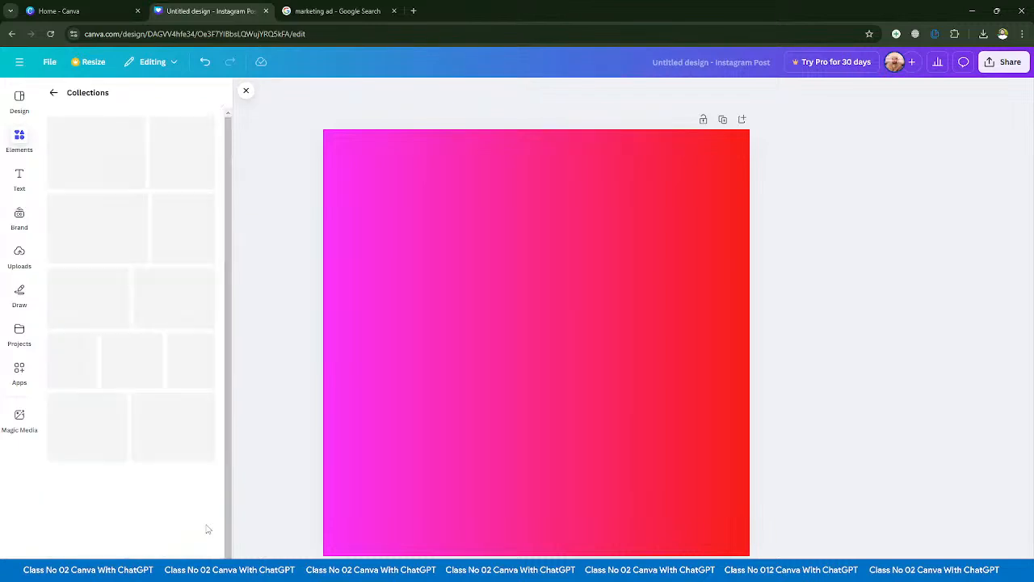
scroll(162, 303, "down", 4)
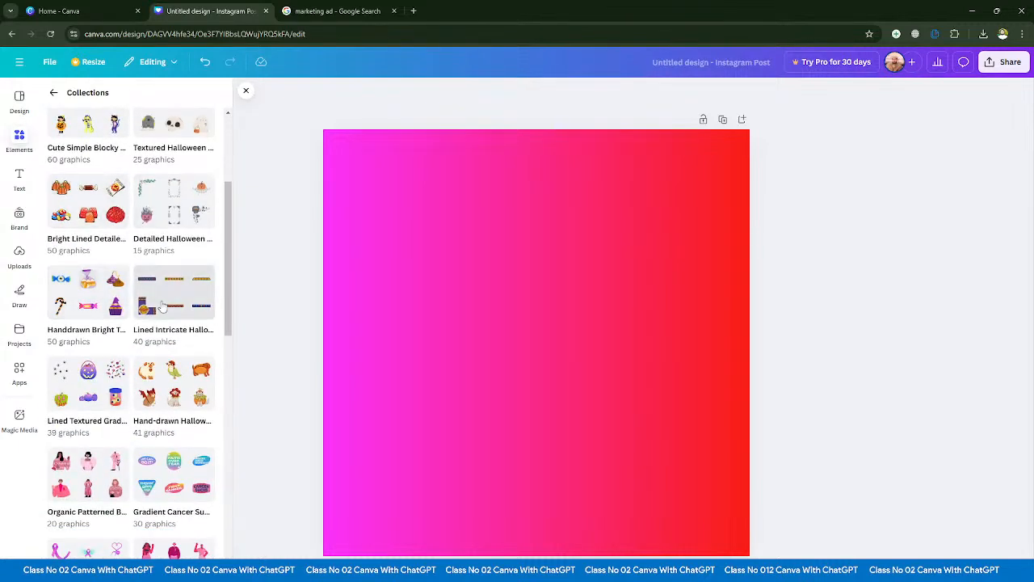
scroll(161, 306, "down", 10)
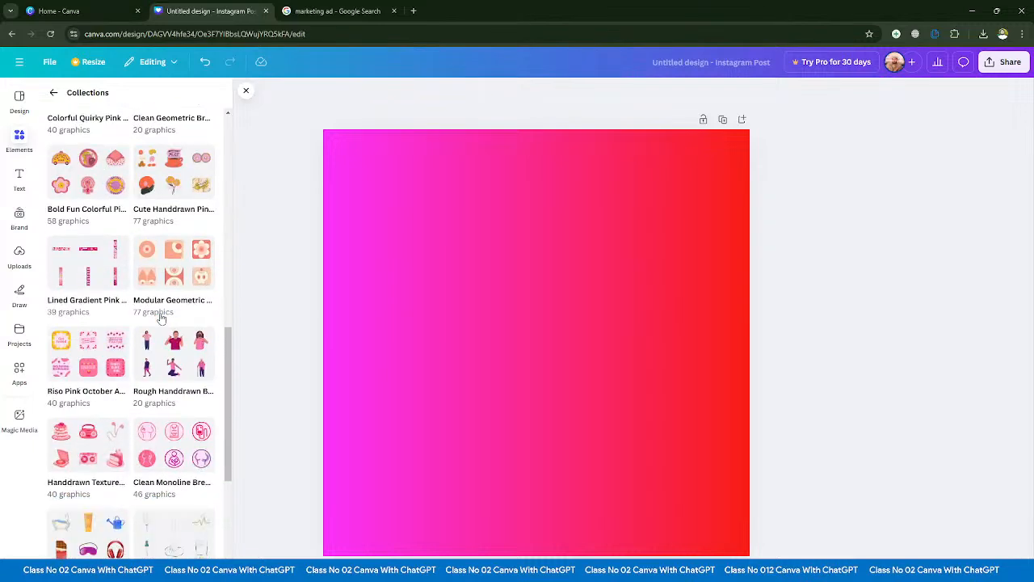
scroll(161, 347, "down", 2)
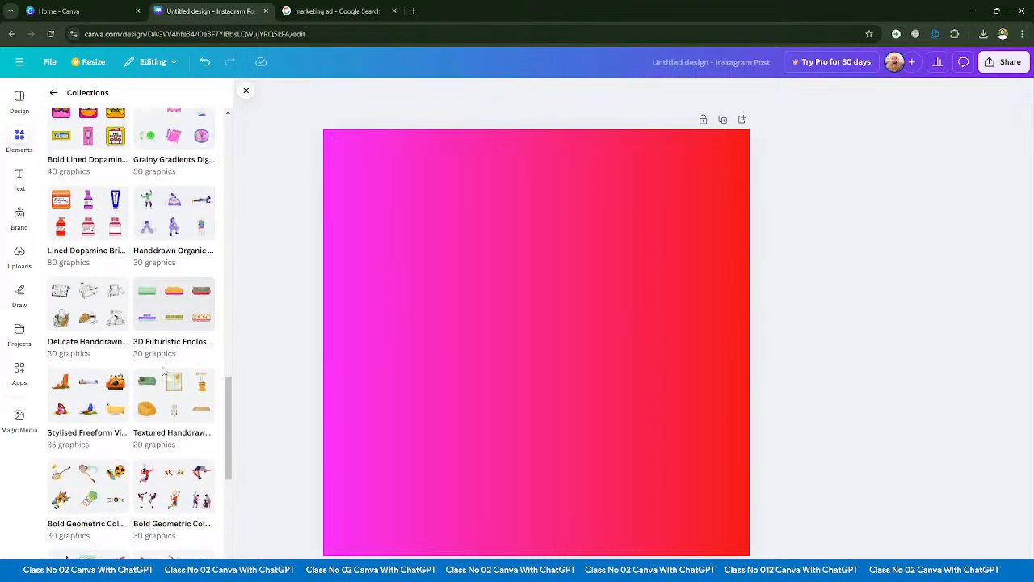
scroll(163, 371, "down", 3)
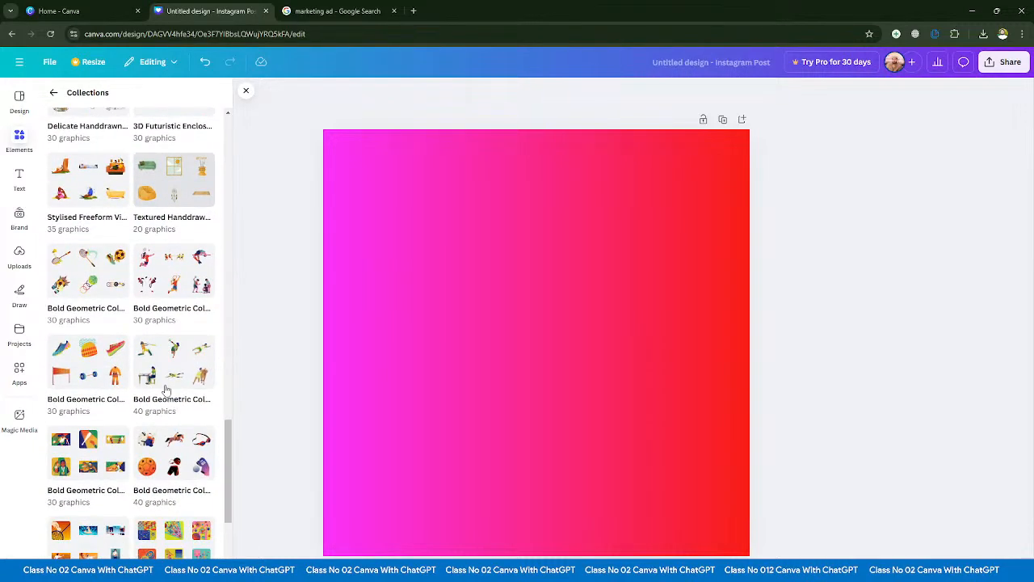
scroll(165, 391, "down", 8)
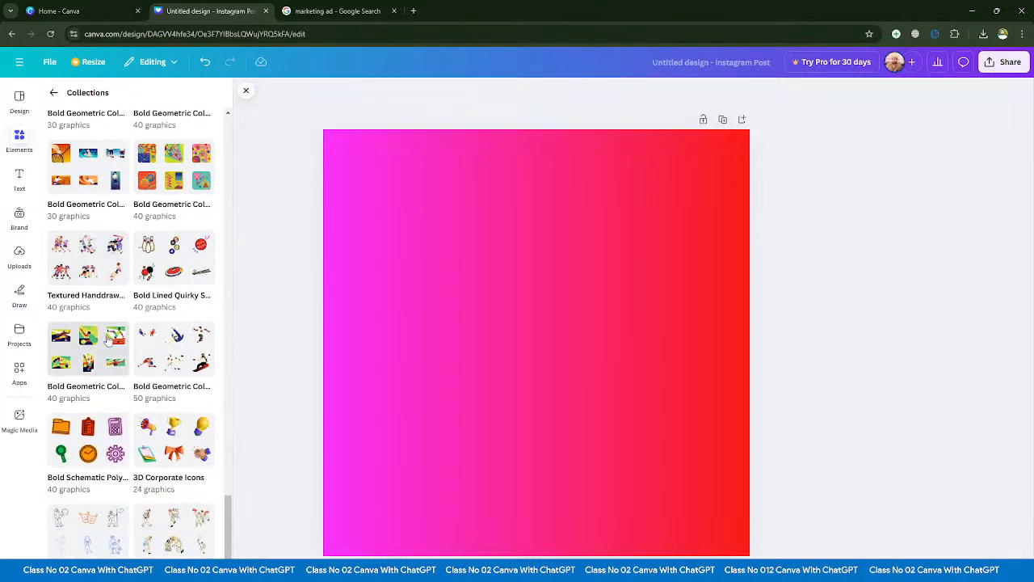
scroll(132, 303, "down", 4)
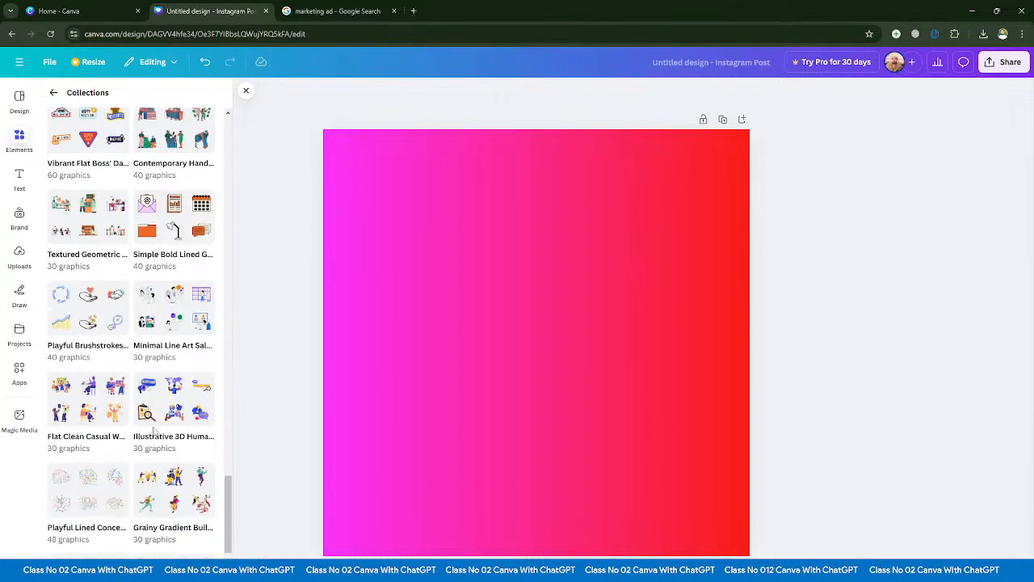
scroll(130, 412, "up", 1)
scroll(131, 412, "down", 1)
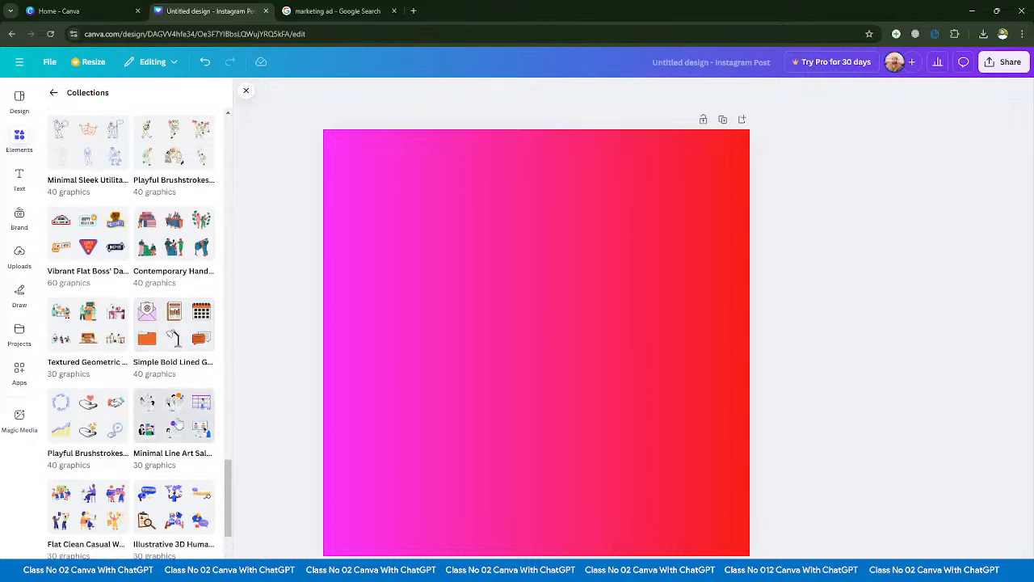
- Look through the Minimal Line Art Sales Department graphics set and return to the start of the Elements overview
left_click(200, 373)
scroll(147, 410, "down", 1)
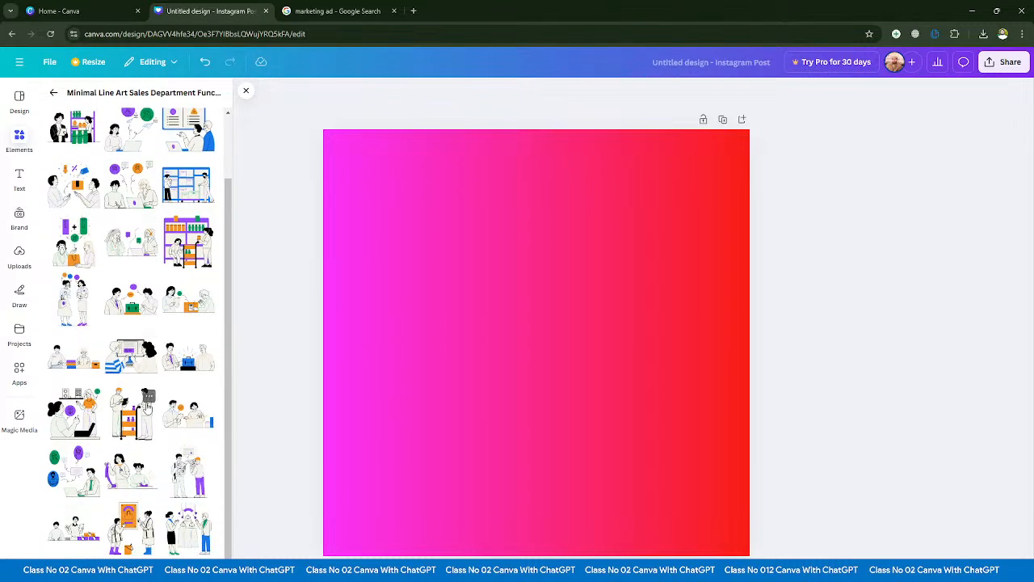
scroll(93, 485, "up", 1)
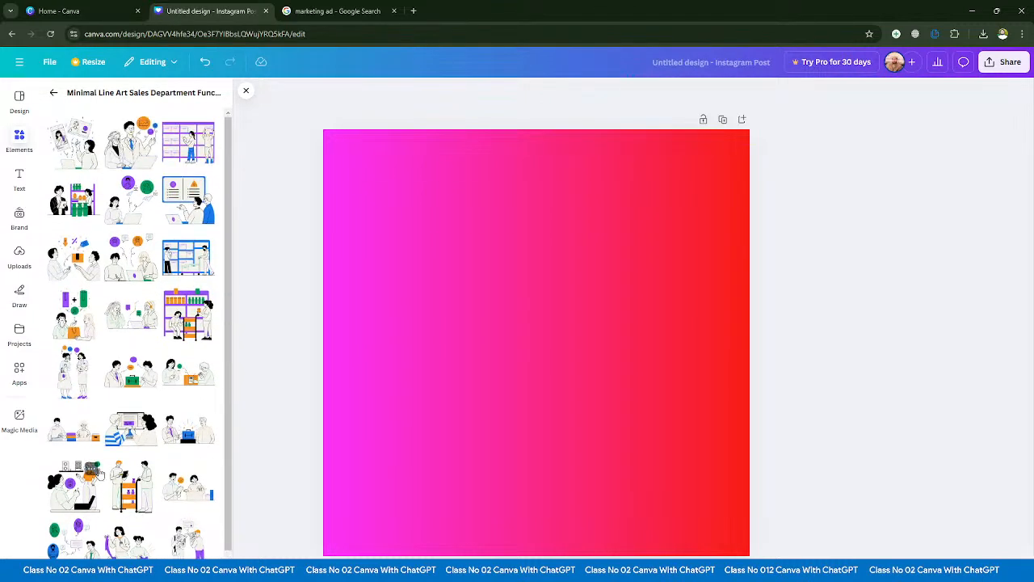
left_click(54, 93)
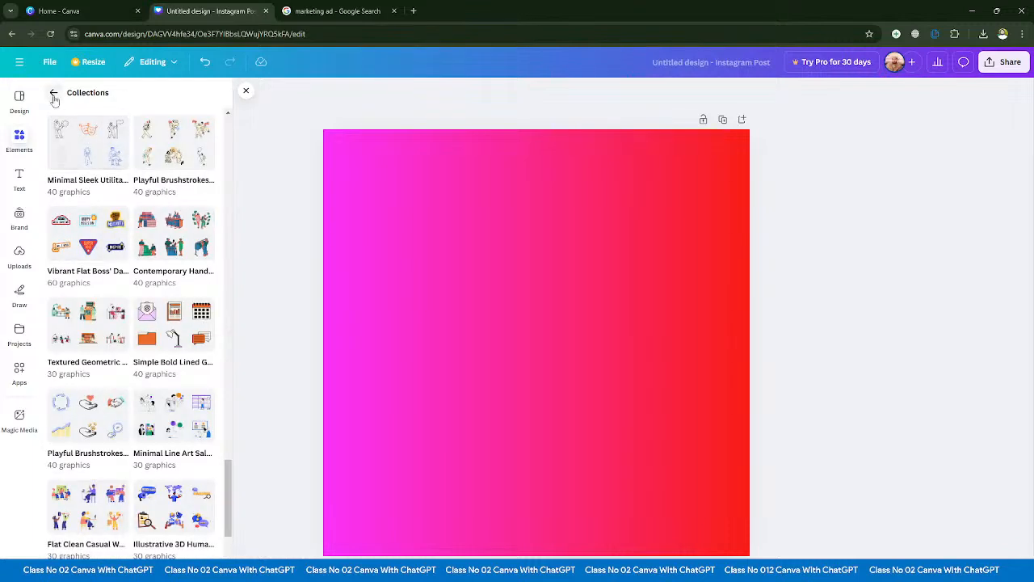
left_click(54, 95)
scroll(104, 213, "up", 10)
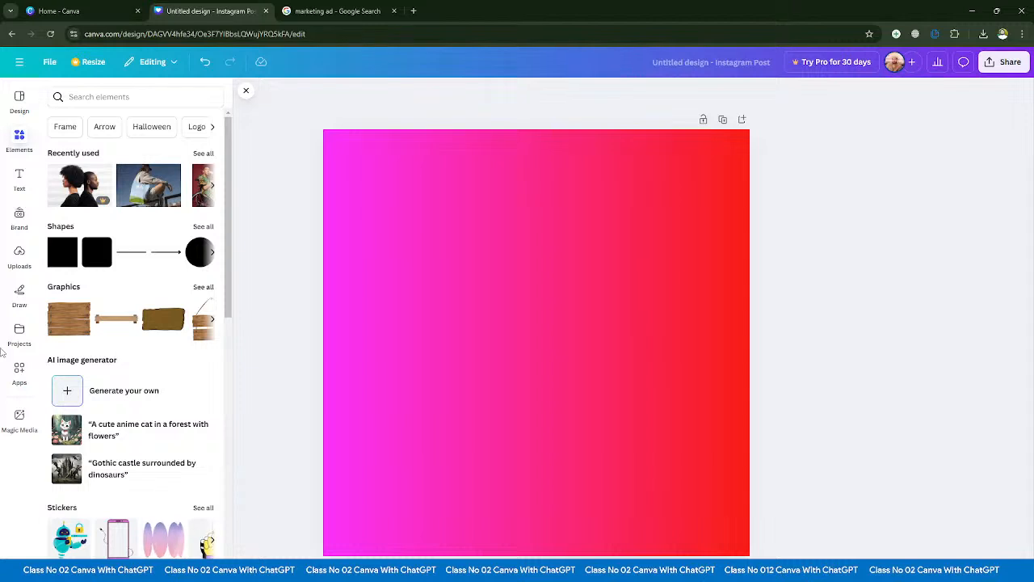
- Add a default heading text box to the page and move it near the page's upper edge
left_click(19, 178)
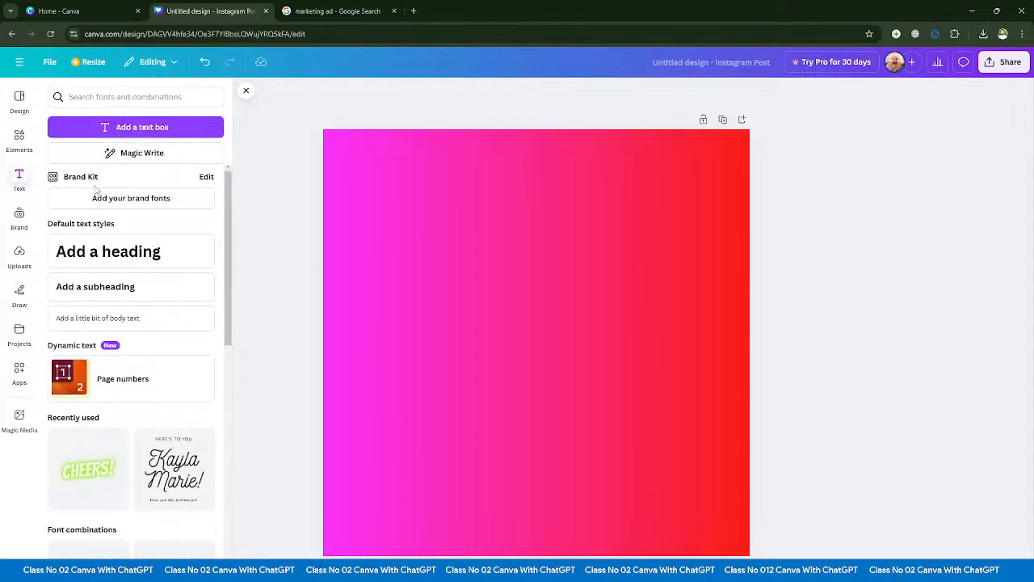
scroll(108, 252, "down", 1)
scroll(97, 226, "up", 1)
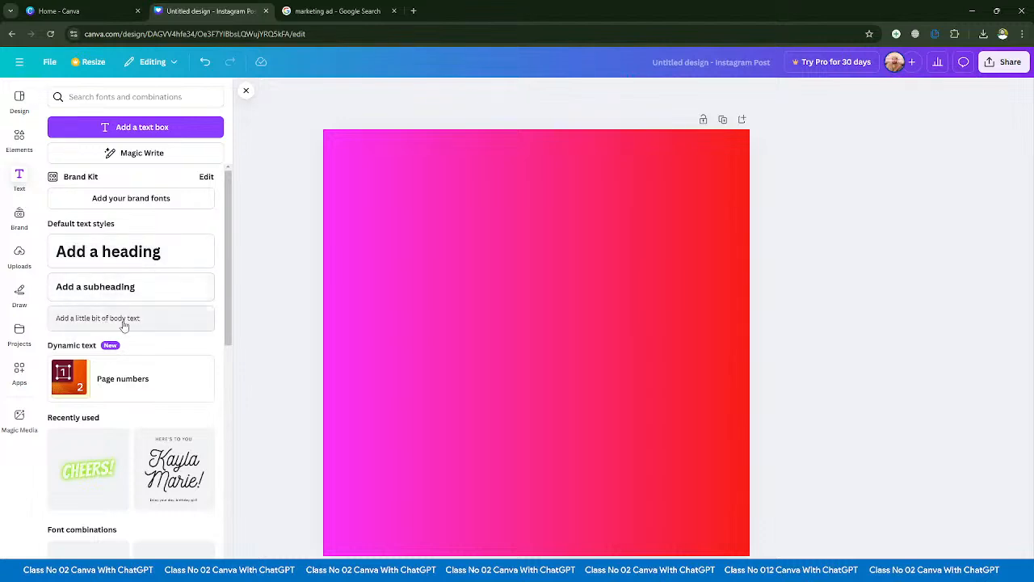
left_click(108, 252)
left_click(467, 286)
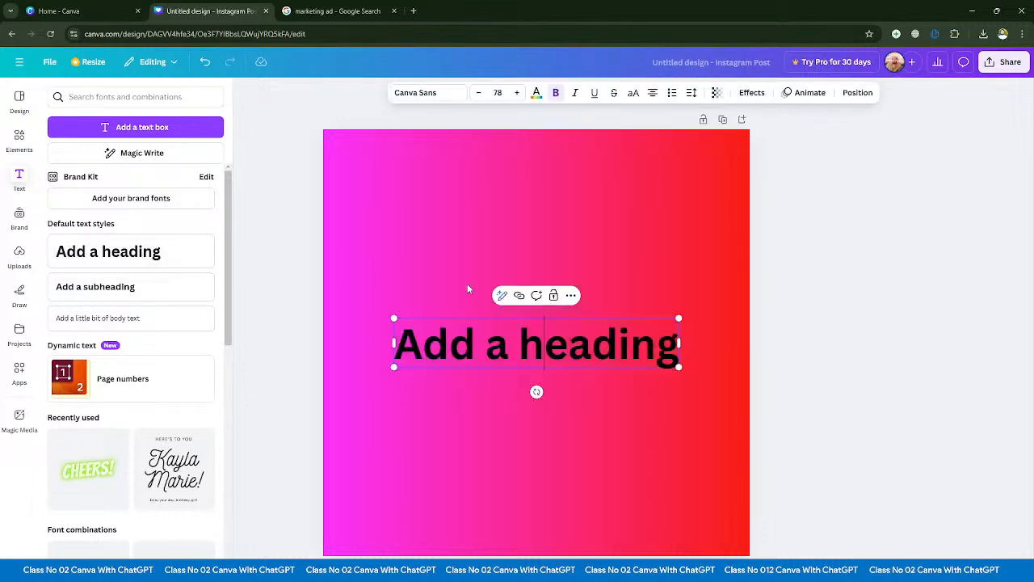
left_click(256, 289)
left_click_drag(487, 350, 478, 193)
- Add a default subheading and a line of body text, stacked directly beneath the heading
left_click(95, 286)
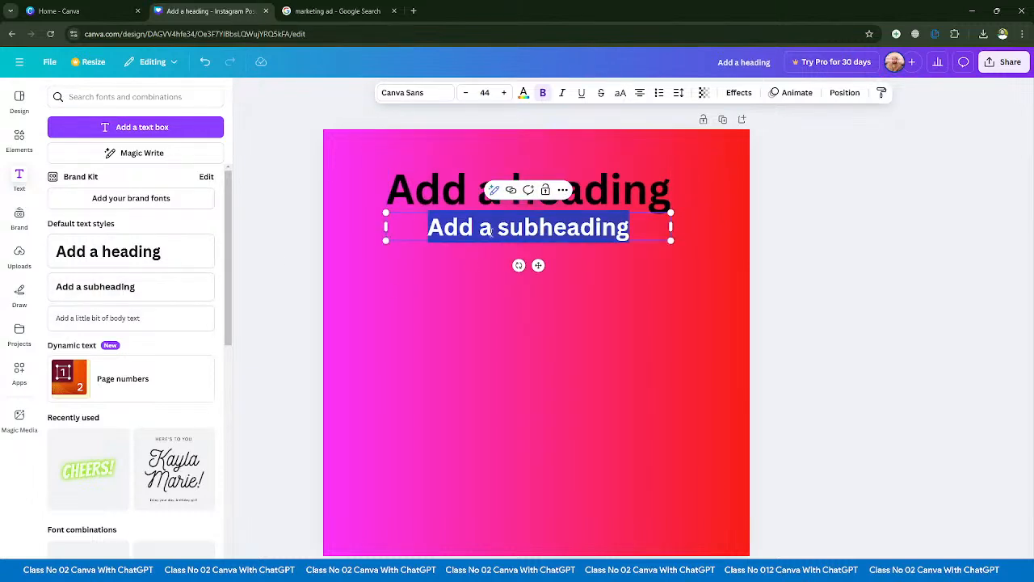
left_click(202, 320)
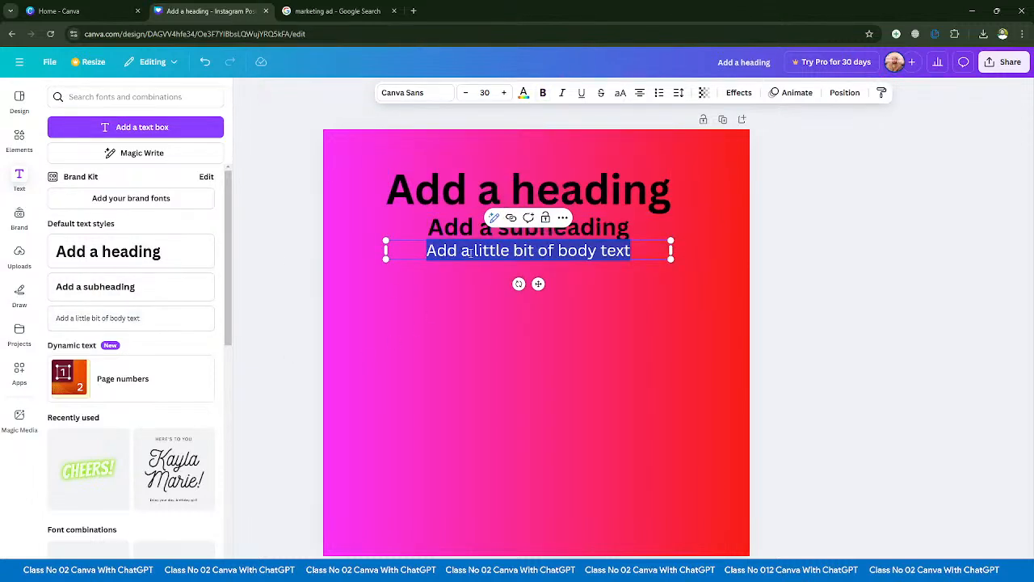
left_click_drag(549, 249, 554, 252)
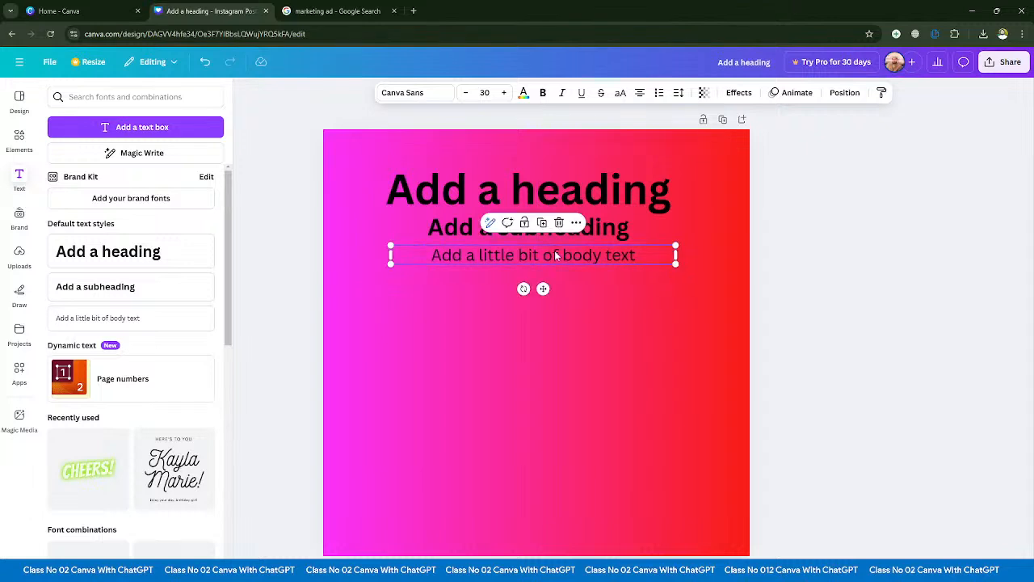
left_click(294, 288)
left_click(424, 201)
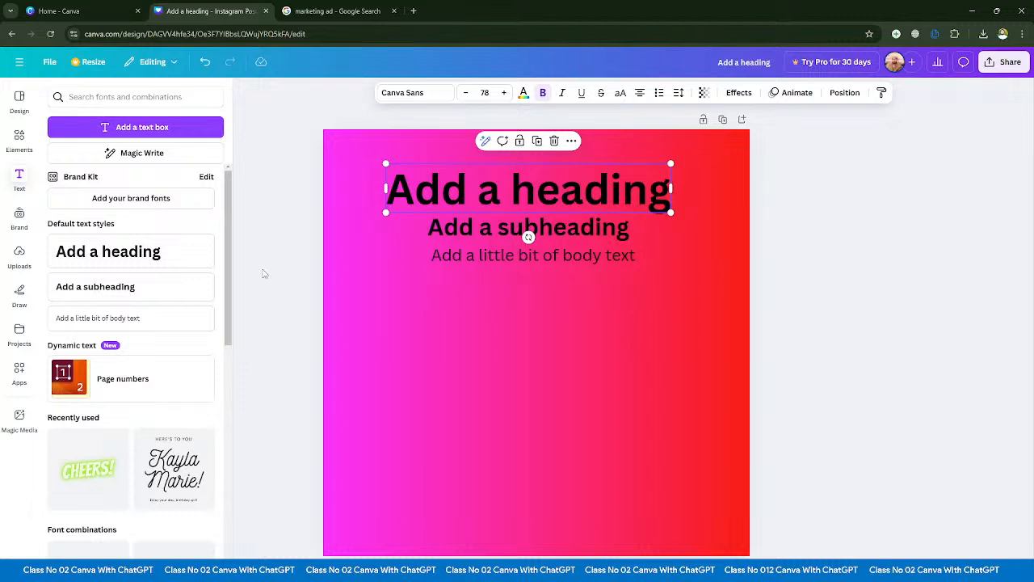
left_click_drag(292, 227, 540, 241)
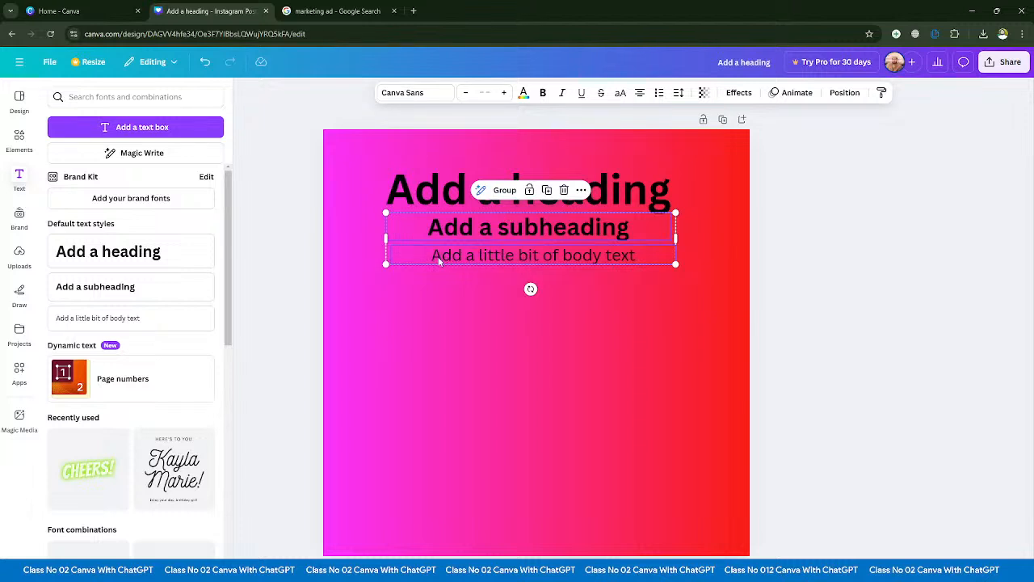
left_click(317, 259)
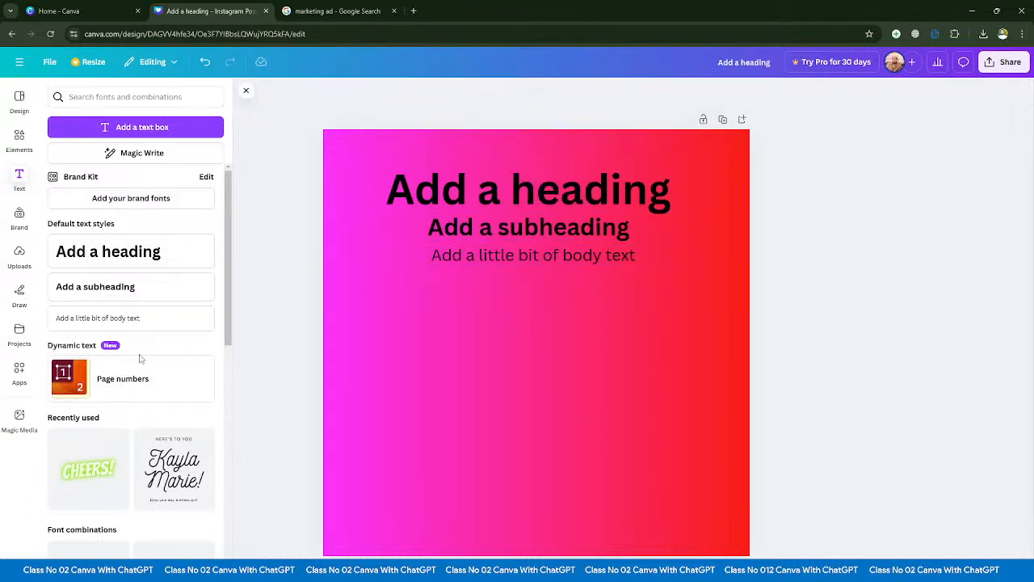
- Look through the font combinations and add the "Happy Birthday" one to the page
scroll(120, 363, "down", 5)
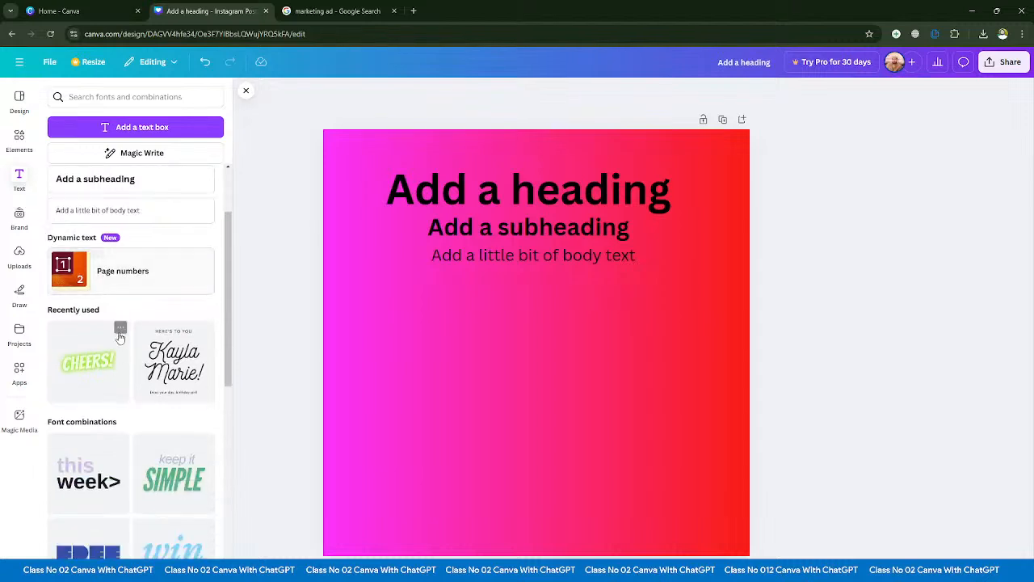
scroll(135, 295, "down", 3)
scroll(127, 358, "up", 3)
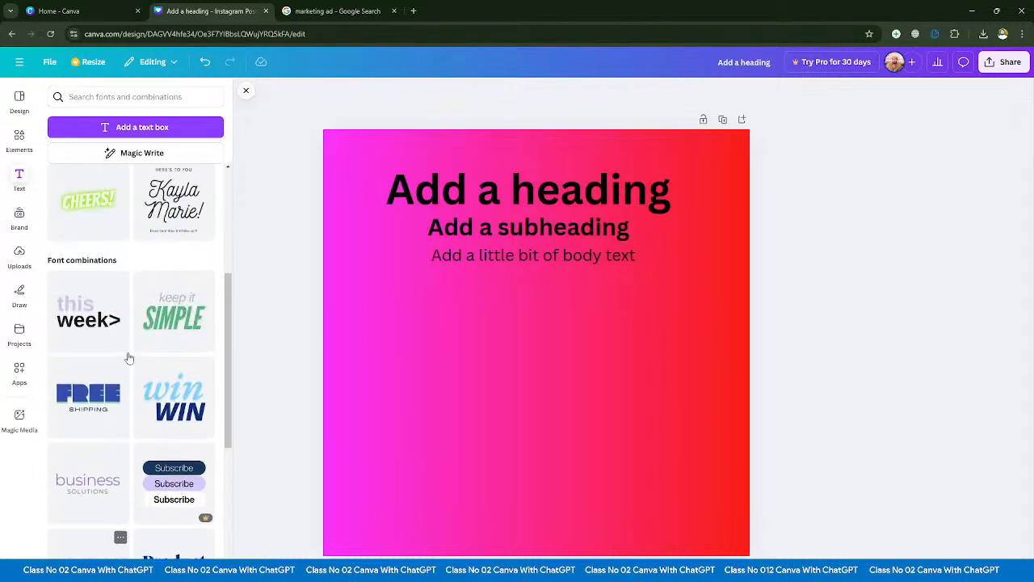
scroll(125, 364, "down", 6)
scroll(126, 364, "down", 7)
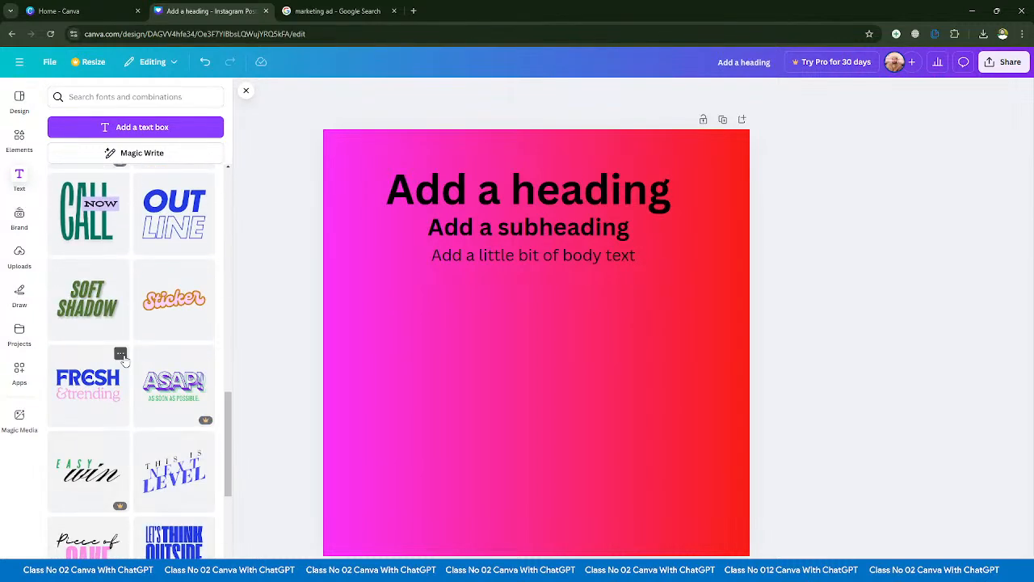
scroll(153, 327, "down", 6)
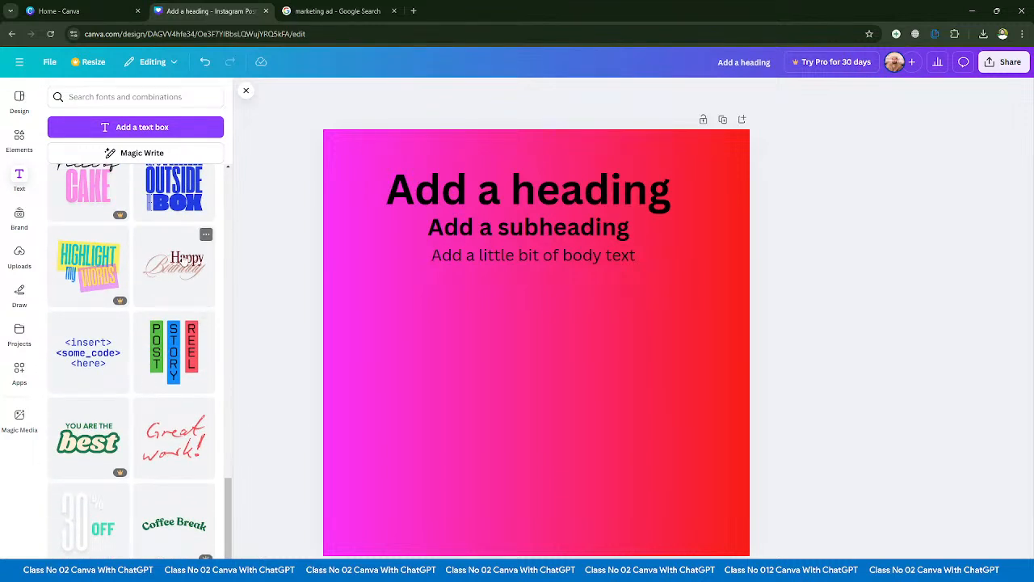
left_click(174, 265)
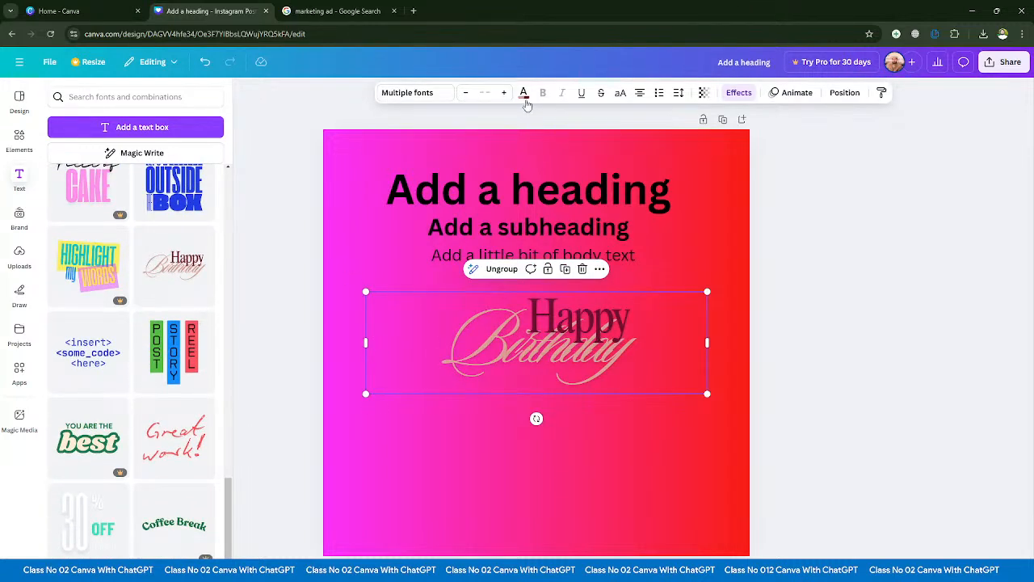
- Change the page background to solid white and move the "Happy Birthday" text group a little lower
left_click(526, 96)
left_click(525, 95)
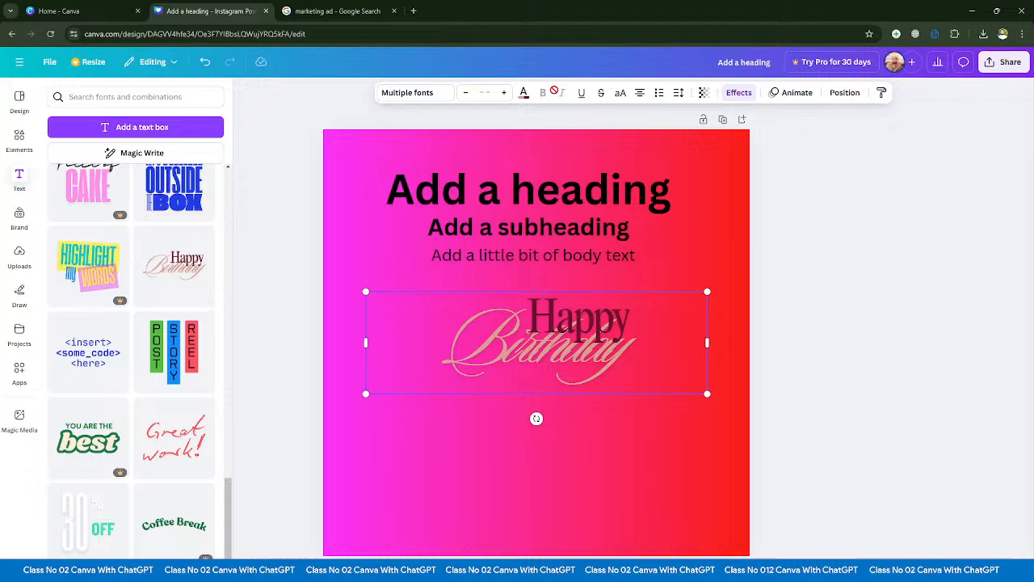
left_click(380, 167)
left_click(580, 92)
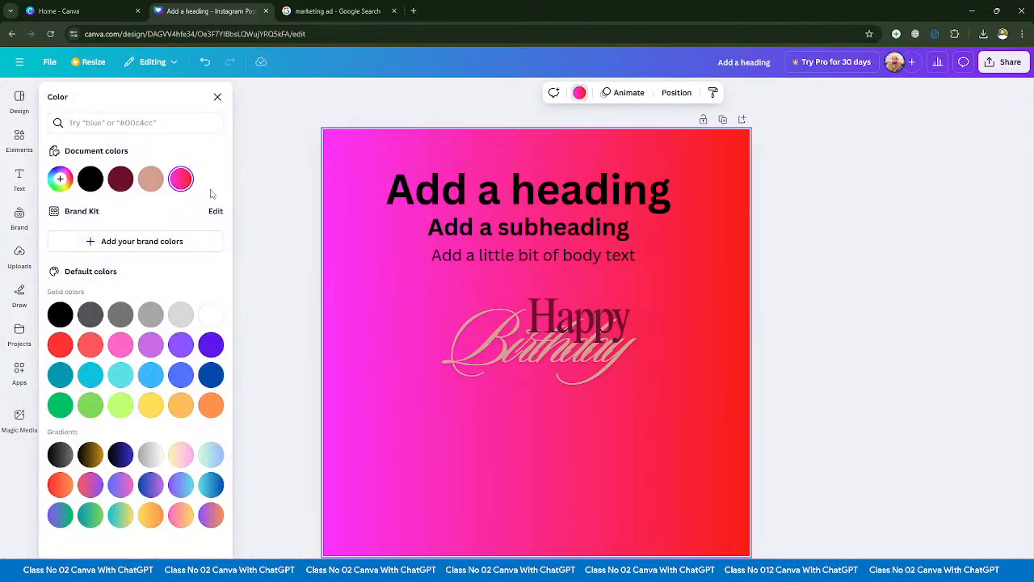
left_click(210, 313)
left_click(300, 282)
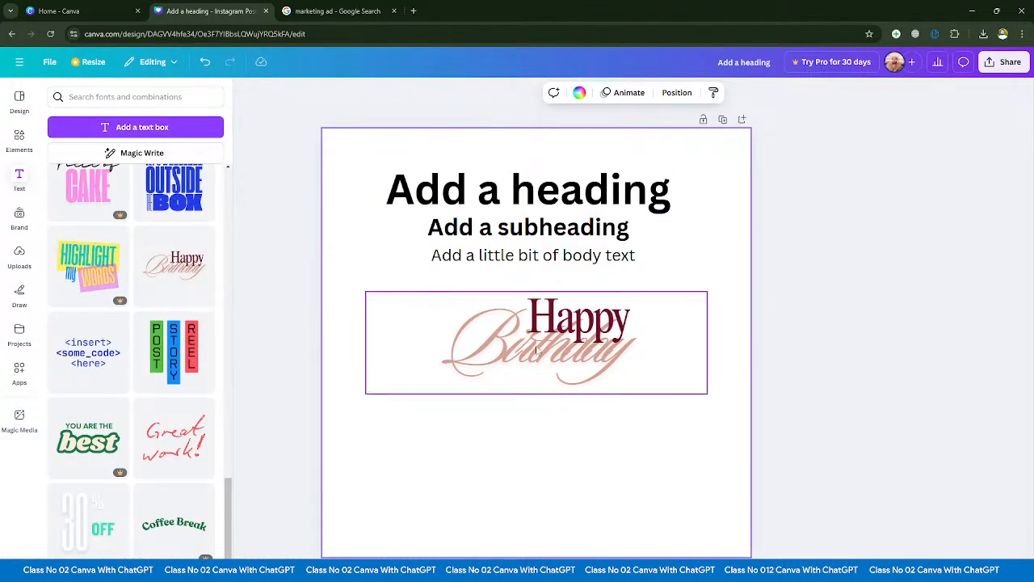
left_click_drag(536, 349, 523, 400)
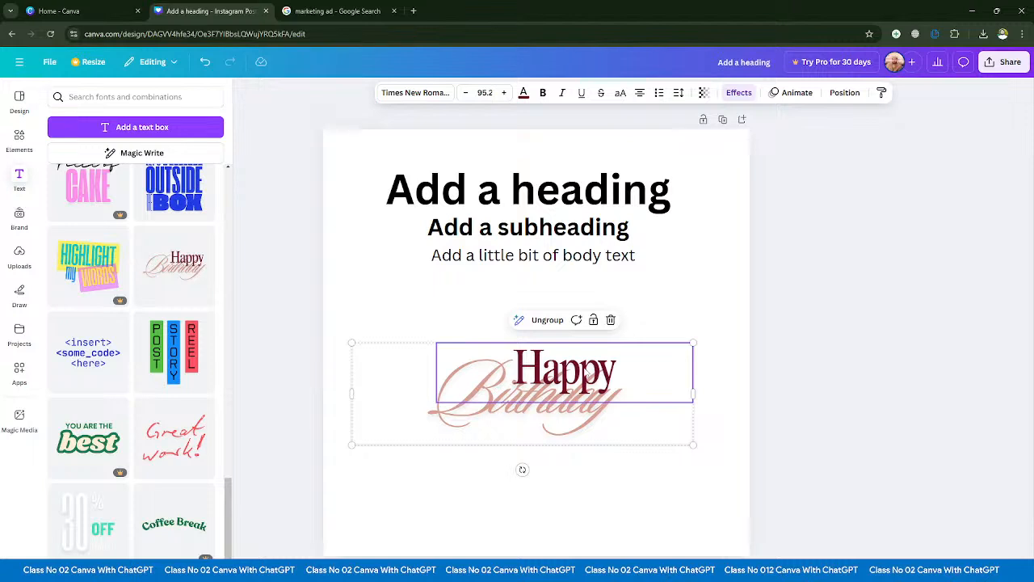
- Try replacing the word "Happy" in the birthday text group with "sadlijfasid" and undo the edit
double_click(586, 375)
type("sadlijfasid")
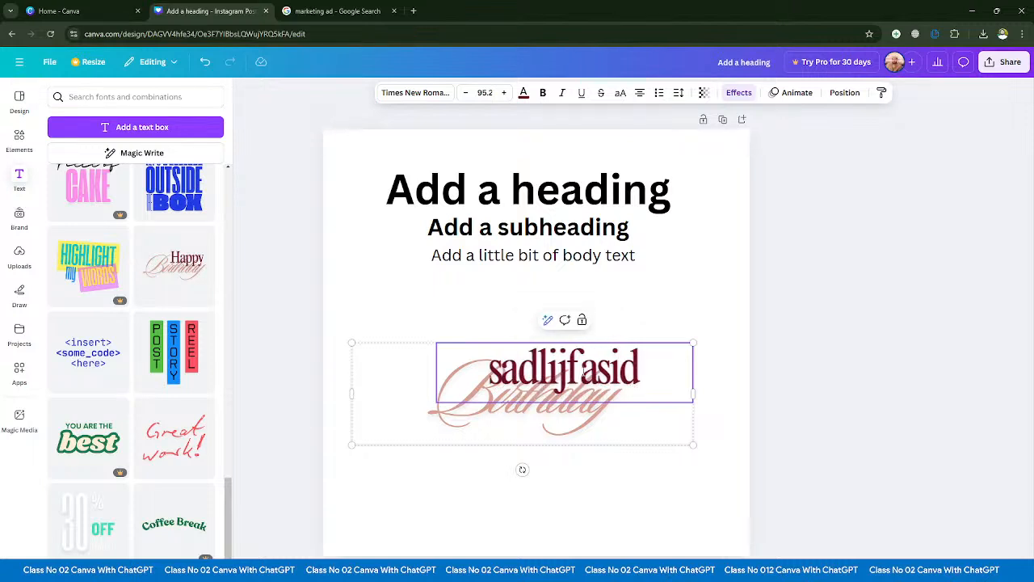
key("ctrl+z")
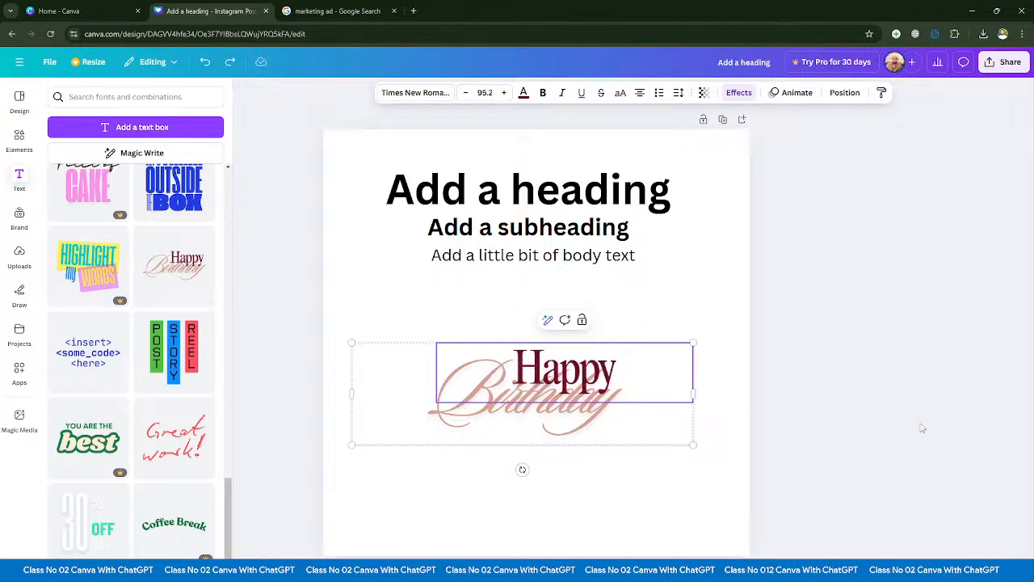
left_click(918, 427)
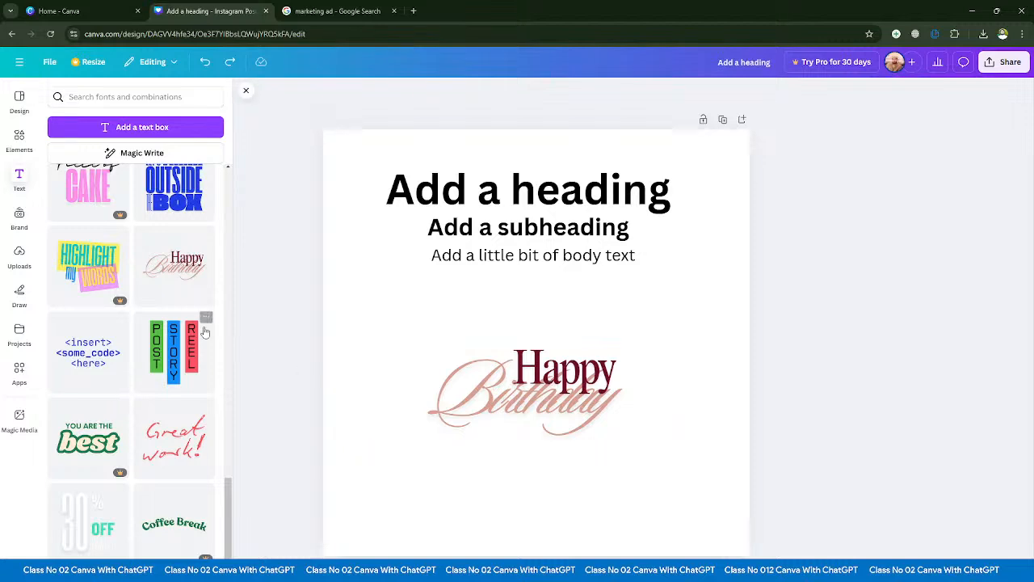
- Try to add the Pro "Coffee Break" font combination and dismiss the dialog that opens
scroll(185, 363, "down", 2)
scroll(97, 346, "down", 3)
scroll(113, 349, "up", 2)
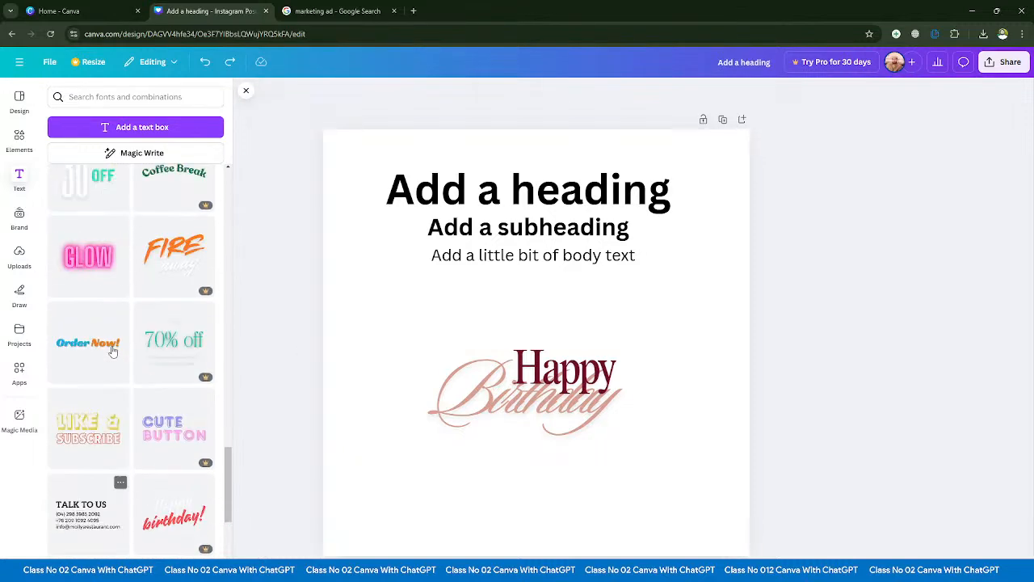
left_click(170, 288)
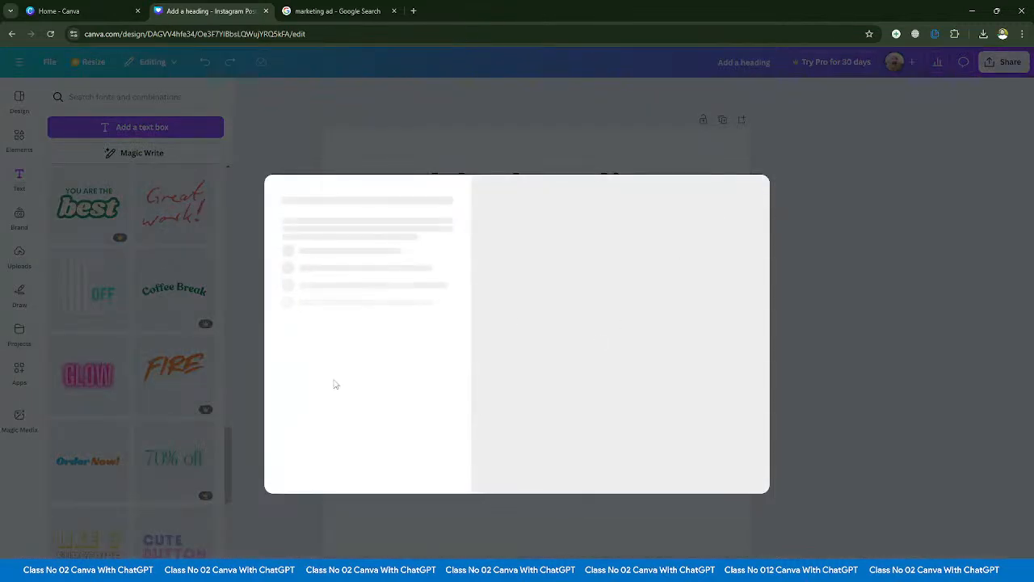
left_click(783, 184)
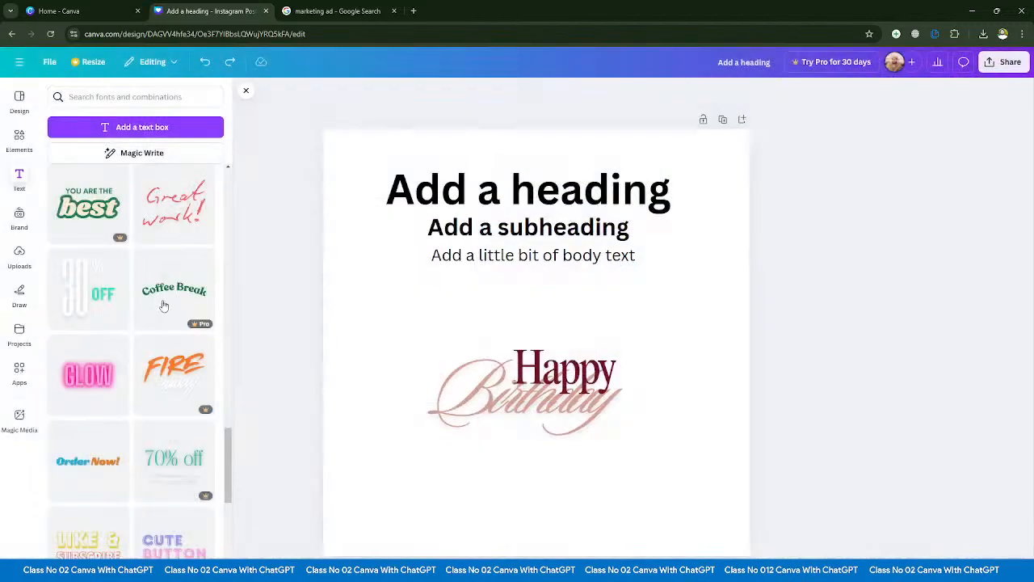
- Add the "Order Now!" font combination above the birthday text and look through the remaining font combinations
scroll(111, 342, "down", 4)
left_click(90, 203)
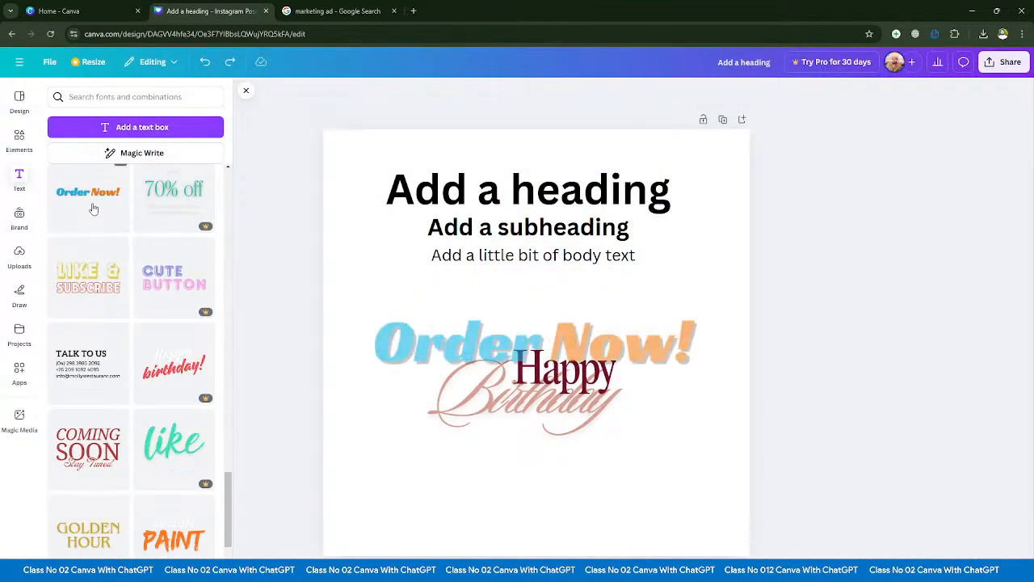
scroll(110, 377, "down", 5)
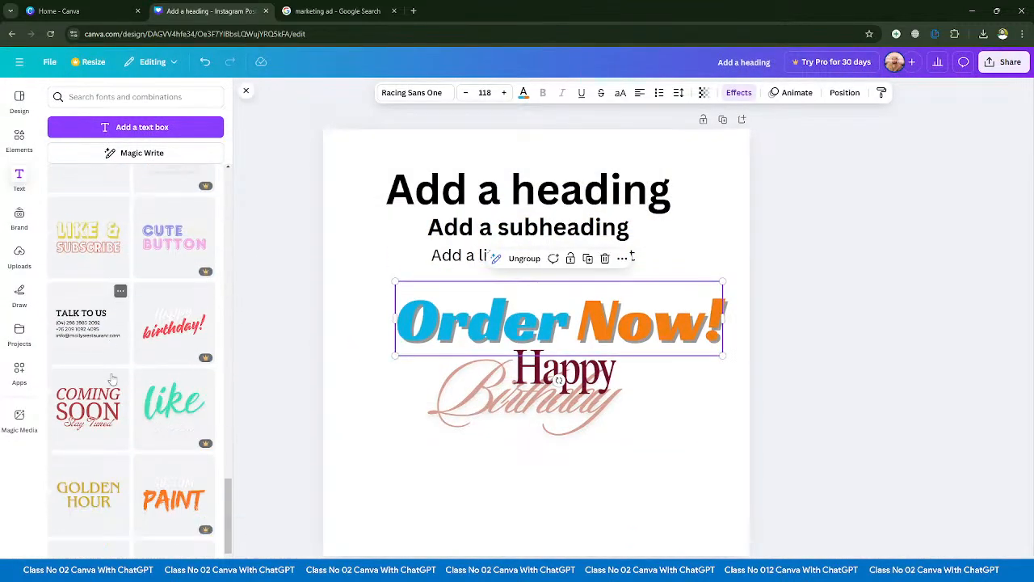
scroll(106, 396, "down", 10)
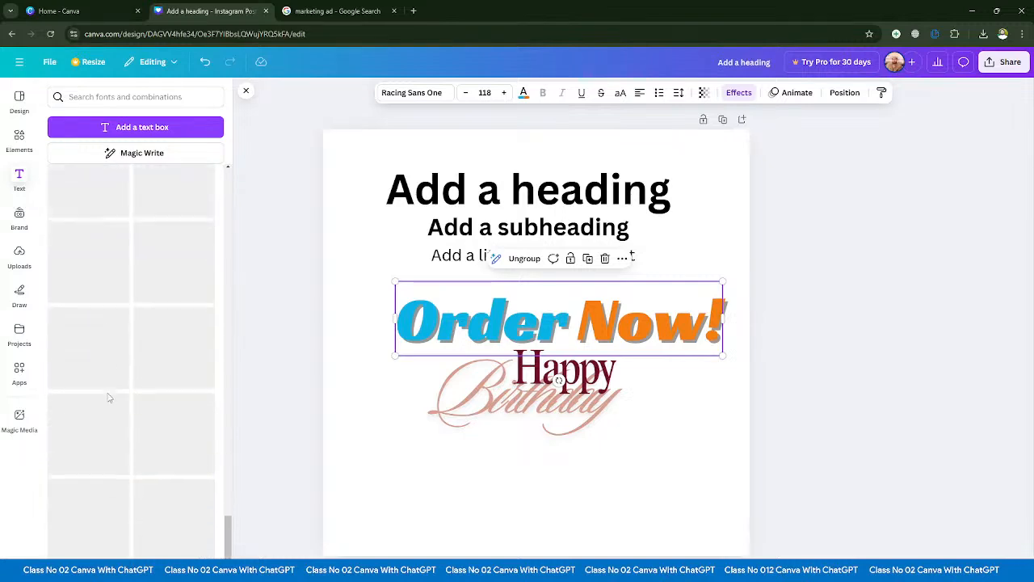
scroll(100, 435, "down", 10)
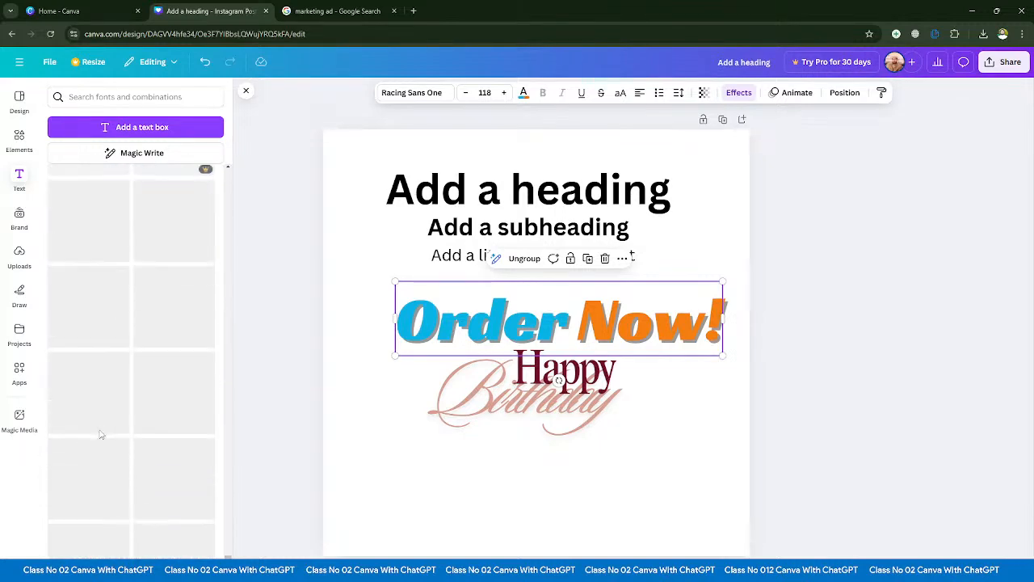
scroll(94, 453, "down", 10)
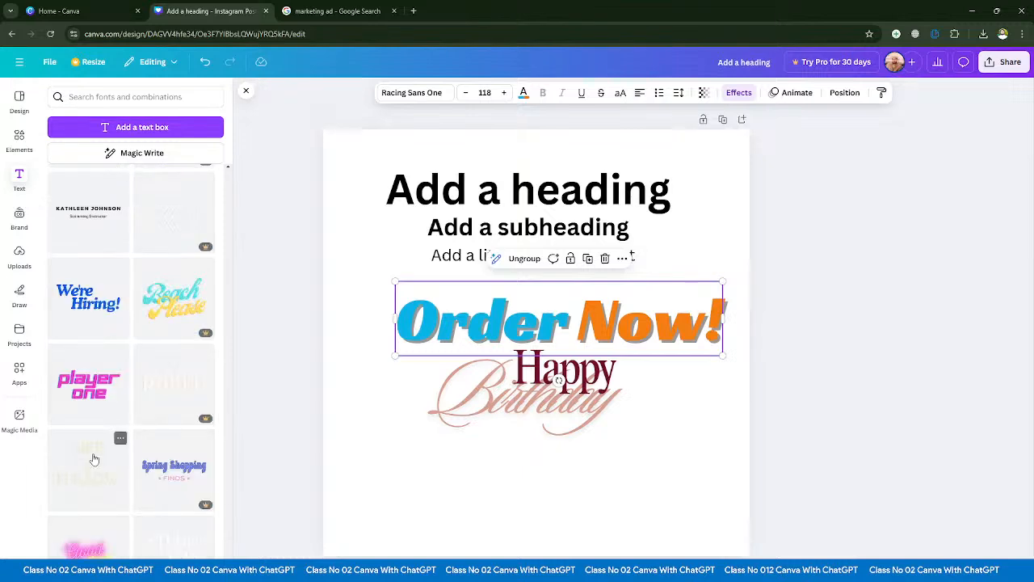
scroll(94, 452, "up", 15)
scroll(95, 322, "up", 15)
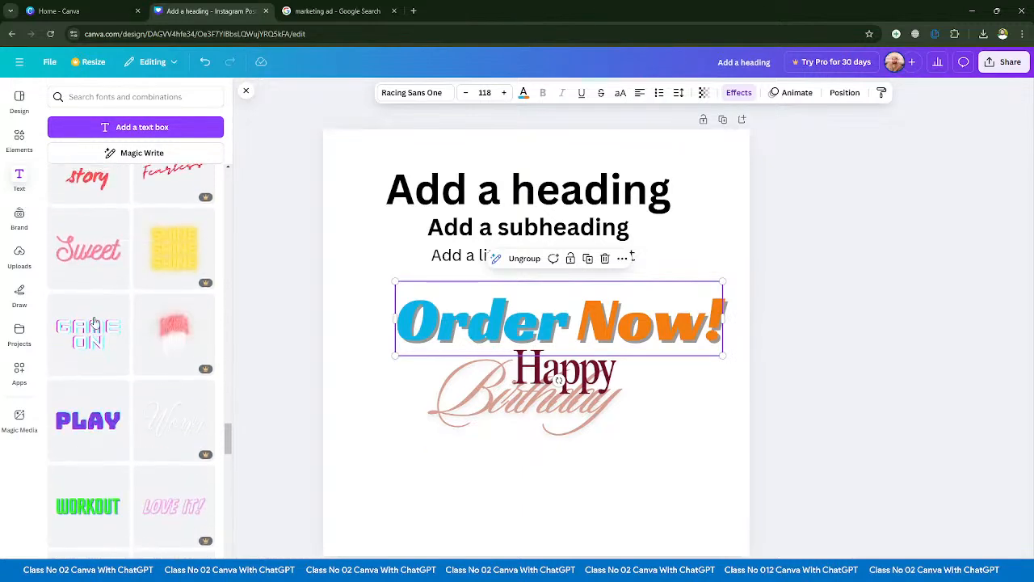
- View the Brand Kit options, and examine the images, videos and audio sections of the uploads
left_click(19, 218)
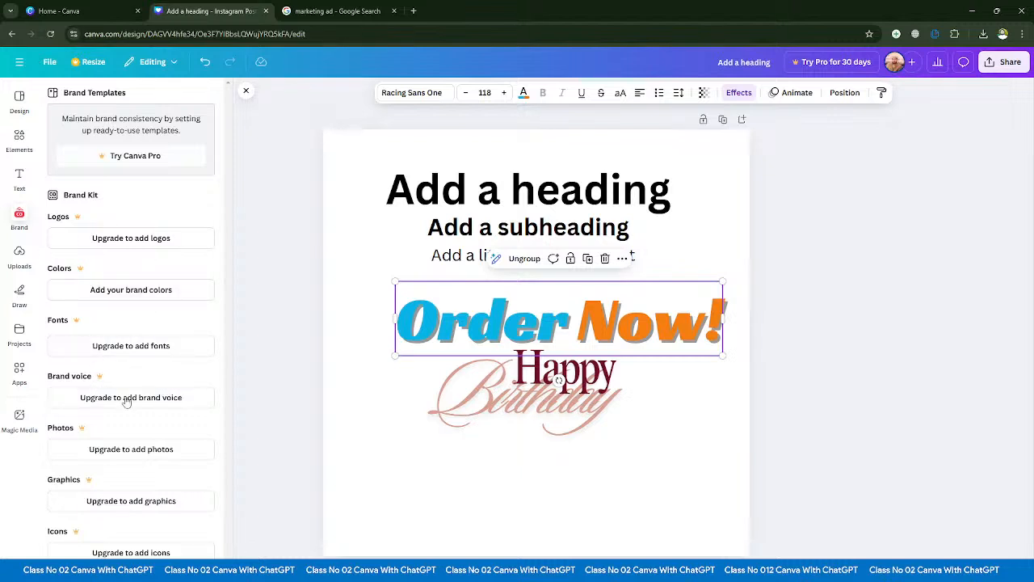
left_click(19, 257)
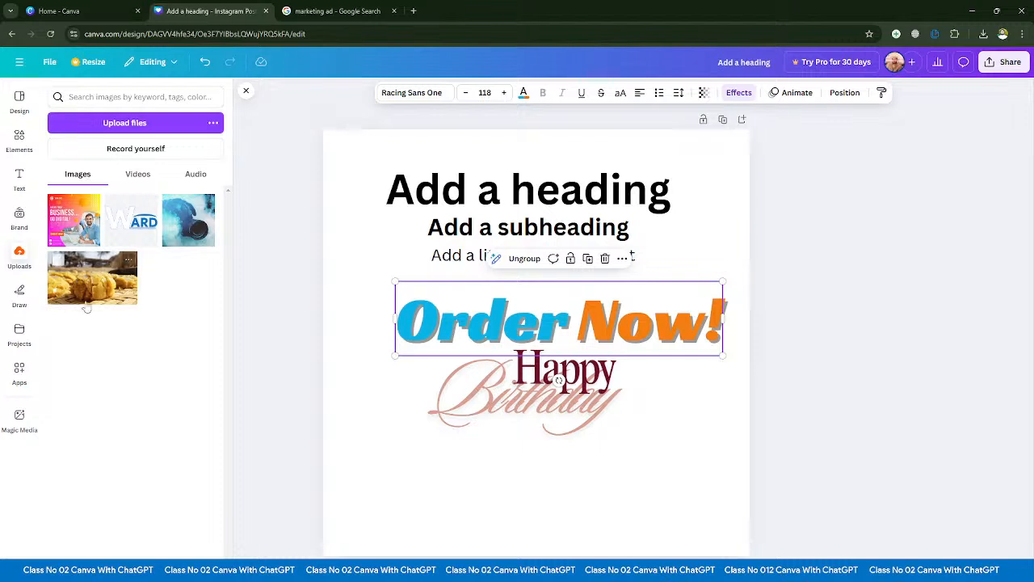
left_click(137, 180)
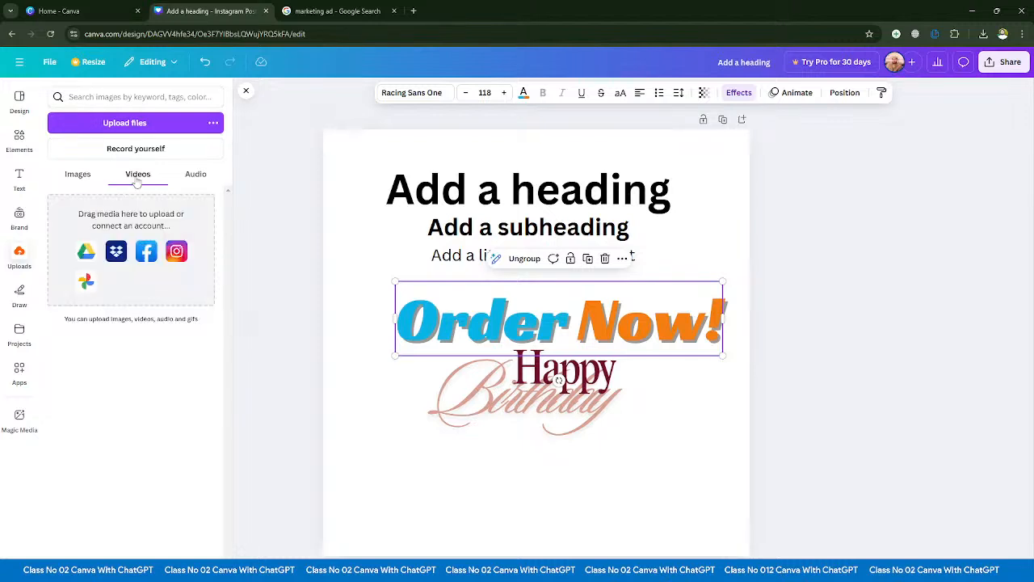
left_click(194, 176)
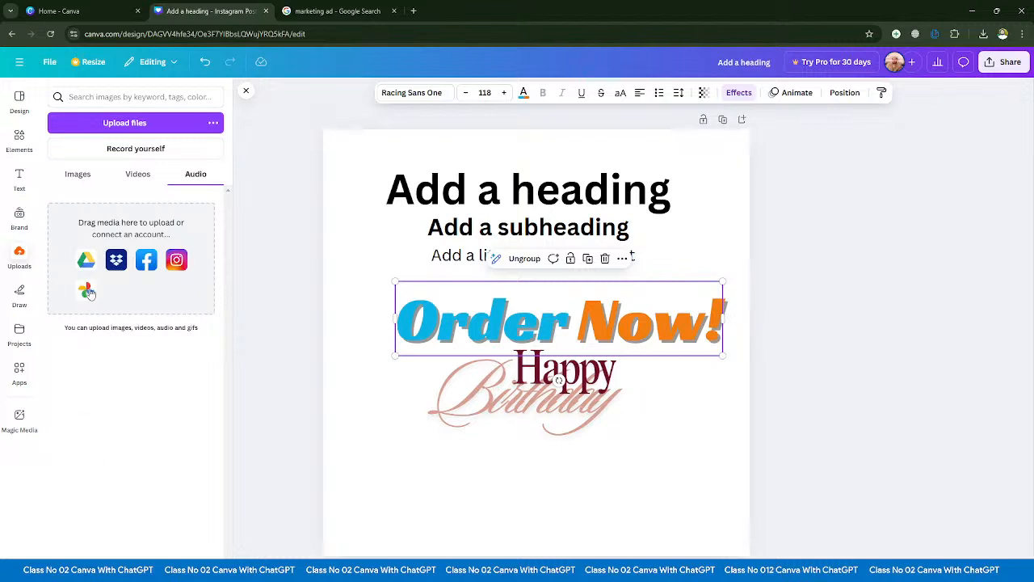
left_click(138, 176)
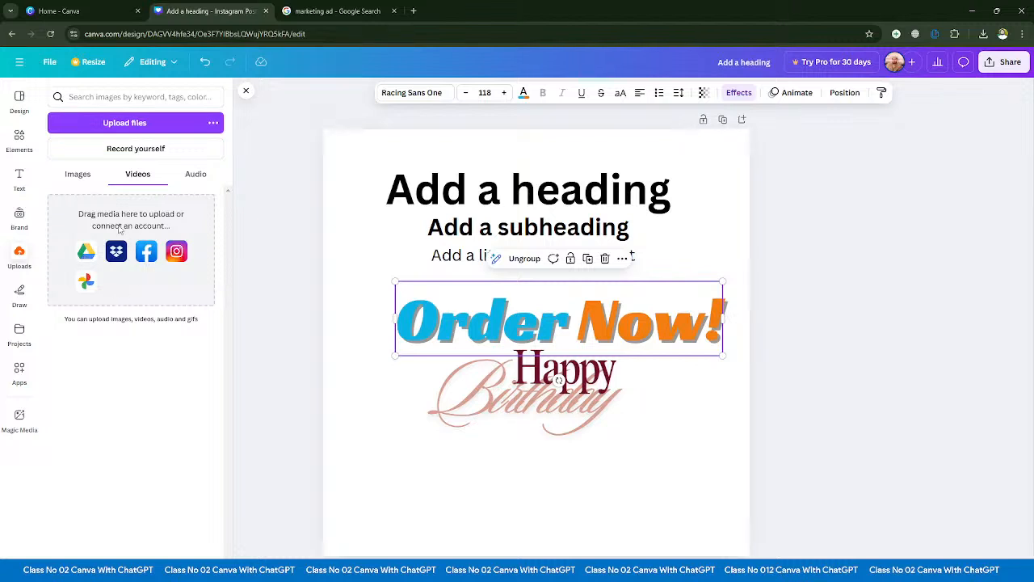
left_click(79, 175)
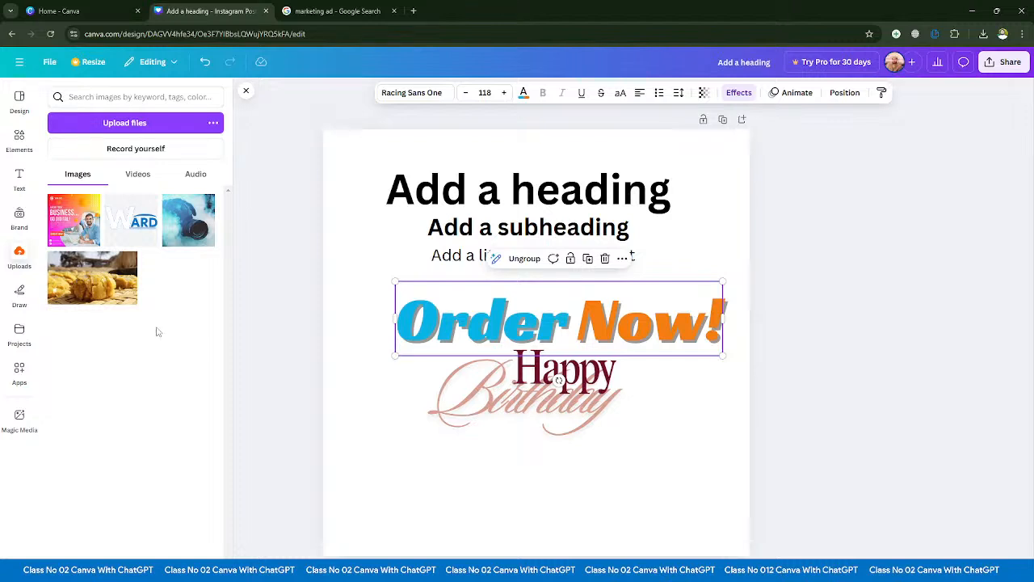
- Open the drawing tools and delete all the text from the page
left_click(19, 298)
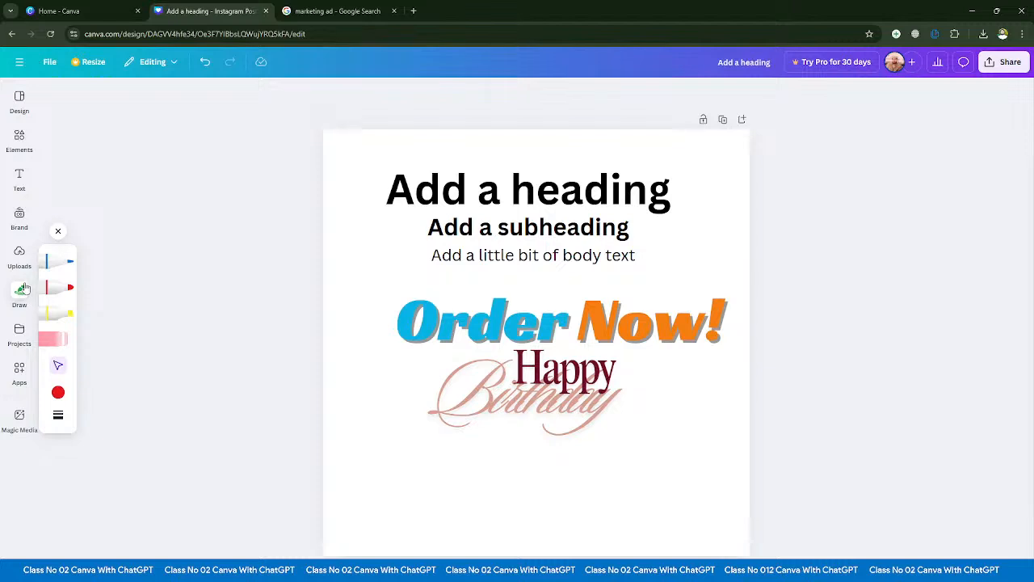
left_click_drag(282, 139, 785, 490)
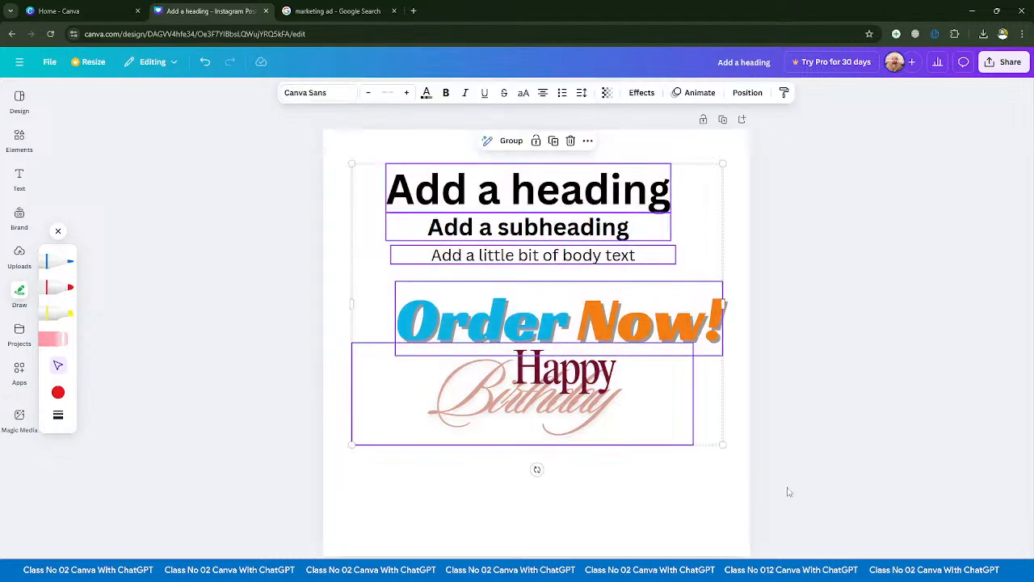
key("Delete")
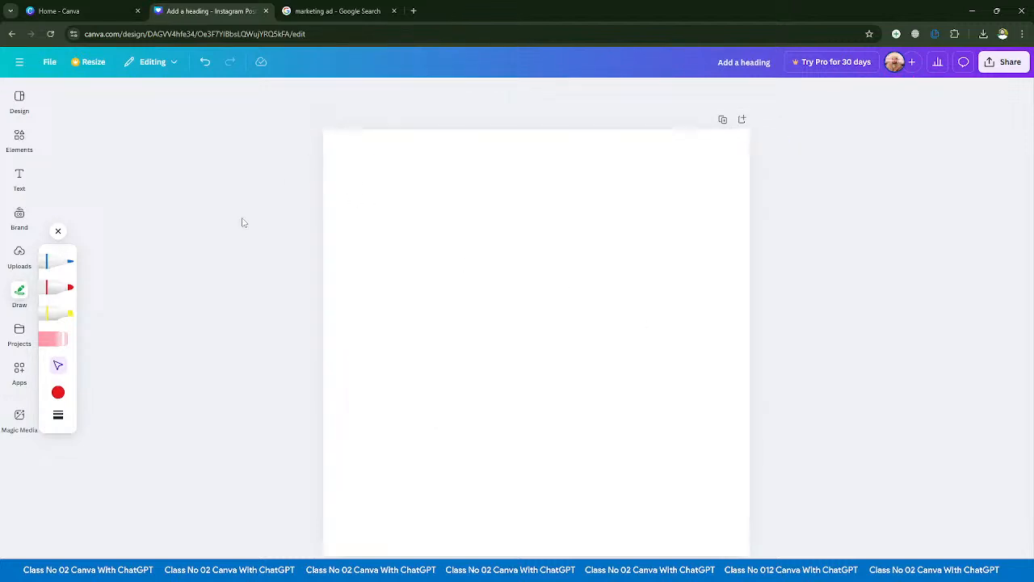
- Draw freehand figures such as "2 × 1 =" on the blank page with the blue pen, and erase all the strokes
left_click(56, 261)
mouse_move(409, 211)
left_mouse_down()
mouse_move(482, 281)
mouse_move(586, 299)
left_mouse_up()
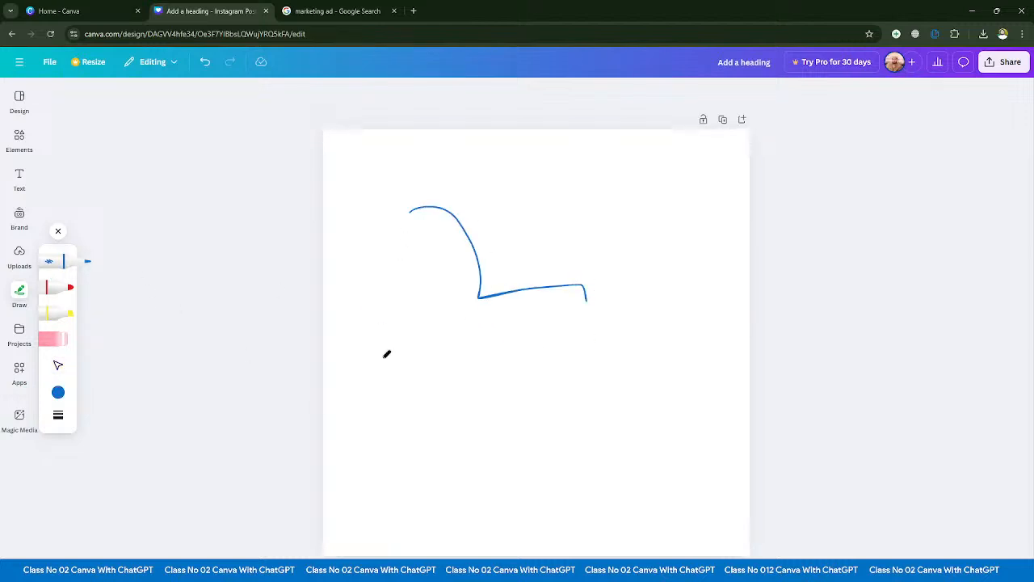
mouse_move(404, 380)
left_mouse_down()
mouse_move(436, 421)
mouse_move(433, 345)
mouse_move(449, 342)
mouse_move(518, 360)
mouse_move(561, 425)
left_mouse_up()
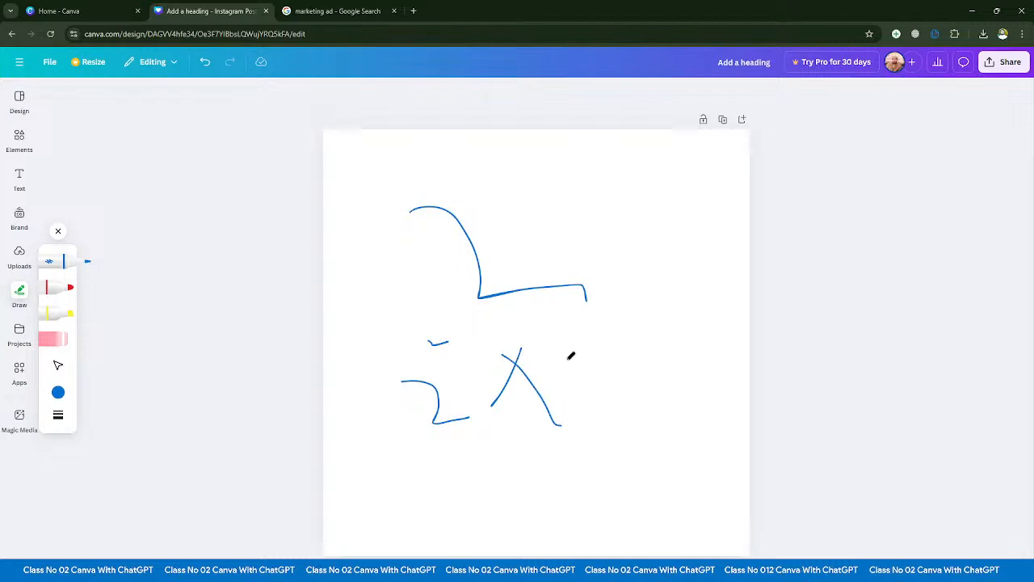
mouse_move(573, 318)
left_mouse_down()
mouse_move(600, 386)
mouse_move(602, 428)
left_mouse_up()
left_click_drag(648, 367, 723, 346)
left_click_drag(643, 345, 738, 327)
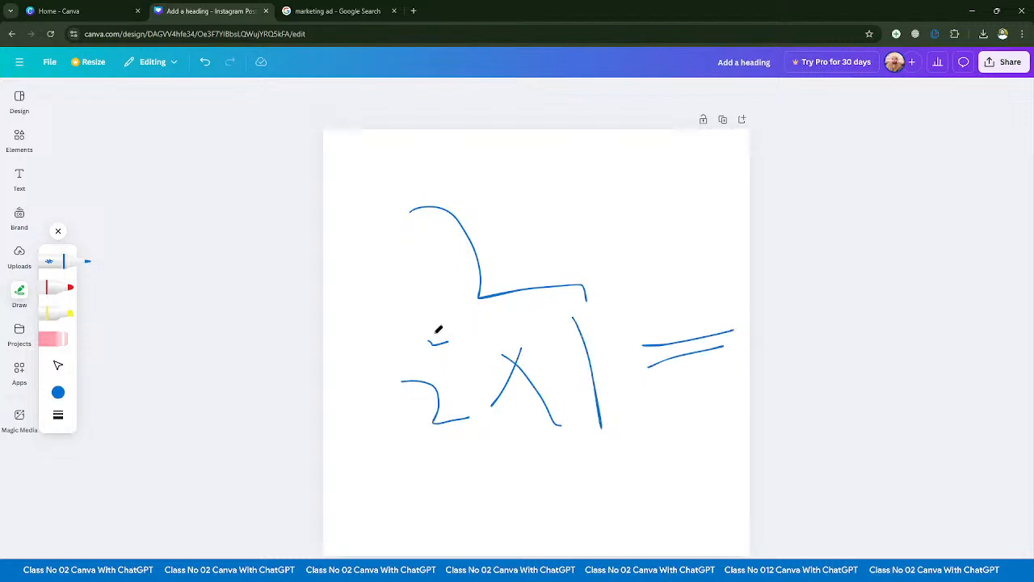
mouse_move(747, 300)
left_mouse_down()
mouse_move(749, 328)
mouse_move(774, 326)
mouse_move(782, 305)
left_mouse_up()
mouse_move(592, 207)
left_mouse_down()
mouse_move(628, 245)
mouse_move(703, 291)
left_mouse_up()
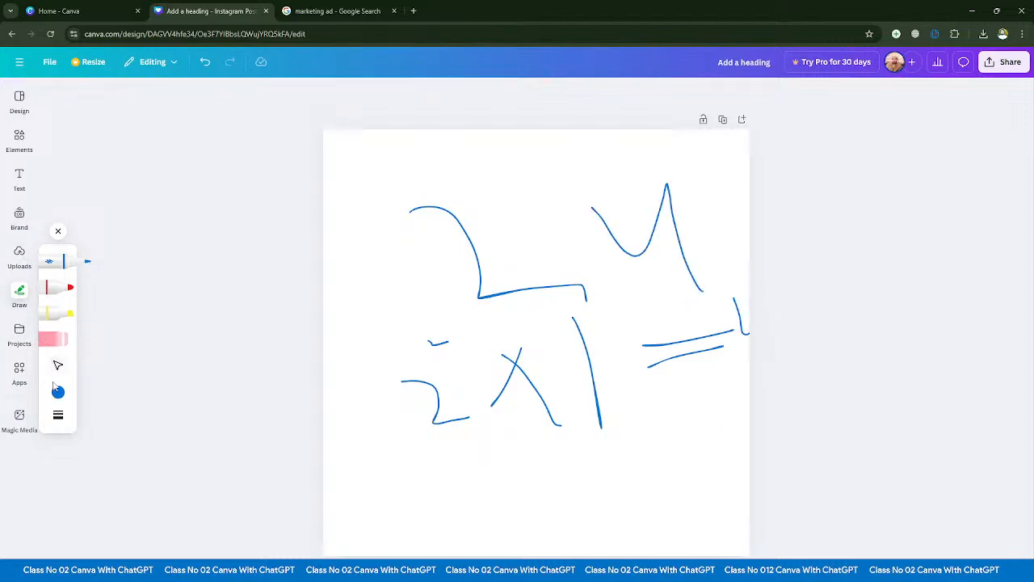
left_click(55, 340)
mouse_move(676, 187)
left_mouse_down()
mouse_move(396, 452)
mouse_move(444, 495)
mouse_move(817, 301)
mouse_move(554, 436)
mouse_move(469, 317)
mouse_move(445, 354)
mouse_move(299, 363)
left_mouse_up()
- Go through the pen, marker, highlighter, eraser and select tools, and view the highlighter's colours and its weight and transparency settings
left_click(58, 264)
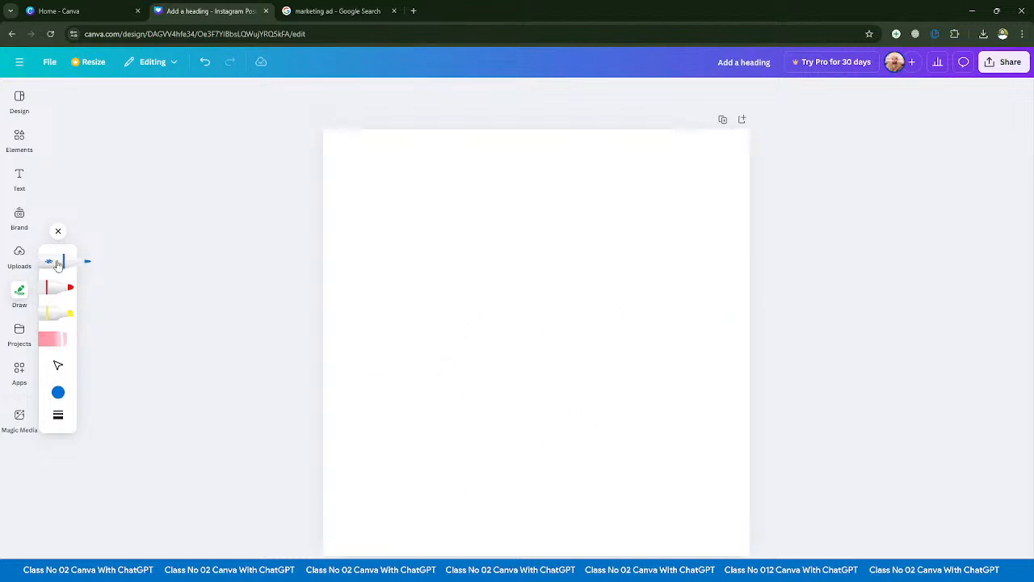
left_click(51, 287)
left_click(48, 315)
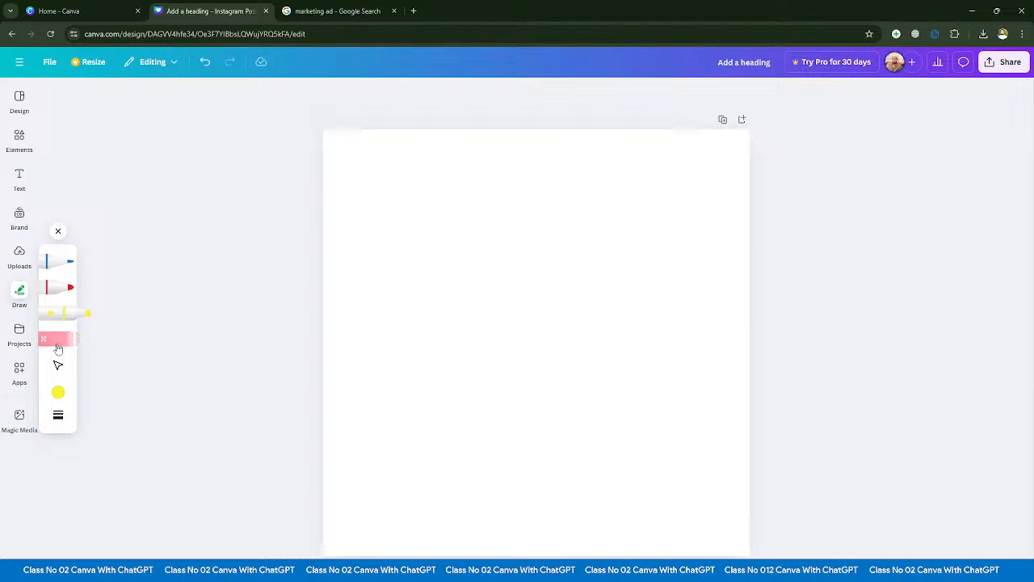
left_click(56, 339)
left_click(58, 367)
left_click(58, 394)
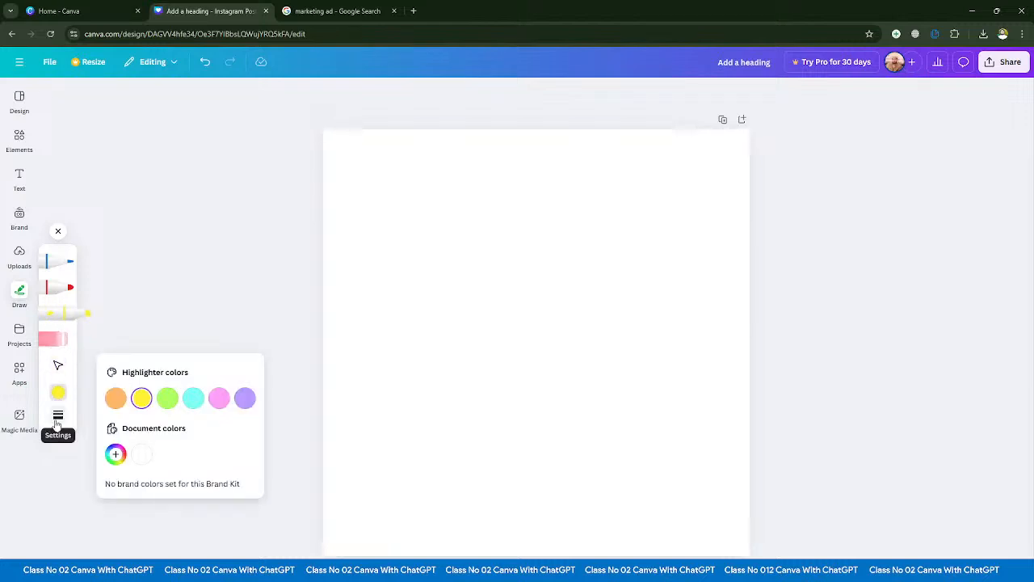
left_click(58, 419)
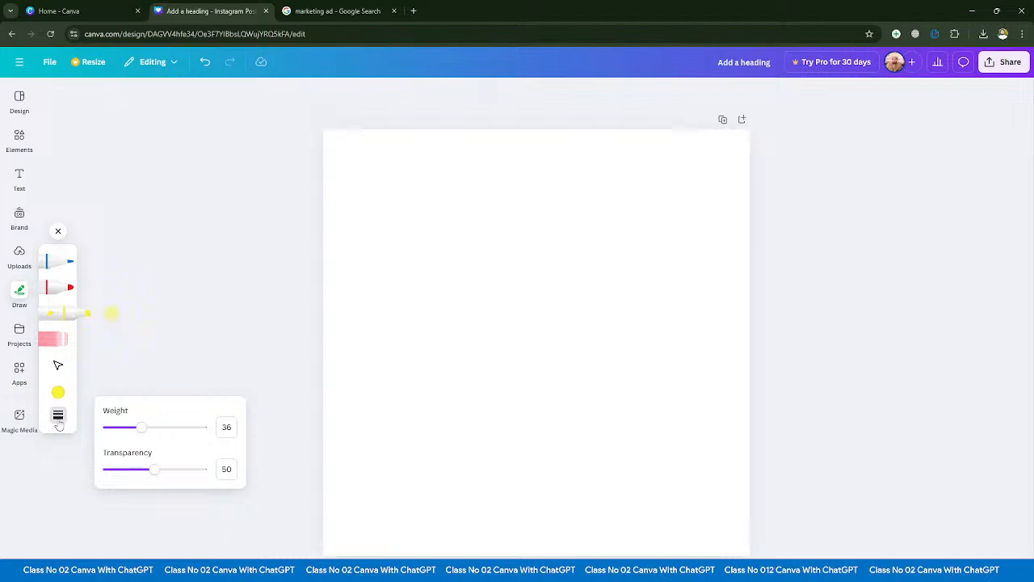
- Draw a zigzag line with the blue pen across the upper half of the page
left_click(59, 265)
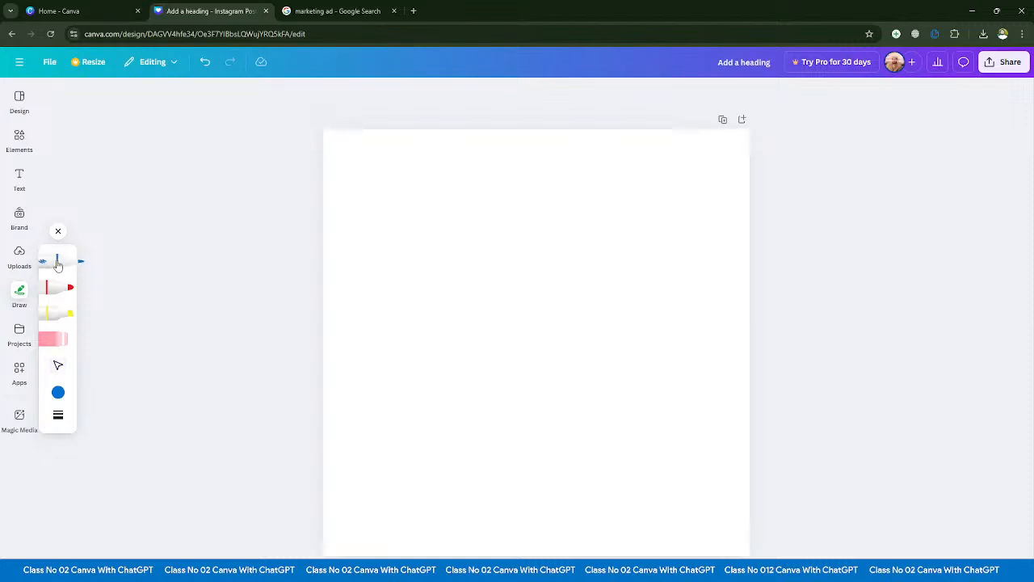
mouse_move(400, 224)
left_mouse_down()
mouse_move(426, 250)
mouse_move(656, 263)
left_mouse_up()
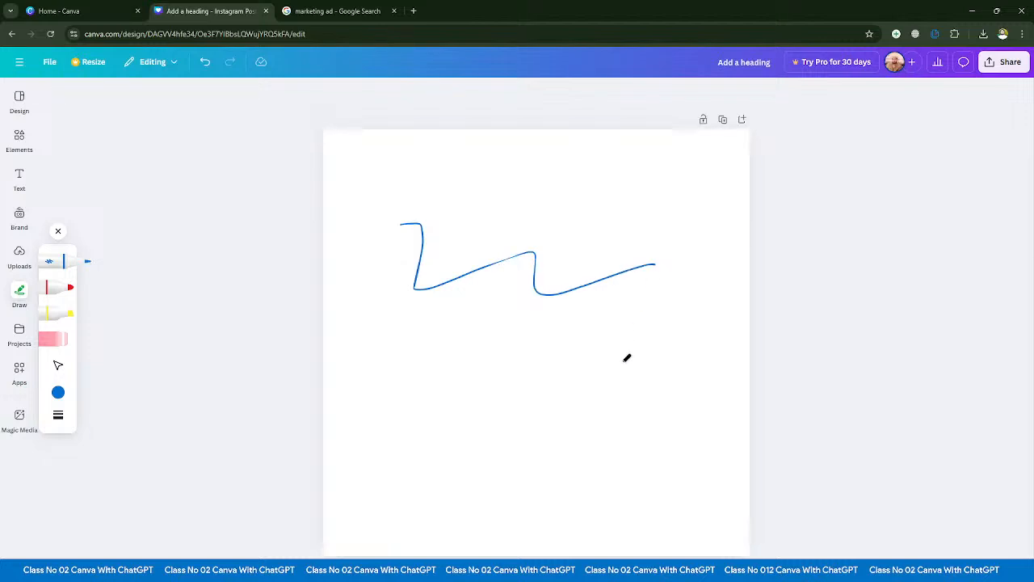
- Try a lighter blue, a custom green and white as the pen colour, dismiss the upgrade dialog and restore the blue
left_click(58, 394)
left_click(219, 397)
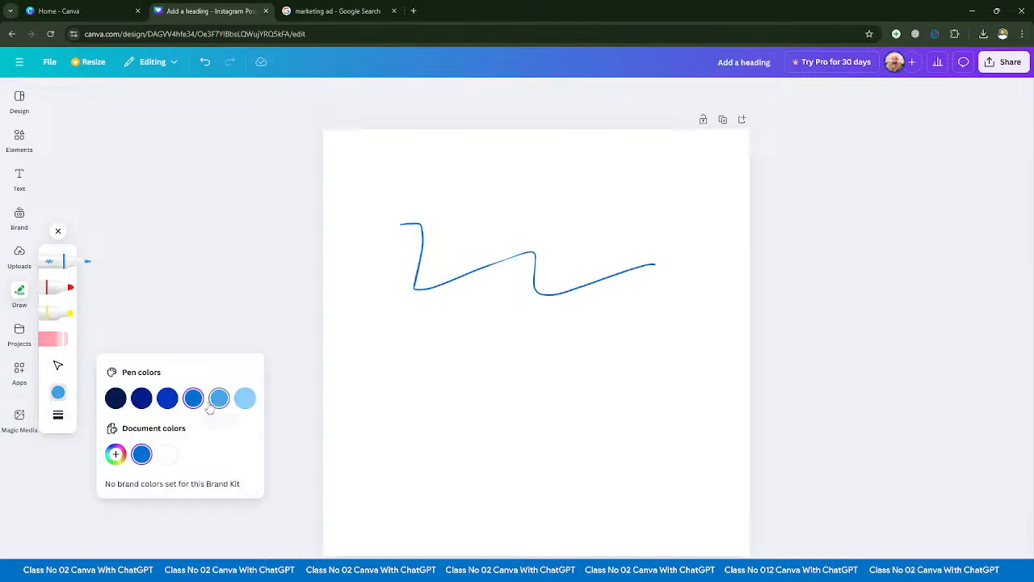
left_click(116, 454)
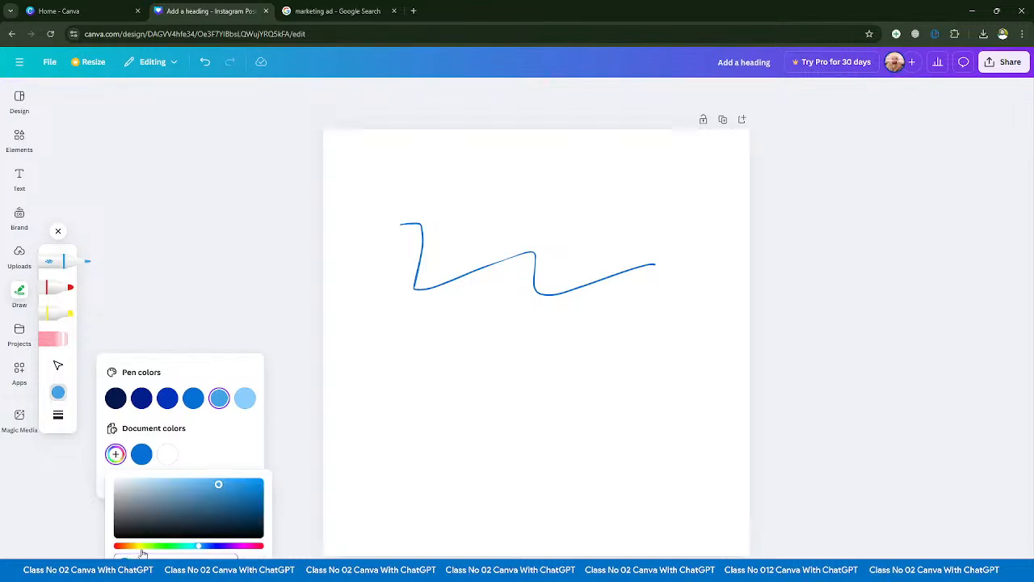
left_click_drag(141, 550, 151, 548)
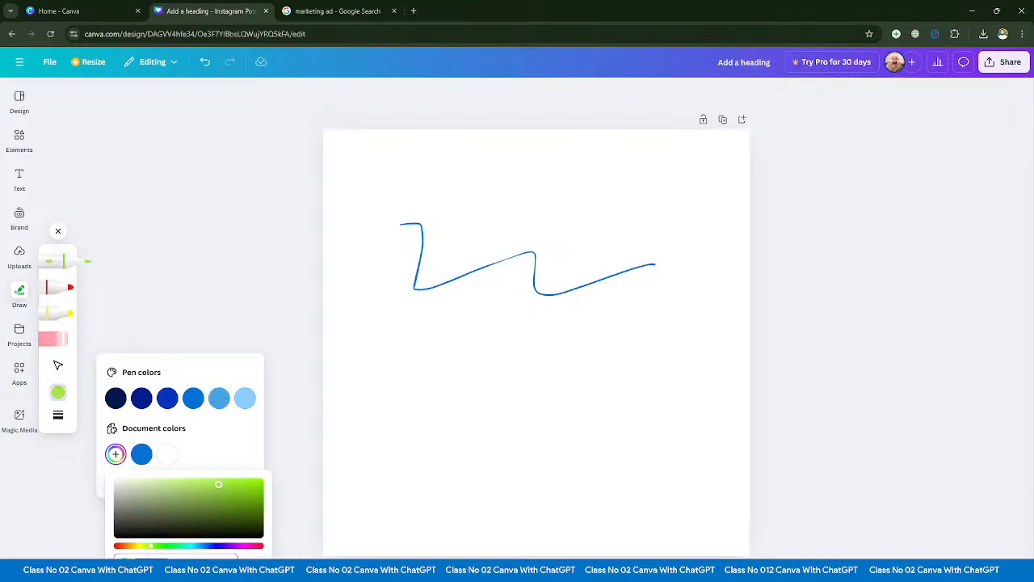
key("BackSpace")
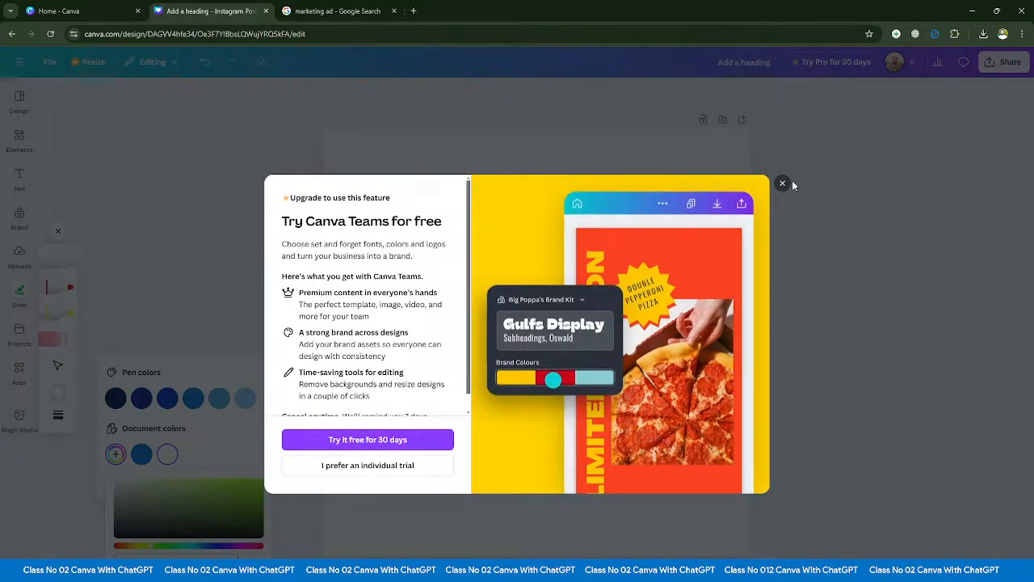
left_click(783, 184)
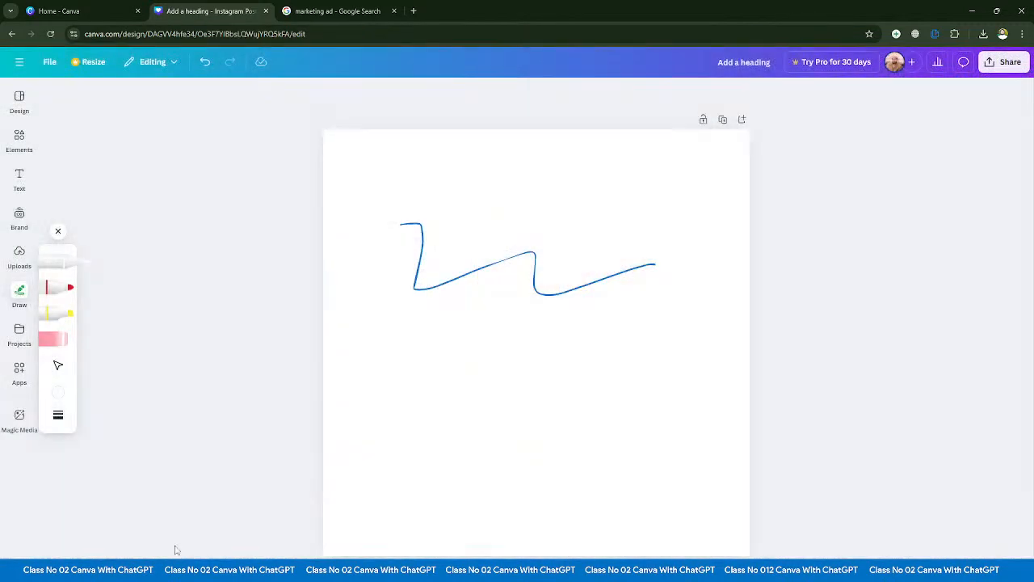
left_click(64, 399)
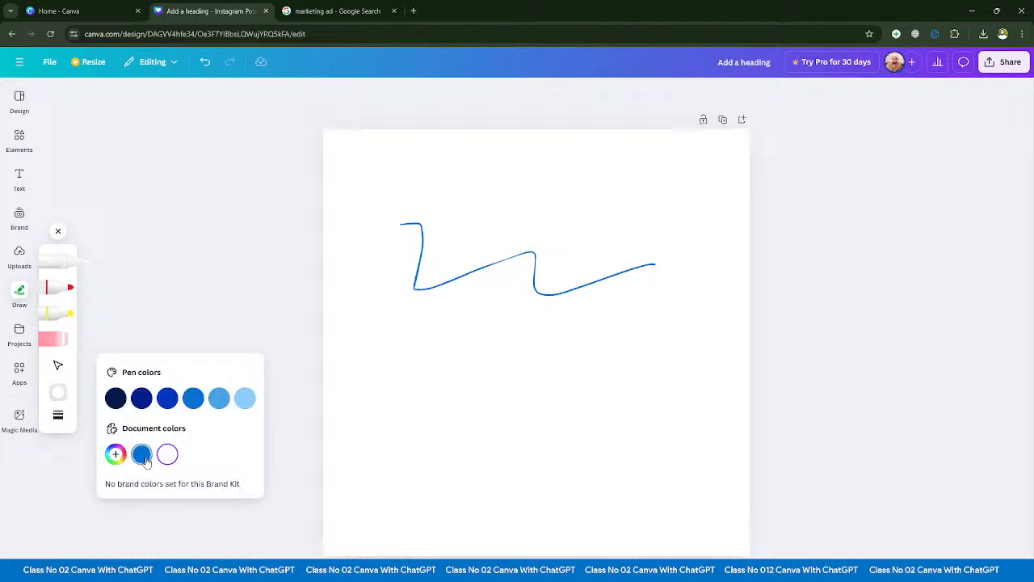
left_click(142, 455)
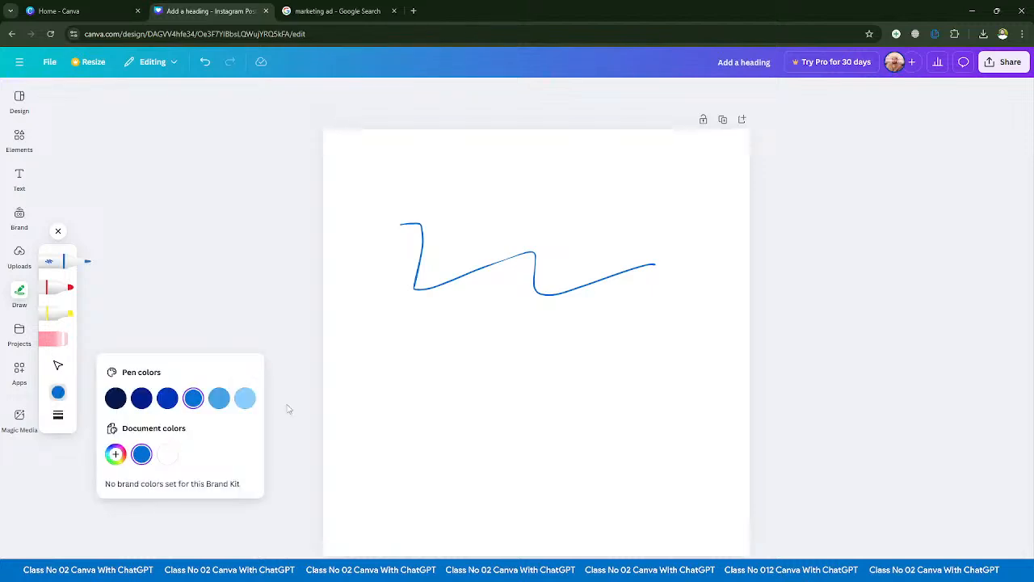
- Draw three more thin blue freehand lines across the middle and lower part of the page
left_click(356, 305)
mouse_move(370, 310)
left_mouse_down()
mouse_move(515, 384)
mouse_move(656, 417)
left_mouse_up()
left_click_drag(476, 331, 651, 303)
left_click_drag(463, 437, 693, 414)
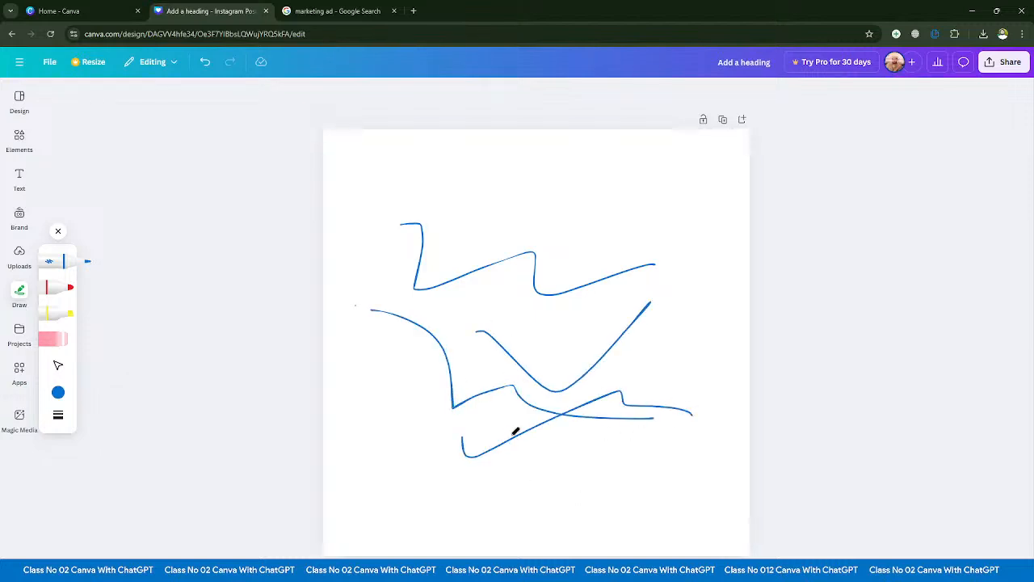
- Set the pen weight to 33 and draw a thick blue stroke shaped like a 2
left_click(58, 415)
mouse_move(110, 433)
left_mouse_down()
mouse_move(178, 431)
mouse_move(127, 457)
mouse_move(162, 459)
left_mouse_up()
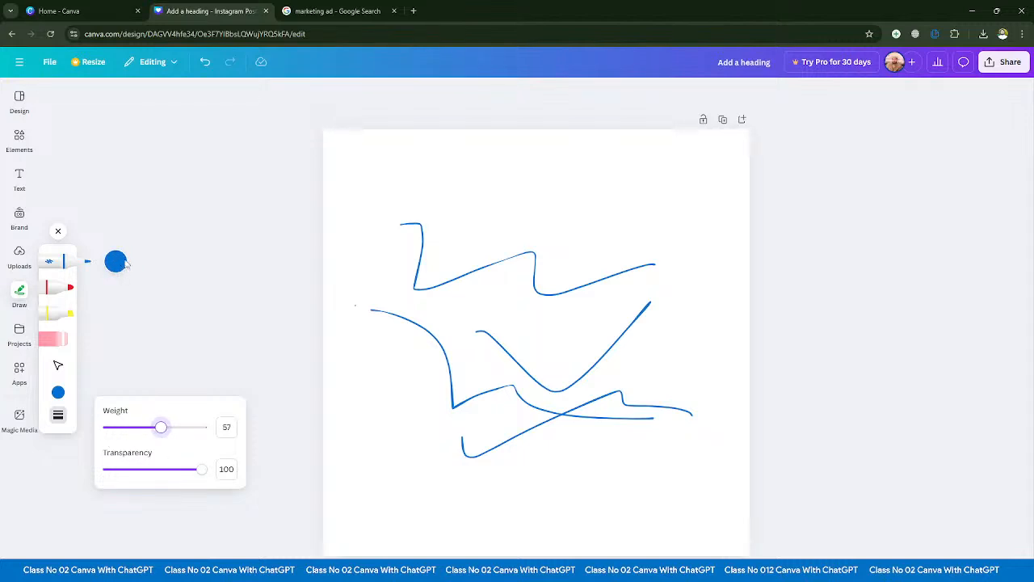
mouse_move(159, 428)
left_mouse_down()
mouse_move(132, 429)
mouse_move(168, 433)
mouse_move(118, 438)
mouse_move(139, 436)
left_mouse_up()
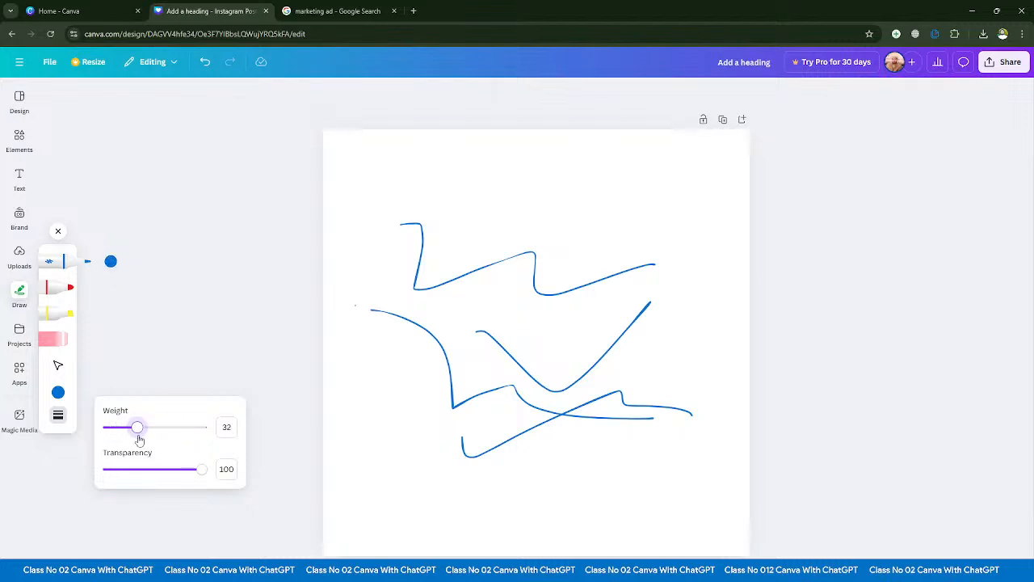
mouse_move(426, 202)
left_mouse_down()
mouse_move(465, 280)
mouse_move(595, 321)
left_mouse_up()
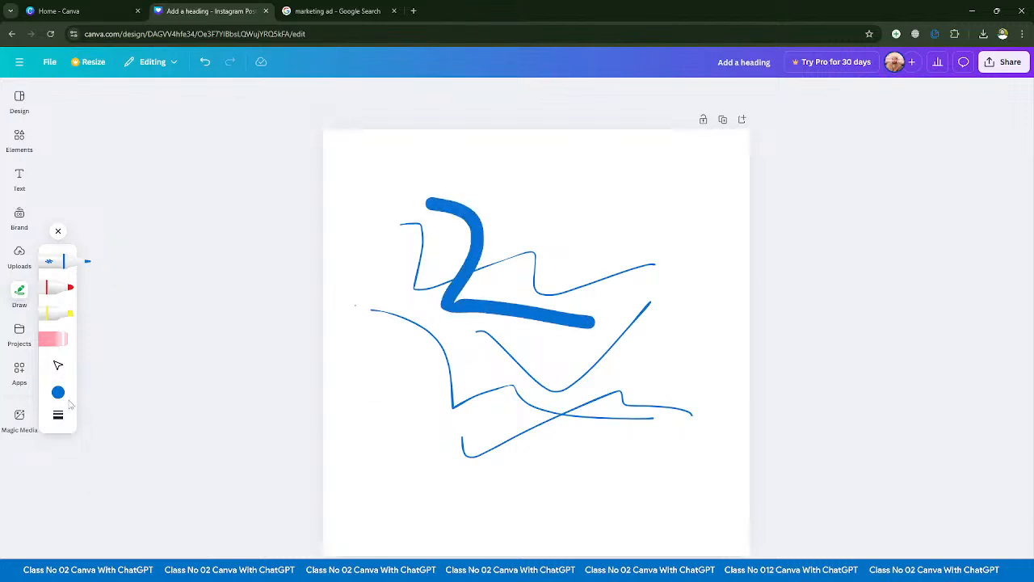
- Set the pen's transparency to 45, draw a looping see-through blue stroke and check the pen settings
left_click(57, 415)
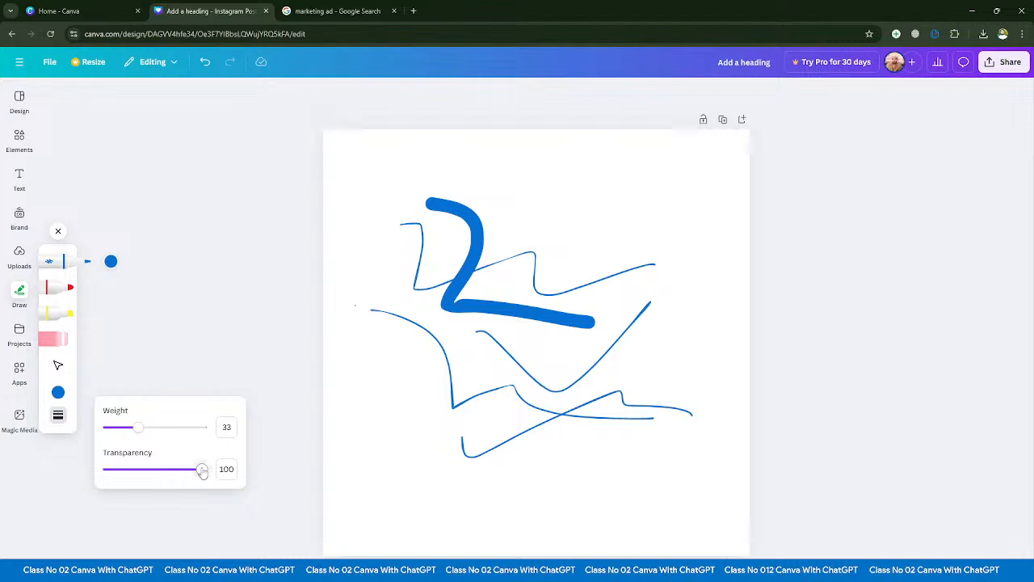
left_click_drag(201, 470, 151, 470)
mouse_move(371, 259)
left_mouse_down()
mouse_move(517, 287)
mouse_move(524, 378)
mouse_move(411, 378)
mouse_move(535, 219)
mouse_move(569, 205)
left_mouse_up()
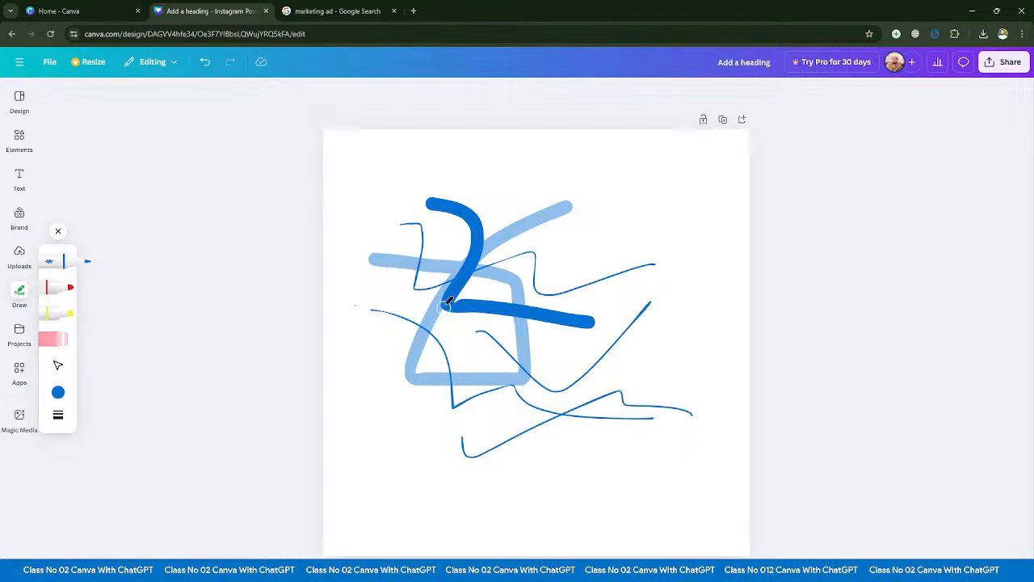
left_click(58, 414)
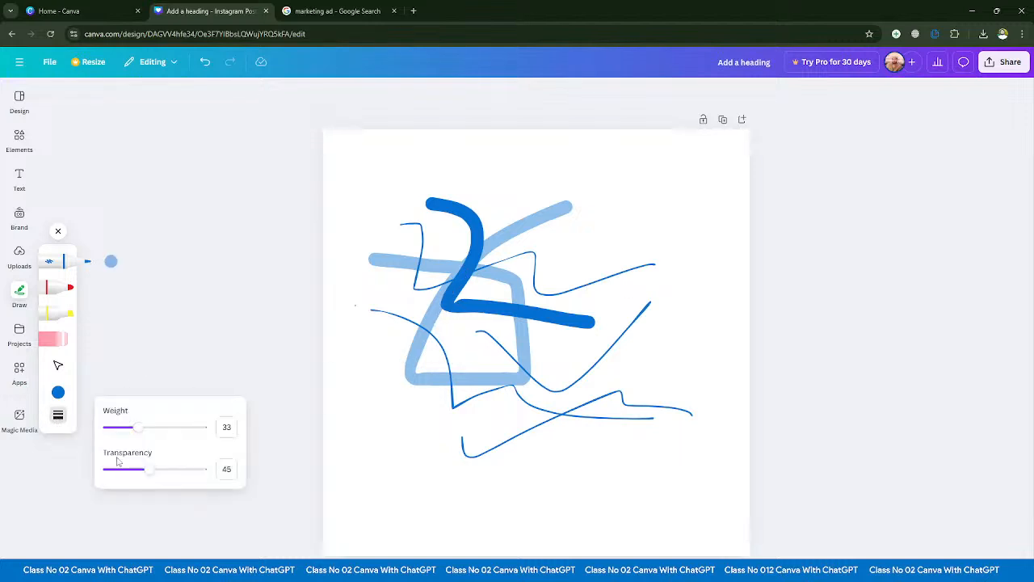
- Draw a thin red marker stroke, and set the marker weight to 89 for a second, thick curved stroke
left_click(68, 290)
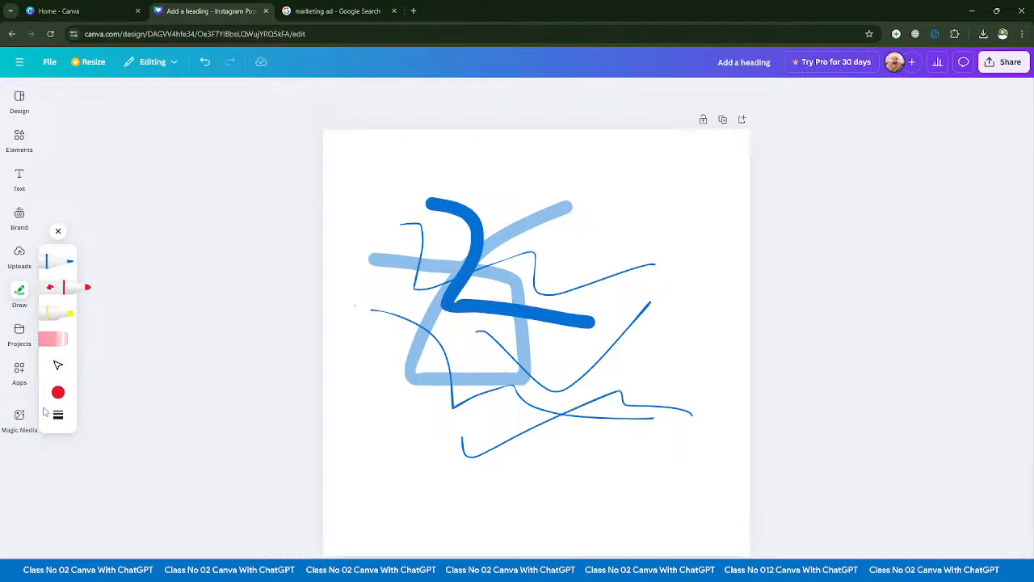
mouse_move(400, 217)
left_mouse_down()
mouse_move(583, 394)
mouse_move(556, 414)
left_mouse_up()
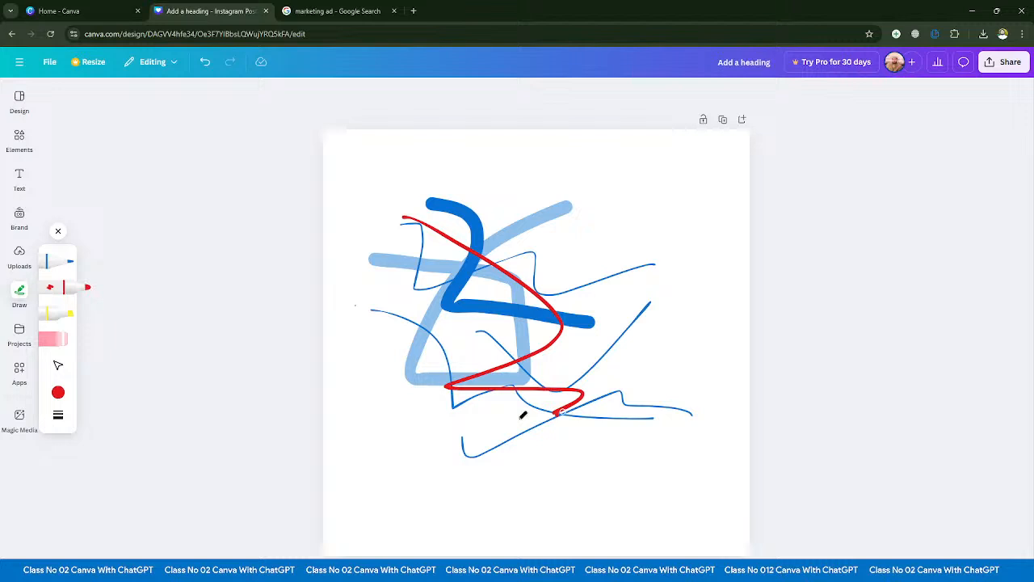
left_click(59, 415)
left_click_drag(119, 428, 192, 427)
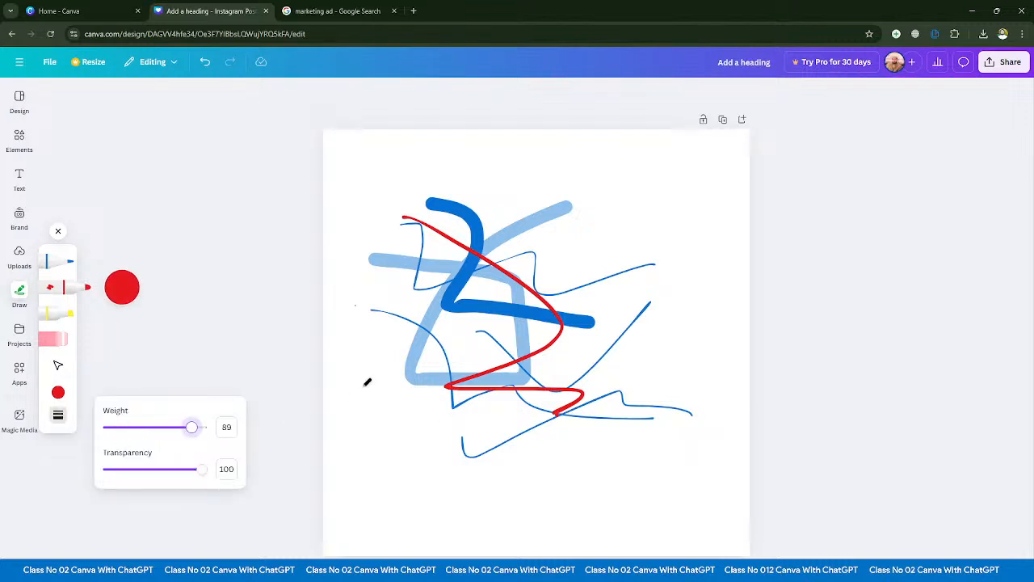
mouse_move(521, 222)
left_mouse_down()
mouse_move(621, 488)
mouse_move(550, 519)
left_mouse_up()
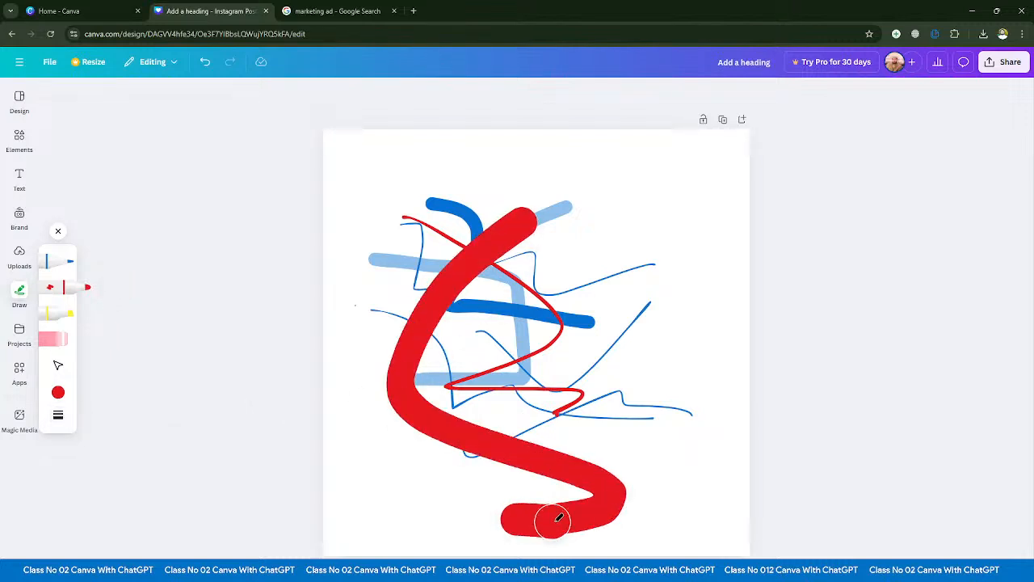
- Set the marker's transparency to 22 and draw a faint red curve across the existing strokes
left_click(58, 415)
left_click_drag(204, 468, 127, 469)
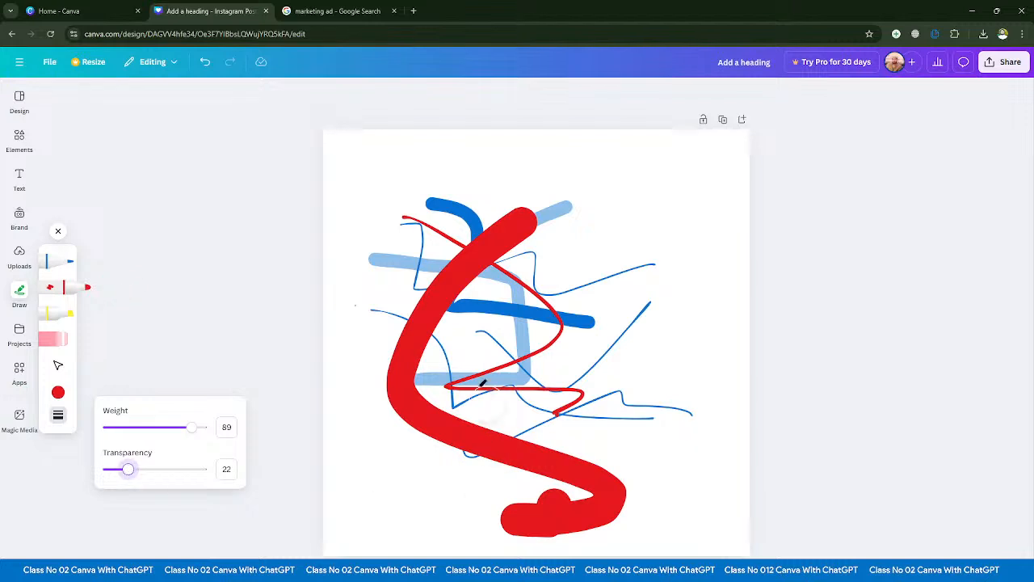
mouse_move(410, 269)
left_mouse_down()
mouse_move(557, 440)
mouse_move(638, 489)
left_mouse_up()
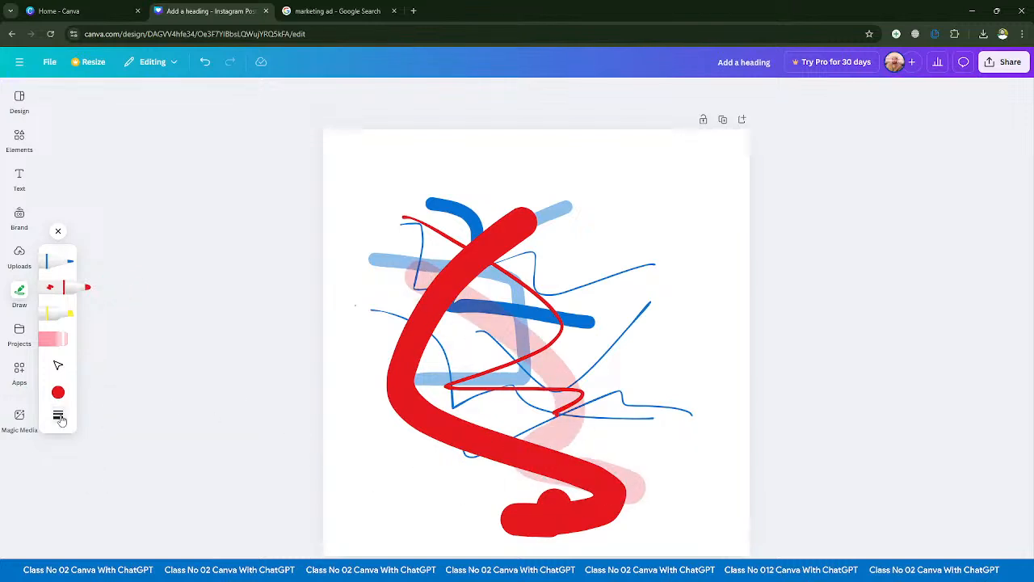
left_click(58, 415)
- Draw three yellow highlighter strokes over the blue and red lines
left_click(64, 315)
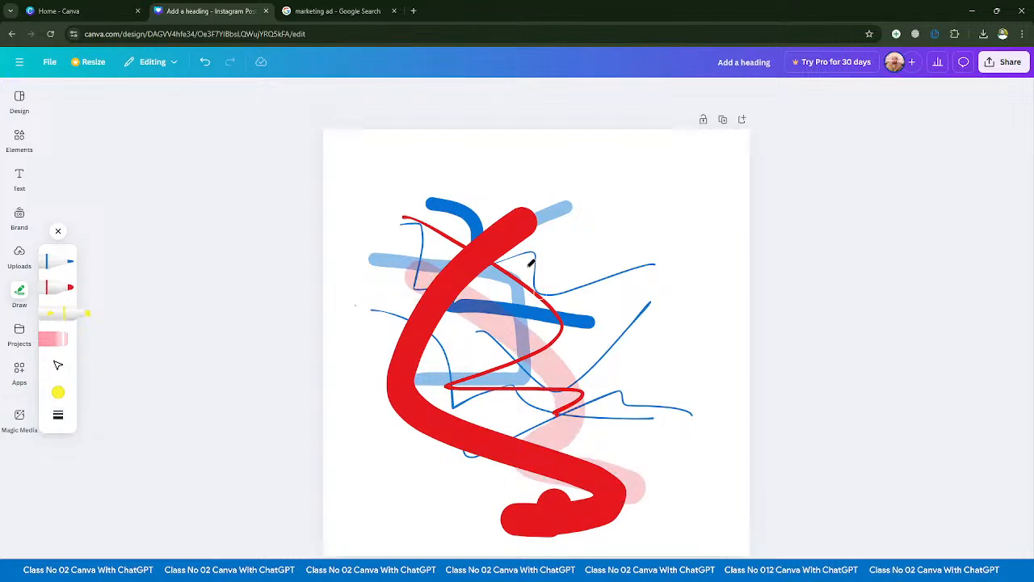
left_click_drag(521, 195, 414, 476)
left_click_drag(400, 284, 711, 341)
left_click_drag(507, 411, 473, 446)
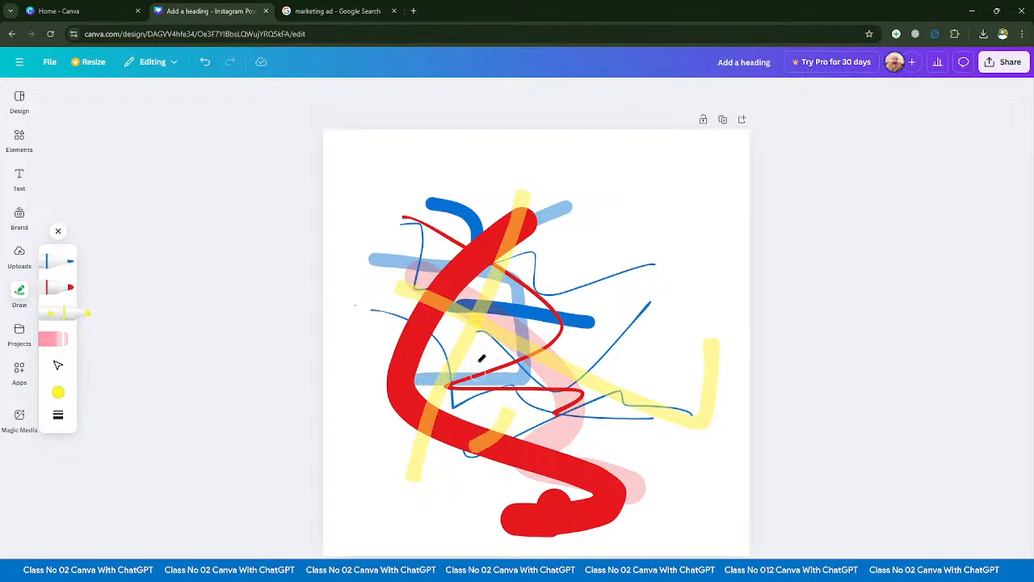
- Set the highlighter's transparency to 1 and draw a diagonal stroke across the existing scribbles
left_click(58, 415)
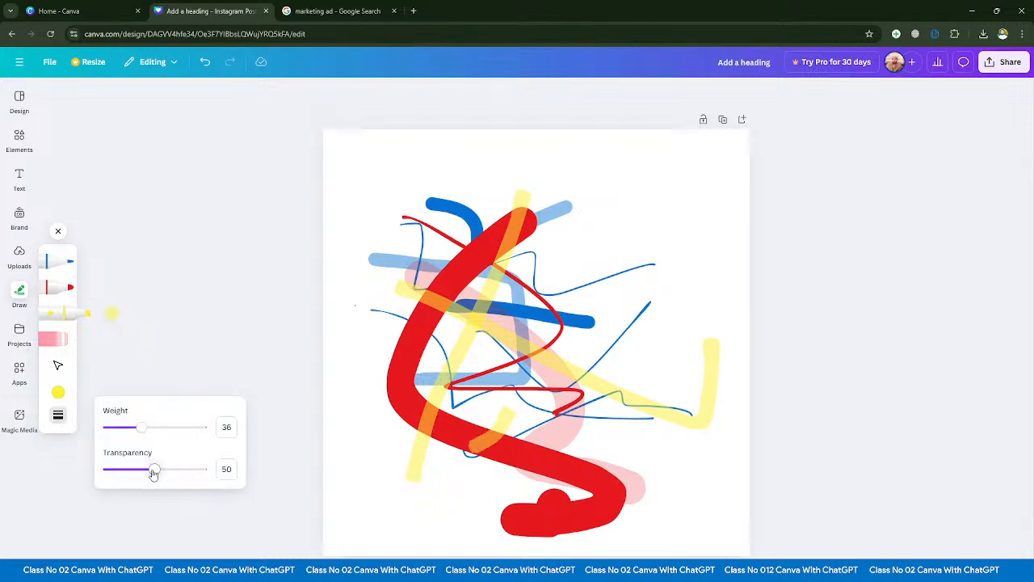
left_click_drag(153, 469, 27, 463)
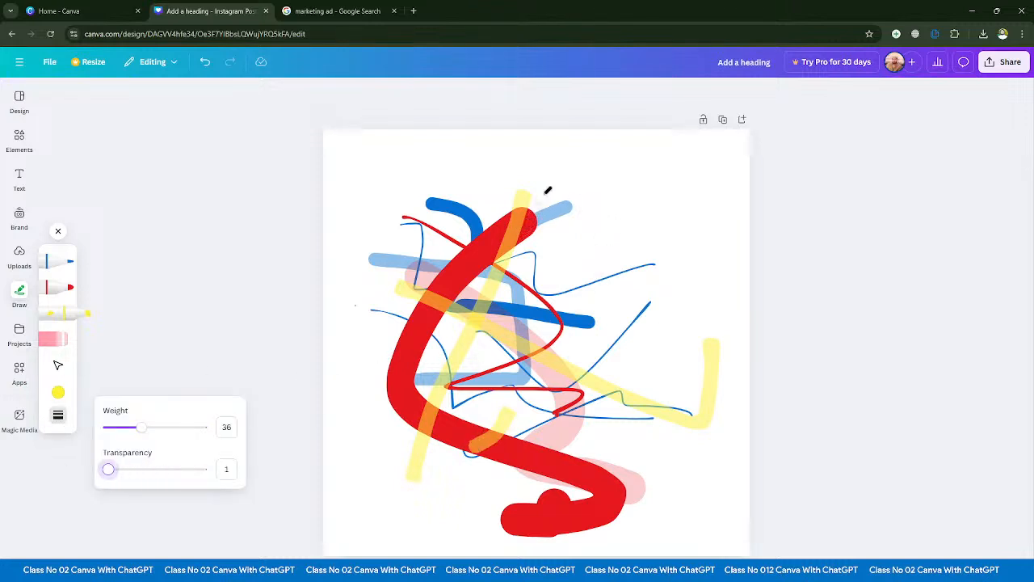
left_click_drag(546, 193, 418, 425)
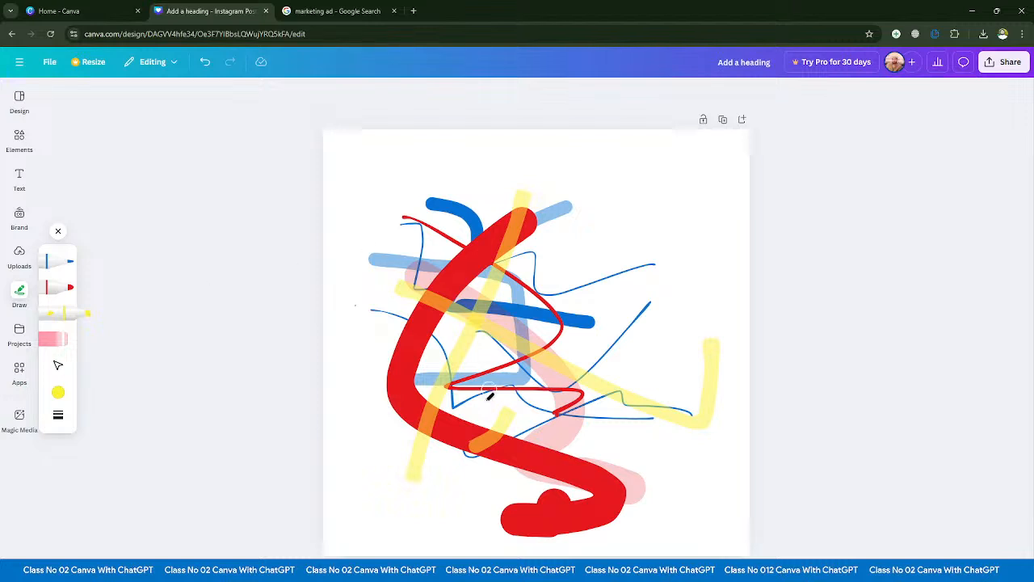
- Raise the highlighter's transparency value to its maximum and draw an opaque, looping yellow stroke over the scribbles
left_click(58, 415)
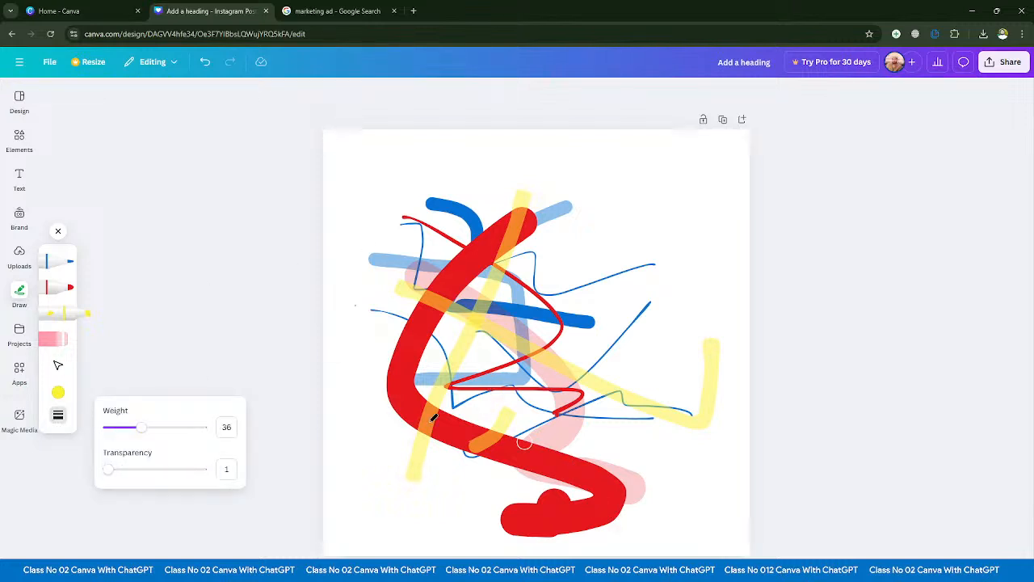
left_click_drag(166, 471, 206, 469)
mouse_move(465, 220)
left_mouse_down()
mouse_move(437, 381)
mouse_move(634, 527)
mouse_move(540, 460)
mouse_move(505, 436)
left_mouse_up()
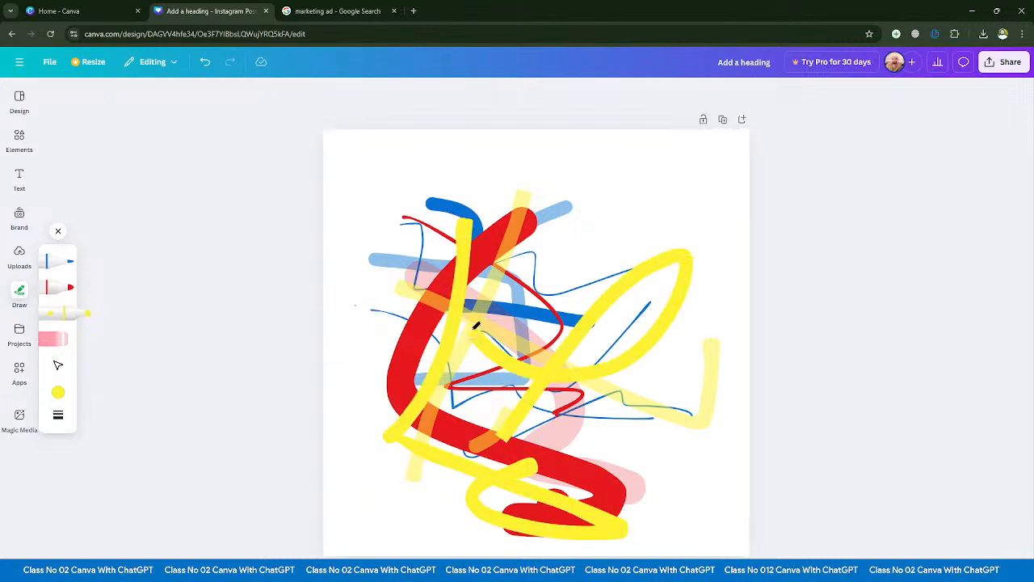
- Change the highlighter colour to light green and draw two winding strokes across the drawing
left_click(58, 392)
left_click(166, 397)
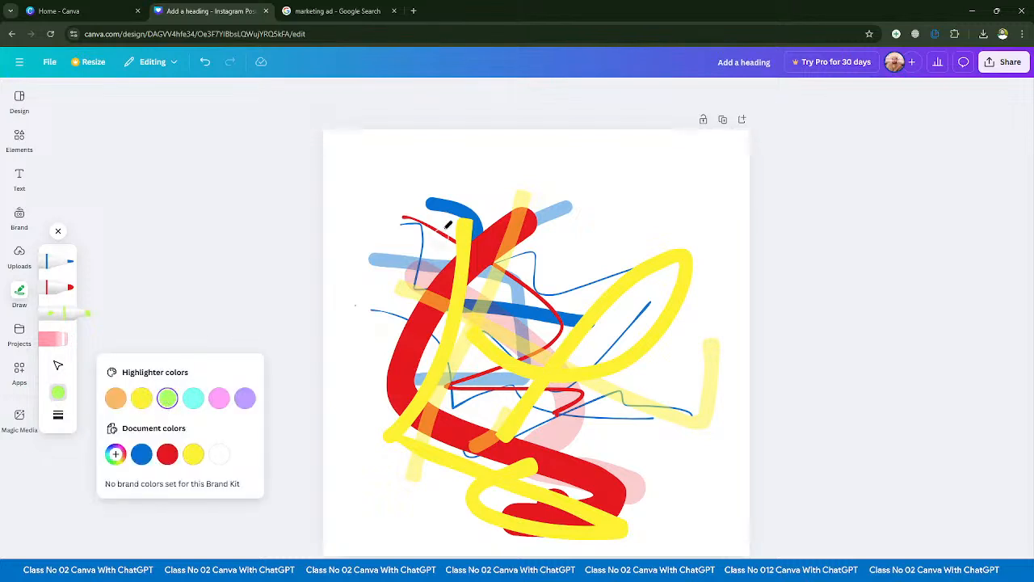
mouse_move(440, 222)
left_mouse_down()
mouse_move(521, 332)
mouse_move(586, 472)
mouse_move(538, 361)
mouse_move(677, 289)
left_mouse_up()
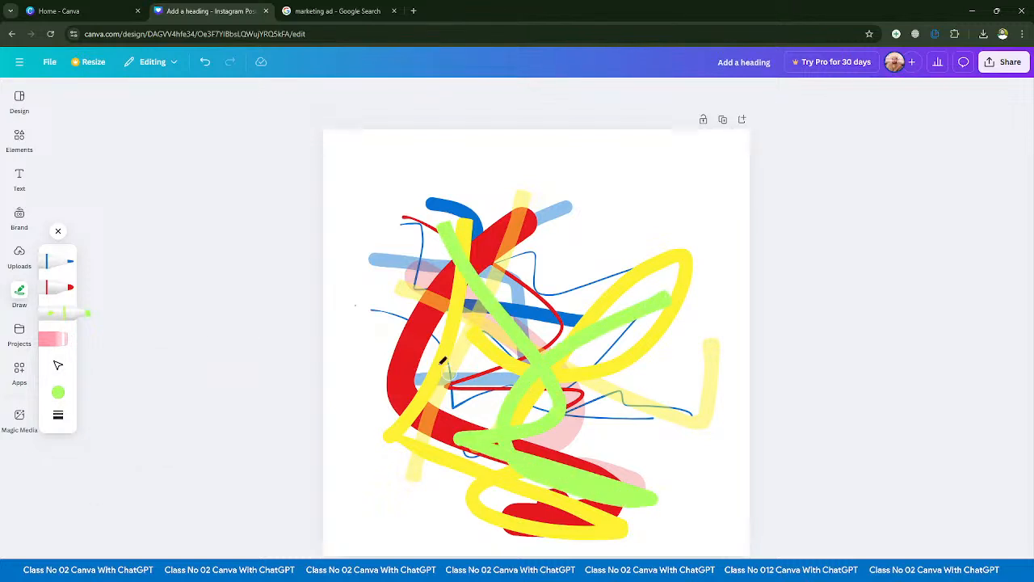
mouse_move(377, 289)
left_mouse_down()
mouse_move(449, 376)
mouse_move(517, 412)
left_mouse_up()
- Erase all the pen, marker and highlighter strokes from the page with the eraser
left_click(55, 343)
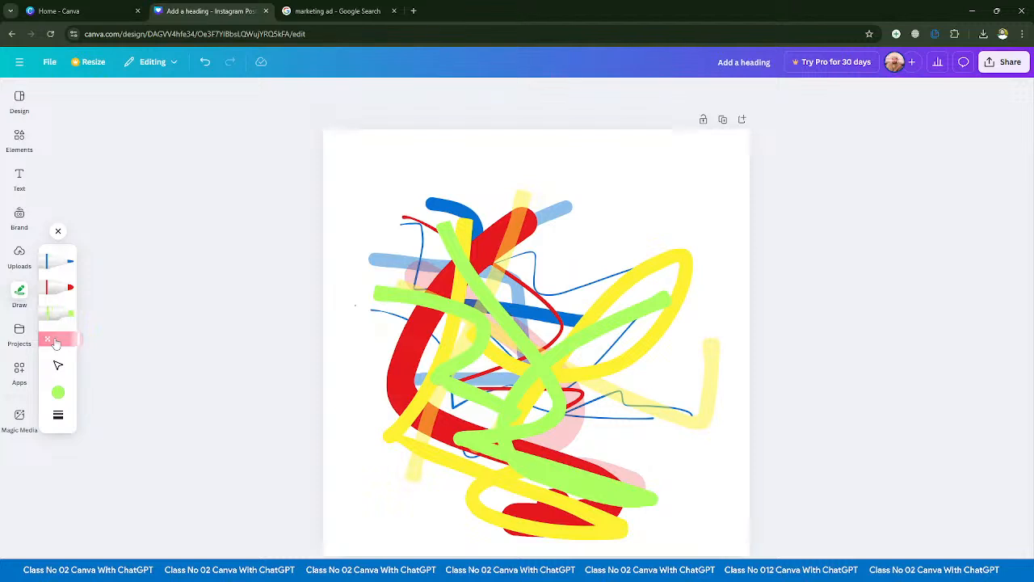
left_click_drag(465, 169, 466, 468)
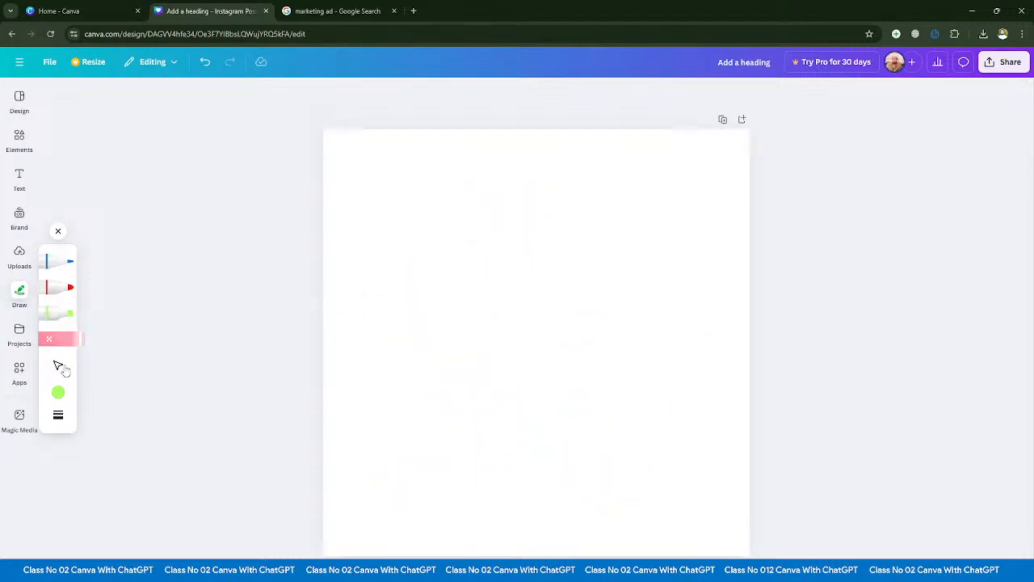
- Draw a faint red marker stroke and several see-through blue pen strokes on the blank page, and undo the last stroke
left_click(60, 288)
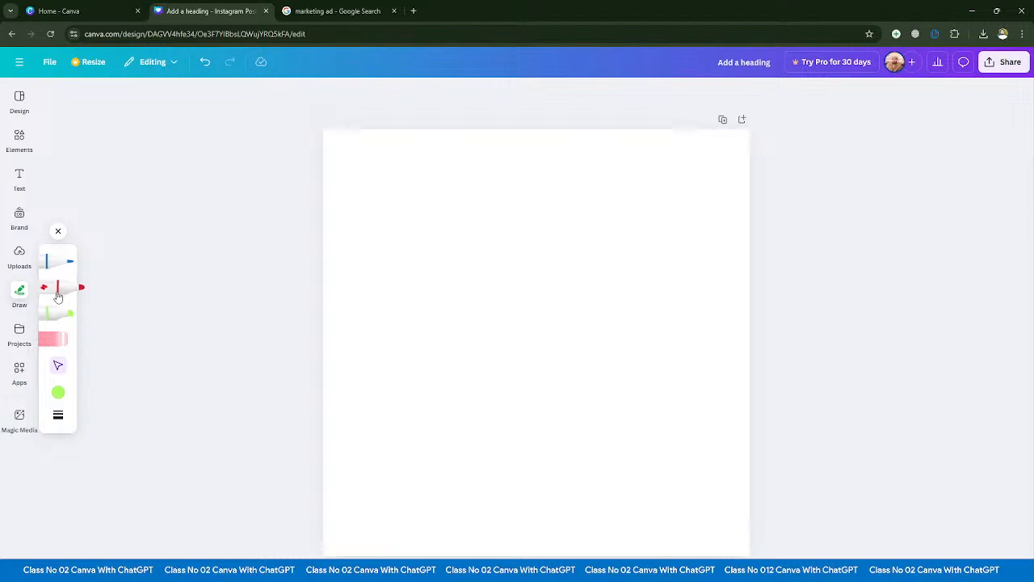
left_click_drag(359, 265, 526, 346)
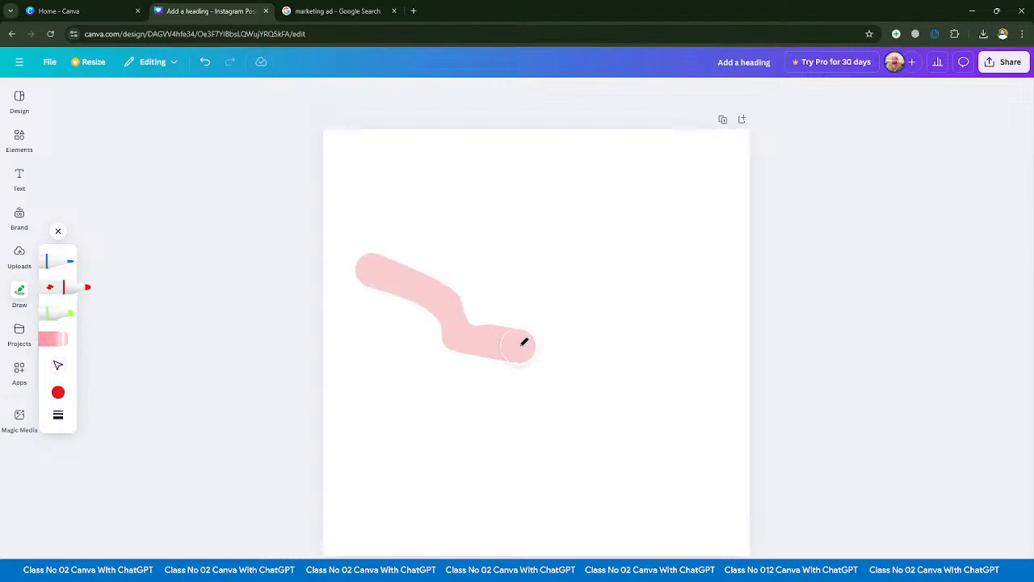
left_click(58, 260)
left_click_drag(577, 251, 624, 295)
left_click_drag(677, 329, 745, 384)
left_click_drag(413, 389, 580, 424)
left_click_drag(422, 465, 532, 466)
mouse_move(479, 503)
left_mouse_down()
mouse_move(595, 415)
mouse_move(607, 380)
left_mouse_up()
left_click_drag(410, 394, 450, 440)
left_click_drag(527, 299, 369, 391)
left_click_drag(381, 353, 501, 450)
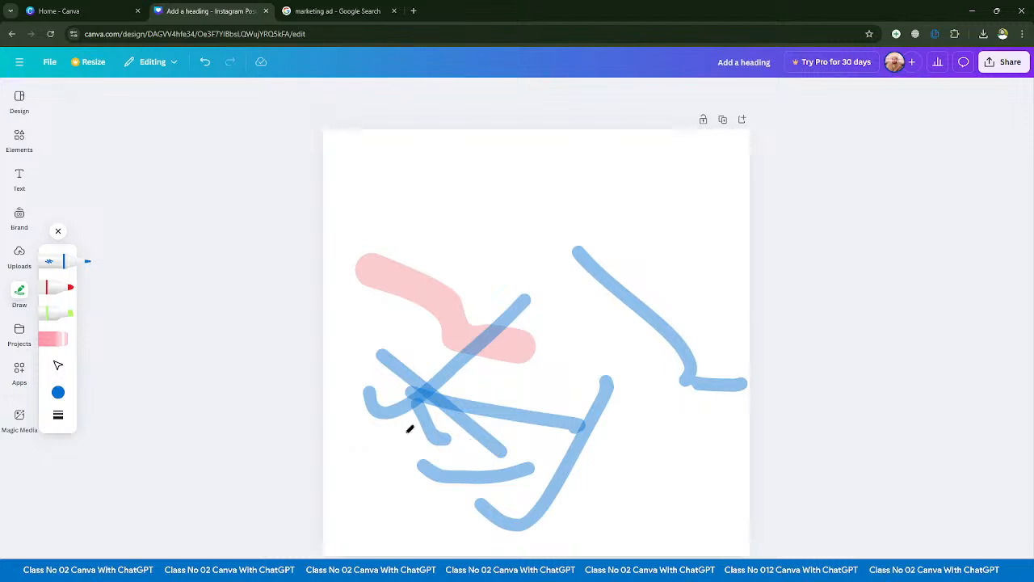
left_click_drag(416, 301, 436, 282)
key("ctrl+z")
- Select the red and blue strokes one by one and move them apart across the page
left_click(58, 367)
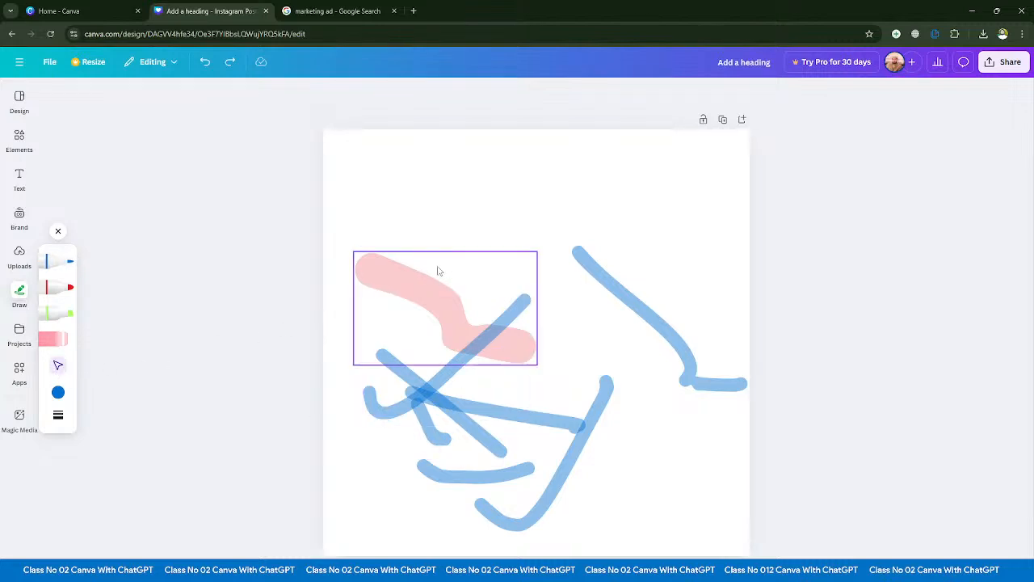
mouse_move(393, 347)
left_mouse_down()
mouse_move(433, 330)
mouse_move(405, 291)
mouse_move(442, 231)
mouse_move(486, 308)
left_mouse_up()
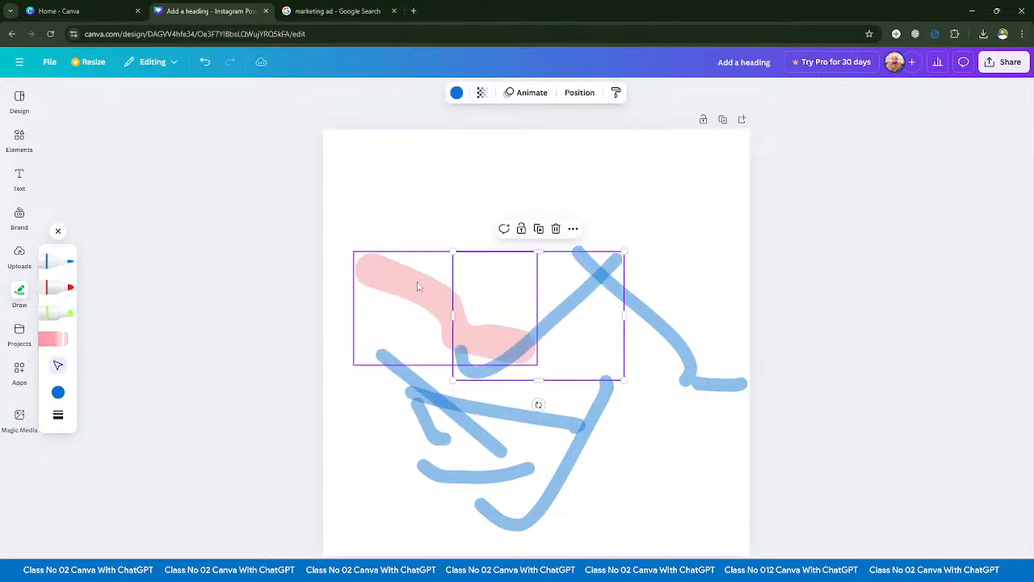
left_click_drag(418, 286, 414, 192)
left_click_drag(565, 299, 487, 314)
left_click_drag(674, 348, 664, 309)
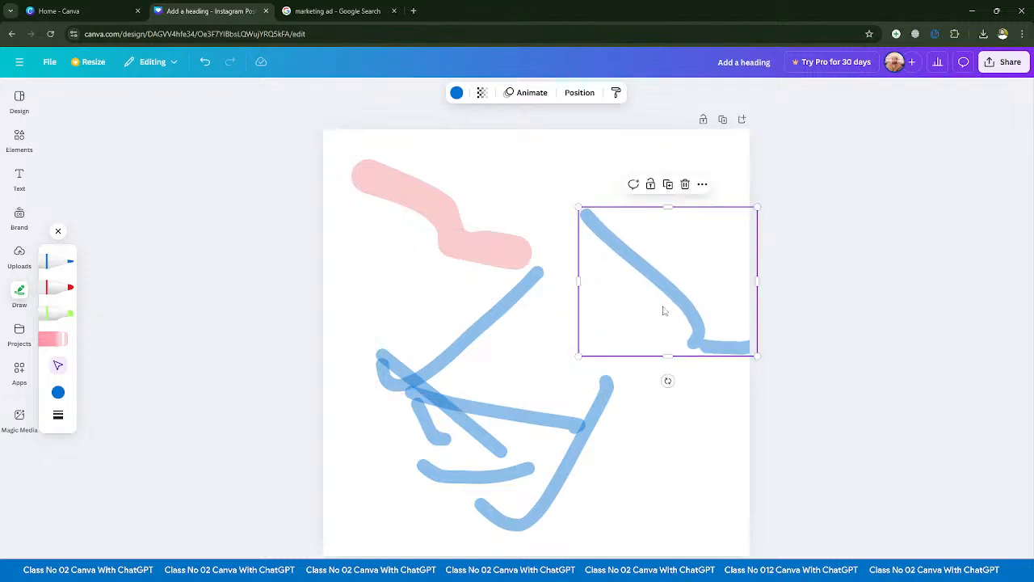
left_click_drag(478, 341, 547, 301)
mouse_move(534, 426)
left_mouse_down()
mouse_move(657, 431)
mouse_move(586, 380)
left_mouse_up()
left_click_drag(426, 436, 386, 453)
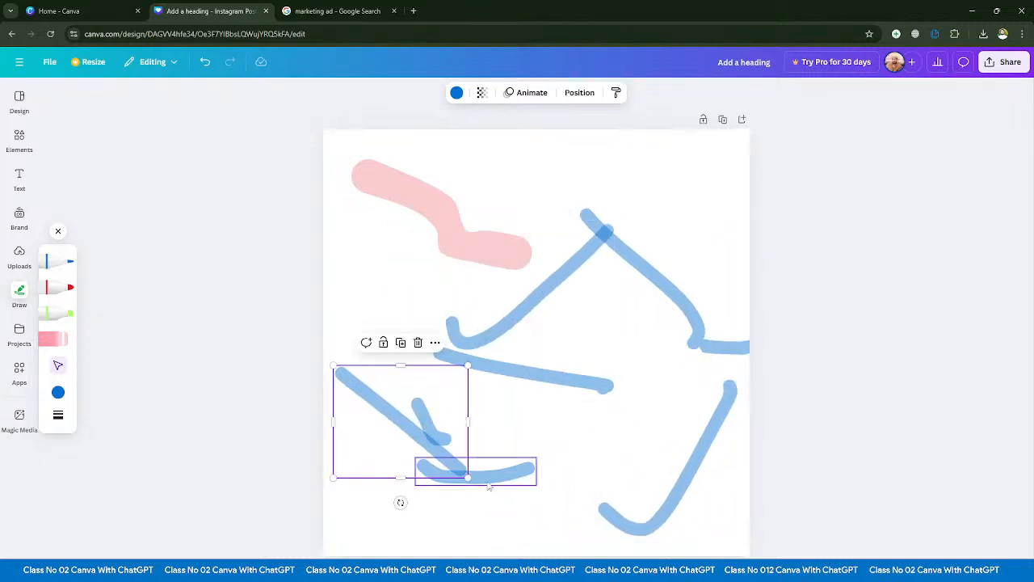
left_click_drag(477, 475, 493, 526)
left_click_drag(435, 444, 543, 436)
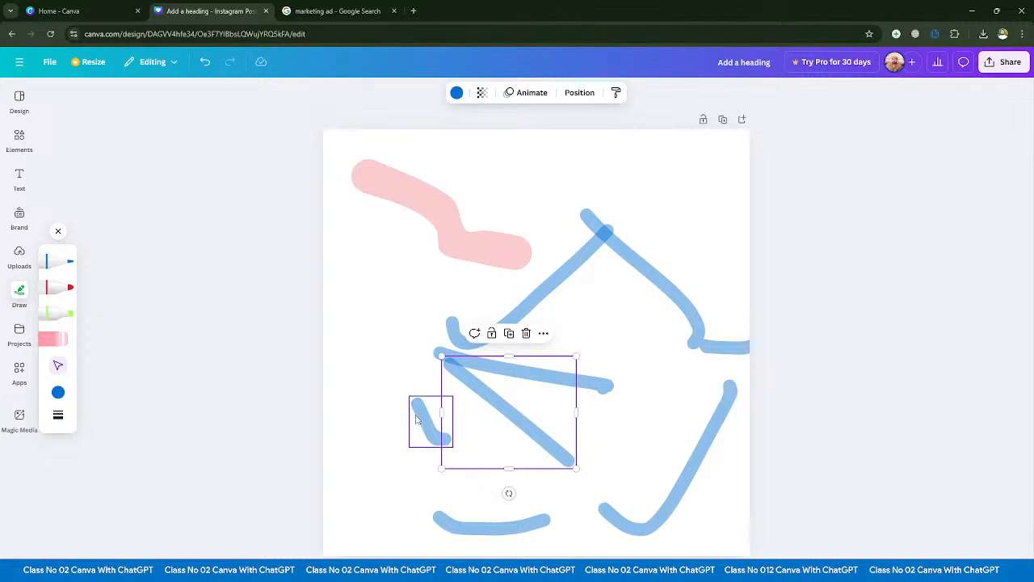
mouse_move(416, 421)
left_mouse_down()
mouse_move(377, 424)
mouse_move(385, 434)
left_mouse_up()
mouse_move(565, 452)
left_mouse_down()
mouse_move(558, 477)
mouse_move(568, 483)
left_mouse_up()
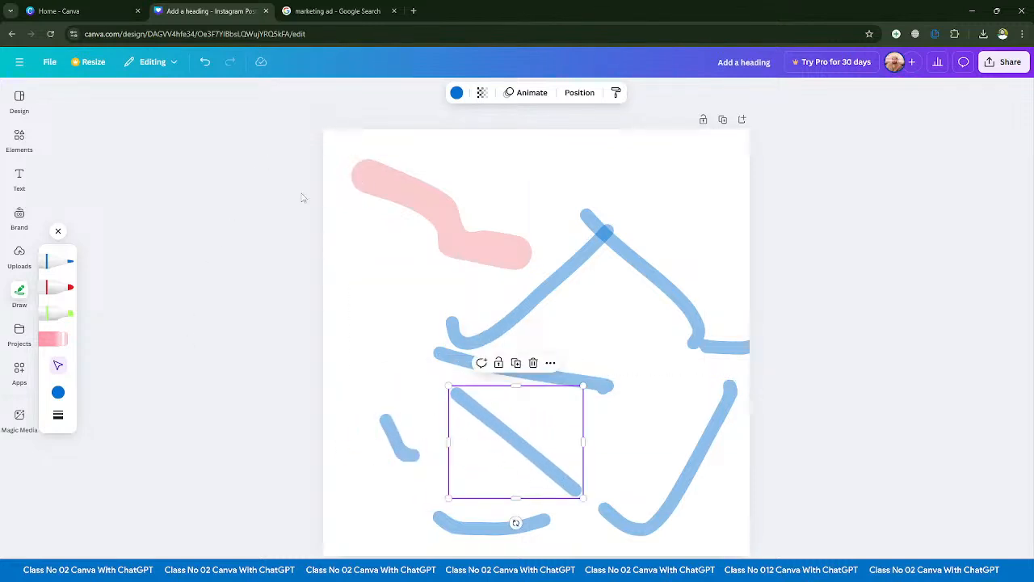
- Select all the red and blue strokes together and delete them
left_click_drag(275, 169, 814, 559)
left_click(411, 219)
left_click_drag(265, 131, 841, 558)
key("Delete")
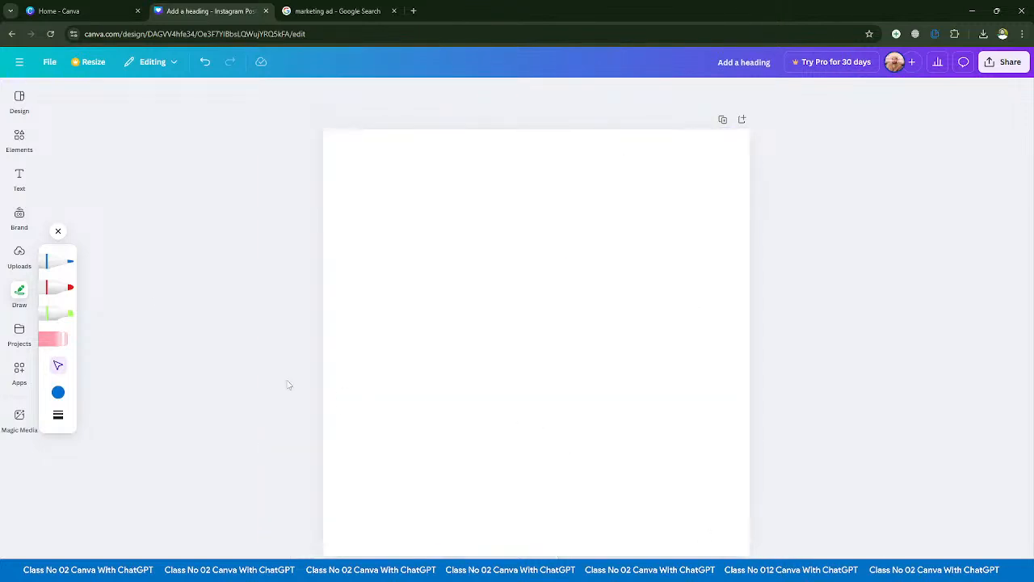
- Check the blue pen's colour options and set the pen's weight to 17 and transparency to 100
left_click(20, 257)
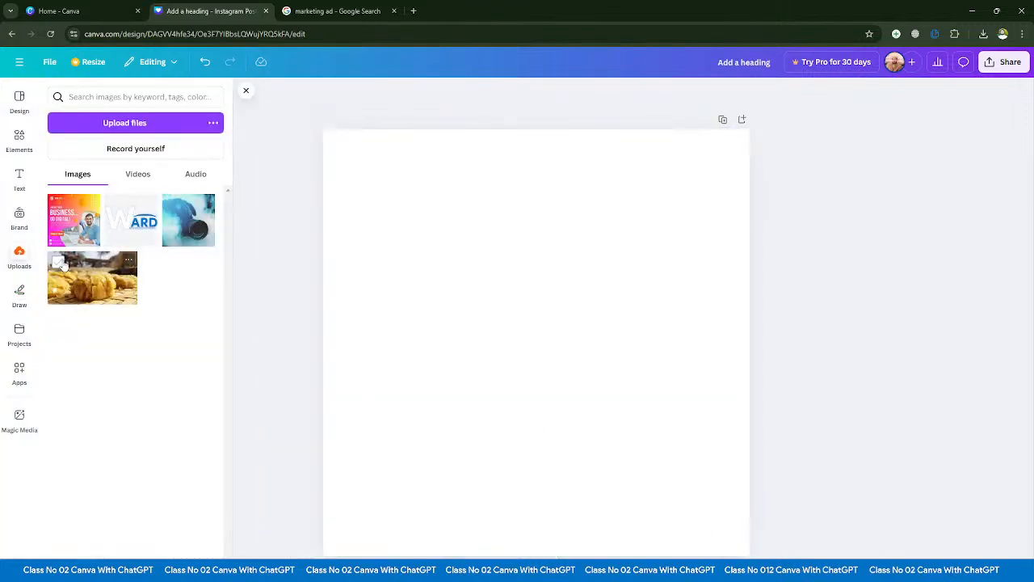
left_click(19, 295)
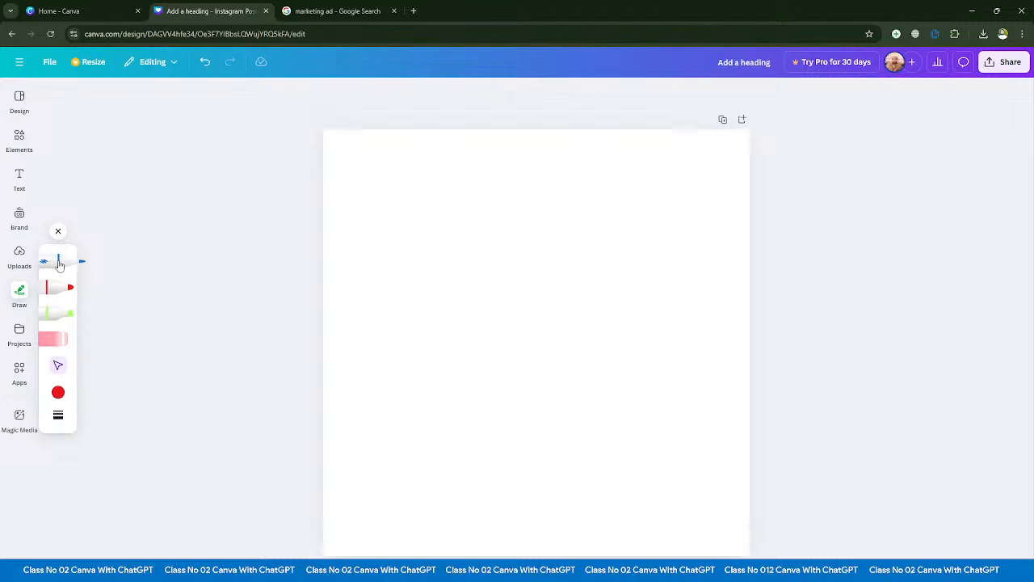
left_click(59, 265)
left_click(58, 392)
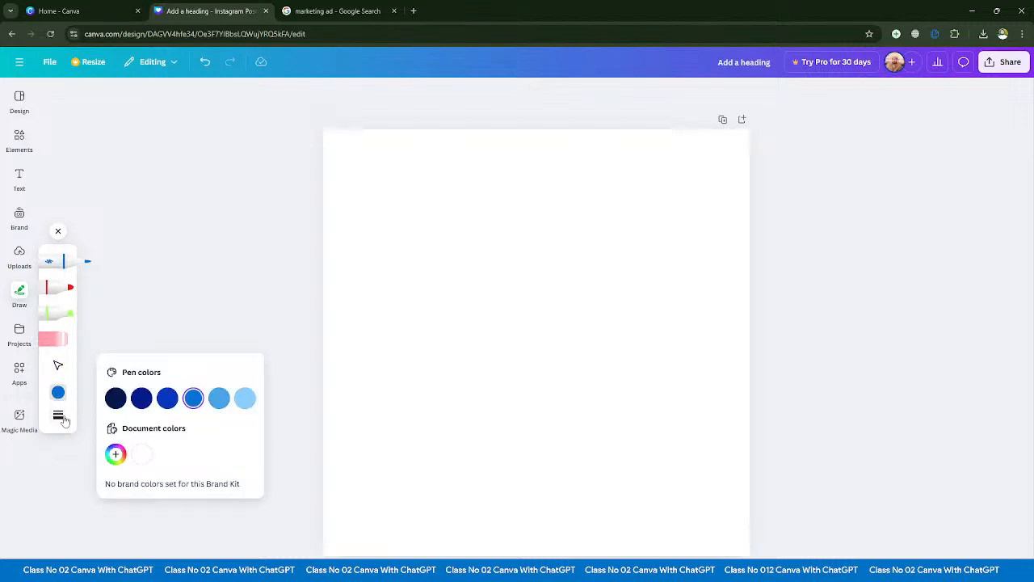
left_click(63, 419)
left_click_drag(115, 430, 122, 428)
left_click_drag(148, 469, 264, 468)
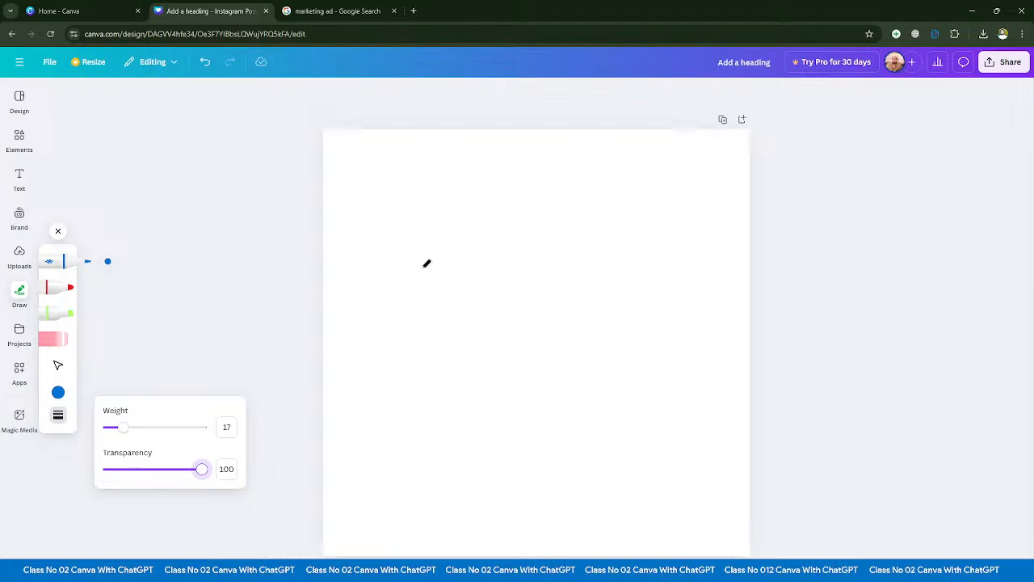
- Draw a blue dot, a letter A shape and long looping freehand pen strokes across the page
left_click(440, 265)
mouse_move(413, 431)
left_mouse_down()
mouse_move(408, 396)
mouse_move(473, 443)
left_mouse_up()
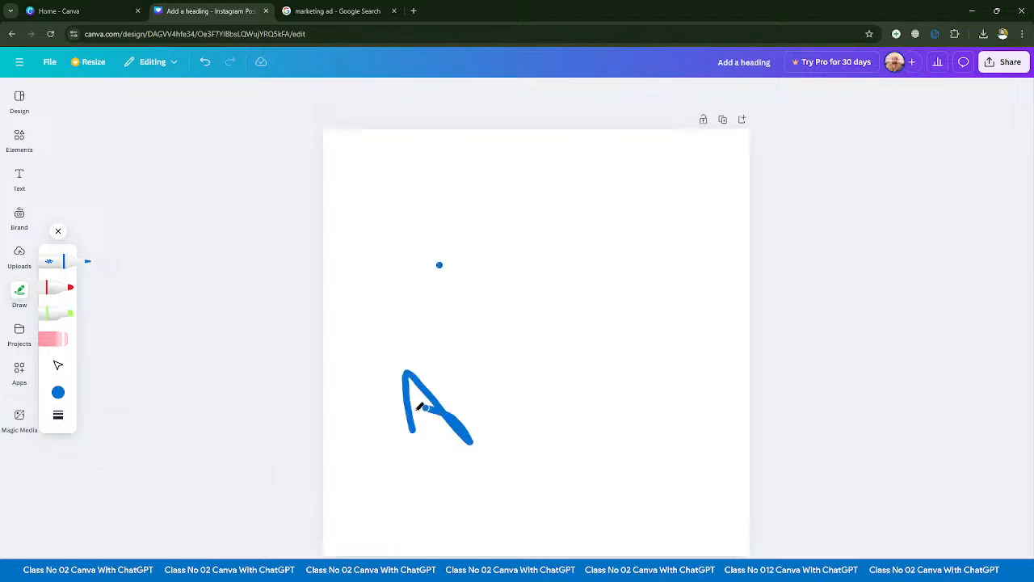
mouse_move(419, 407)
left_mouse_down()
mouse_move(749, 360)
mouse_move(783, 392)
mouse_move(404, 399)
left_mouse_up()
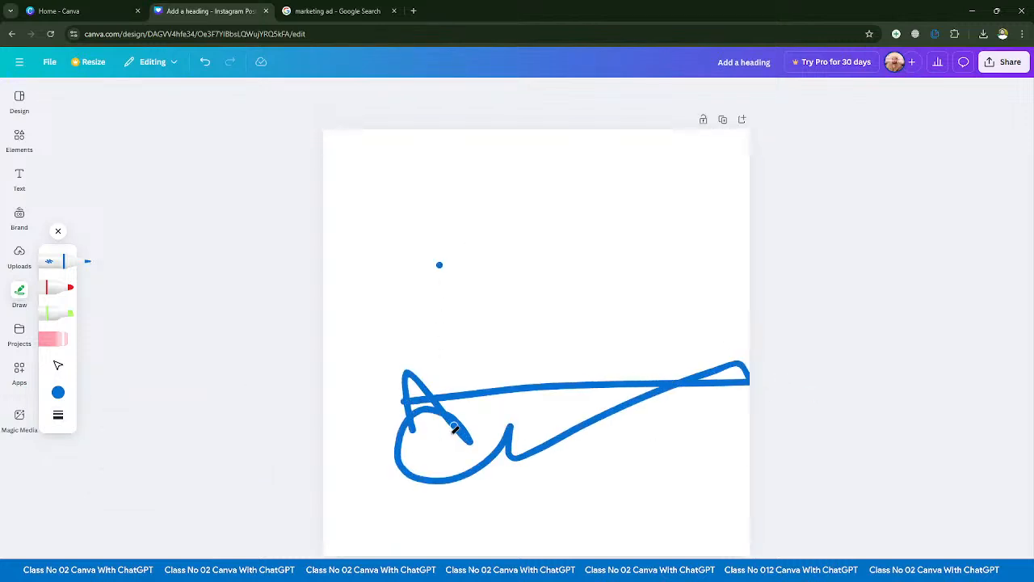
mouse_move(454, 429)
left_mouse_down()
mouse_move(464, 213)
mouse_move(405, 355)
mouse_move(728, 465)
mouse_move(810, 429)
left_mouse_up()
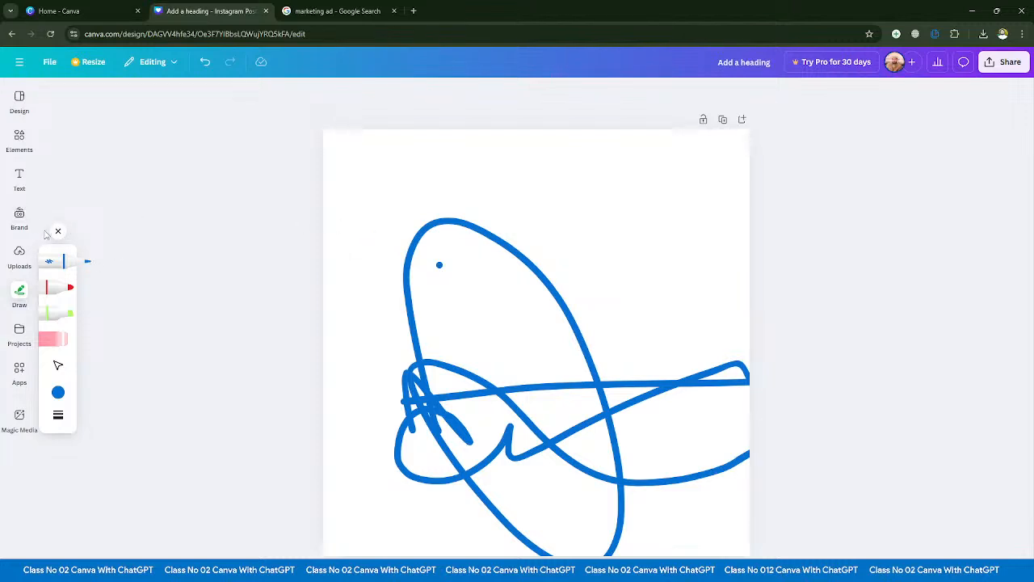
- Close the drawing tools and delete all the blue pen strokes from the page
left_click(58, 231)
mouse_move(277, 218)
left_mouse_down()
mouse_move(799, 557)
mouse_move(854, 536)
left_mouse_up()
key("Delete")
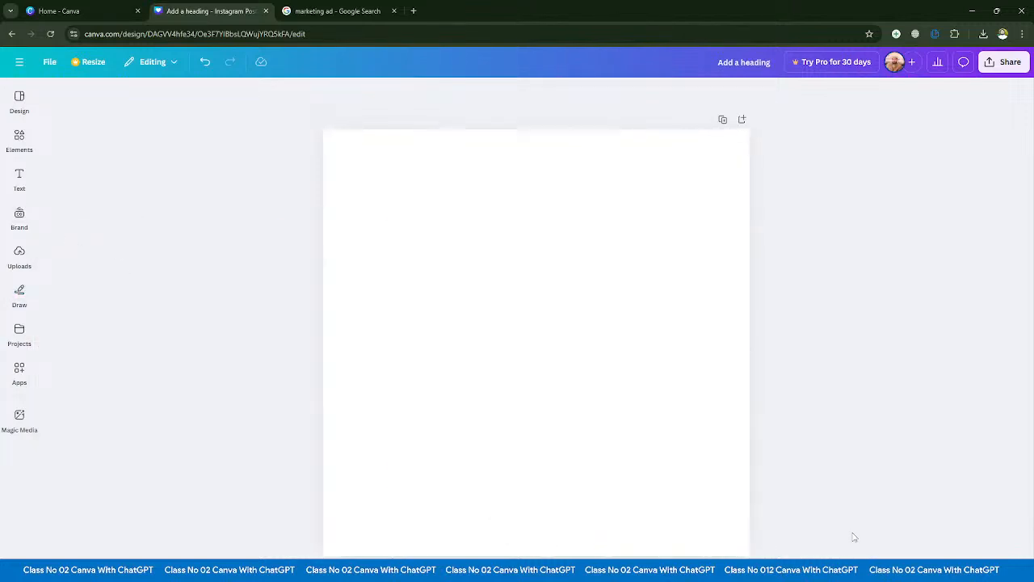
- Open the saved projects and look through the designs, folders and images listed there
left_click(19, 295)
left_click(20, 333)
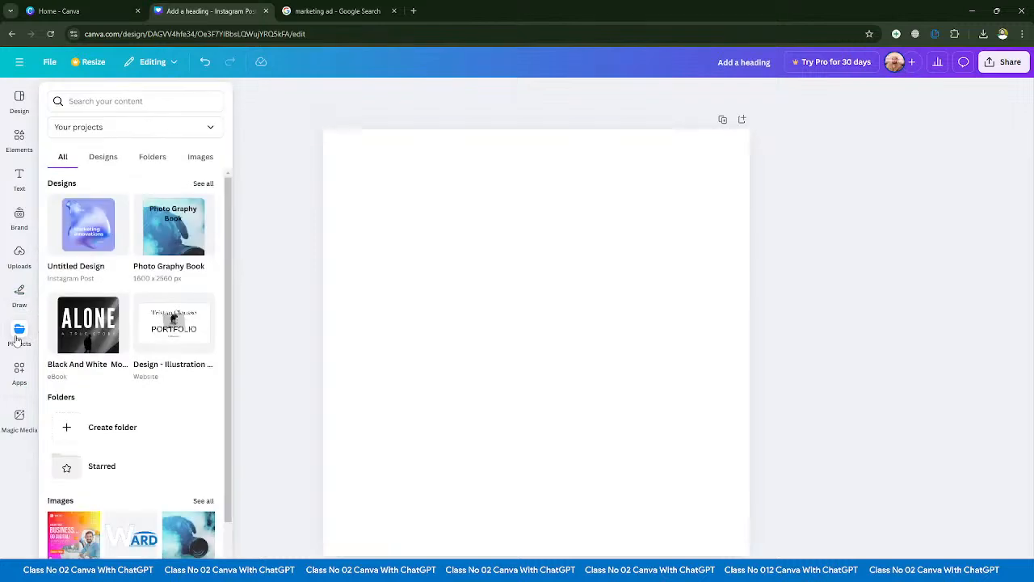
scroll(70, 317, "down", 1)
scroll(69, 317, "up", 1)
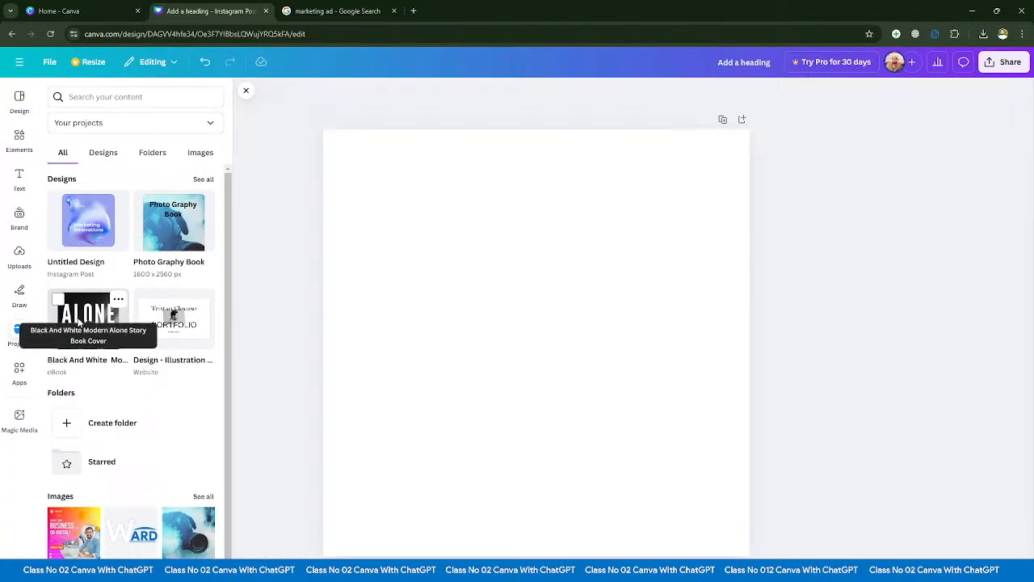
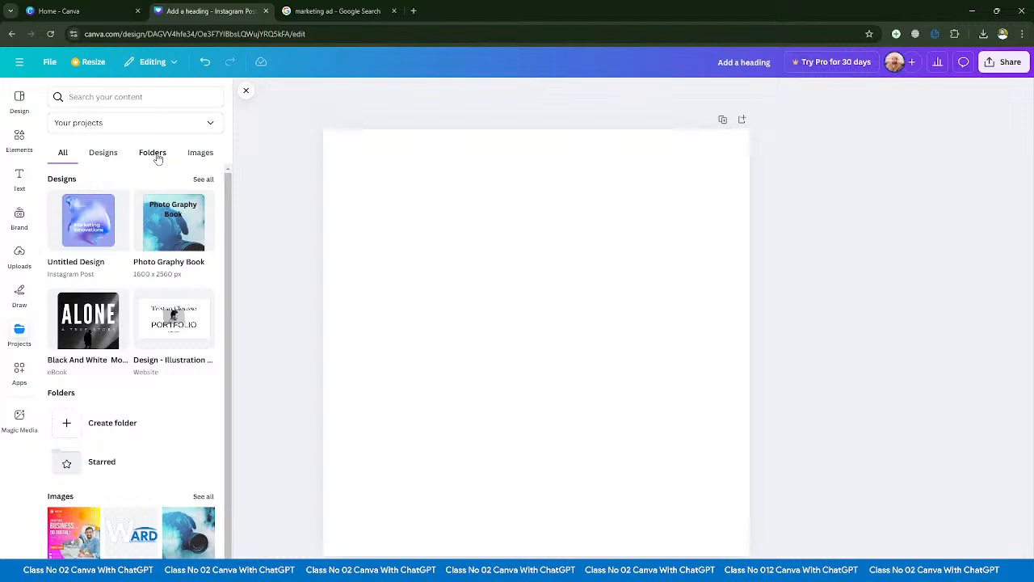
- Look through the saved designs and the folders in the projects
left_click(102, 152)
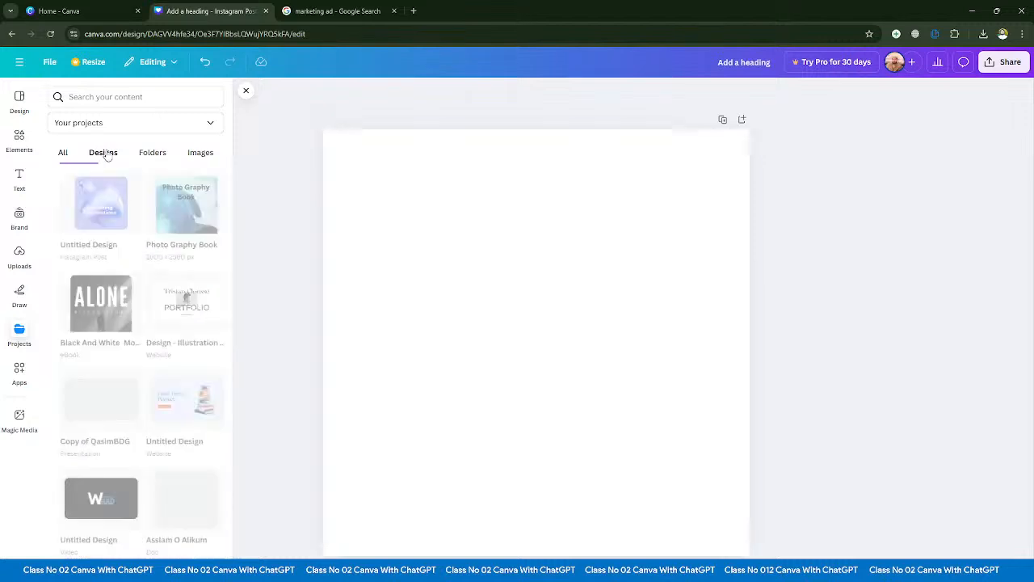
scroll(174, 390, "down", 2)
scroll(175, 390, "up", 2)
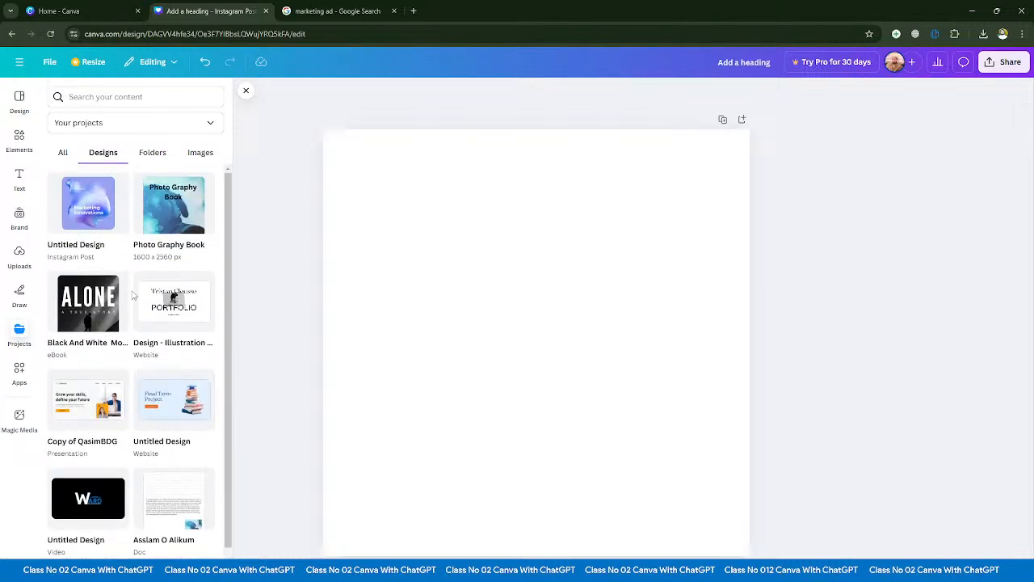
left_click(153, 154)
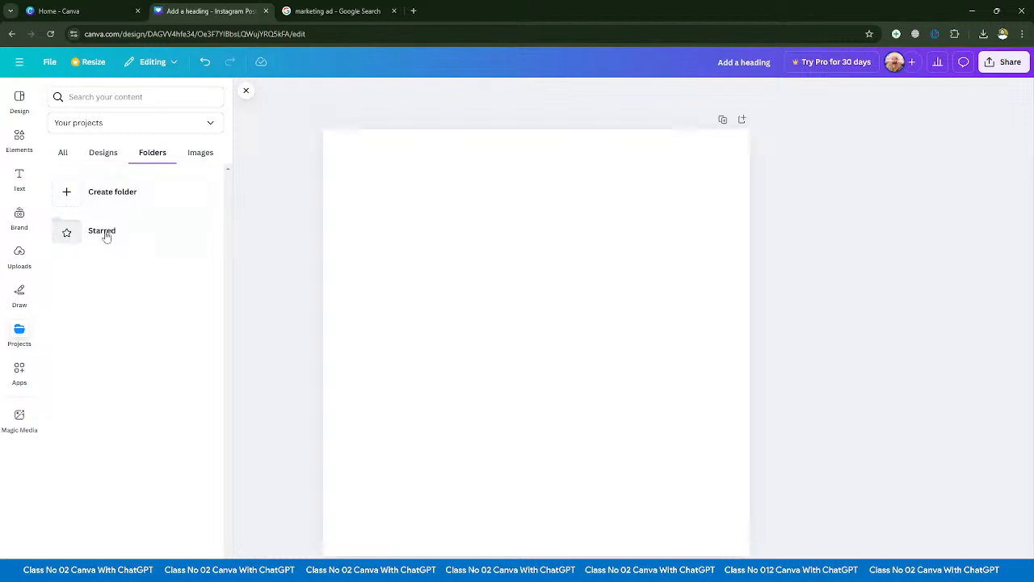
- Add the blue WARD logo from the saved project images to the page's centre area
left_click(200, 155)
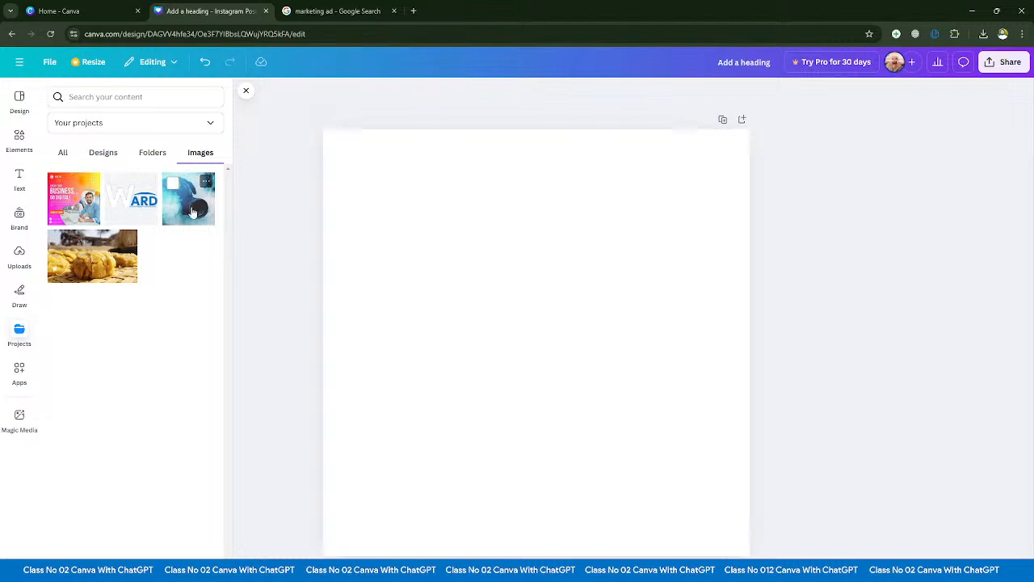
left_click(124, 208)
mouse_move(452, 312)
left_mouse_down()
mouse_move(443, 300)
mouse_move(461, 316)
left_mouse_up()
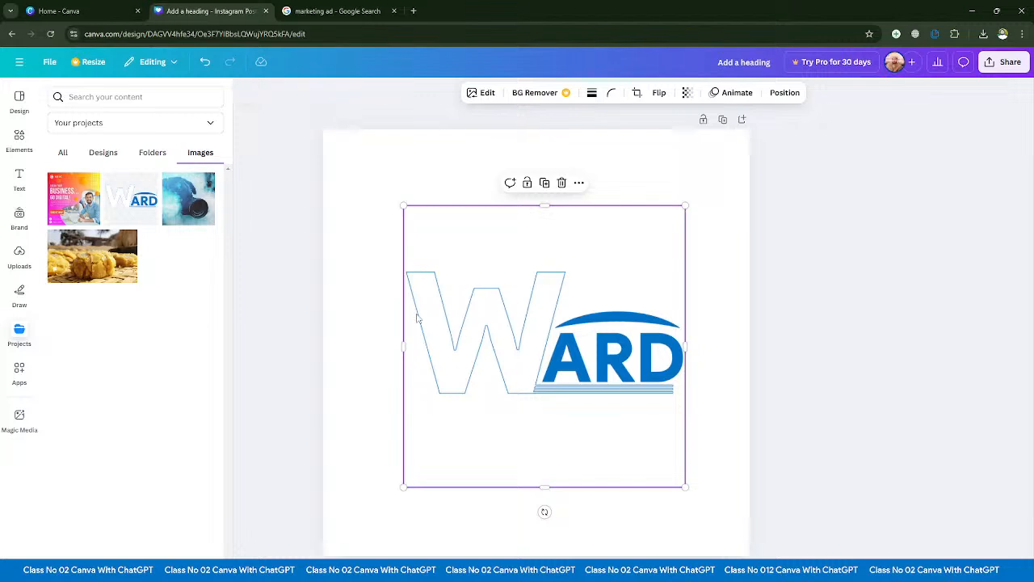
- Review the complete projects overview and look inside the Starred folder
left_click(62, 153)
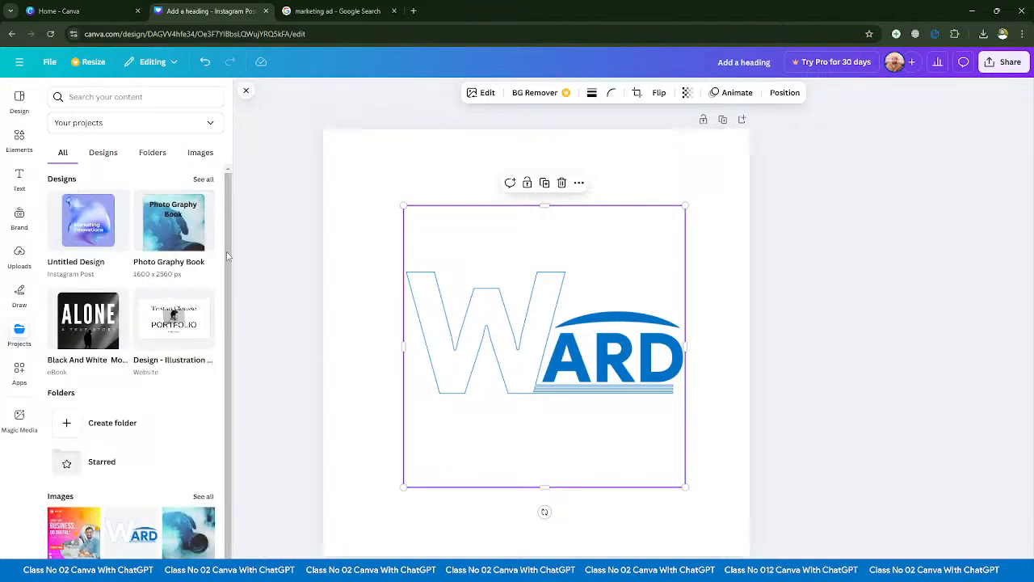
scroll(185, 202, "down", 1)
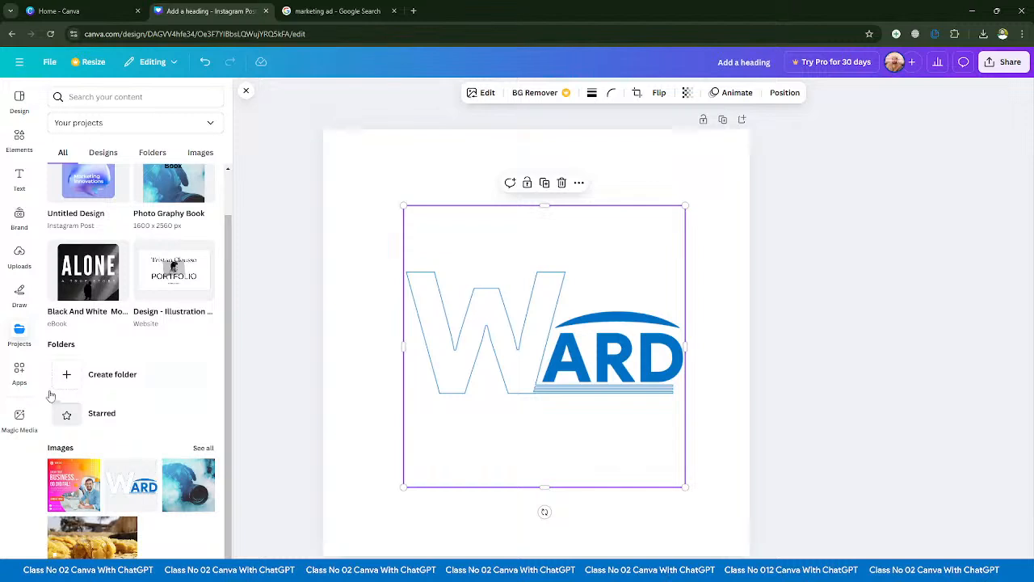
left_click(85, 419)
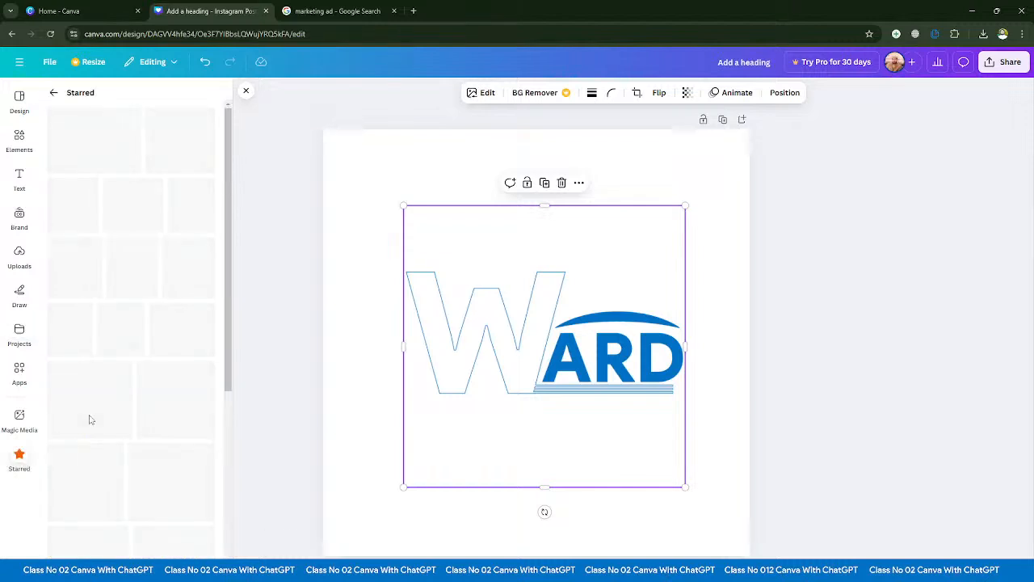
left_click(51, 94)
scroll(155, 445, "up", 1)
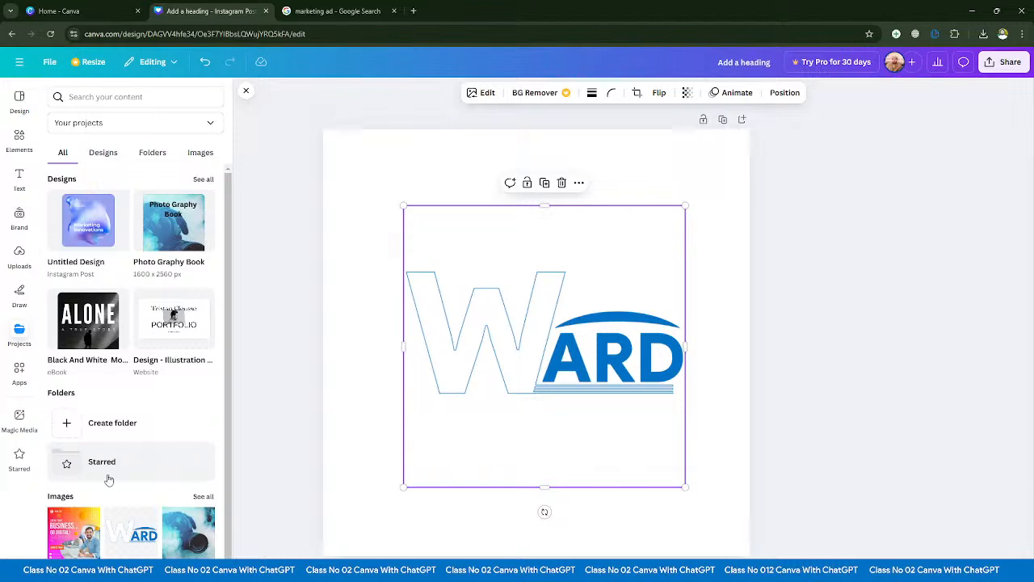
scroll(108, 473, "down", 1)
- Browse the apps on offer, including the featured, trending, More from Canva, popular and AI-powered ones
left_click(20, 373)
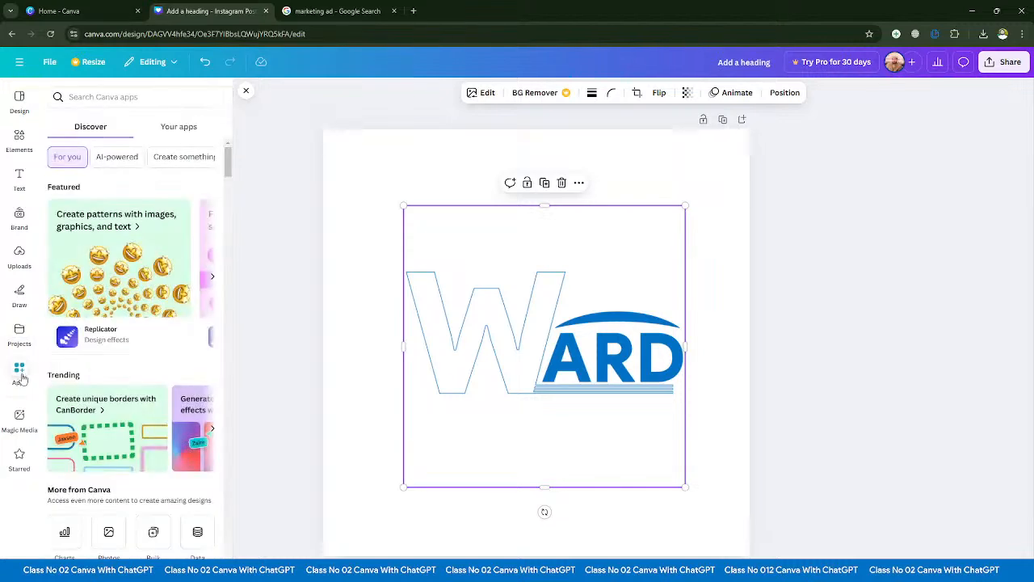
scroll(112, 380, "down", 5)
scroll(111, 379, "down", 10)
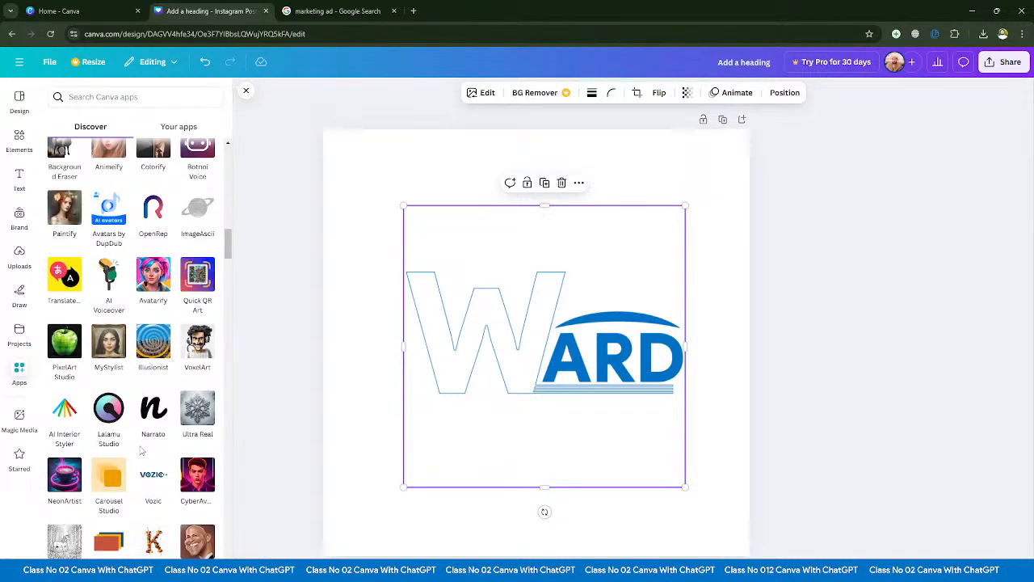
scroll(141, 451, "down", 8)
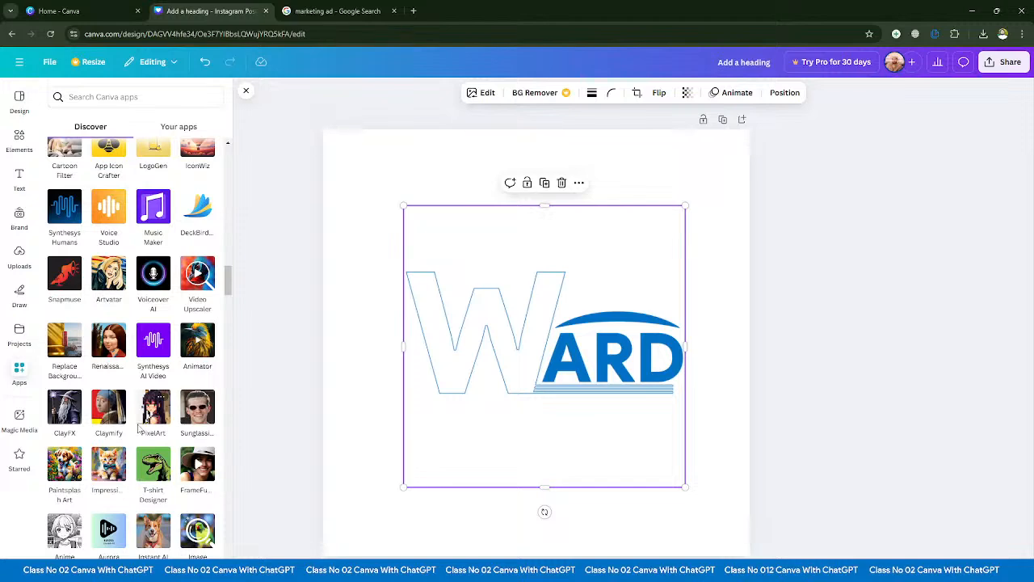
scroll(139, 428, "up", 5)
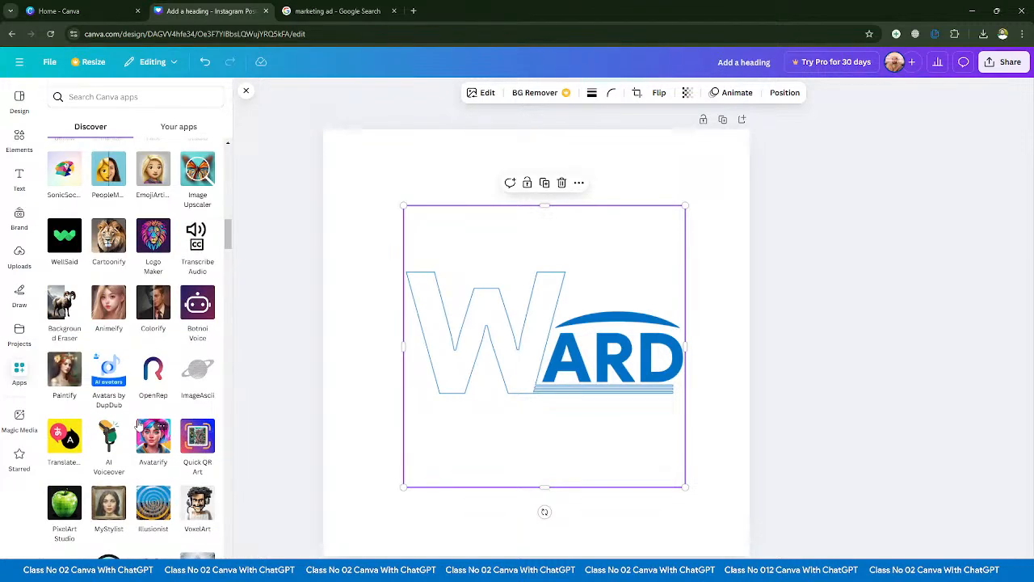
scroll(137, 423, "up", 3)
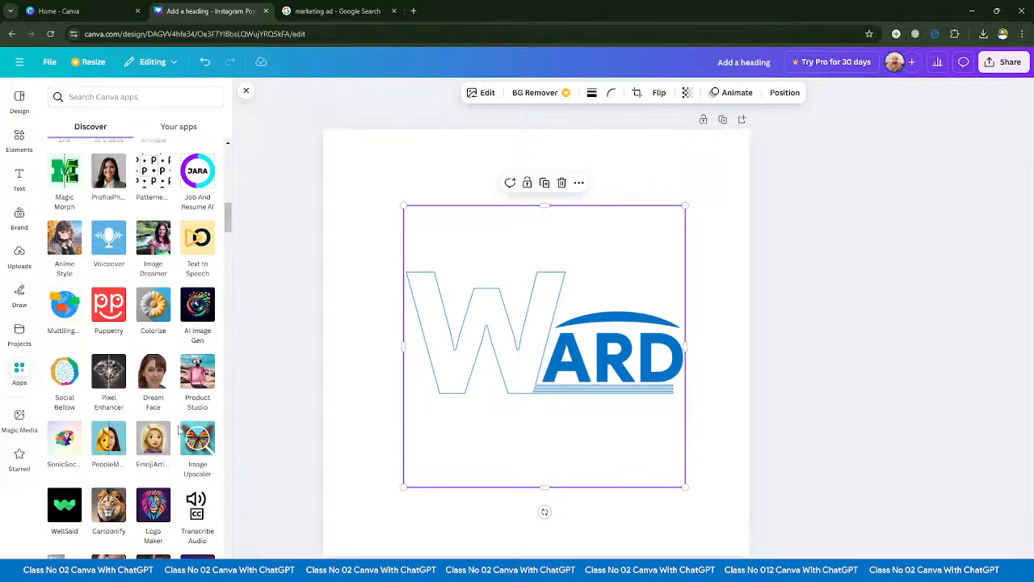
scroll(145, 418, "up", 8)
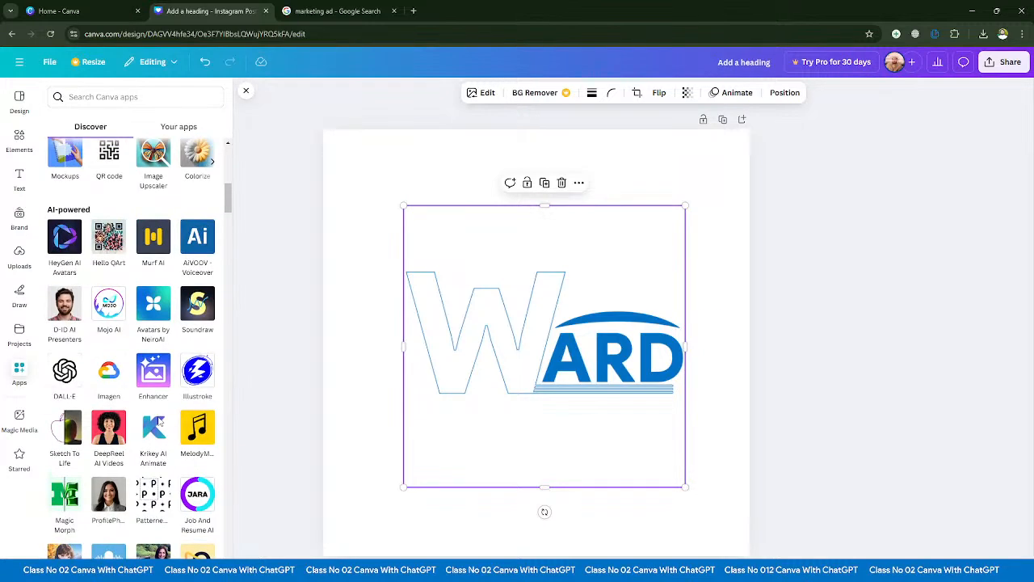
scroll(159, 423, "up", 5)
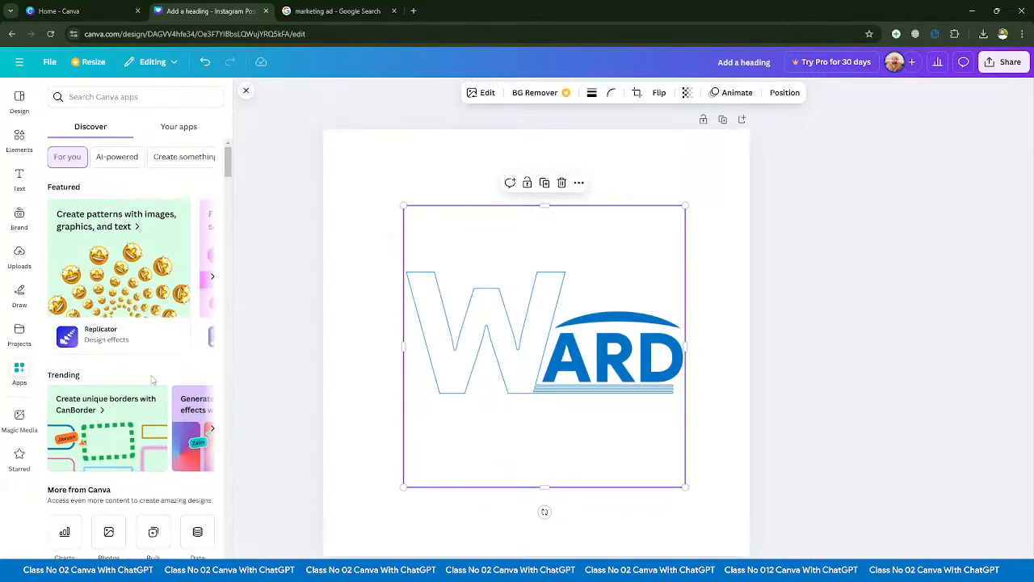
scroll(135, 430, "down", 3)
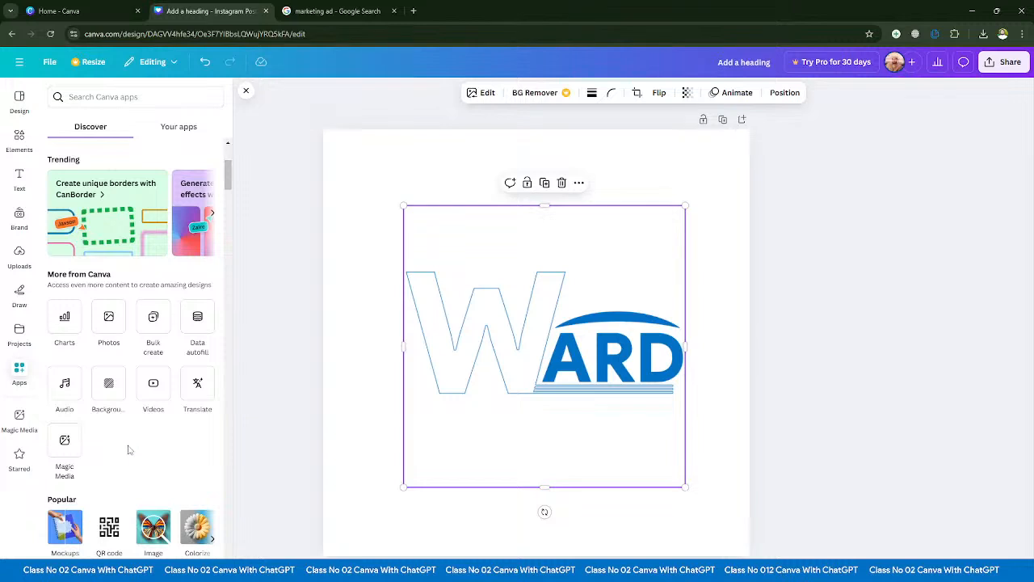
- Examine Magic Media's image prompt, styles, aspect ratios and credits, and check the Starred folder again
left_click(18, 420)
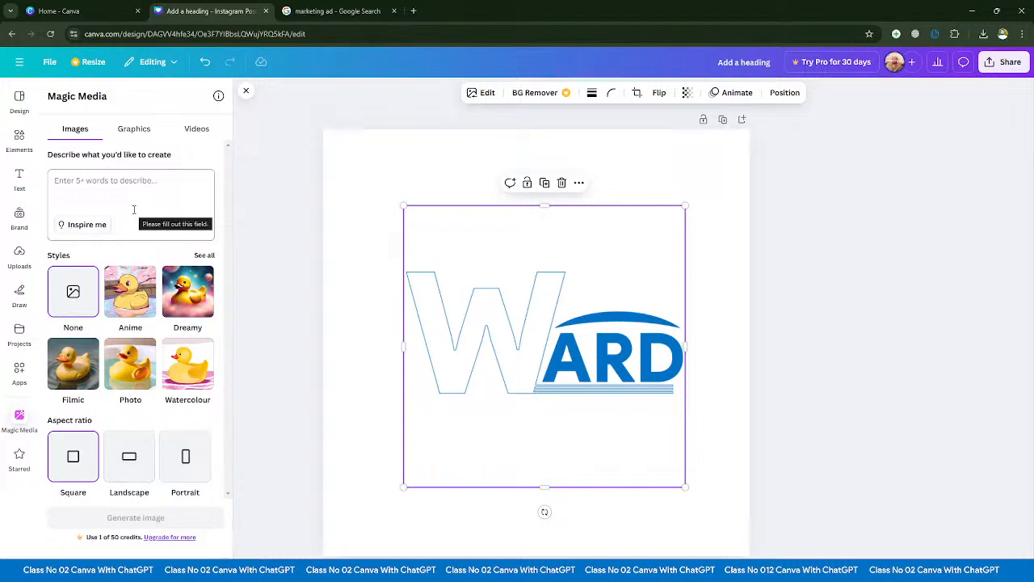
left_click(102, 189)
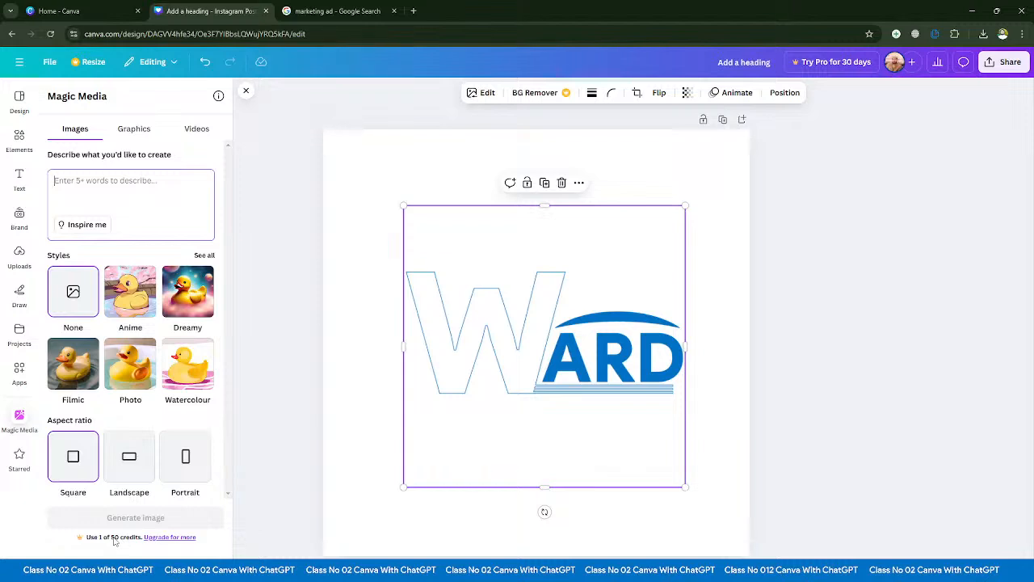
left_click(19, 456)
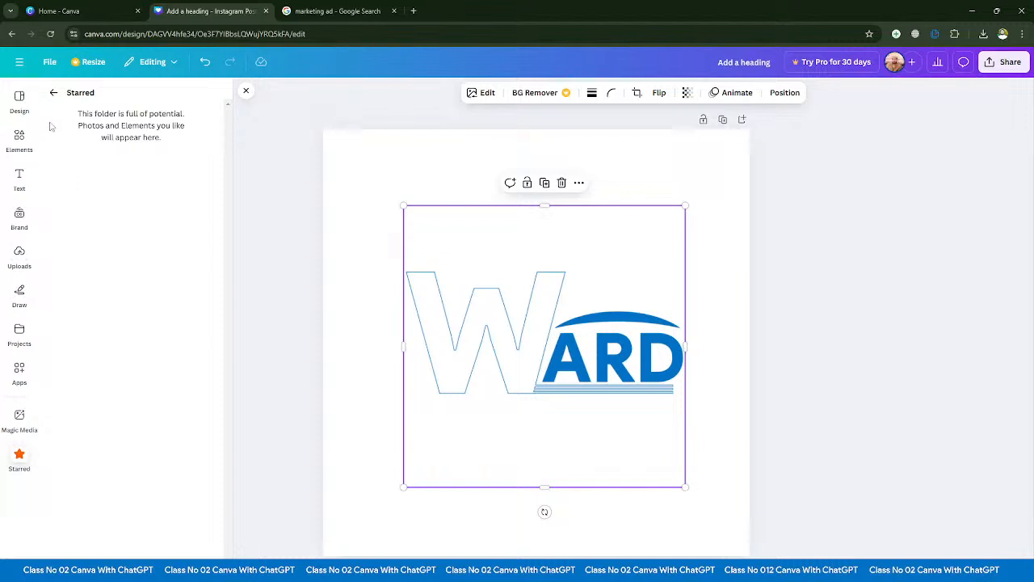
left_click(53, 92)
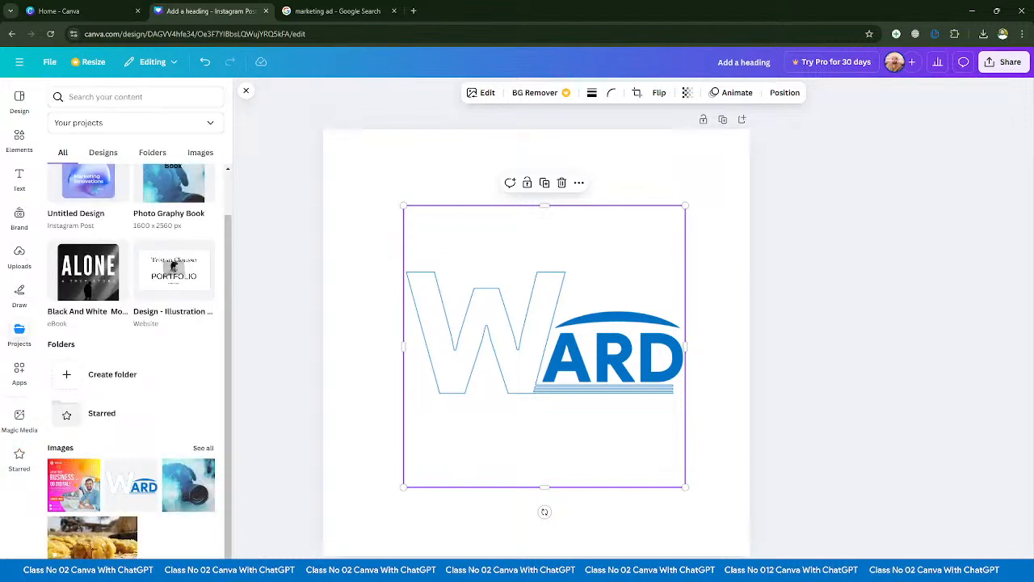
- Search the quick actions for "ima" and close the search
left_click(20, 568)
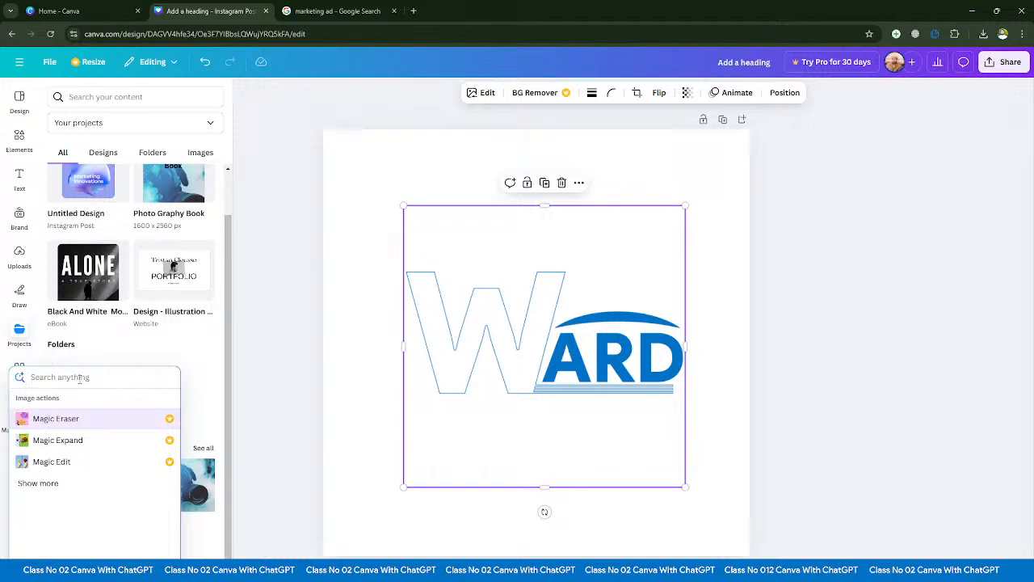
type("ima")
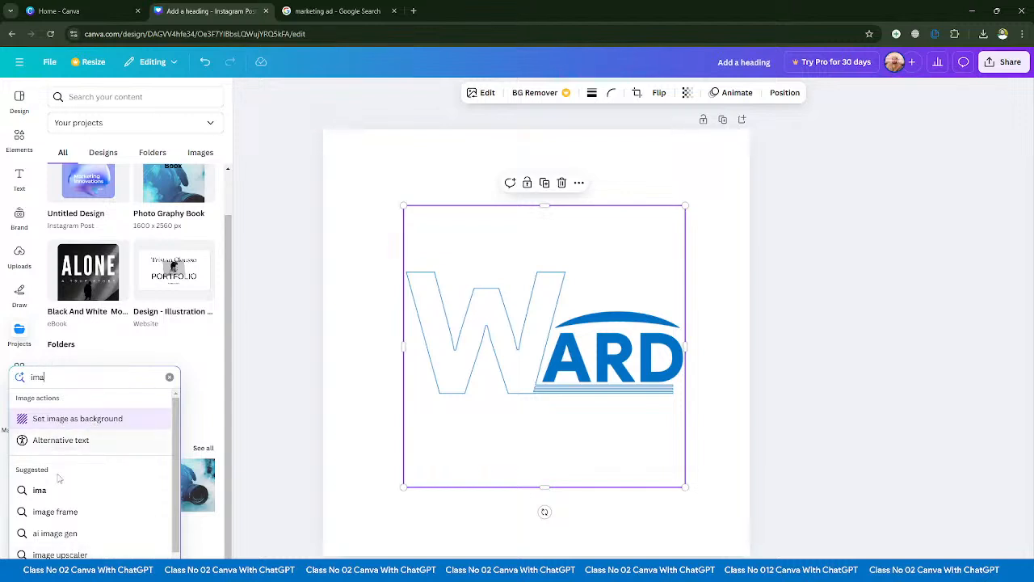
key("Escape")
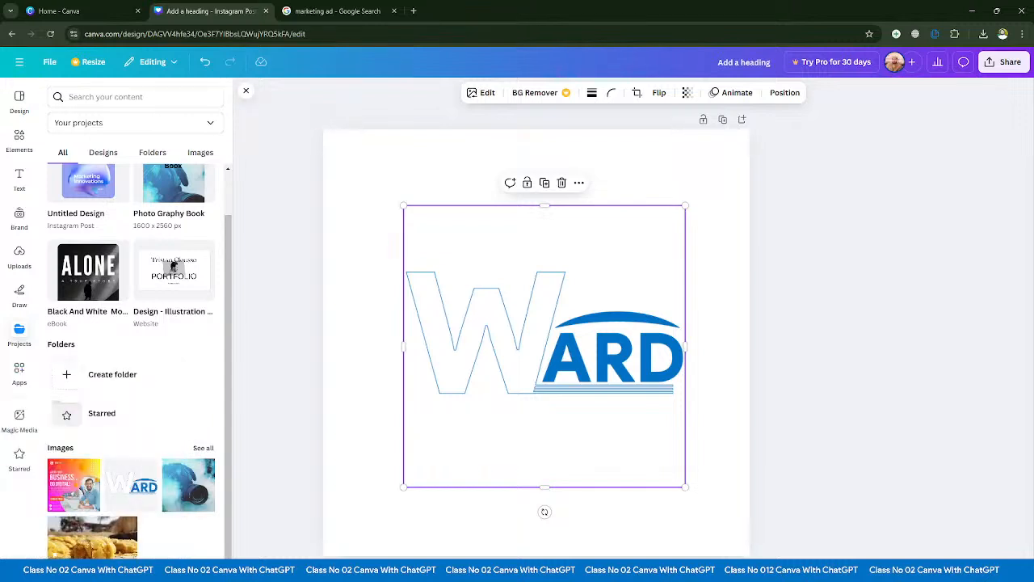
- Clear the template search and examine its colour and language filter options
left_click(20, 101)
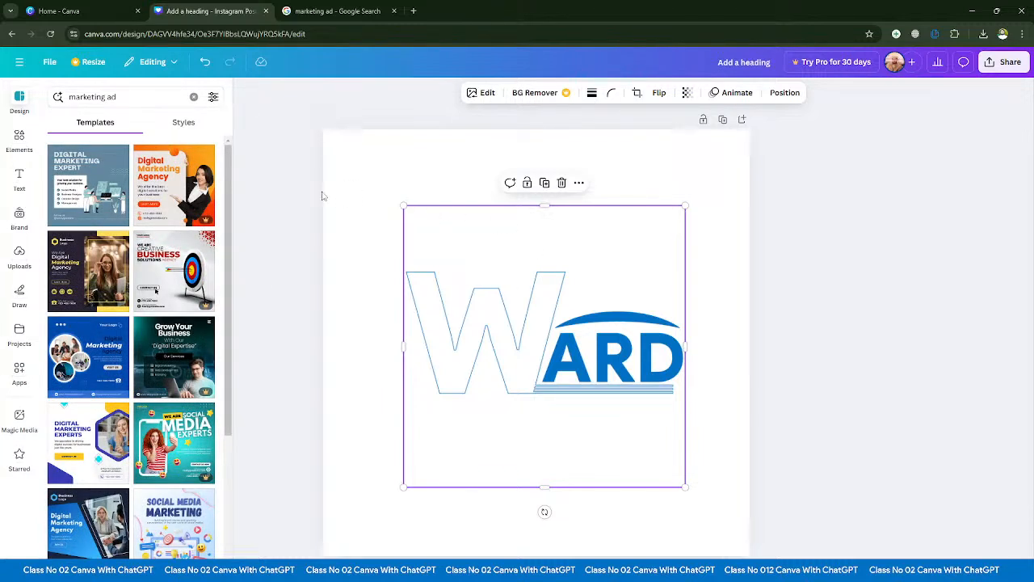
left_click(193, 97)
left_click(212, 97)
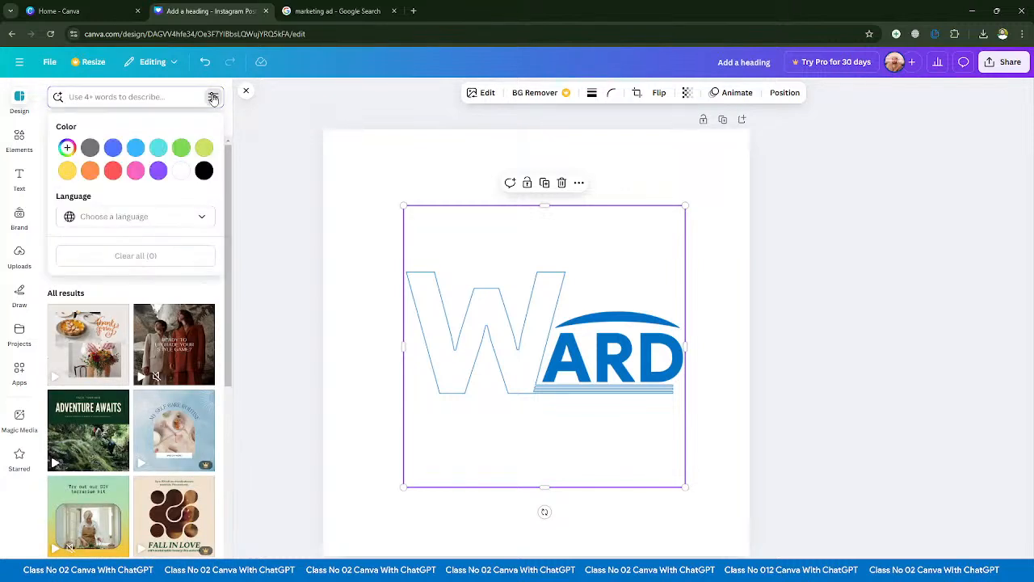
left_click(213, 97)
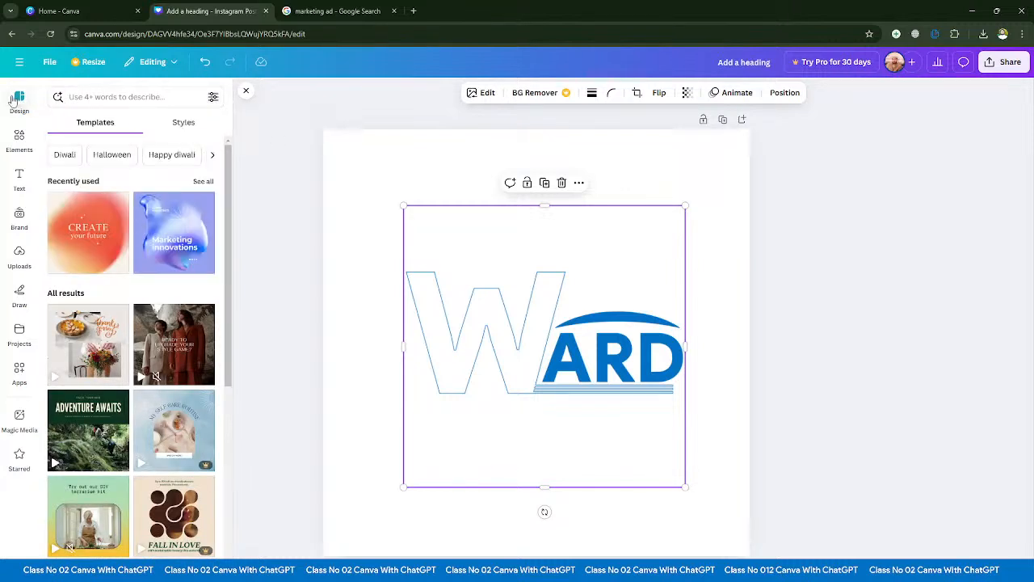
left_click(122, 96)
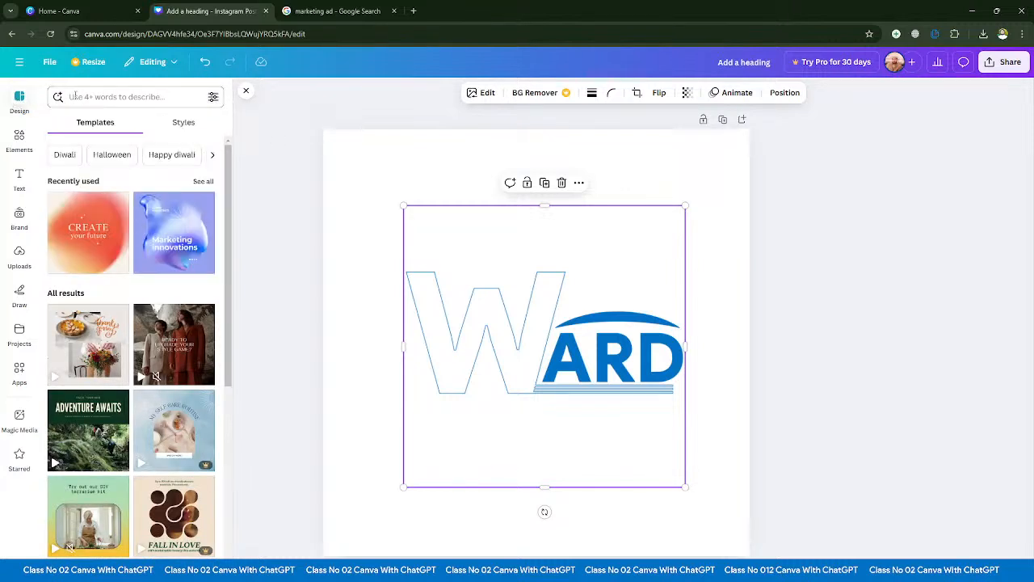
left_click(214, 97)
left_click(214, 97)
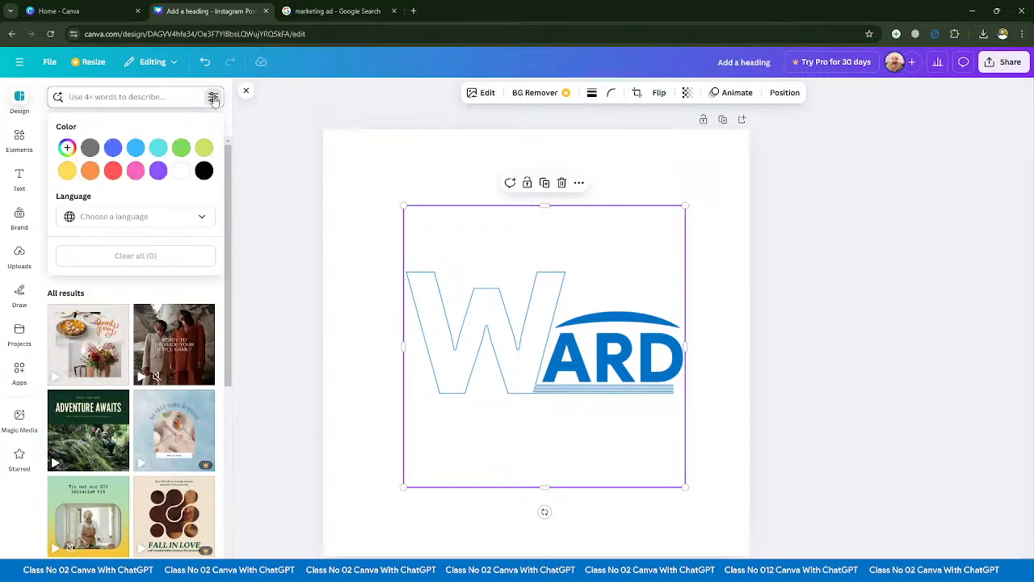
left_click(214, 98)
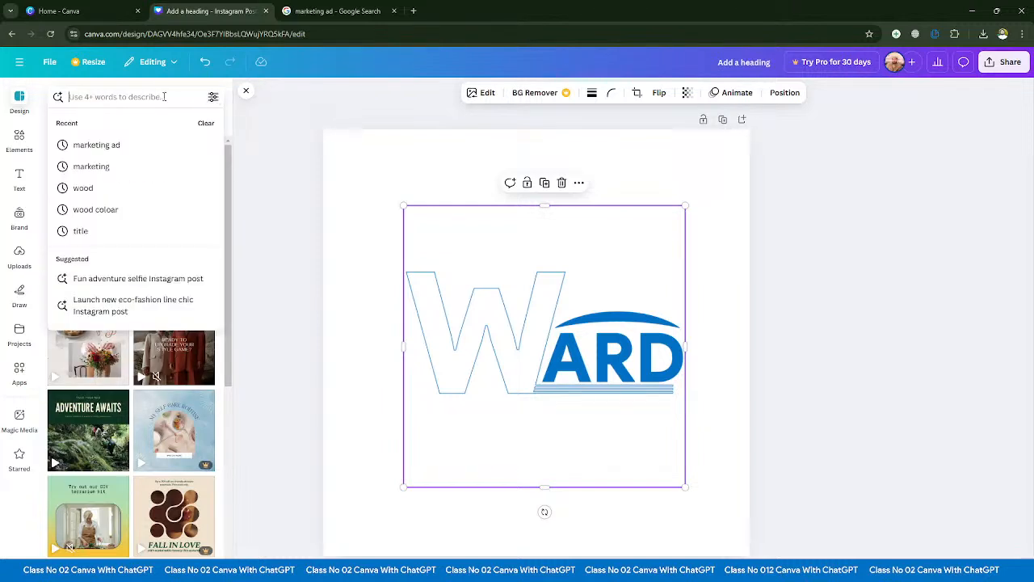
- Search the templates for "marketing ad" and filter the results by the turquoise colour
type("ma")
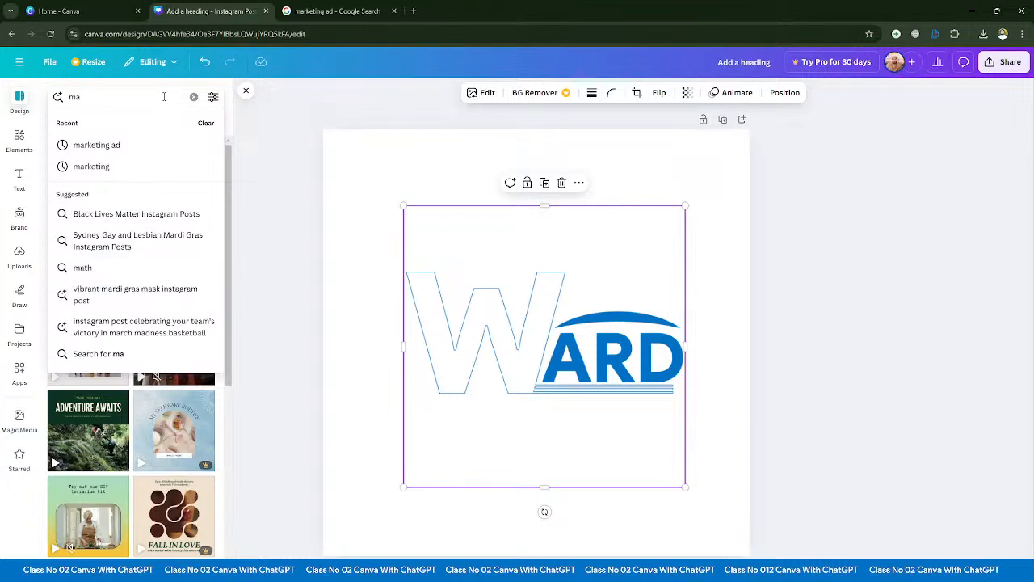
type("rketin")
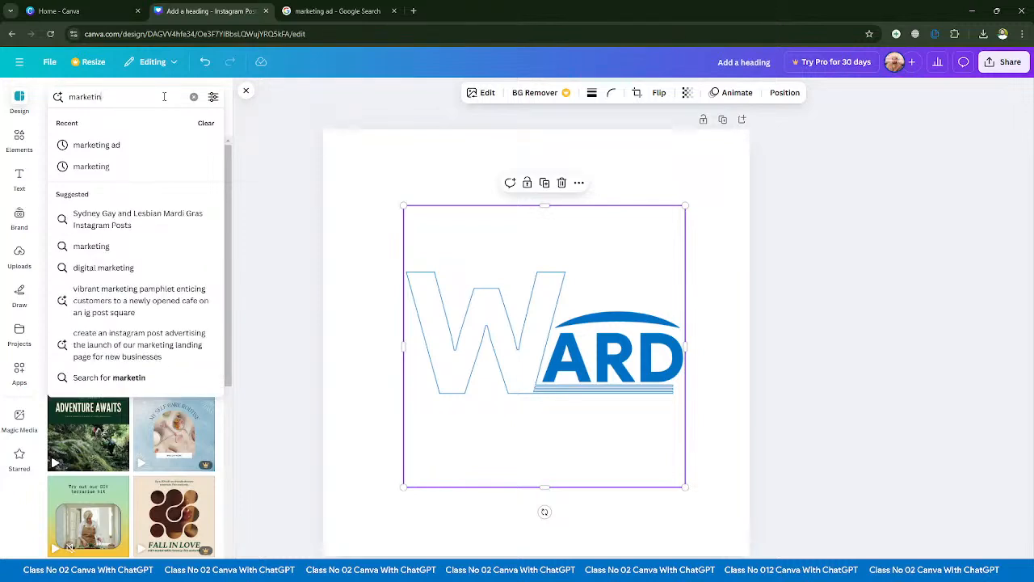
type("g")
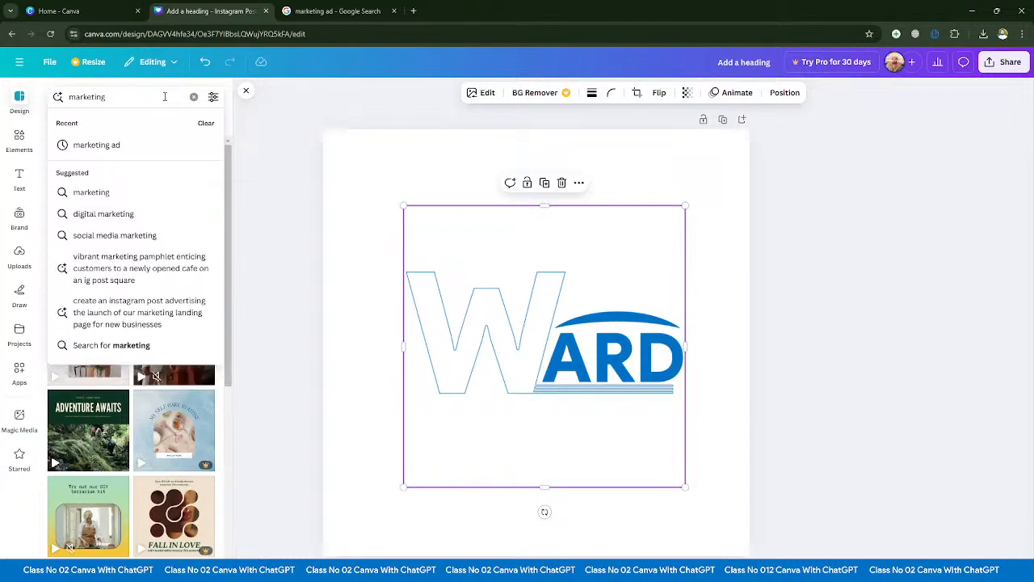
left_click(144, 146)
left_click(214, 97)
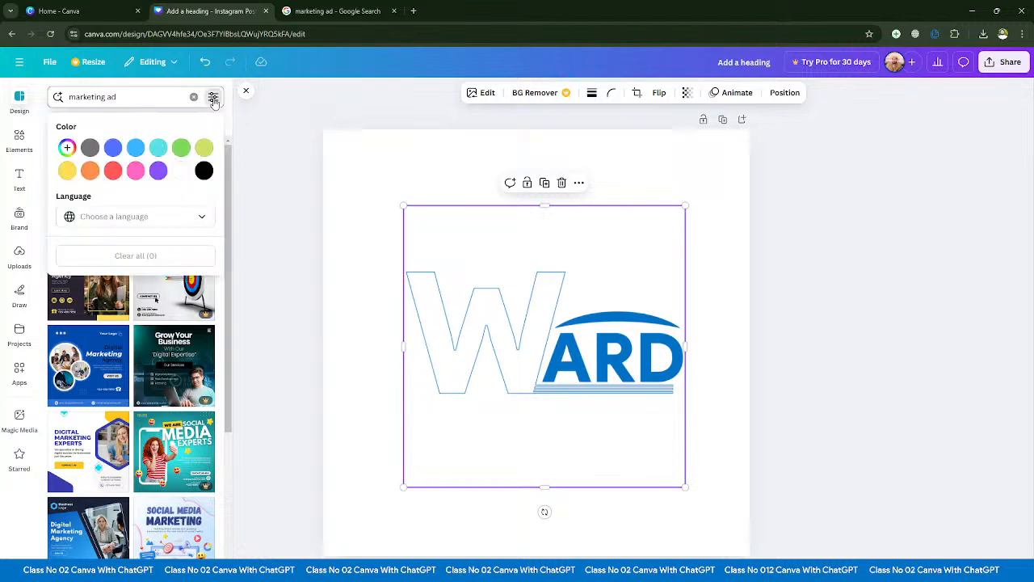
left_click(159, 149)
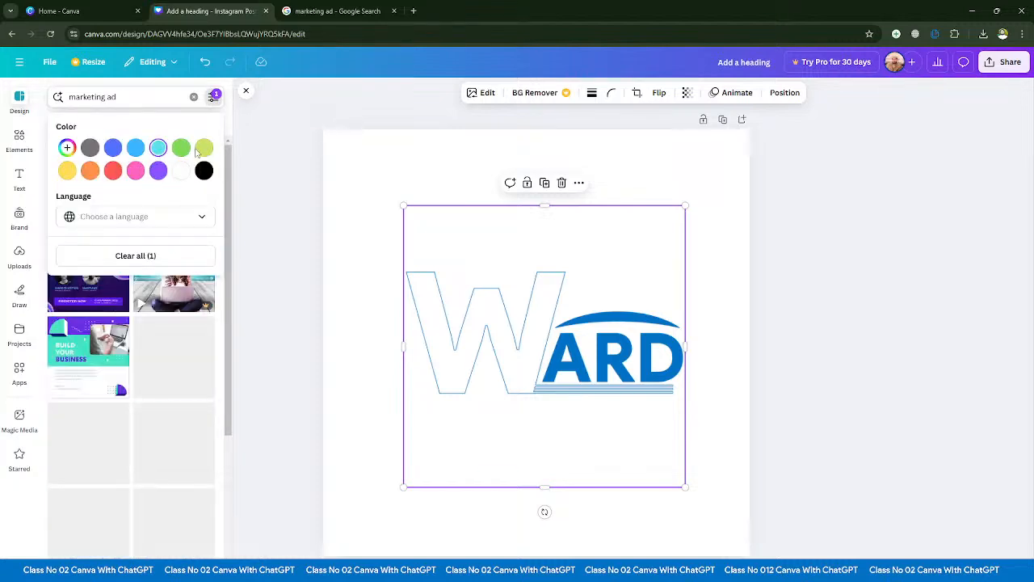
- Browse the turquoise "marketing ad" templates
left_click(282, 170)
scroll(168, 259, "down", 3)
scroll(167, 271, "down", 3)
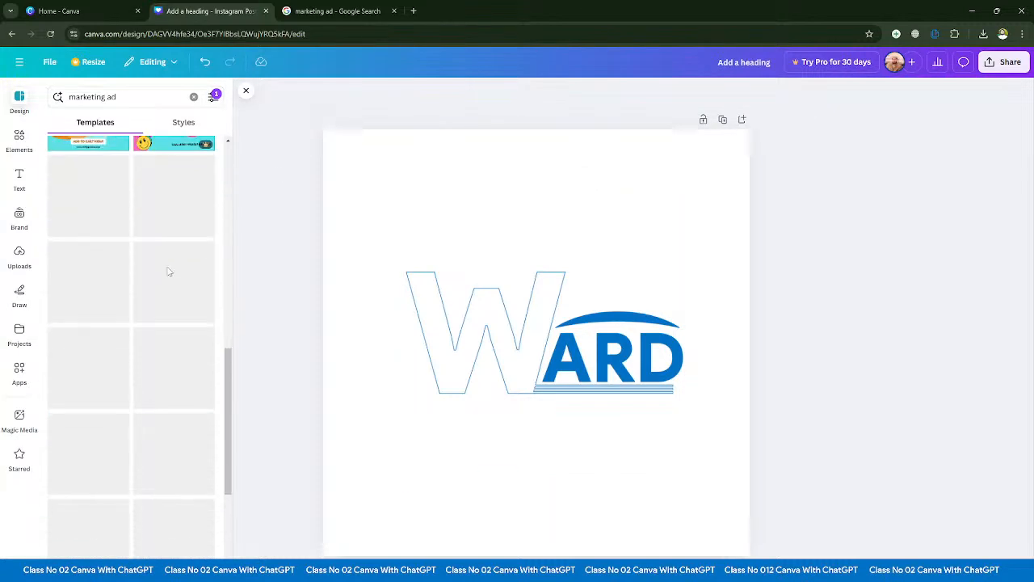
scroll(170, 277, "down", 3)
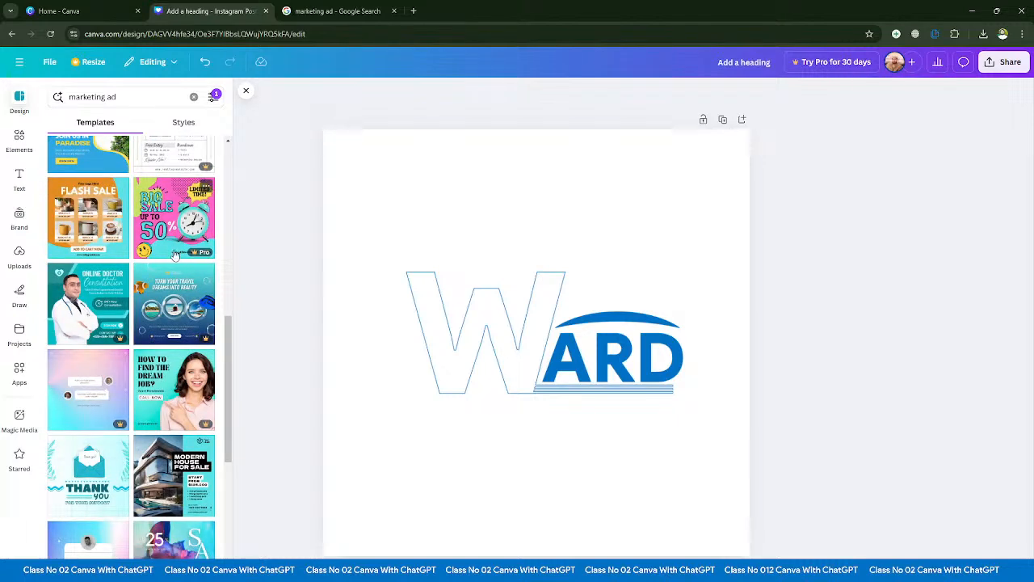
scroll(165, 258, "down", 5)
scroll(127, 273, "up", 12)
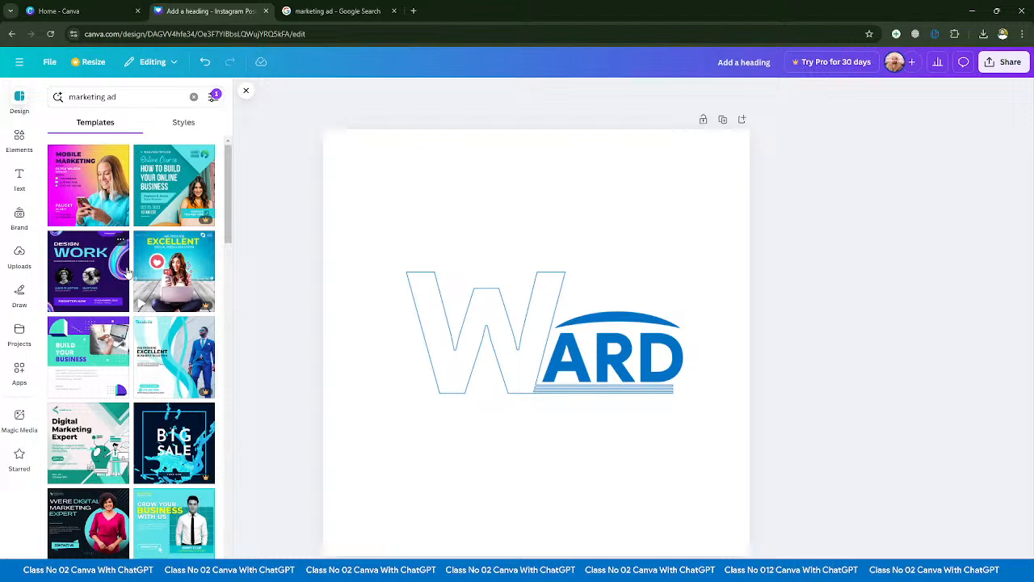
- Filter the "marketing ad" templates by the custom colour #0071C5
left_click(213, 96)
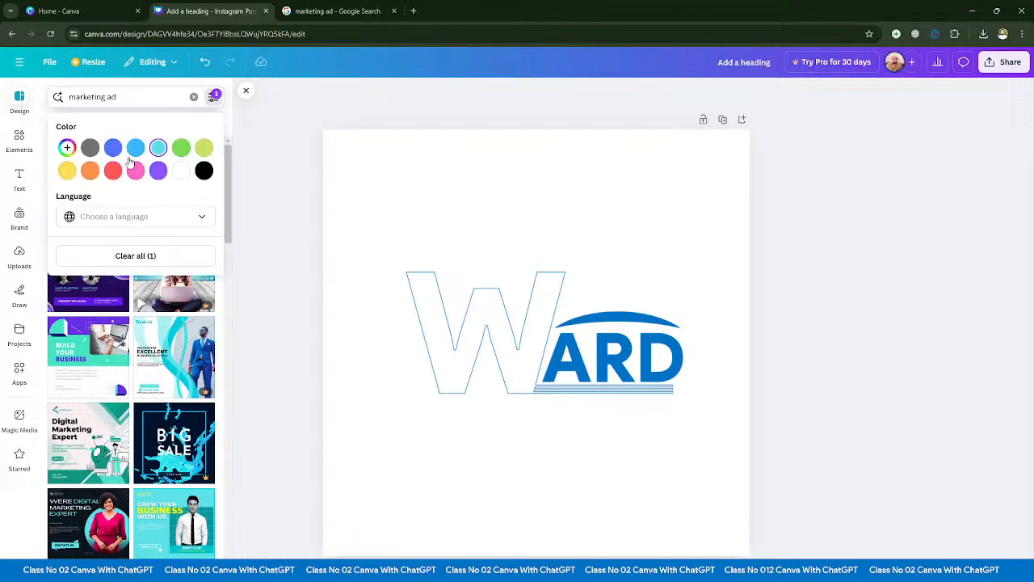
left_click(67, 147)
left_click(159, 255)
key("BackSpace")
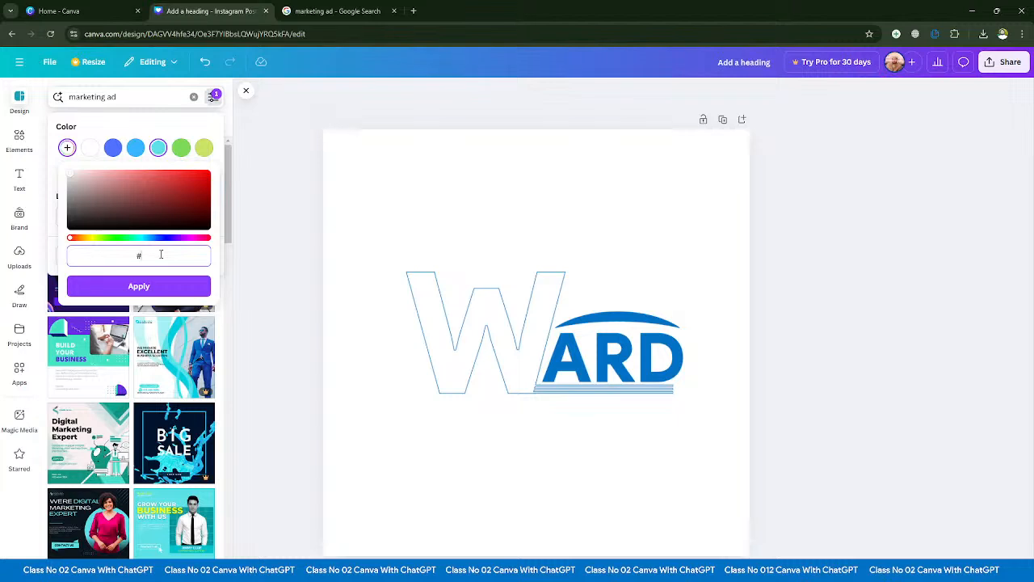
type("007")
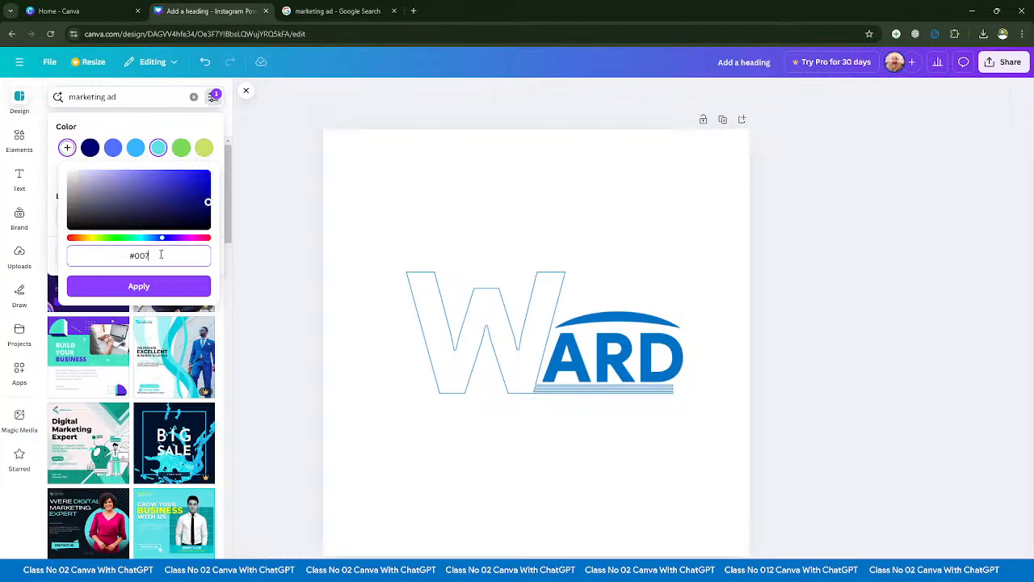
type("1c5")
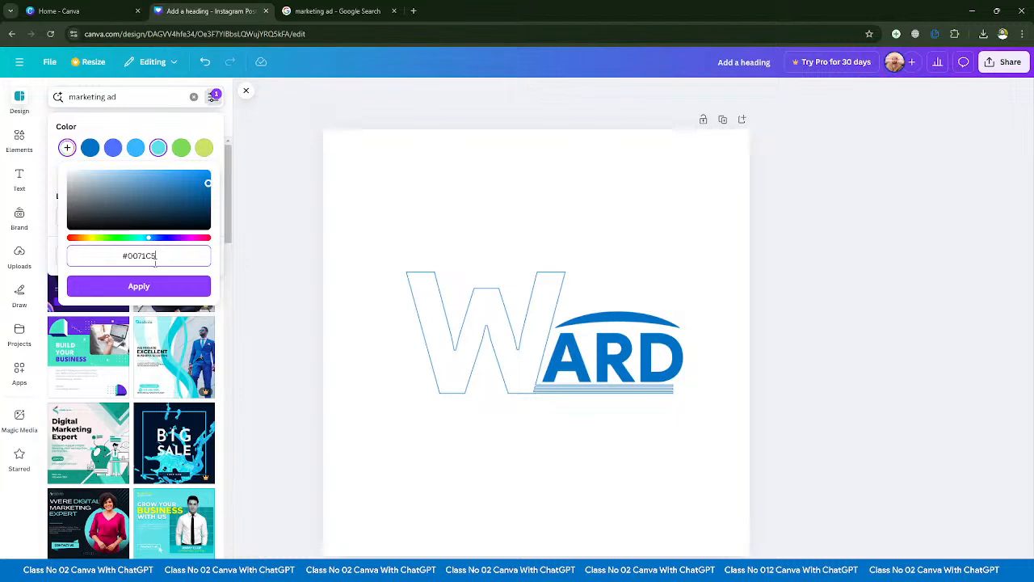
left_click(160, 288)
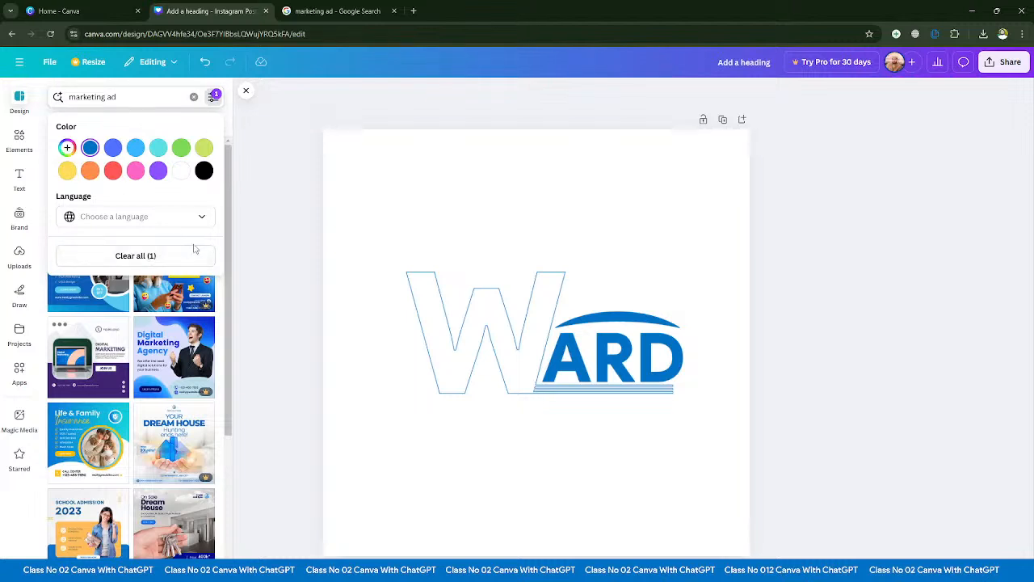
- Browse the templates matching the custom blue and clear the colour filter
scroll(158, 368, "down", 10)
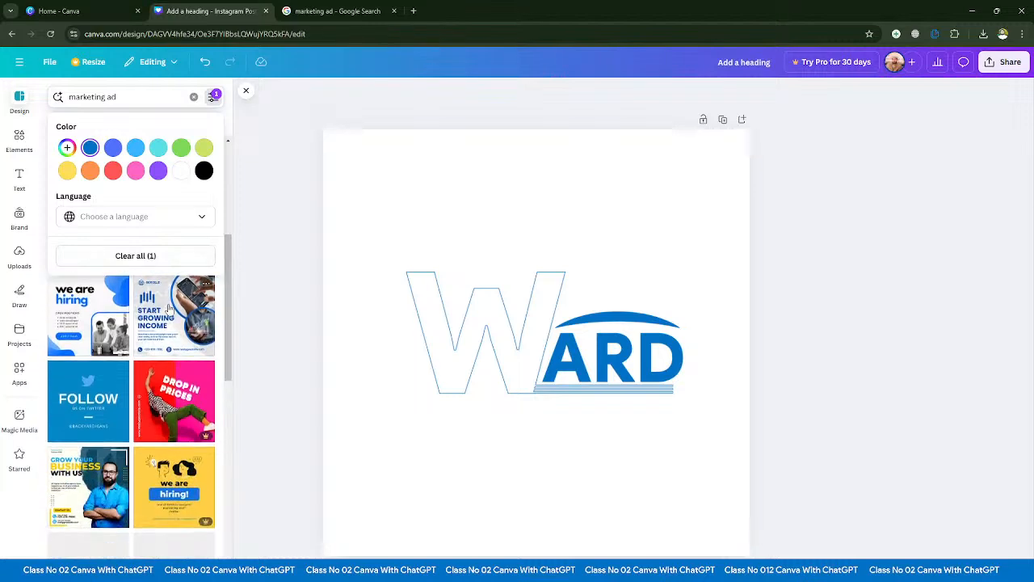
scroll(158, 368, "down", 5)
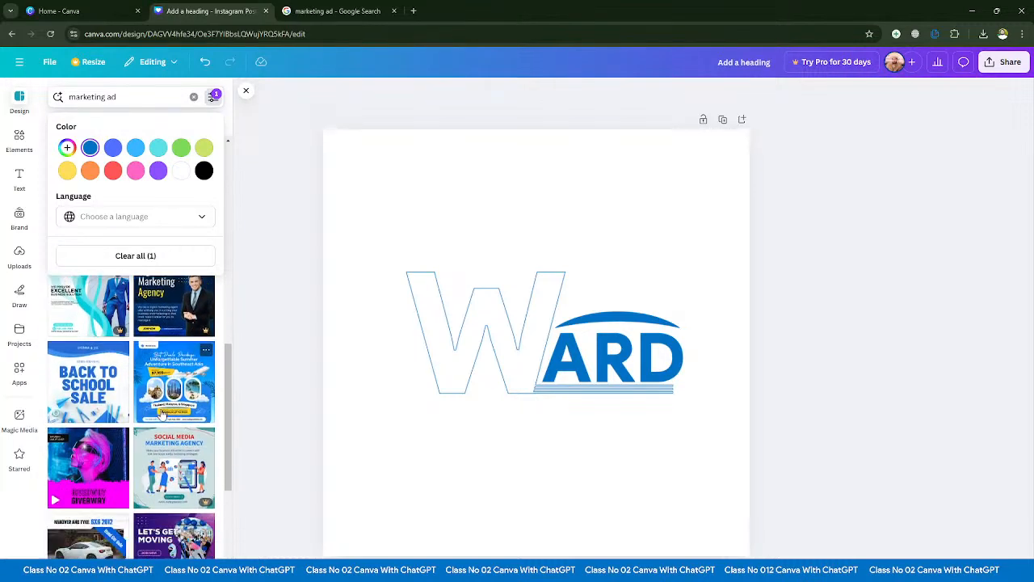
scroll(161, 413, "up", 1)
scroll(162, 388, "down", 4)
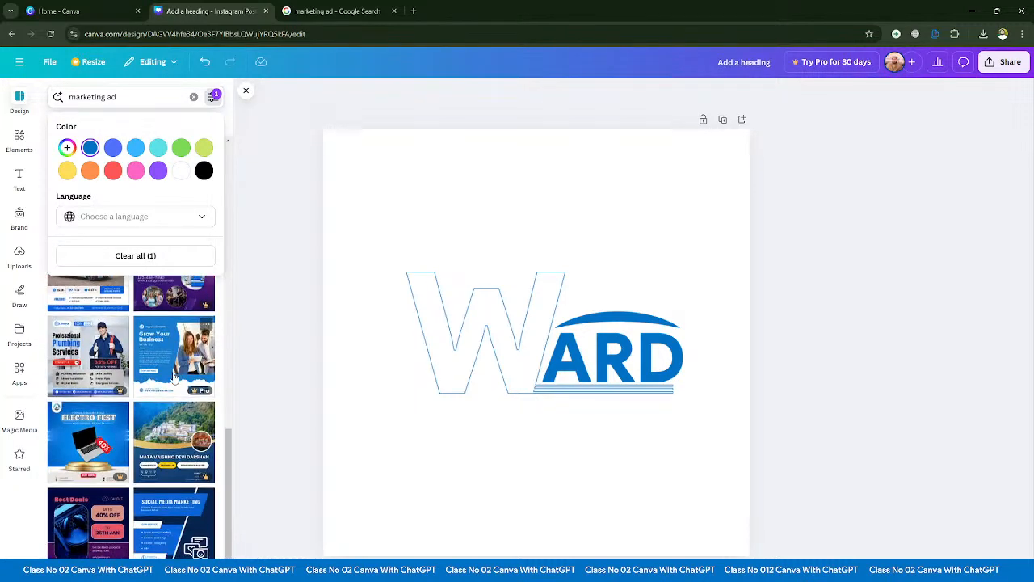
scroll(166, 388, "down", 10)
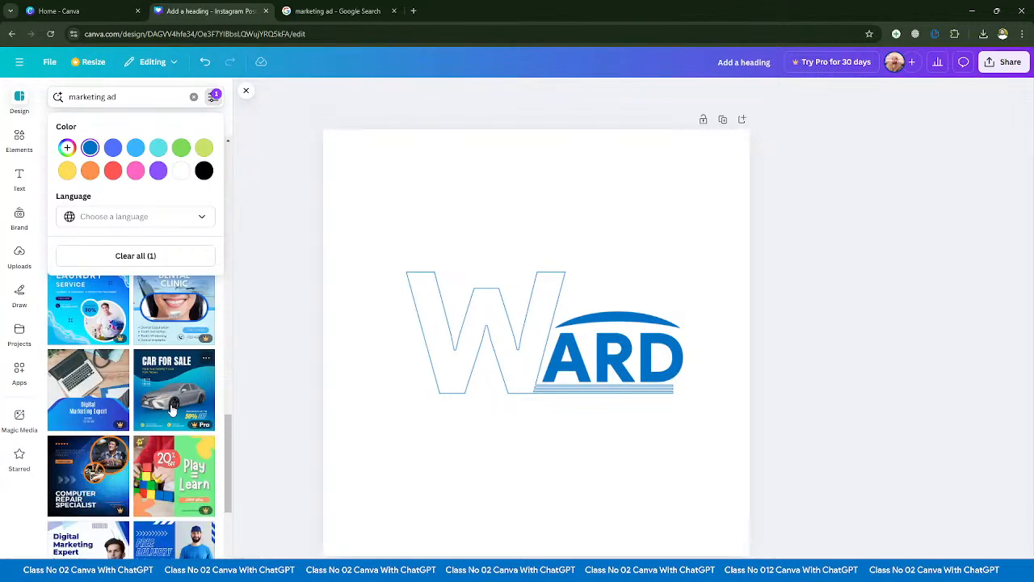
scroll(171, 410, "down", 10)
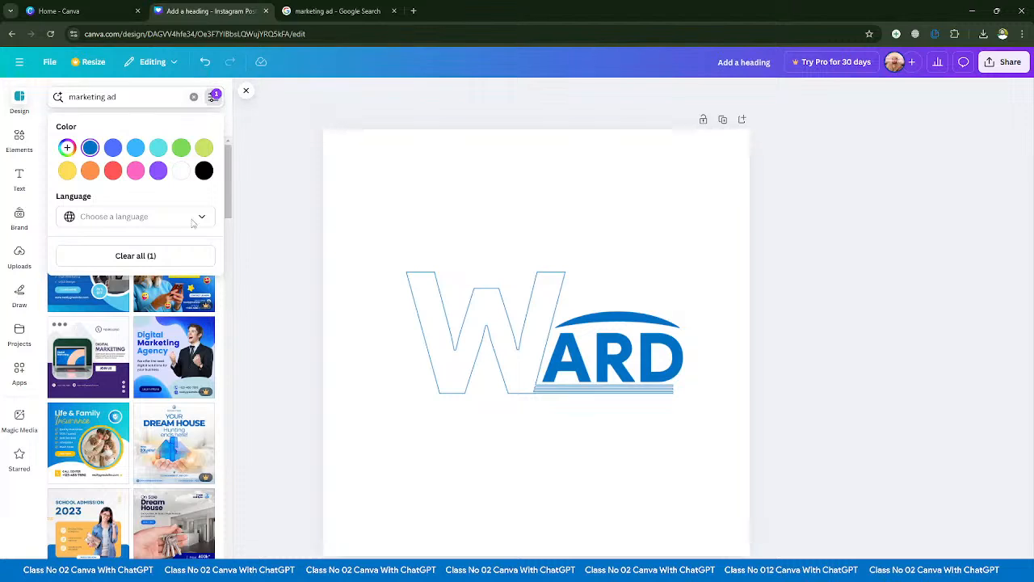
left_click(167, 256)
left_click(212, 99)
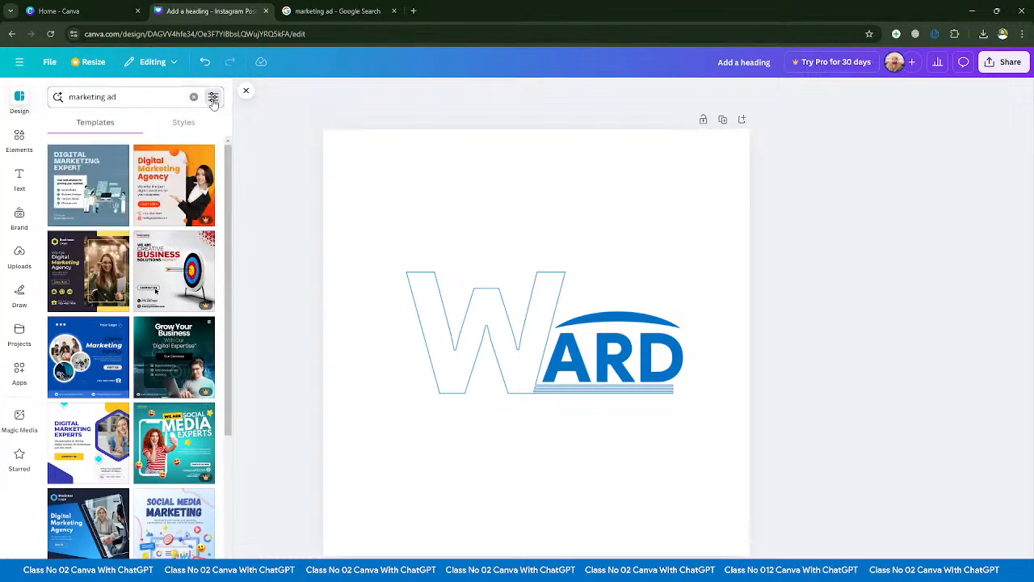
- Examine the languages offered by the template filter, leaving the language unset
left_click(213, 99)
left_click(201, 216)
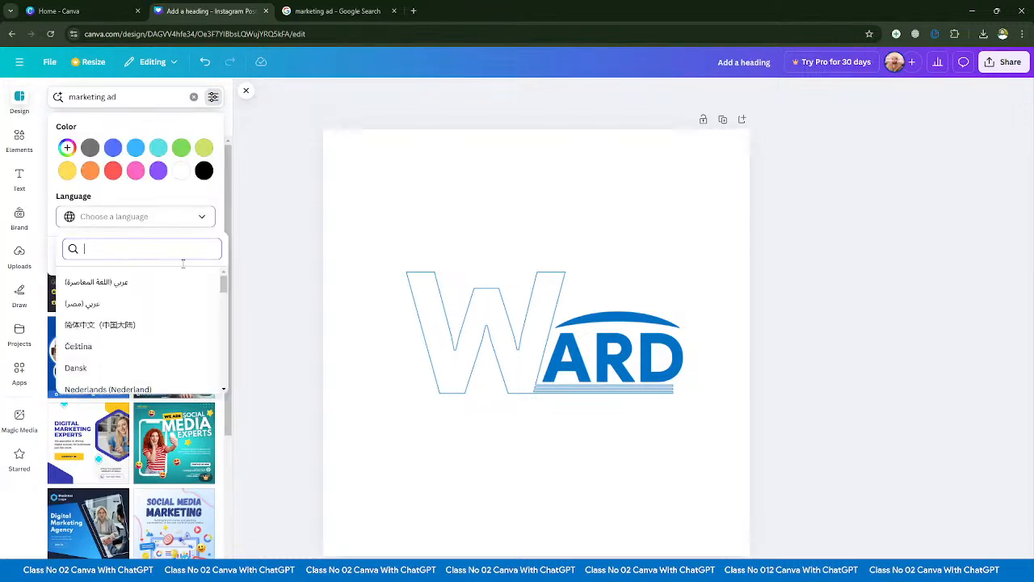
scroll(137, 323, "down", 3)
scroll(137, 342, "up", 3)
scroll(136, 343, "down", 8)
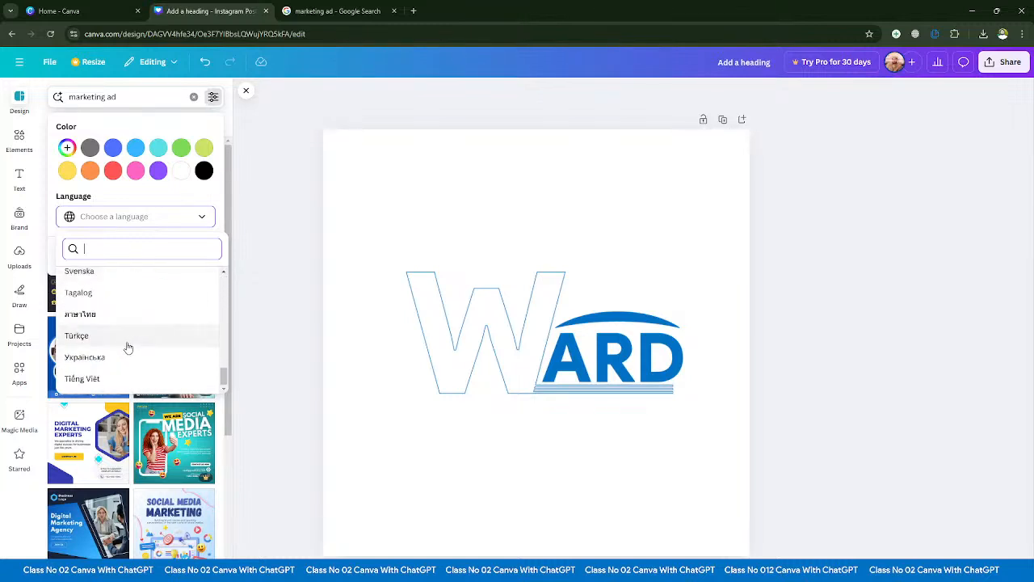
scroll(129, 351, "up", 8)
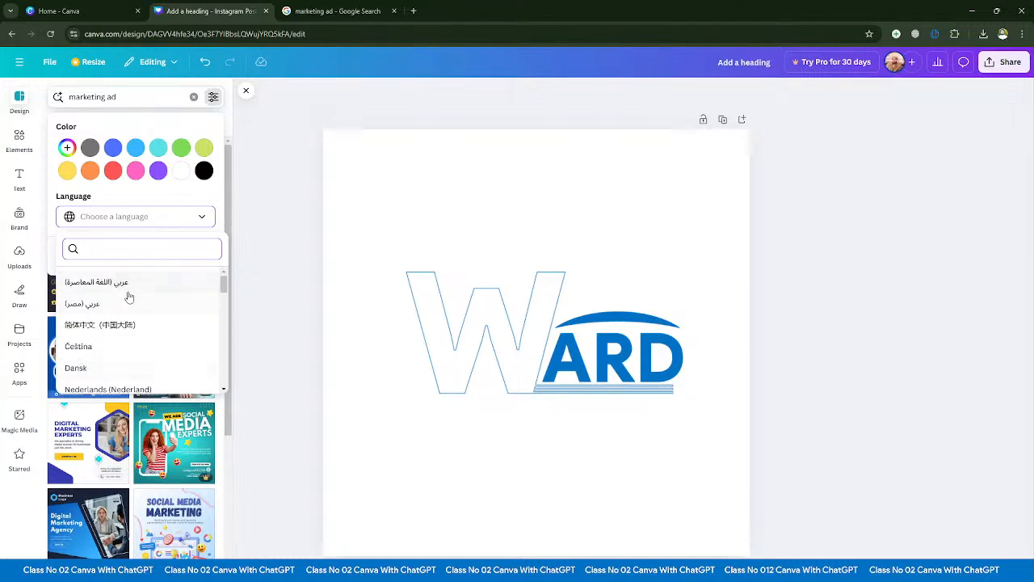
scroll(123, 299, "down", 3)
scroll(120, 305, "up", 3)
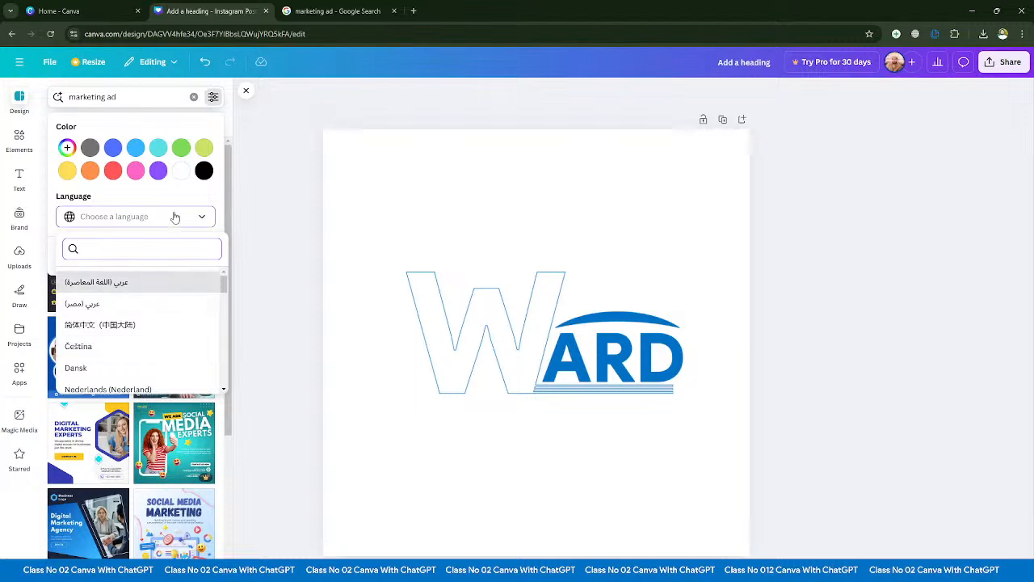
left_click(200, 218)
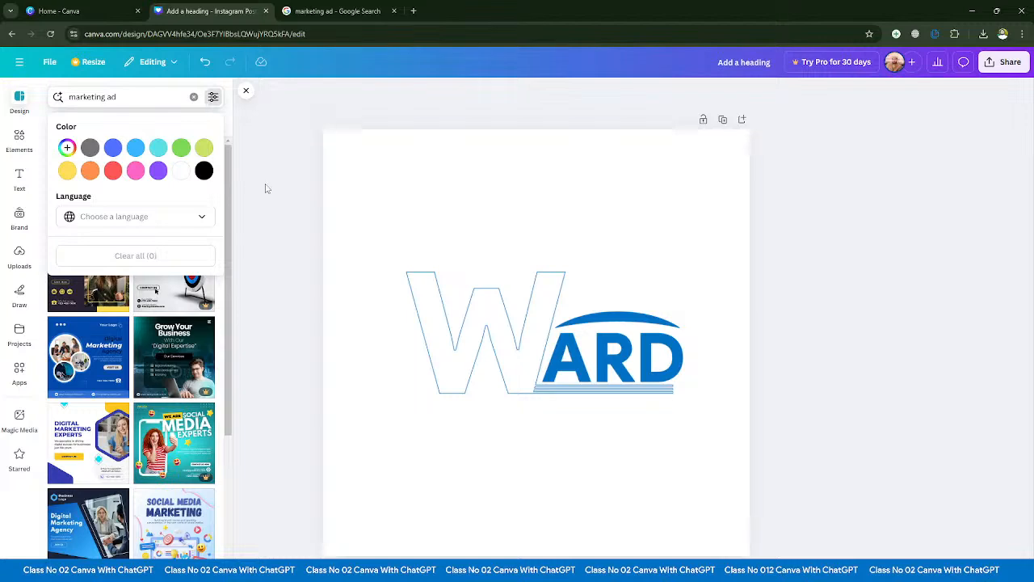
- Look over the unfiltered "marketing ad" templates and clear the template search
scroll(178, 330, "down", 5)
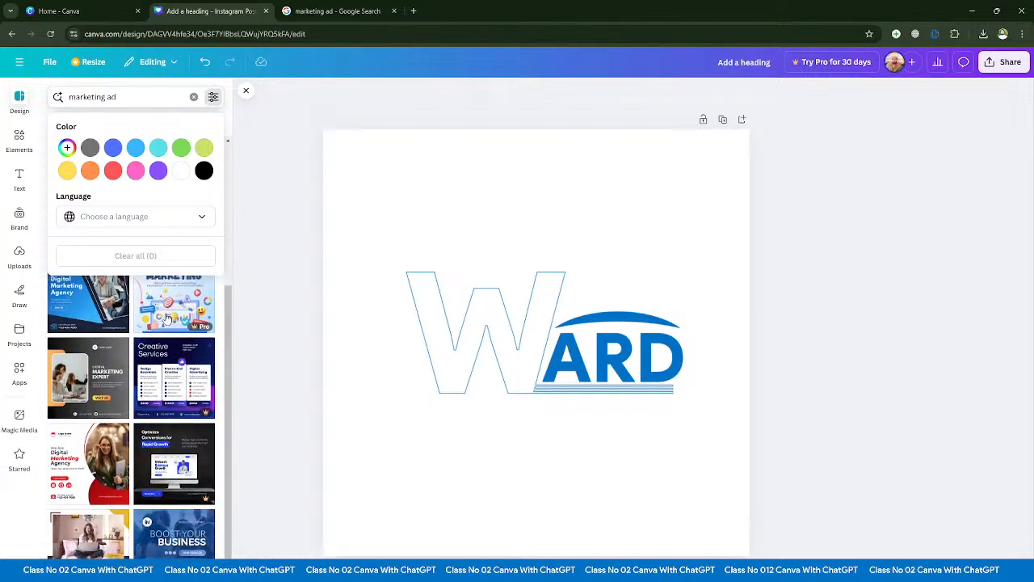
scroll(178, 329, "up", 5)
left_click(212, 97)
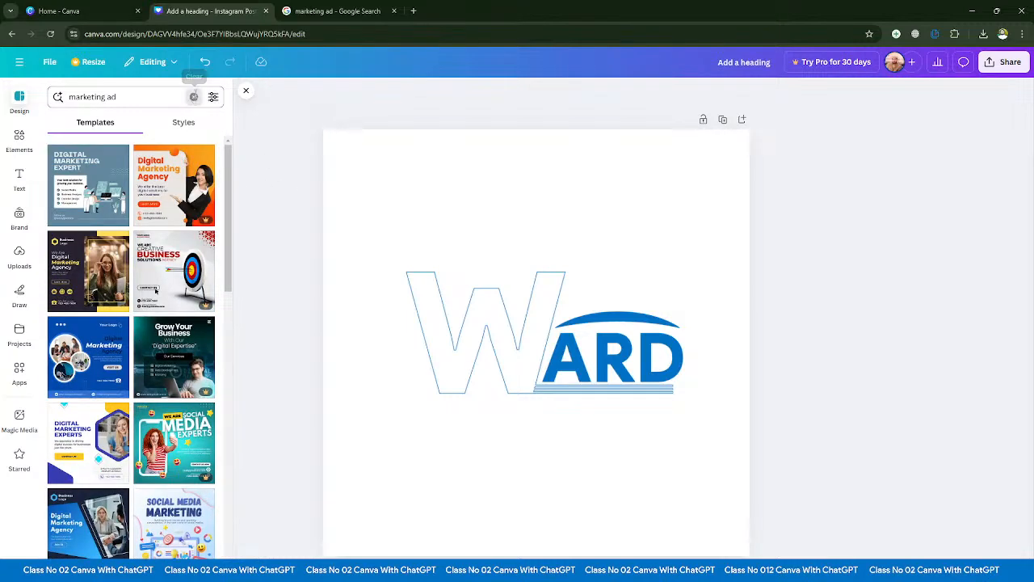
left_click(194, 96)
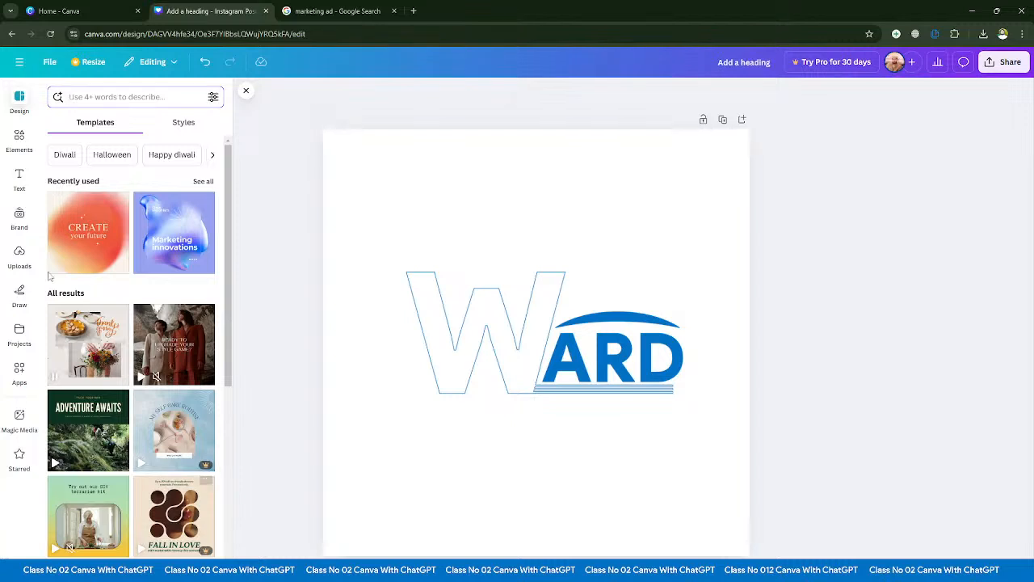
- View the main menu with its recent designs, return to the template list and hide it to leave only the canvas
left_click(20, 64)
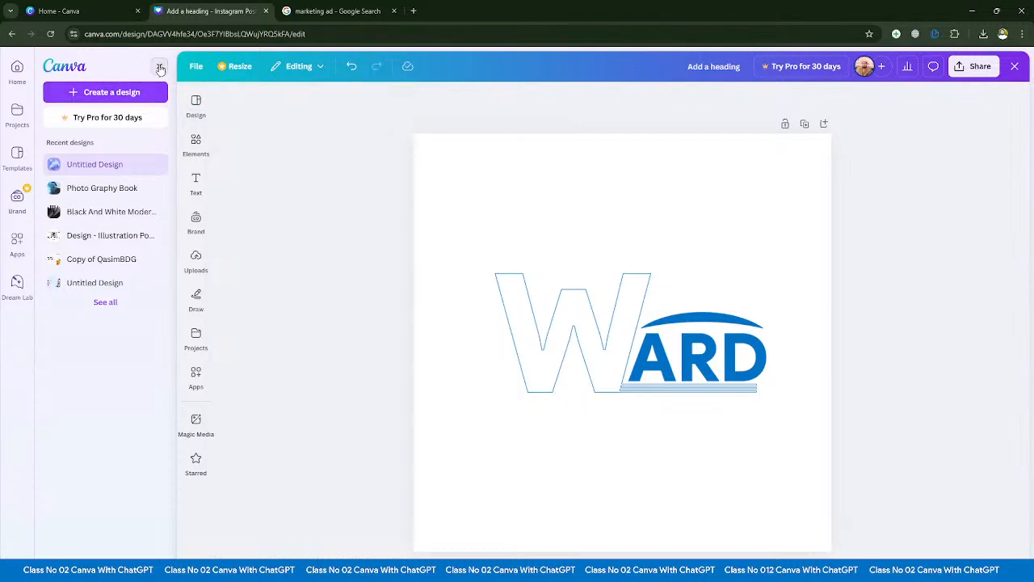
left_click(19, 98)
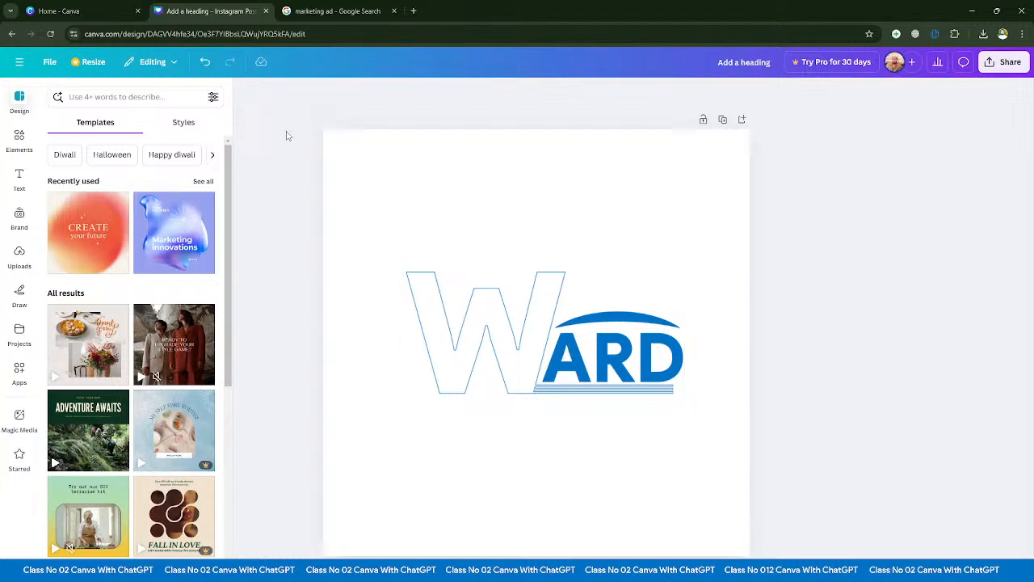
left_click_drag(287, 136, 777, 559)
left_click(799, 553)
left_click(246, 92)
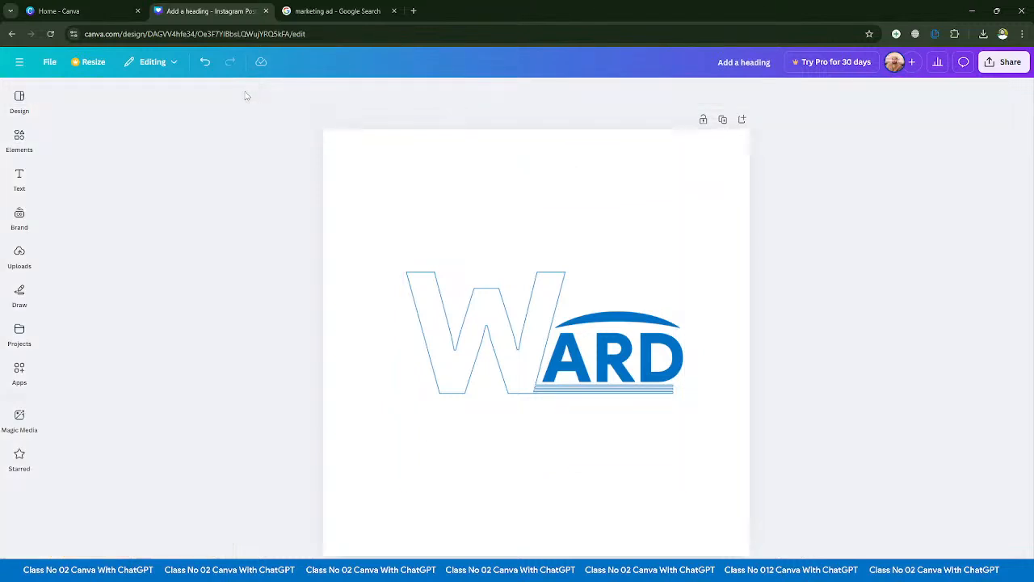
left_click_drag(363, 201, 711, 485)
left_click(800, 467)
left_click(381, 300)
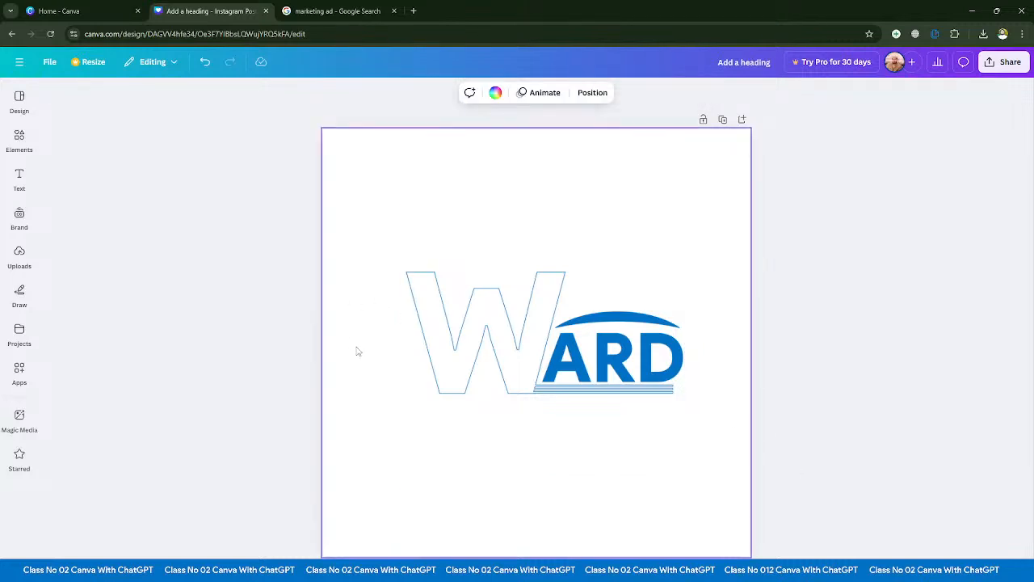
left_click_drag(248, 244, 420, 352)
left_click(299, 349)
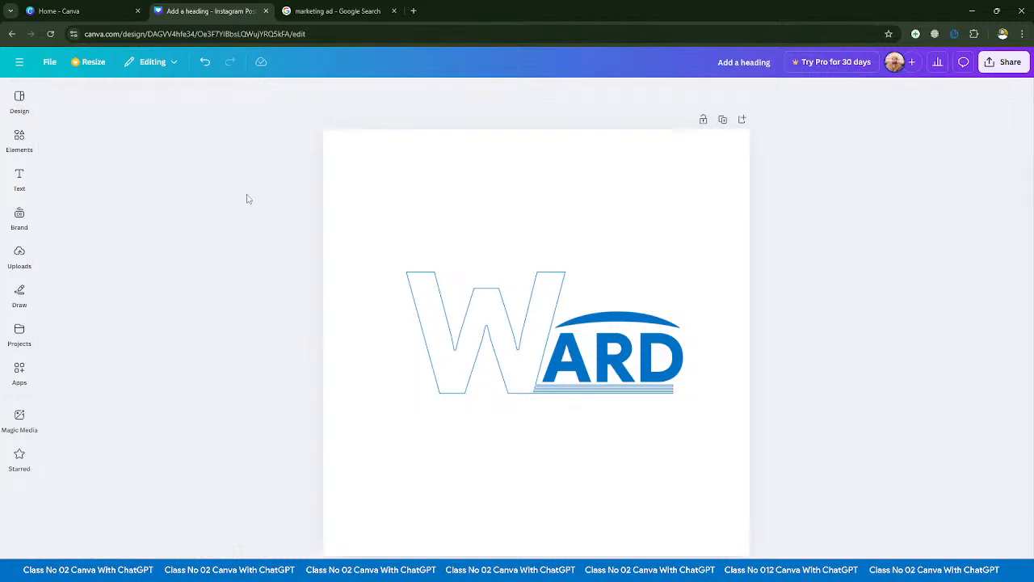
- Add a circle to the page and delete it
key("c")
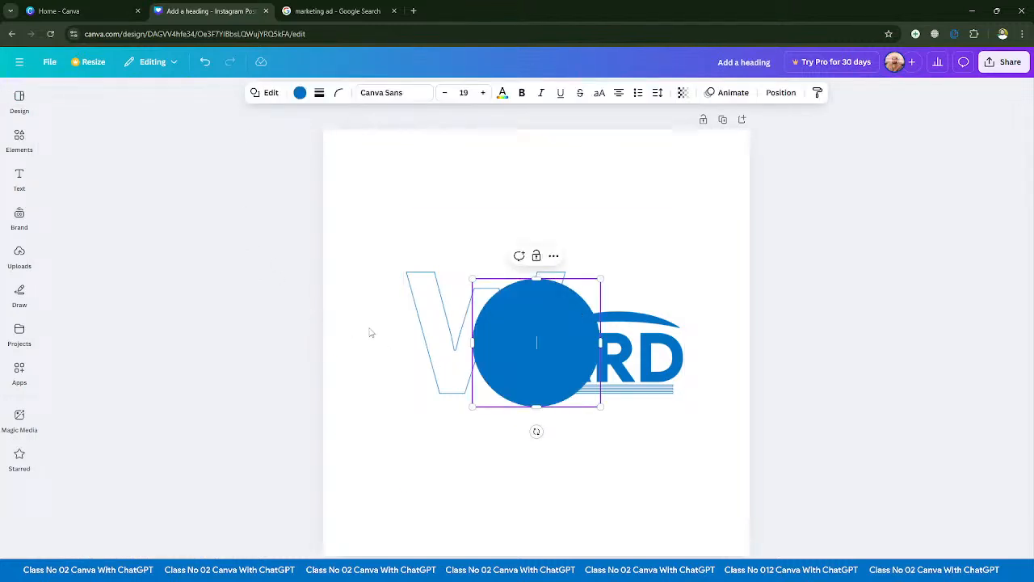
key("Escape")
key("Delete")
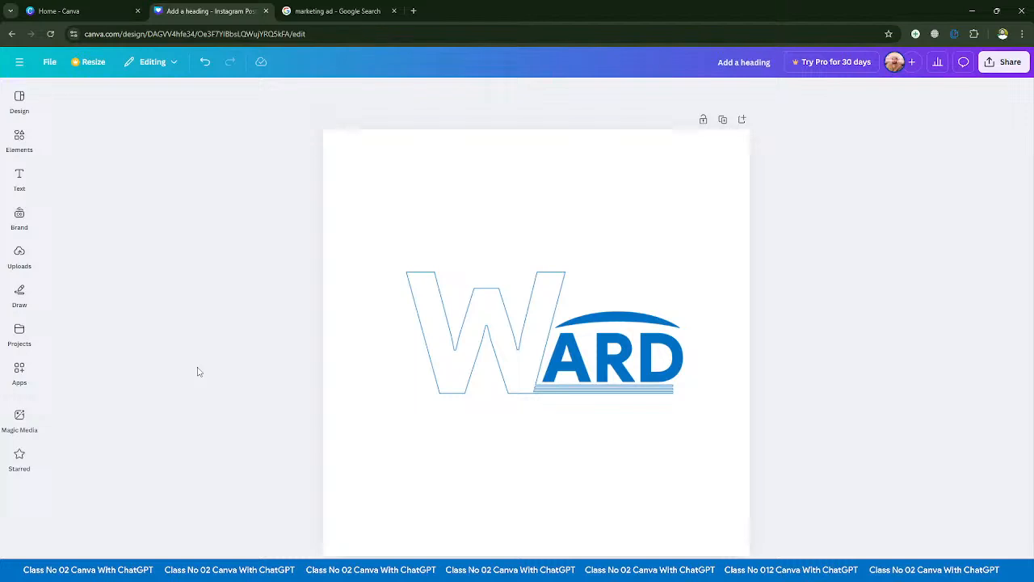
- Add a circle and a square to the page, moving the square so it overlaps the circle's lower-right part
key("c")
left_click(275, 353)
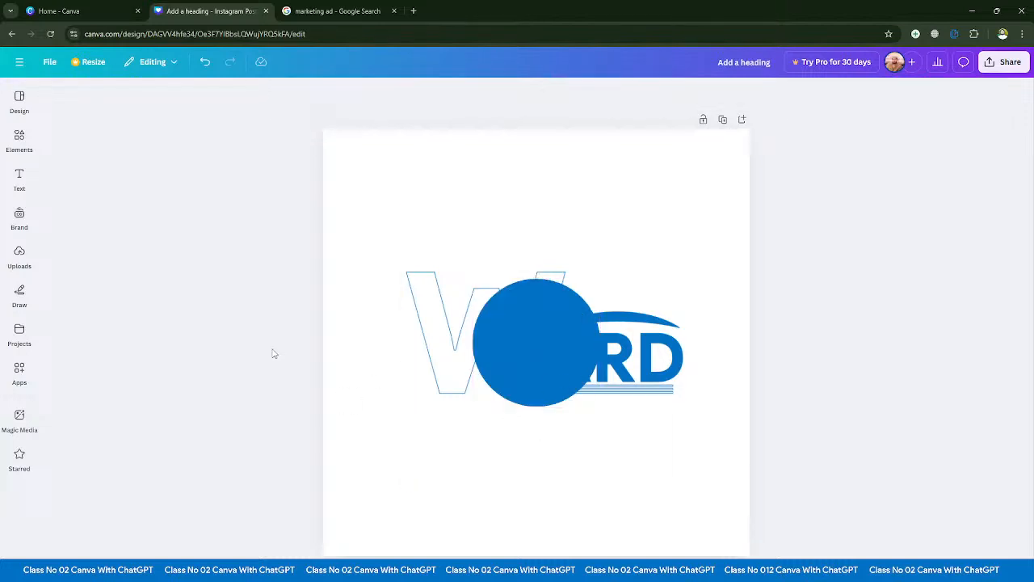
key("r")
left_click_drag(527, 385, 577, 431)
left_click(816, 447)
- Add a default paragraph text box over the circle, and select everything on the page before deselecting it
key("t")
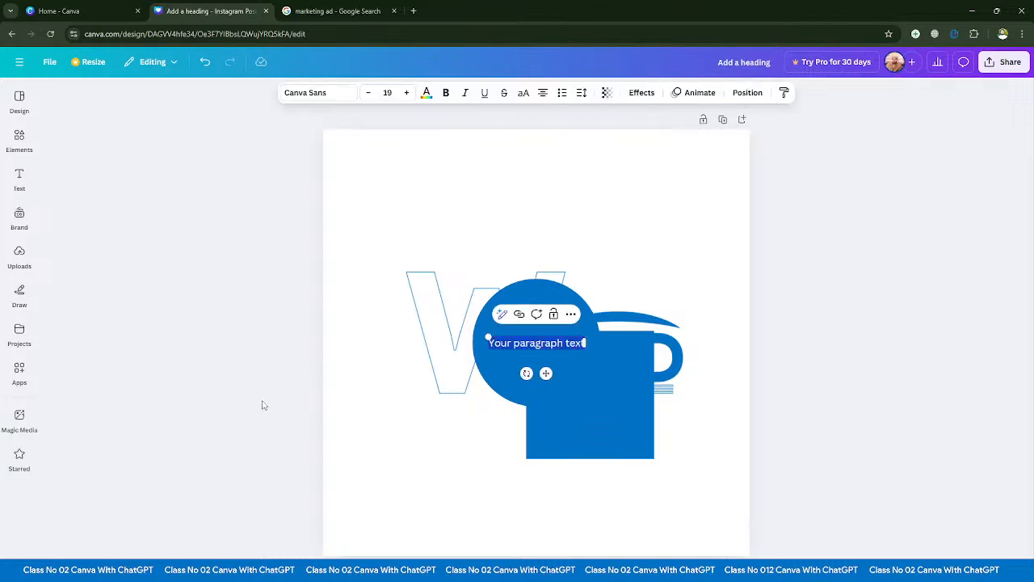
left_click(743, 375)
left_click_drag(178, 258, 704, 420)
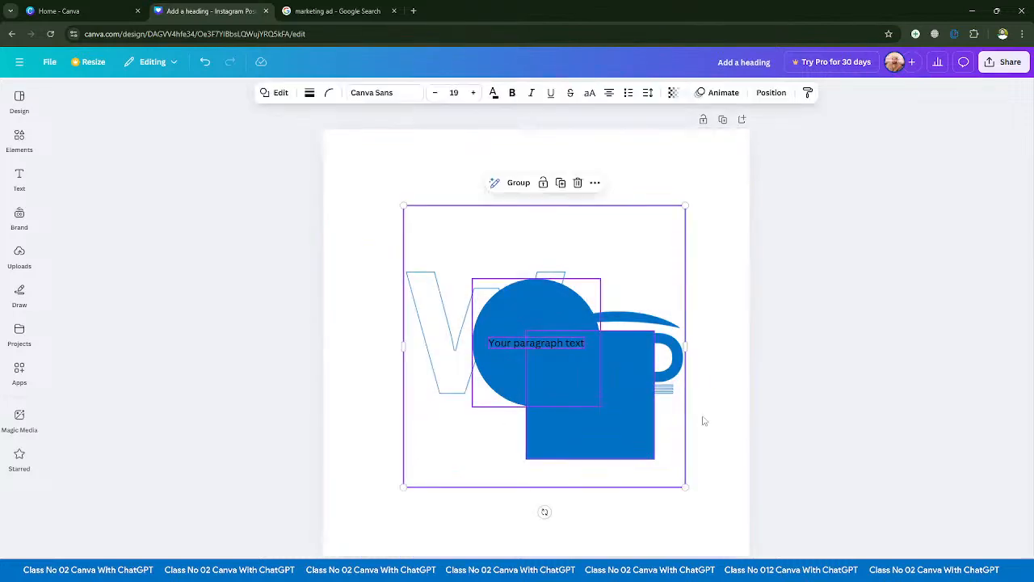
left_click(774, 452)
- Delete the paragraph text box, the square and the circle, leaving only the WARD logo on the page
left_click(533, 396)
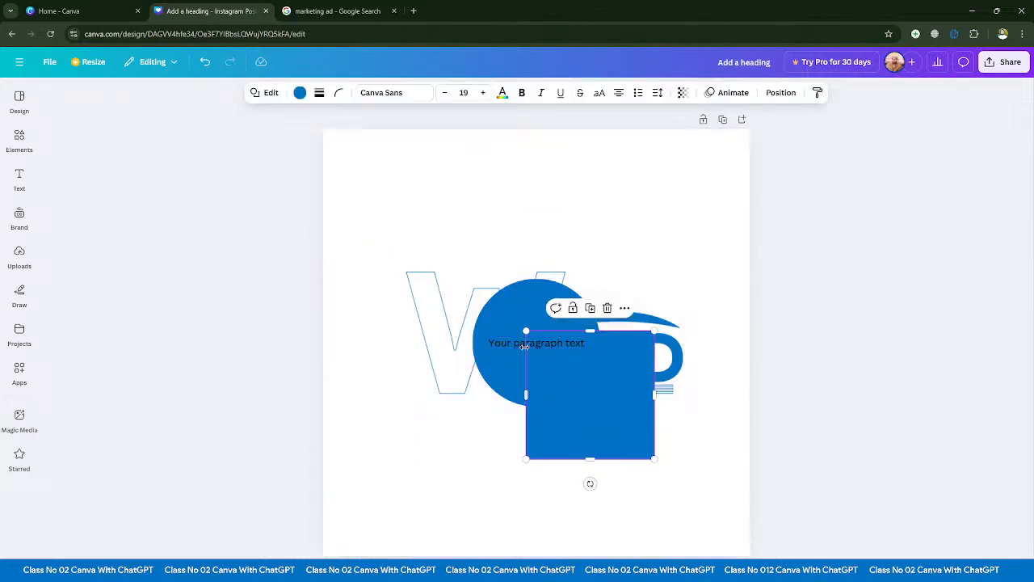
left_click(496, 347)
key("Delete")
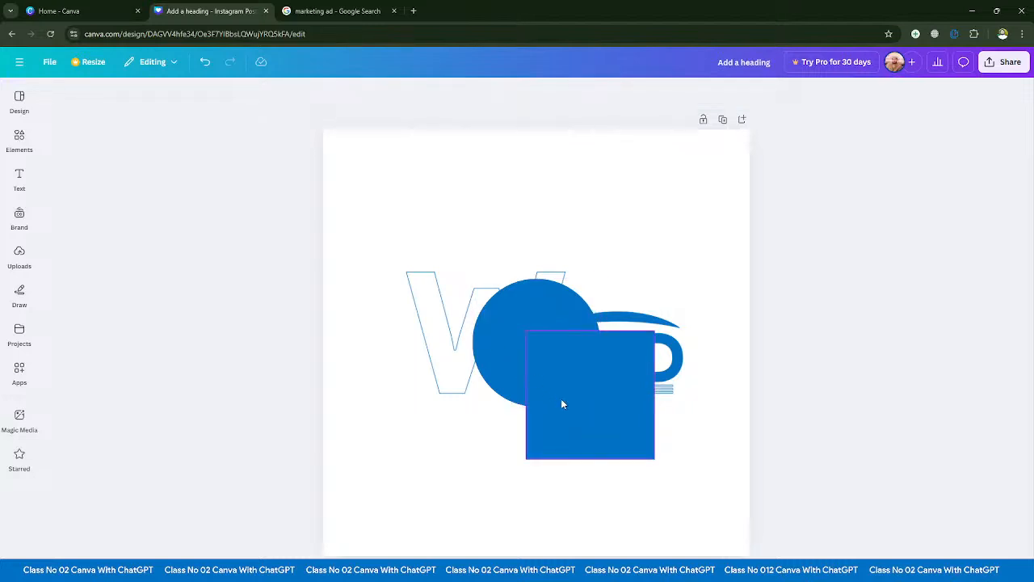
left_click(560, 401)
key("Delete")
left_click(505, 361)
key("Delete")
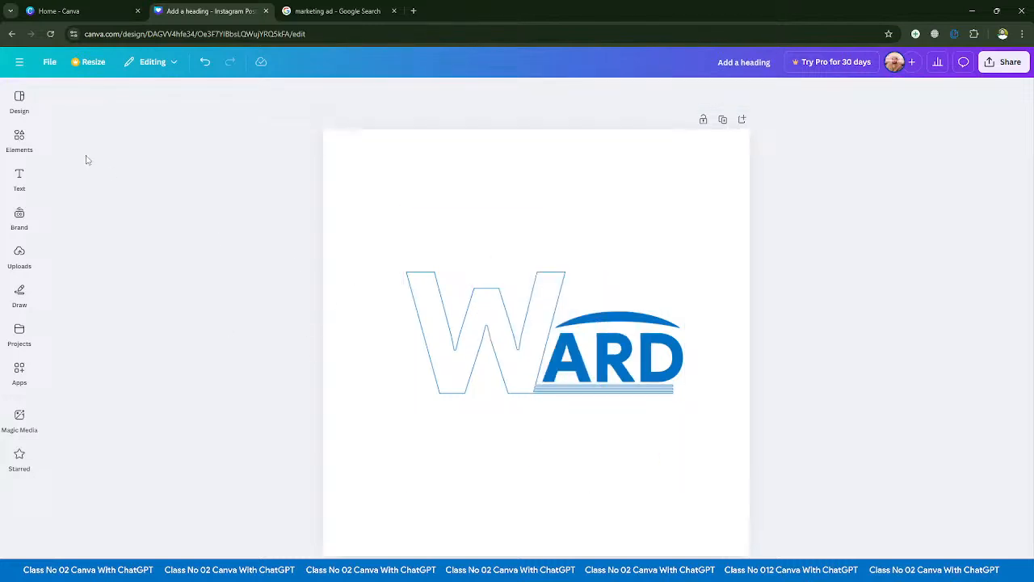
left_click(18, 138)
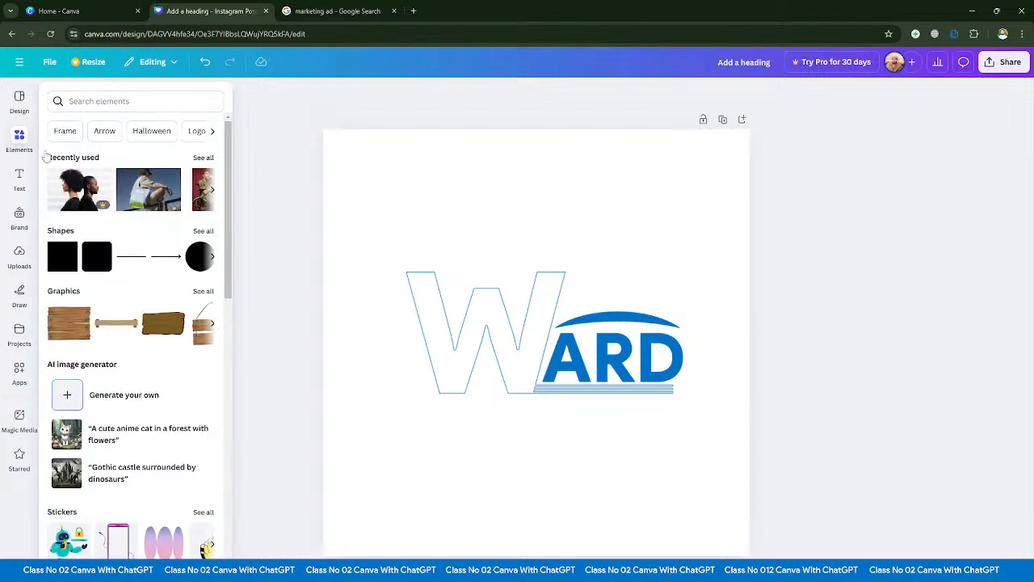
left_click(271, 233)
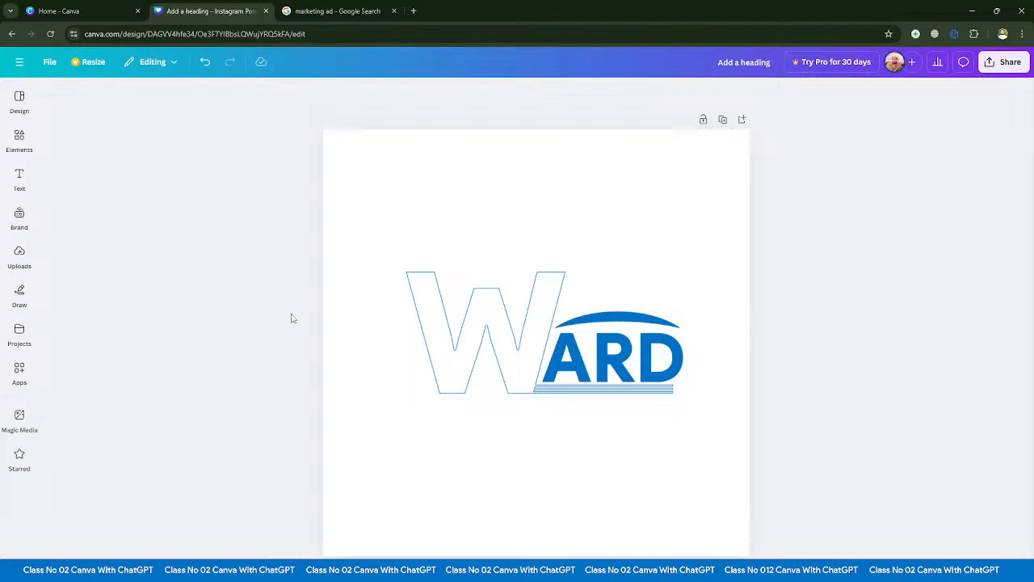
- Reposition the WARD logo slightly up and to the left of its starting place on the page, and deselect it
left_click_drag(477, 353, 470, 350)
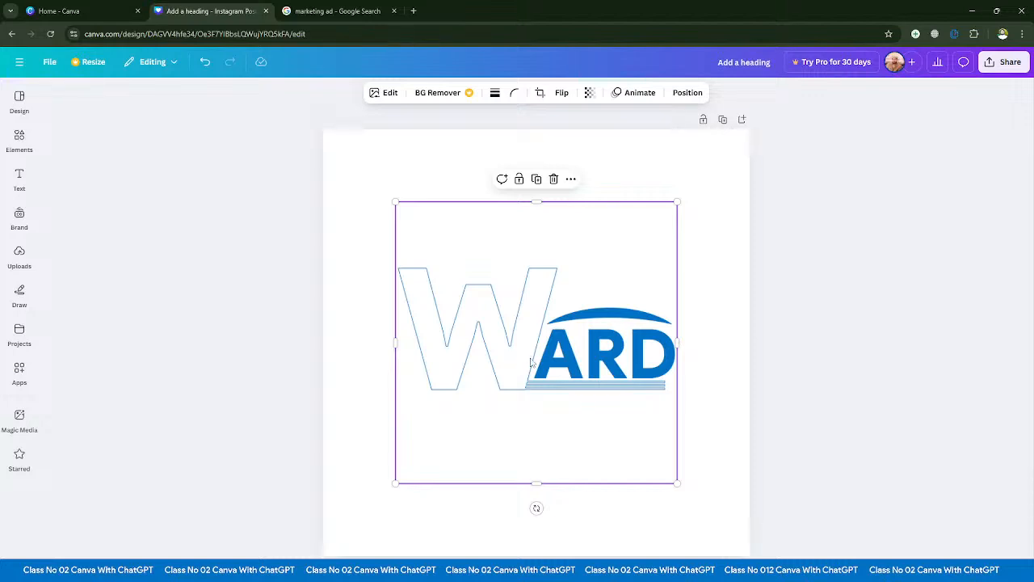
left_click_drag(530, 363, 535, 376)
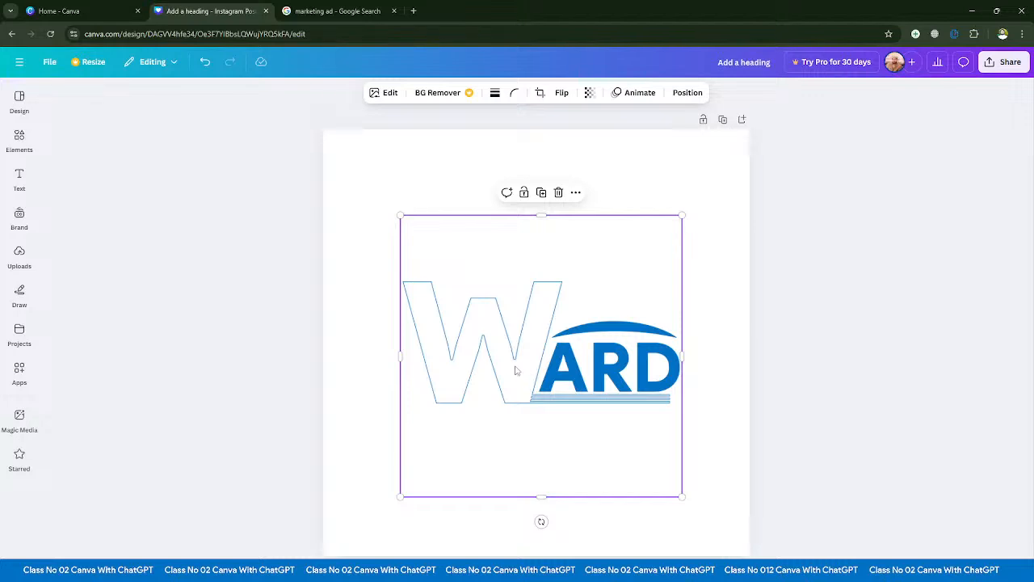
left_click_drag(523, 379, 543, 382)
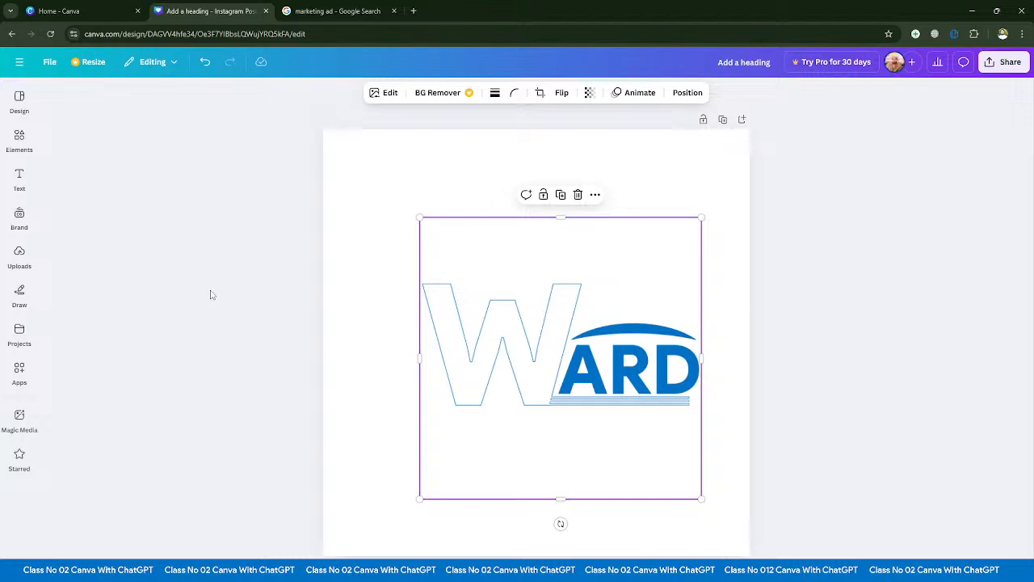
left_click_drag(521, 391, 492, 369)
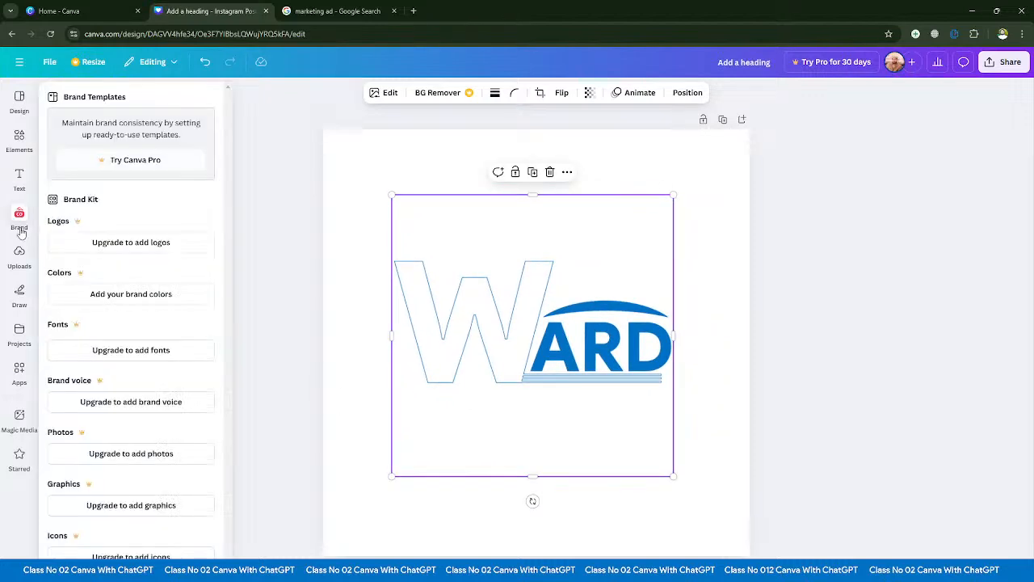
left_click(296, 324)
left_click(19, 139)
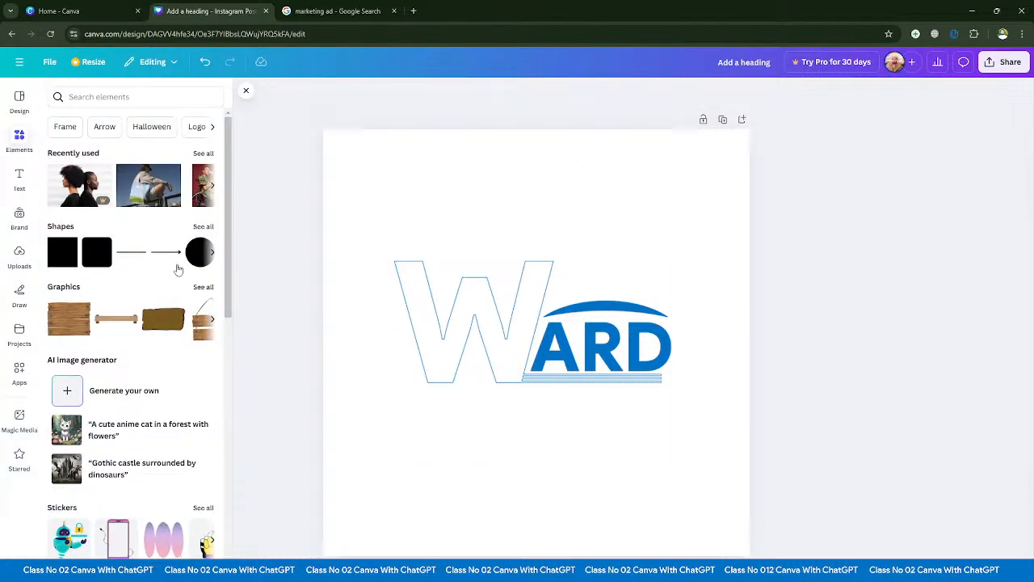
scroll(168, 340, "down", 2)
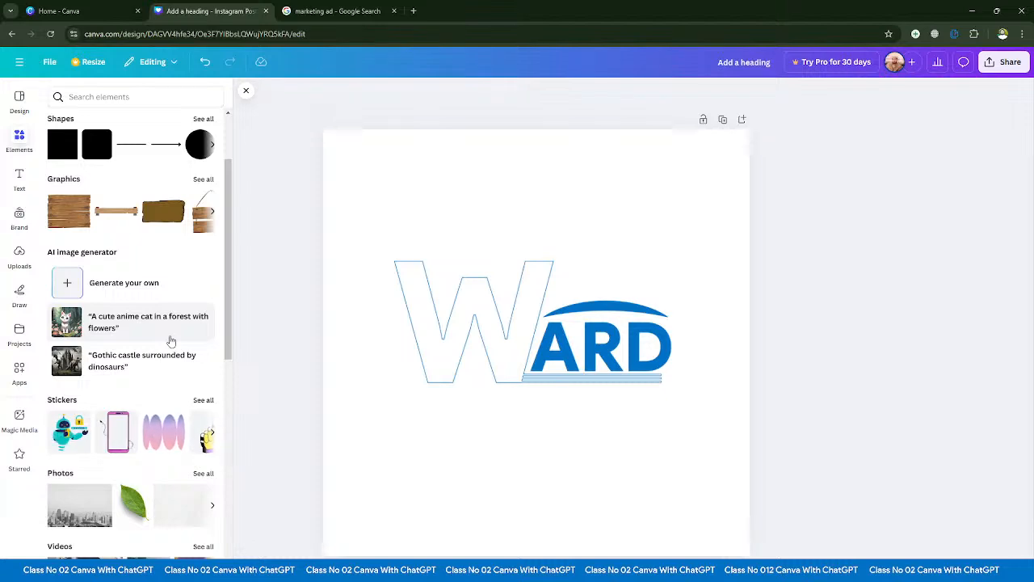
scroll(171, 341, "down", 6)
scroll(172, 341, "up", 8)
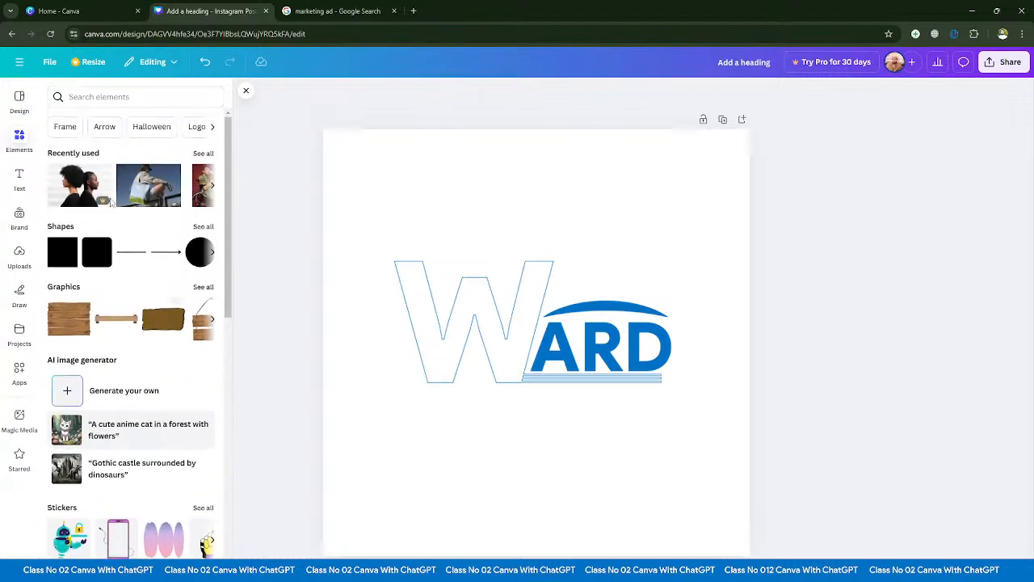
- Look through the design types offered for a new design, open the custom size fields and leave without creating anything
left_click(46, 64)
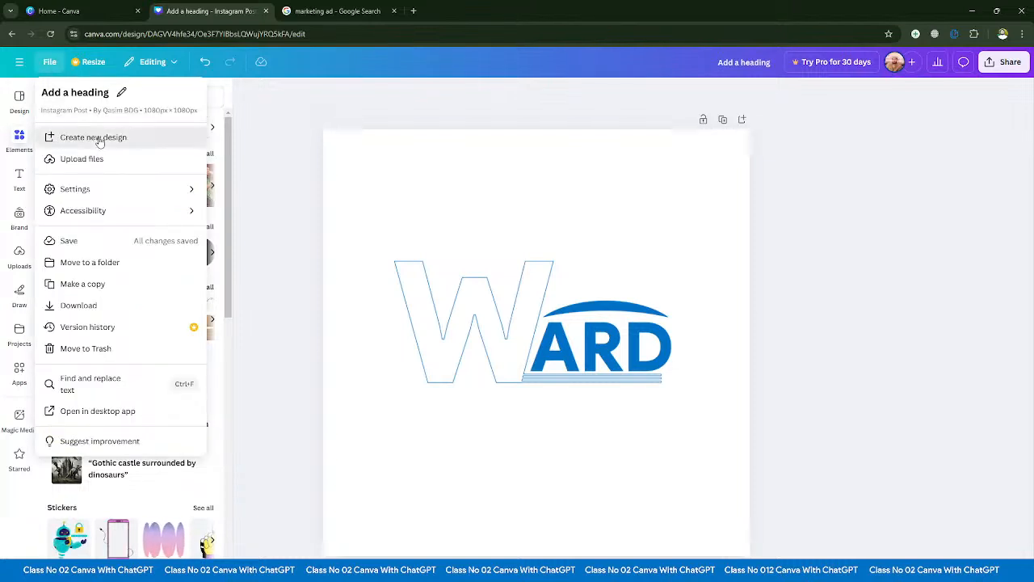
left_click(96, 139)
scroll(88, 227, "down", 5)
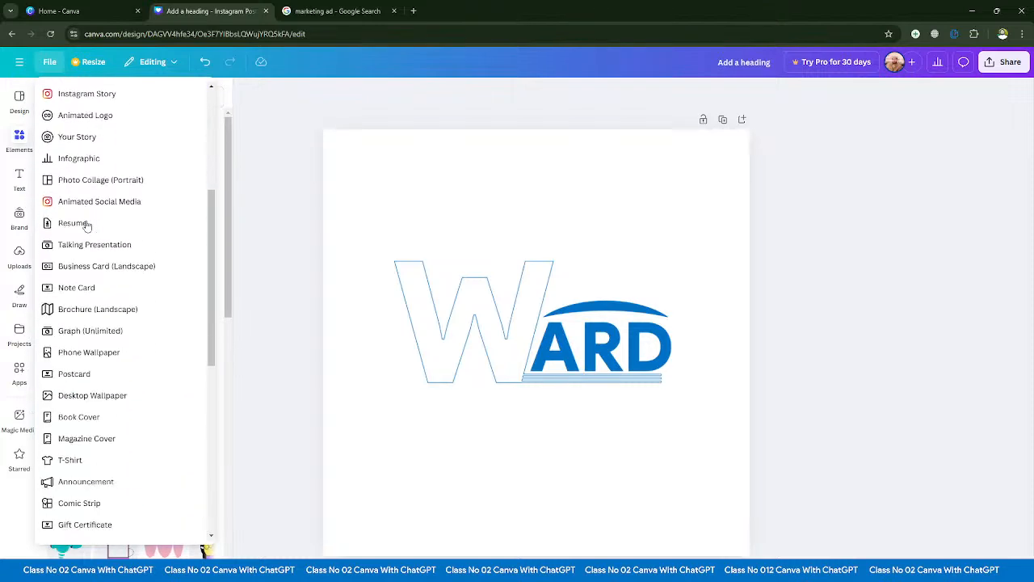
scroll(87, 227, "up", 5)
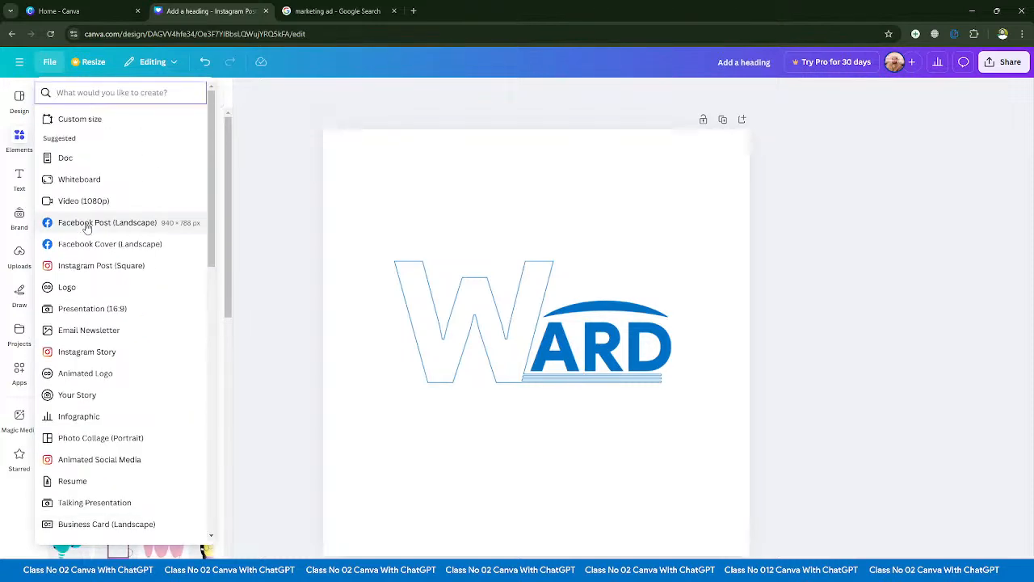
left_click(82, 120)
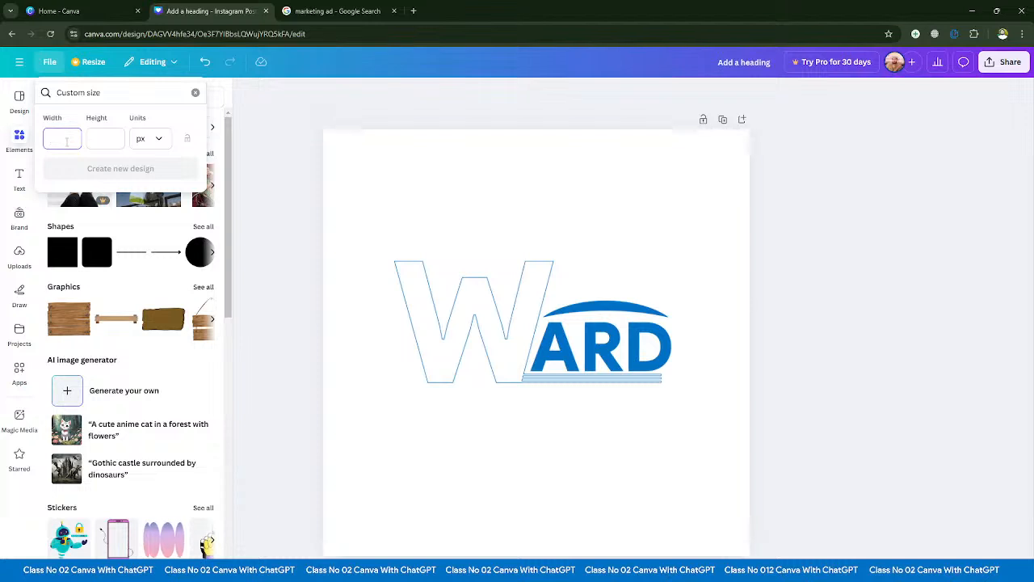
left_click(279, 140)
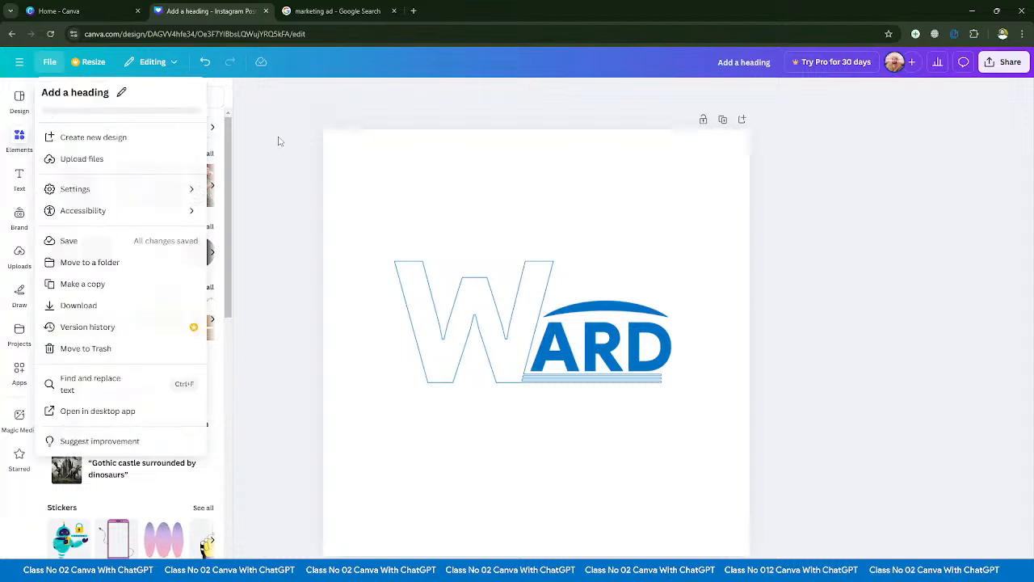
left_click(51, 63)
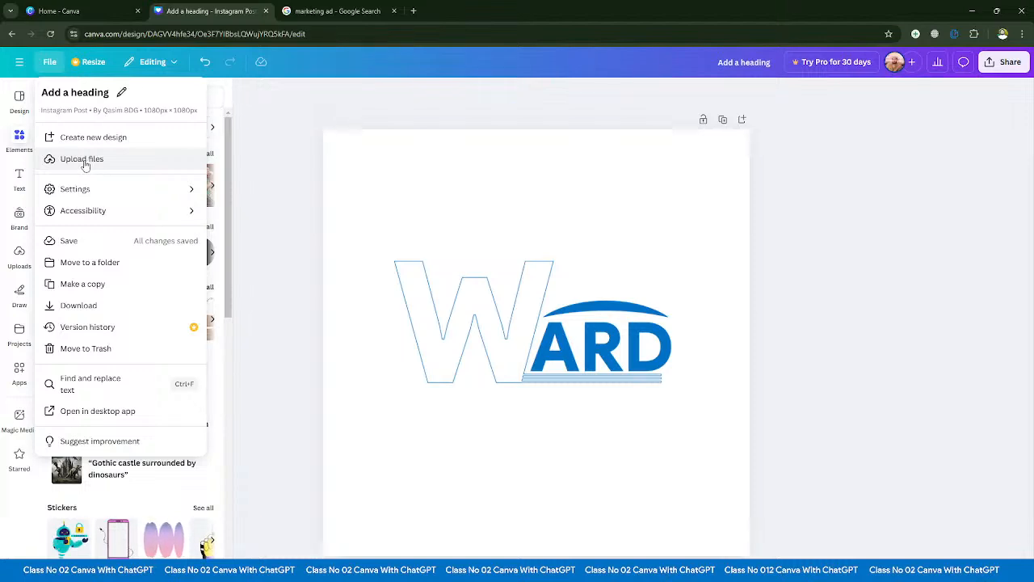
left_click(82, 160)
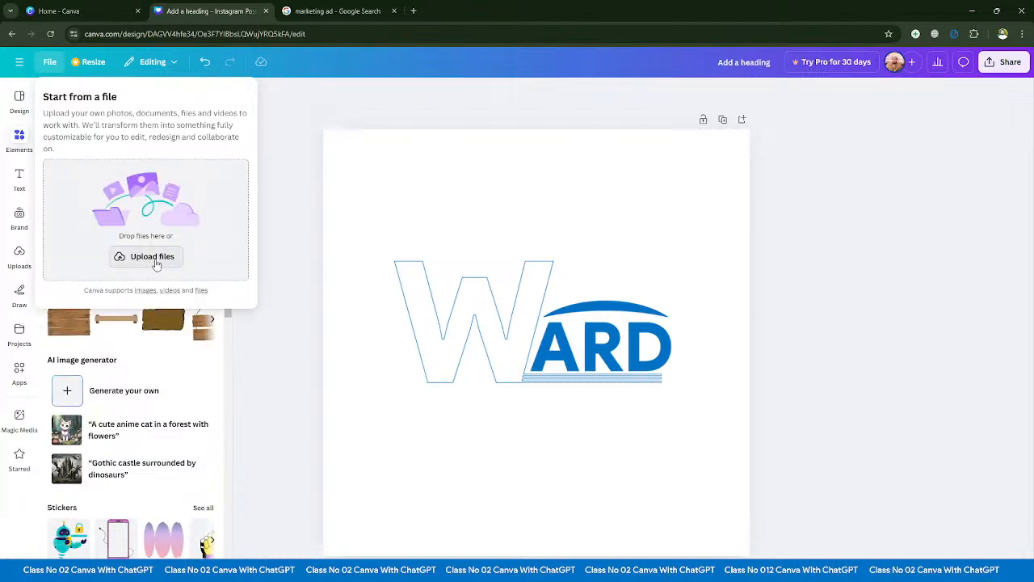
left_click(153, 259)
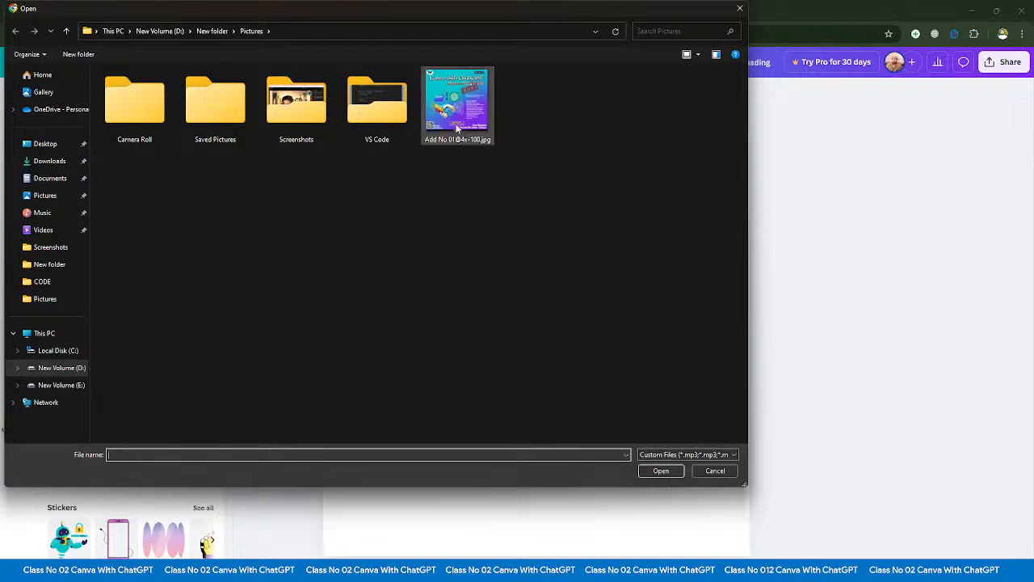
left_click(457, 104)
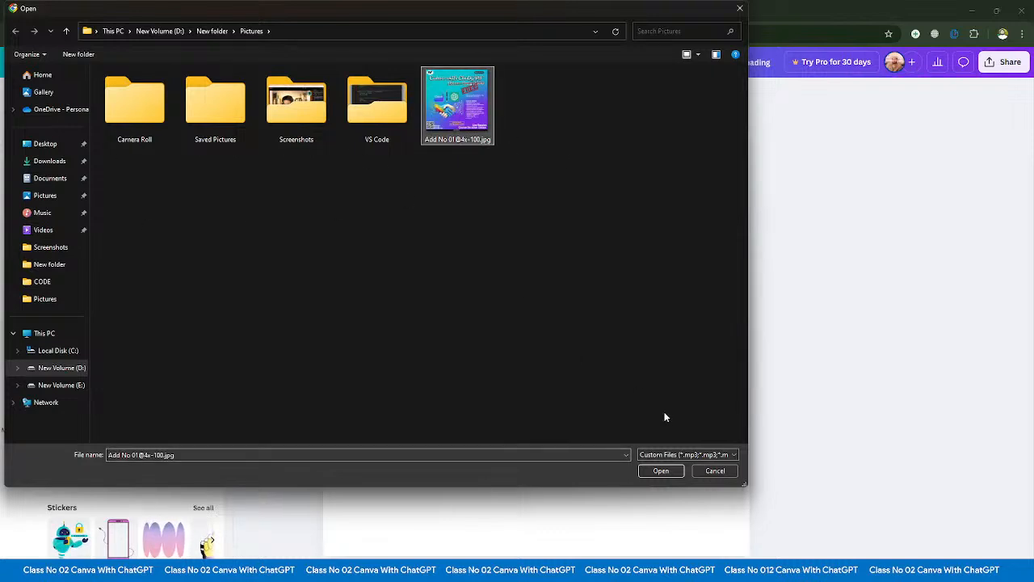
left_click(669, 470)
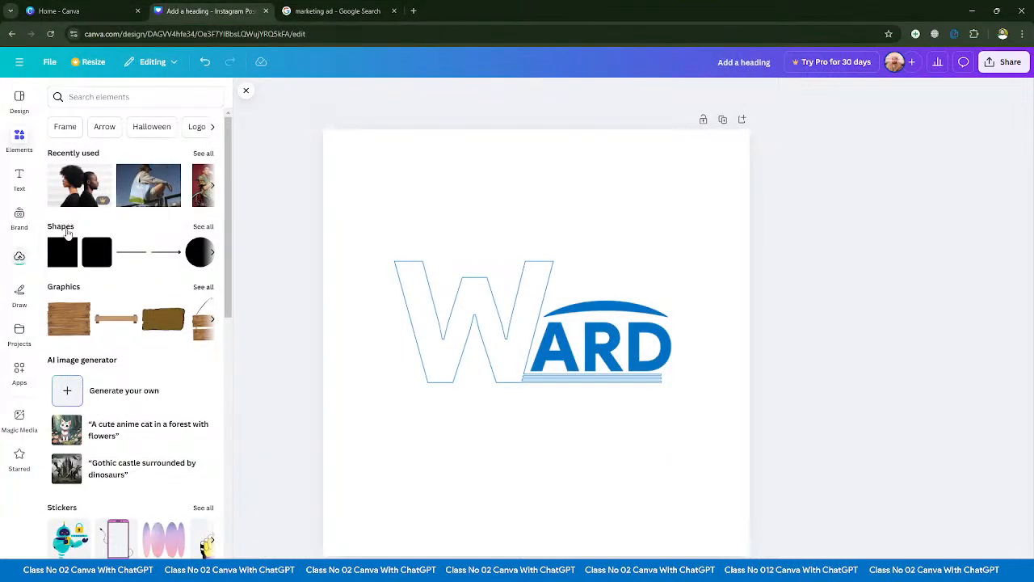
left_click(19, 257)
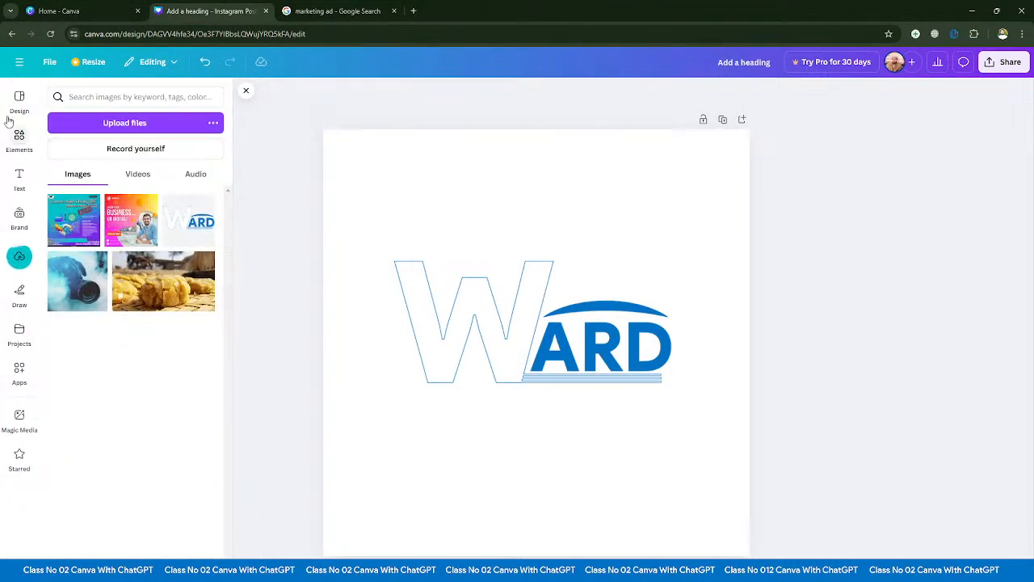
- Show the rulers and guides around the page and hide them again
left_click(50, 61)
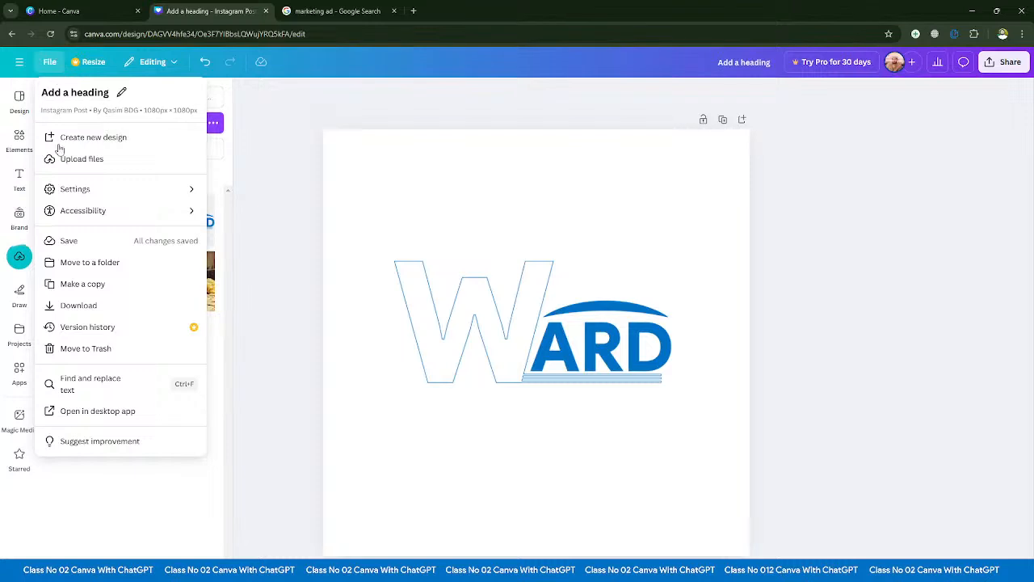
mouse_move(84, 194)
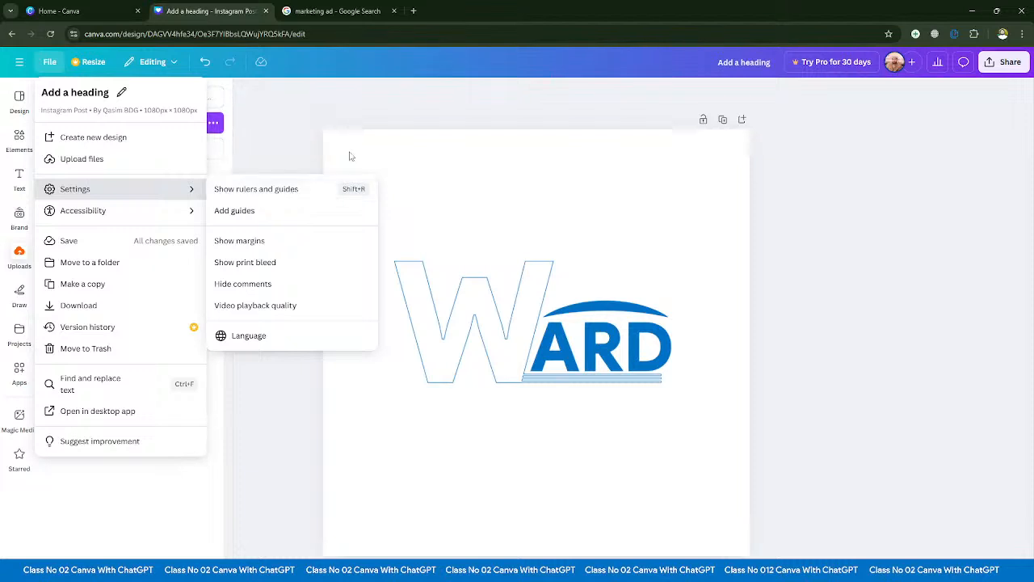
left_click(257, 191)
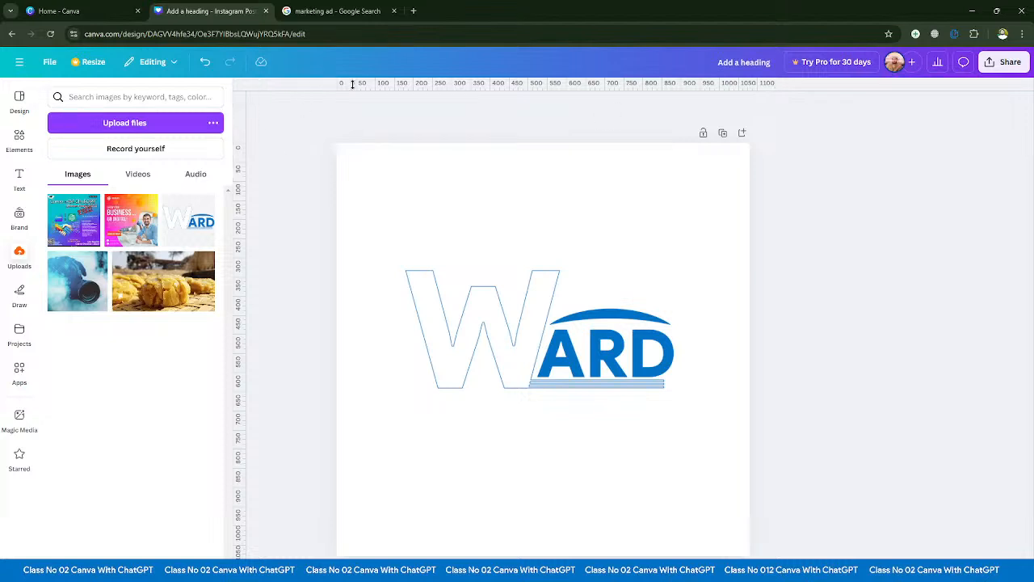
left_click(47, 61)
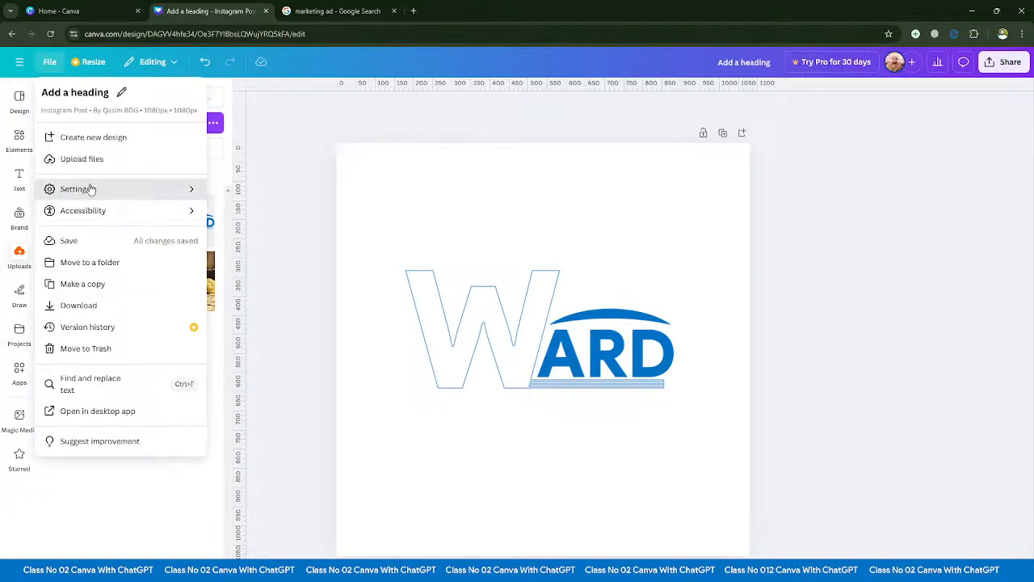
left_click(265, 198)
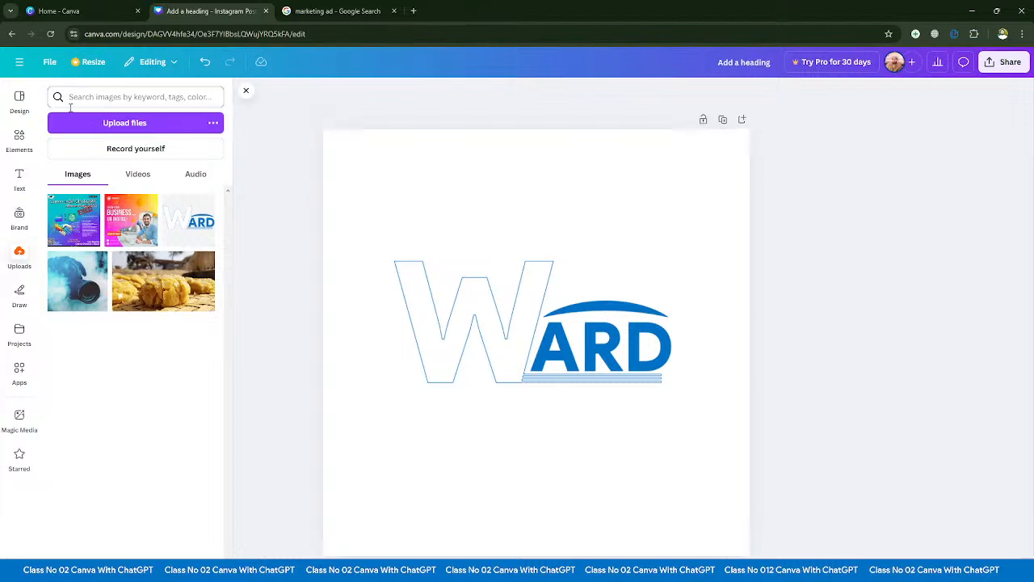
- Turn on the rulers and guides, toggling them off and back on once
left_click(49, 61)
mouse_move(189, 187)
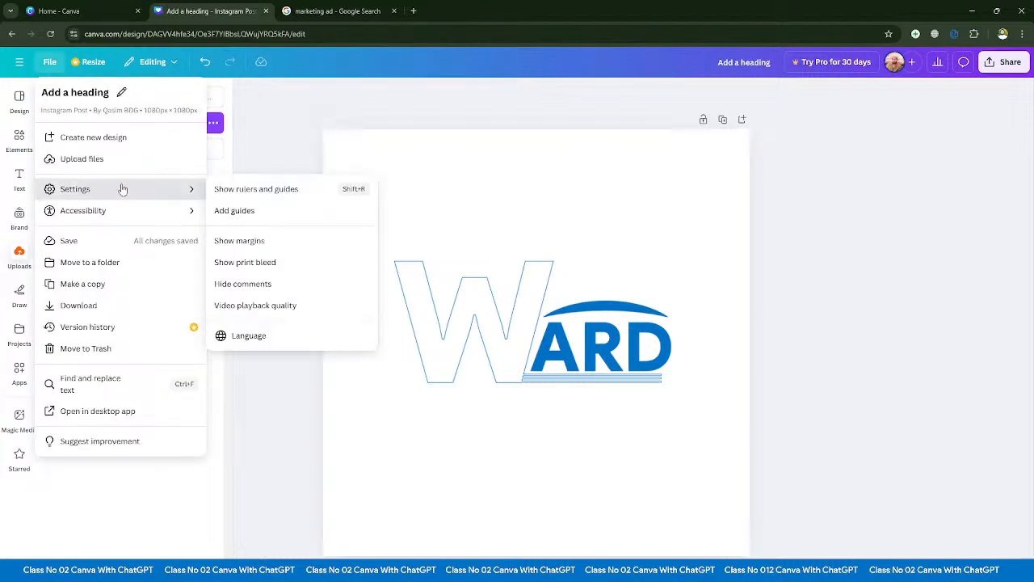
left_click(260, 190)
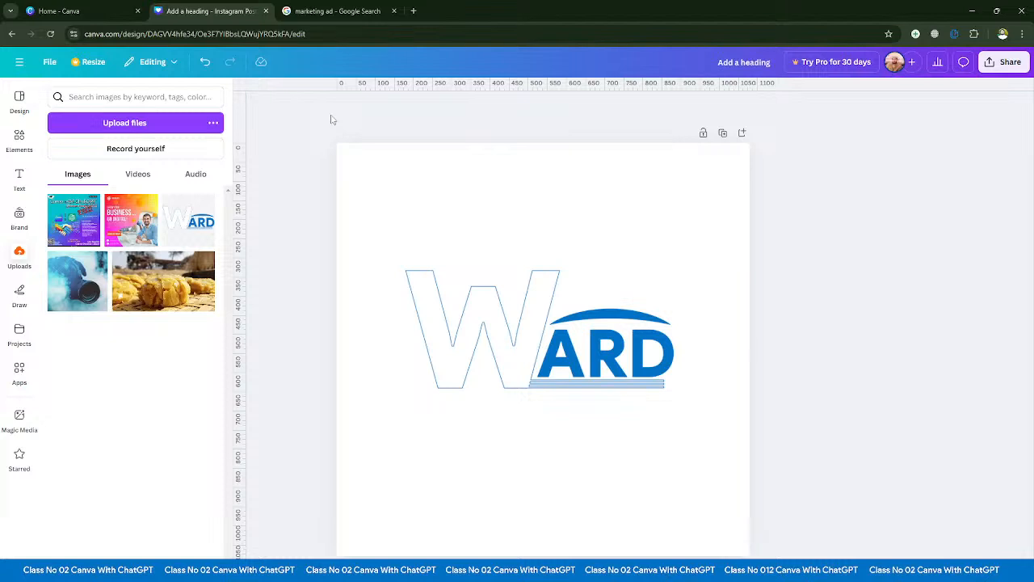
key("shift+r")
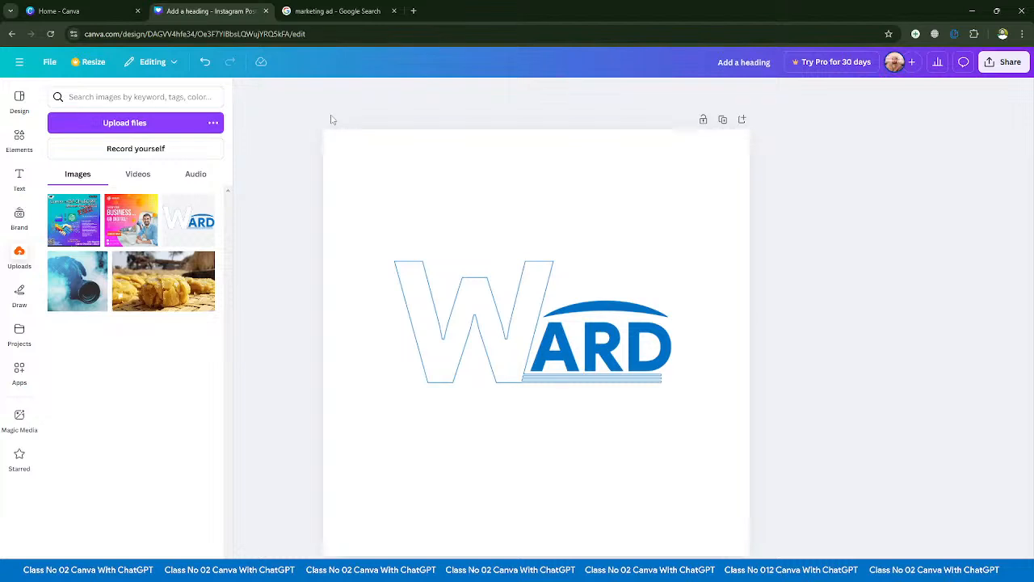
key("shift+r")
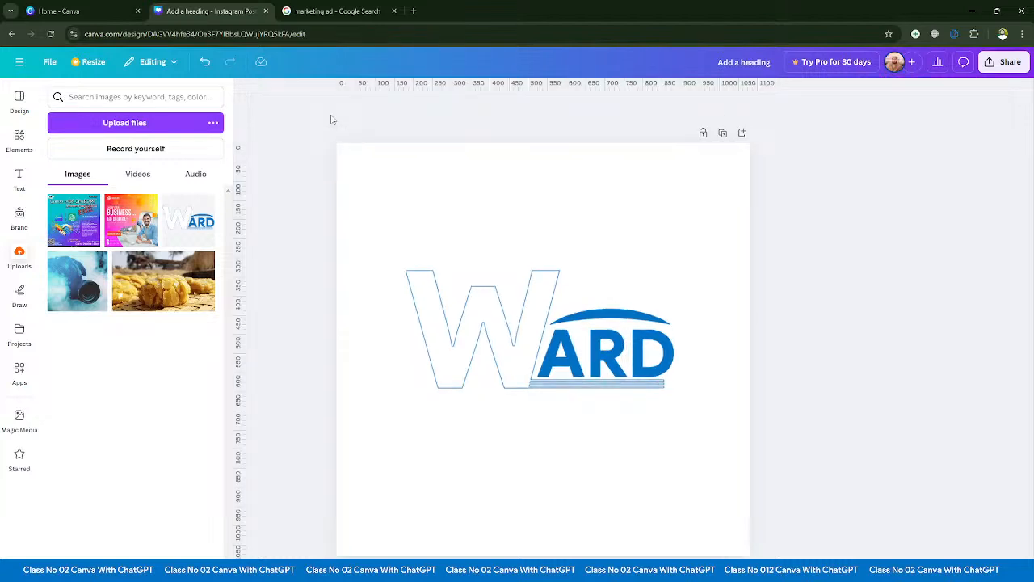
- Place a horizontal guide across the base of the ARD letters, shift it up to their middle, and remove it from the page
mouse_move(377, 89)
left_mouse_down()
mouse_move(379, 118)
mouse_move(393, 83)
left_mouse_up()
left_click_drag(429, 89, 464, 377)
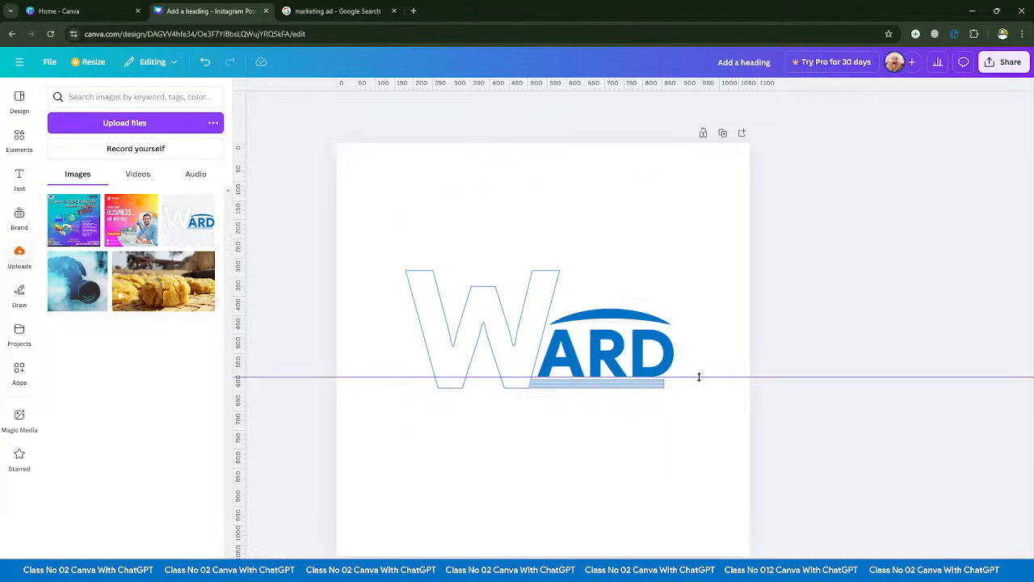
left_click_drag(700, 377, 697, 348)
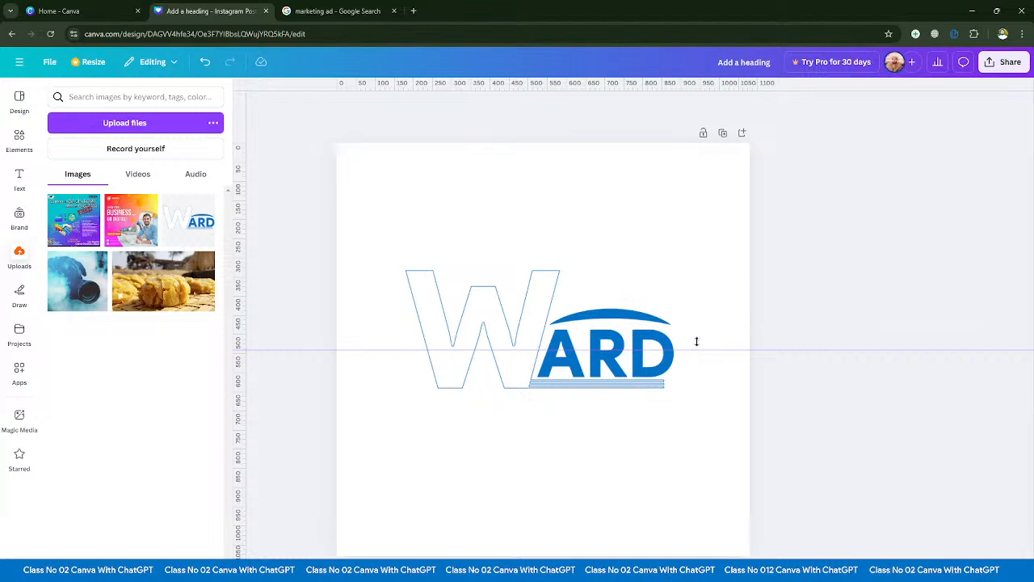
left_click_drag(696, 341, 700, 79)
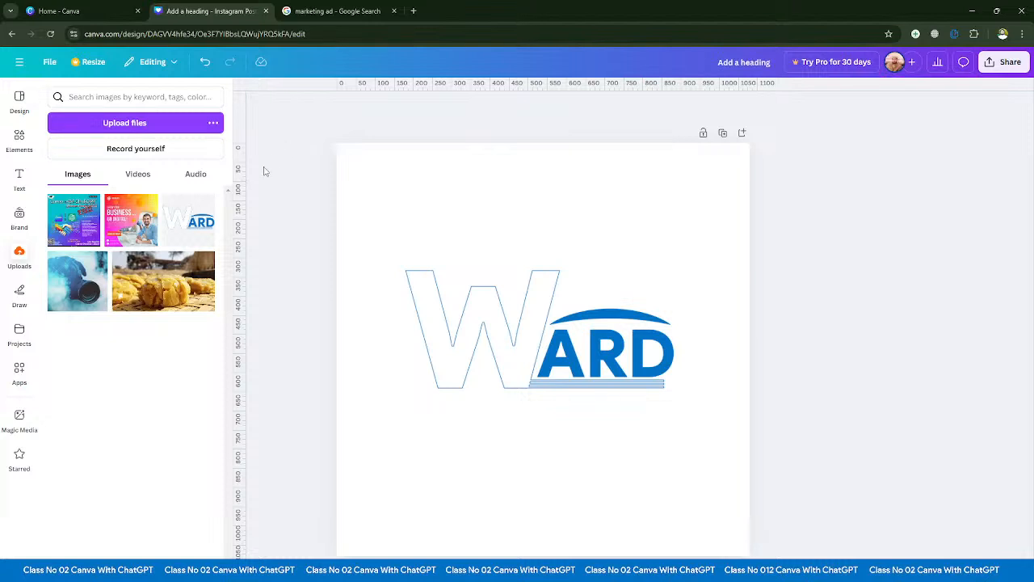
- Place a vertical guide at about 593 px across the page and remove it again
left_click_drag(241, 170, 564, 176)
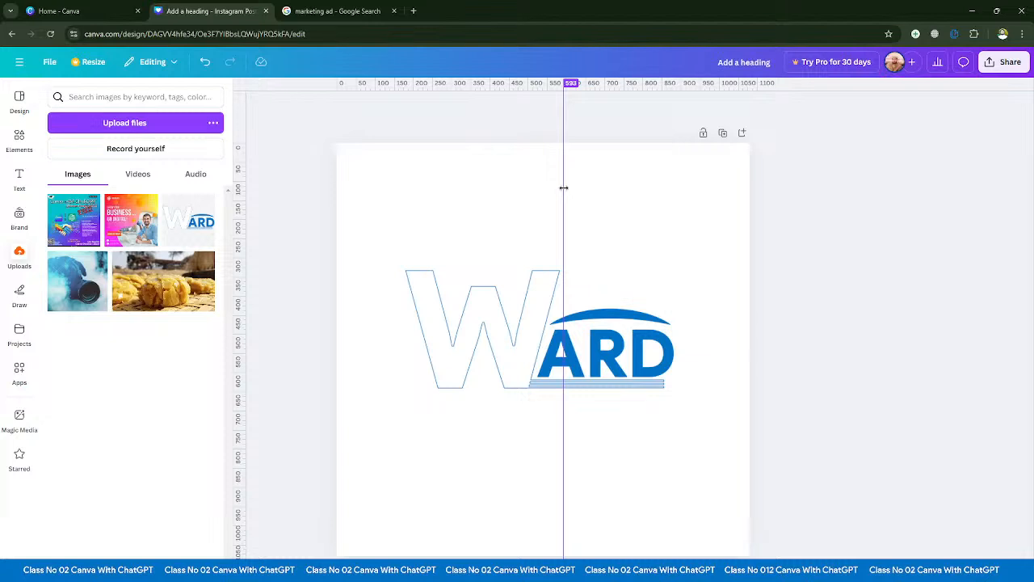
left_click_drag(563, 187, 232, 144)
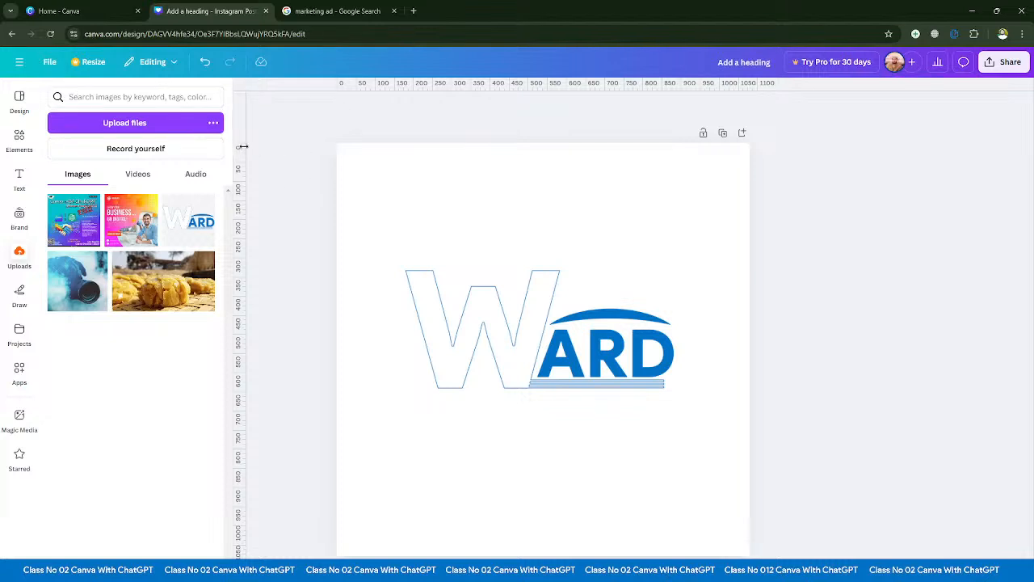
mouse_move(242, 146)
left_mouse_down()
mouse_move(399, 153)
mouse_move(240, 149)
left_mouse_up()
left_click(49, 62)
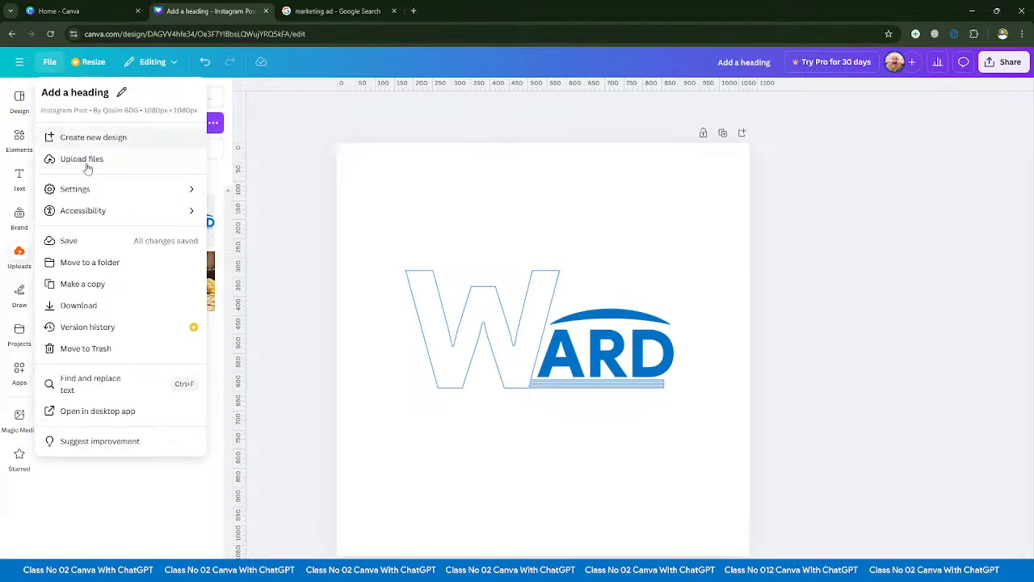
mouse_move(91, 196)
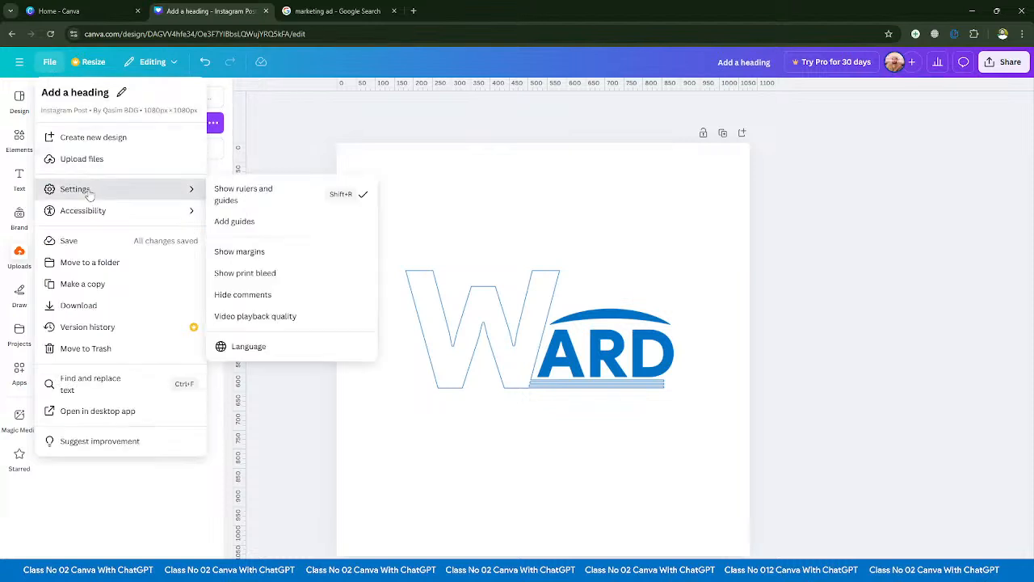
left_click(245, 224)
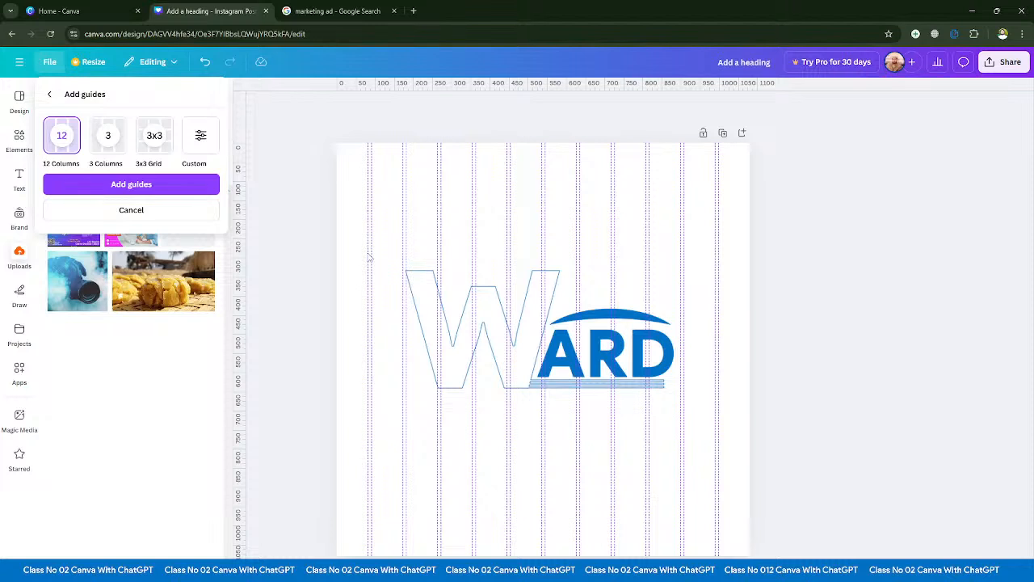
left_click(378, 225)
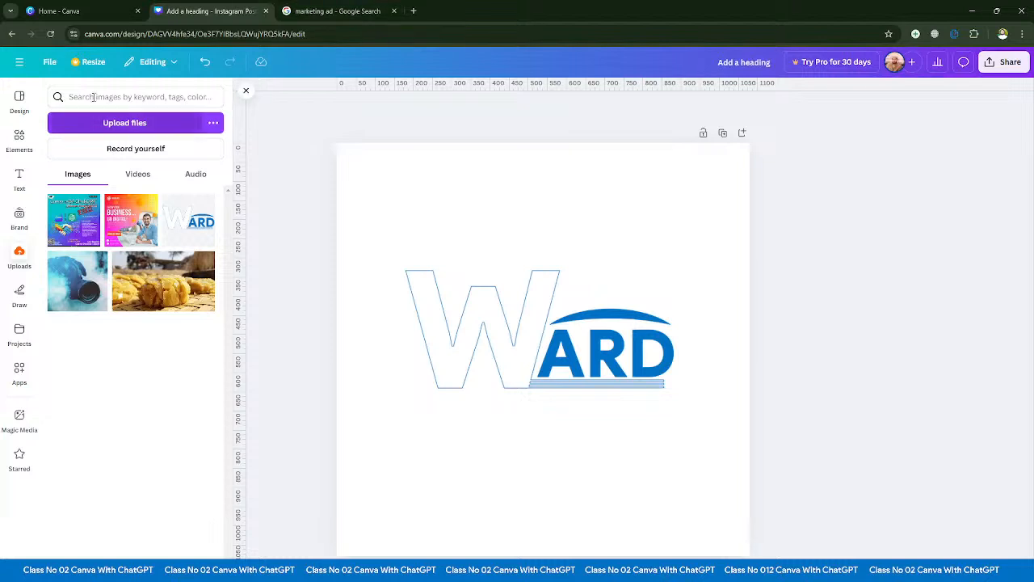
- Preview the 12-column, 3-column and 3x3 grid guide layouts on the page
left_click(49, 62)
mouse_move(130, 191)
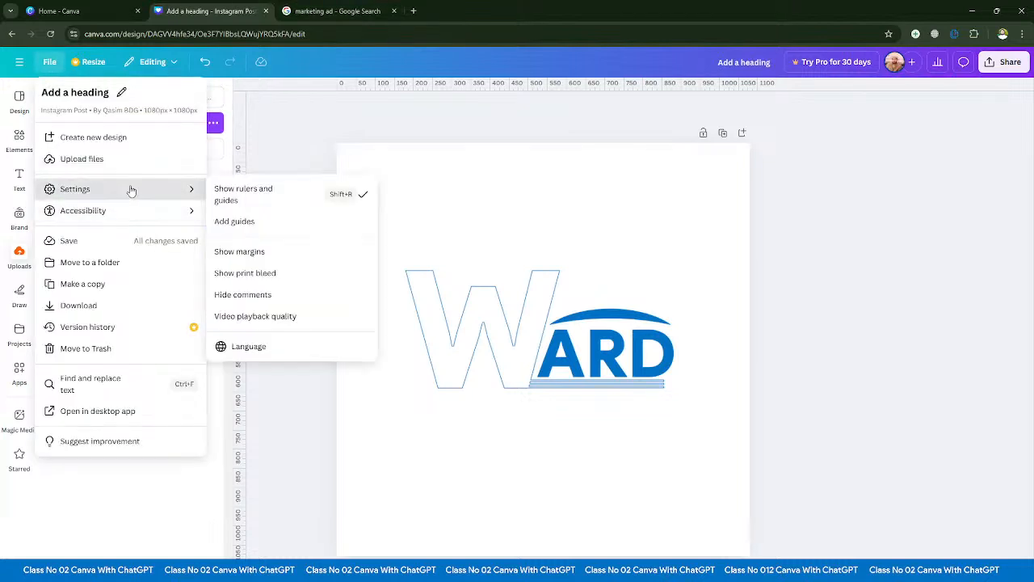
left_click(235, 223)
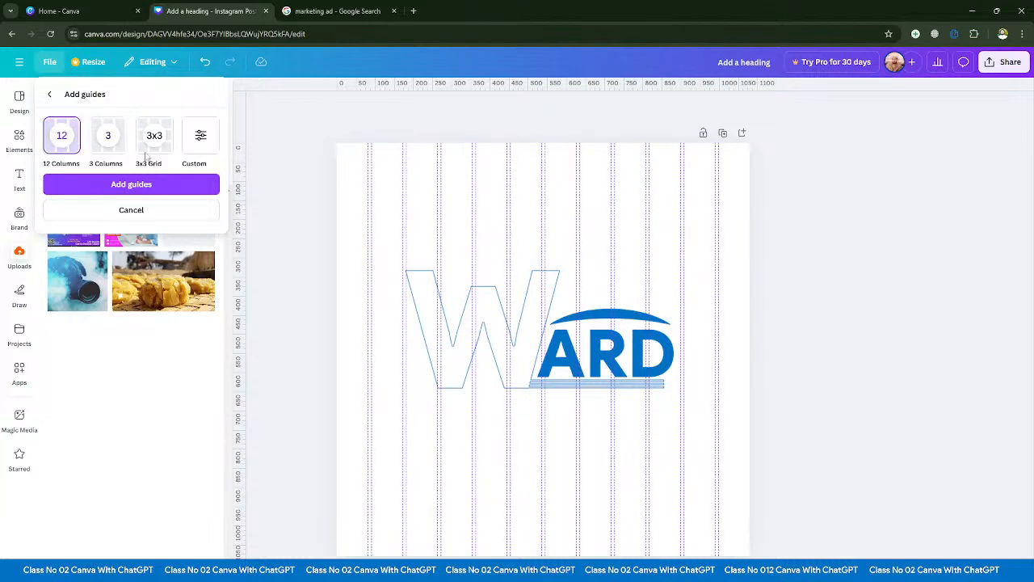
left_click(105, 139)
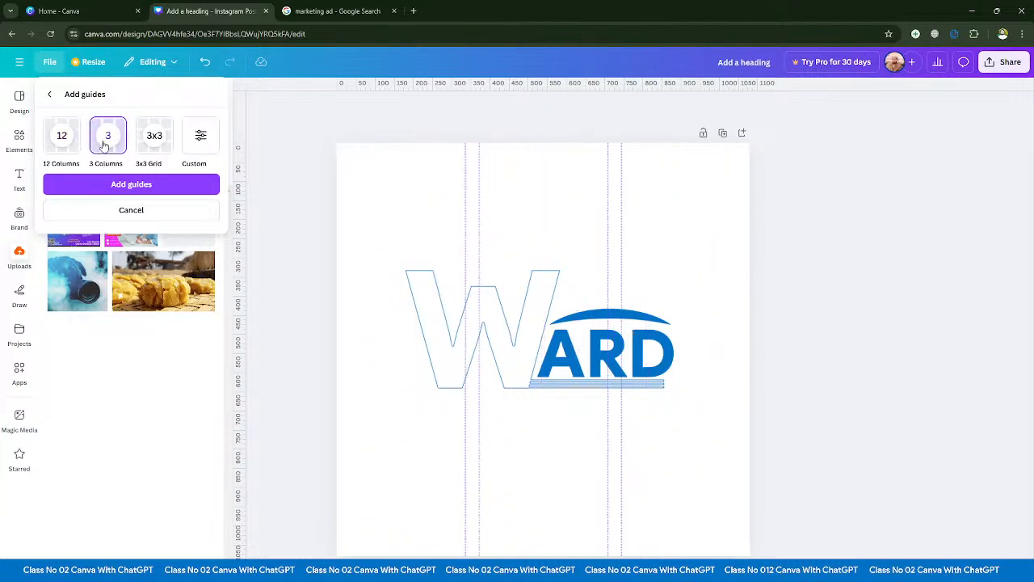
left_click(152, 141)
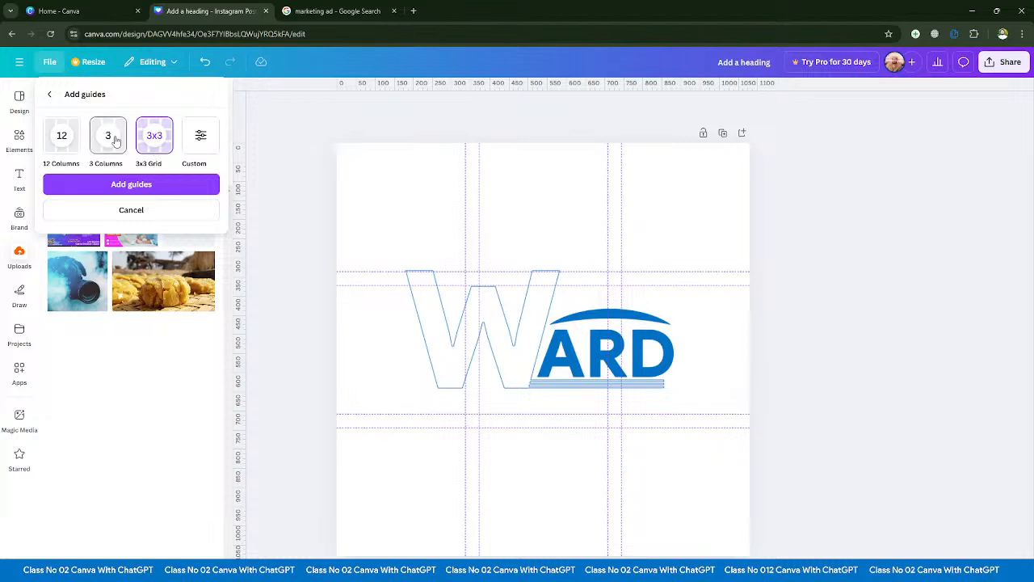
left_click(115, 141)
- Add custom guides to the page with 6 columns, an 18 px gap and no rows
left_click(200, 135)
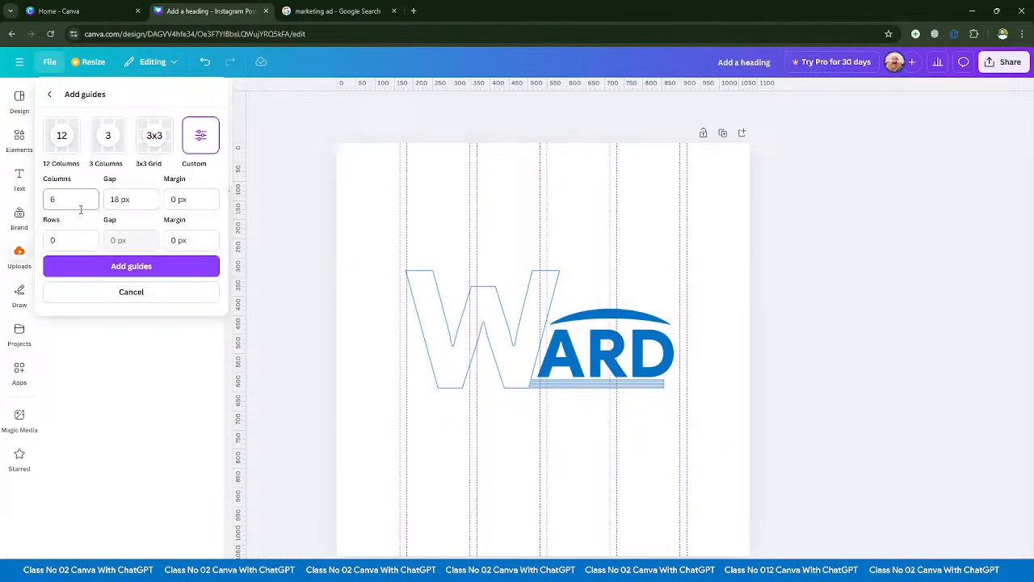
left_click(56, 205)
left_click(135, 202)
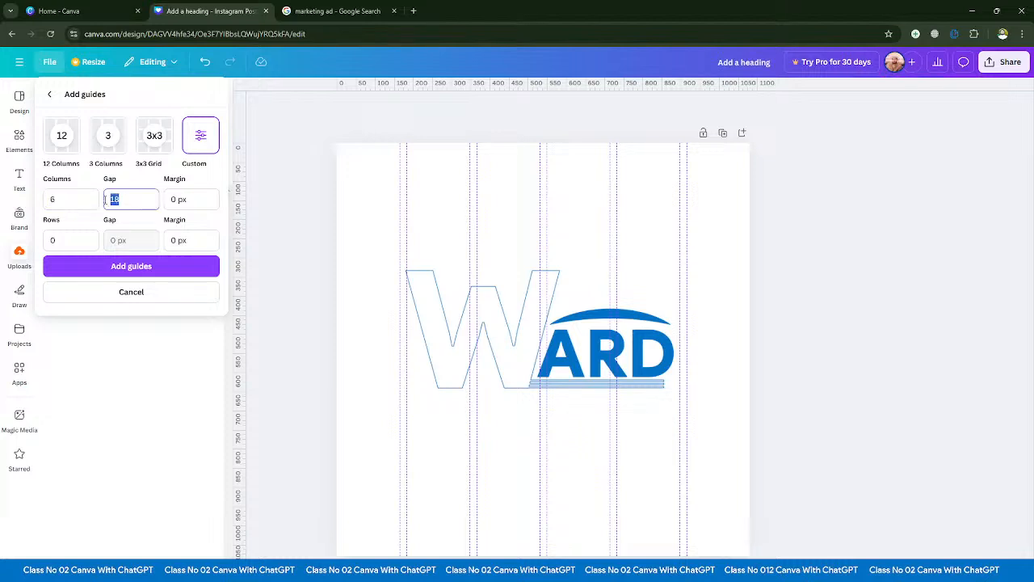
left_click(144, 271)
left_click_drag(330, 173, 786, 230)
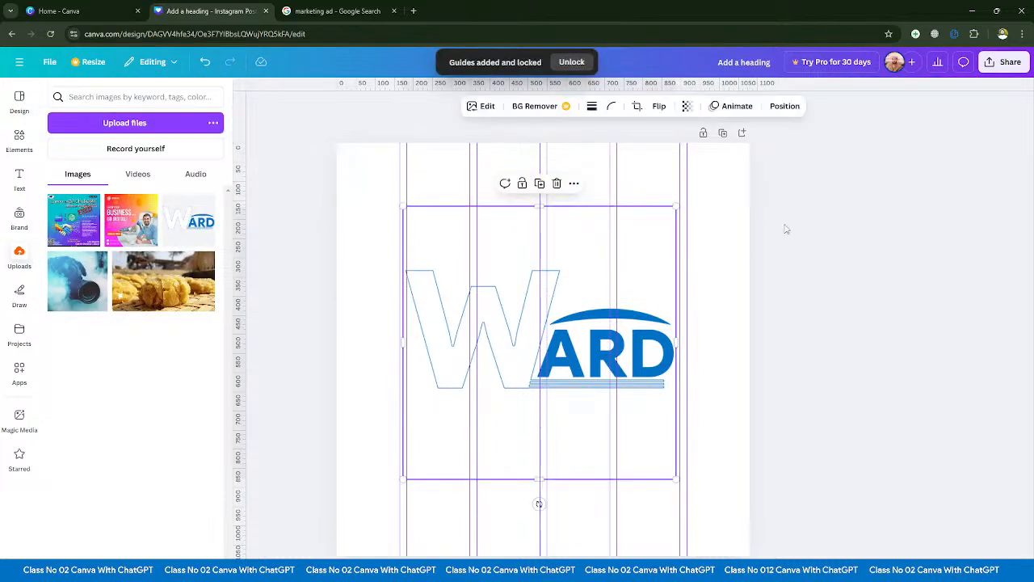
left_click(786, 230)
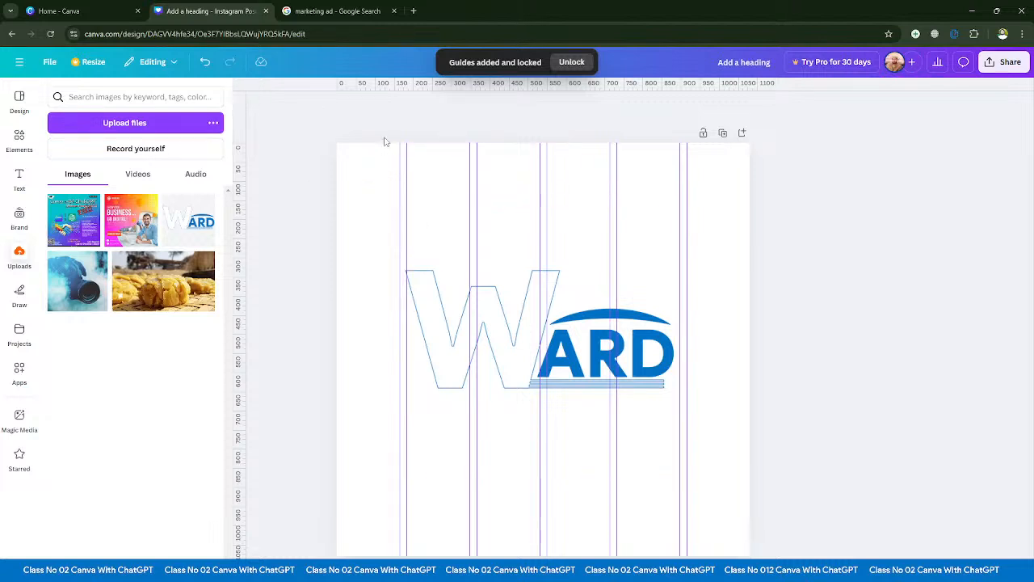
- Unlock the column guides and clear them all from the page
left_click(49, 62)
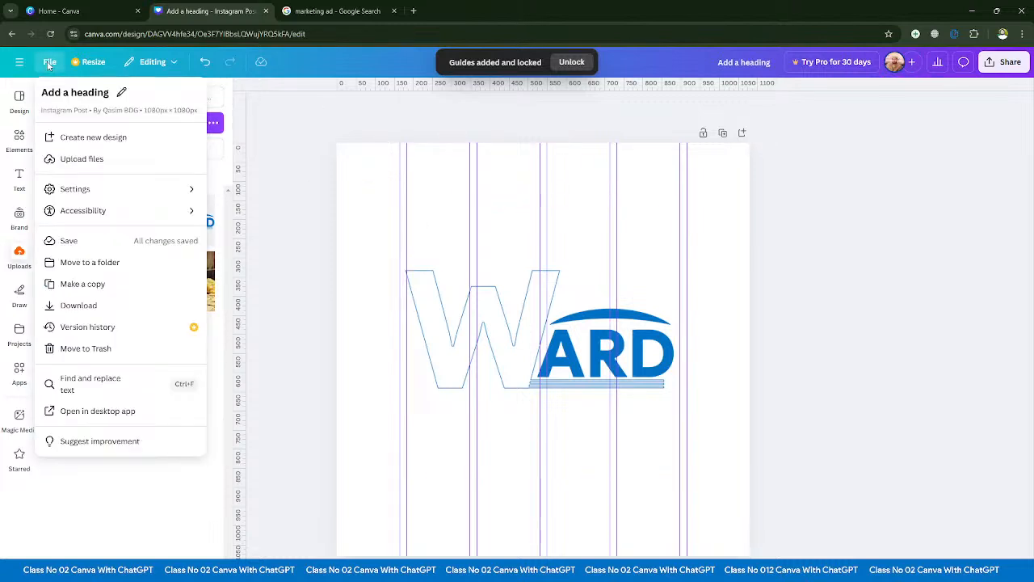
mouse_move(77, 188)
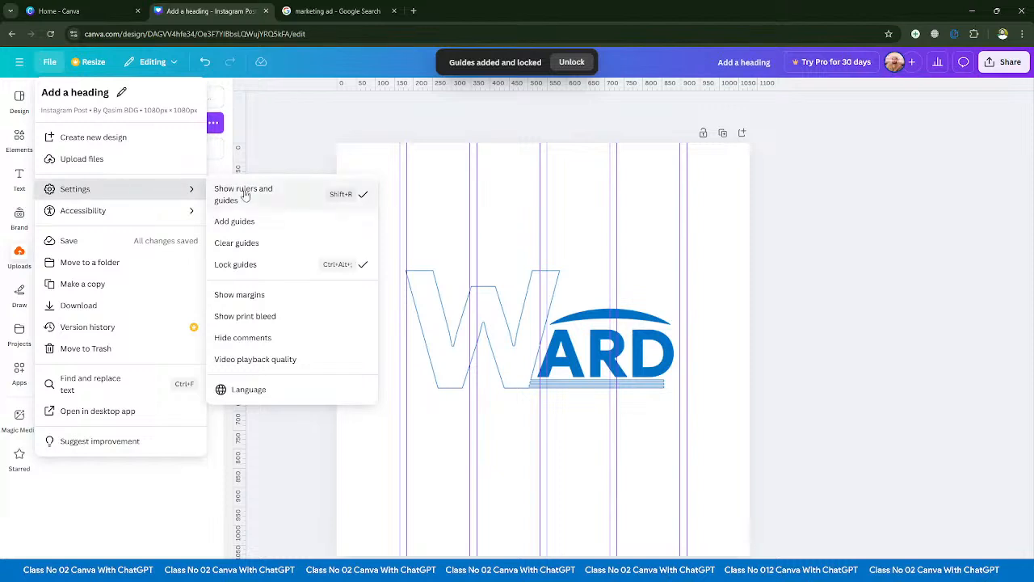
left_click(261, 265)
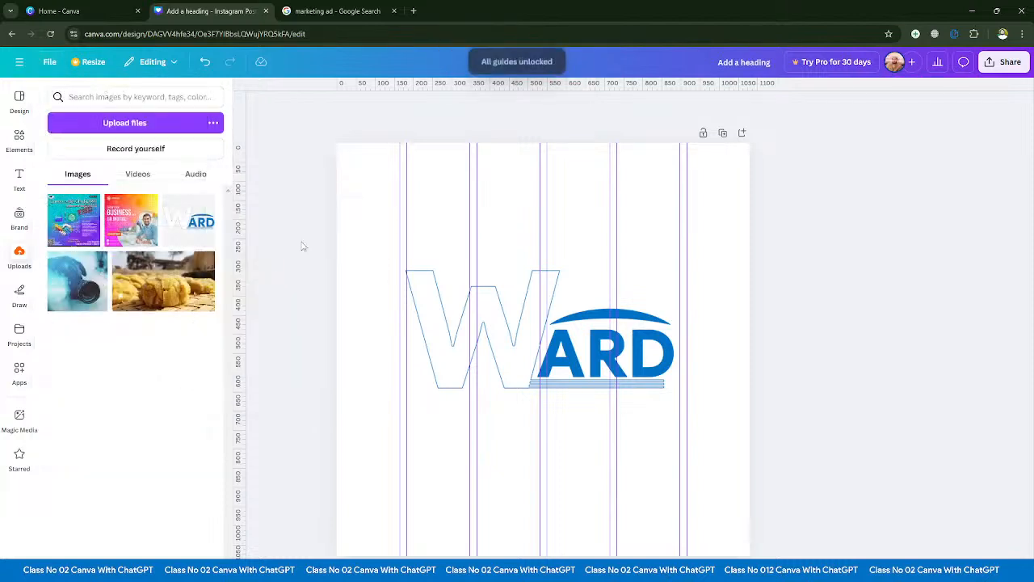
left_click(49, 64)
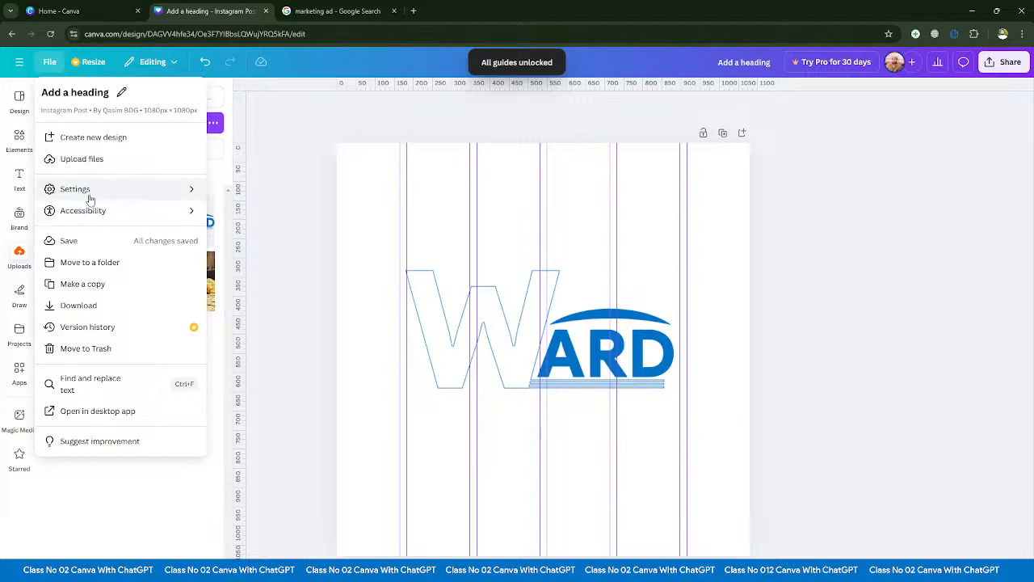
mouse_move(91, 199)
left_click(262, 244)
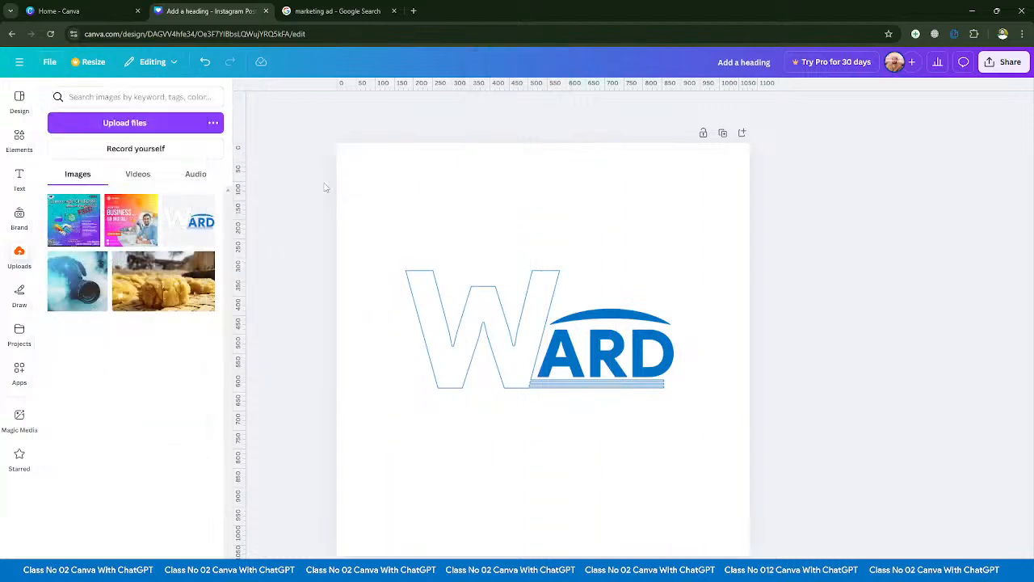
- Show the page margins and inspect the dashed margin boundary around the WARD logo
left_click(46, 65)
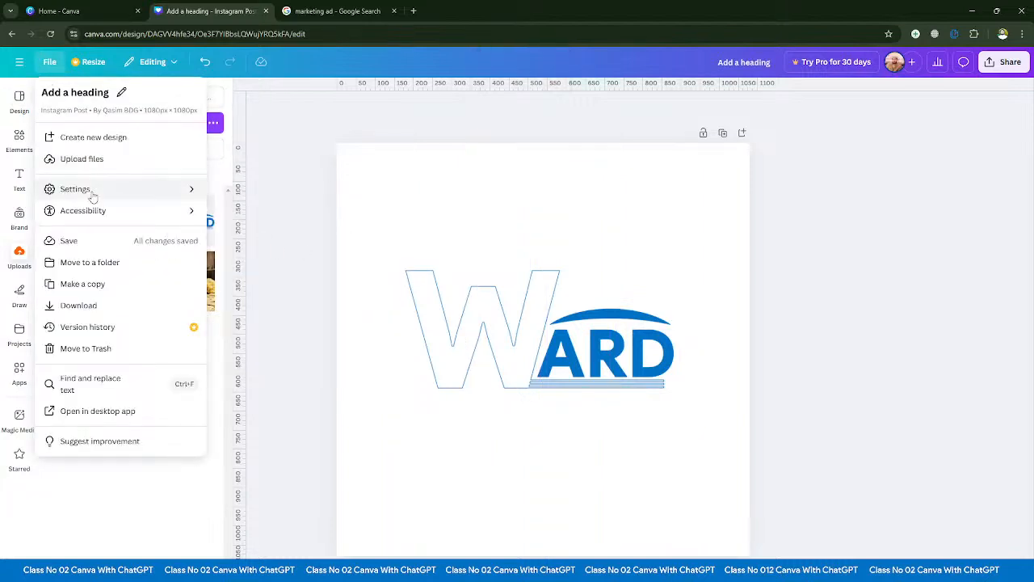
mouse_move(98, 190)
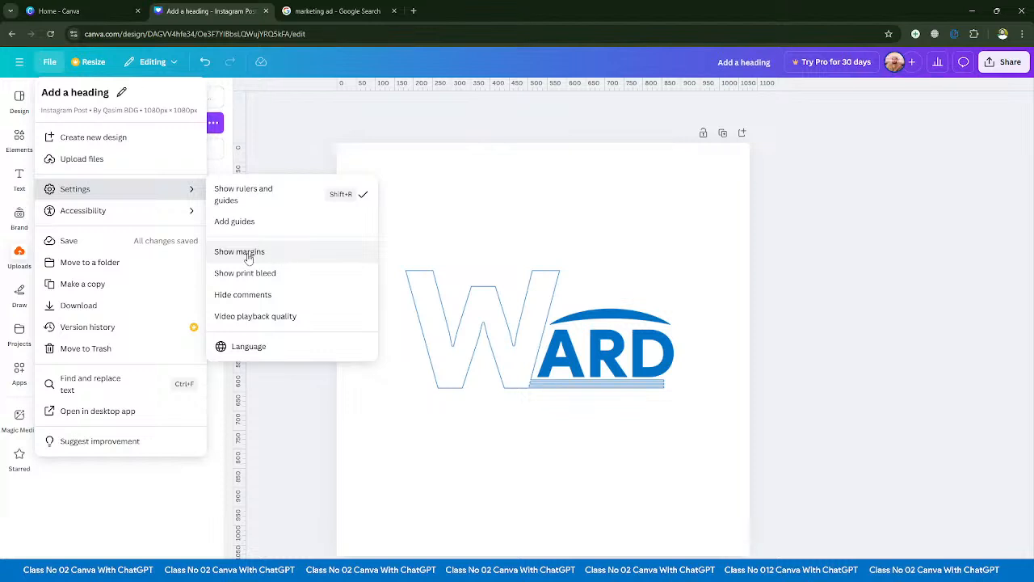
left_click(278, 254)
left_click_drag(361, 165, 396, 198)
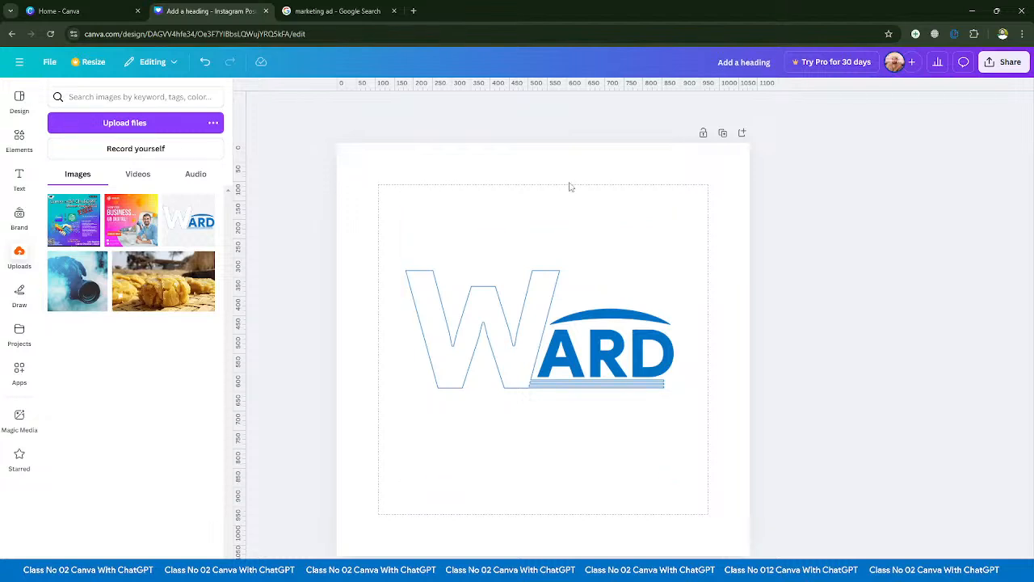
scroll(557, 185, "up", 6)
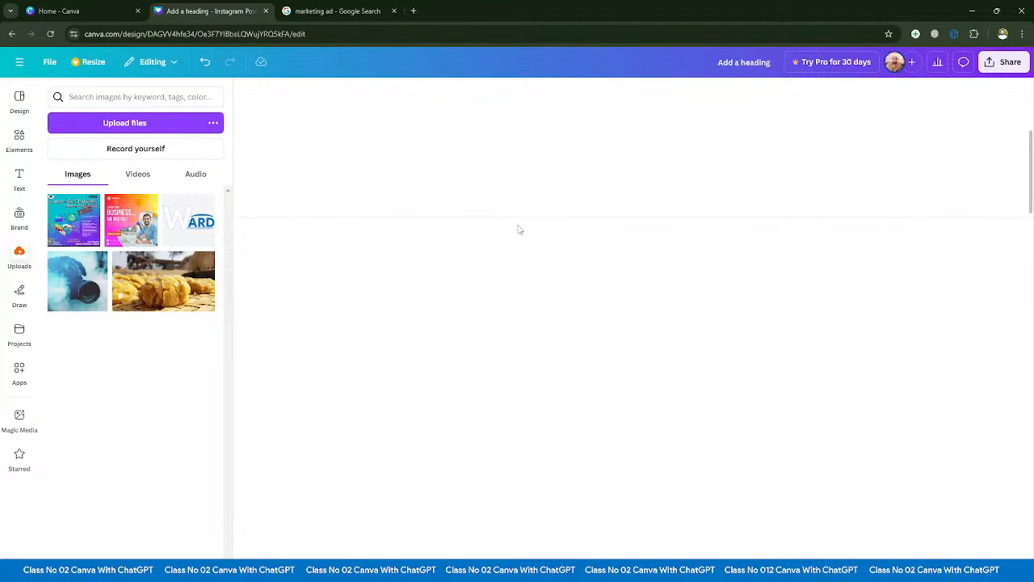
scroll(578, 225, "down", 6)
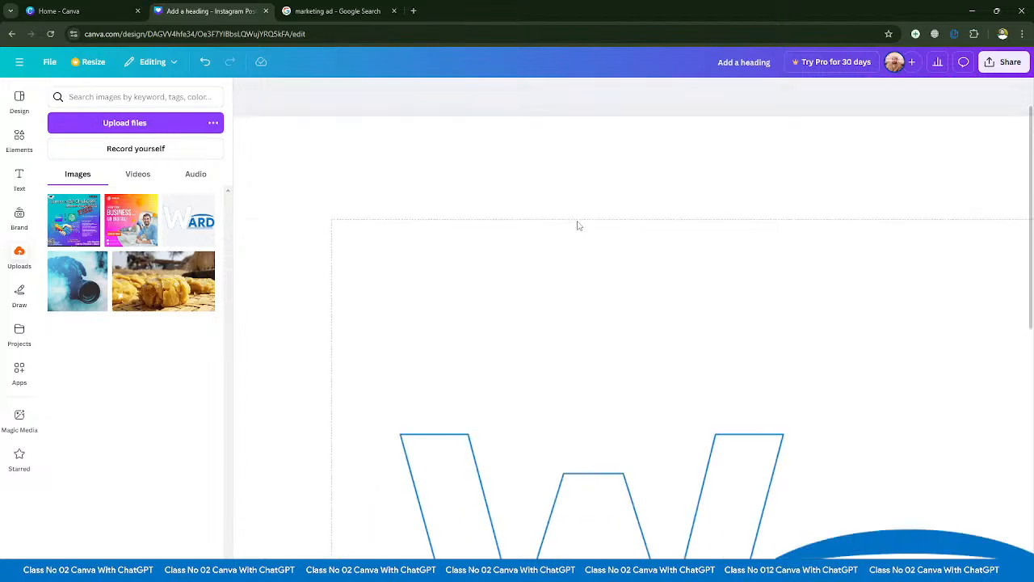
scroll(507, 224, "up", 1)
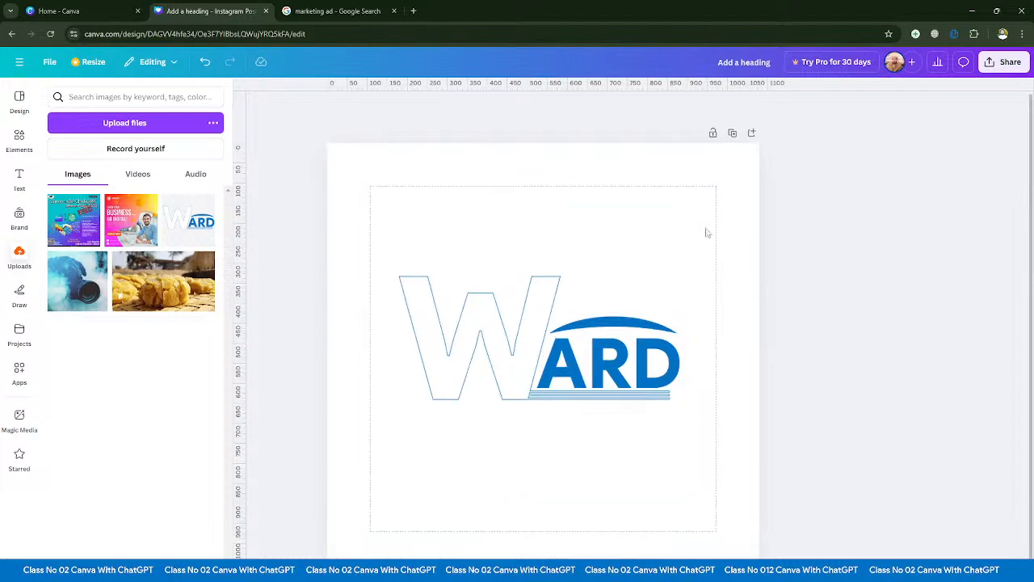
left_click(49, 61)
mouse_move(83, 194)
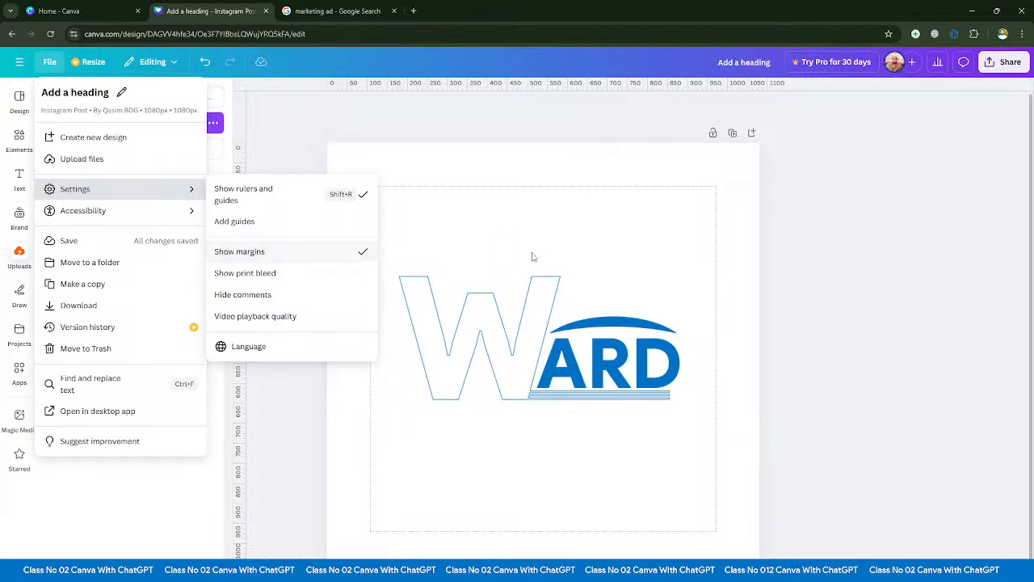
left_click(736, 233)
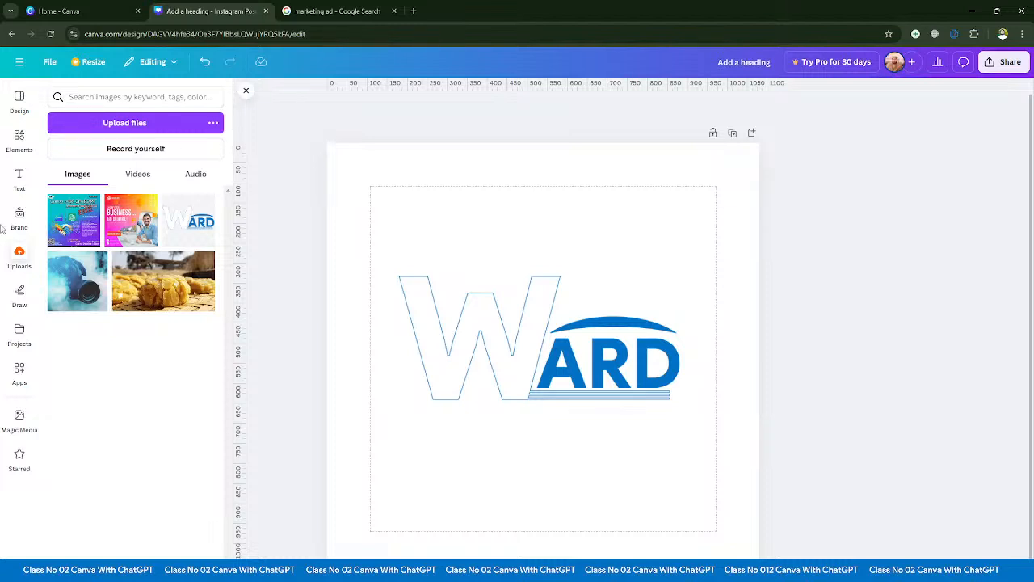
- Place the uploaded Canva with ChatGPT poster on the page and set it as the background
left_click_drag(73, 219, 496, 316)
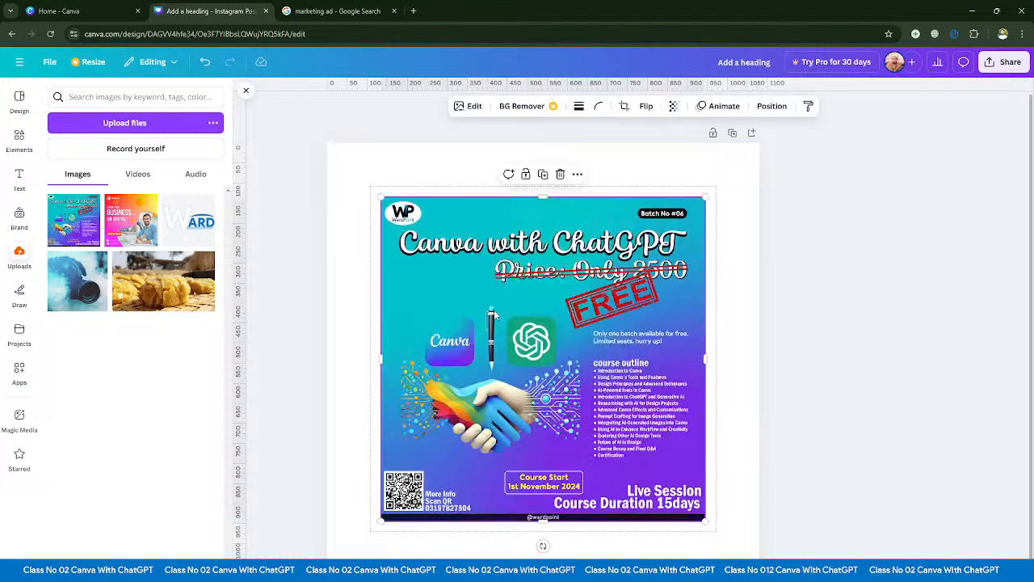
left_click(577, 173)
left_click(628, 487)
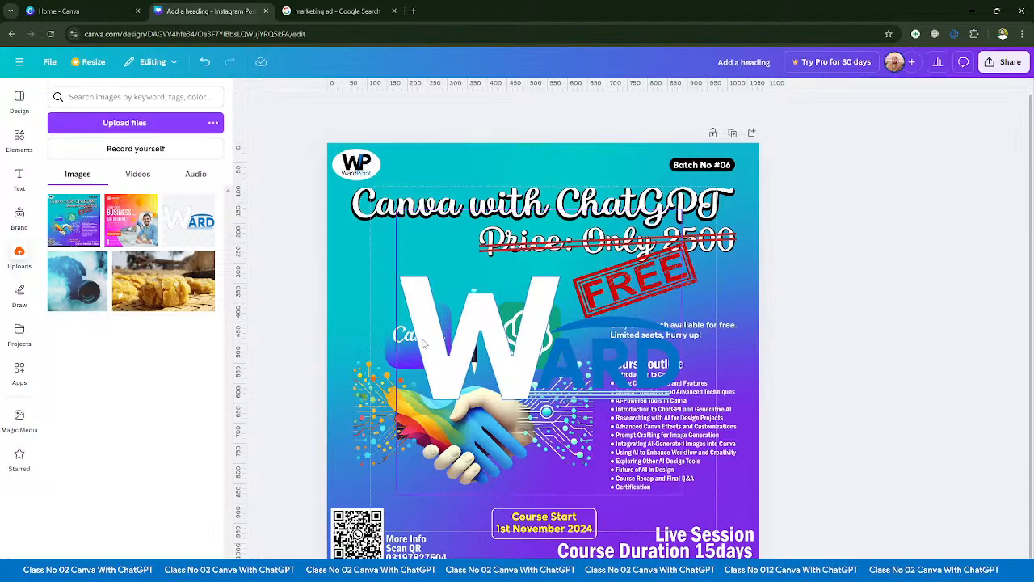
- Delete the WARD logo and the poster background from the page
left_click_drag(483, 345, 571, 400)
key("Delete")
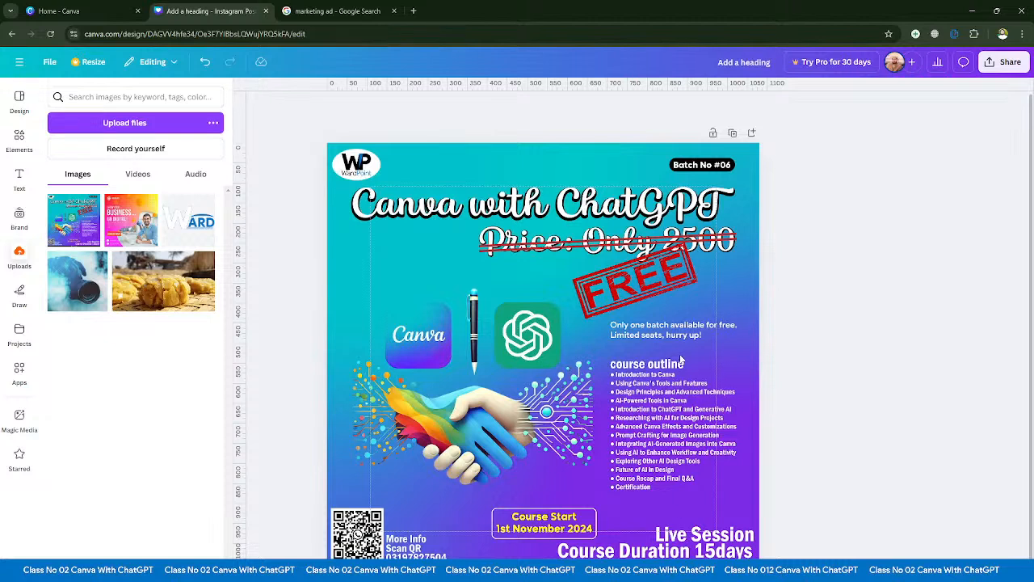
left_click(635, 347)
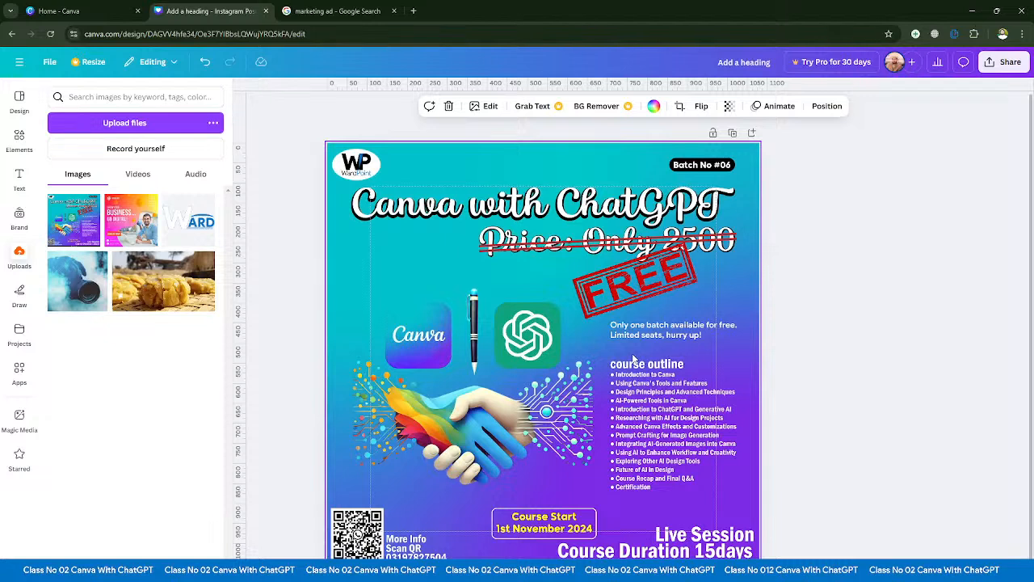
key("Delete")
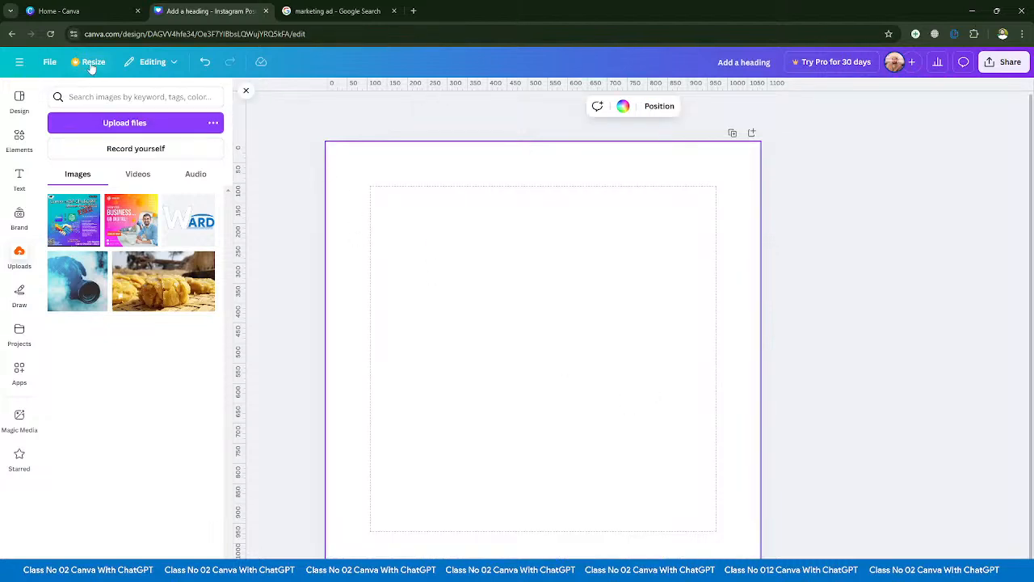
- Hide the margins on the empty page
left_click(51, 64)
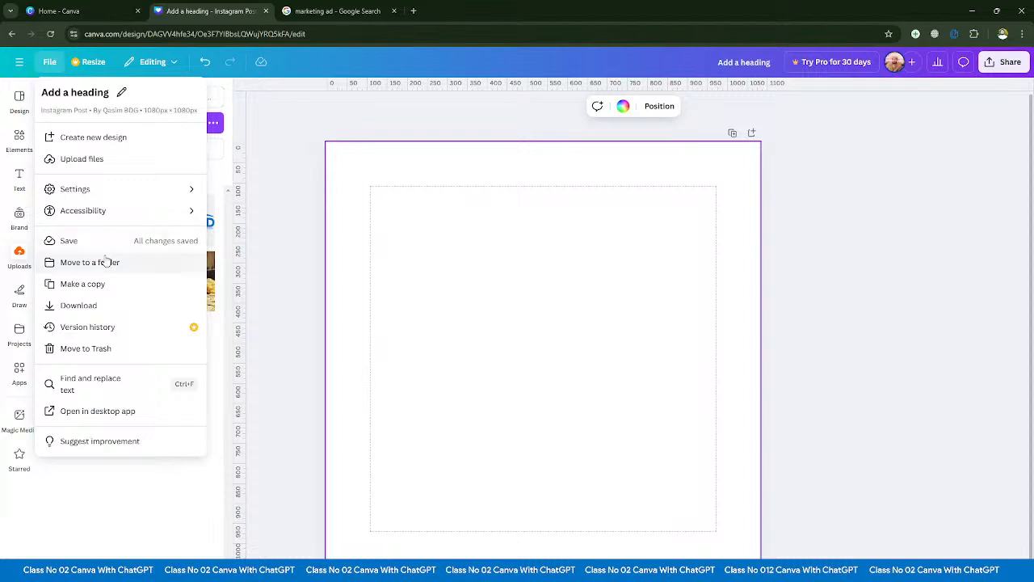
mouse_move(115, 194)
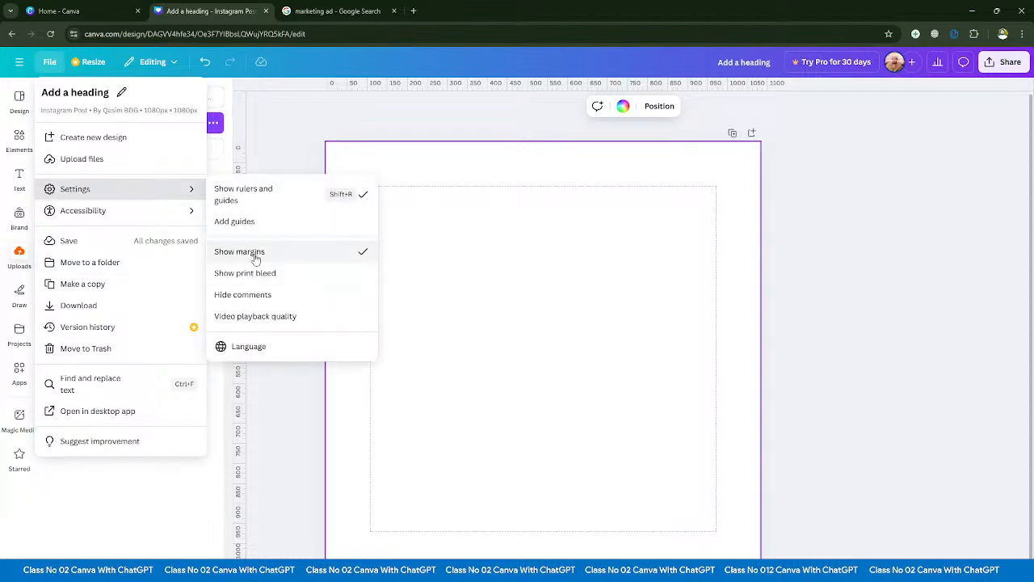
left_click(256, 256)
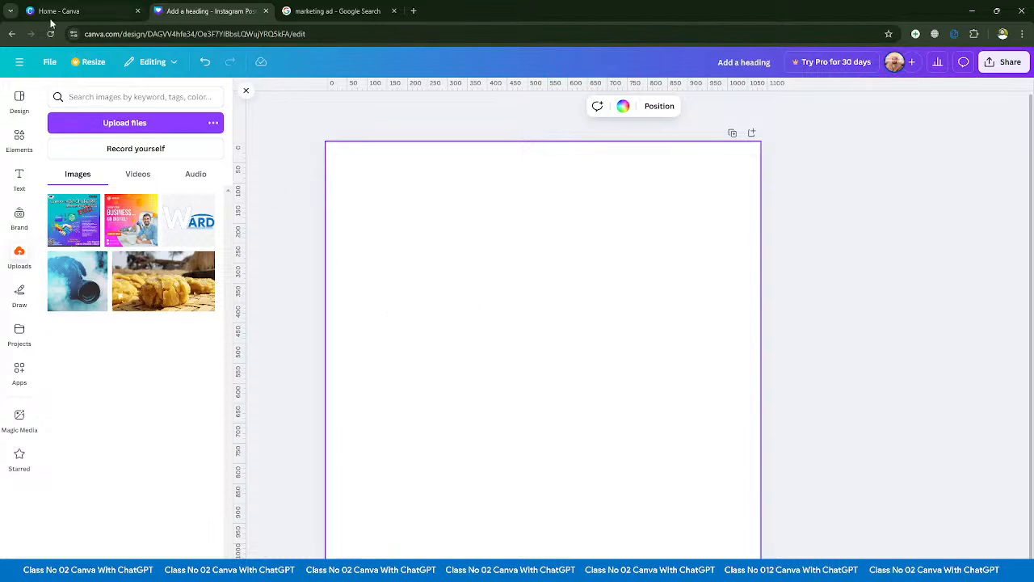
- Show the print bleed area around the page
left_click(49, 69)
mouse_move(87, 190)
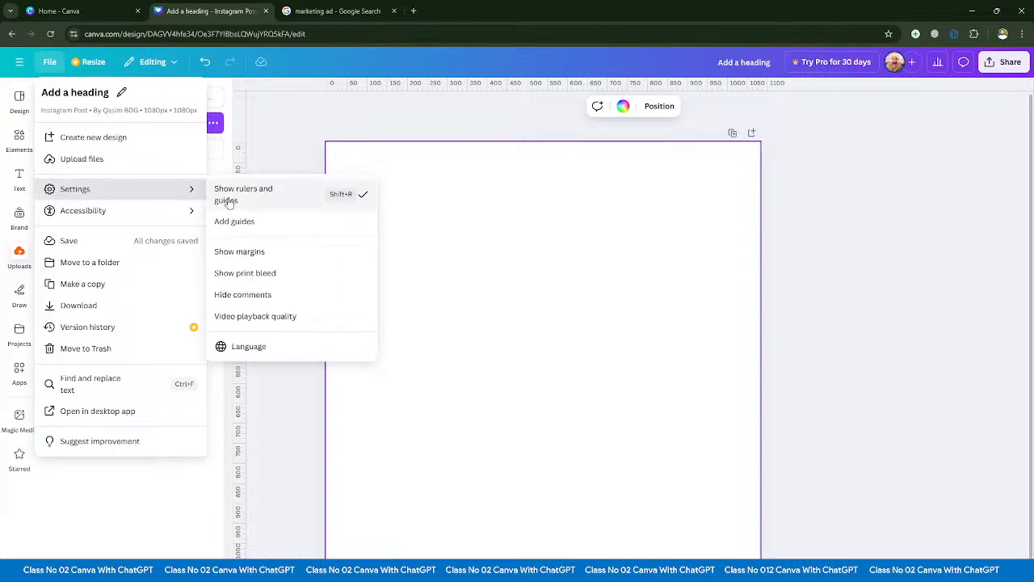
left_click(237, 275)
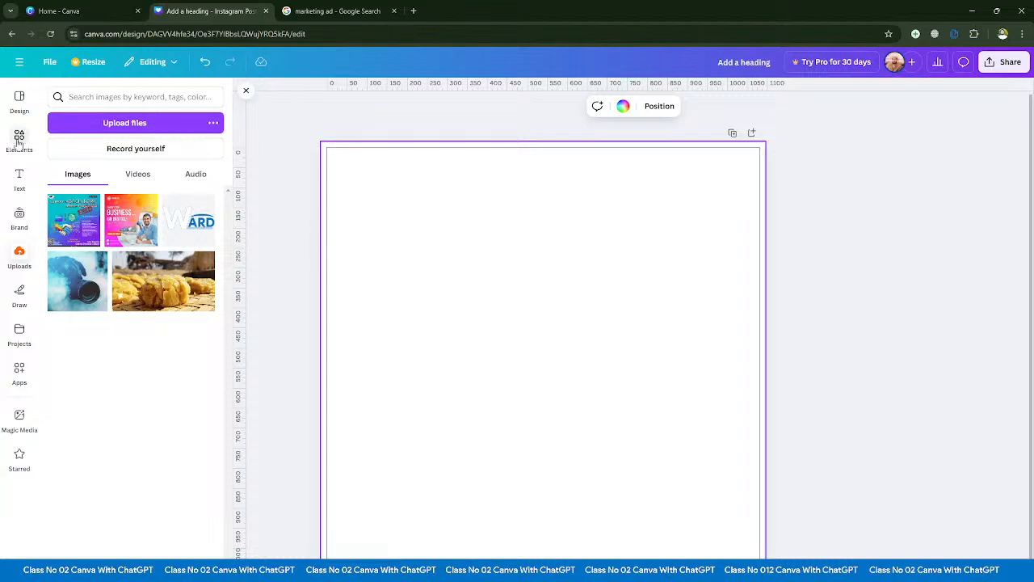
- Add a rounded square to the page and stretch it across the full width between the left and right bleed edges
left_click(20, 137)
left_click(101, 251)
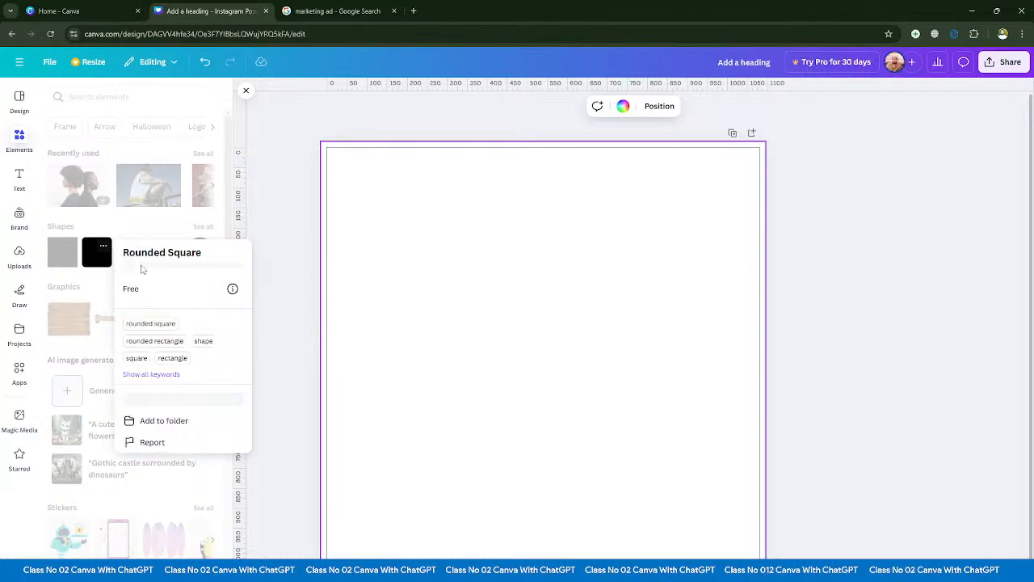
left_click(98, 260)
left_click(98, 259)
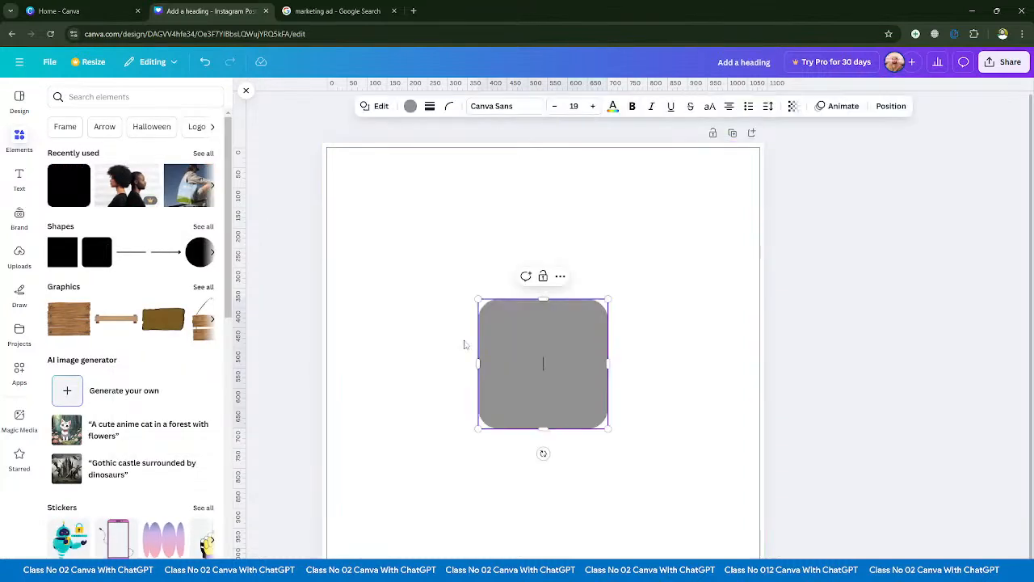
left_click(268, 318)
left_click_drag(526, 386, 367, 367)
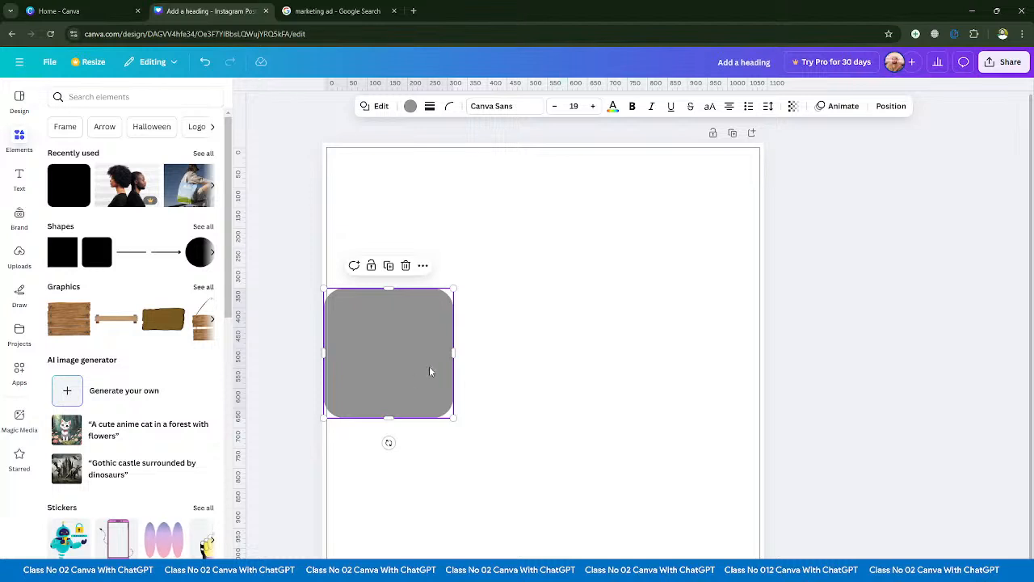
left_click_drag(454, 356, 763, 359)
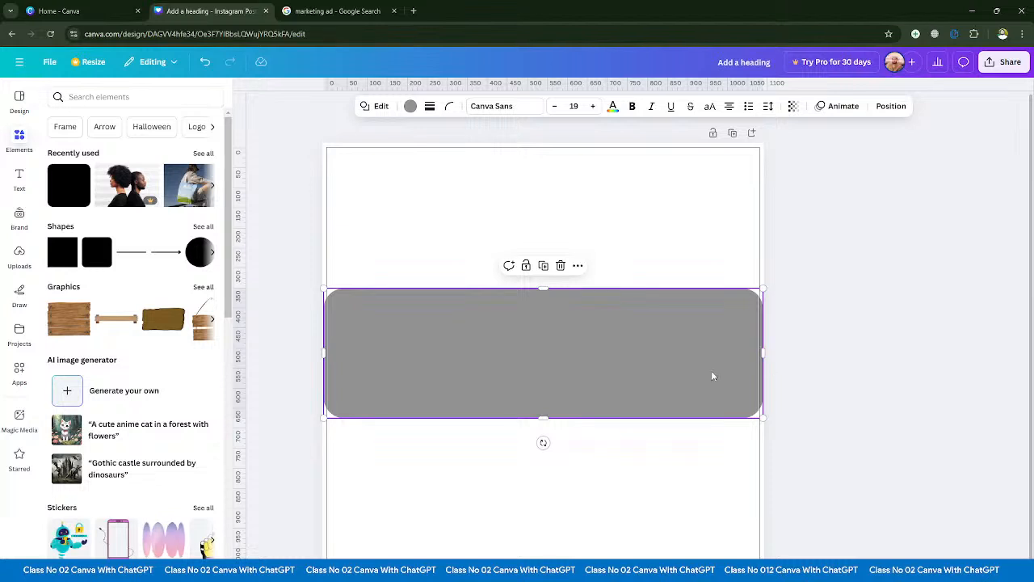
- Delete the stretched rounded shape and hide the print bleed area
key("Delete")
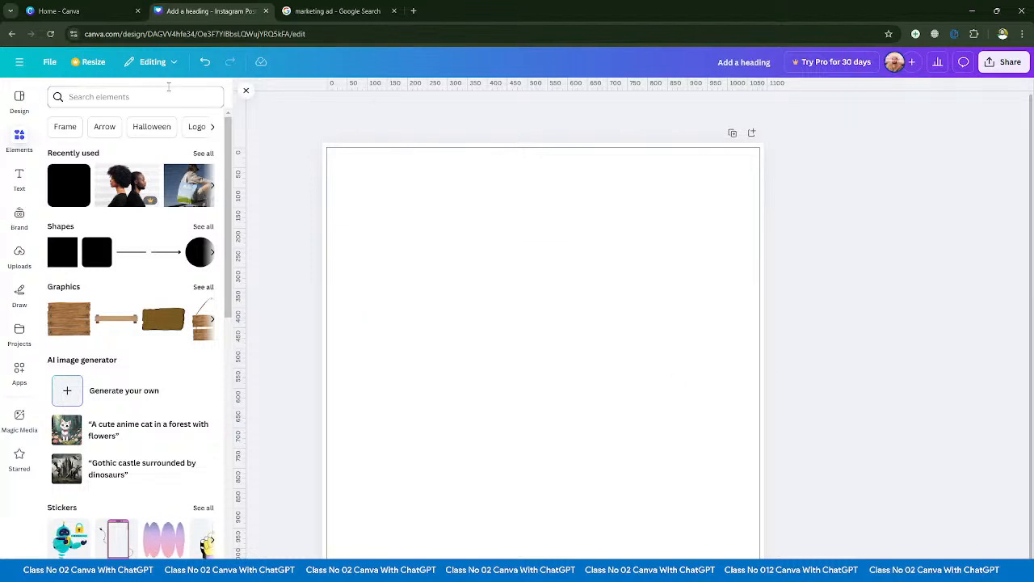
left_click(49, 62)
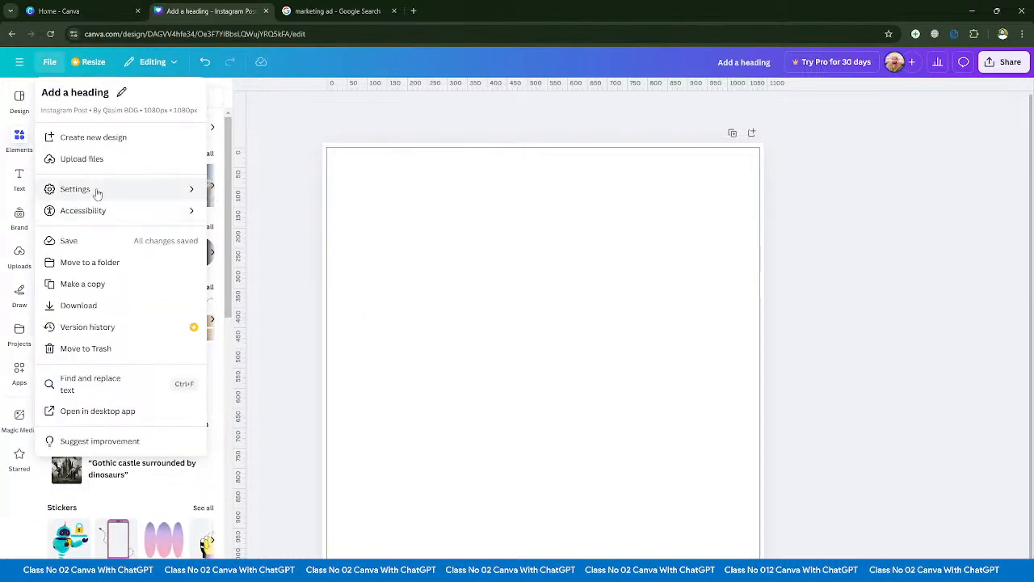
mouse_move(157, 194)
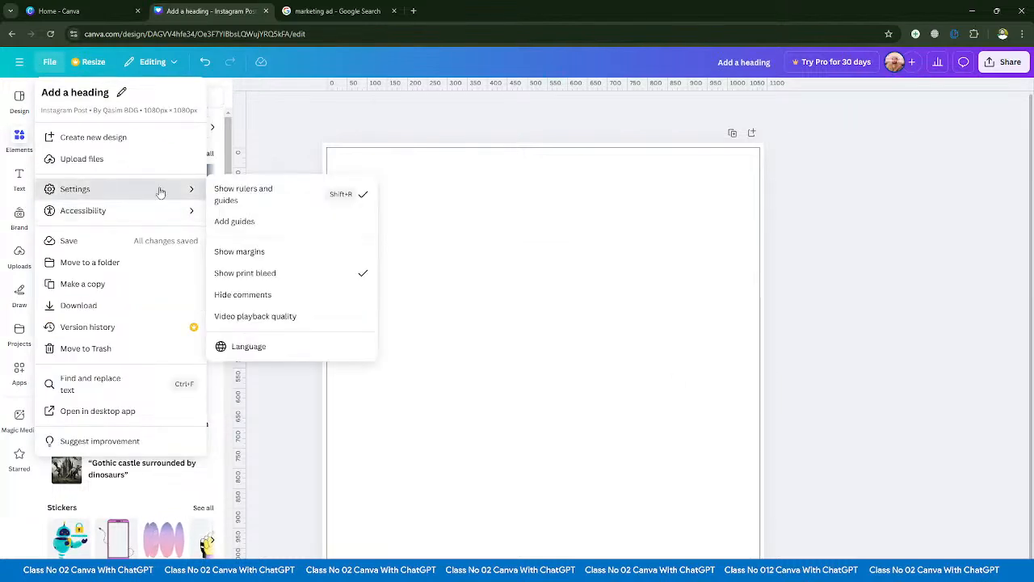
left_click(256, 274)
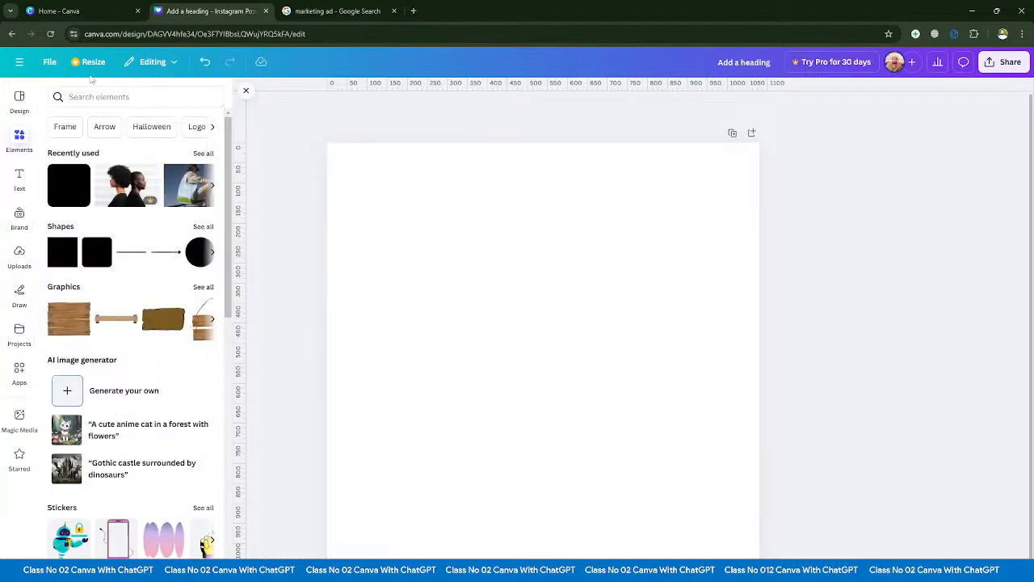
- Switch the Hide comments setting on and back off, closing the page's comment list
left_click(49, 61)
mouse_move(99, 195)
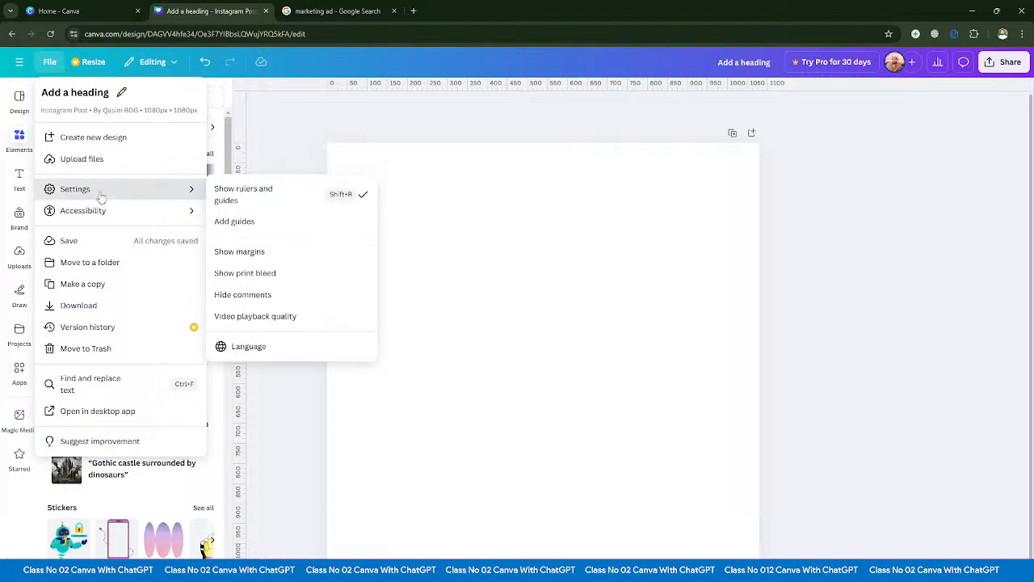
left_click(243, 296)
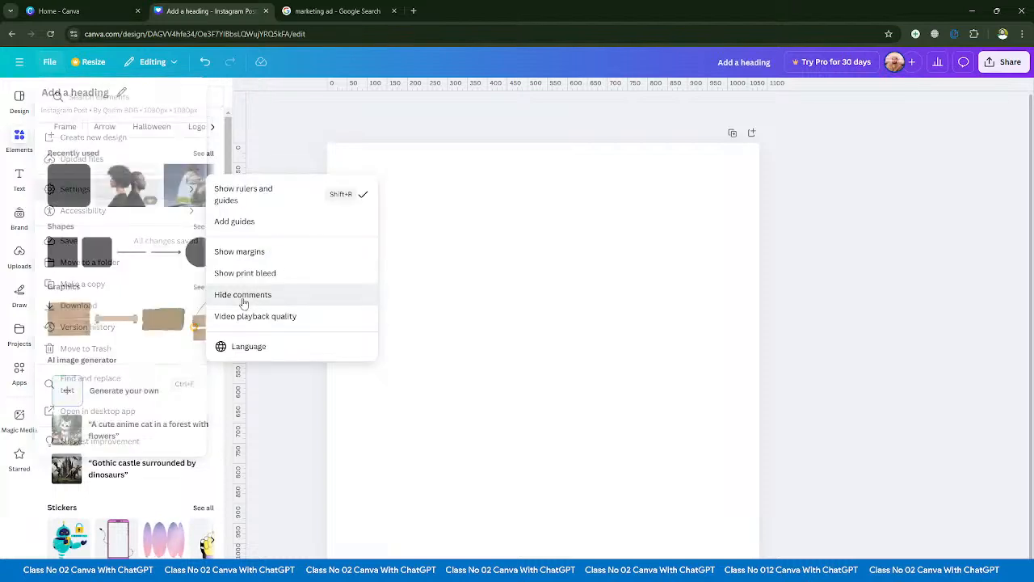
left_click(49, 61)
left_click(76, 191)
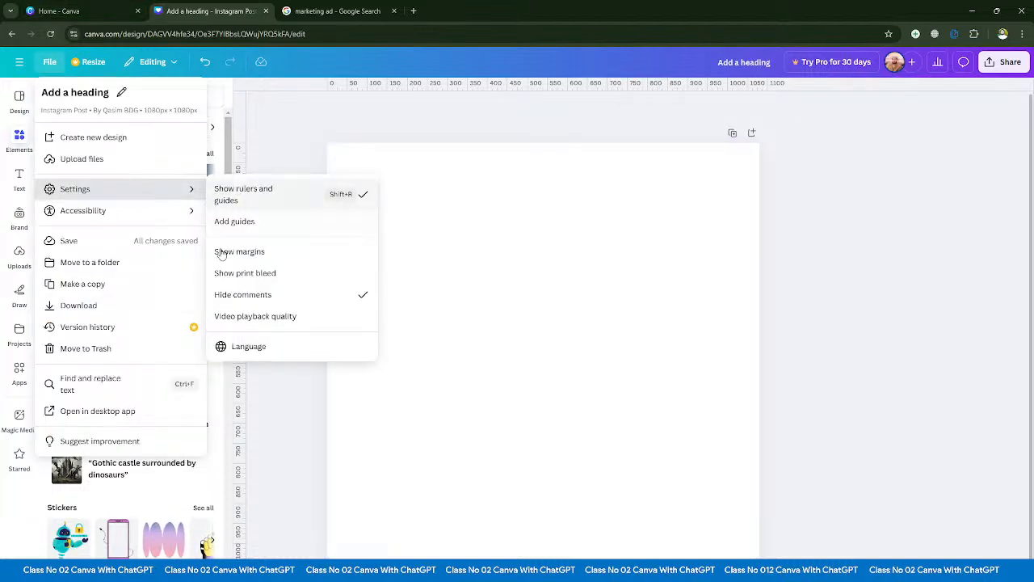
left_click(242, 294)
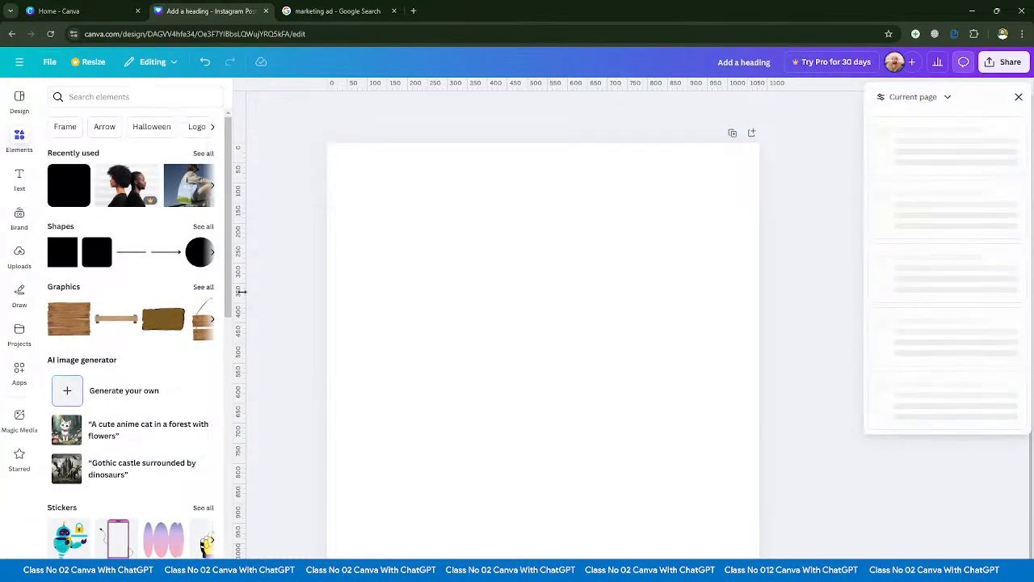
left_click(1016, 96)
- Try the Low and High video playback qualities and set the quality back to Auto
left_click(49, 62)
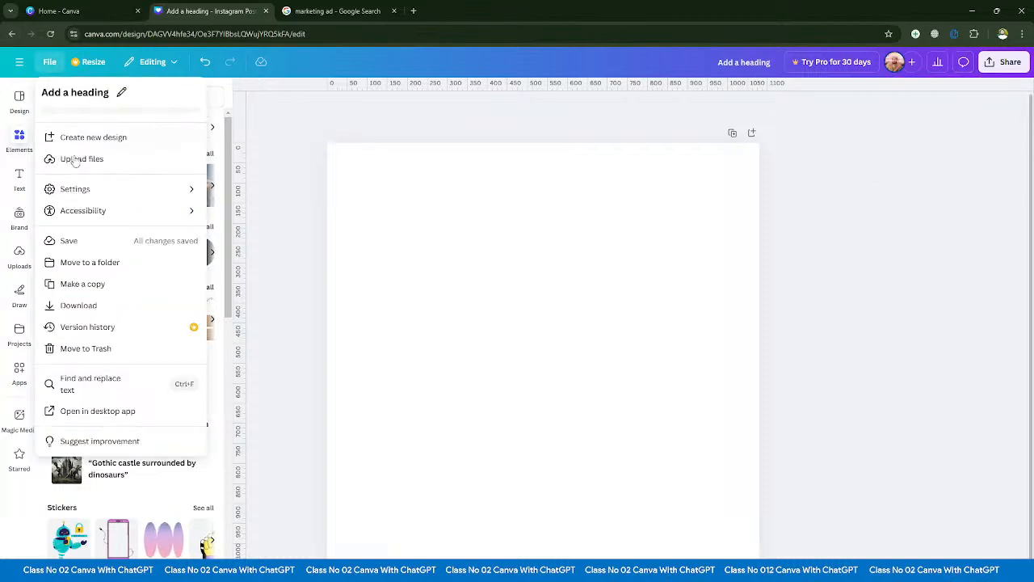
left_click(101, 194)
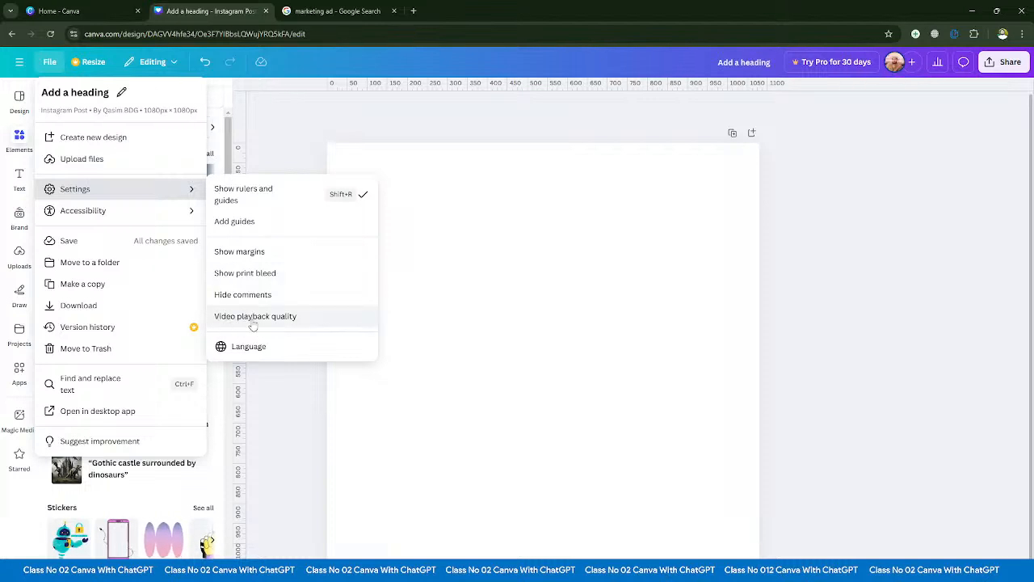
left_click(288, 322)
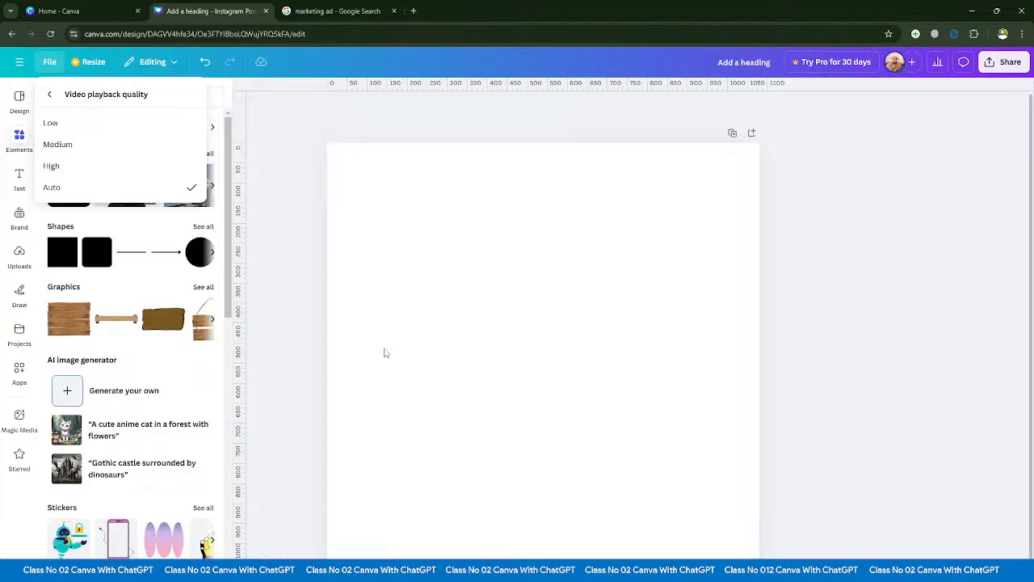
left_click(51, 123)
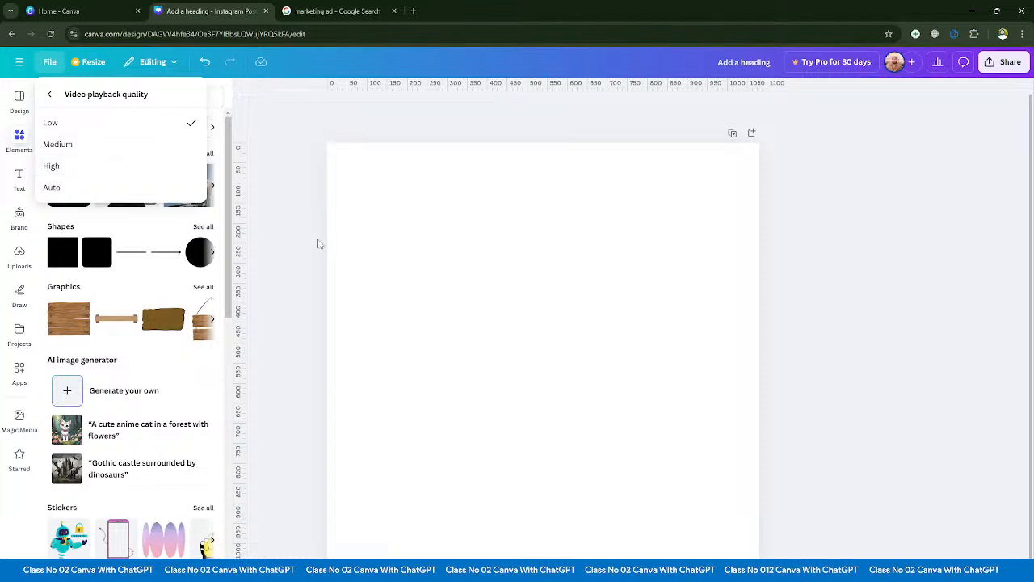
left_click(65, 165)
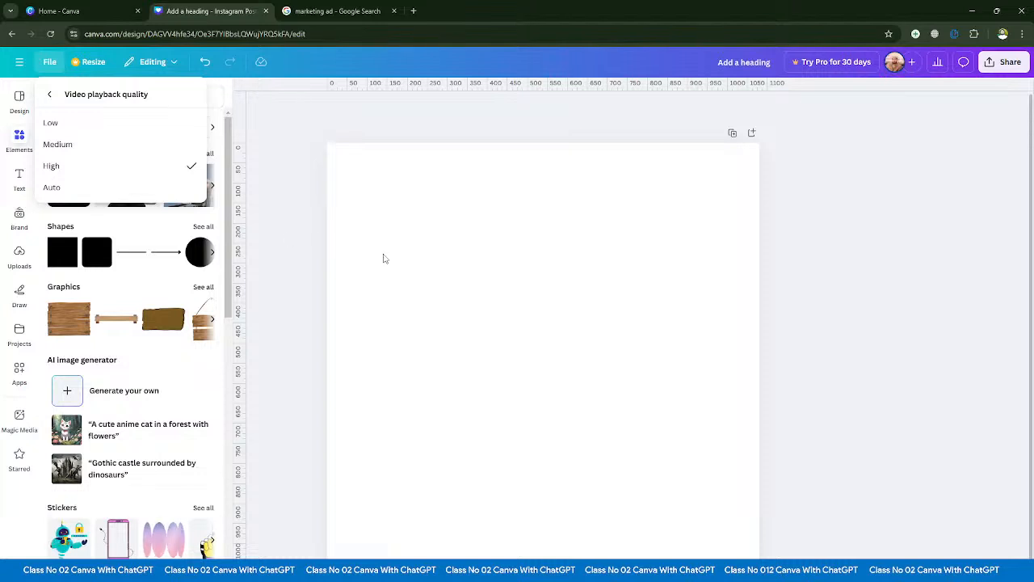
left_click(62, 127)
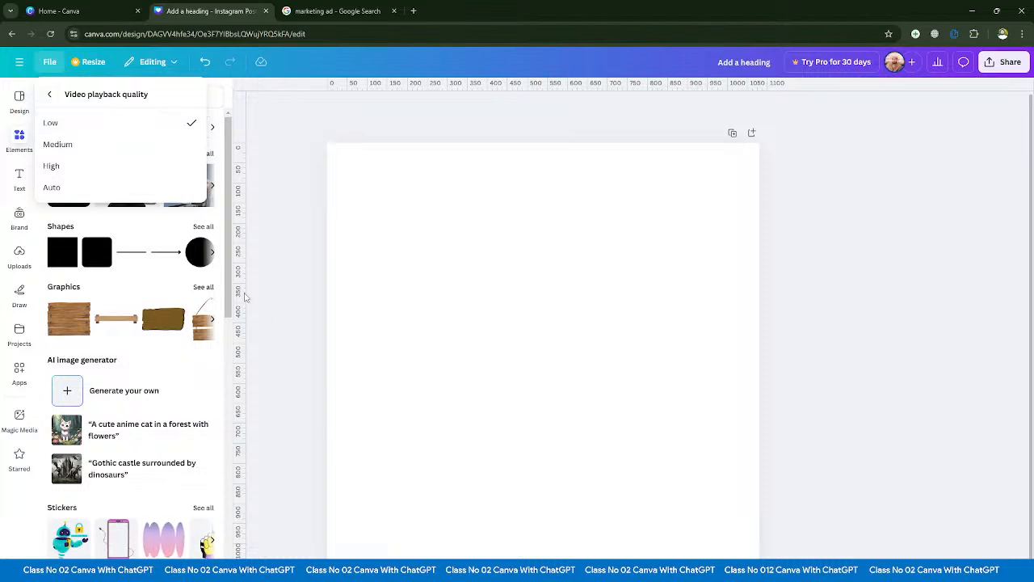
left_click(59, 190)
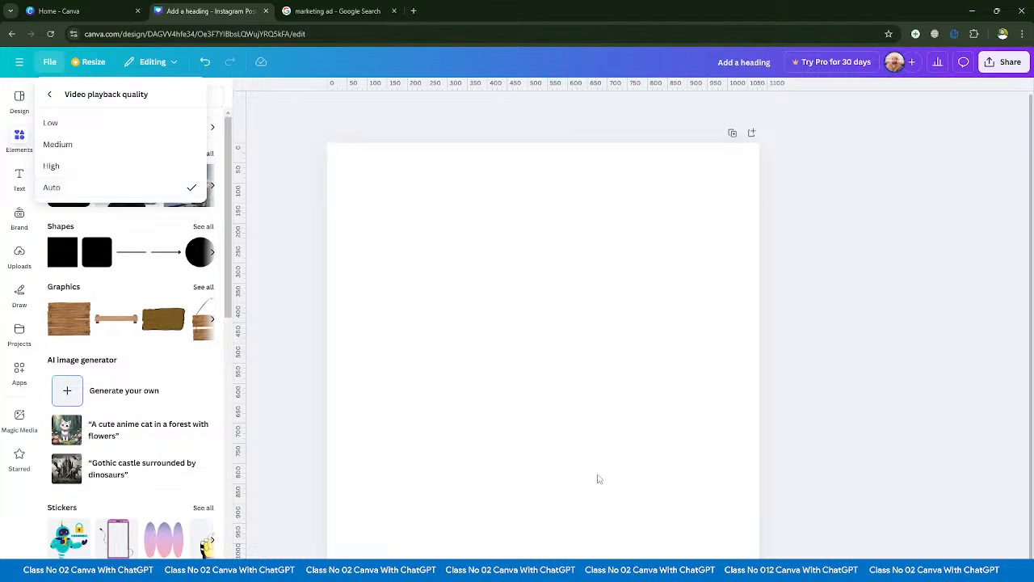
left_click(47, 68)
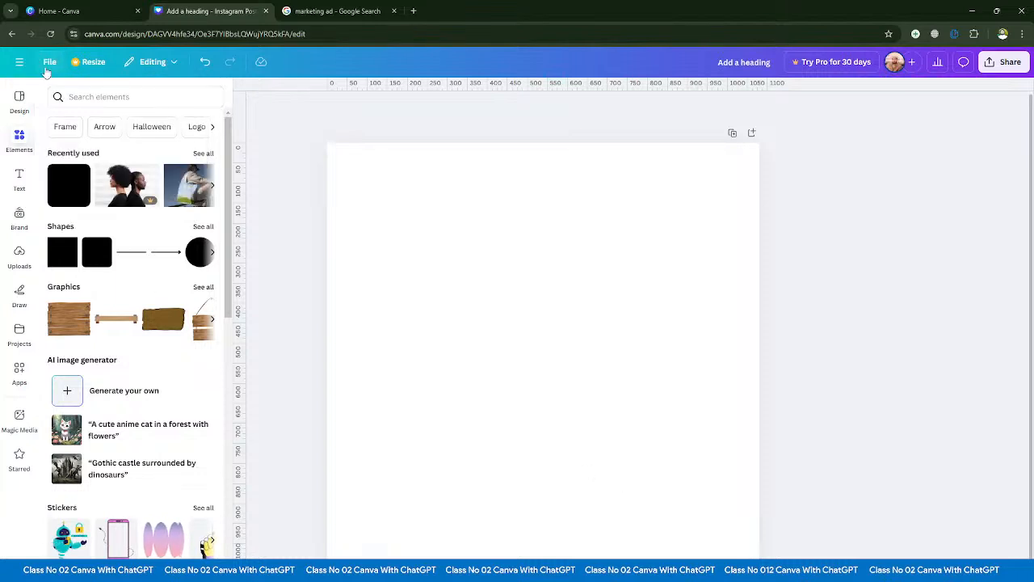
- Examine the list of primary languages available for the design without choosing a different one
left_click(48, 64)
mouse_move(86, 196)
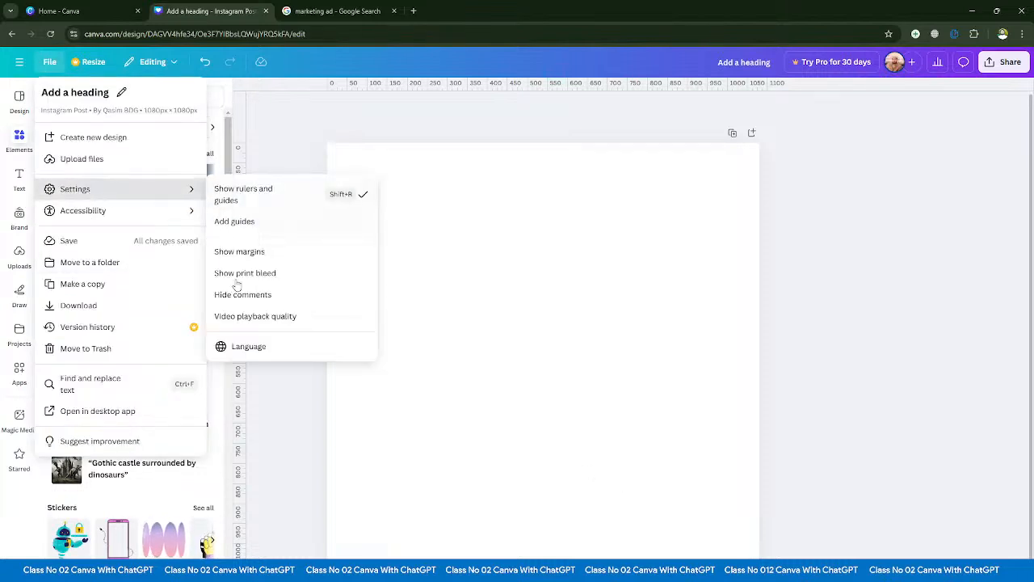
left_click(250, 348)
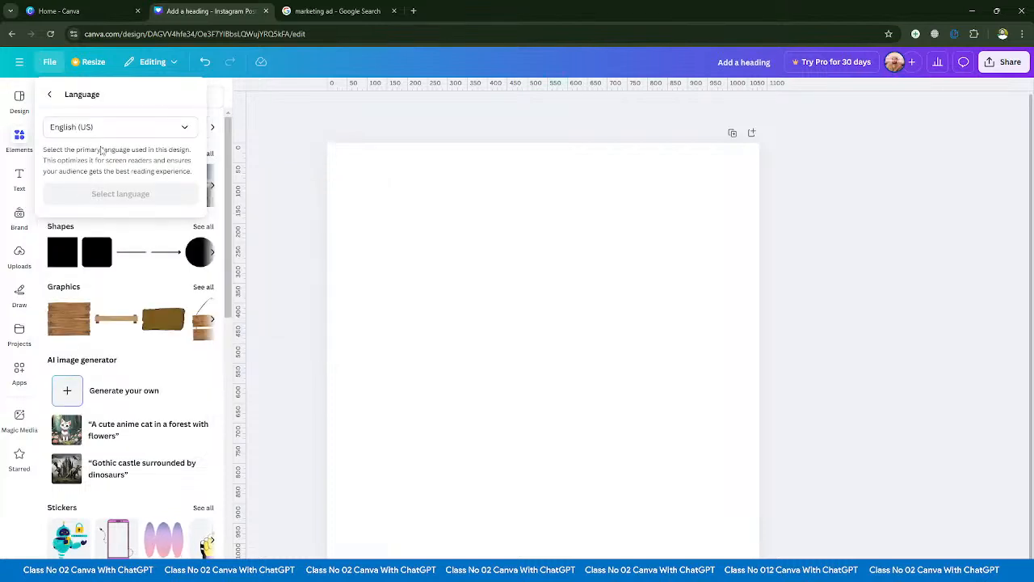
left_click(183, 127)
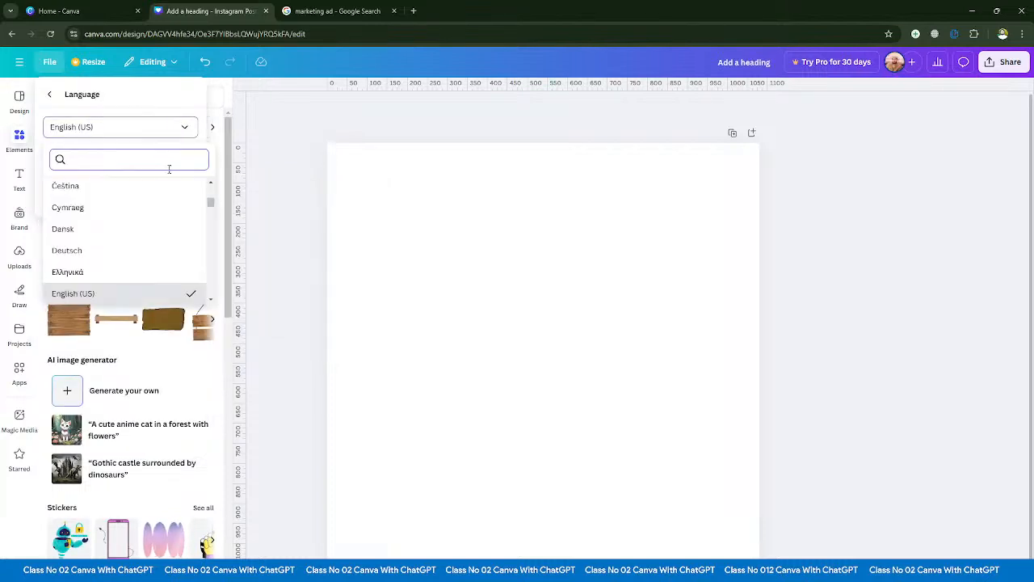
scroll(149, 219, "down", 3)
scroll(148, 219, "up", 5)
scroll(138, 186, "down", 8)
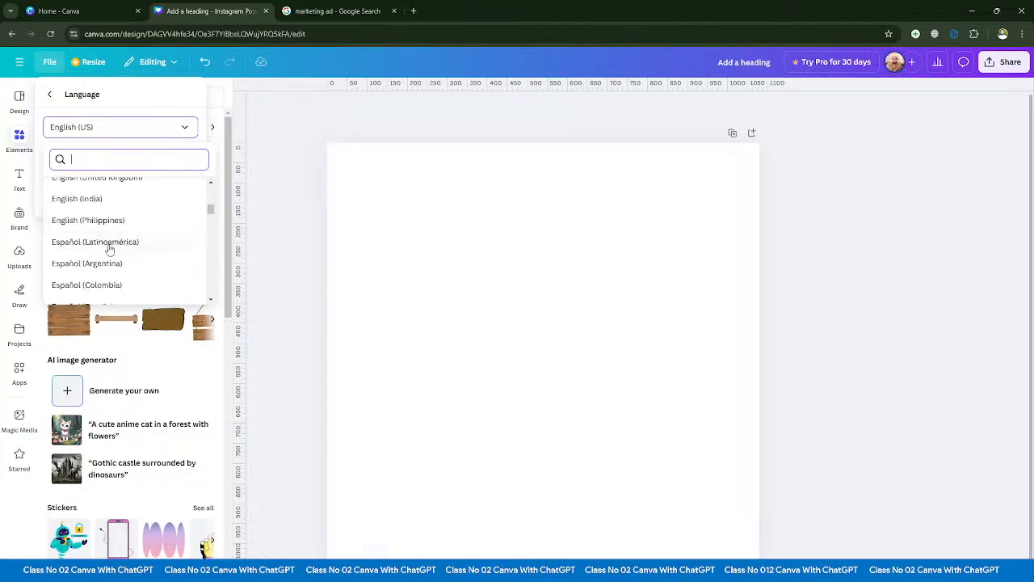
scroll(123, 267, "down", 4)
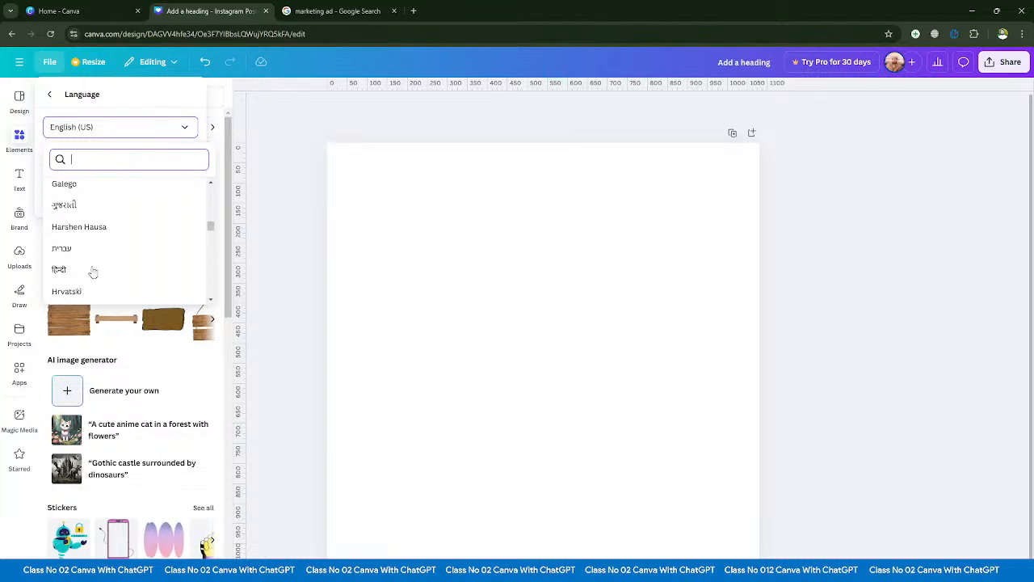
scroll(107, 250, "down", 3)
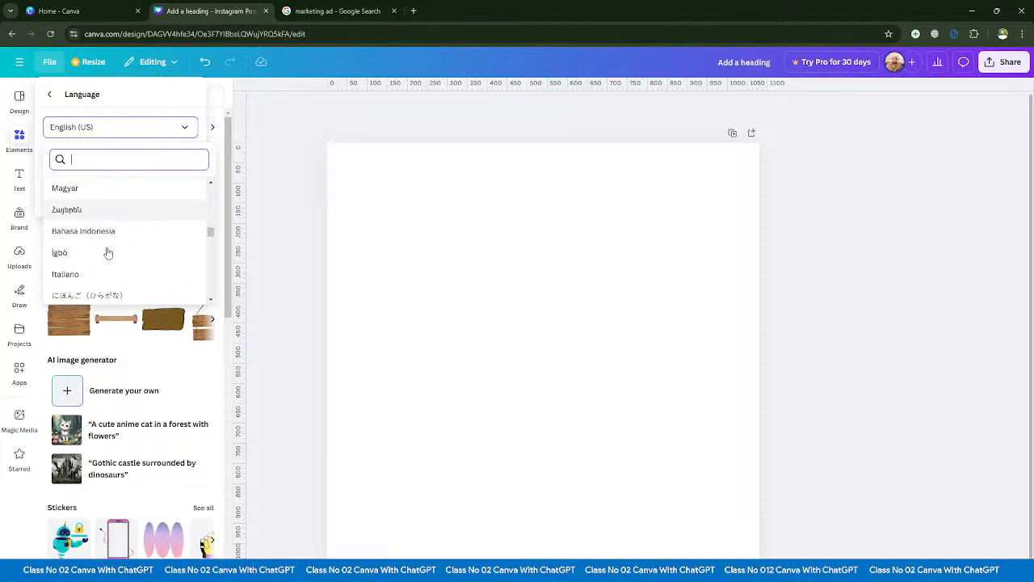
left_click(300, 153)
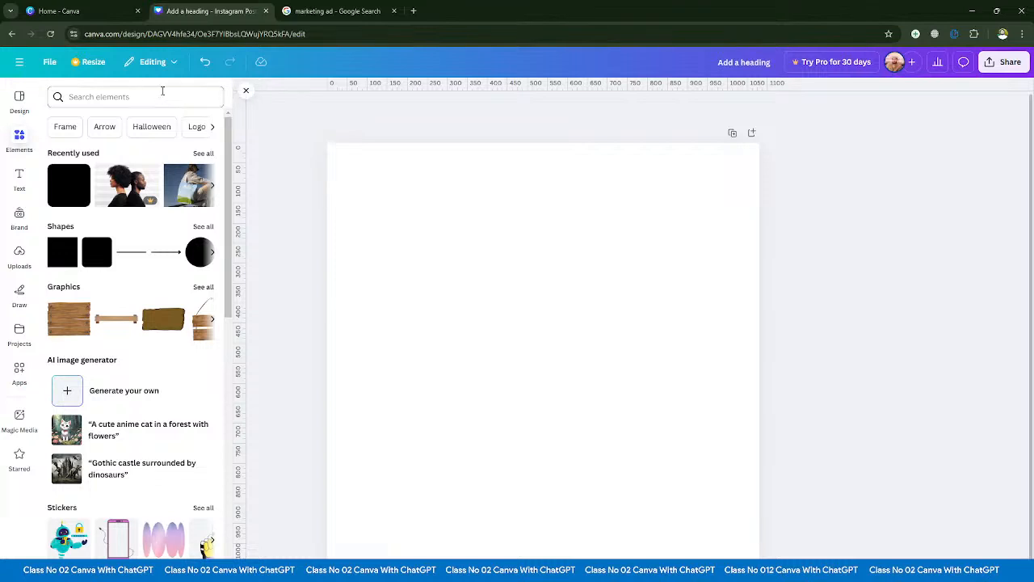
- Review the download options for the design from the file commands
left_click(49, 65)
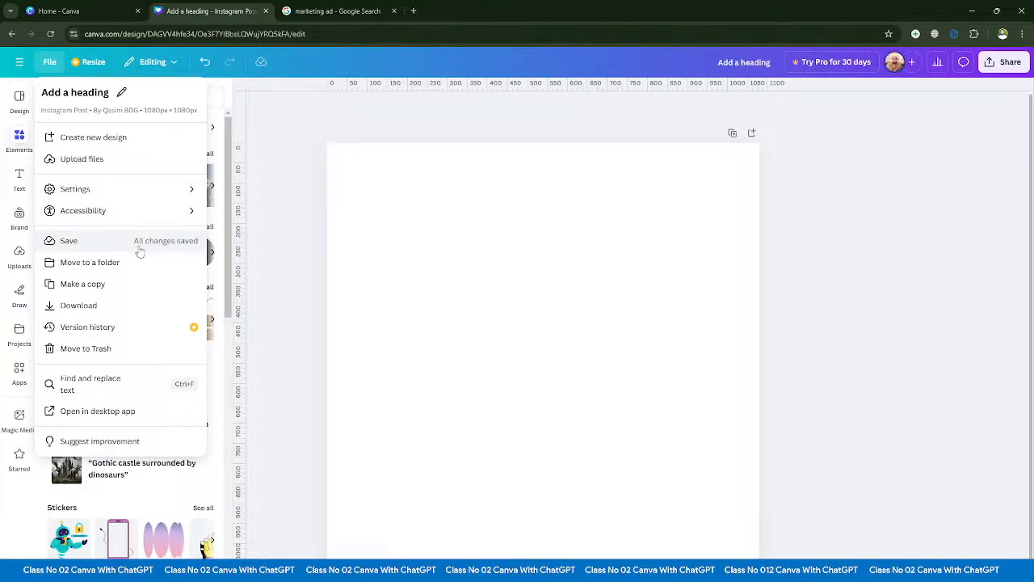
left_click(79, 307)
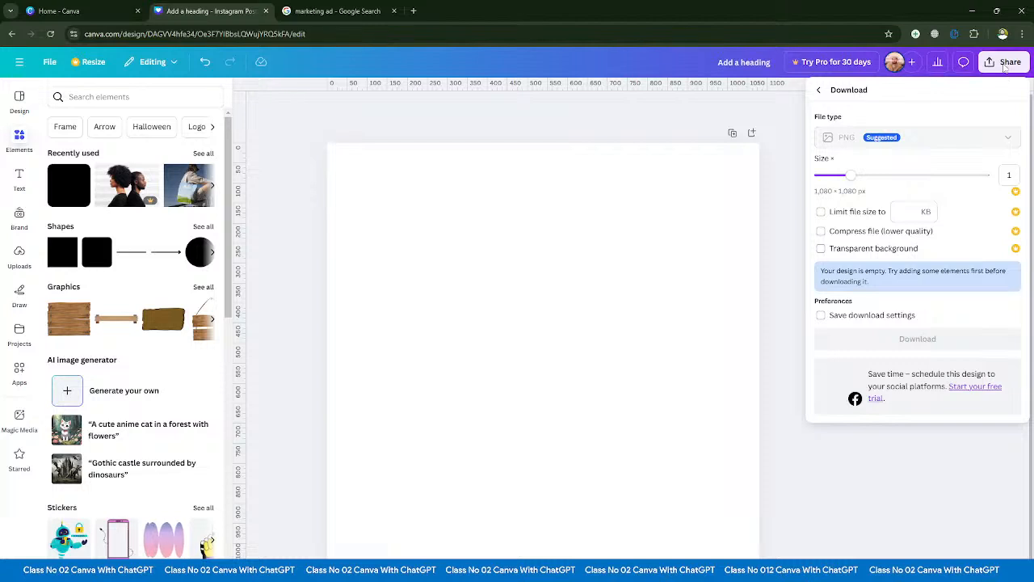
- Open Find and replace text, close it, and reopen it with its shortcut
left_click(50, 65)
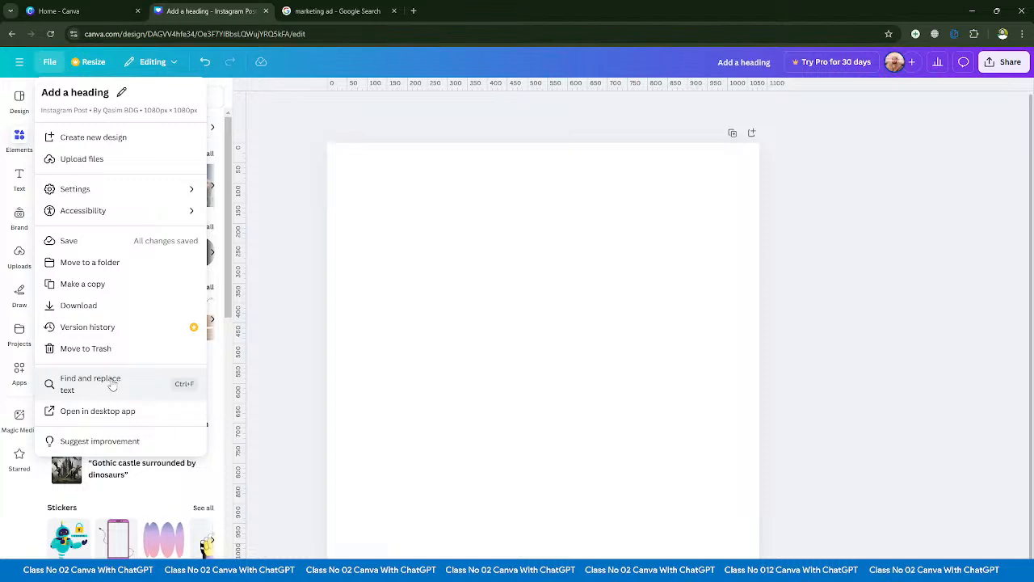
left_click(93, 385)
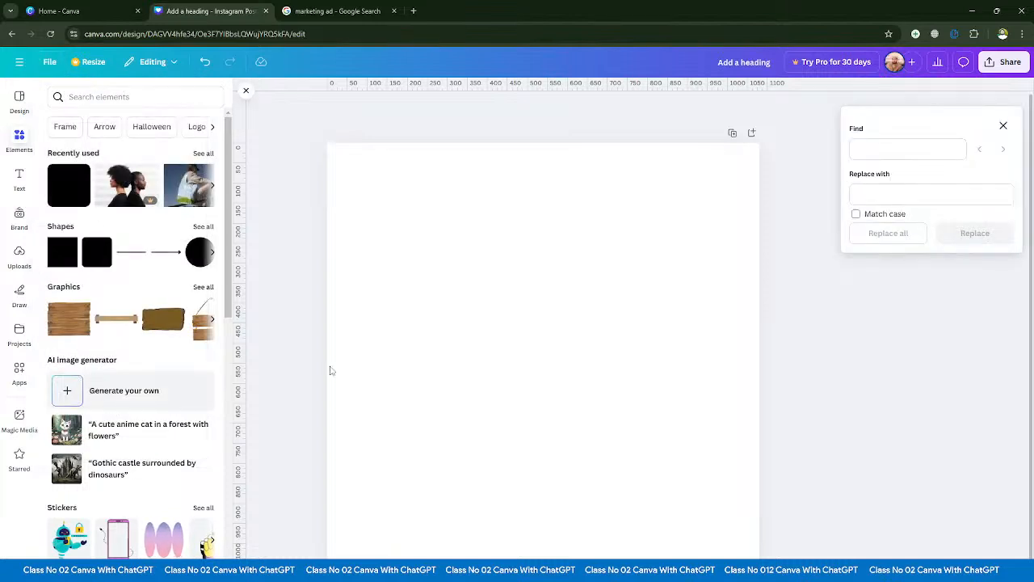
left_click(907, 150)
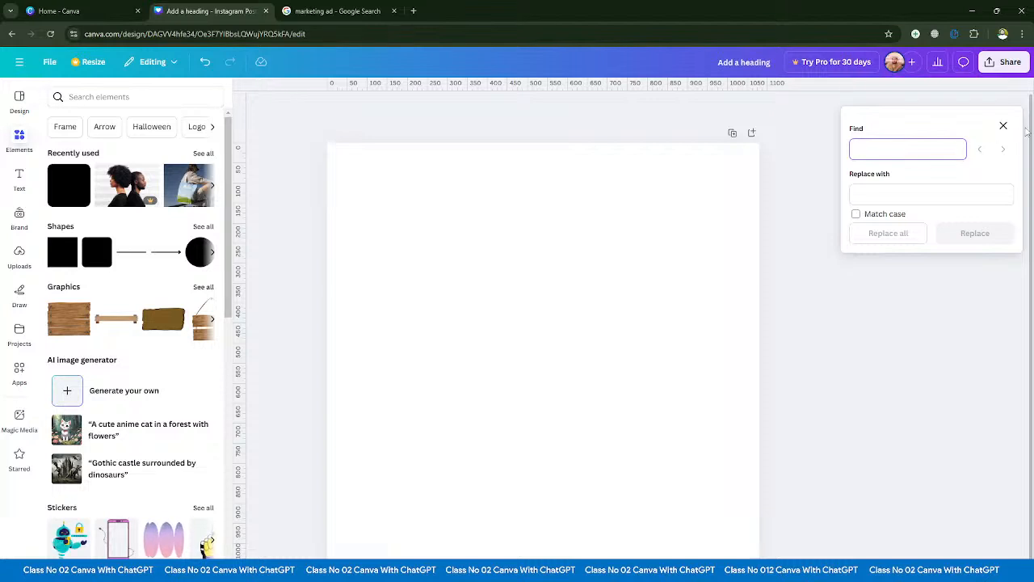
left_click(1003, 126)
key("ctrl+f")
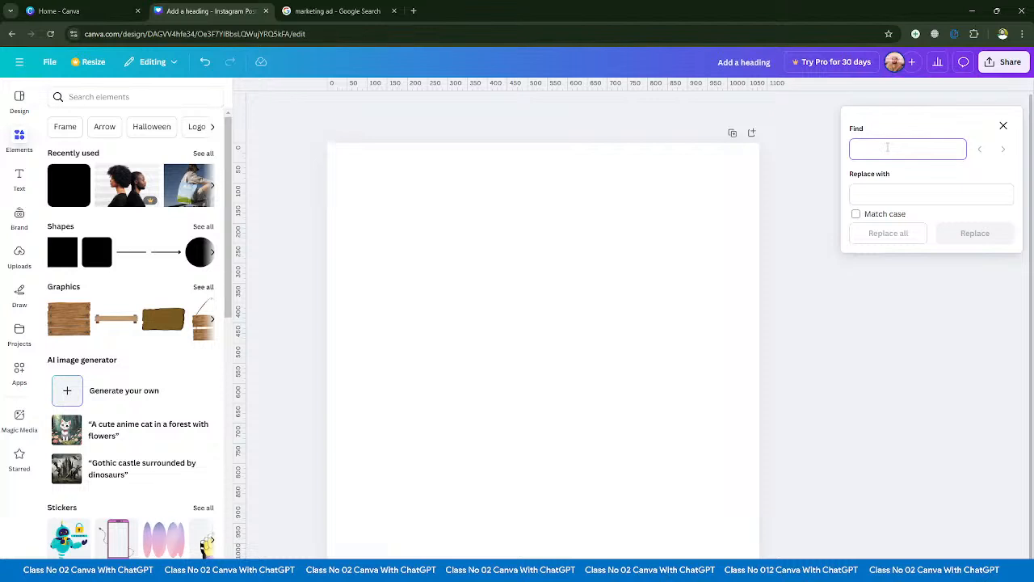
- Add a text box containing a person's first name and move it to the upper part of the page, slightly left of centre
left_click(287, 214)
left_click(16, 181)
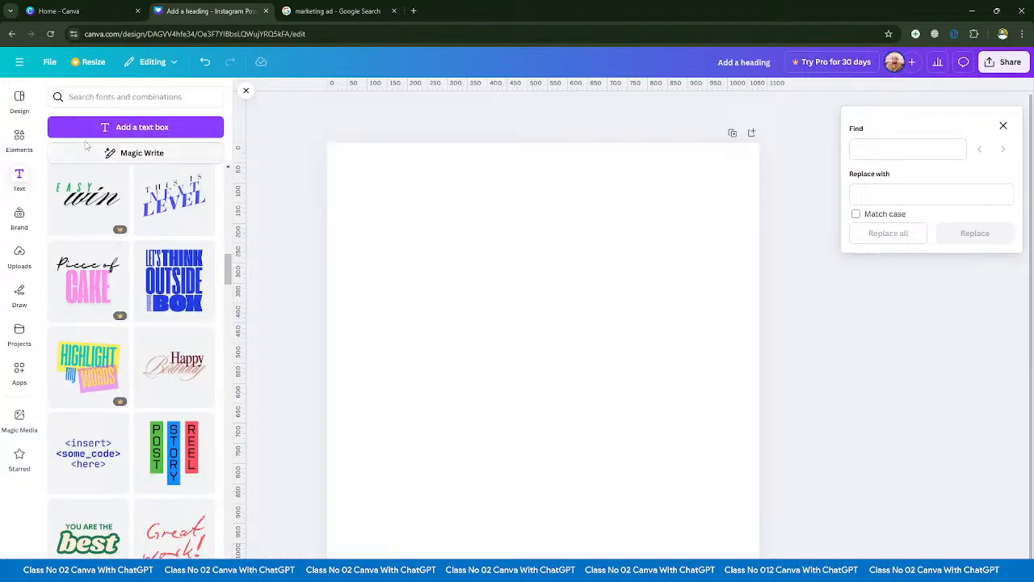
left_click(129, 127)
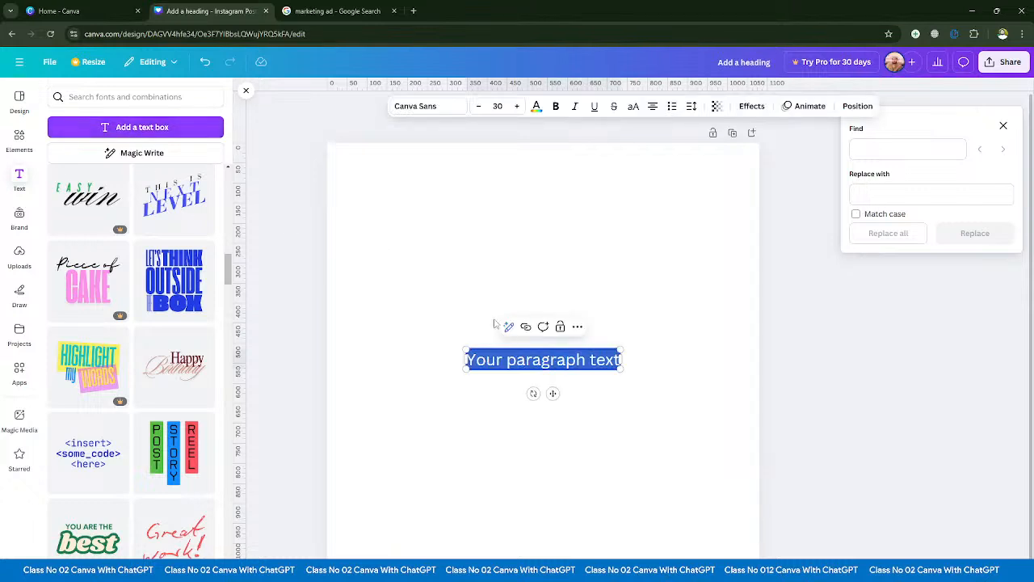
left_click(509, 340)
left_click(527, 363)
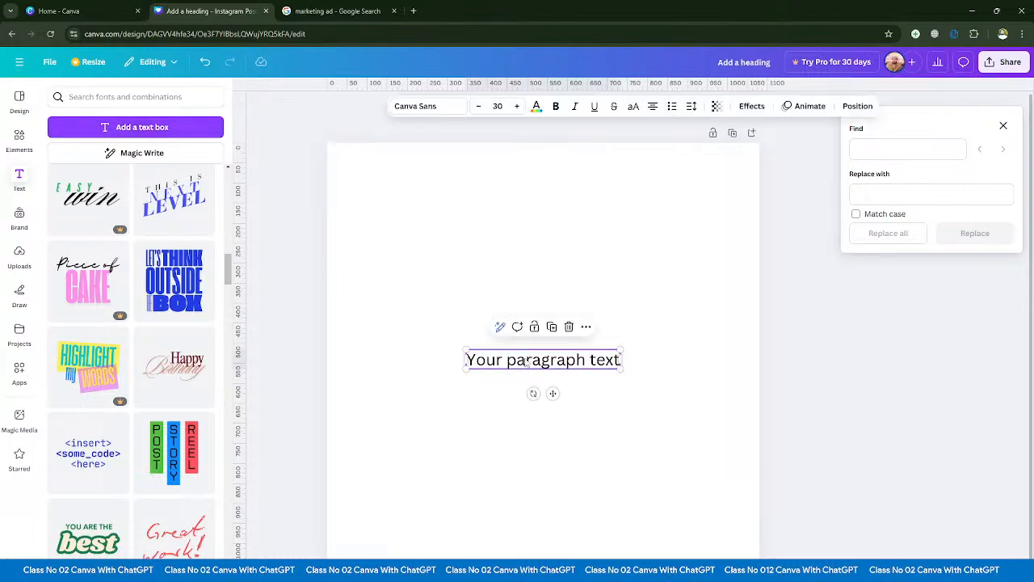
left_click(527, 363)
key("BackSpace")
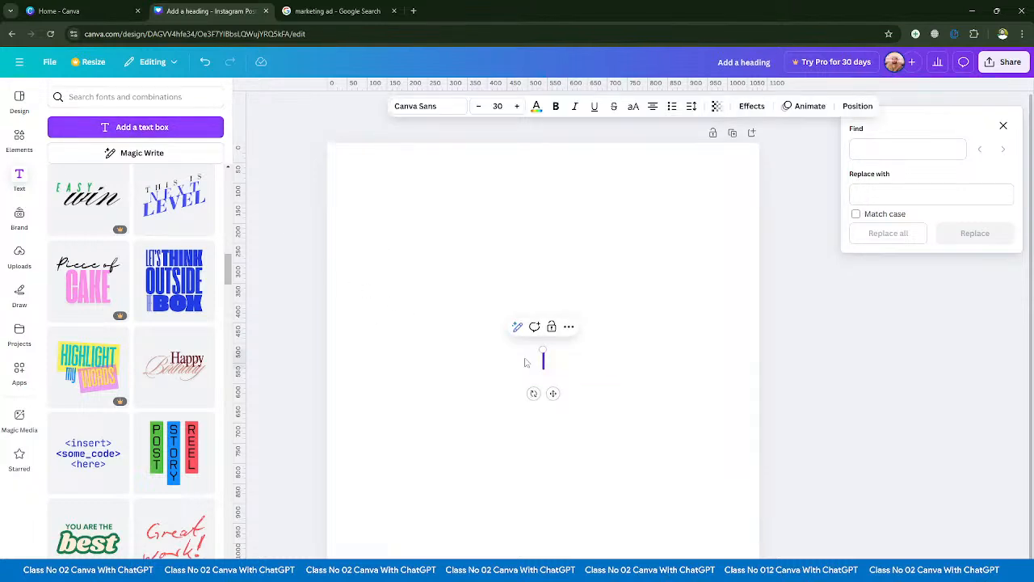
type("Qasim")
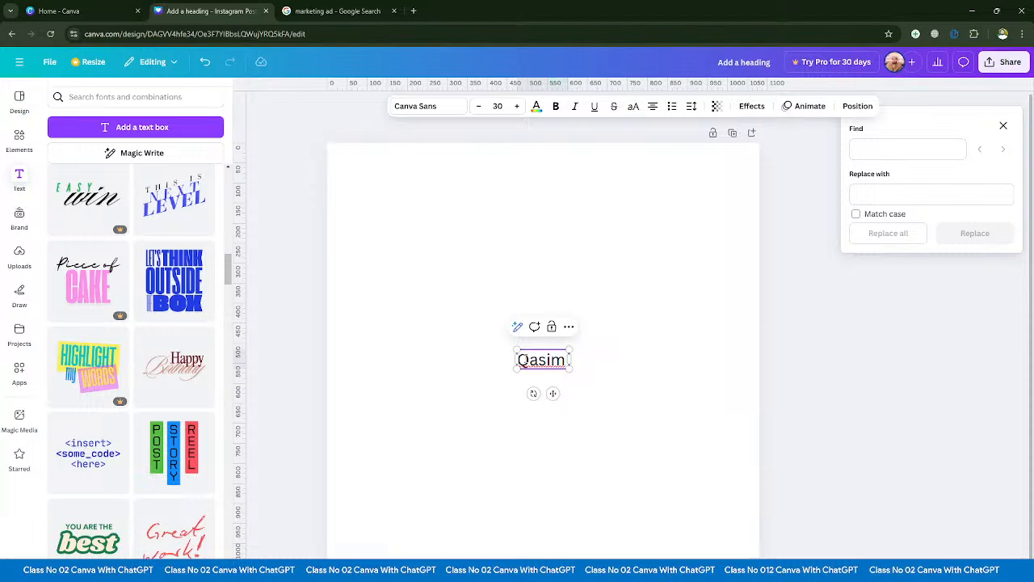
left_click(471, 387)
left_click_drag(555, 364, 504, 267)
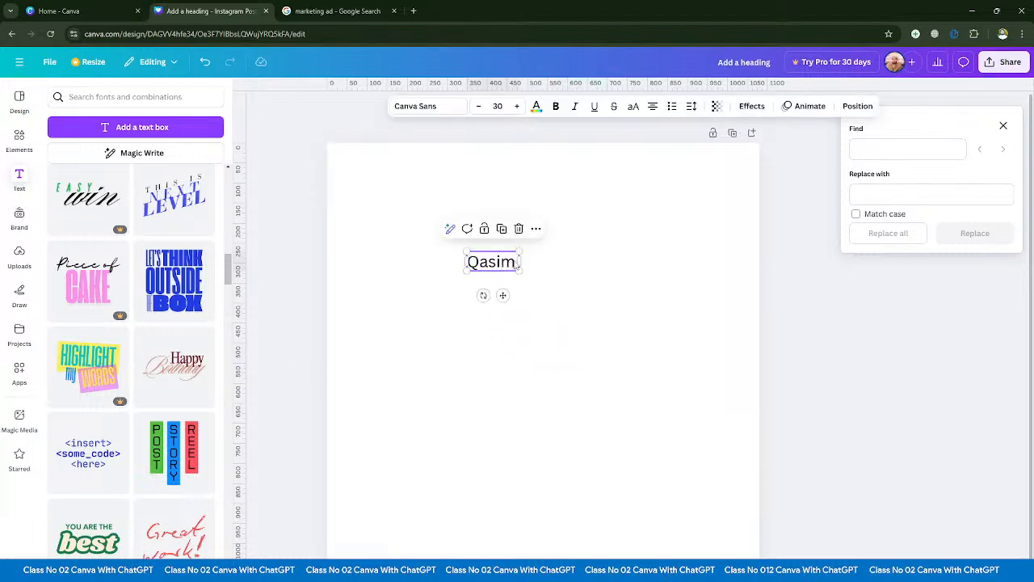
left_click(834, 244)
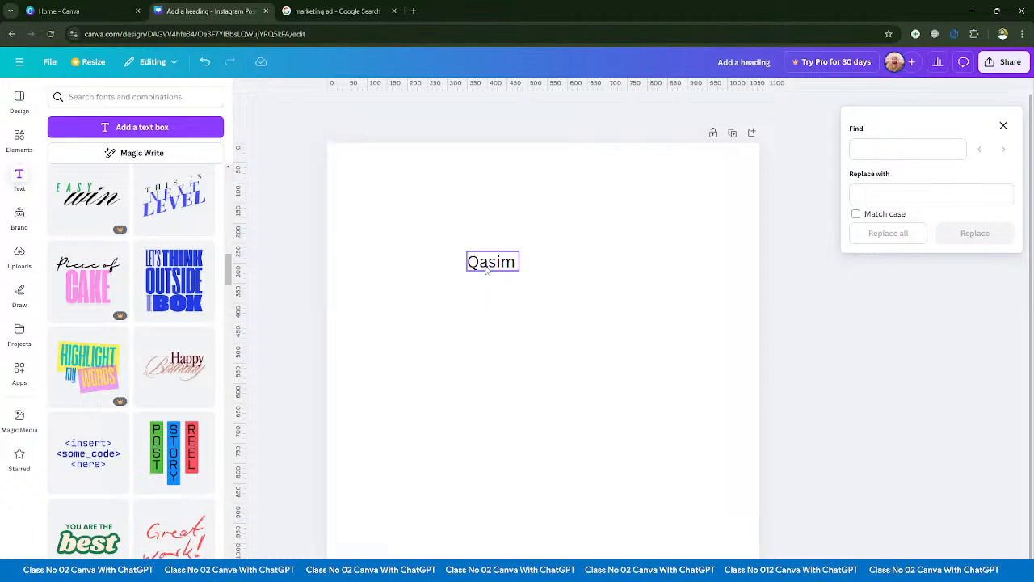
- Find the first name in the design's text and replace it with a different first name
left_click(872, 148)
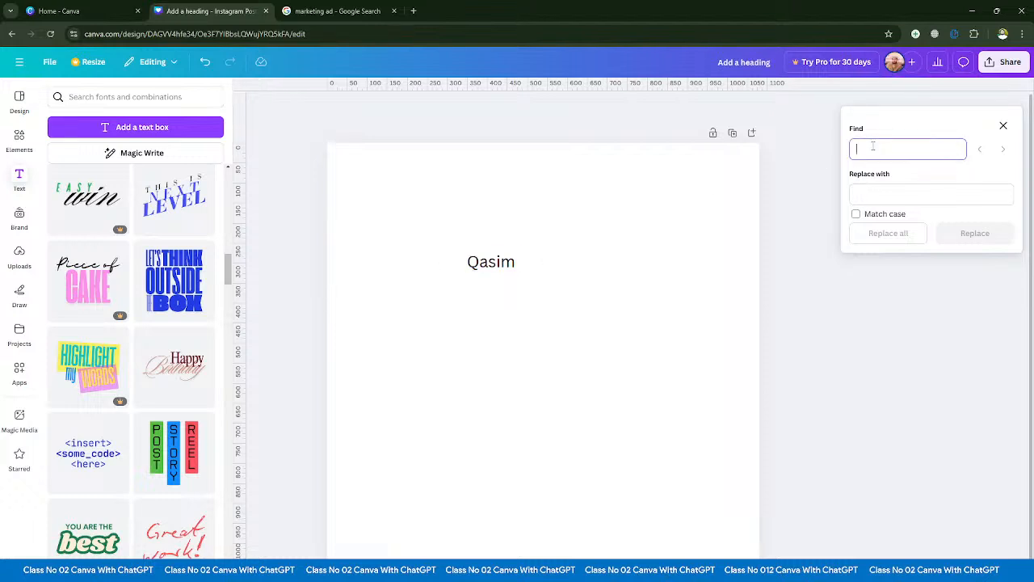
type("Qasi")
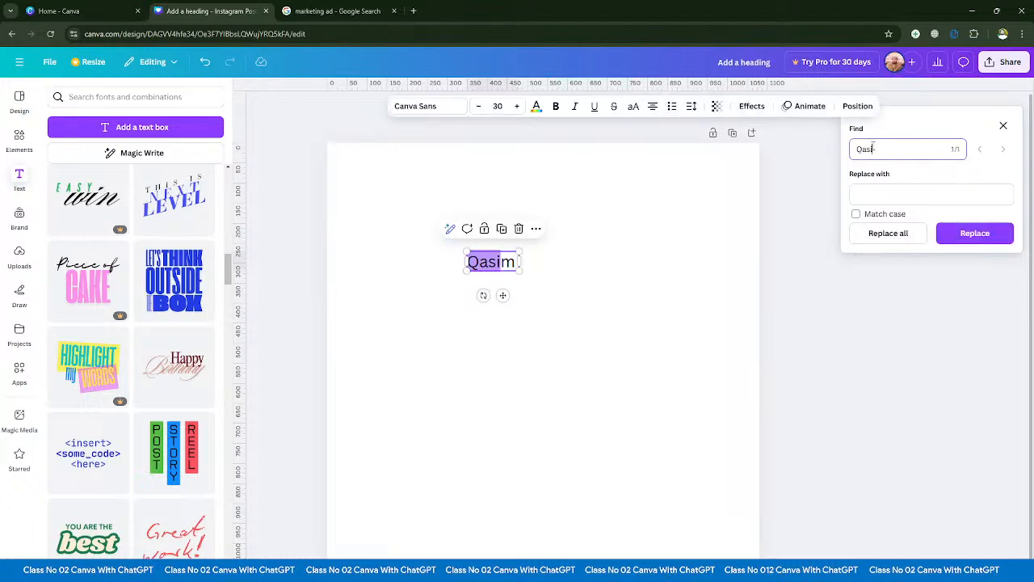
type("i")
key("BackSpace")
key("BackSpace")
type("im")
left_click(874, 192)
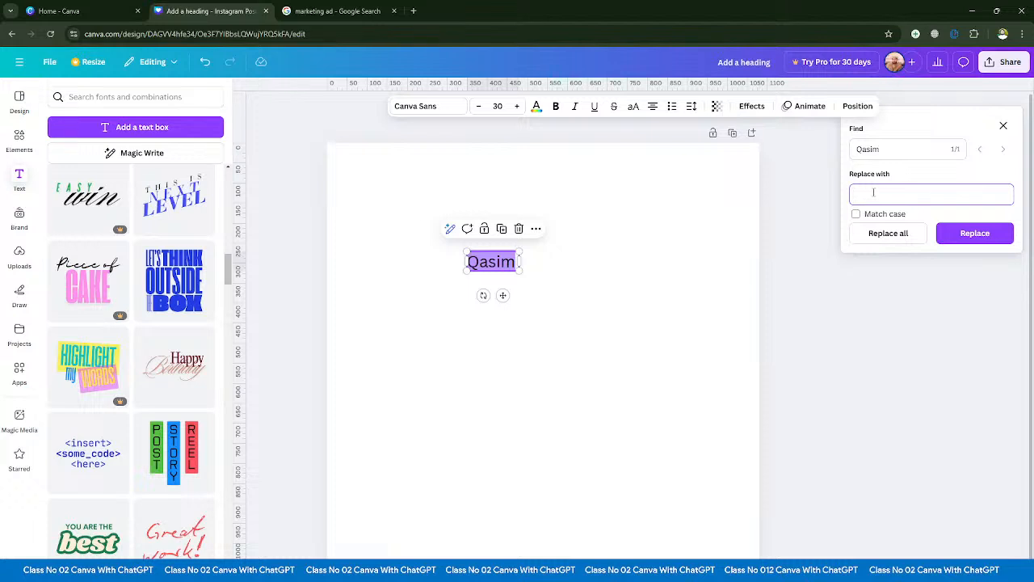
type("Umar")
left_click(973, 233)
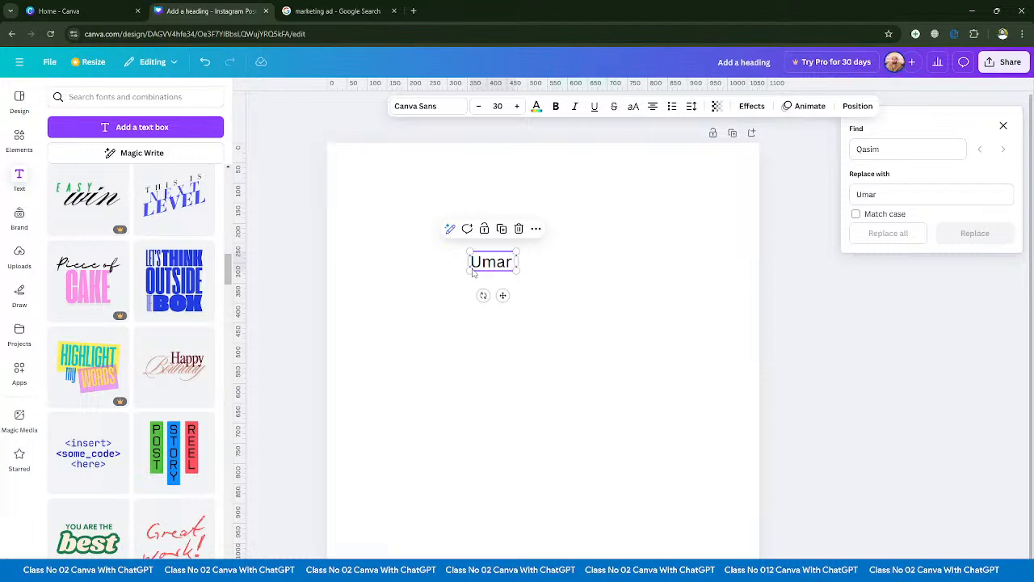
- Change the wording of the text box on the page to "Ward"
double_click(498, 263)
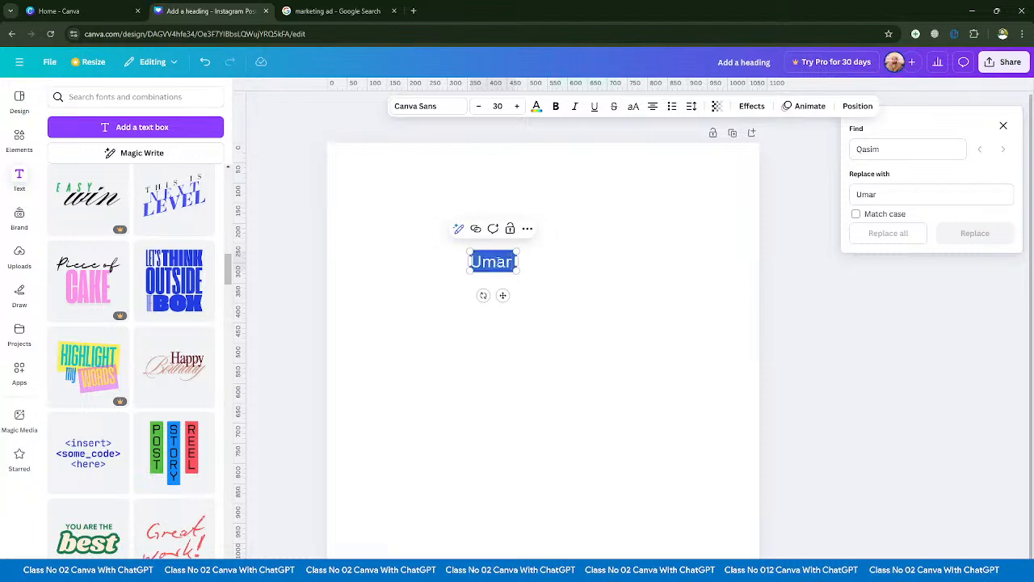
type("Warfd")
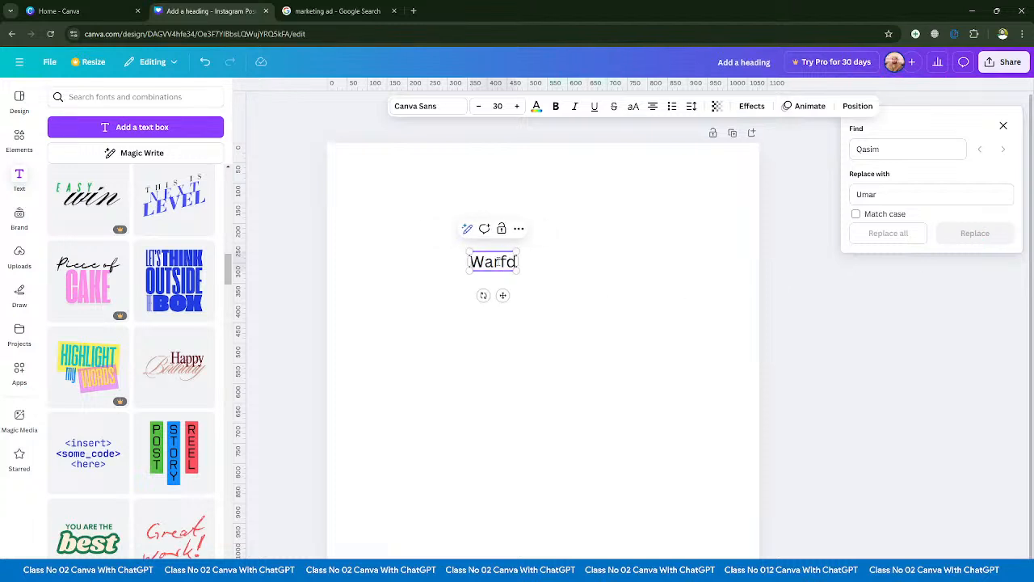
key("BackSpace")
key("BackSpace")
type("d")
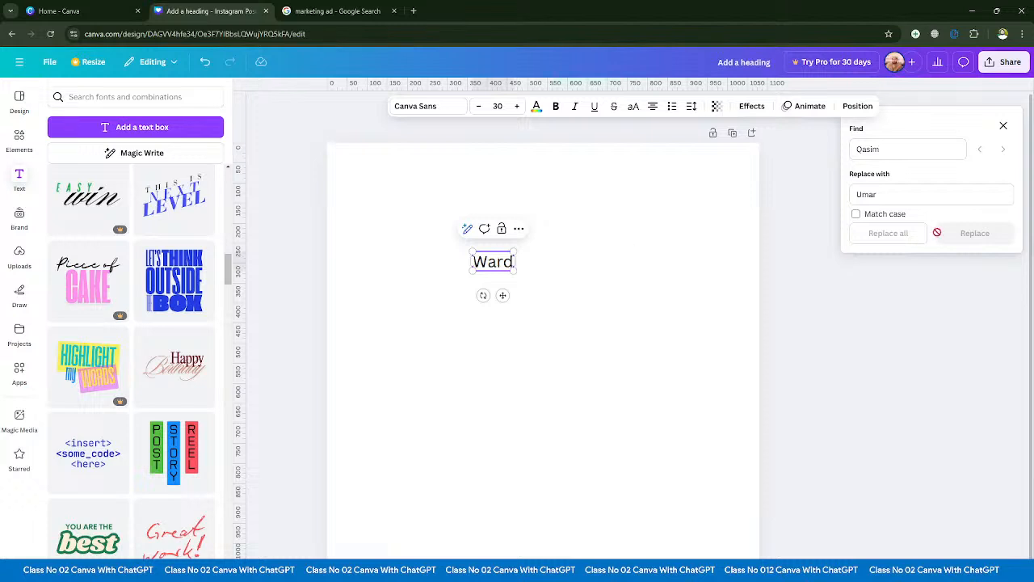
- Find "Ward" in the design's text and replace it with "point", then deselect the text box
double_click(893, 150)
key("BackSpace")
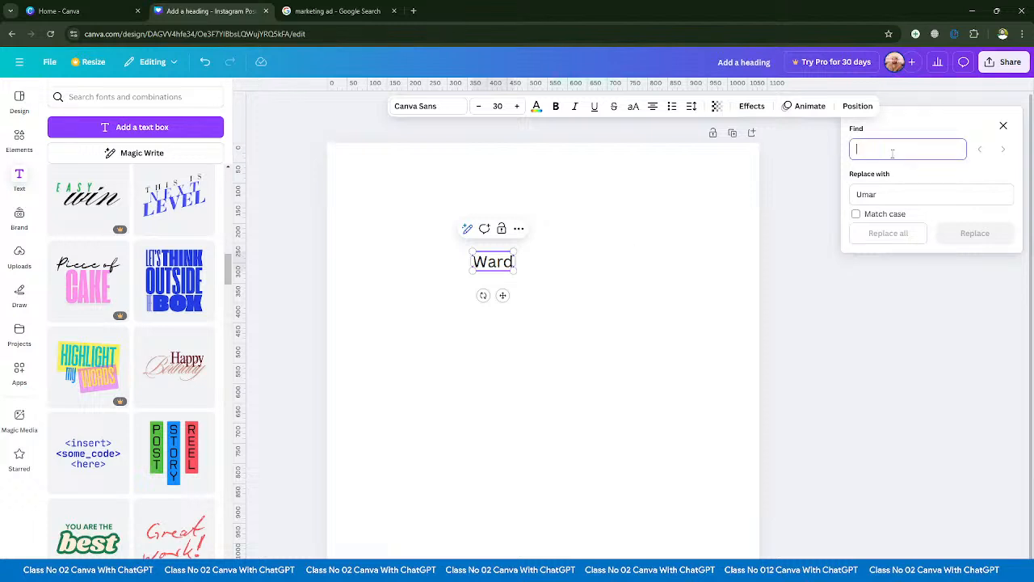
type("Ward")
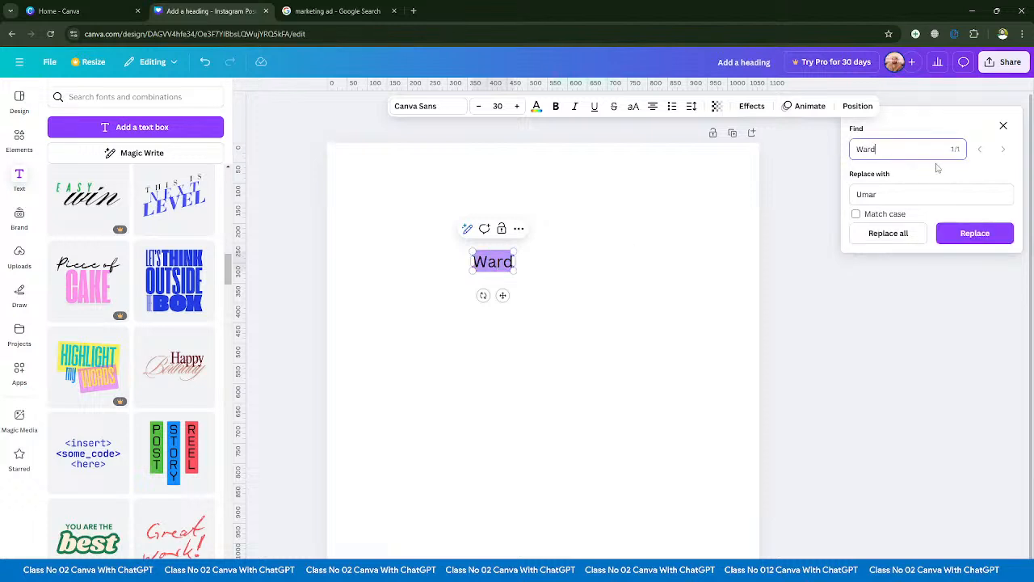
left_click(905, 188)
double_click(889, 194)
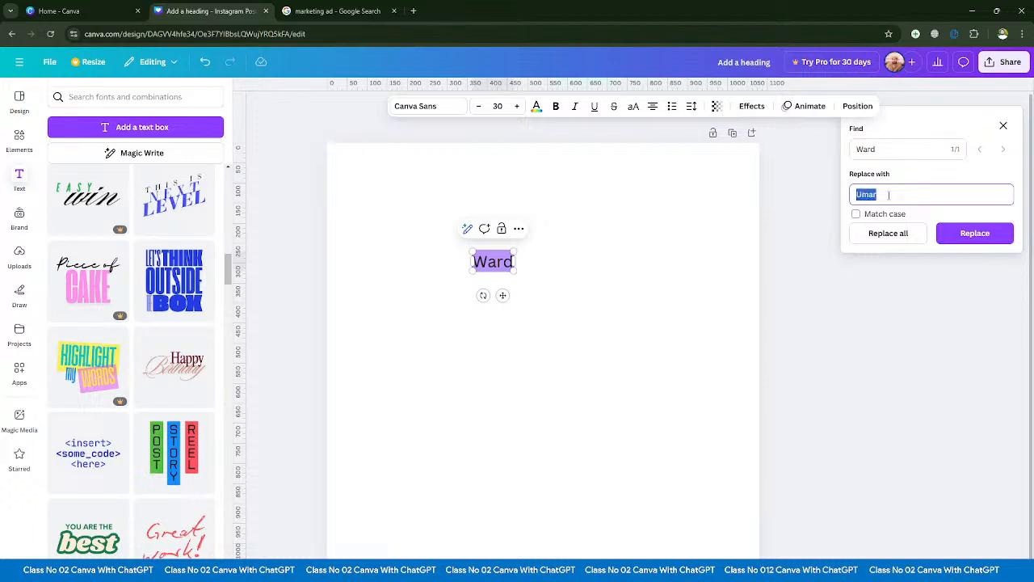
key("BackSpace")
type("point")
left_click(974, 232)
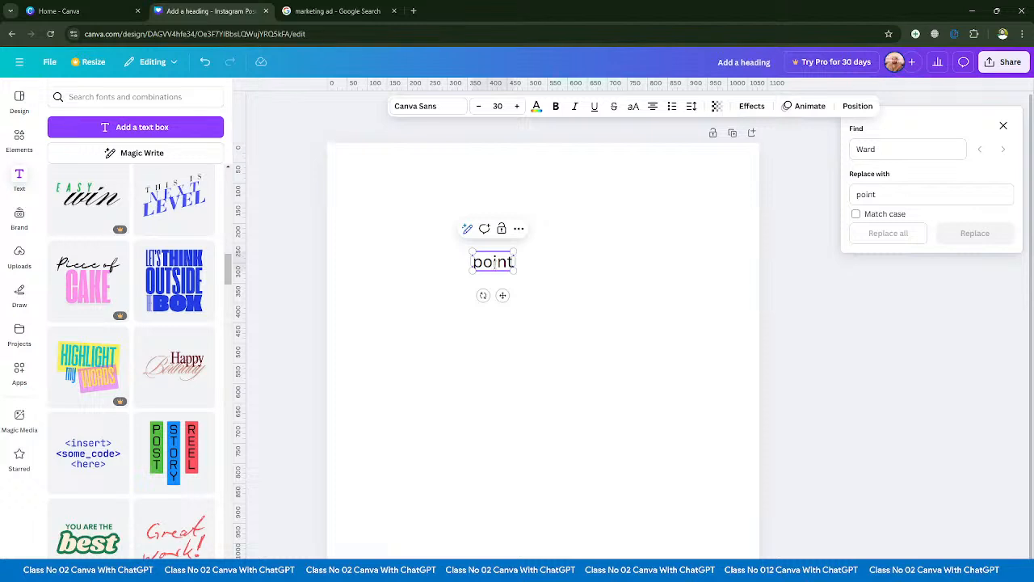
left_click(580, 327)
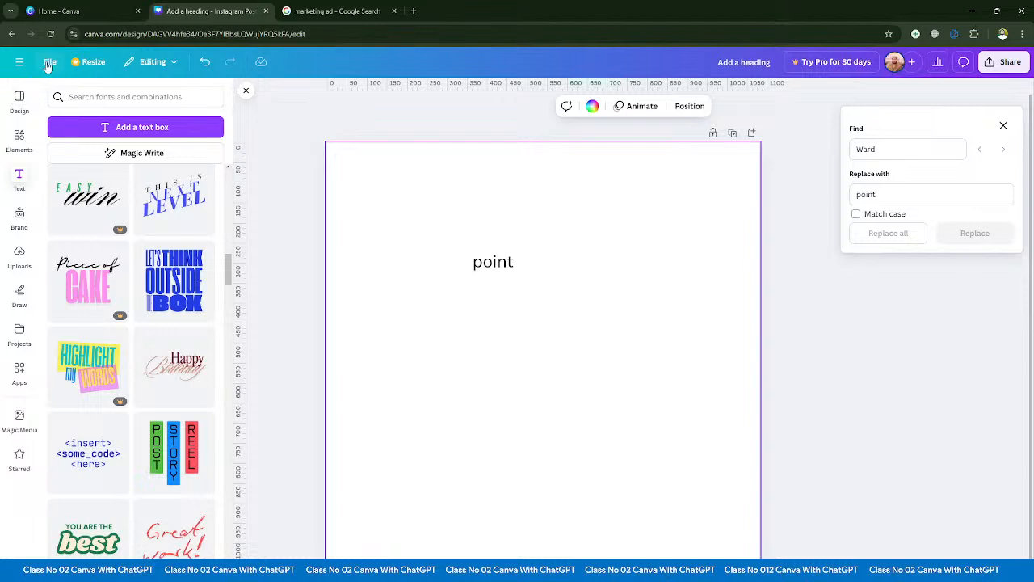
left_click(792, 155)
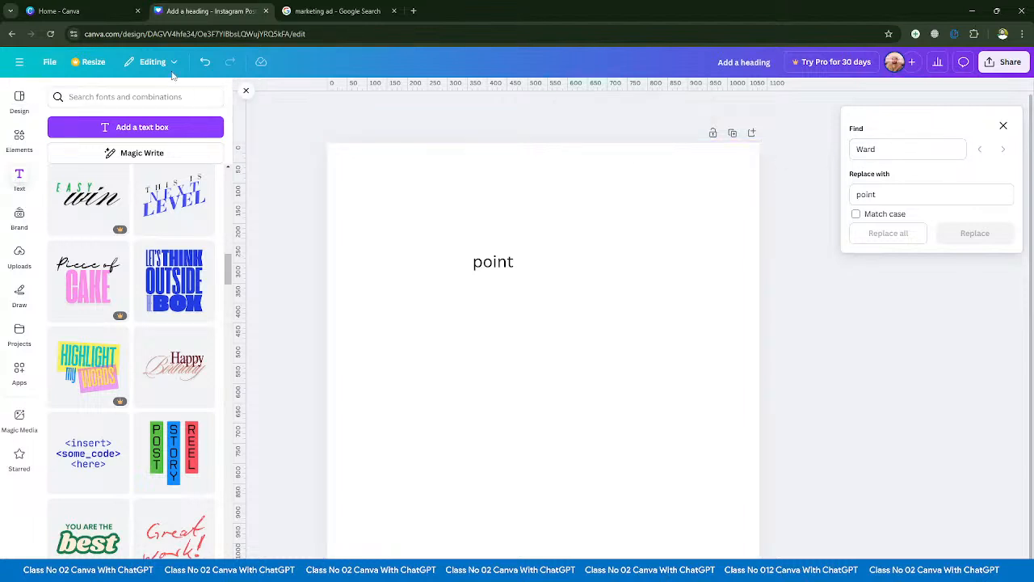
- Try to open the design in the desktop app, then close the Windows download page and the "marketing ad" search page
left_click(49, 62)
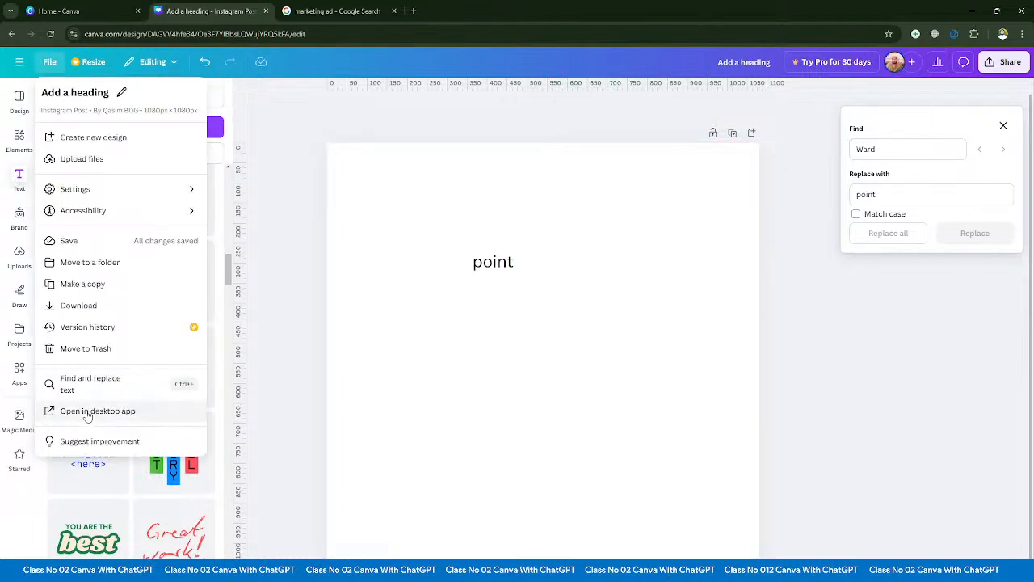
left_click(132, 413)
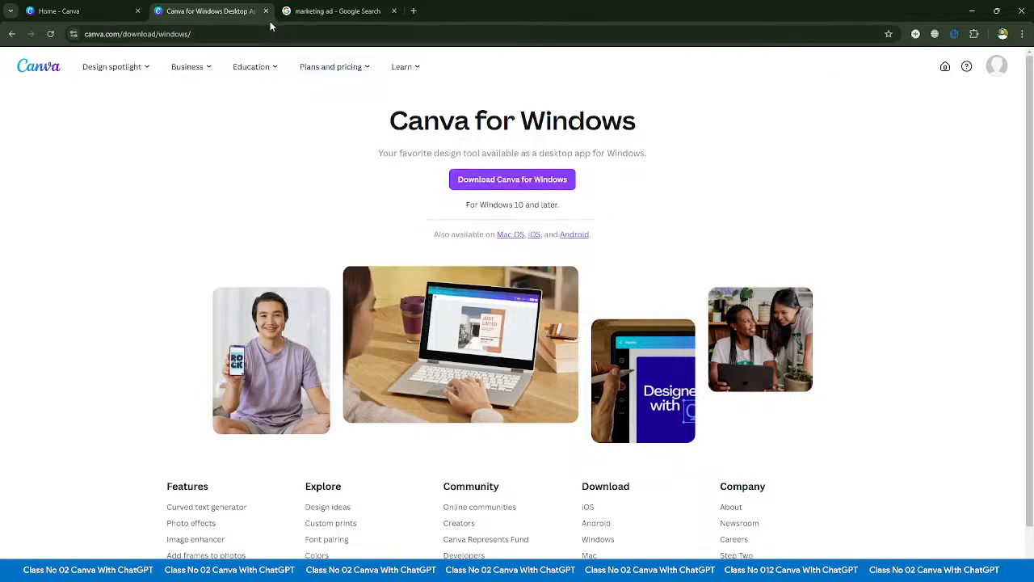
left_click(265, 11)
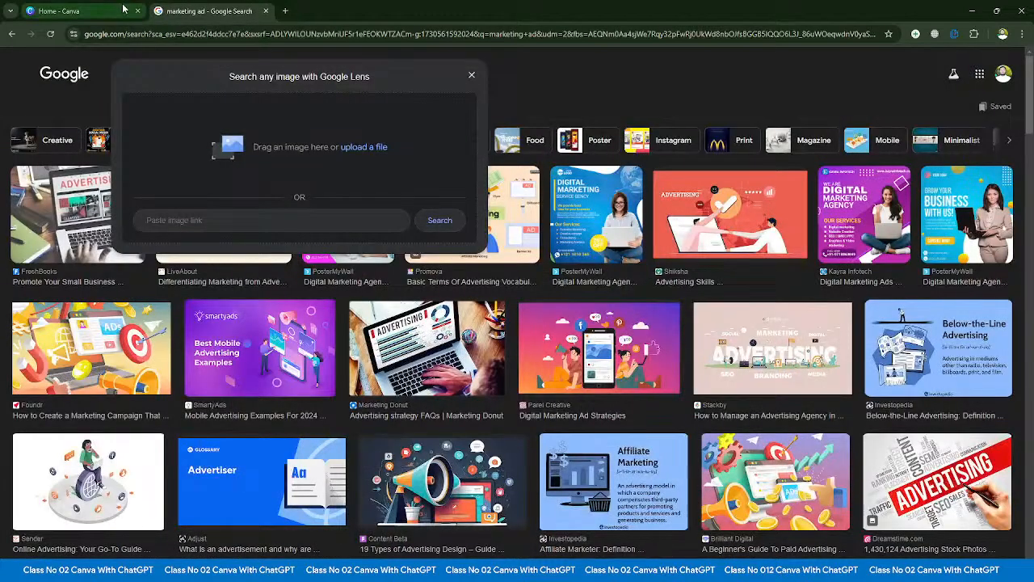
left_click(265, 11)
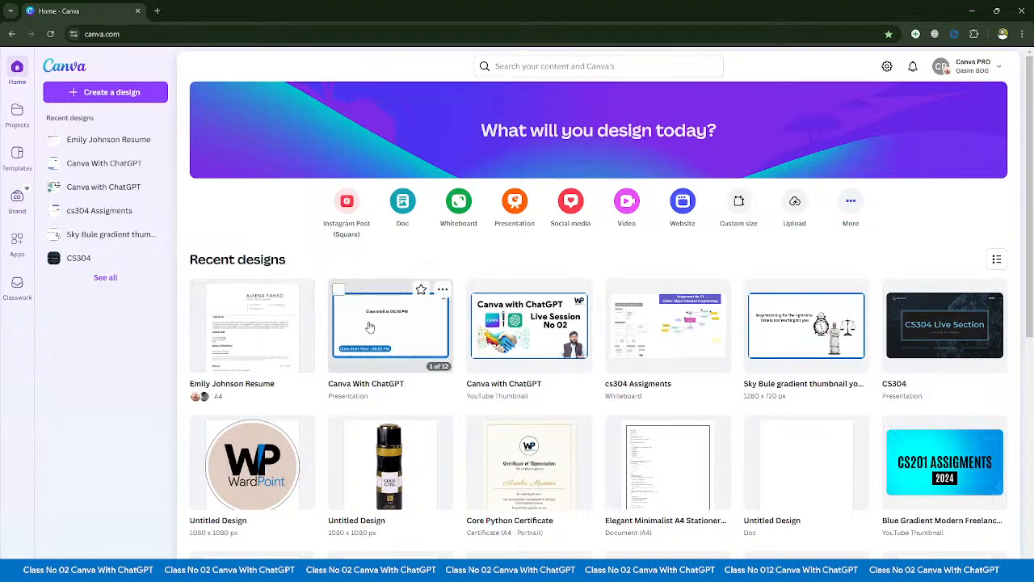
- Create a new square Instagram post, view the Suggest improvement form, and close it without submitting feedback
left_click(347, 202)
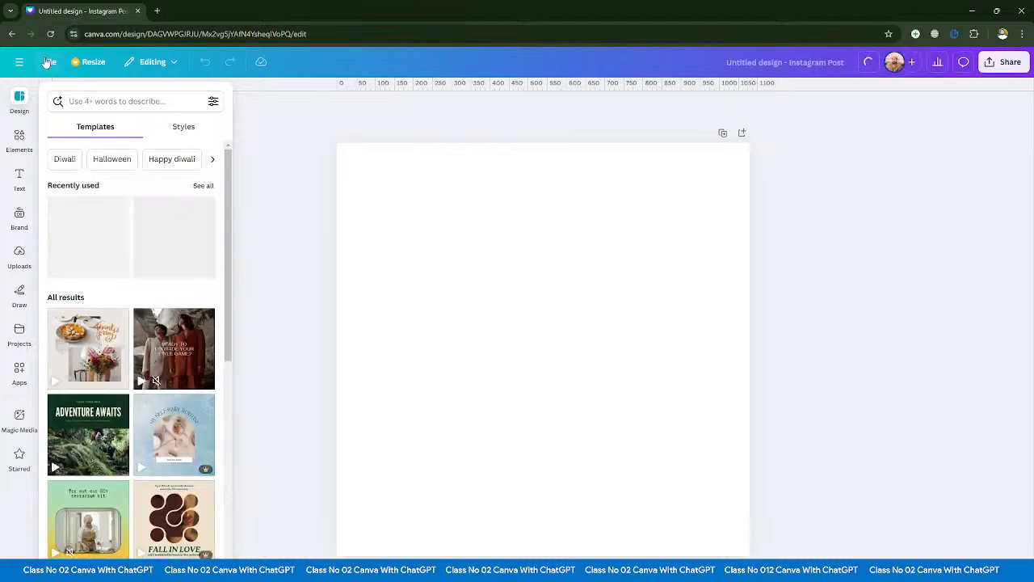
left_click(49, 61)
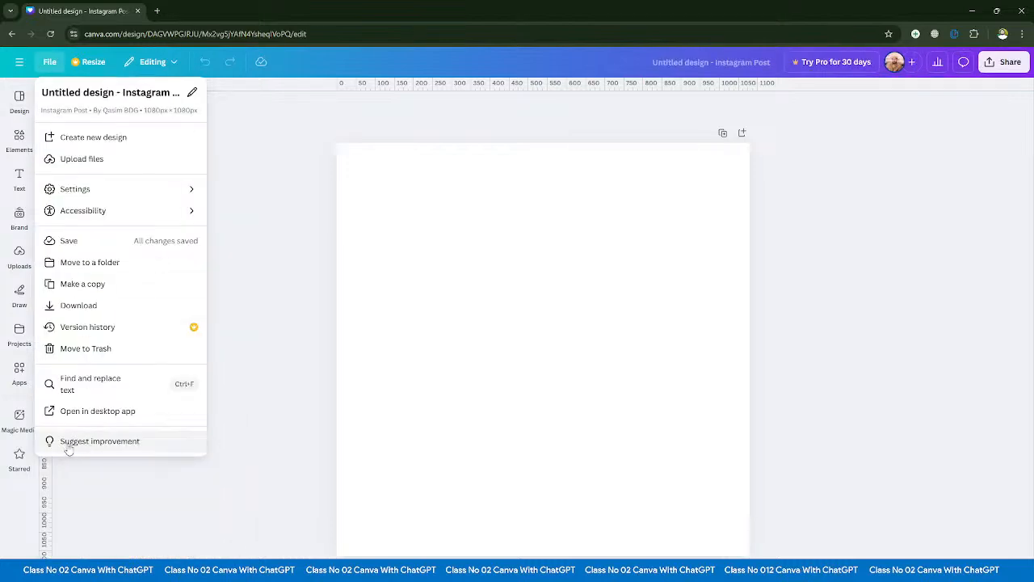
left_click(102, 442)
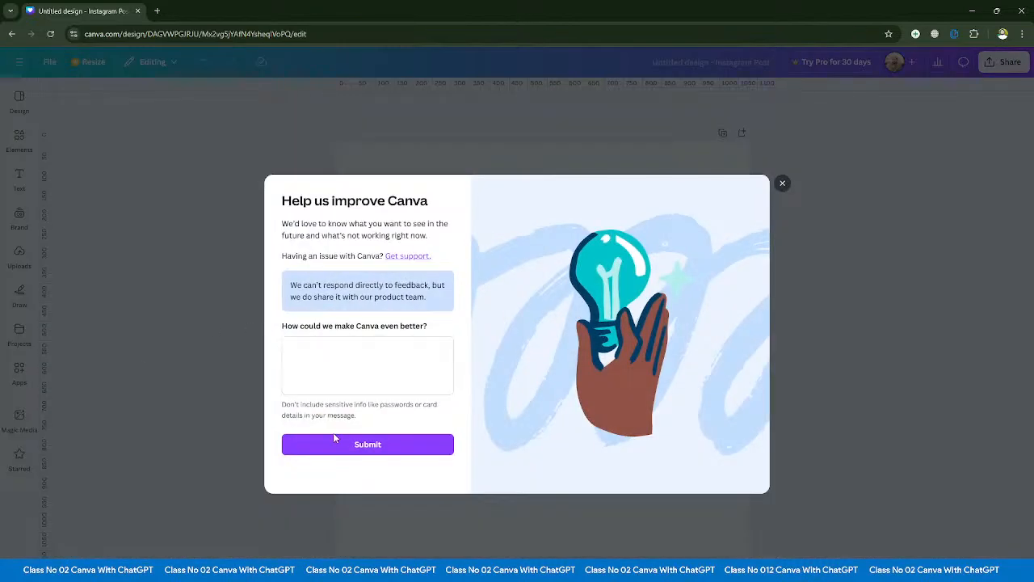
left_click(332, 354)
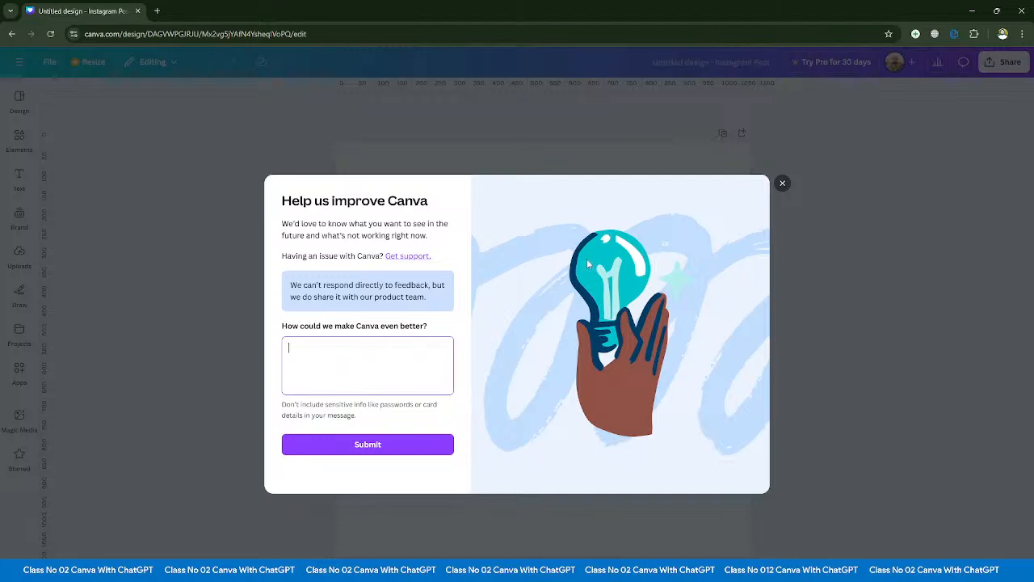
left_click(782, 183)
- Review the options for resizing the design, translating it, and transforming it into a Doc
left_click(47, 62)
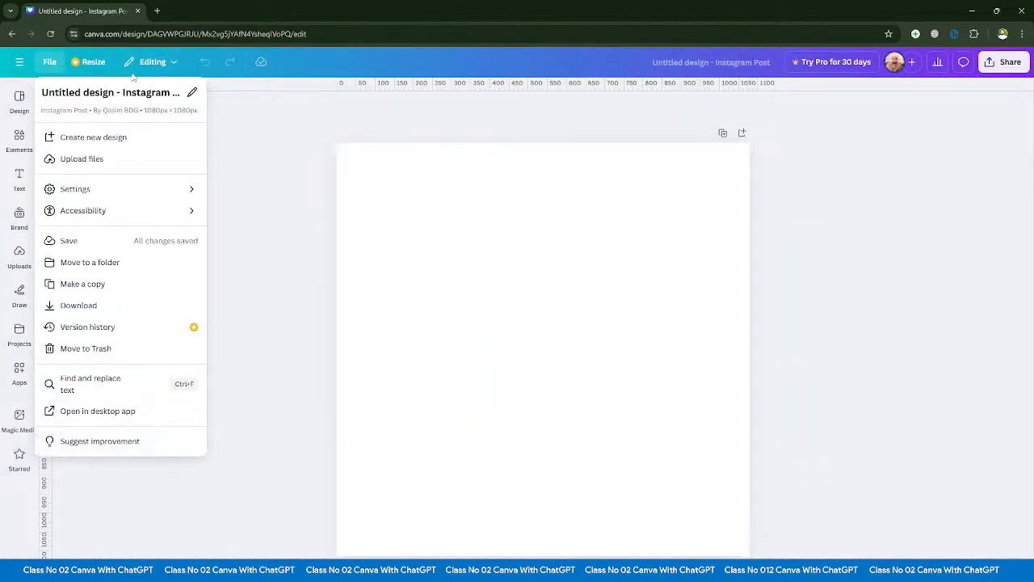
left_click(77, 66)
left_click(92, 64)
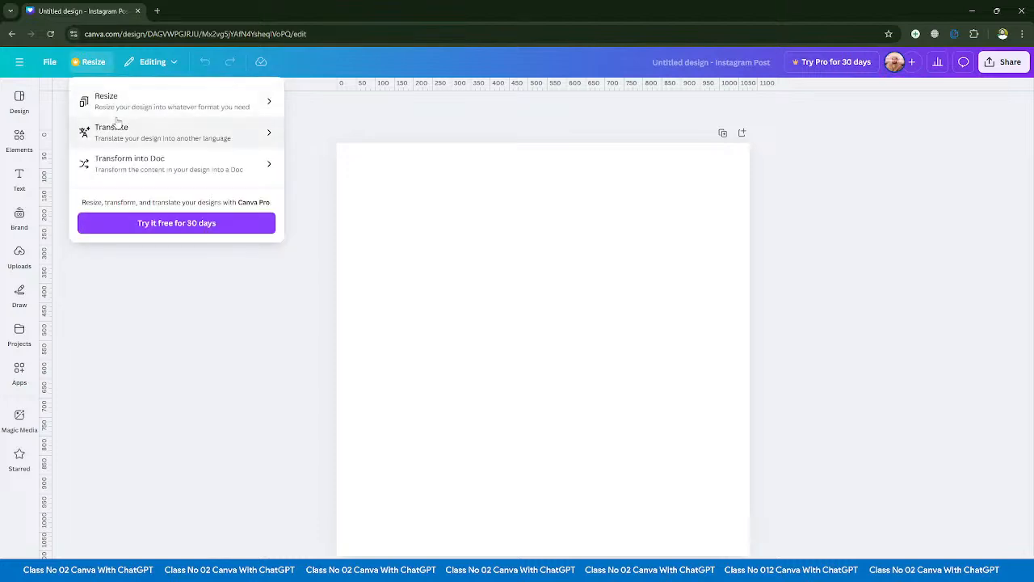
left_click(365, 318)
left_click(86, 65)
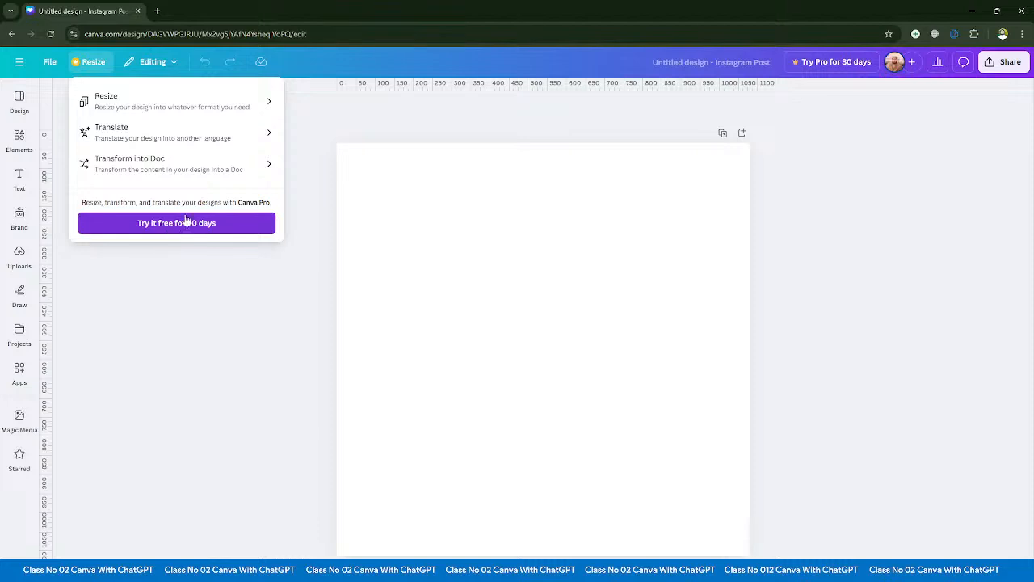
left_click(320, 300)
- Examine the Editing, Commenting and Viewing modes offered for the design
left_click(165, 65)
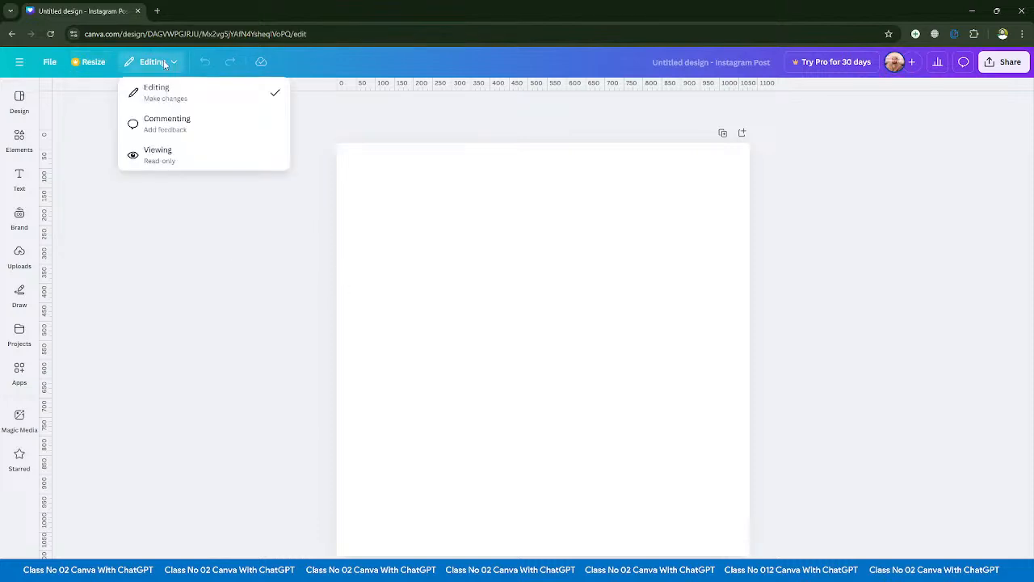
left_click(21, 133)
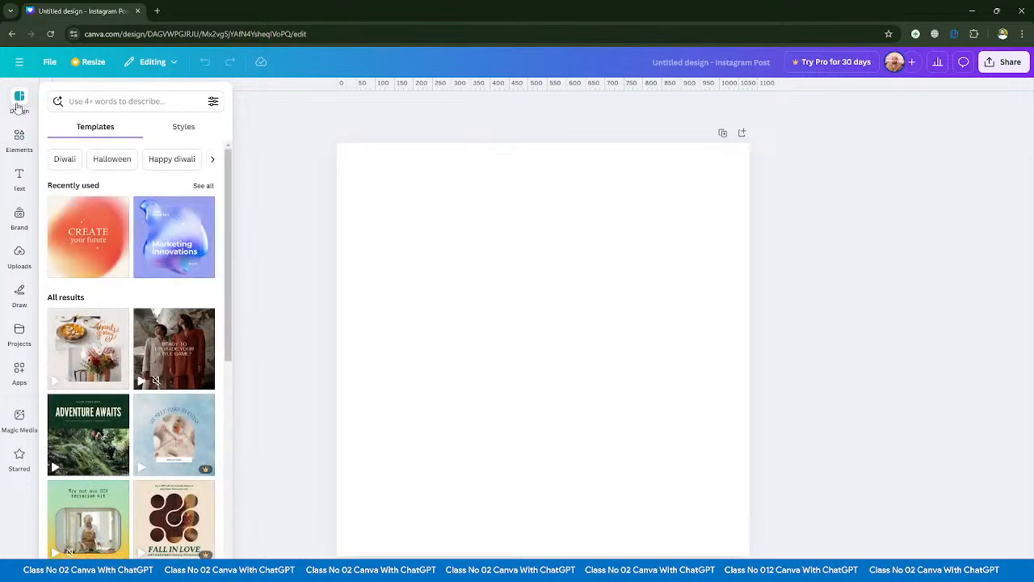
left_click(149, 65)
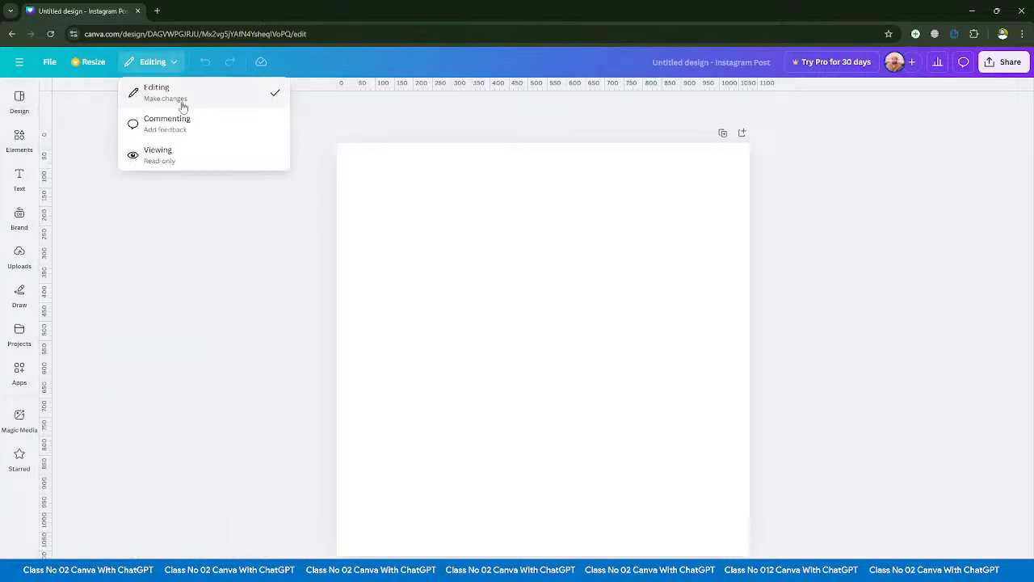
- Try the design in Commenting mode and Viewing mode, closing the comments list, and return it to Editing mode
left_click(165, 125)
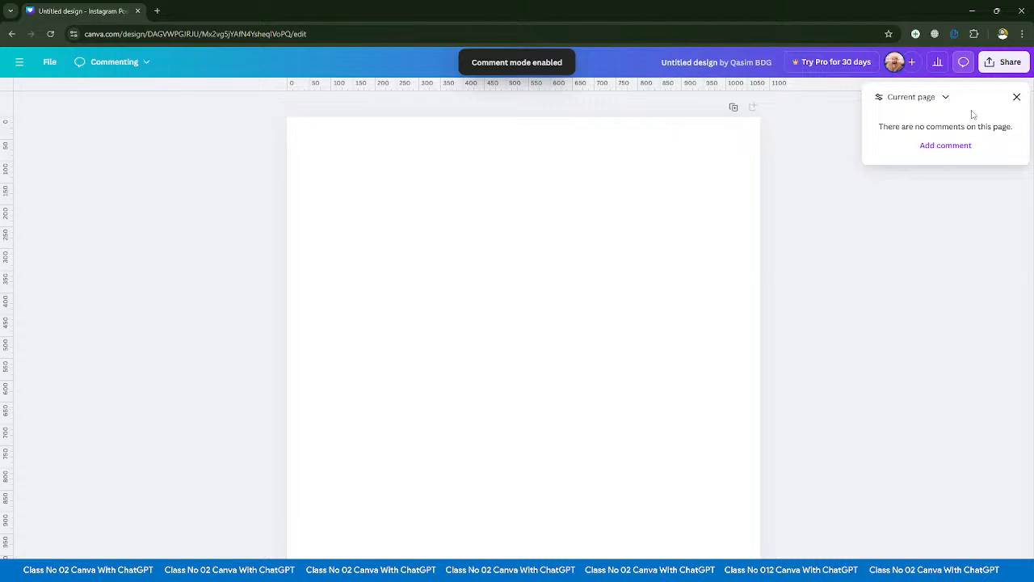
left_click(1017, 97)
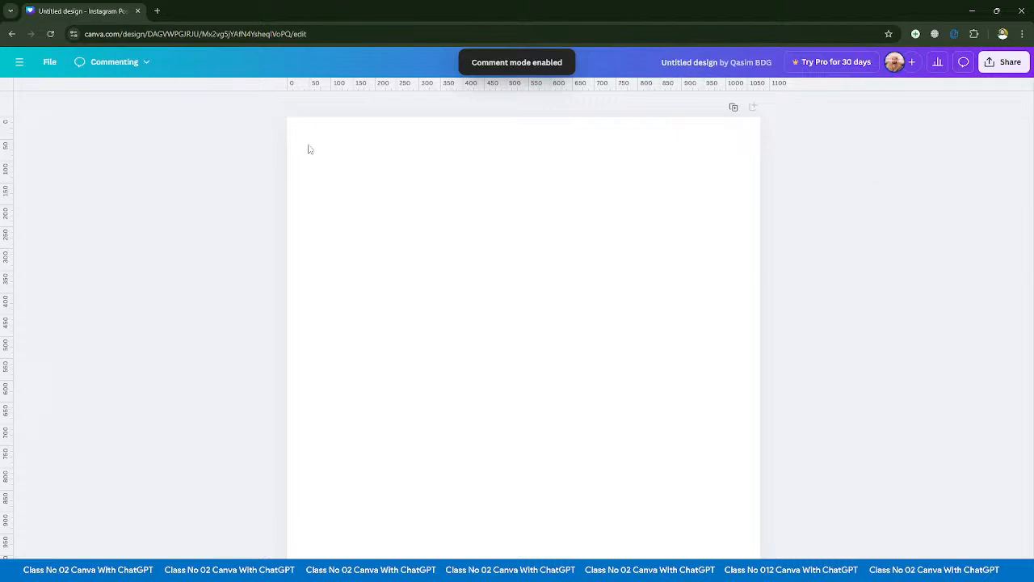
left_click(113, 64)
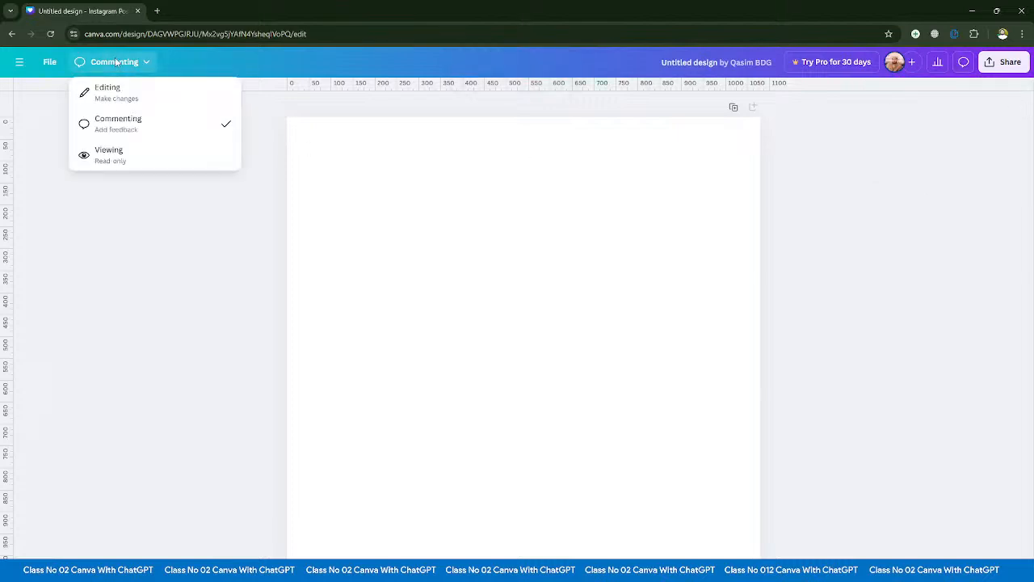
left_click(121, 153)
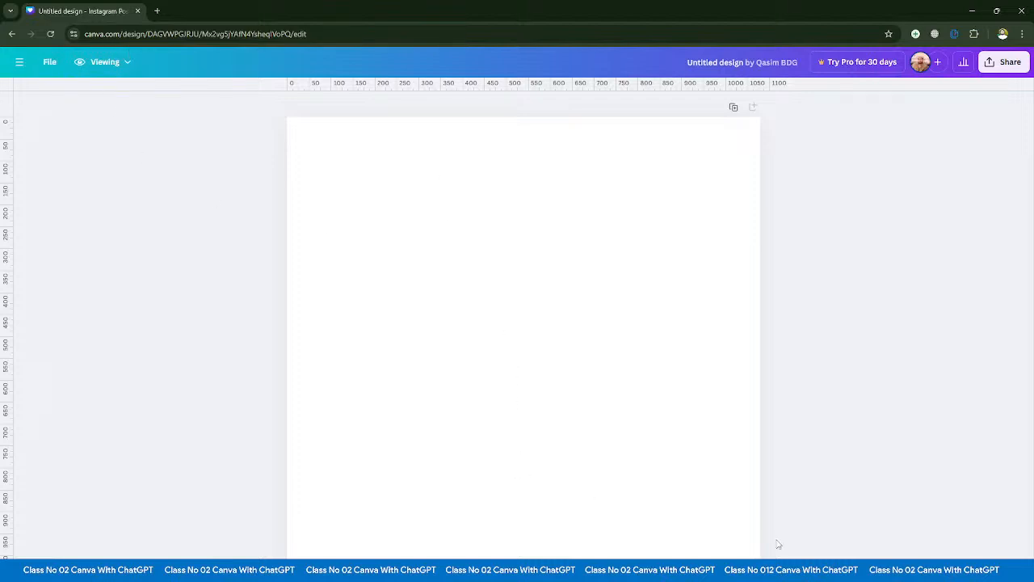
left_click(125, 63)
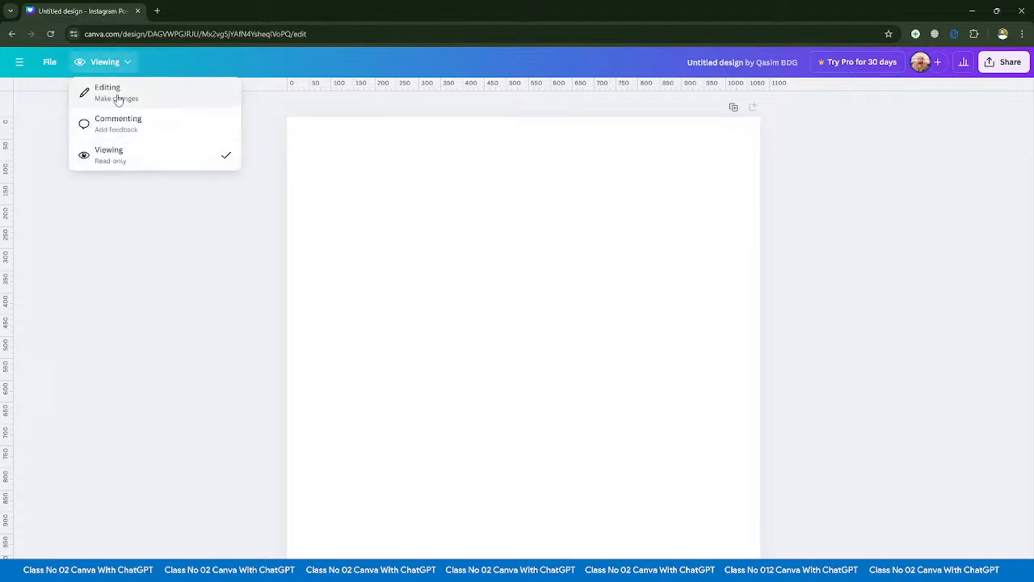
left_click(121, 96)
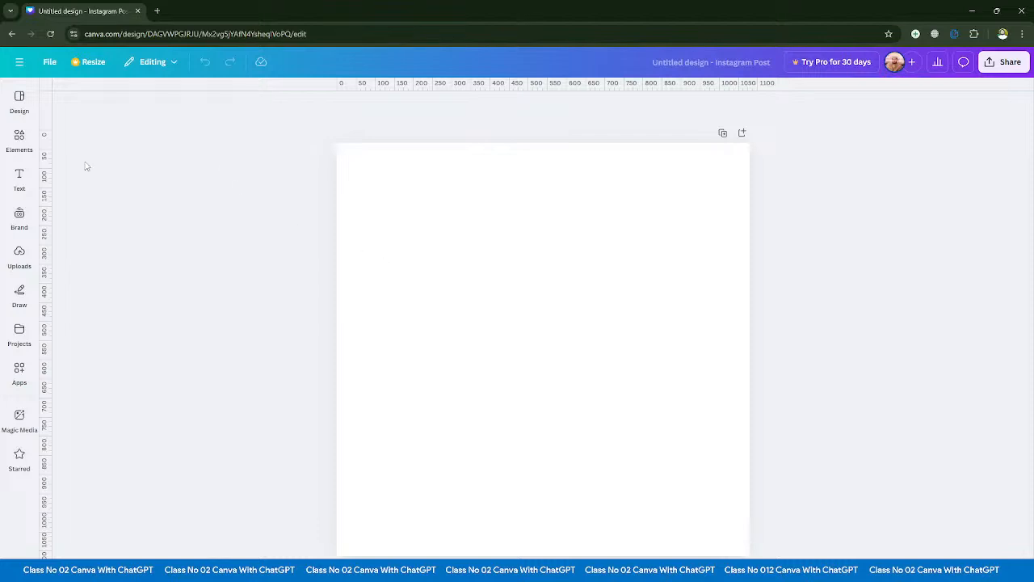
- Add the recently used rounded square to the upper left of the page and place a copy beside it
left_click(19, 137)
left_click_drag(69, 186, 372, 236)
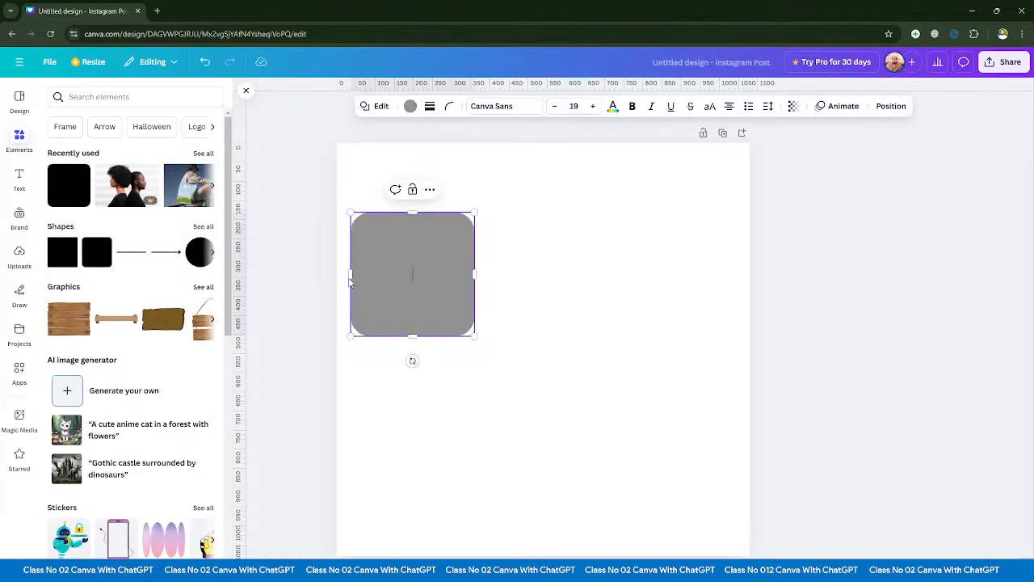
left_click_drag(352, 284, 569, 280)
left_click(301, 255)
left_click(402, 267)
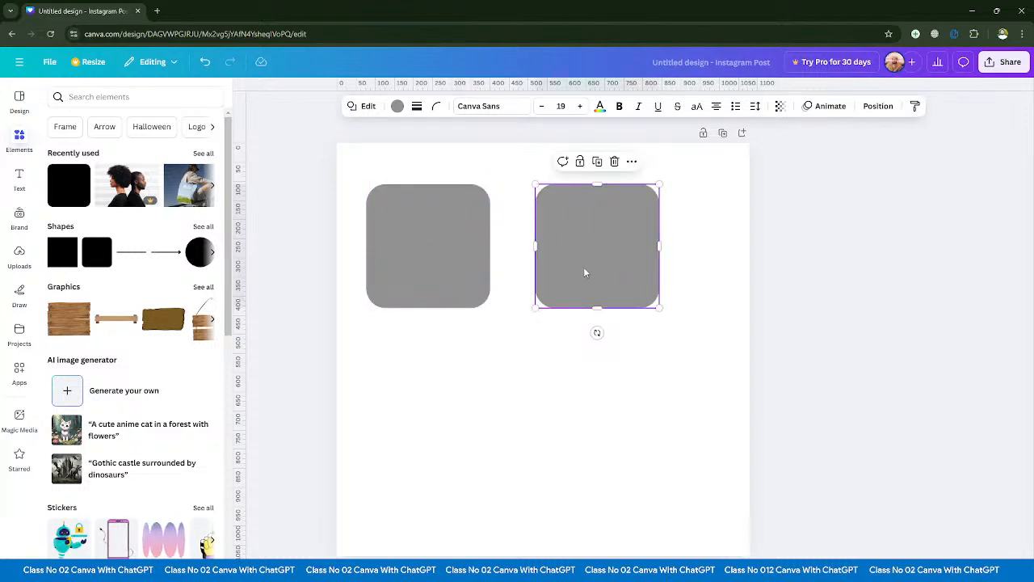
- Move the second square down, place a copy of it above, and put another copy at the page's lower left
left_click_drag(583, 271, 569, 404)
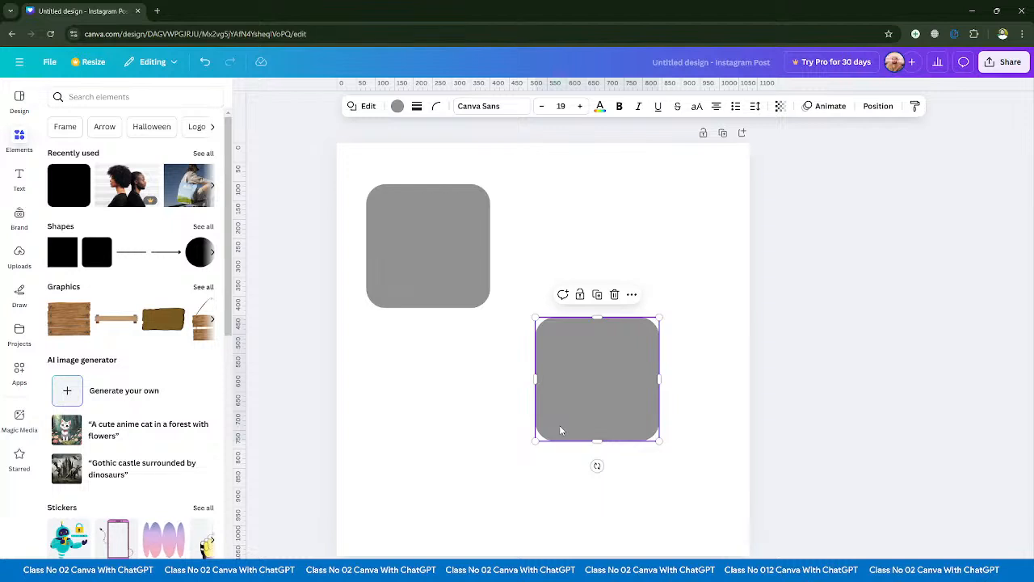
left_click(576, 421)
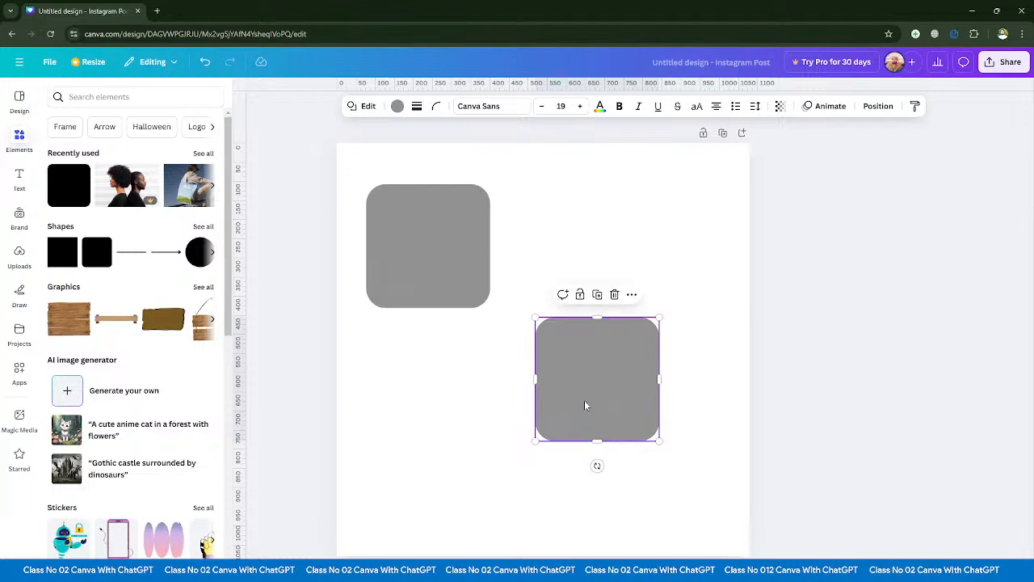
left_click_drag(585, 405, 614, 240)
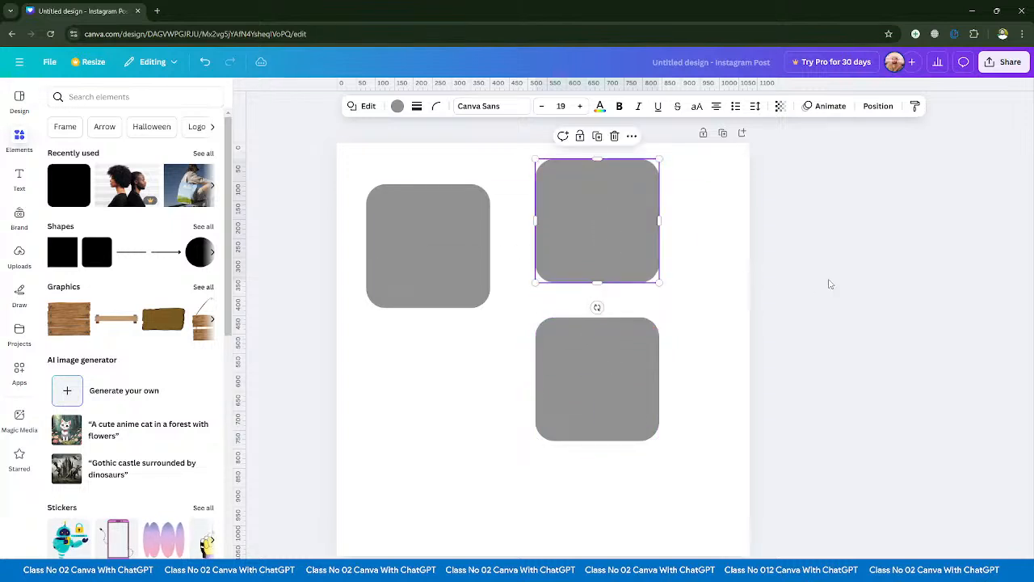
left_click(815, 306)
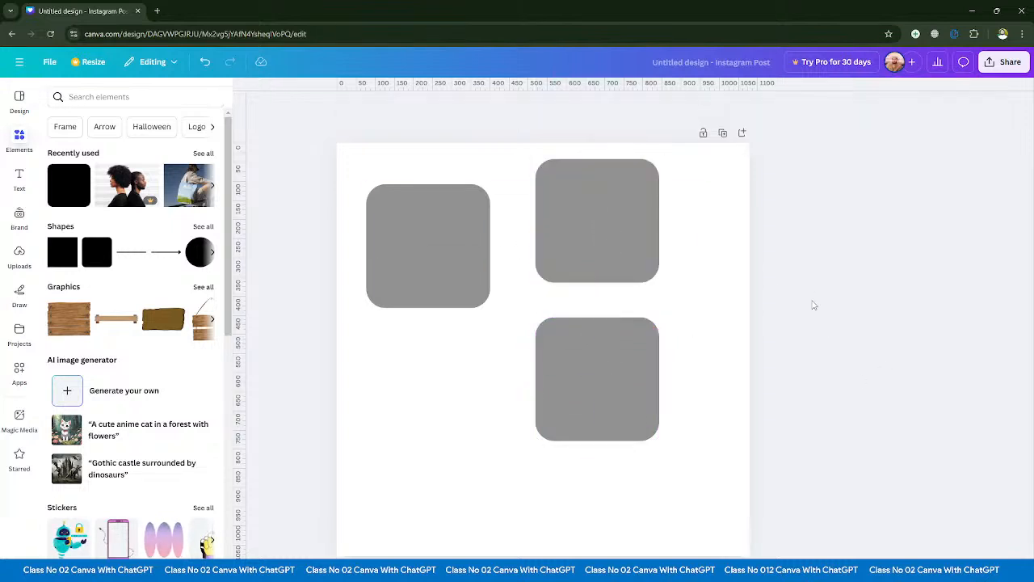
left_click(595, 254)
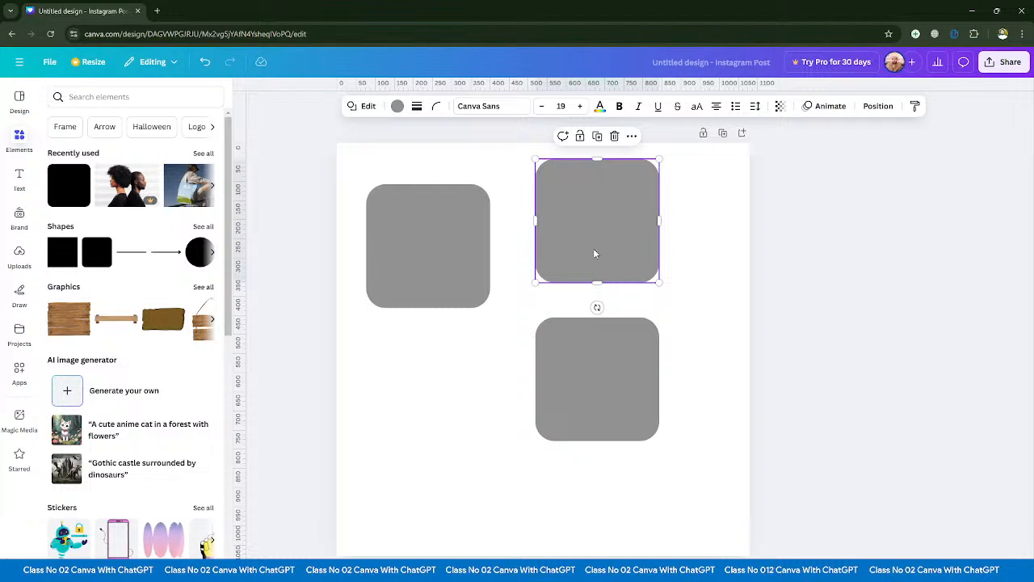
left_click_drag(595, 254, 437, 474)
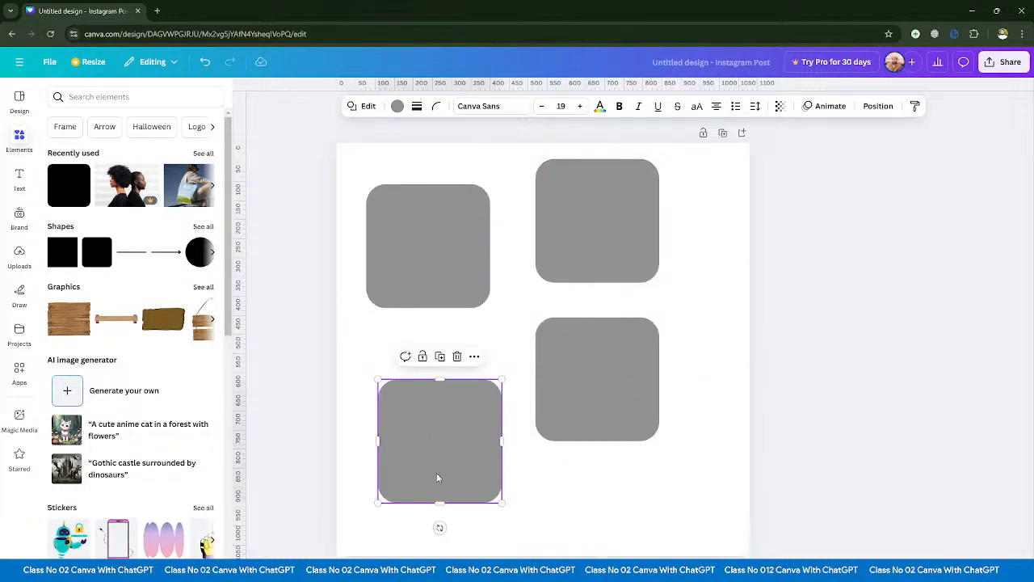
left_click(312, 341)
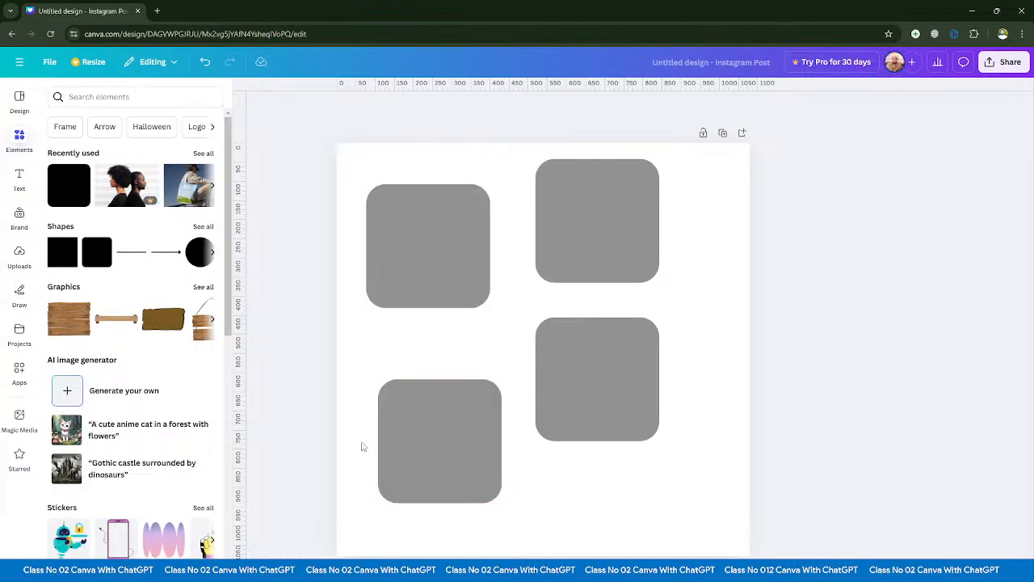
- Undo the last two copies and the second square's downward move
key("ctrl+z")
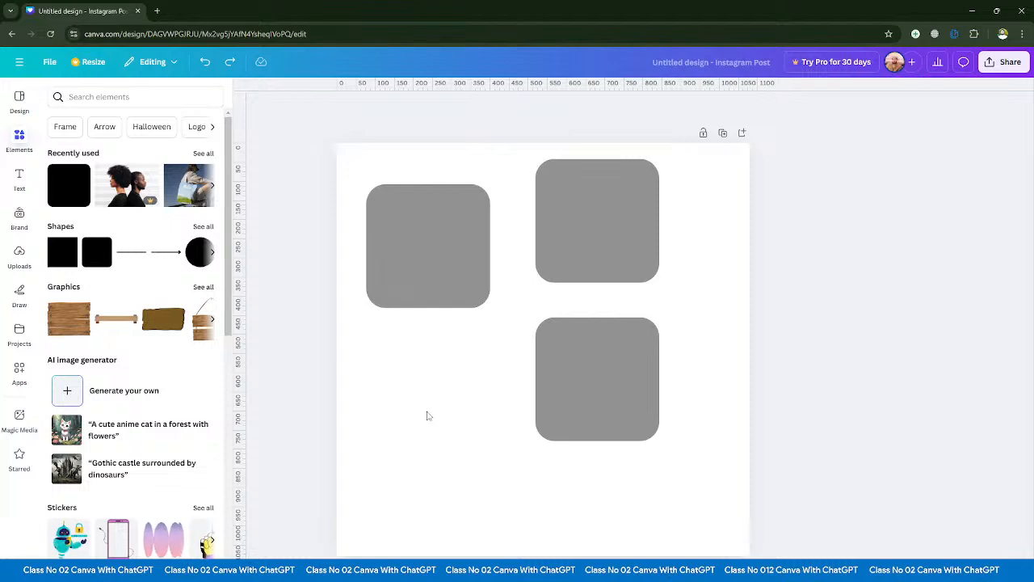
key("ctrl+z")
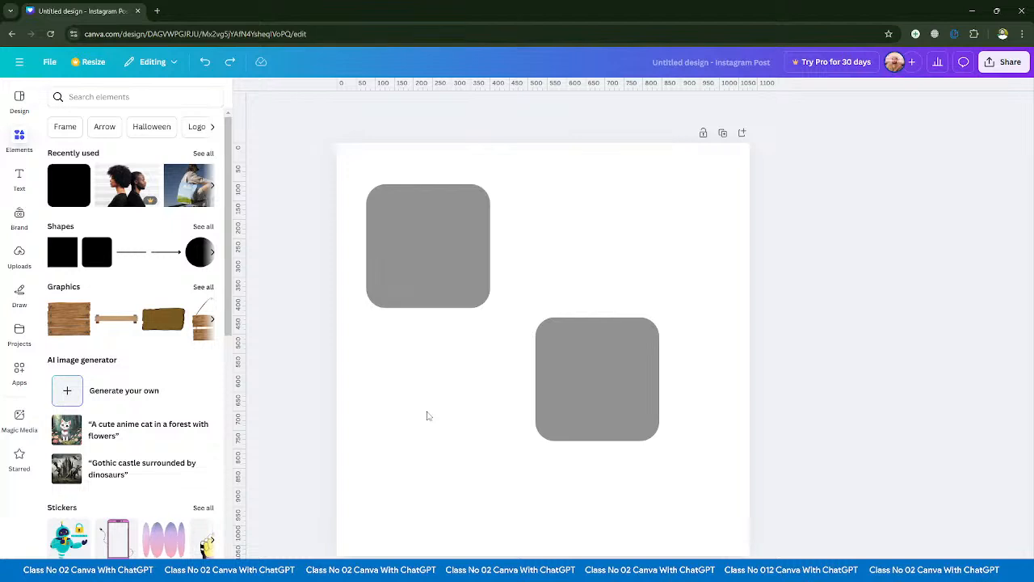
key("ctrl+z")
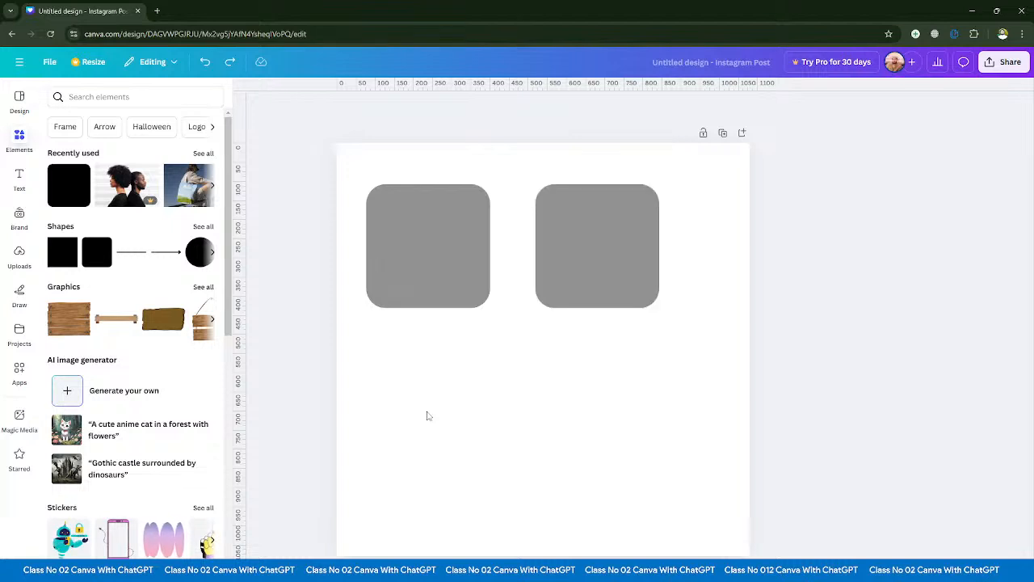
- Shift the second square slightly down, undo the last two changes, and redo both
left_click_drag(552, 267, 567, 289)
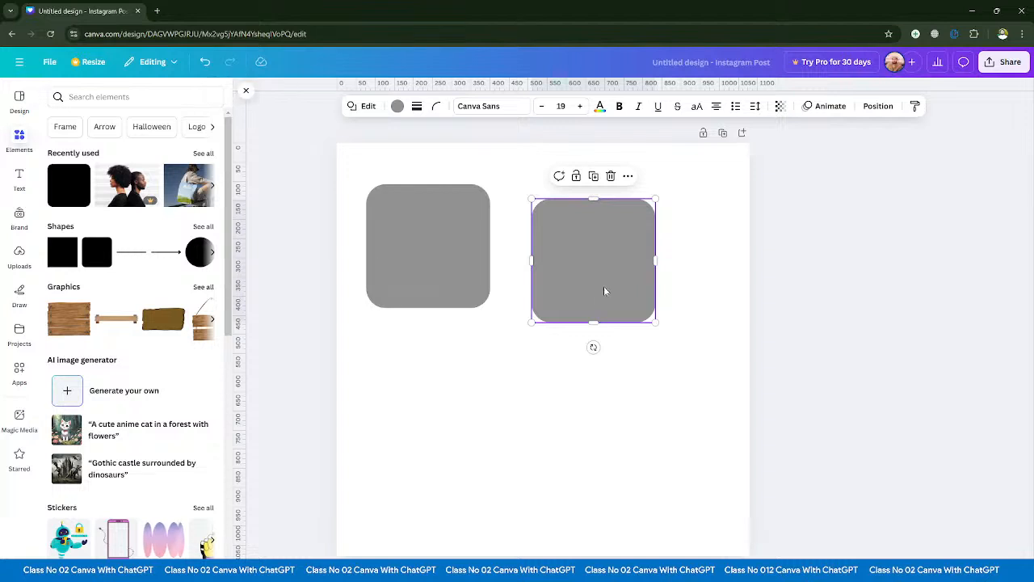
left_click(206, 68)
left_click(206, 68)
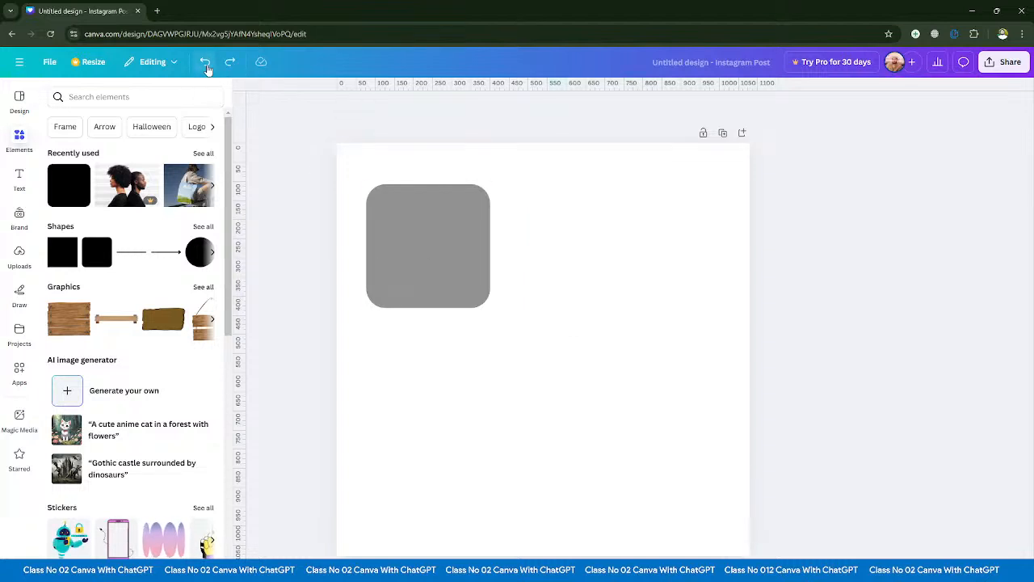
left_click(229, 61)
left_click(229, 61)
- Lower the two upper squares slightly and place two copies below them to form a loose two-by-two arrangement
left_click_drag(413, 244, 426, 285)
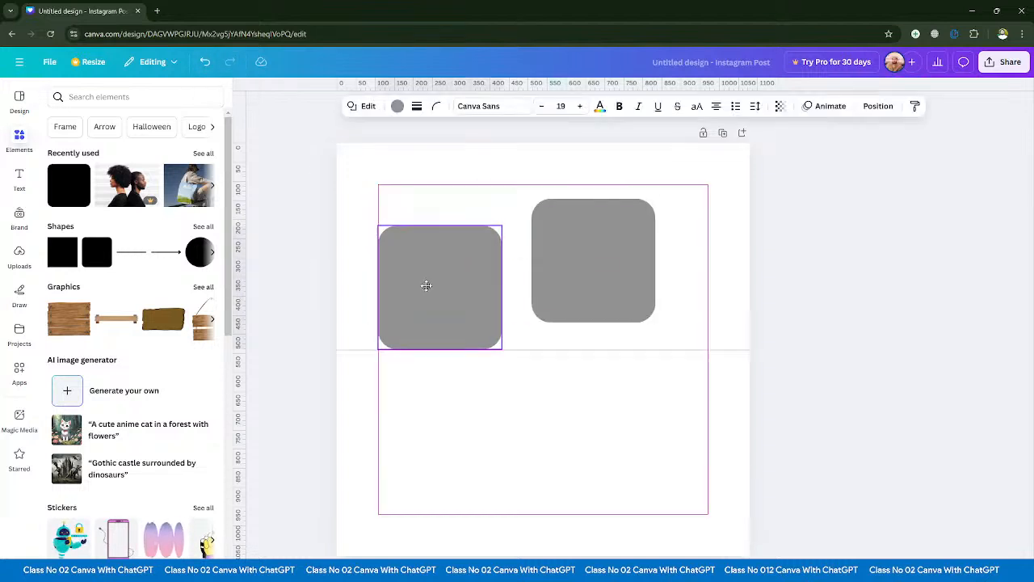
left_click(574, 258)
mouse_move(573, 257)
left_mouse_down()
mouse_move(577, 431)
mouse_move(577, 263)
left_mouse_up()
left_click(579, 437)
left_click_drag(579, 437, 624, 437)
left_click(848, 391)
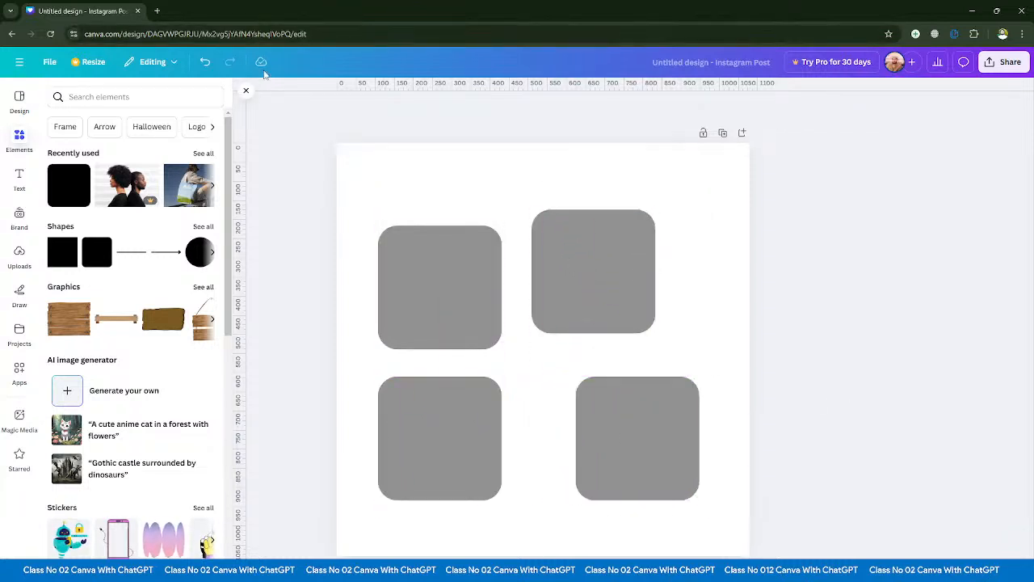
- Move the upper-right square slightly to the right
left_click(415, 288)
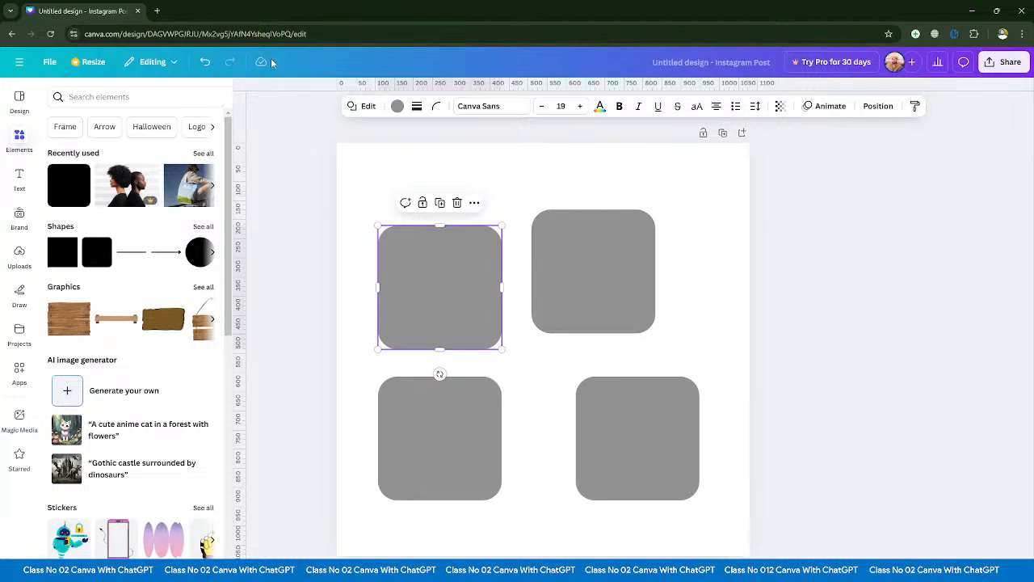
left_click(320, 255)
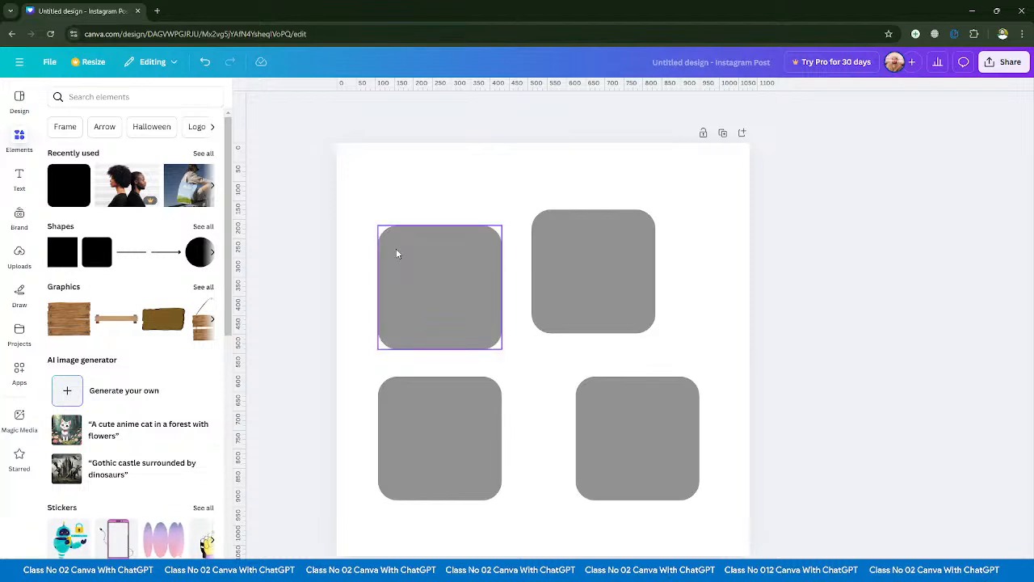
left_click_drag(569, 297, 598, 299)
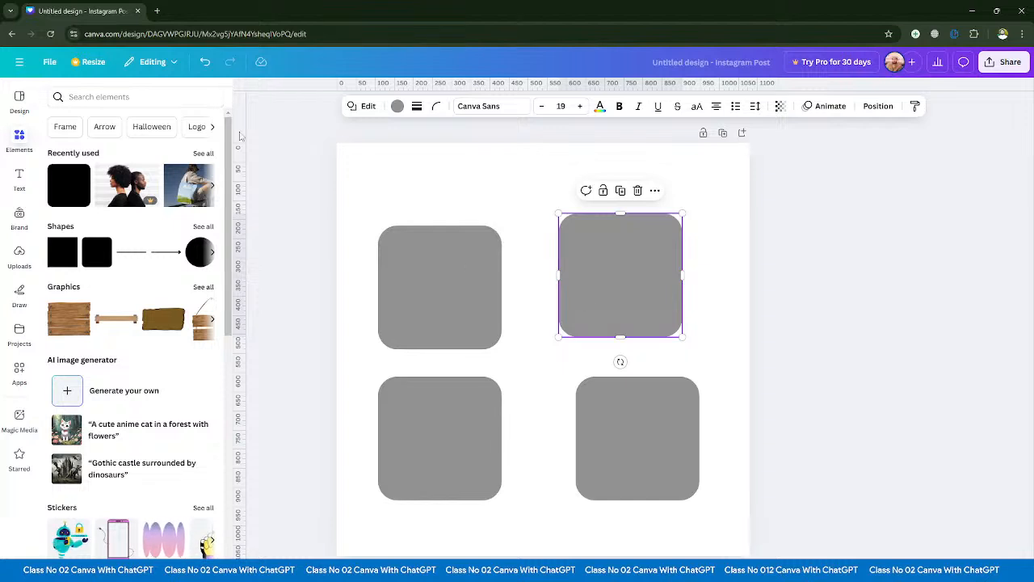
- Rename the design as Class No 02
left_click(749, 62)
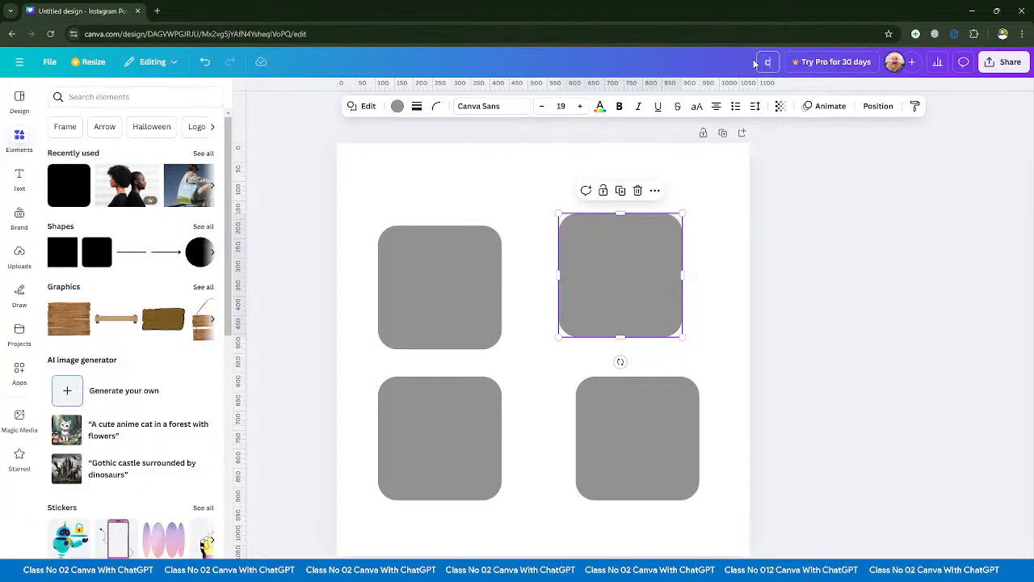
type("Class No 02")
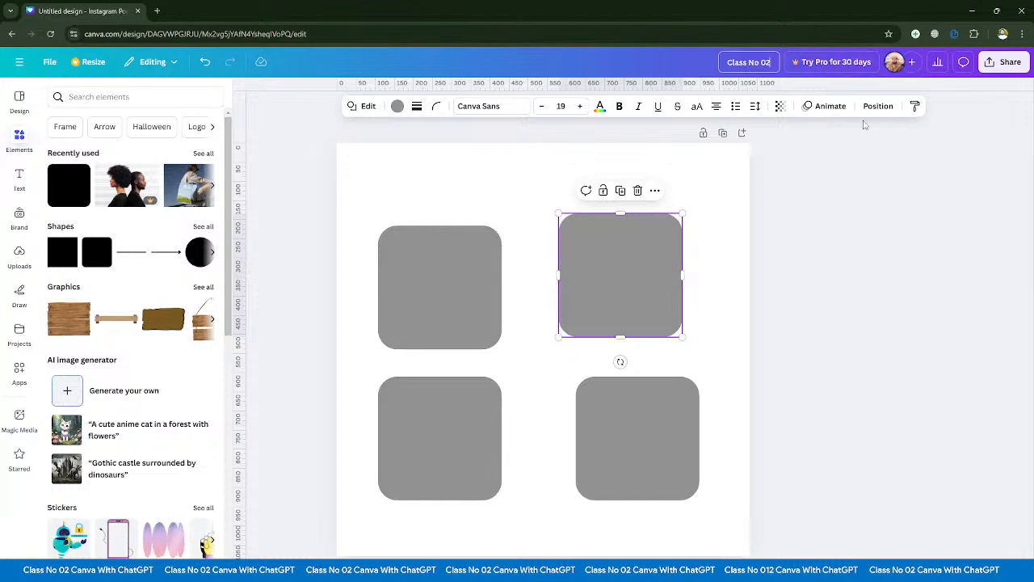
- Examine the design's people with access, sharing options and collaboration link access setting, and close them without sharing
left_click(911, 67)
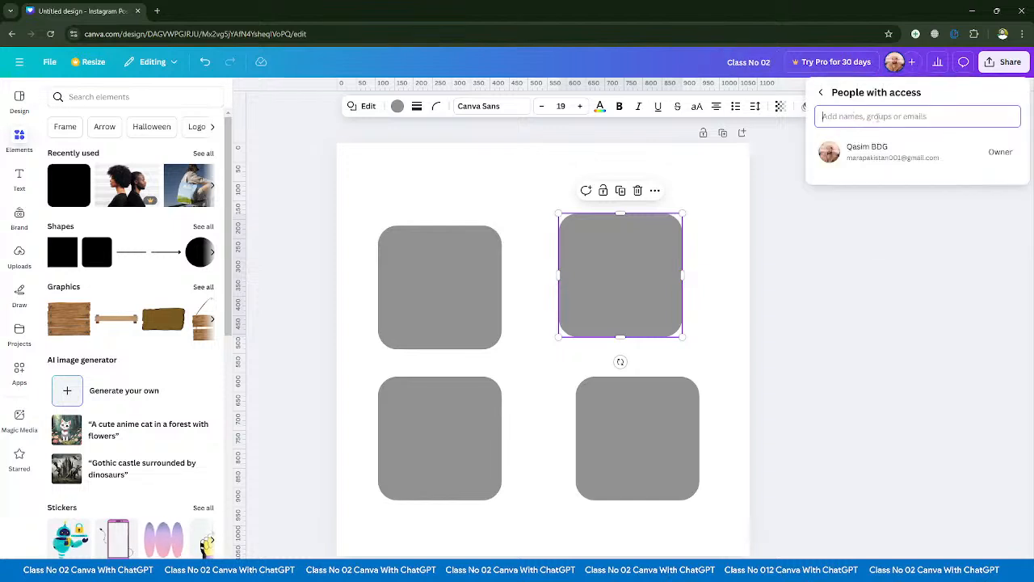
left_click(821, 93)
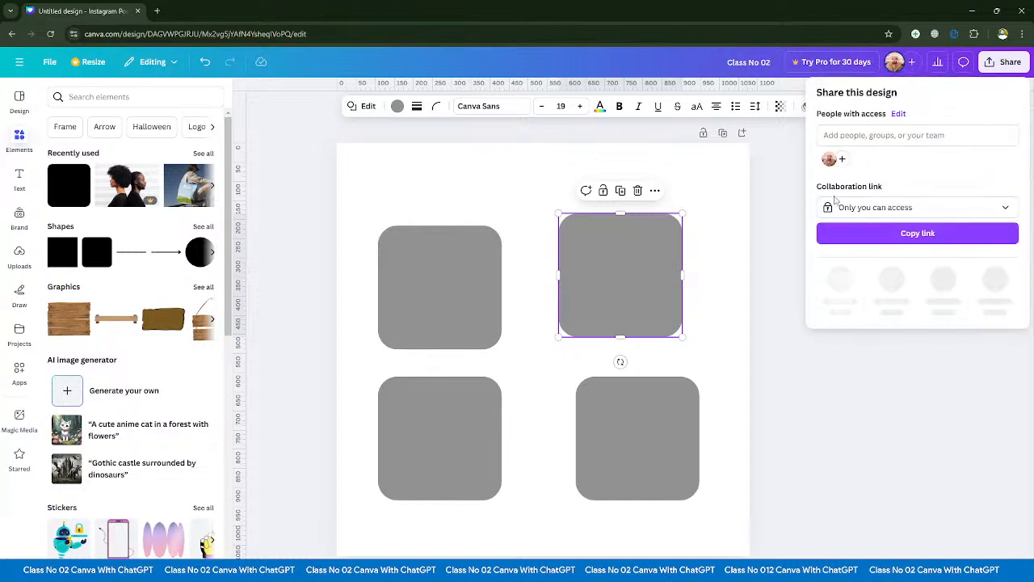
left_click(774, 184)
left_click(912, 62)
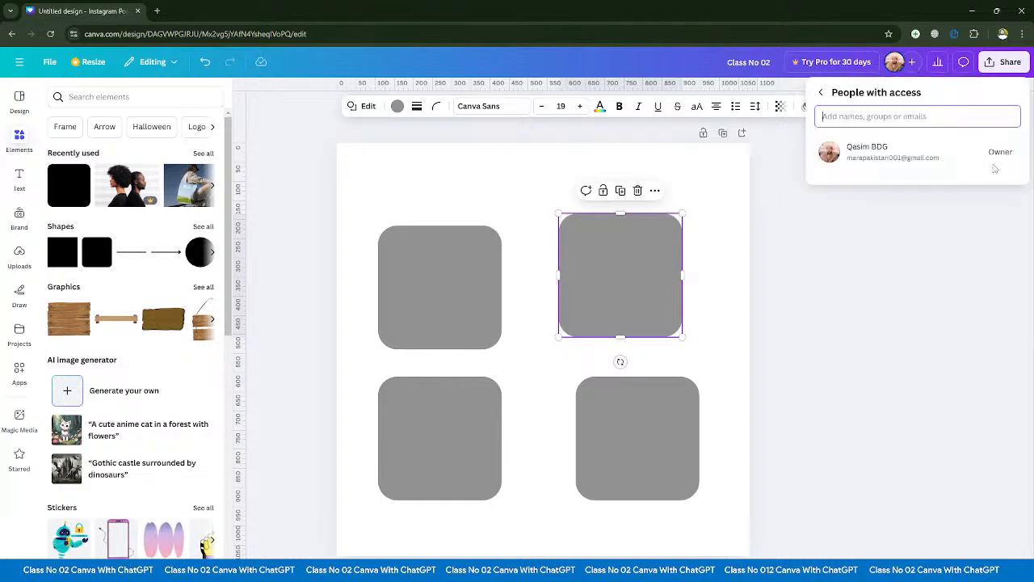
left_click(822, 94)
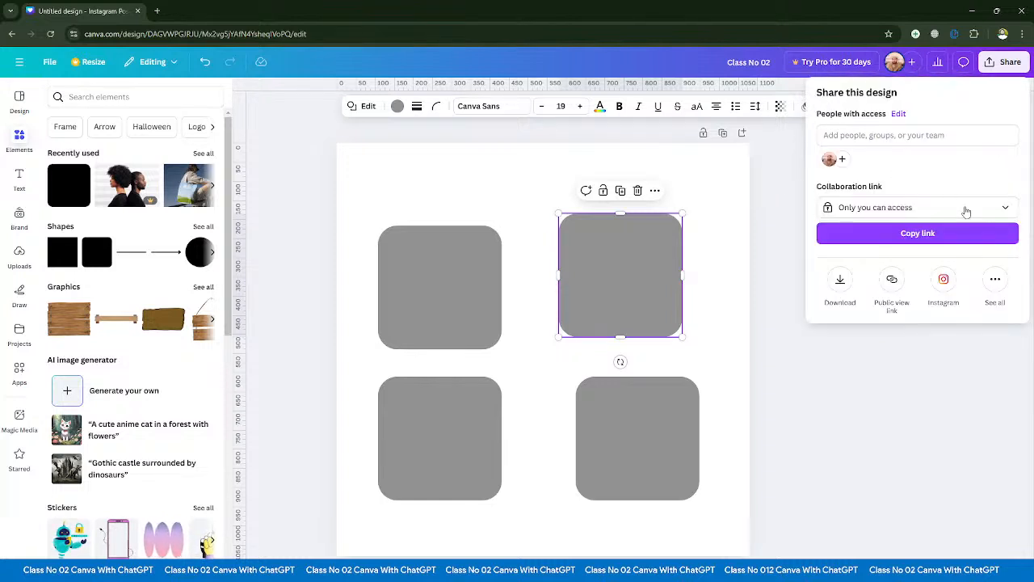
left_click(1005, 209)
left_click(766, 254)
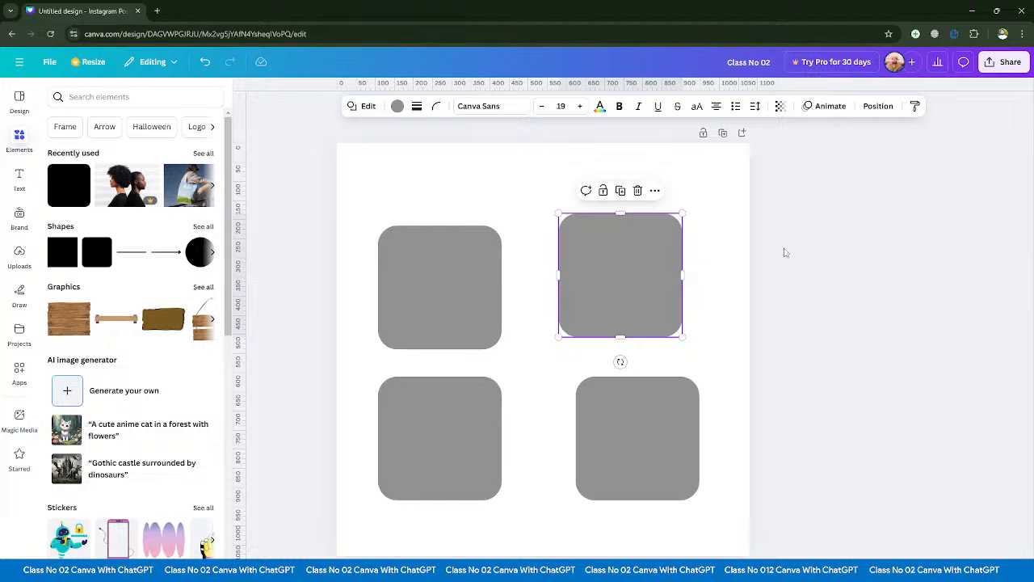
left_click(911, 62)
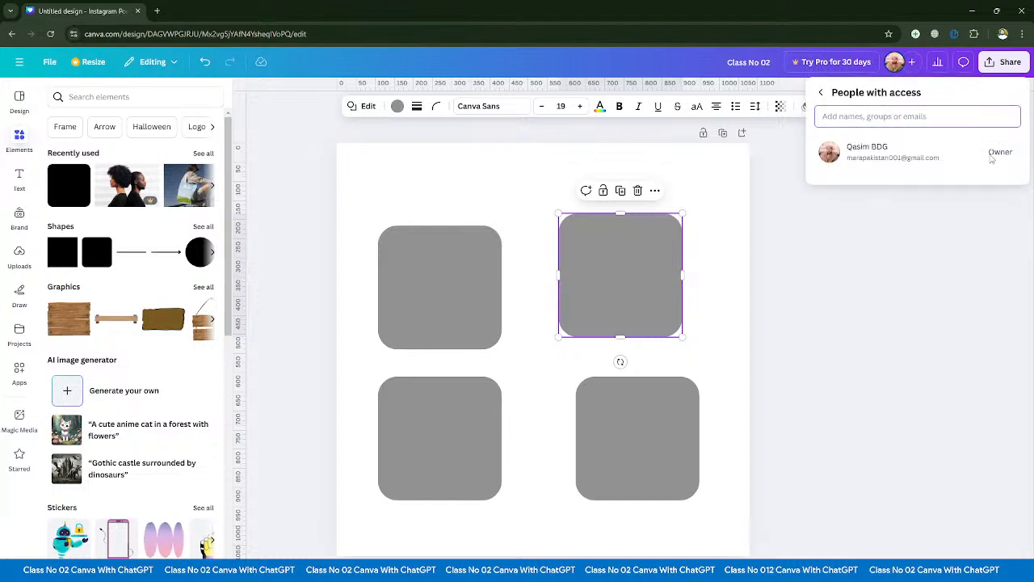
left_click(913, 65)
left_click(912, 65)
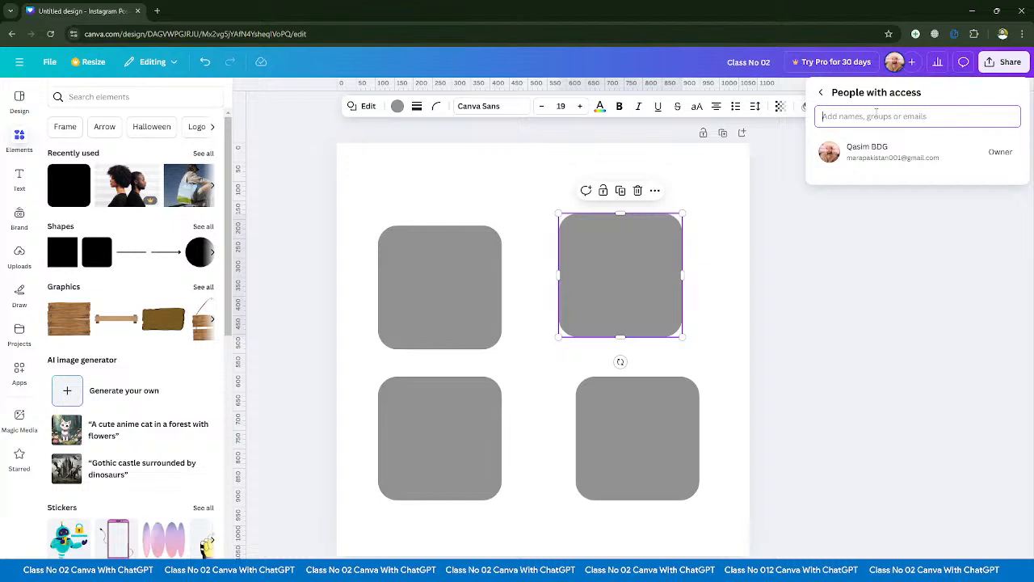
left_click(863, 206)
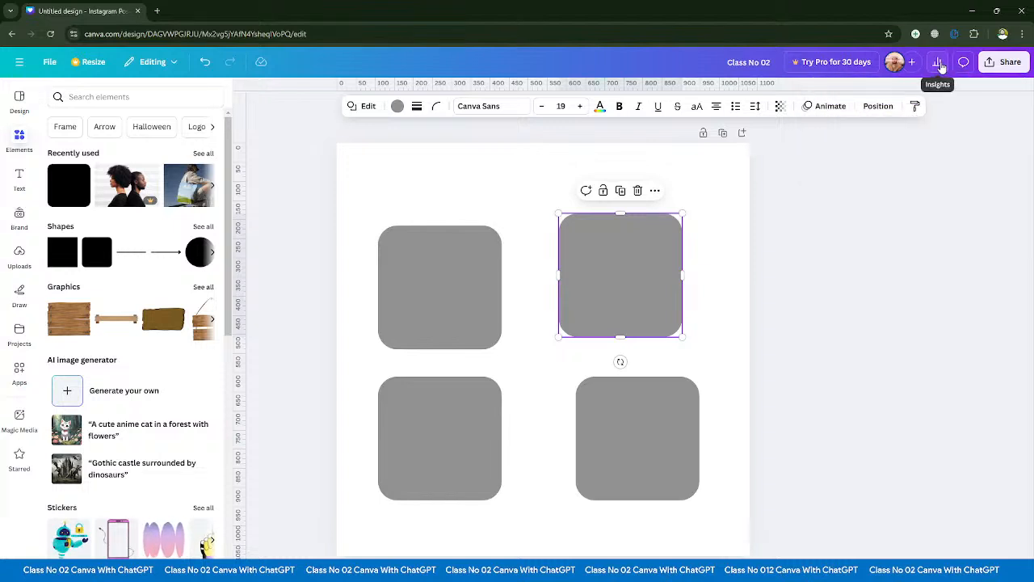
- View the design's insights and the current page's comments, closing each without adding anything
left_click(938, 64)
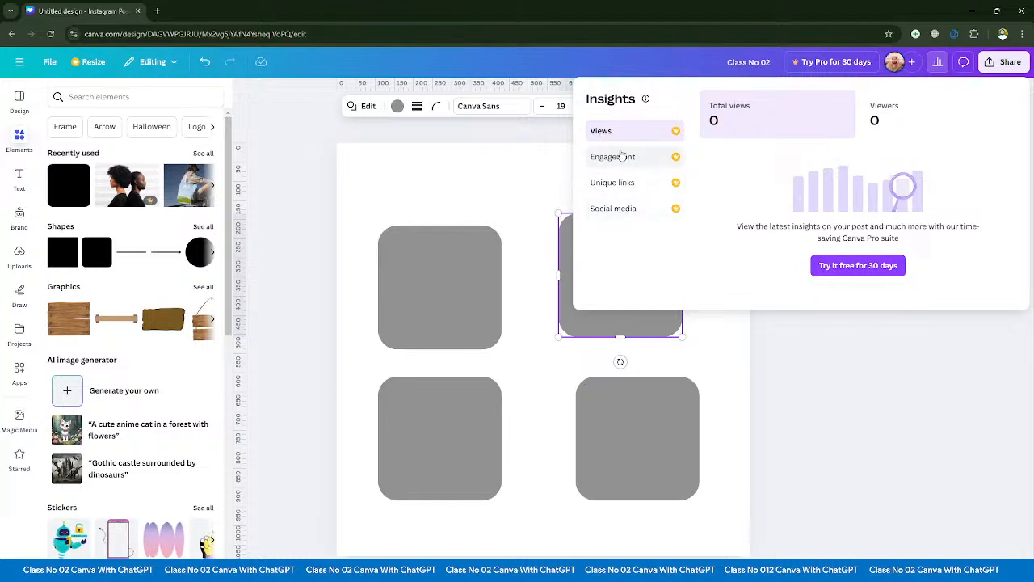
left_click(816, 336)
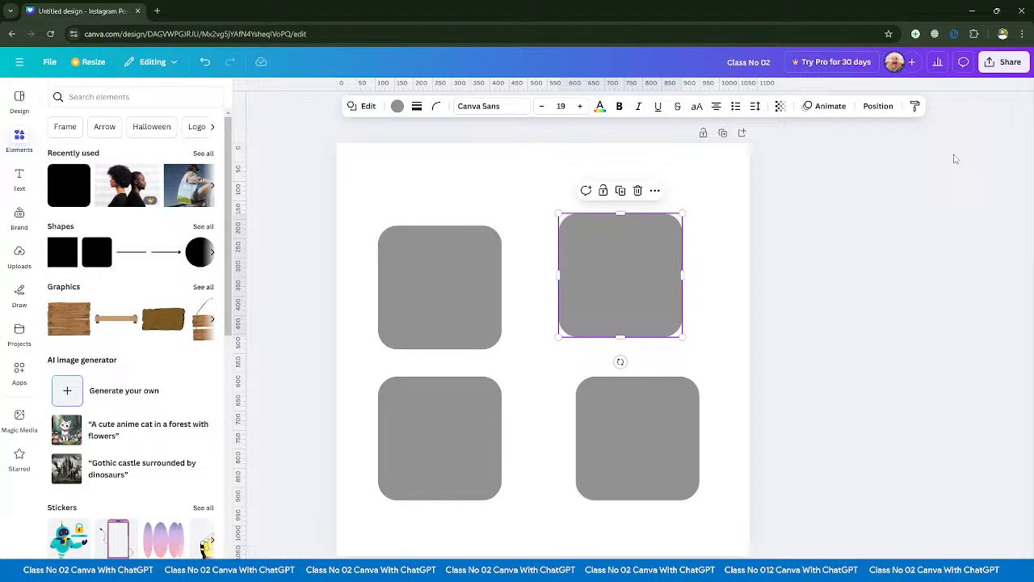
left_click(964, 63)
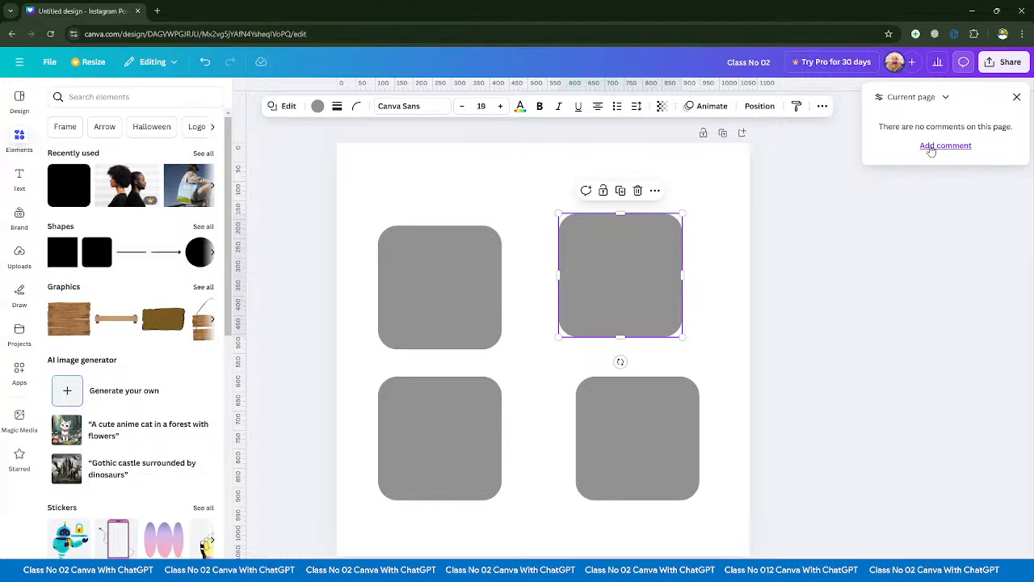
left_click(1016, 97)
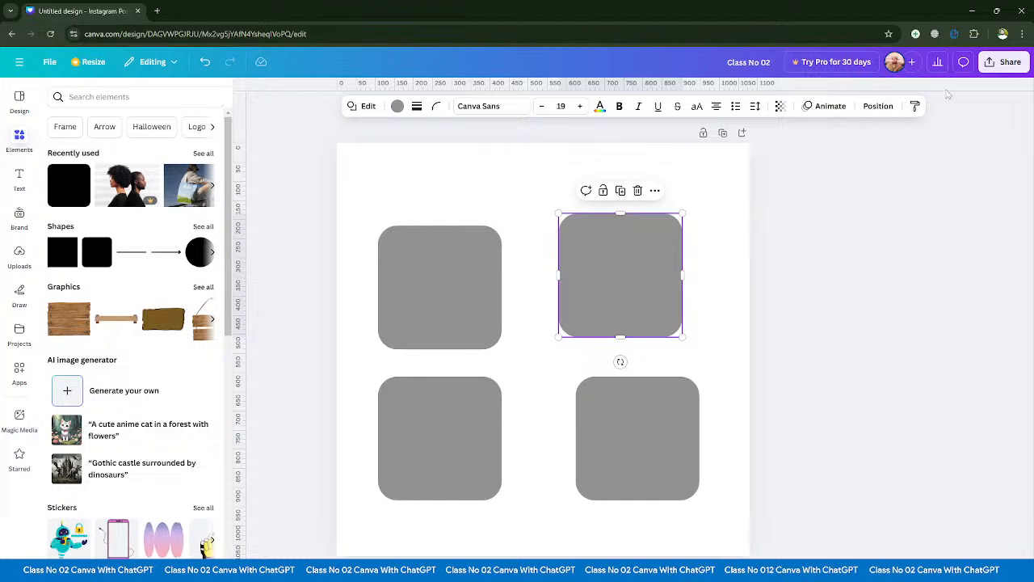
- Examine the full range of publishing options for sharing, saving, social media and messaging, and close them without publishing
left_click(1006, 67)
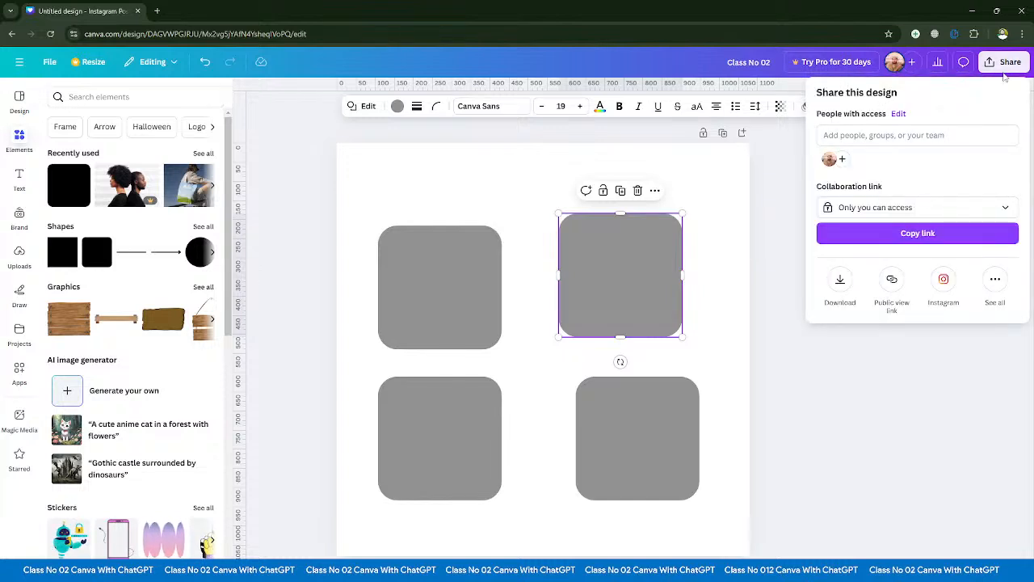
left_click(993, 283)
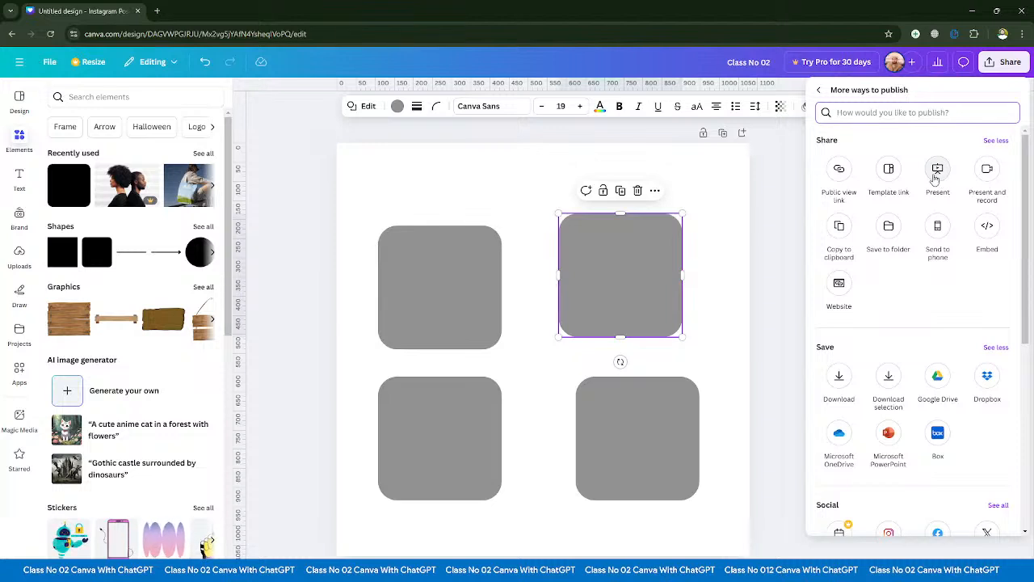
scroll(933, 318, "down", 5)
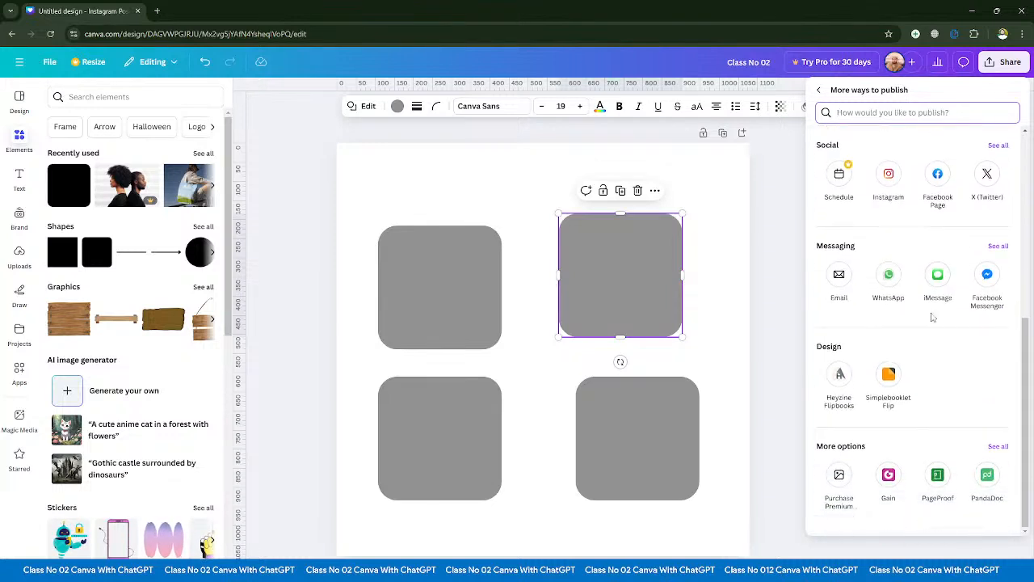
scroll(933, 315, "up", 5)
left_click(1002, 64)
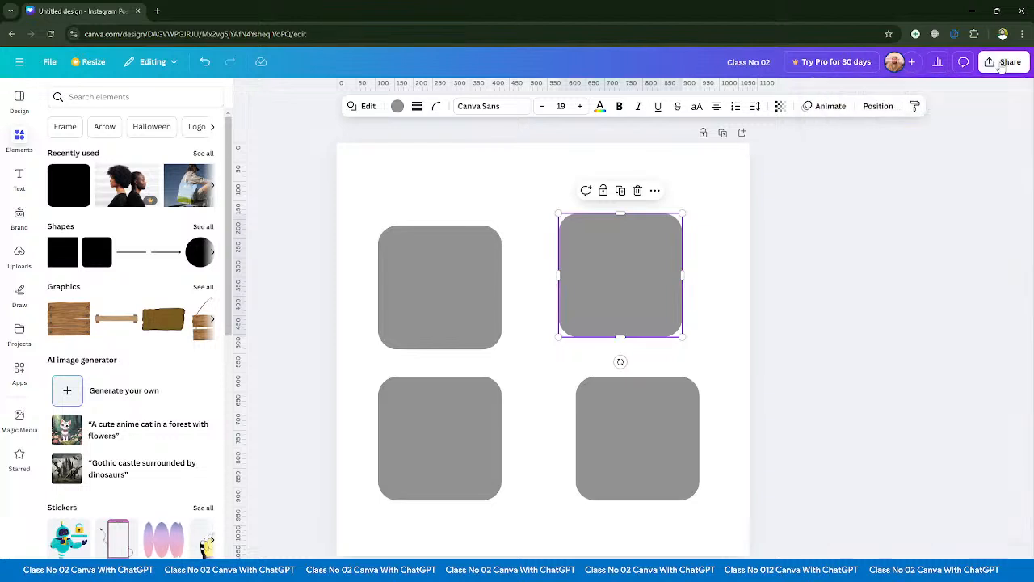
- Show the design's download settings and the list of available file types
left_click(1004, 65)
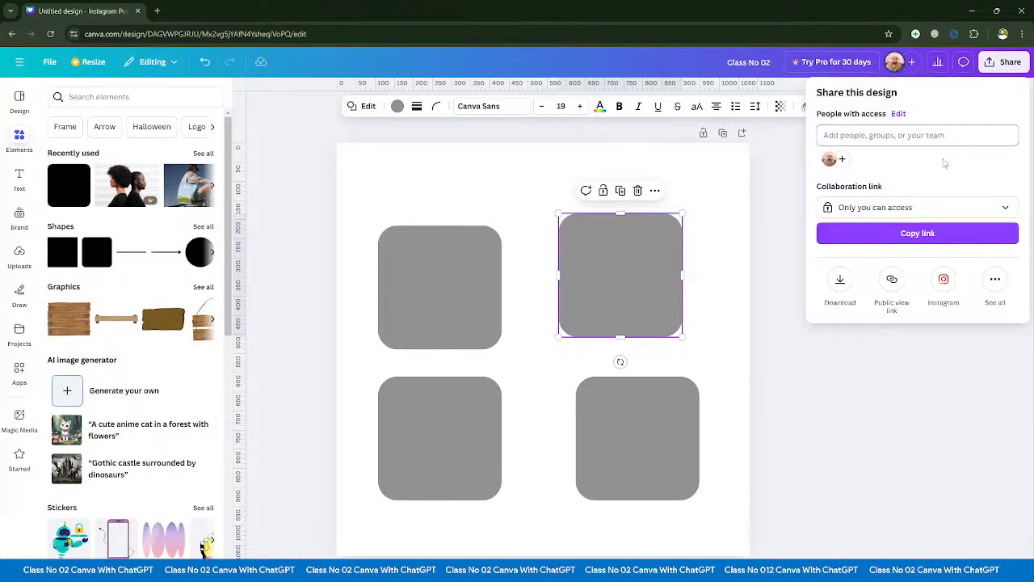
left_click(840, 281)
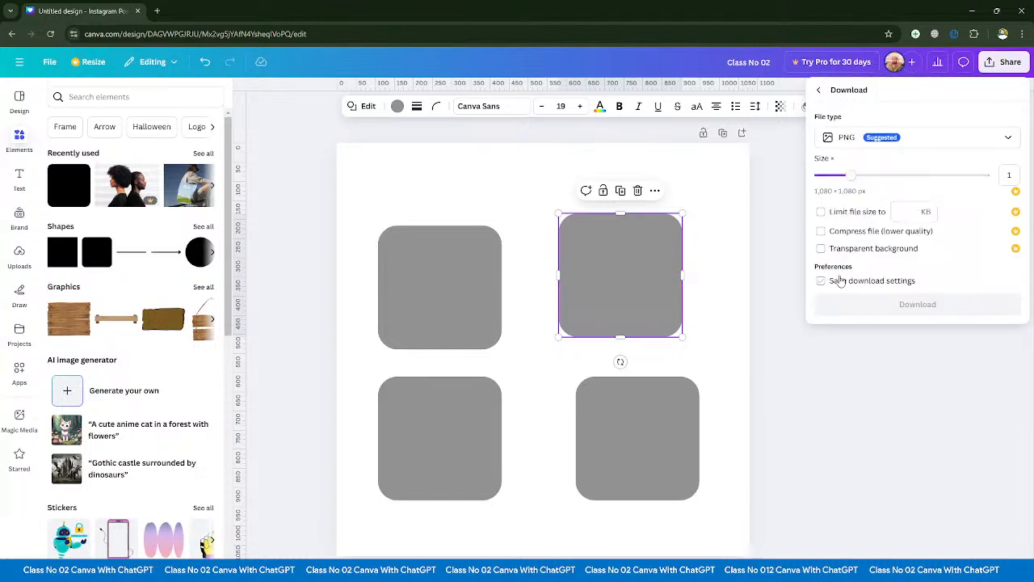
left_click(870, 149)
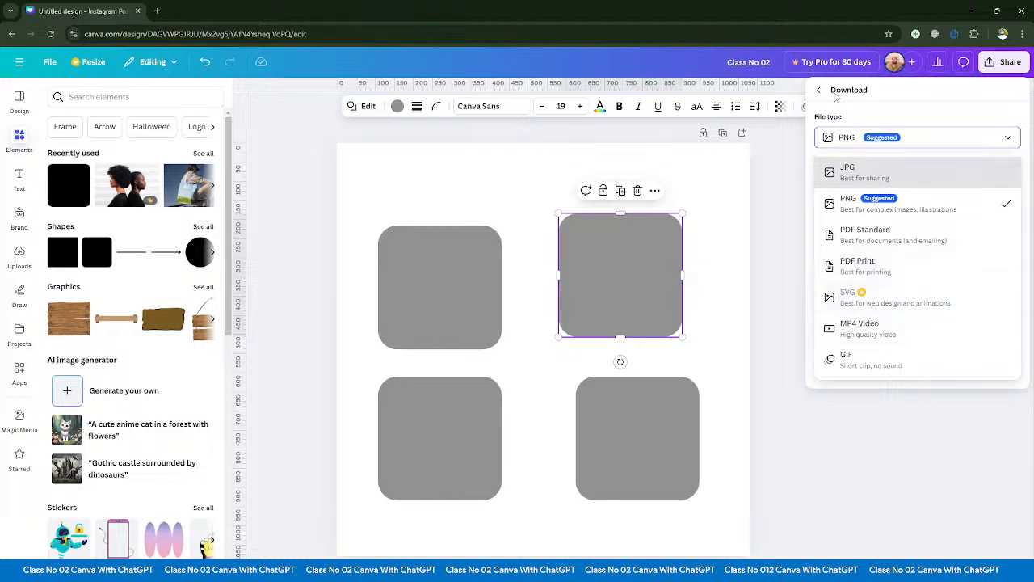
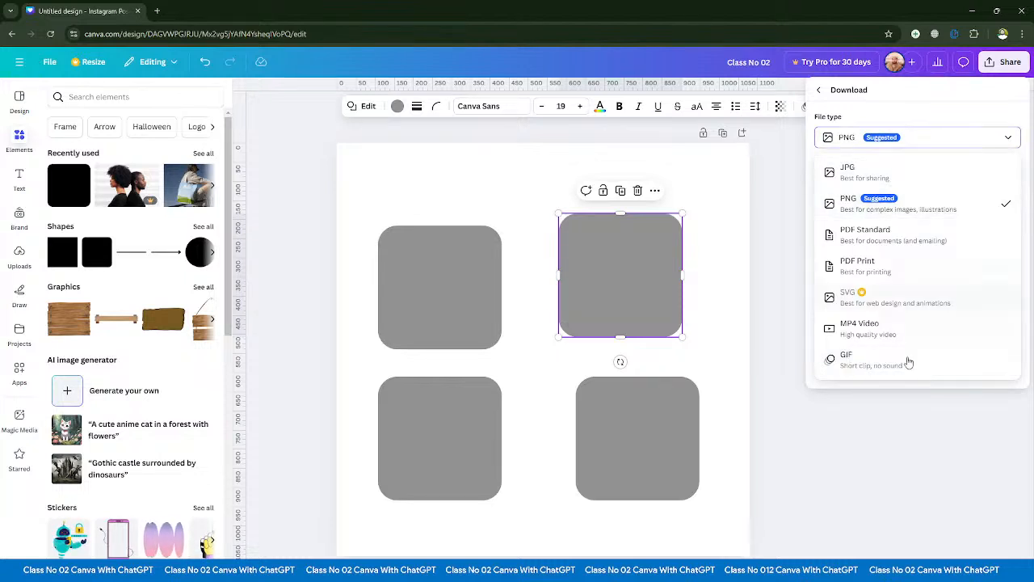
- Close the download and sharing options without downloading, and select the upper-left grey square on page 1
left_click(819, 90)
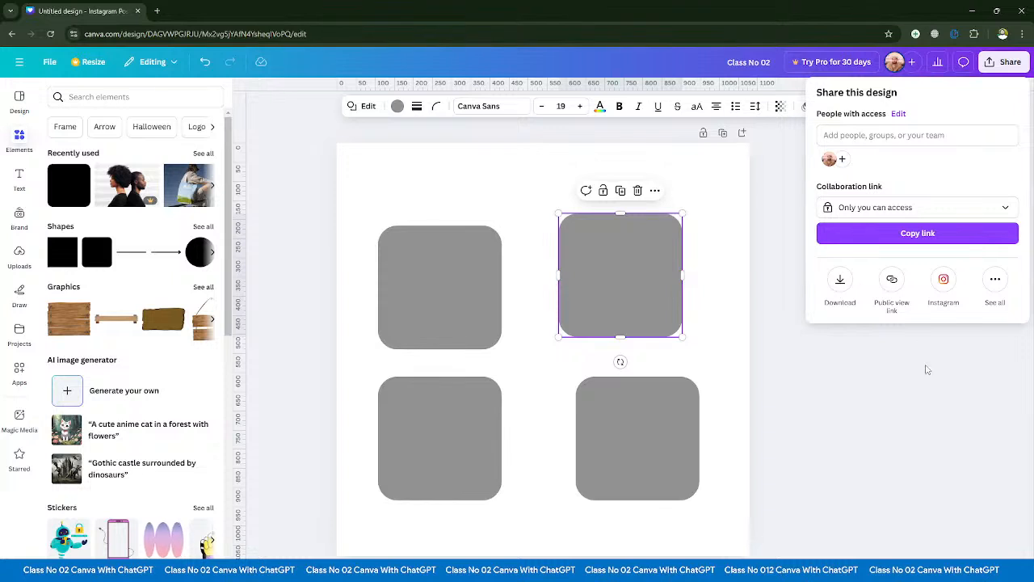
left_click(885, 430)
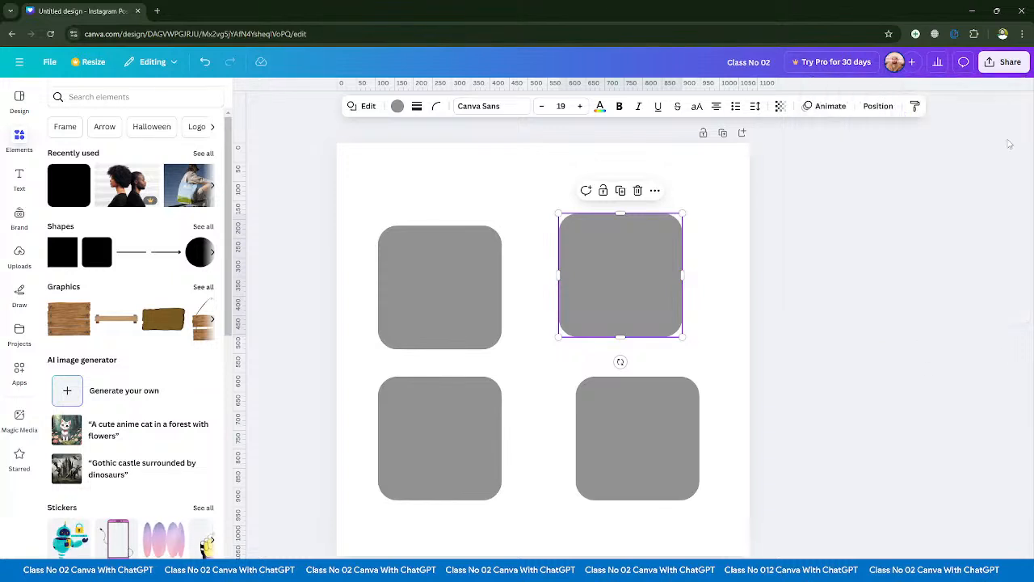
left_click(387, 260)
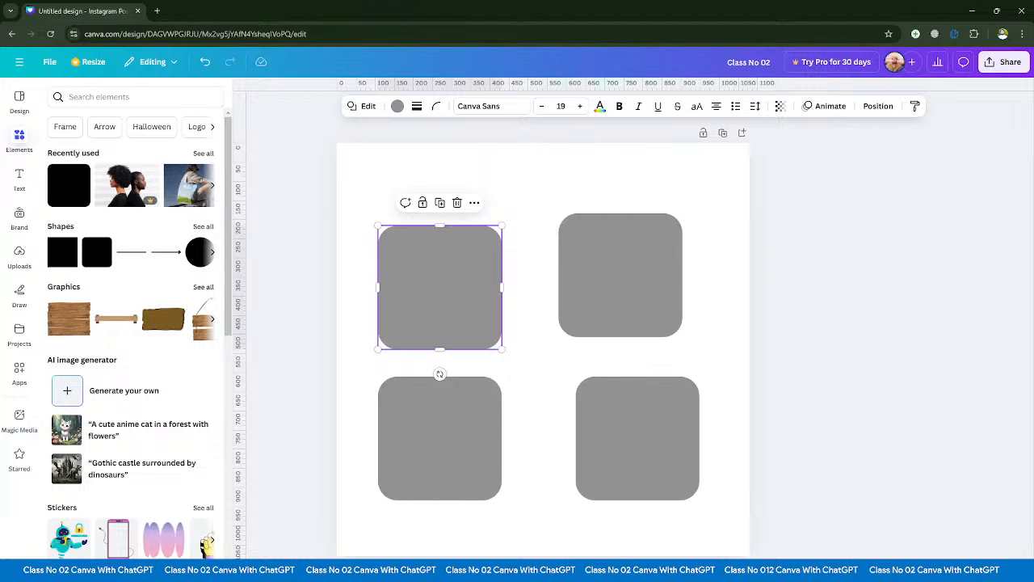
- Show page 1's notes, enter "kdsjf" as a sample note, erase it and close the notes
left_click(260, 571)
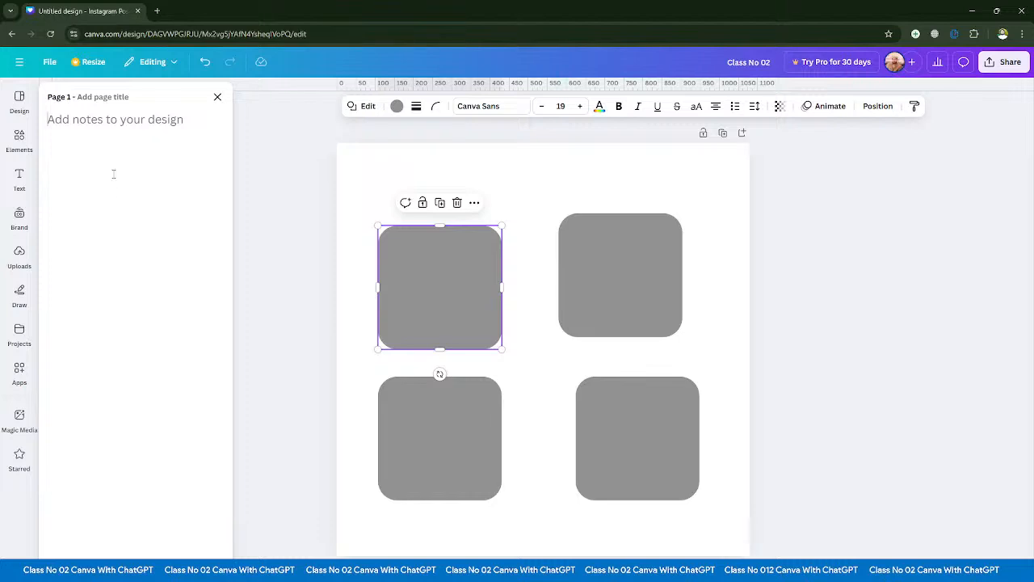
type("kdsjf")
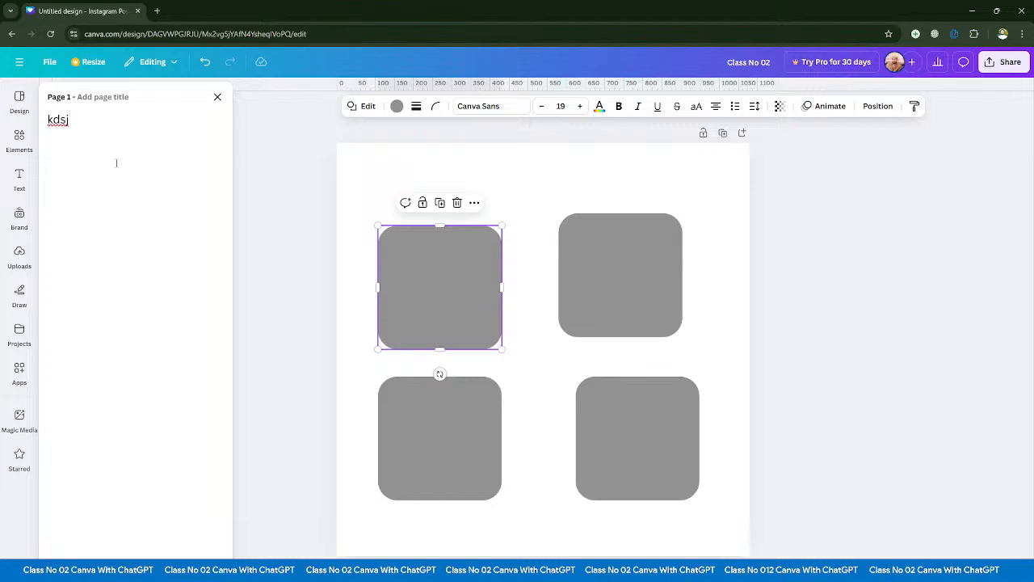
key("BackSpace")
key("BackSpace")
key("BackSpace")
key("BackSpace")
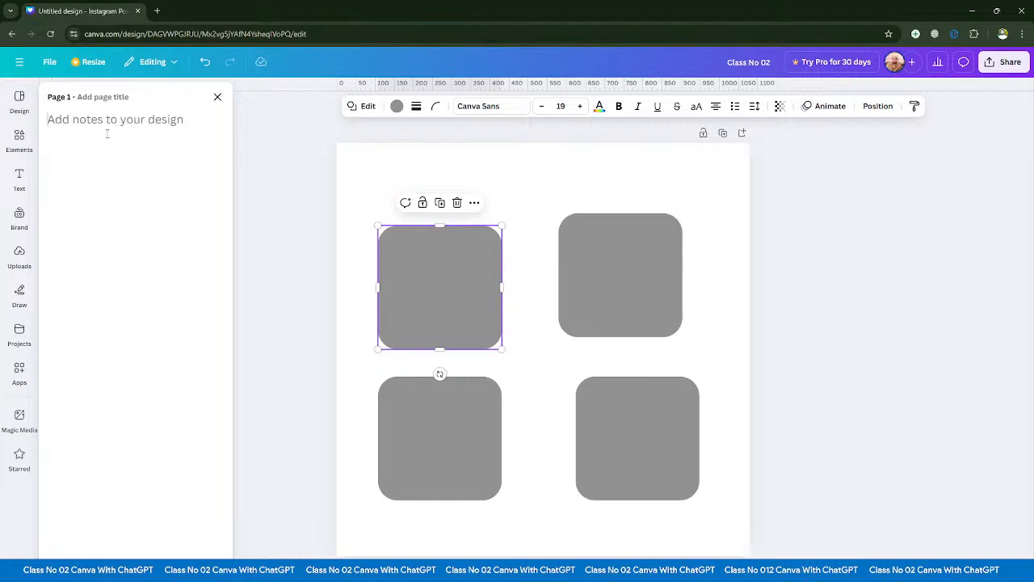
left_click(217, 97)
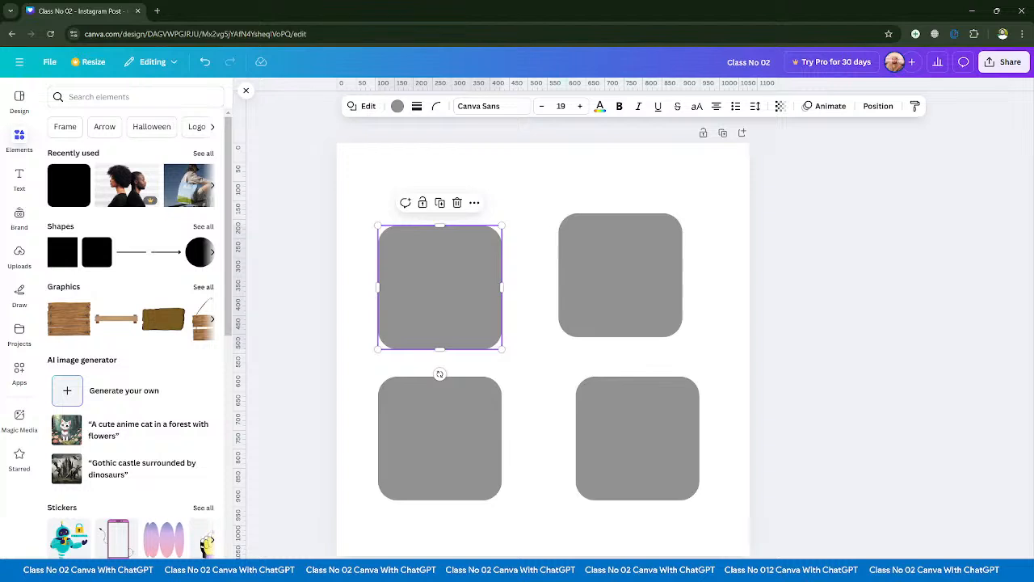
left_click(260, 571)
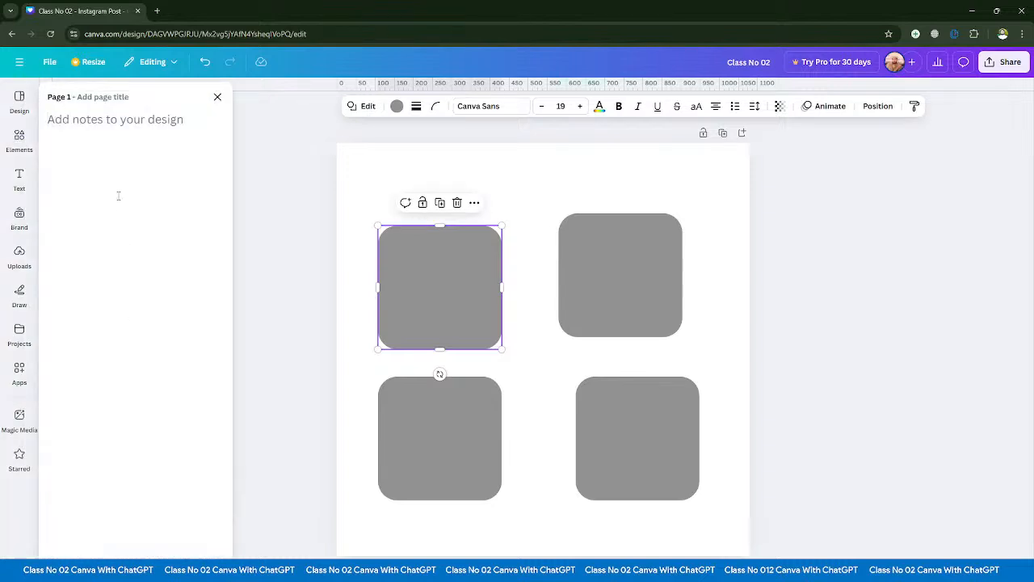
left_click(216, 98)
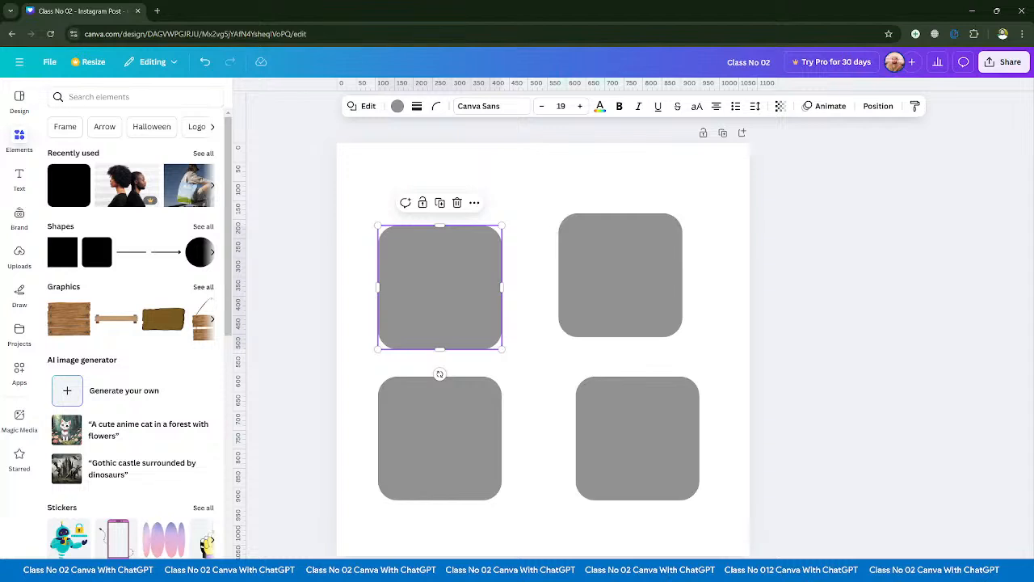
- Add two blank pages after page 1
key("ctrl+Return")
key("ctrl+Return")
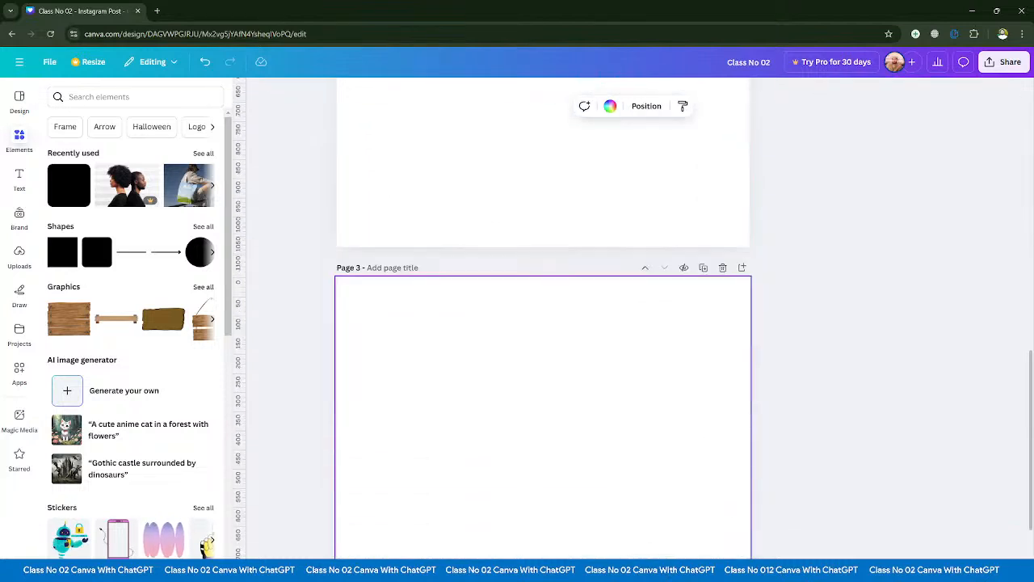
scroll(593, 489, "up", 10)
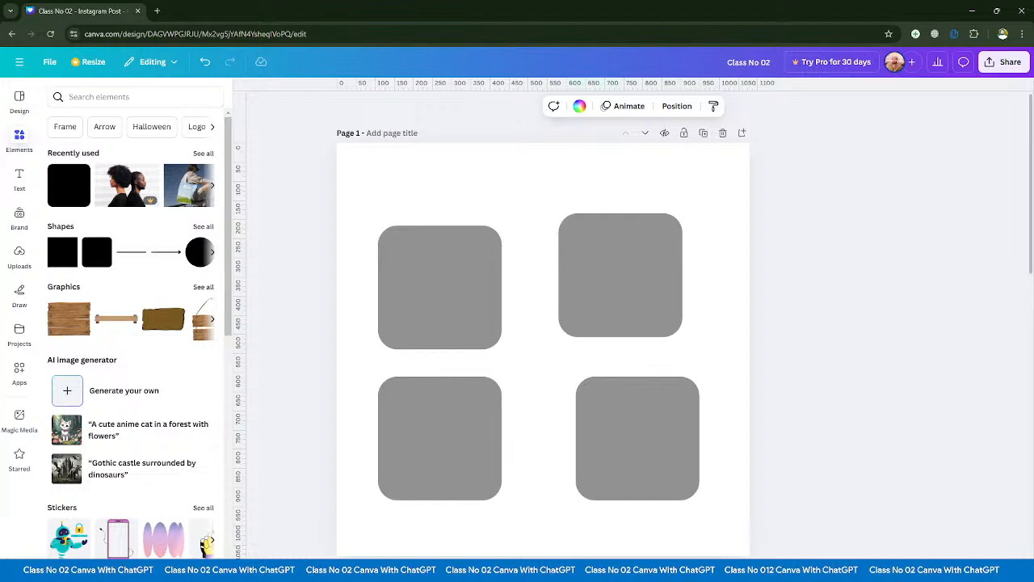
scroll(686, 533, "down", 5)
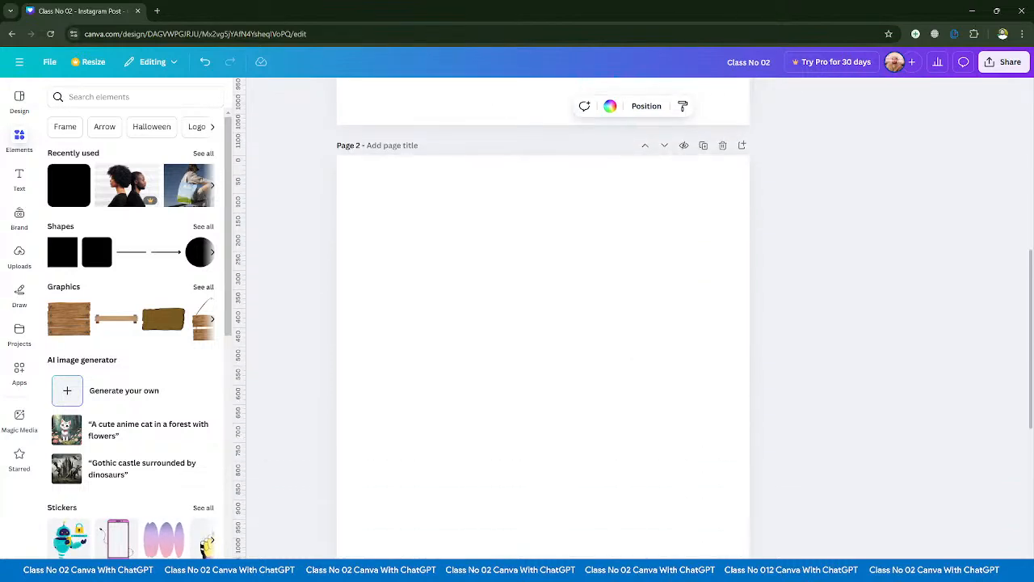
scroll(631, 466, "up", 5)
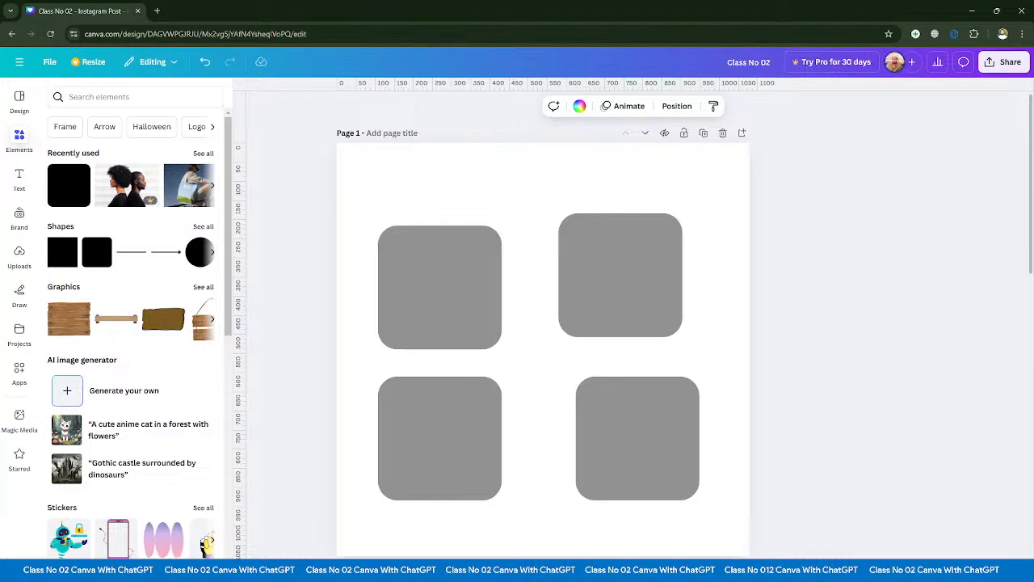
- Examine the three pages at different zoom levels, including a reduced view that shows them together
scroll(631, 466, "down", 4)
scroll(631, 466, "up", 6)
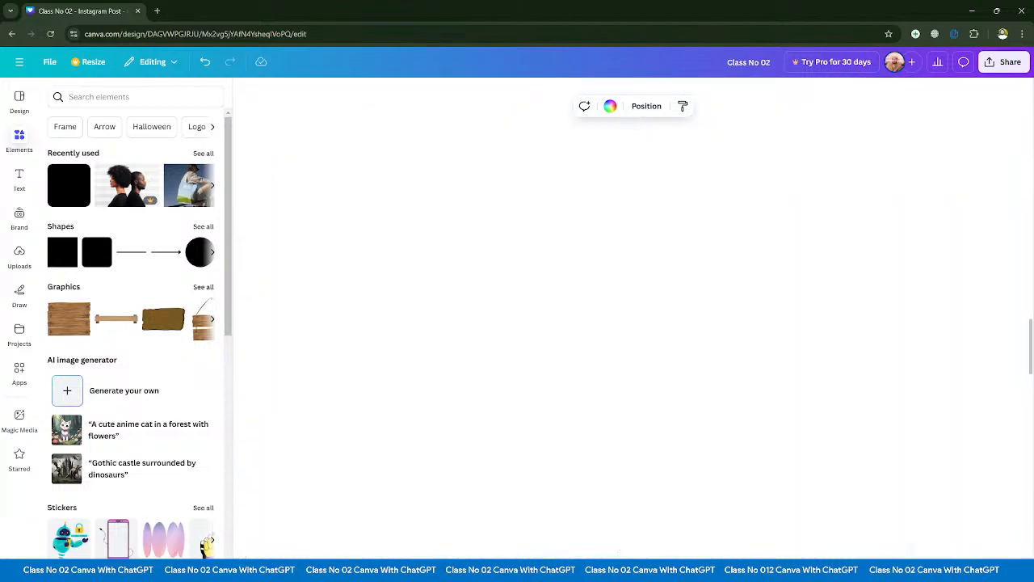
scroll(630, 466, "down", 4)
scroll(630, 466, "up", 4)
scroll(631, 466, "down", 4)
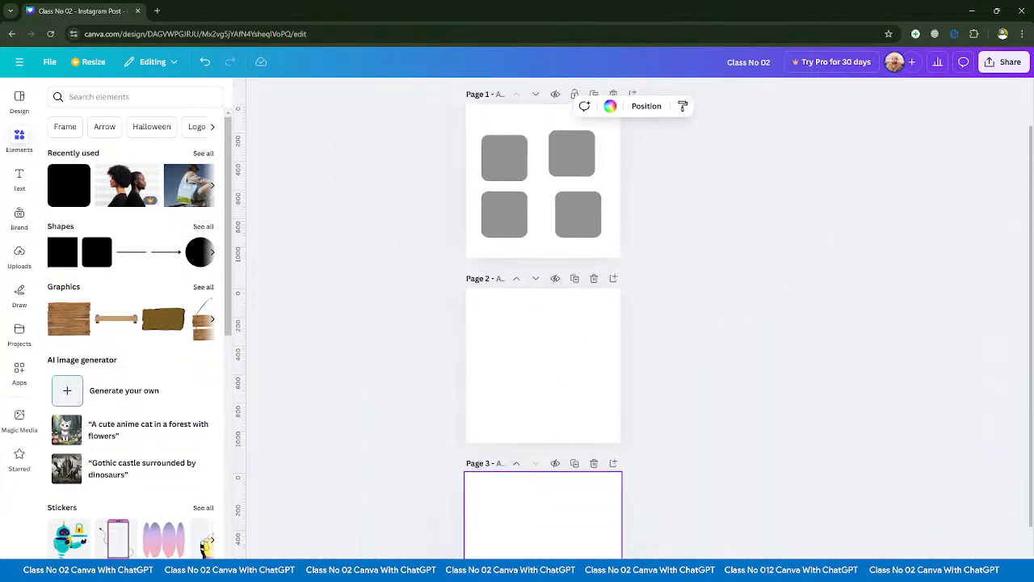
scroll(526, 395, "down", 2)
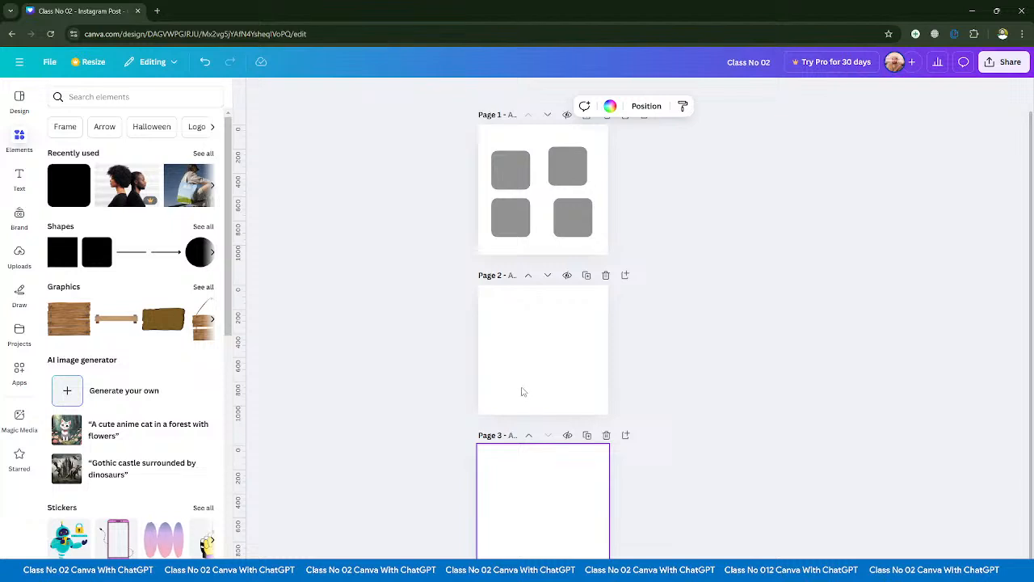
scroll(512, 376, "up", 4)
scroll(512, 377, "down", 4)
scroll(512, 376, "up", 4)
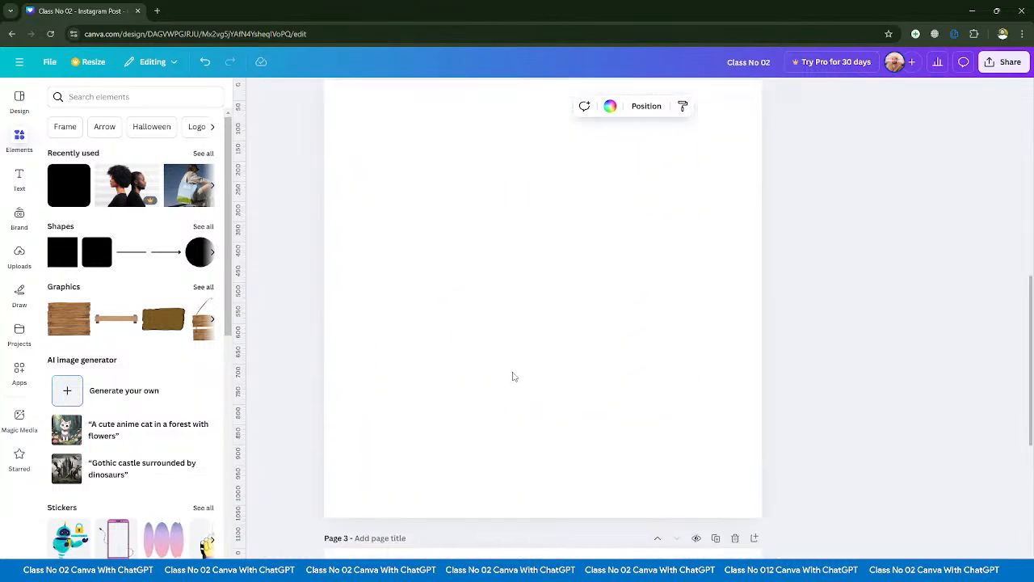
scroll(513, 376, "down", 4)
scroll(512, 377, "up", 1)
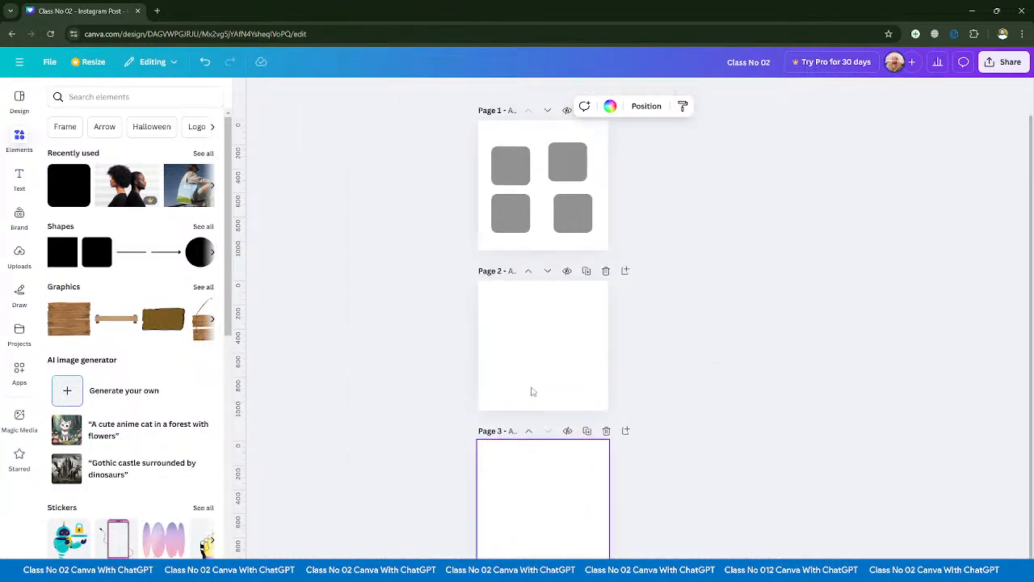
scroll(533, 392, "up", 1)
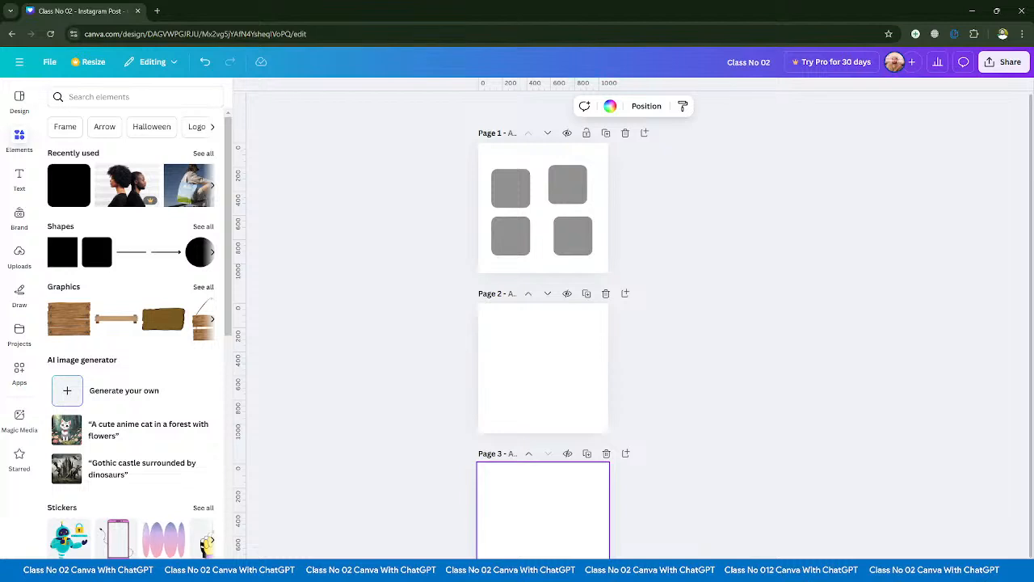
- Compare the preset zoom levels by fitting the whole page in the workspace and enlarging it to fill the width
left_click(937, 572)
left_click(933, 558)
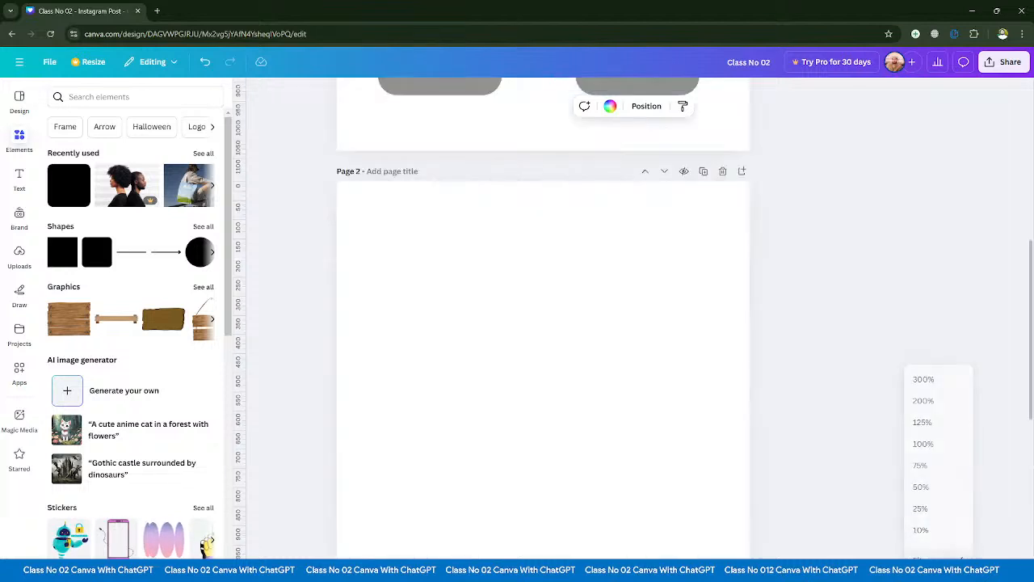
left_click(937, 572)
left_click(934, 576)
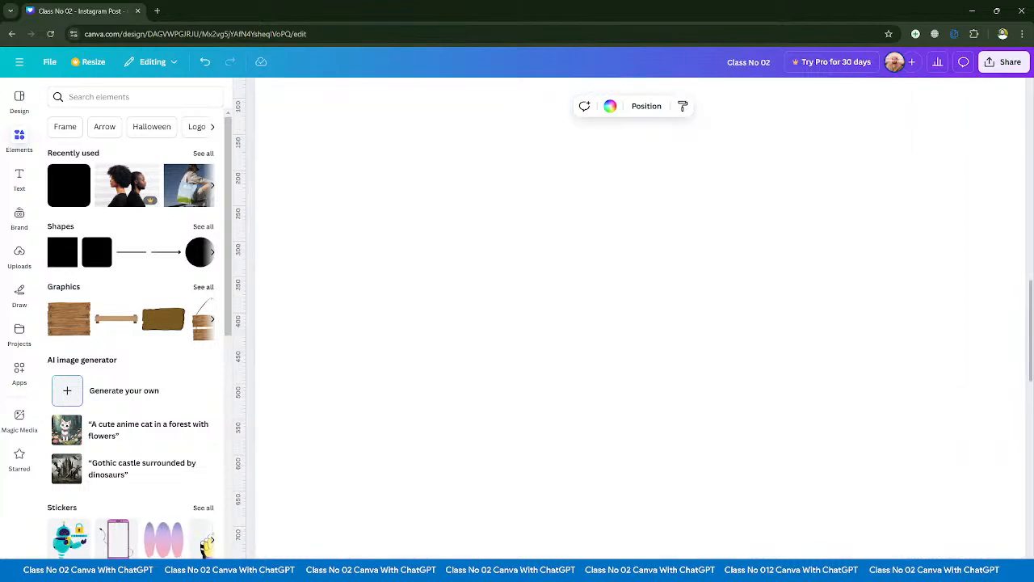
left_click(937, 572)
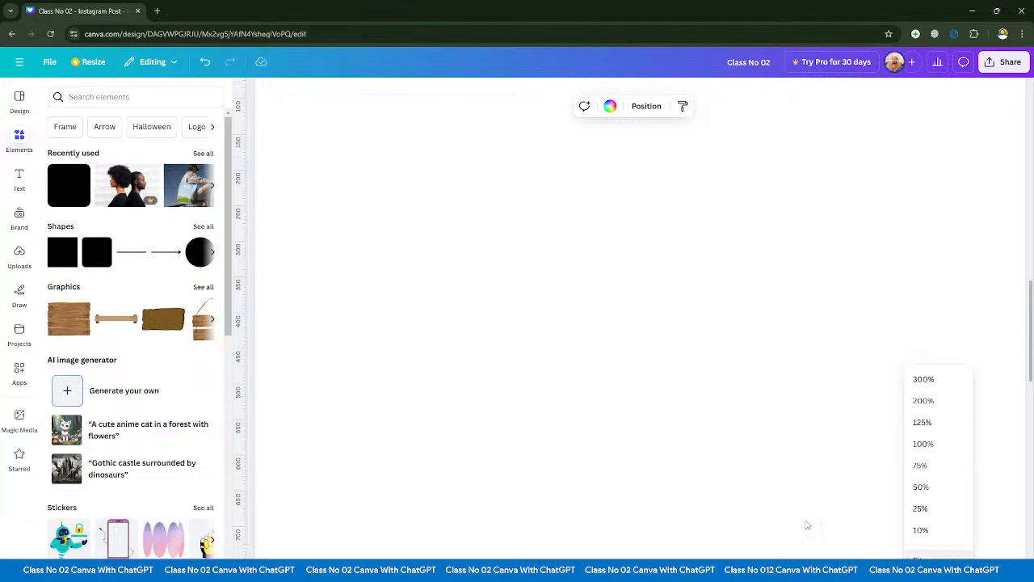
- Set page 3's background to the document's grey and page 2's background to the default solid pink
left_click(610, 106)
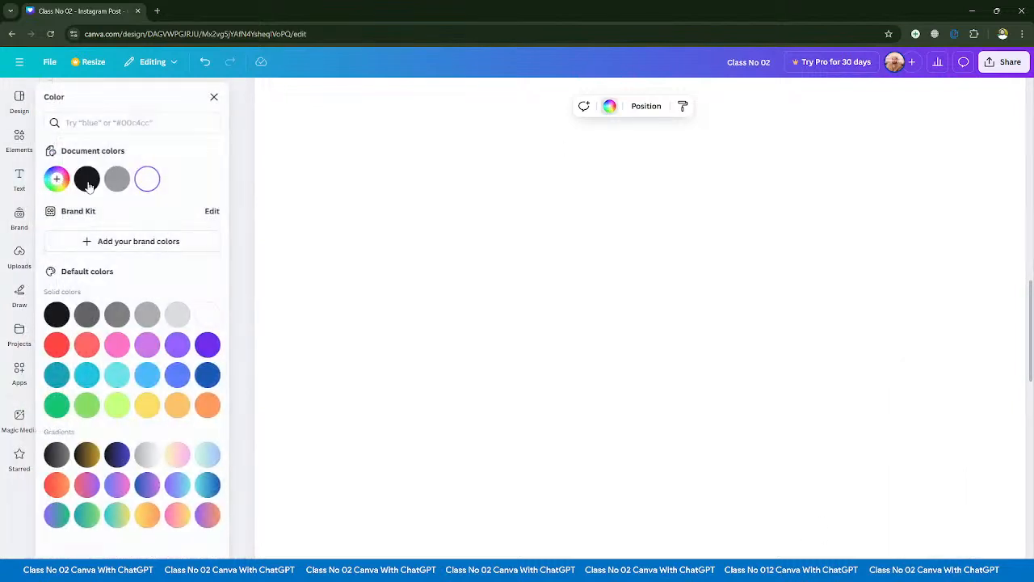
left_click(120, 180)
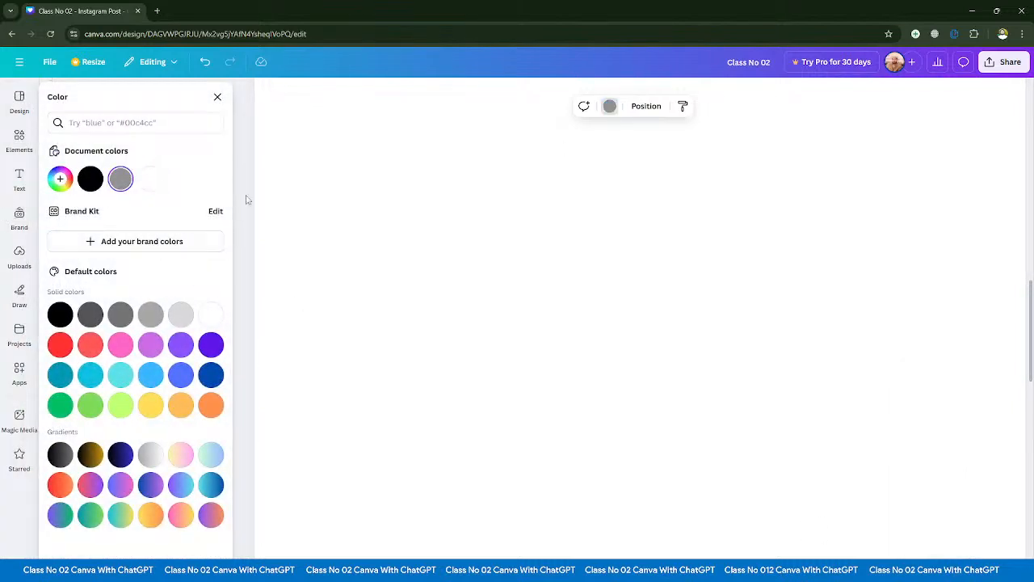
left_click(554, 196)
scroll(576, 332, "down", 4)
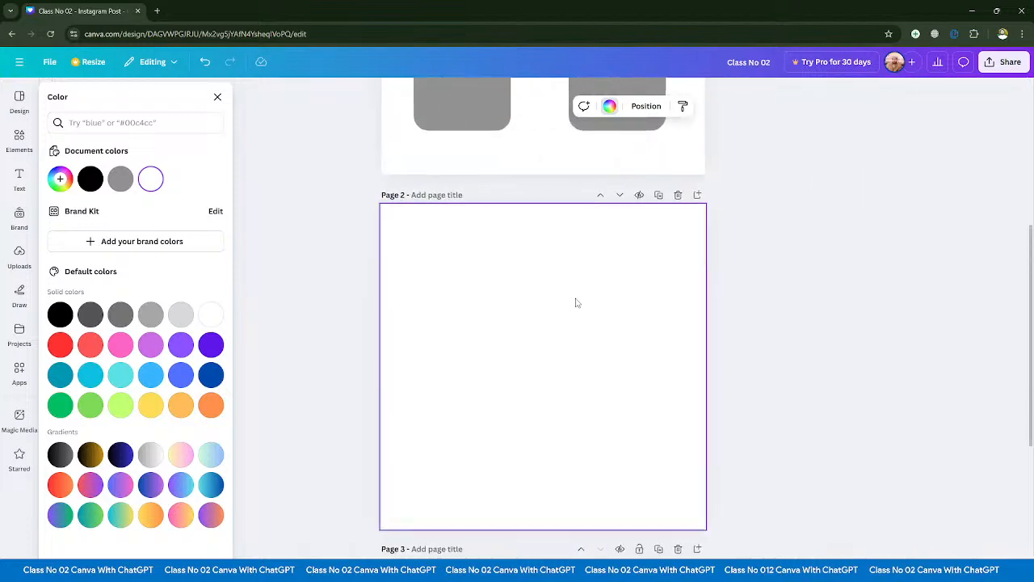
left_click(609, 108)
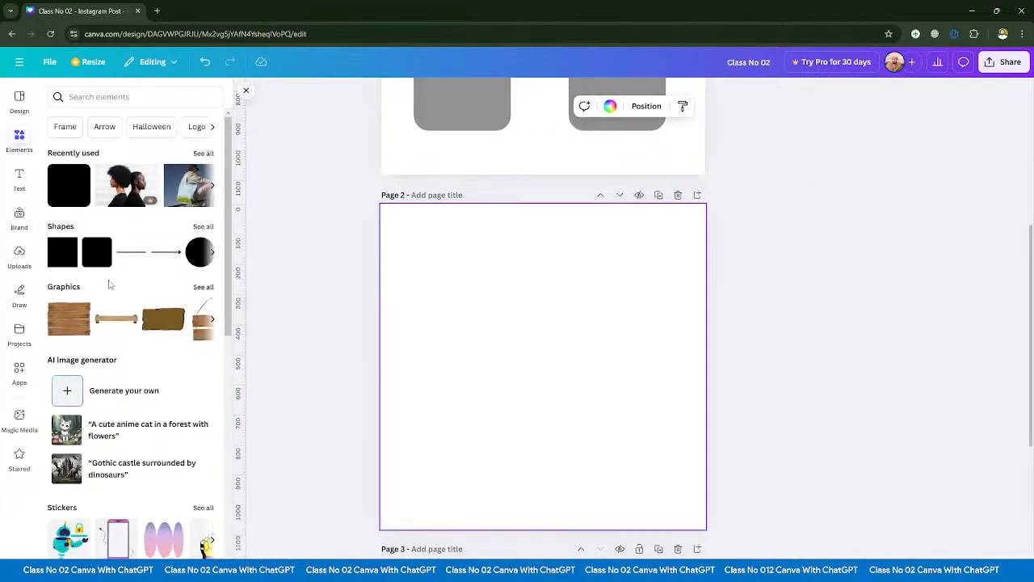
left_click(610, 106)
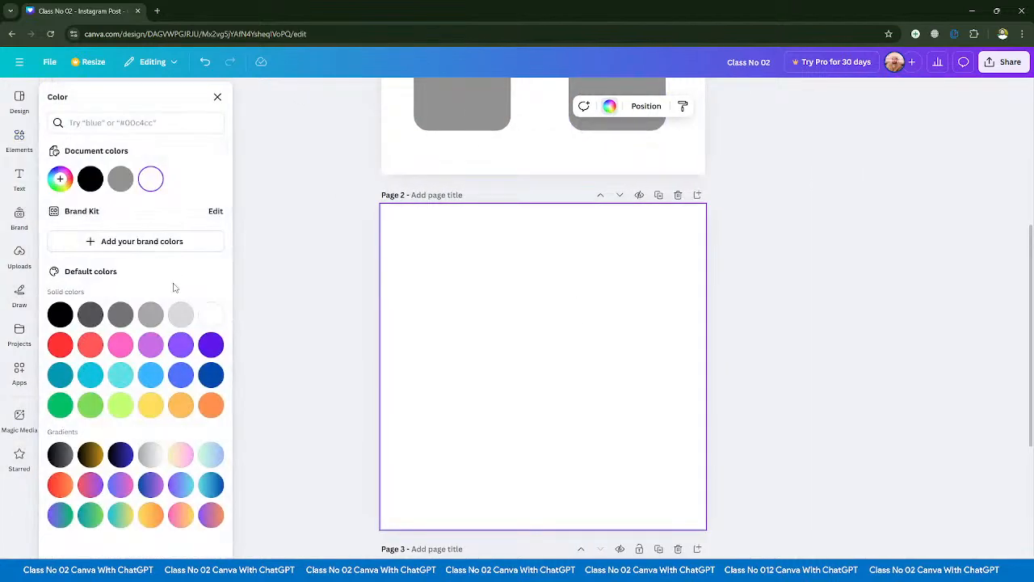
left_click(120, 349)
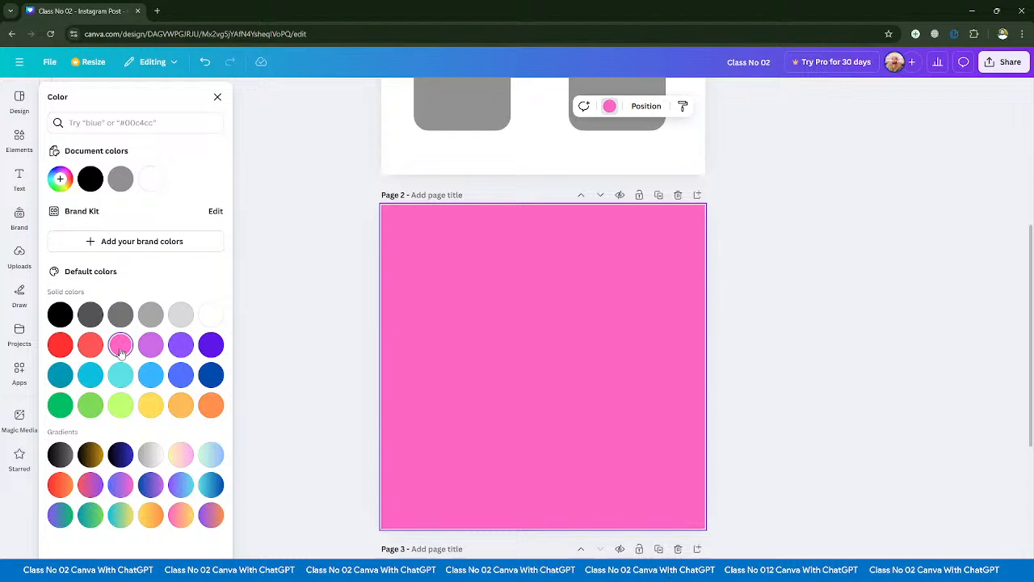
left_click(290, 327)
- Examine pink page 2 at several zoom levels, including the preset that fills the workspace width
scroll(641, 461, "up", 2)
scroll(639, 476, "up", 3)
scroll(623, 511, "down", 3)
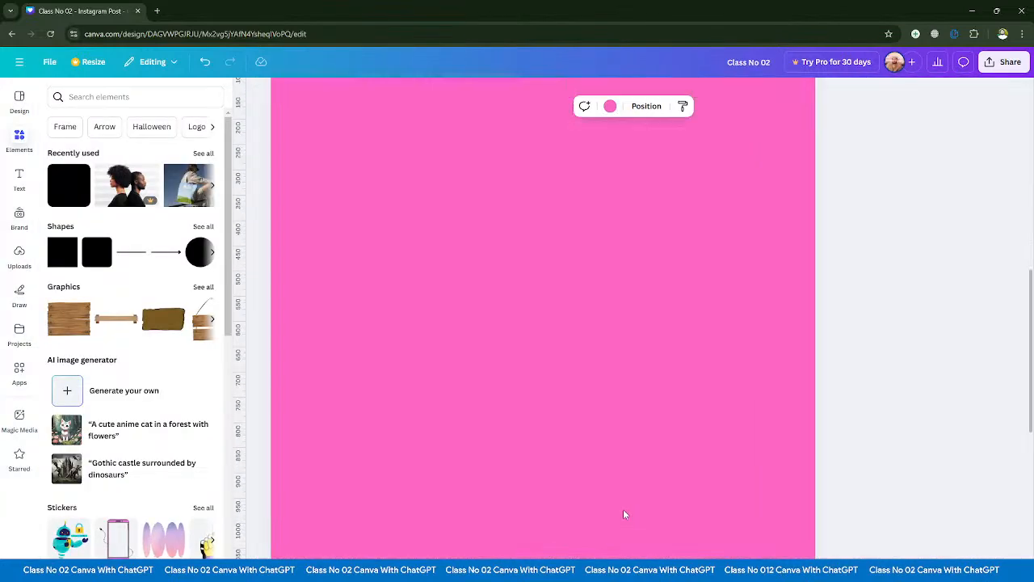
scroll(623, 511, "up", 3)
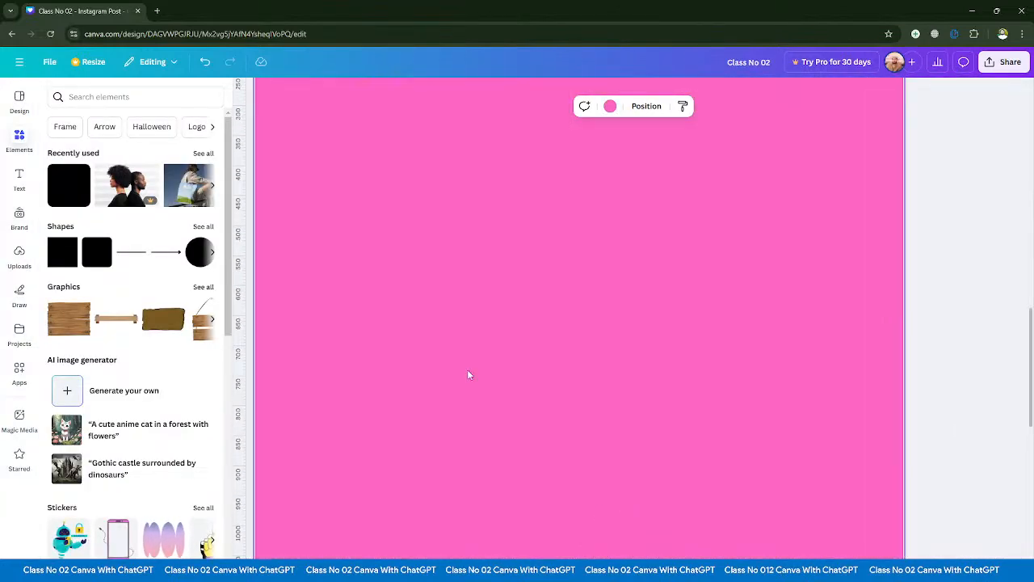
scroll(578, 318, "down", 3)
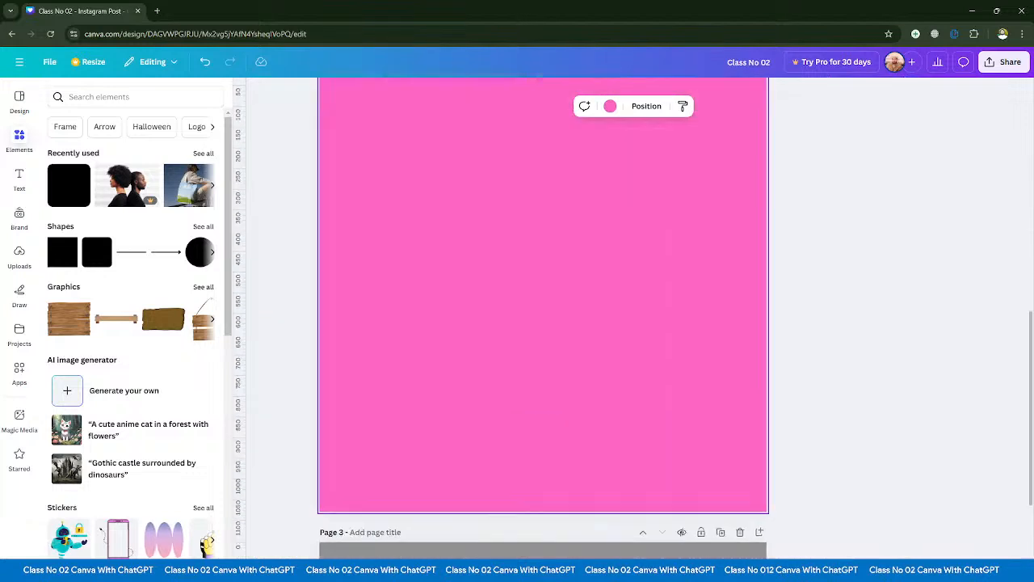
scroll(579, 317, "up", 4)
scroll(578, 318, "down", 3)
left_click(939, 576)
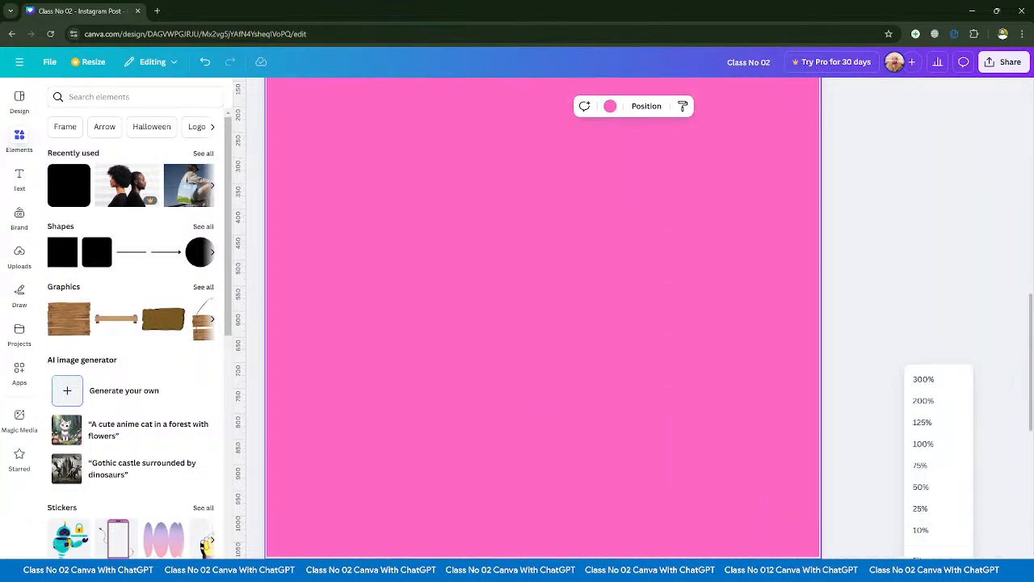
left_click(923, 581)
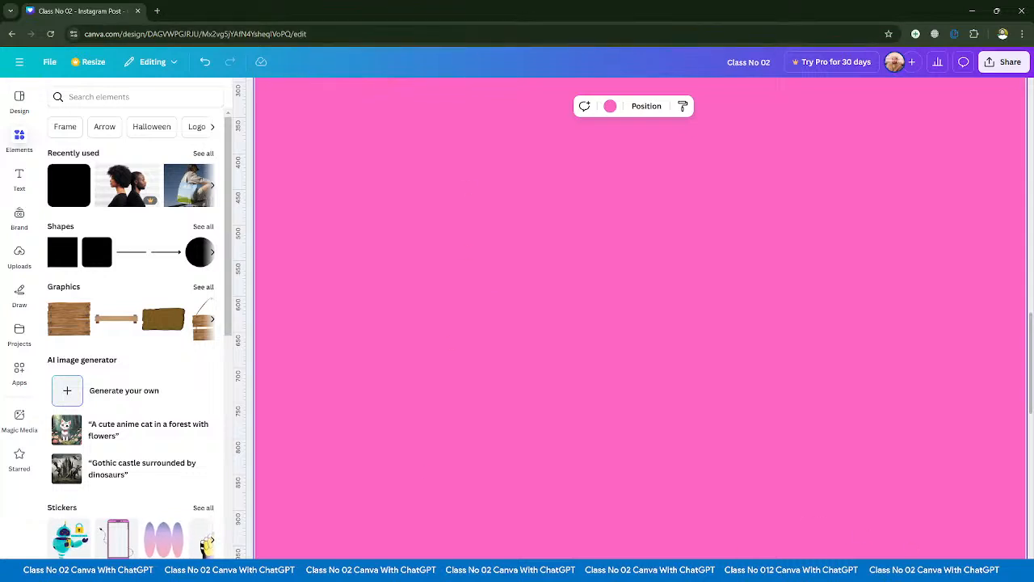
- Fit page 2 in the workspace and switch the page display to thumbnail view
left_click(936, 571)
left_click(929, 560)
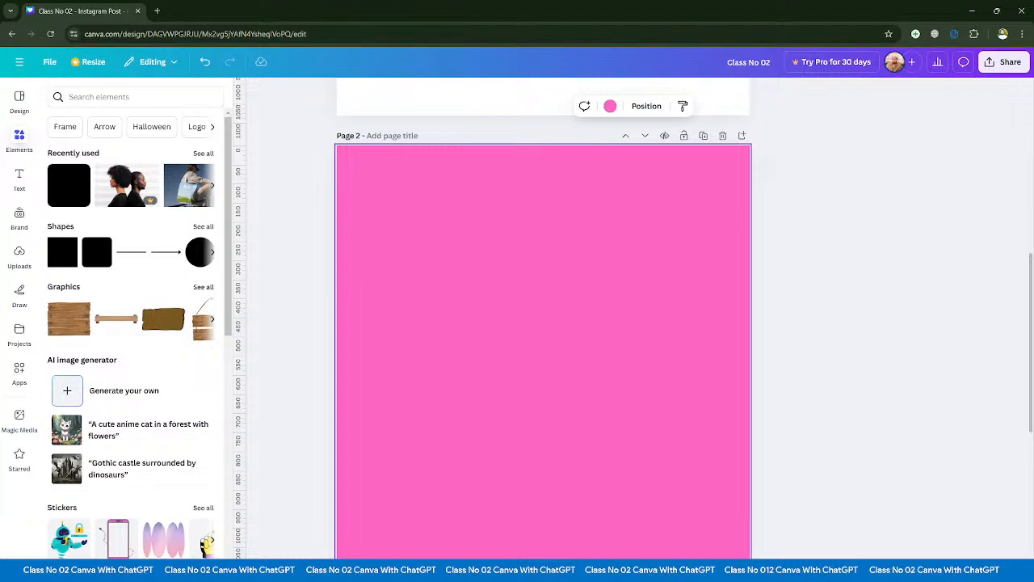
key("ctrl+alt+2")
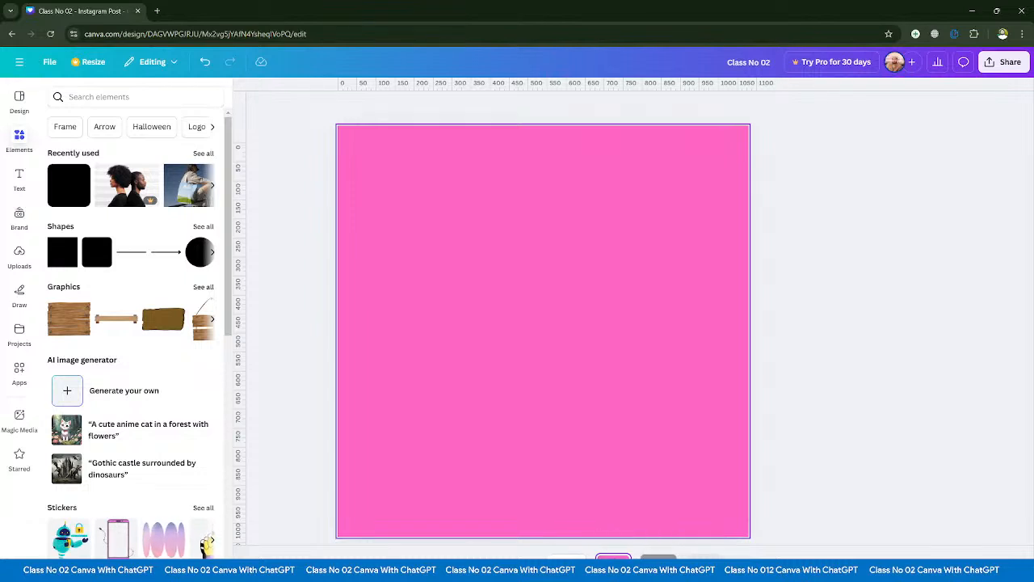
- Compare the page displays by switching to scroll view, the grid of all pages, and back to scroll view
key("ctrl+alt+1")
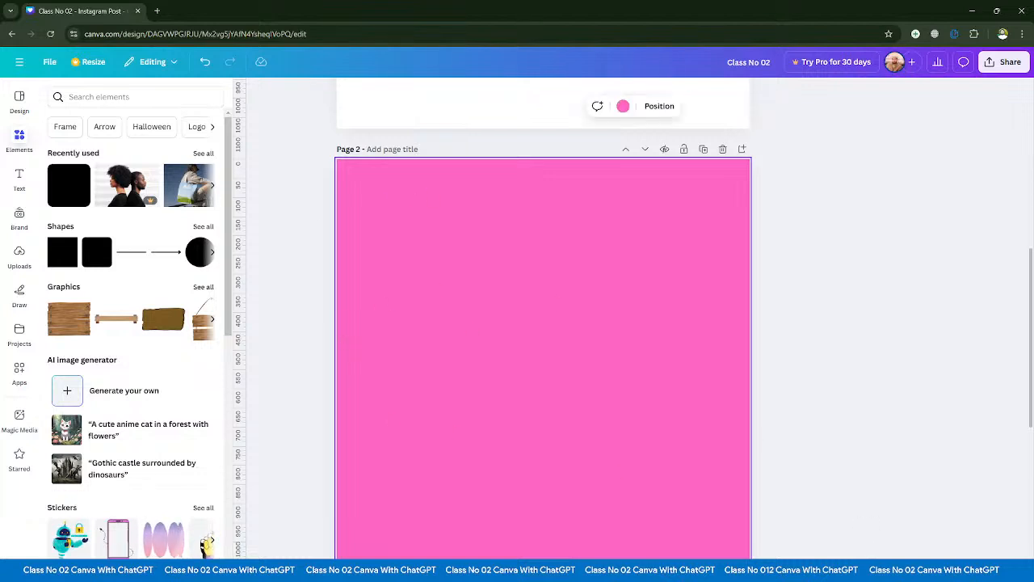
key("ctrl+alt+3")
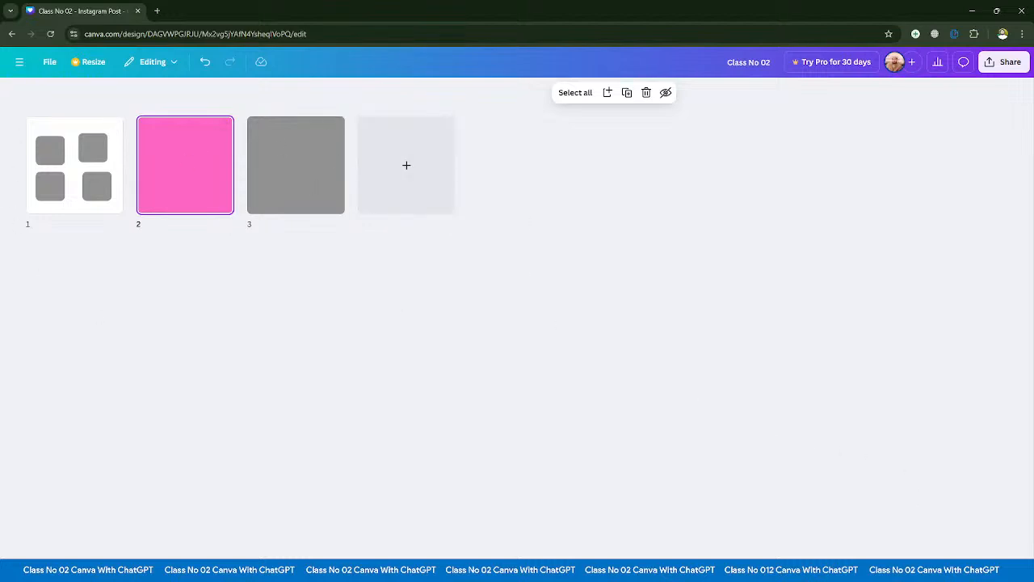
key("ctrl+alt+3")
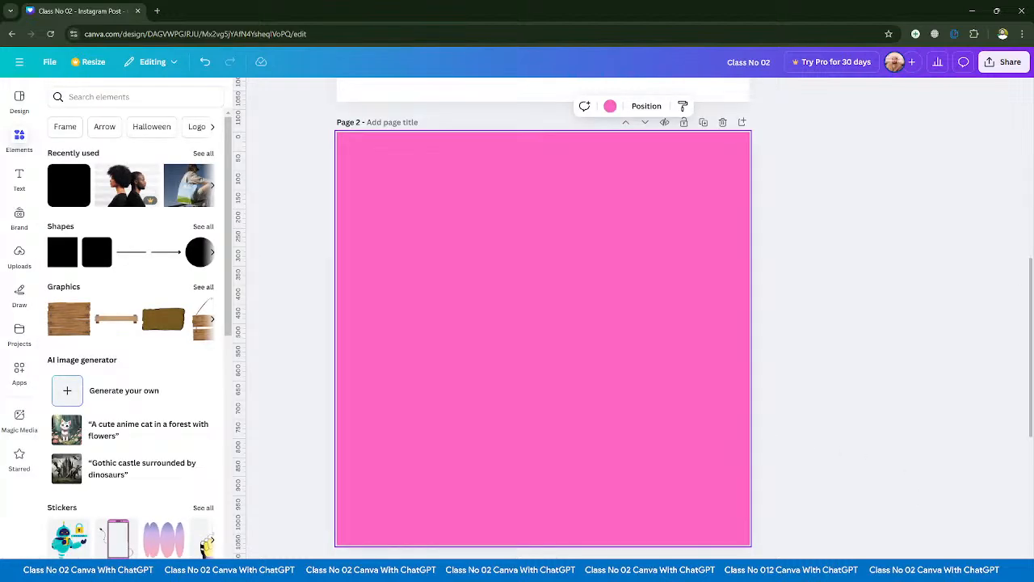
- Present the design in full screen from page 2, go forward and back through its pages, and leave the presentation
key("ctrl+alt+p")
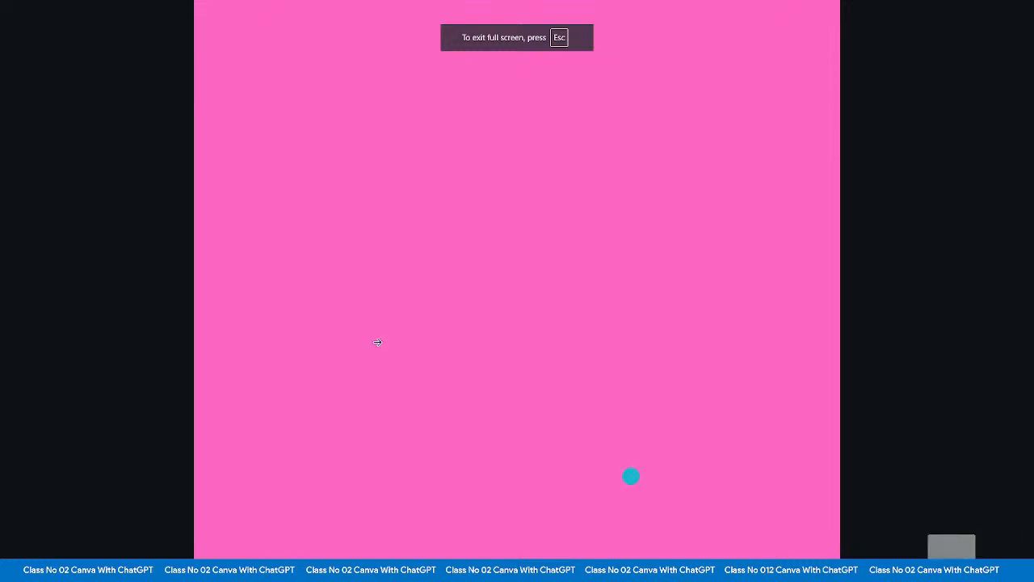
left_click(476, 268)
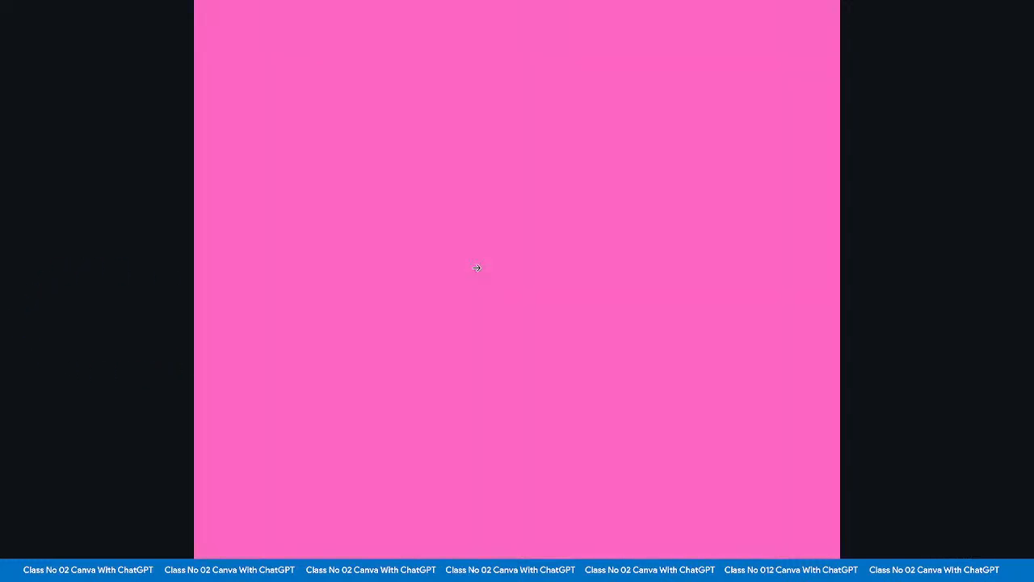
left_click(476, 267)
key("Right")
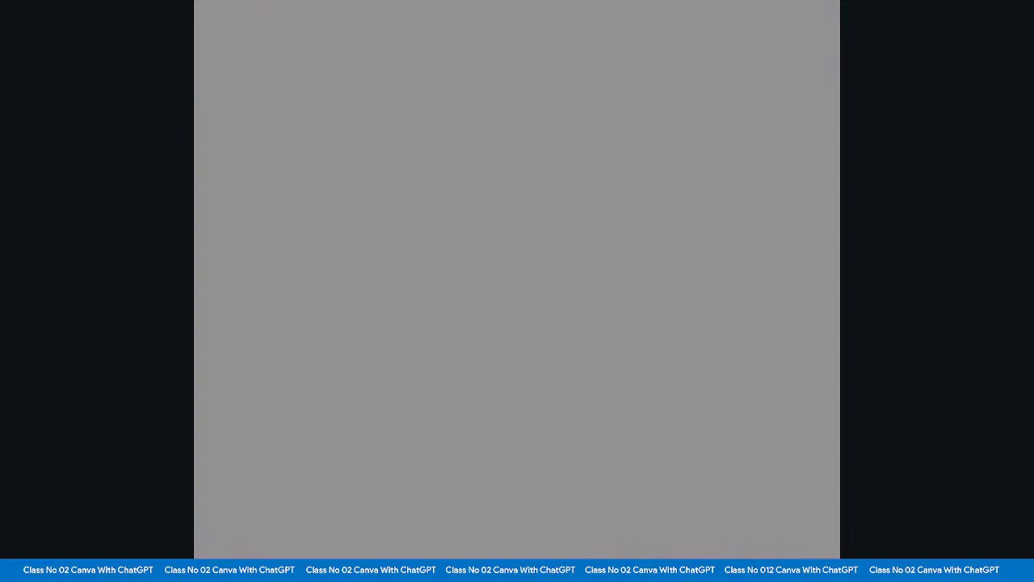
key("Right")
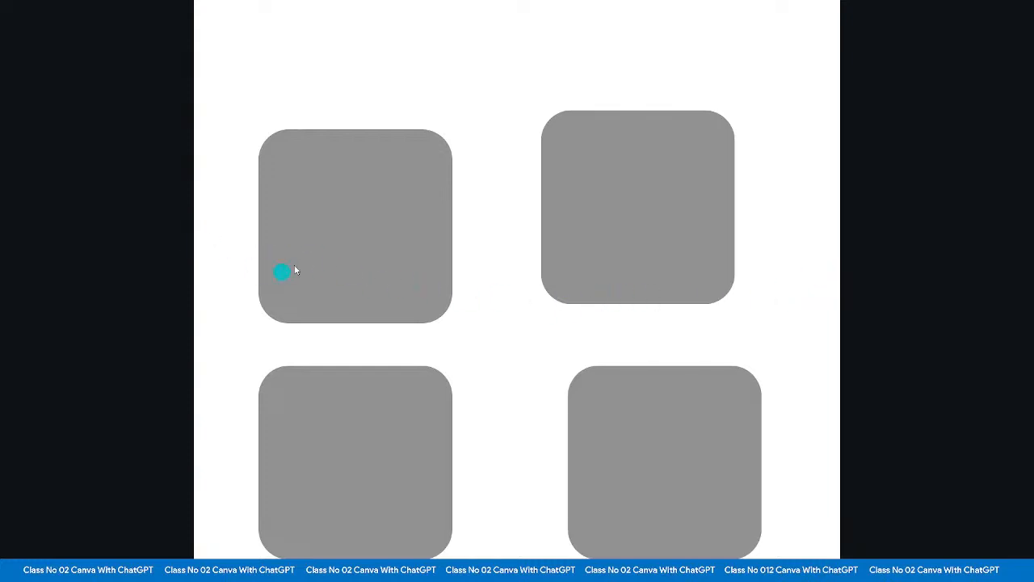
left_click(921, 341)
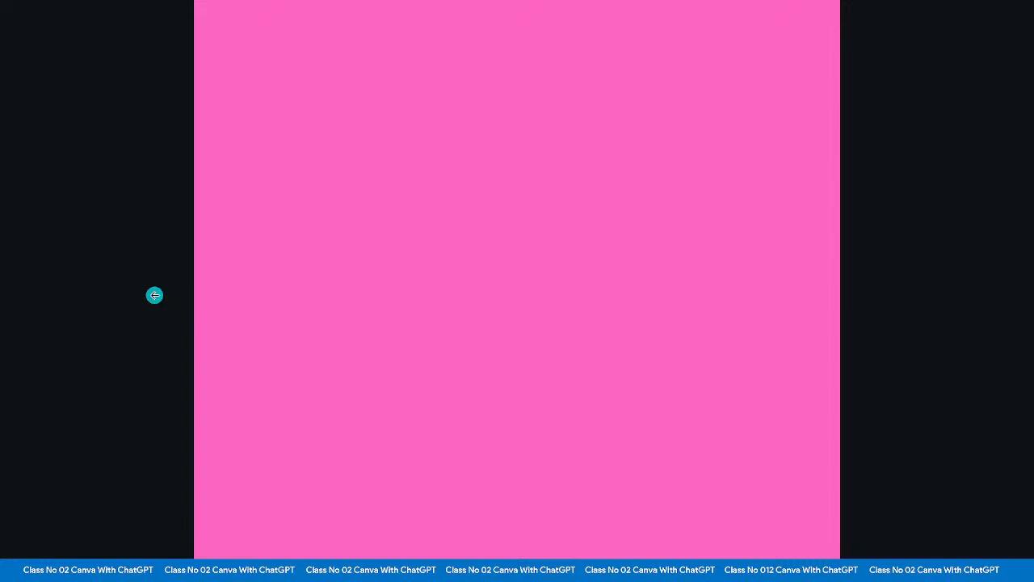
left_click(172, 298)
left_click(168, 298)
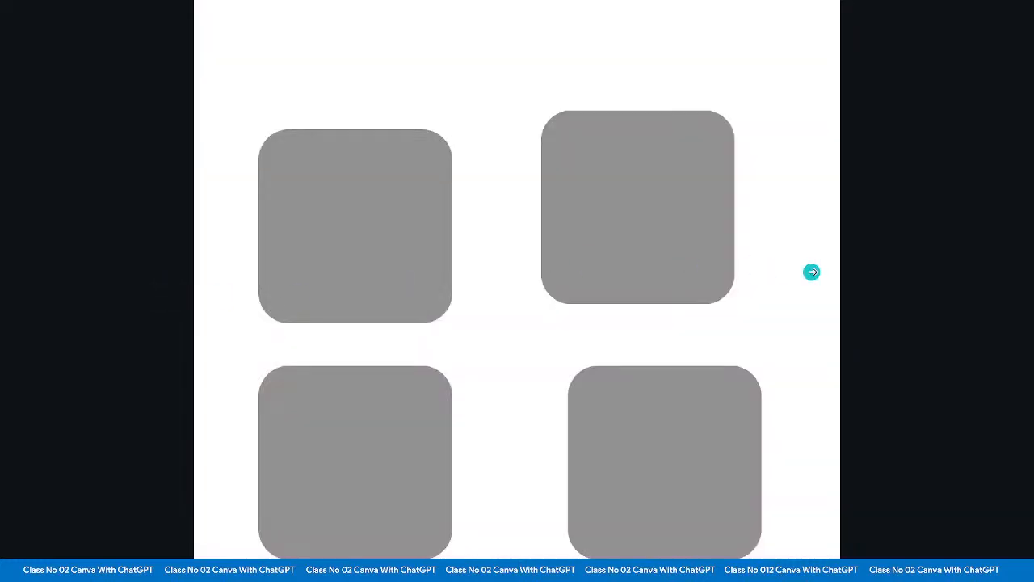
left_click(811, 272)
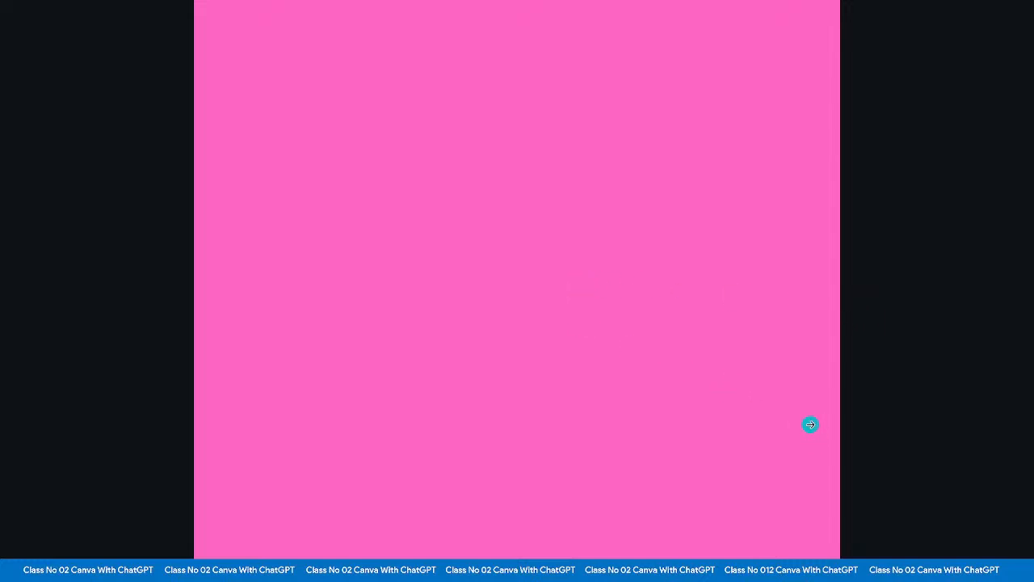
key("Escape")
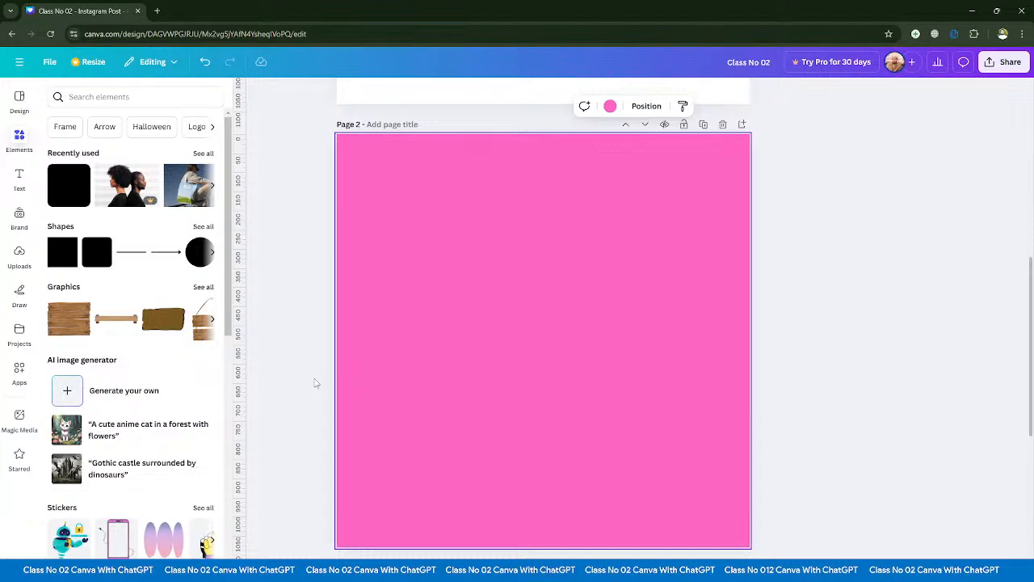
- Add a default subheading and a default heading to page 2
left_click(19, 179)
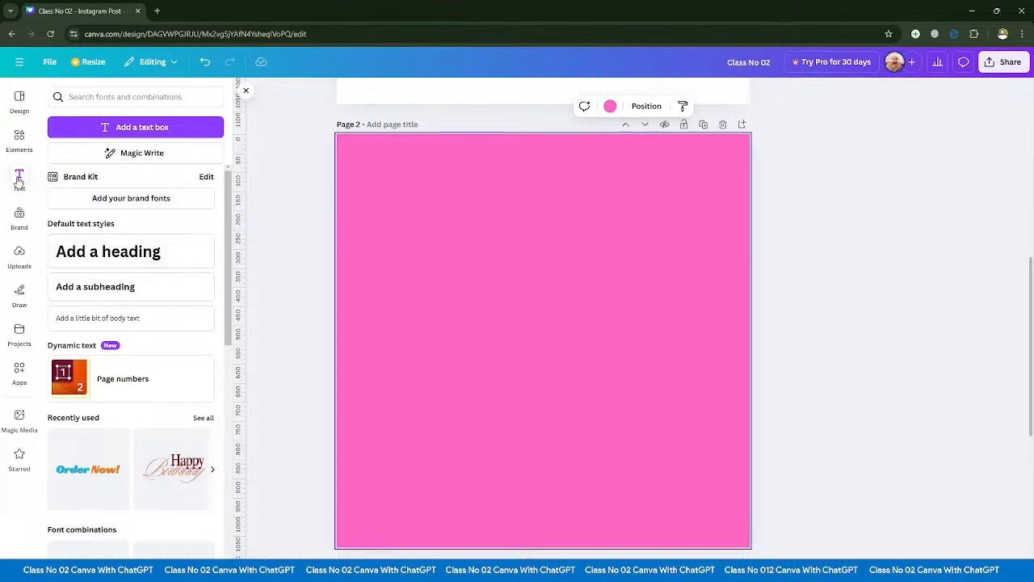
left_click(99, 291)
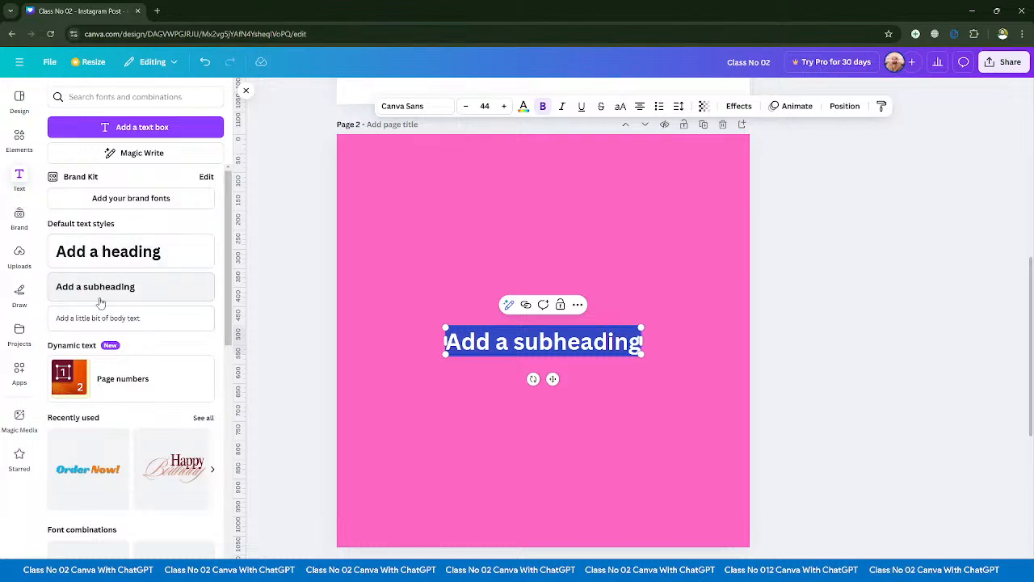
left_click(109, 252)
key("End")
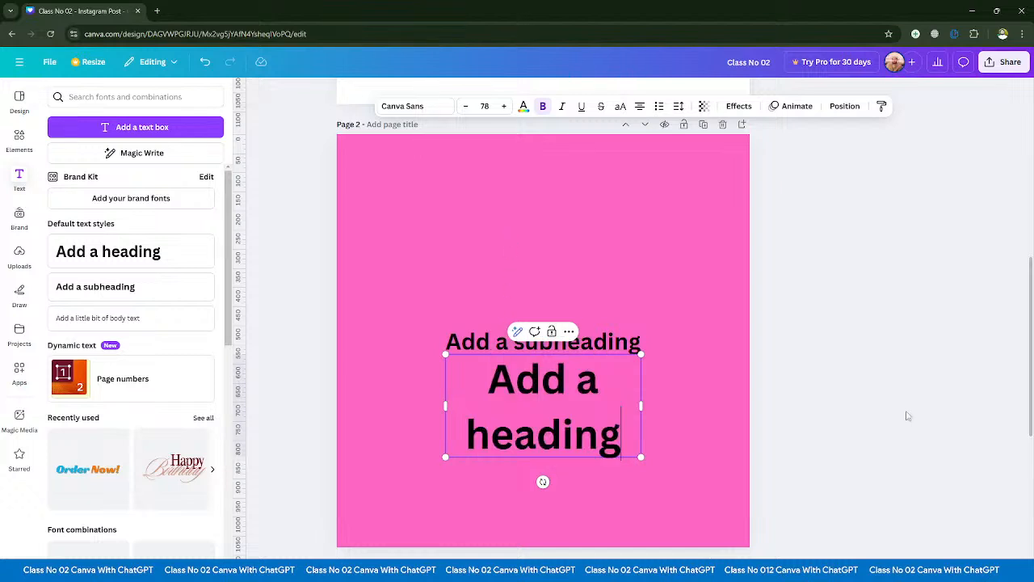
- Move the heading to the upper part of page 2 and replace its text with "Assigment No 01"
left_click_drag(558, 428, 563, 232)
left_click(563, 232)
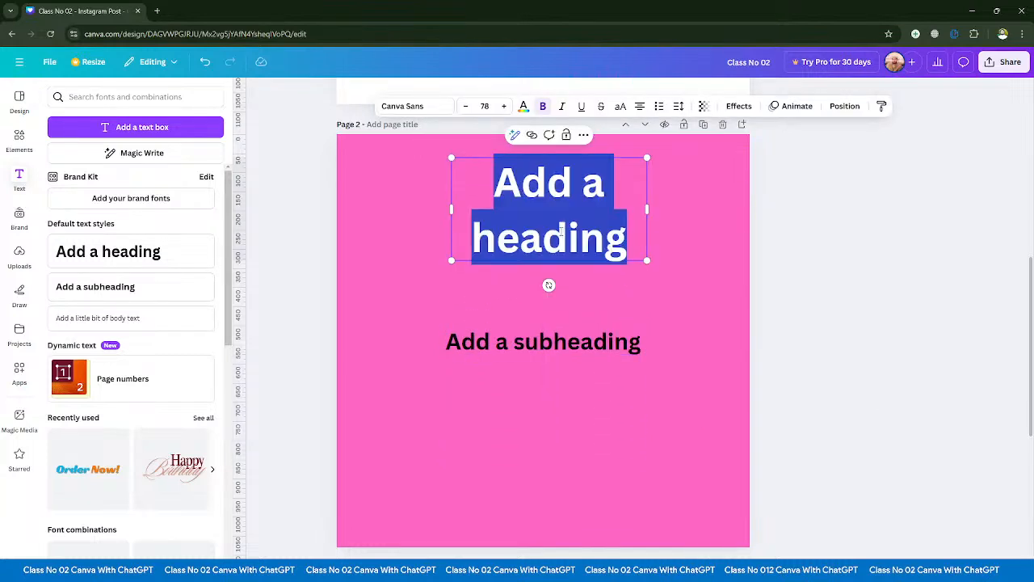
type("Assoi")
key("BackSpace")
key("BackSpace")
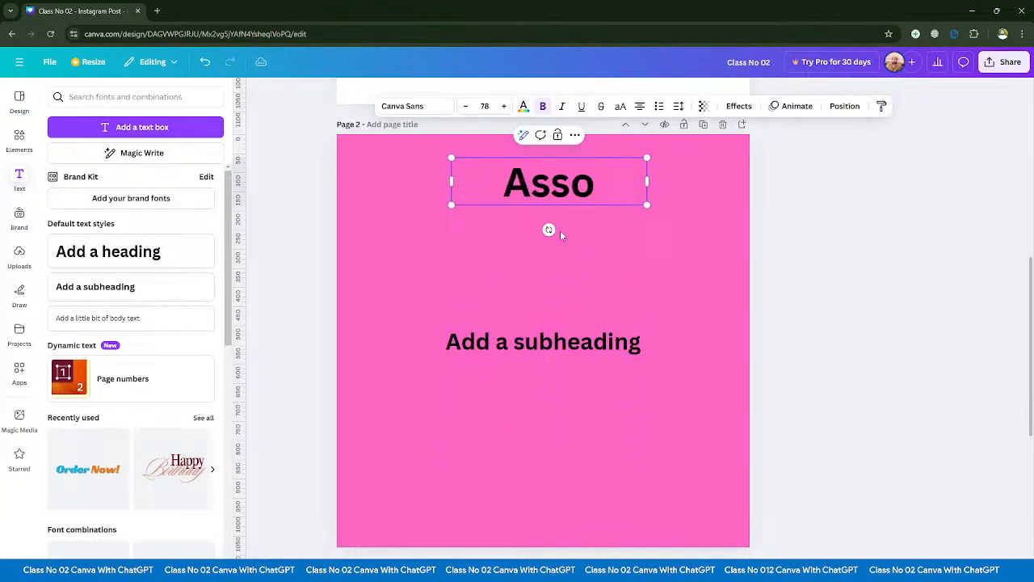
type("igmen")
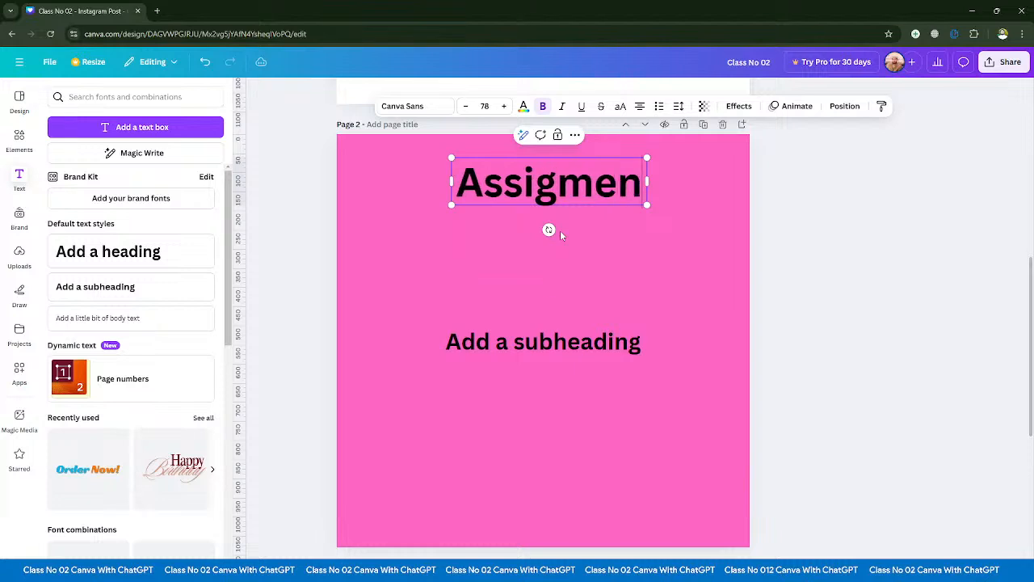
type("t No 01")
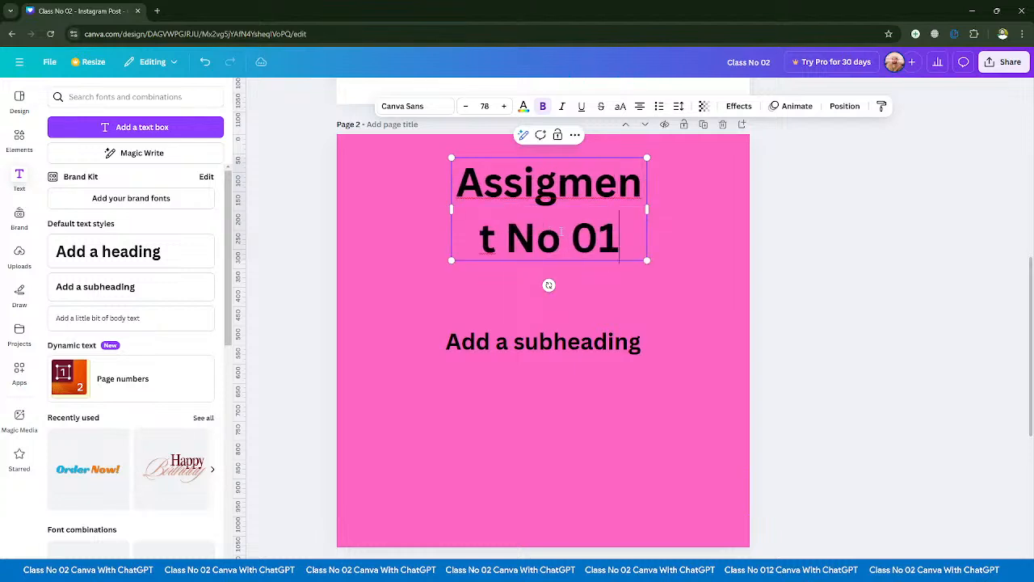
- Widen the heading's text box to fit on one line, centre it near the page's upper edge and scale it down slightly
left_click_drag(651, 212, 801, 207)
left_click(705, 230)
left_click_drag(505, 182, 419, 175)
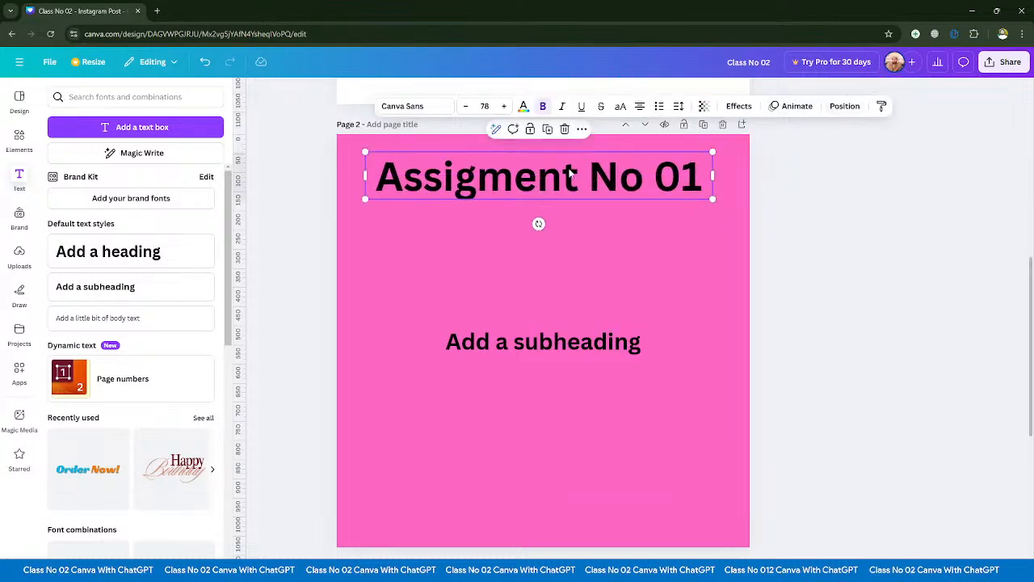
left_click_drag(567, 174, 570, 195)
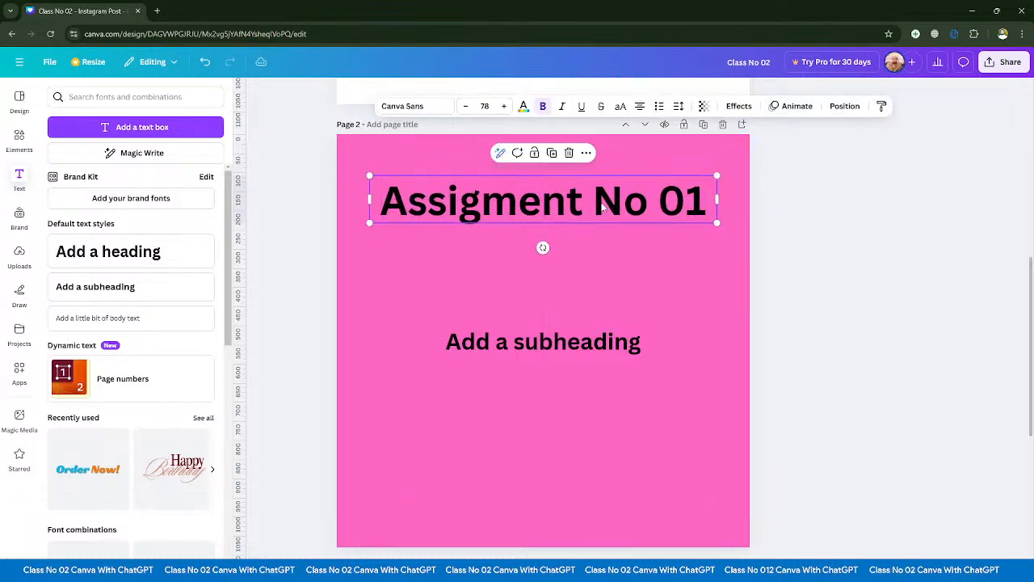
mouse_move(717, 223)
left_mouse_down()
mouse_move(734, 244)
mouse_move(685, 250)
mouse_move(709, 235)
left_mouse_up()
left_click_drag(368, 221, 381, 220)
- Move the subheading directly beneath the "Assigment No 01" heading and leave its placeholder text selected for nothing further
left_click_drag(475, 342, 451, 223)
double_click(478, 240)
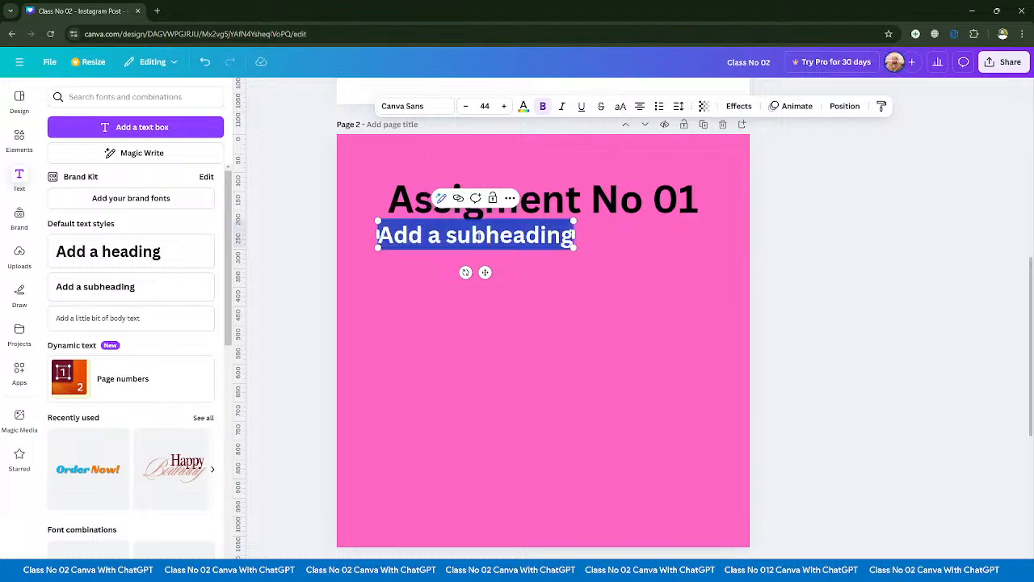
left_click(804, 289)
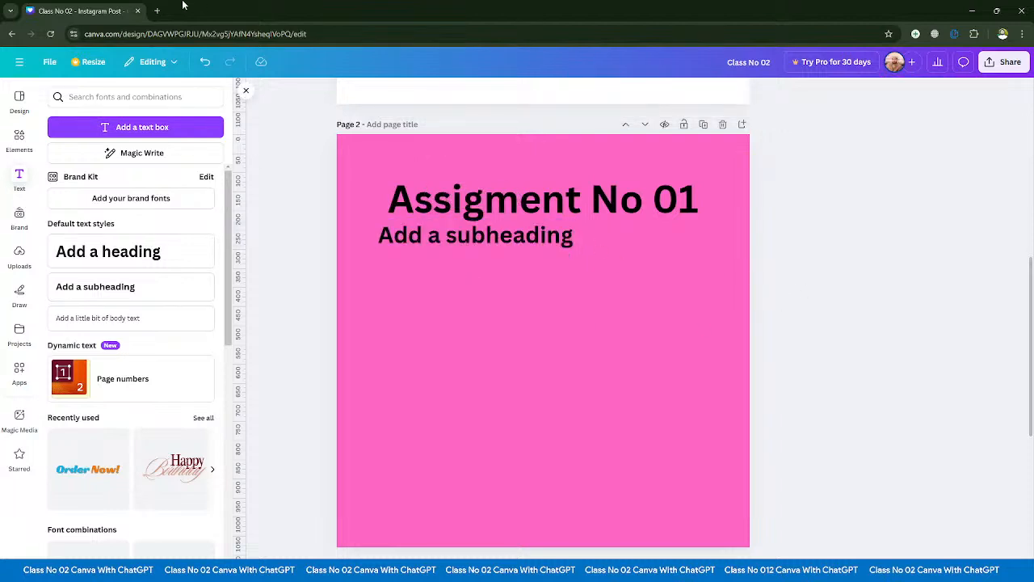
- Open Canva's home page in a new browser tab and dismiss the team trial offer
left_click(157, 11)
left_click(261, 276)
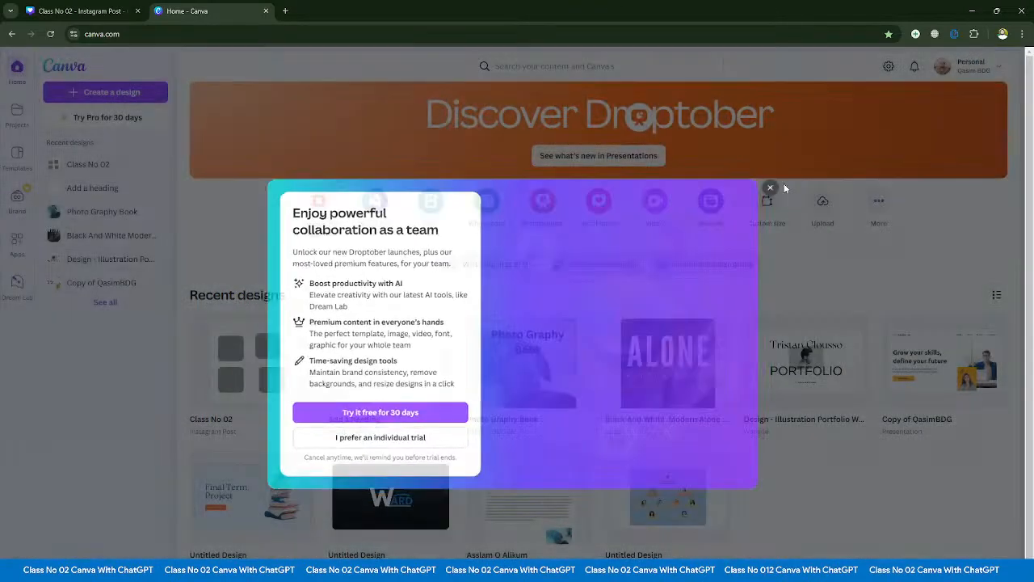
left_click(783, 184)
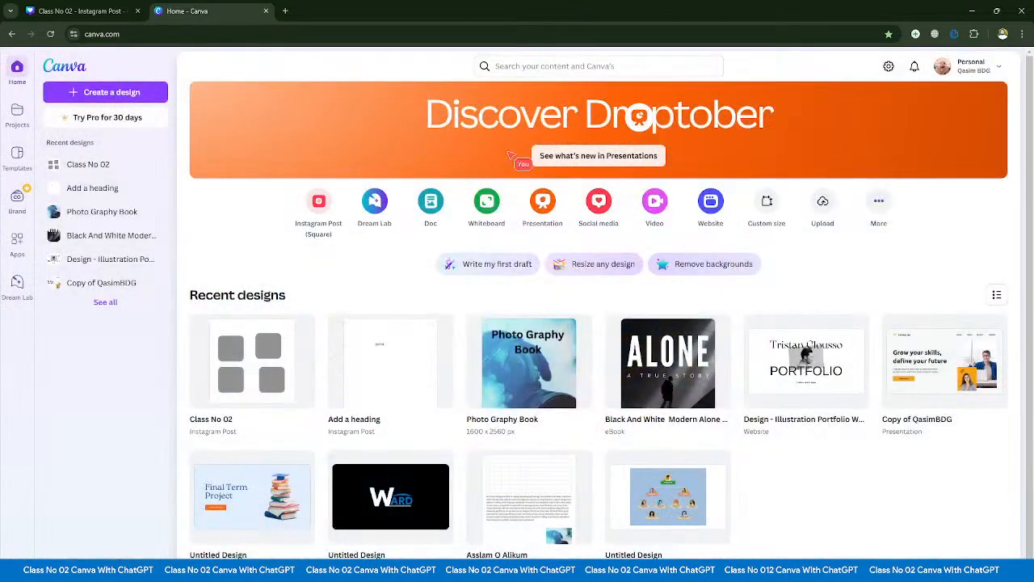
- Look over the suggested types for a new design and the search suggestions limited to Canva Templates
left_click(104, 94)
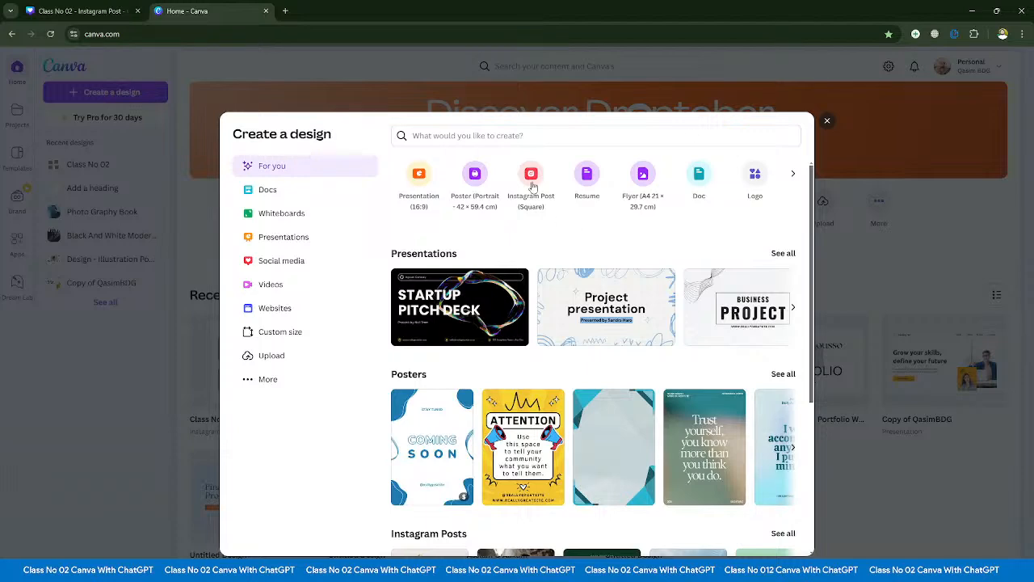
key("Escape")
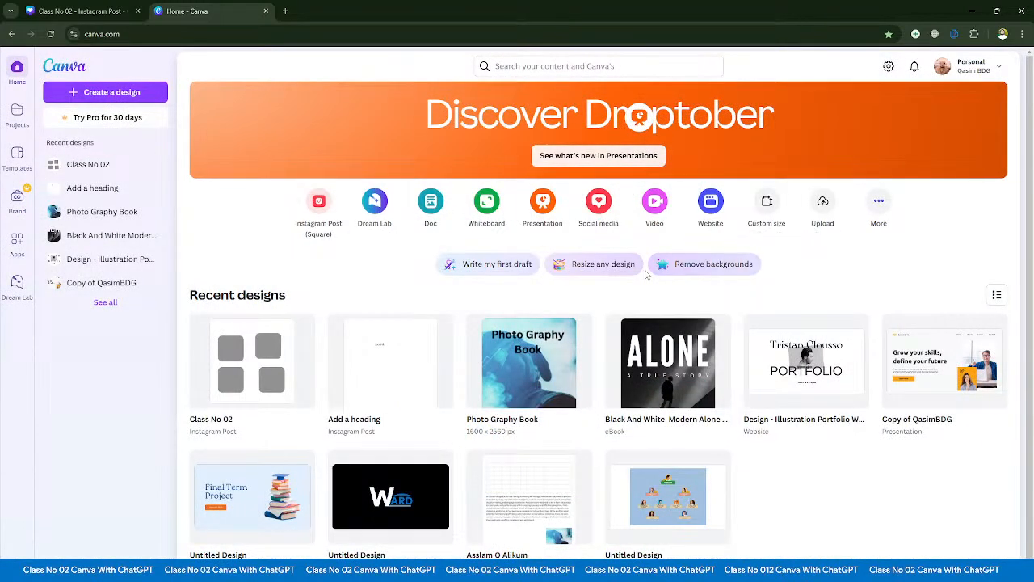
left_click(549, 66)
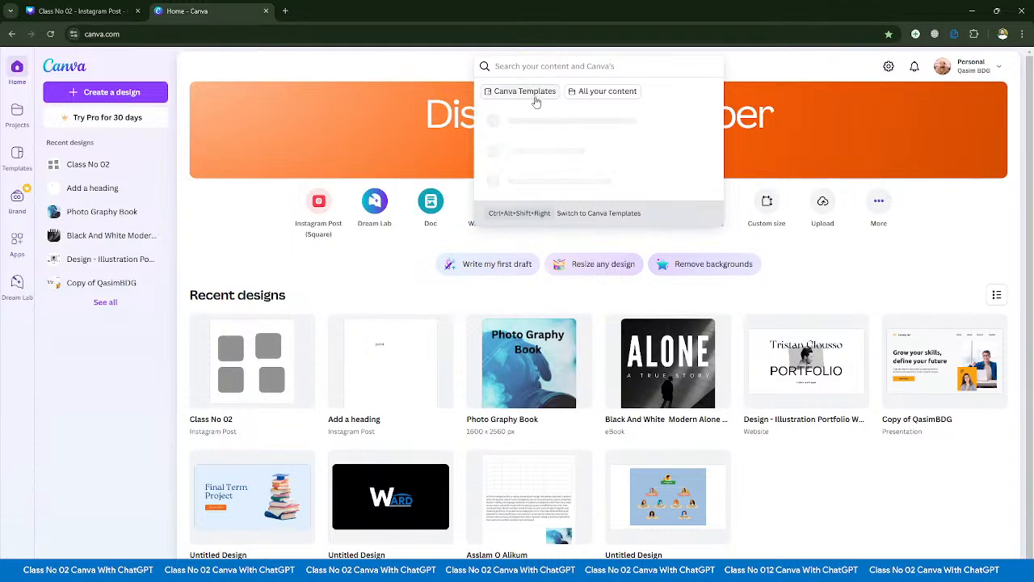
left_click(534, 98)
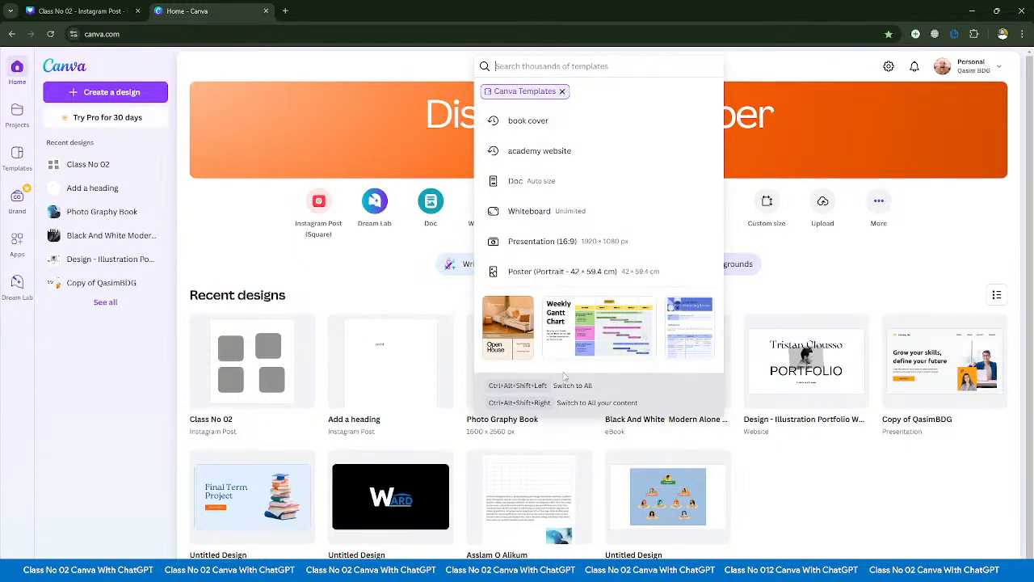
left_click(562, 91)
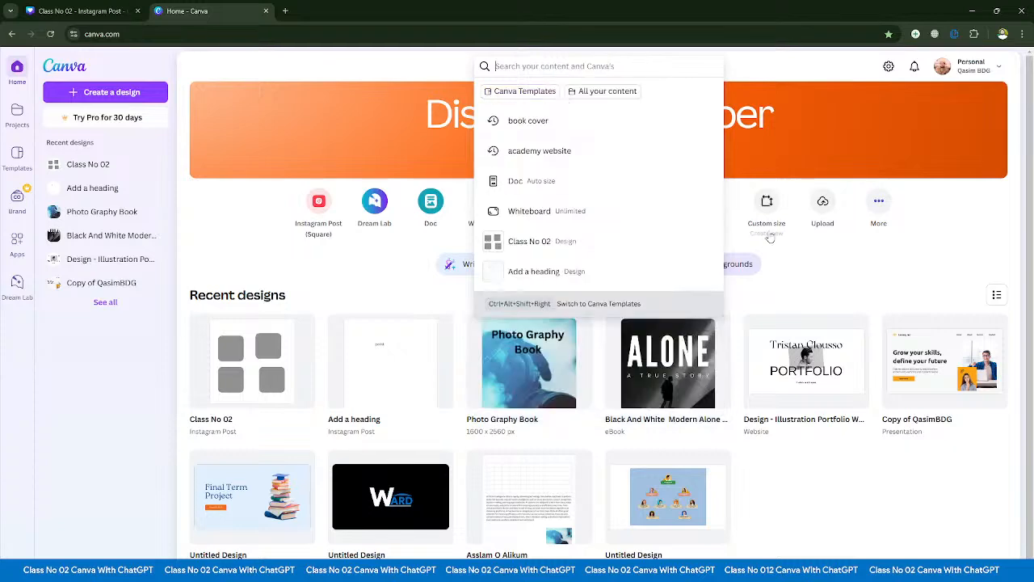
- Browse the full range of design types, from popular and office formats to marketing and event planning, and close the overview
left_click(879, 202)
left_click(878, 203)
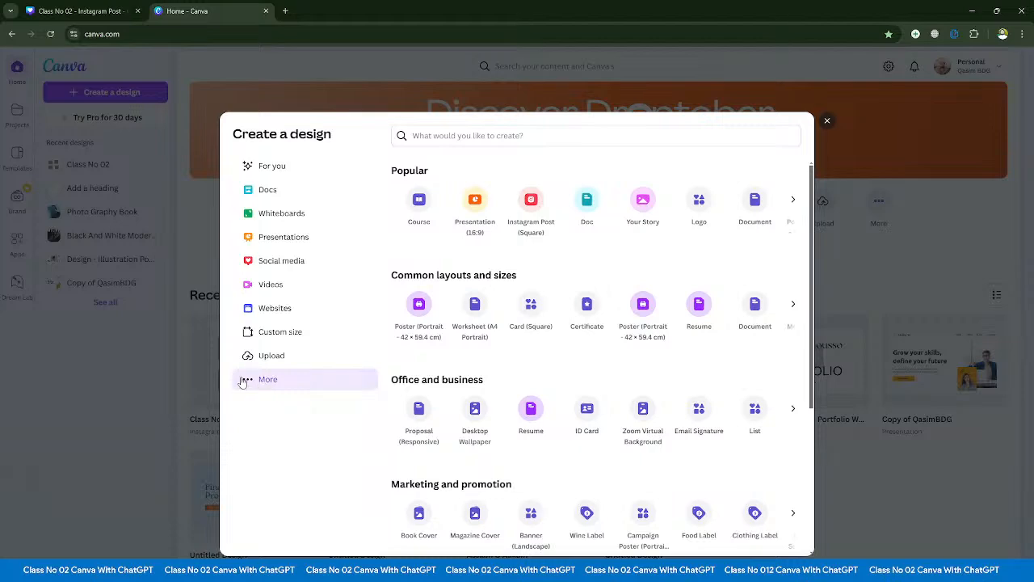
scroll(423, 234, "down", 3)
scroll(429, 332, "up", 3)
scroll(558, 363, "down", 3)
scroll(545, 351, "up", 1)
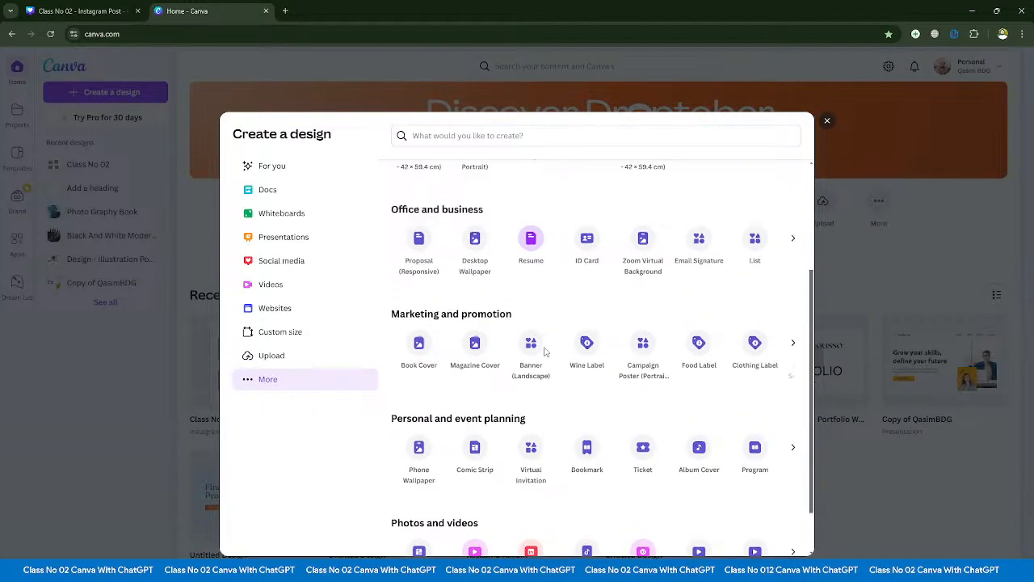
scroll(557, 331, "up", 2)
left_click(826, 123)
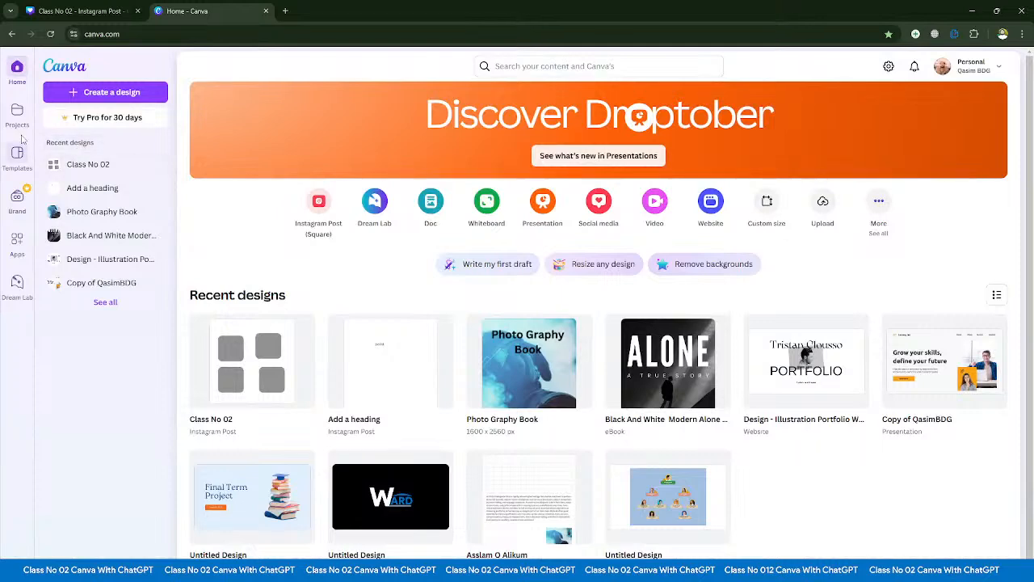
- Go to the template library and expand its Business and Social Media categories to view their subcategories
left_click(17, 155)
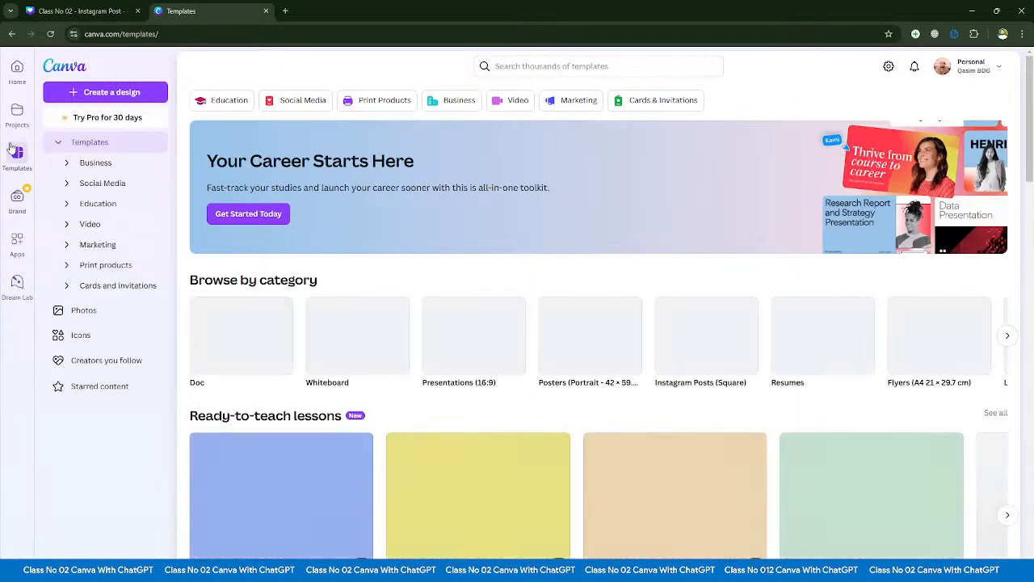
left_click(66, 162)
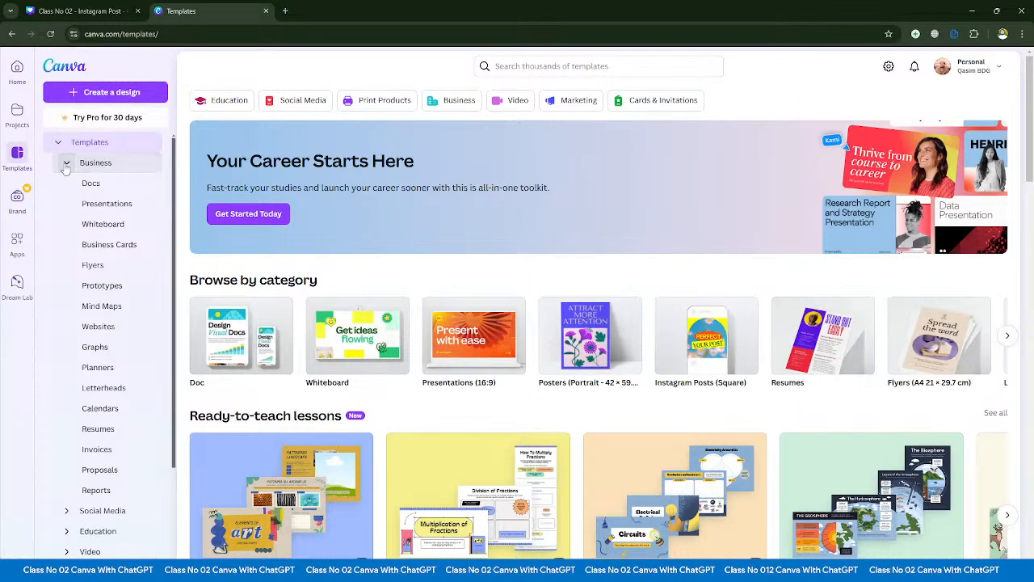
scroll(67, 243, "down", 4)
left_click(66, 355)
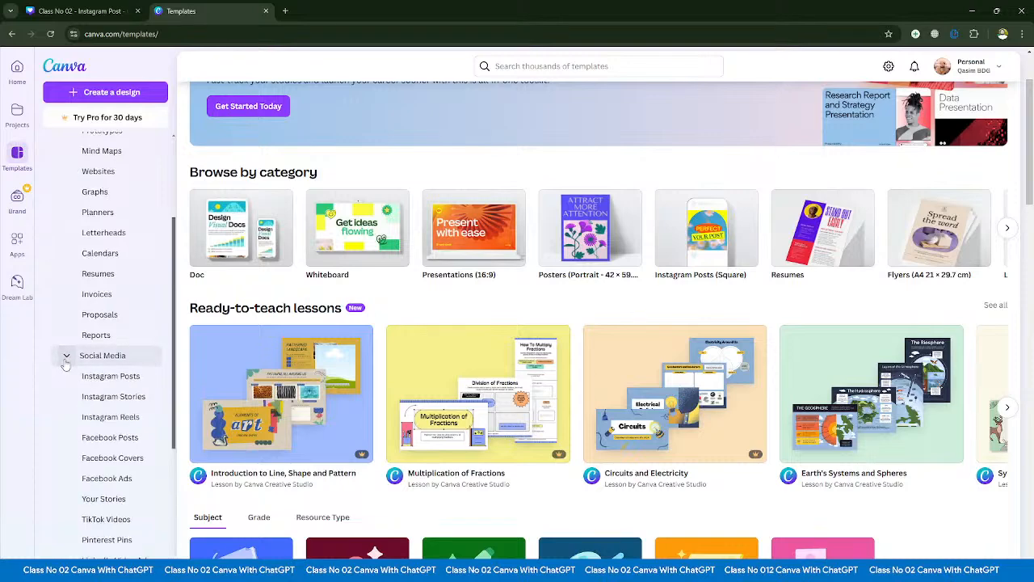
- Expand the Education template category and its Subject, Grade and Resource Type groups to view their entries
scroll(67, 372, "down", 3)
left_click(67, 377)
scroll(69, 355, "down", 1)
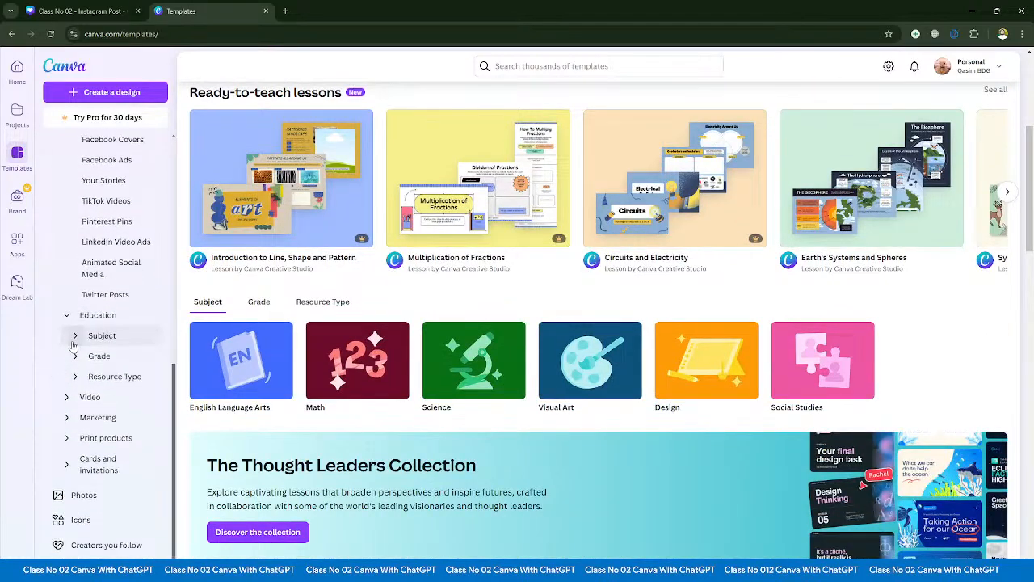
left_click(74, 335)
scroll(74, 367, "down", 2)
left_click(75, 356)
scroll(75, 368, "down", 3)
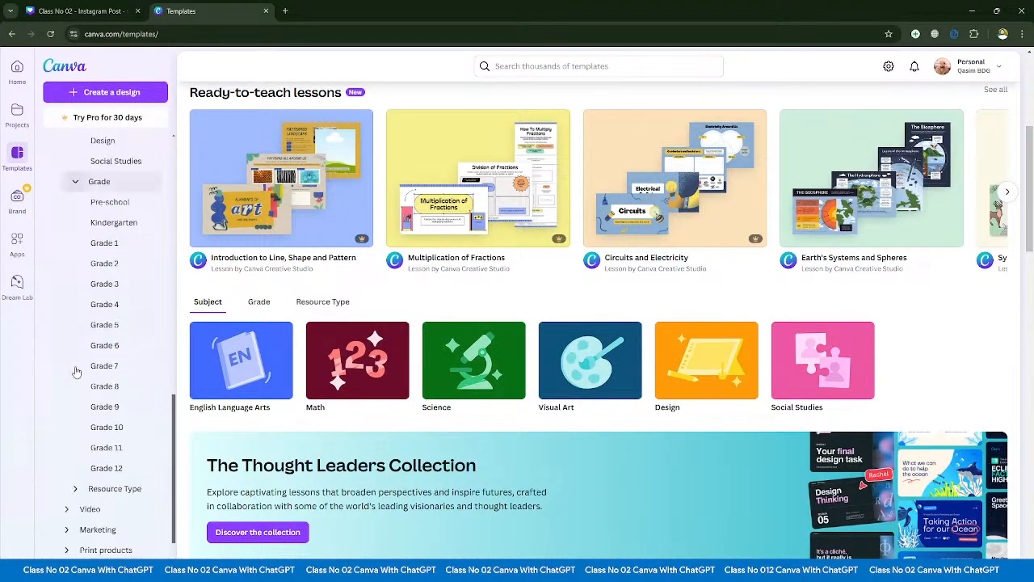
left_click(74, 376)
scroll(75, 376, "down", 5)
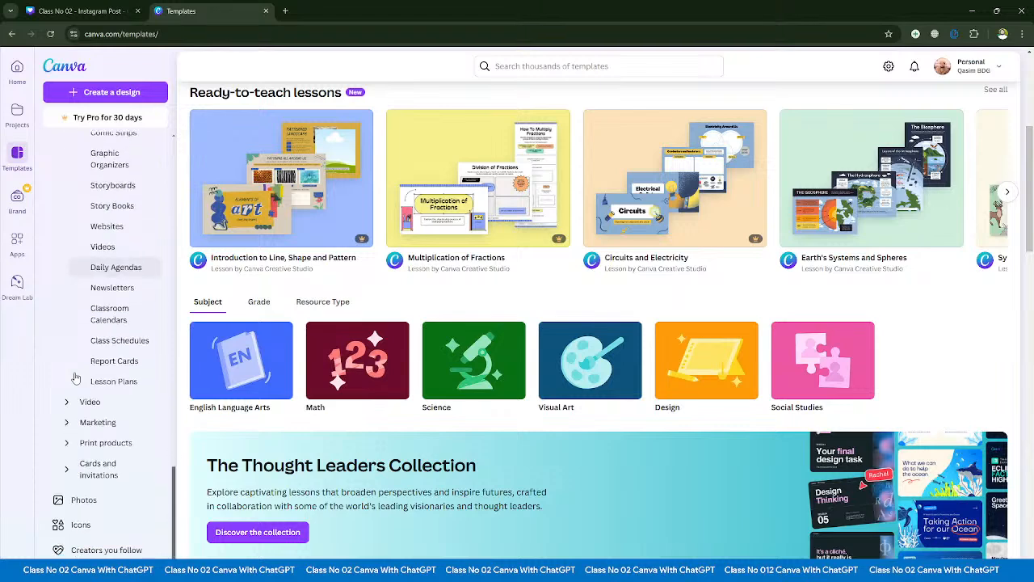
- Expand the Video, Marketing and Print products template categories, including the Documents and office group, to view their subcategories
left_click(76, 400)
scroll(76, 407, "down", 2)
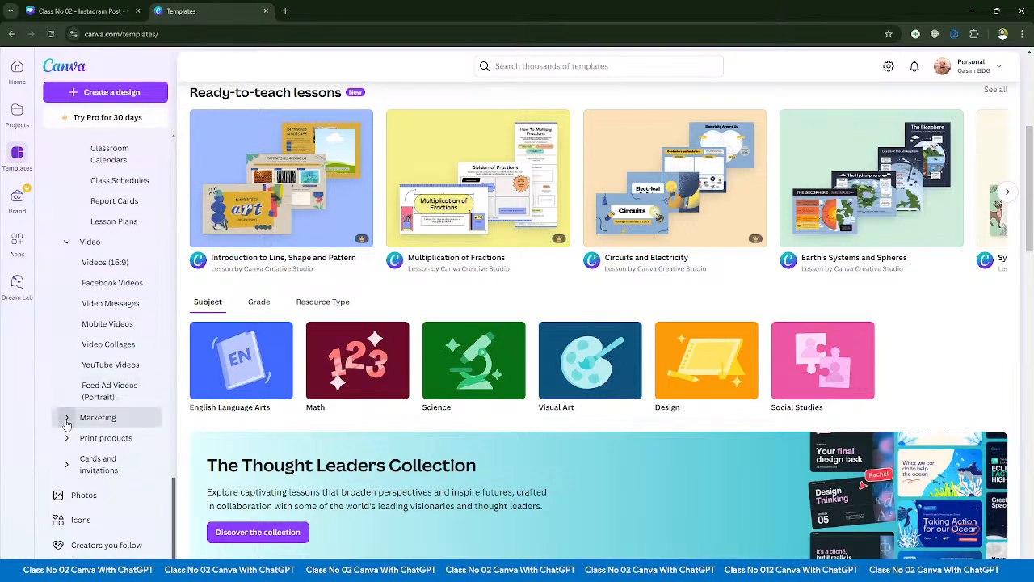
left_click(71, 416)
scroll(71, 429, "down", 4)
left_click(72, 437)
scroll(71, 428, "down", 2)
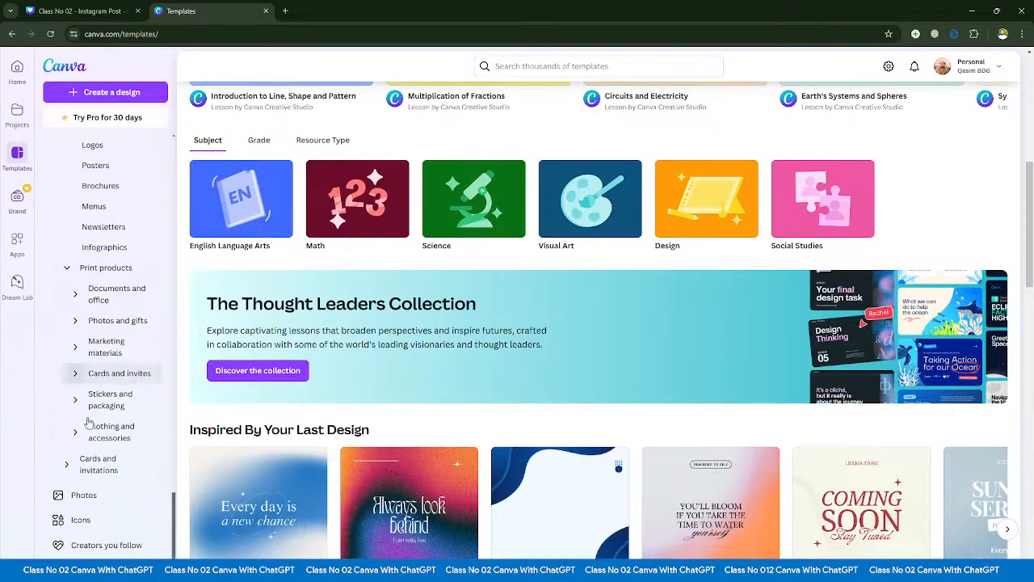
left_click(73, 296)
scroll(71, 324, "down", 3)
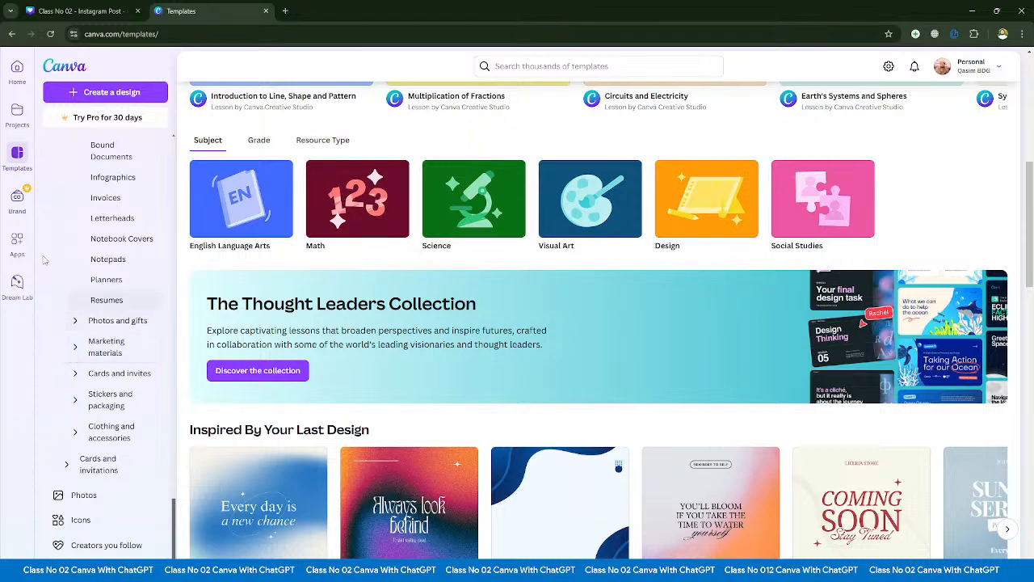
- Check page 2 of the Instagram post design and return to the start of the template library page
left_click(54, 8)
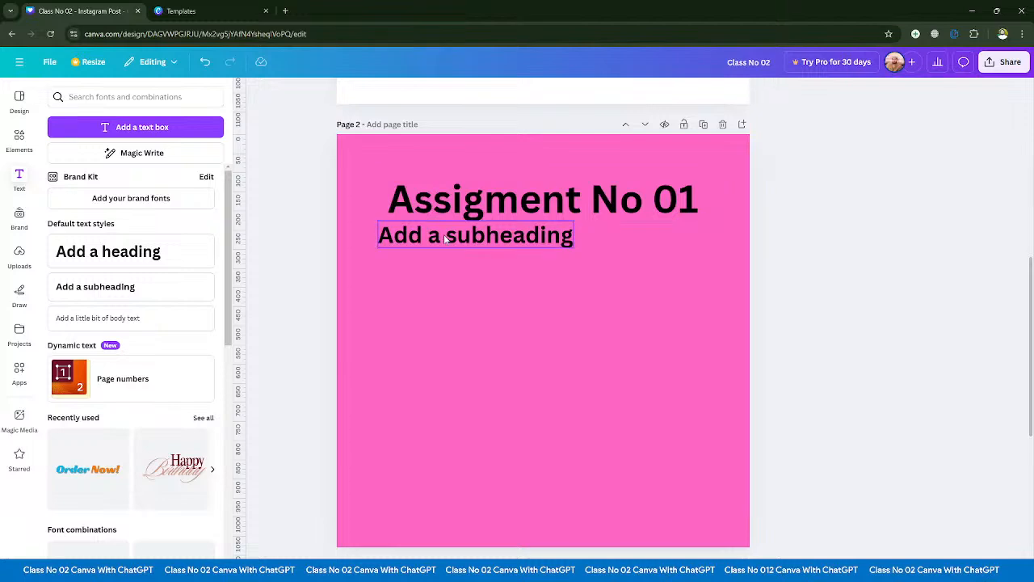
left_click(225, 6)
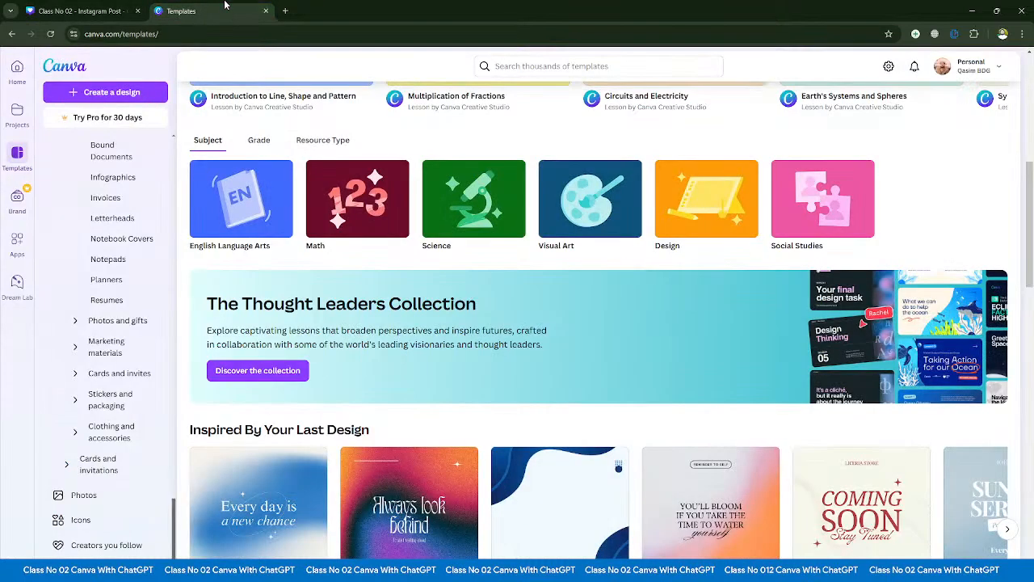
scroll(90, 308, "up", 5)
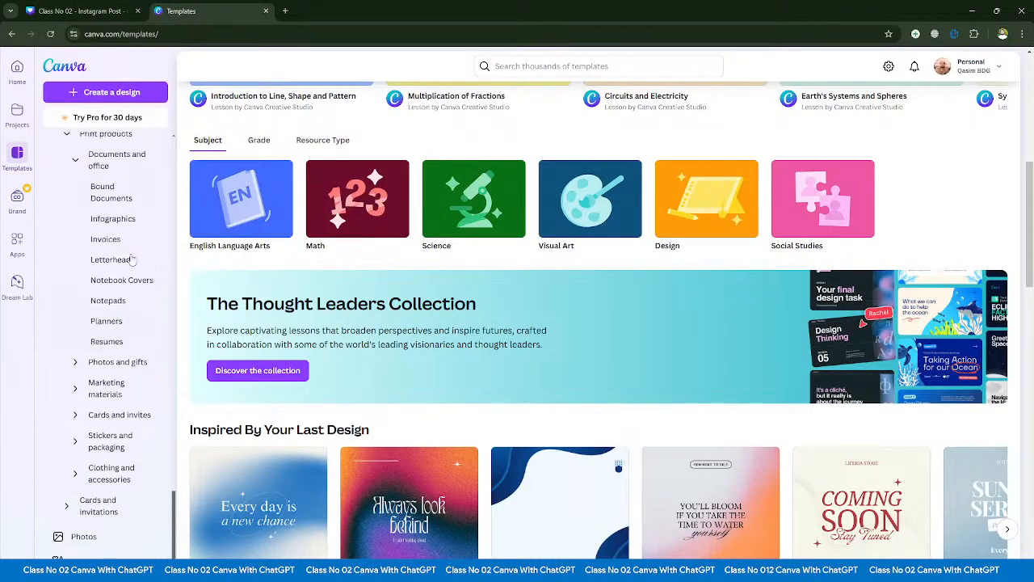
scroll(91, 309, "up", 10)
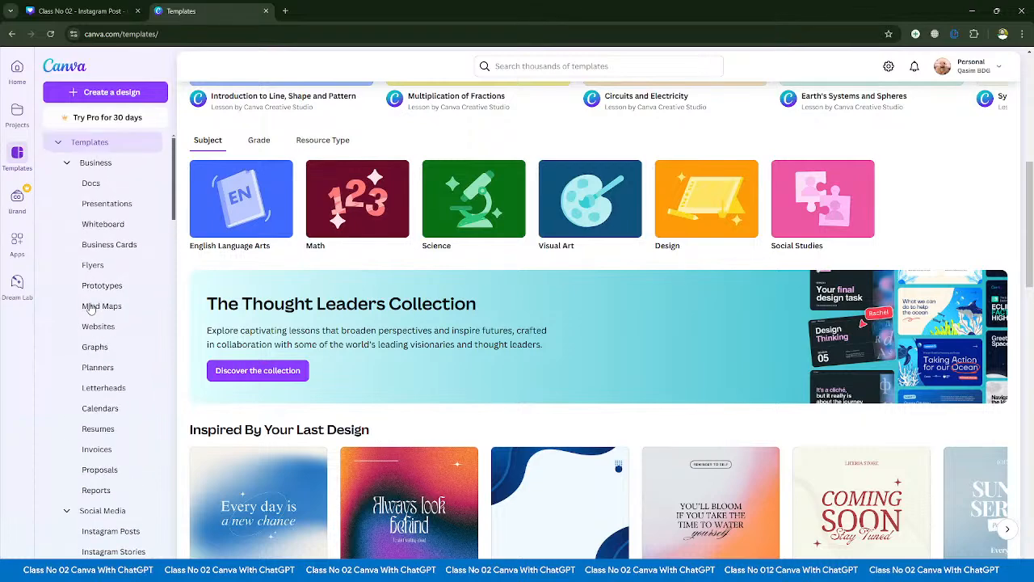
left_click(20, 165)
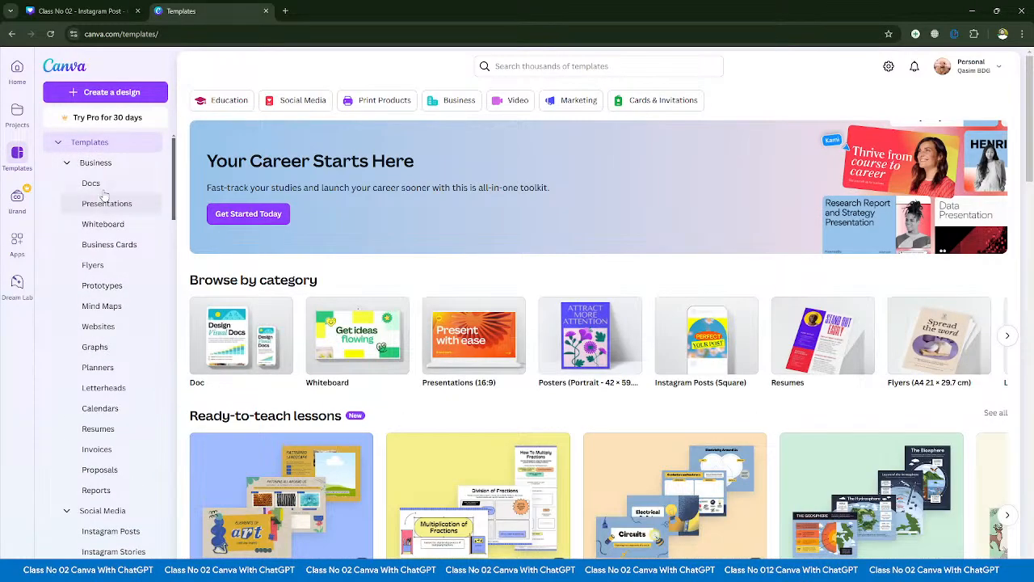
- Expand the remaining Print products groups, from Photos and gifts to Clothing and accessories, plus the Cards and invitations category
scroll(105, 271, "down", 2)
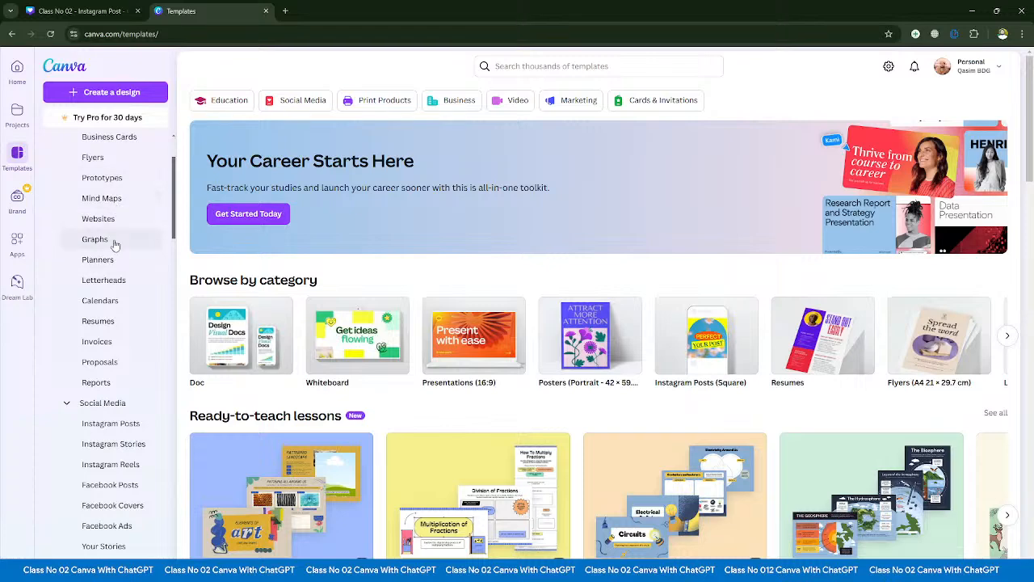
scroll(114, 244, "down", 8)
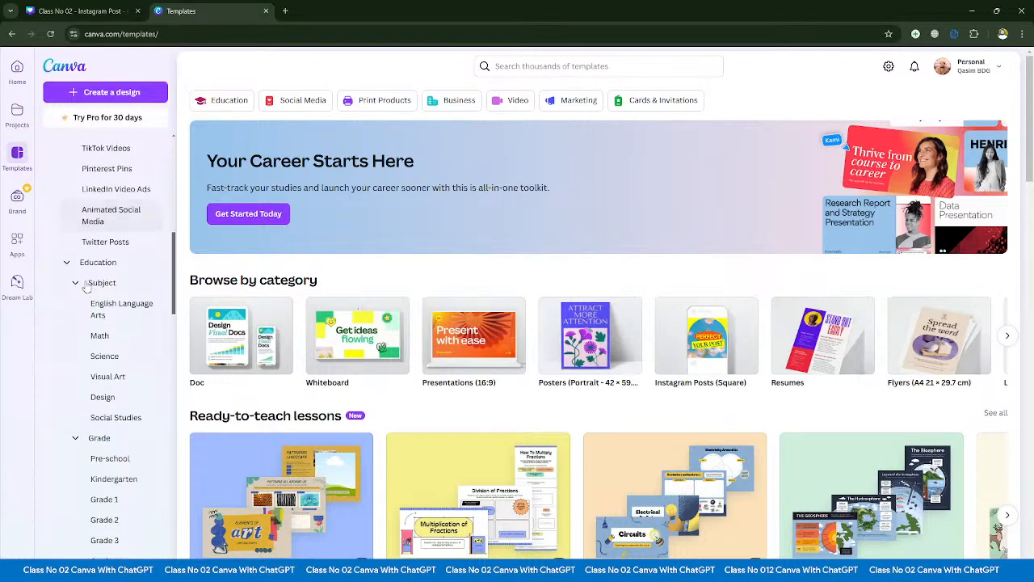
scroll(87, 288, "down", 8)
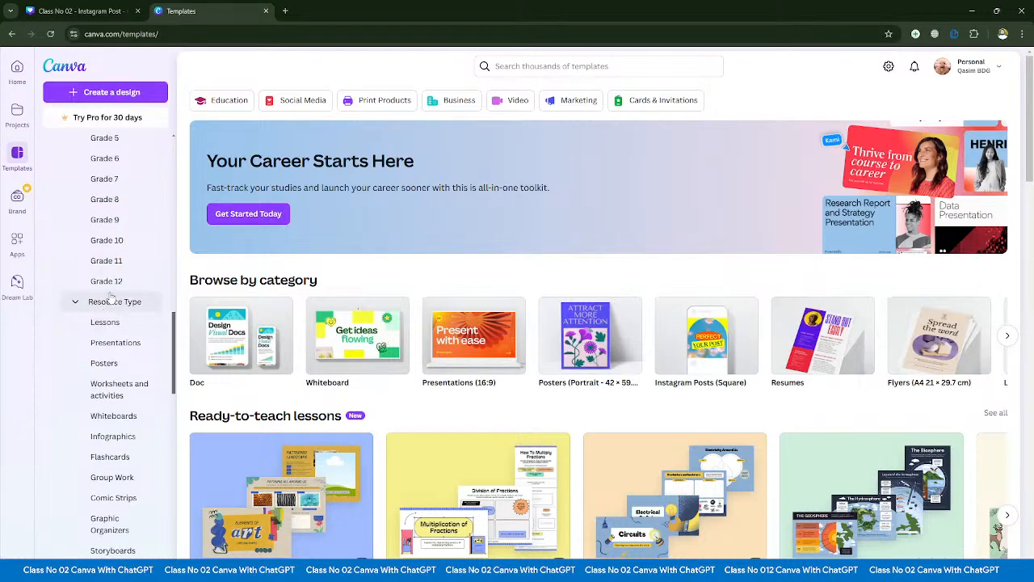
scroll(112, 299, "down", 11)
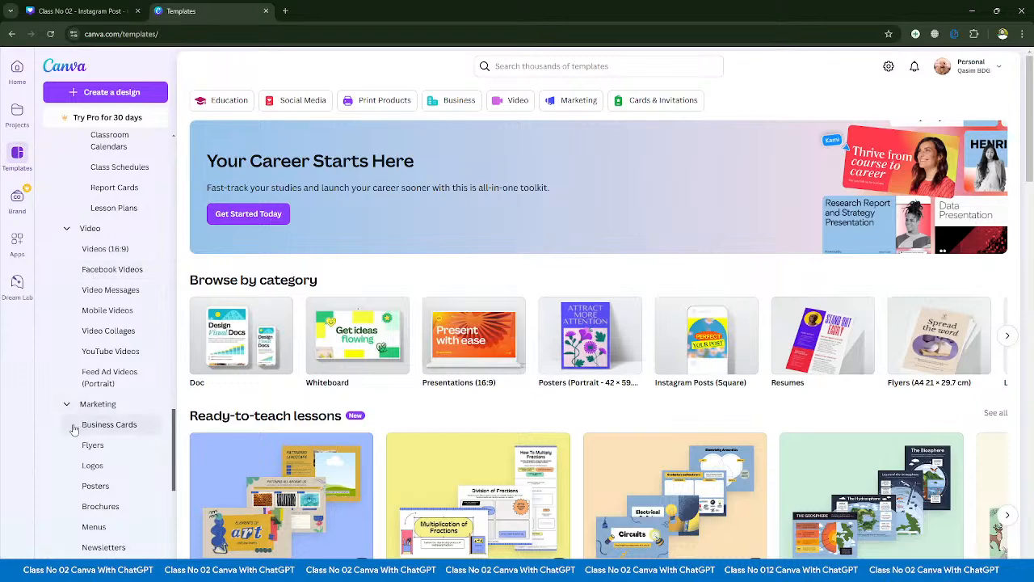
scroll(73, 429, "down", 10)
left_click(78, 324)
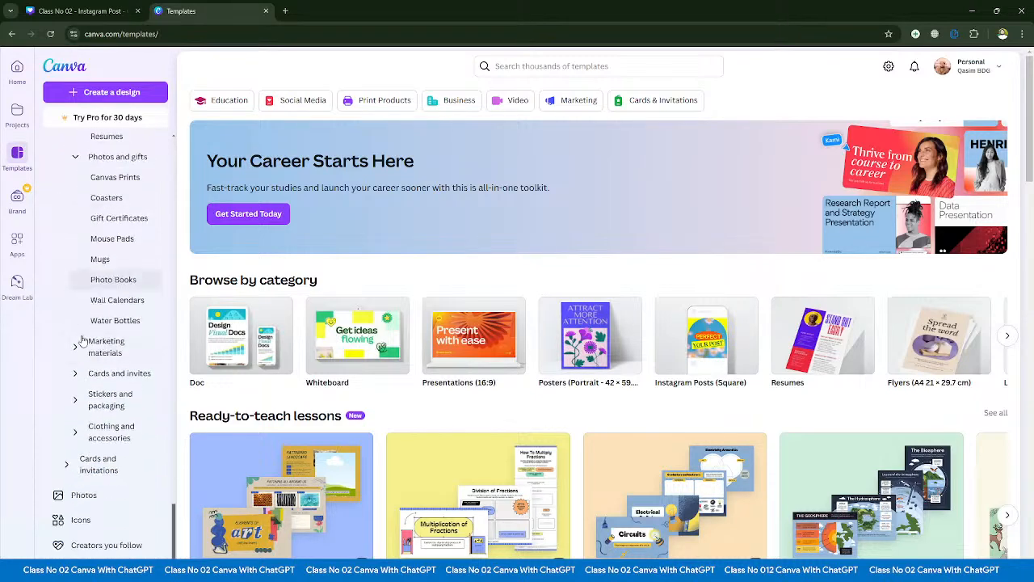
left_click(78, 347)
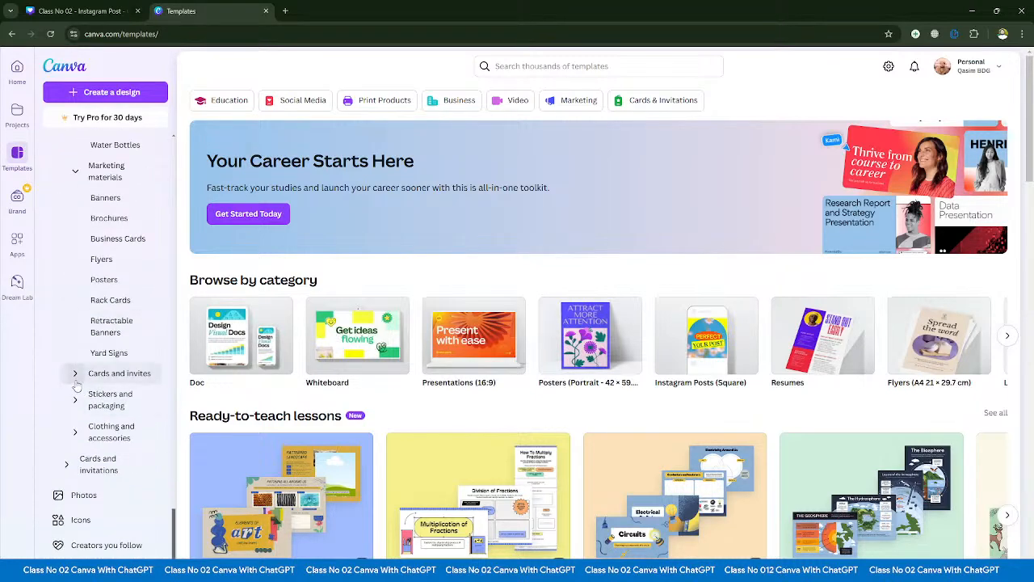
left_click(75, 380)
left_click(75, 399)
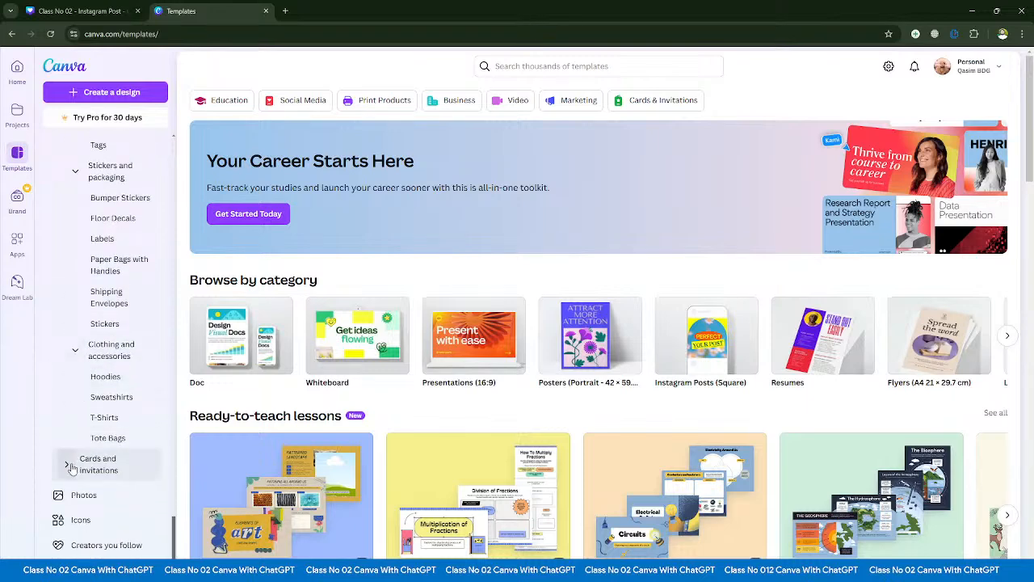
- Look through the fully expanded template category list, from Business to Cards and invitations, with a brief return to the Instagram post design
scroll(108, 429, "up", 20)
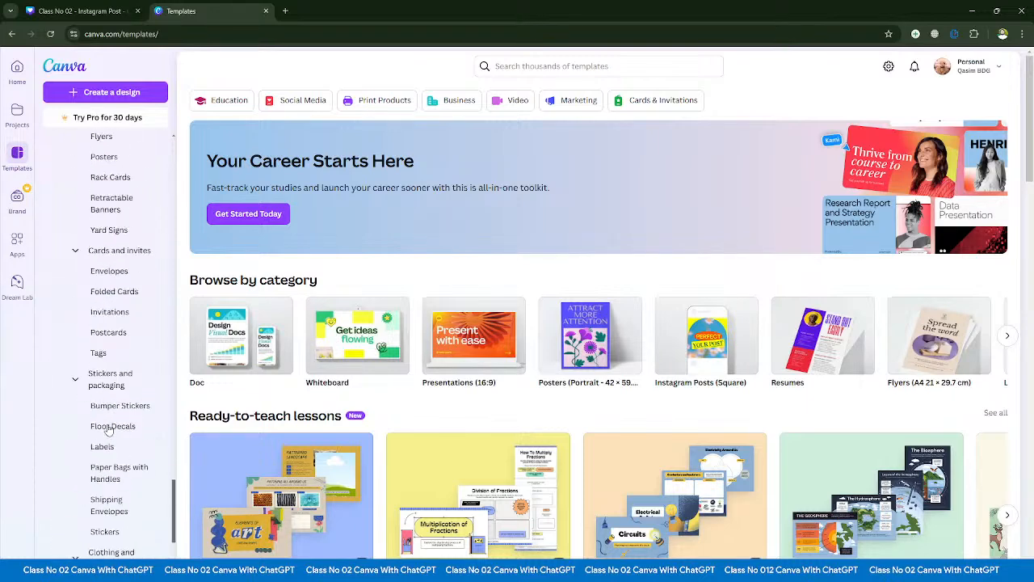
scroll(108, 429, "up", 10)
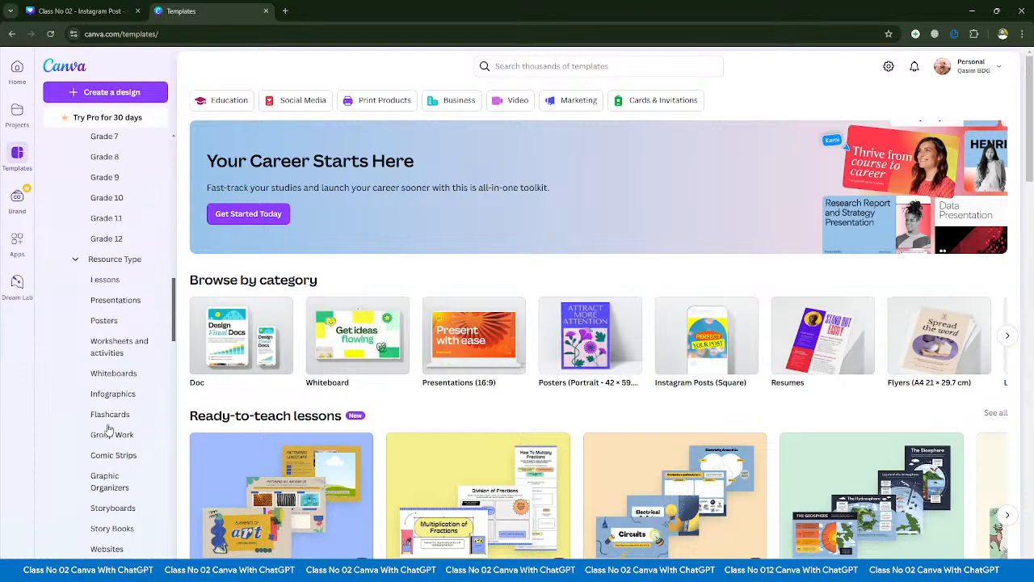
scroll(108, 429, "up", 5)
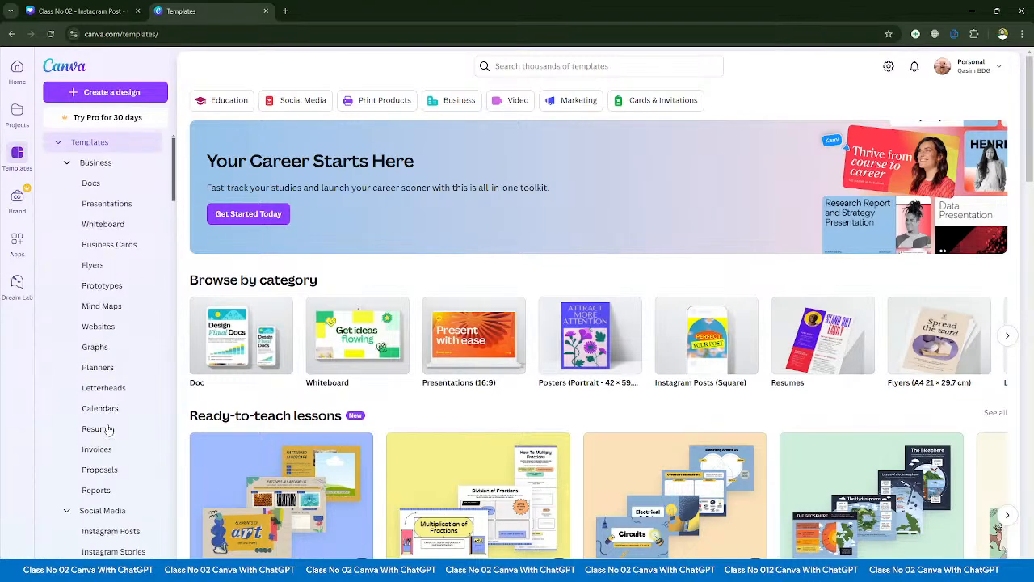
left_click(81, 10)
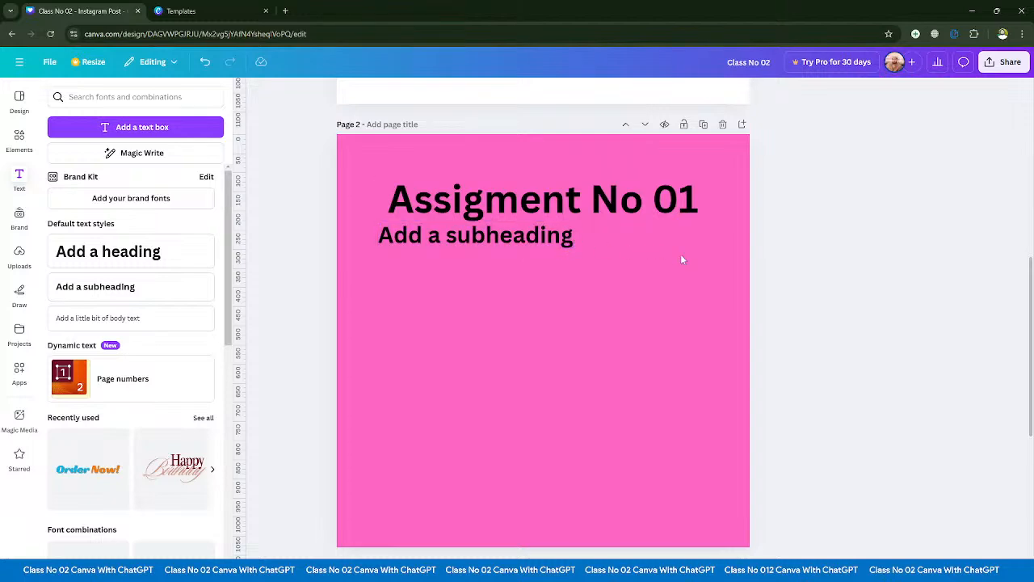
left_click(181, 11)
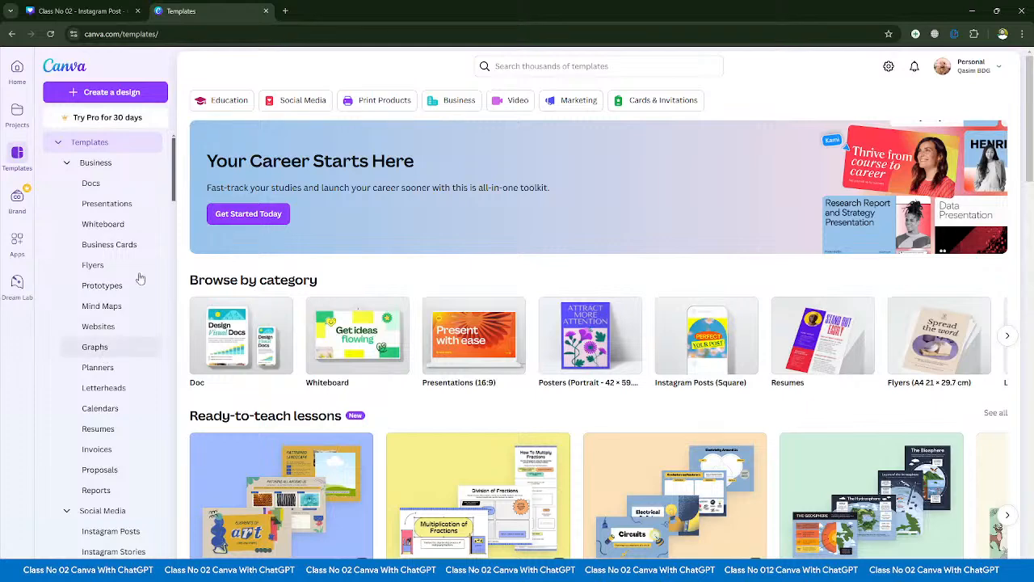
scroll(134, 283, "down", 10)
scroll(119, 323, "down", 15)
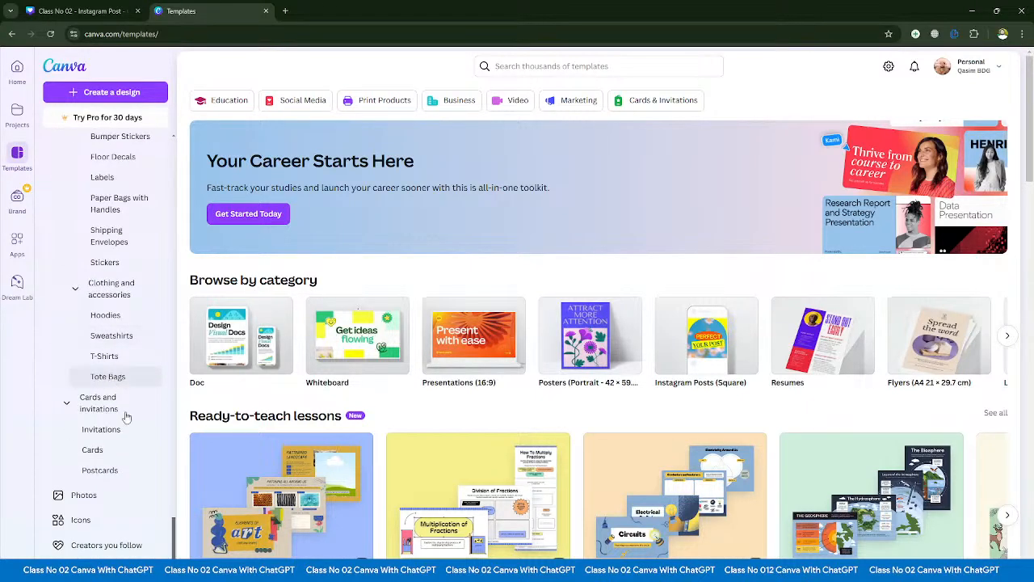
scroll(133, 448, "up", 18)
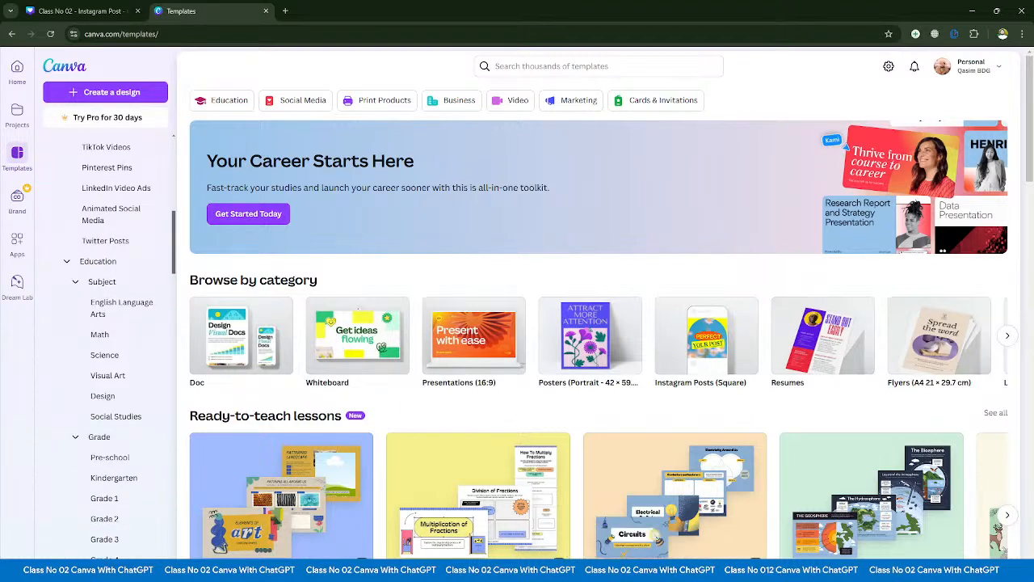
- Switch to the YouTube Studio live stream dashboard and read through the viewers' chat messages, from the latest back to the early ones
left_click(625, 571)
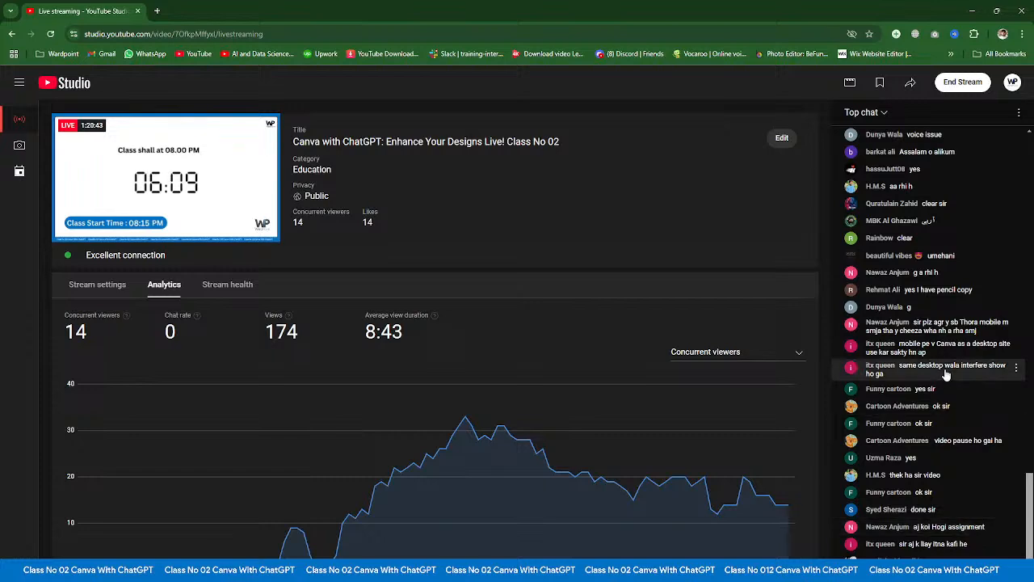
scroll(919, 431, "up", 5)
scroll(917, 438, "down", 5)
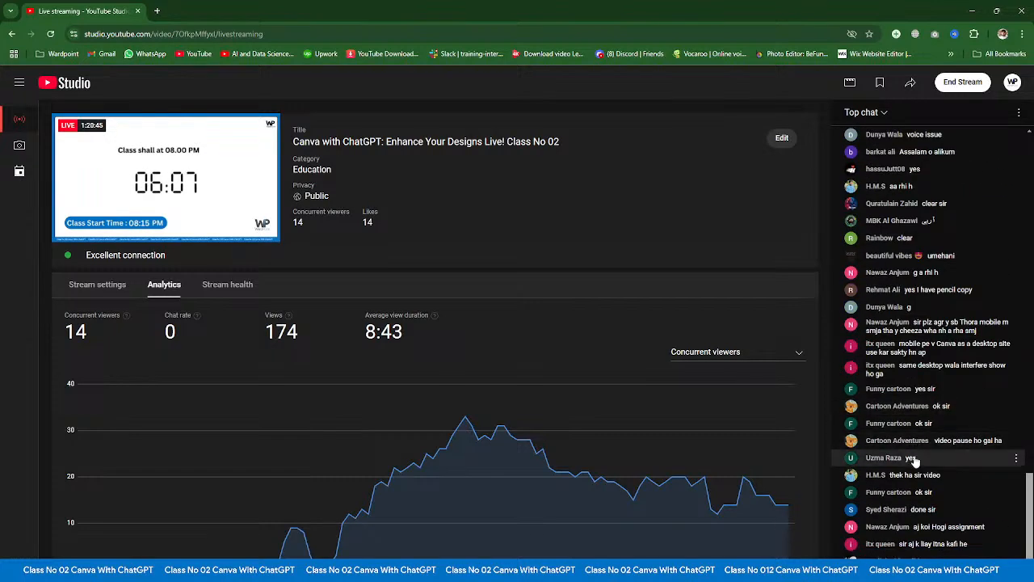
scroll(914, 440, "up", 4)
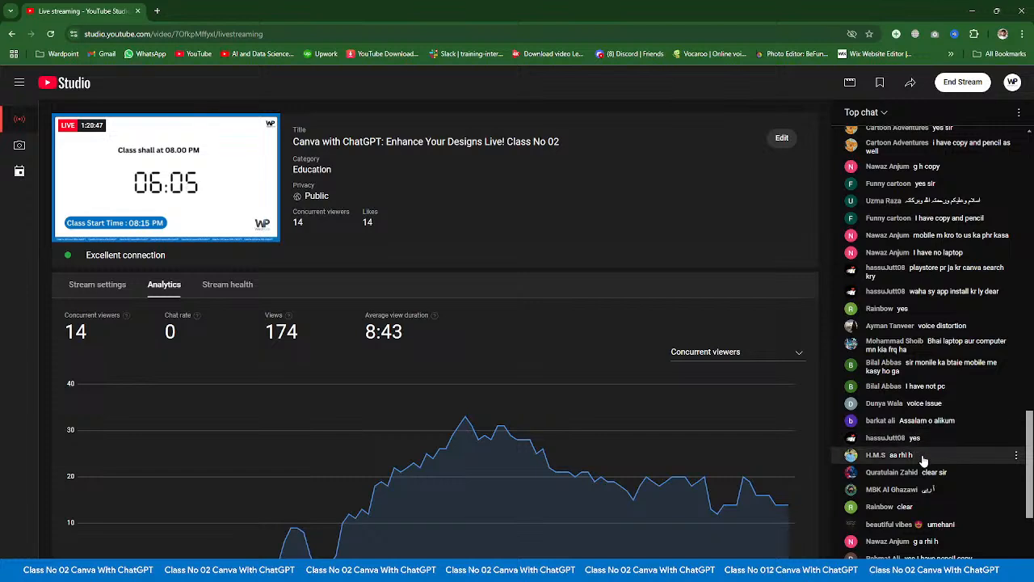
scroll(917, 444, "down", 3)
scroll(927, 467, "down", 2)
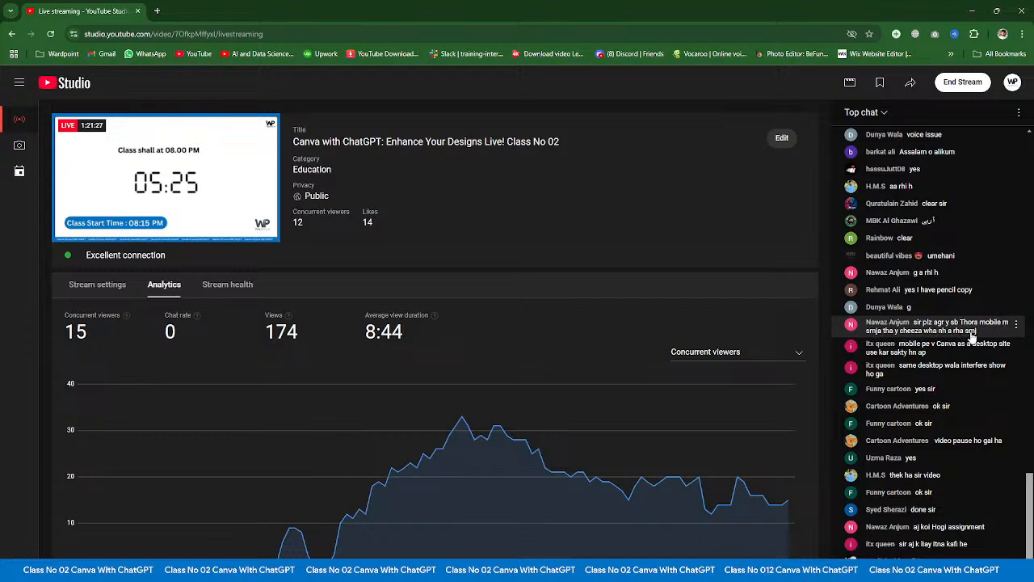
scroll(977, 336, "up", 2)
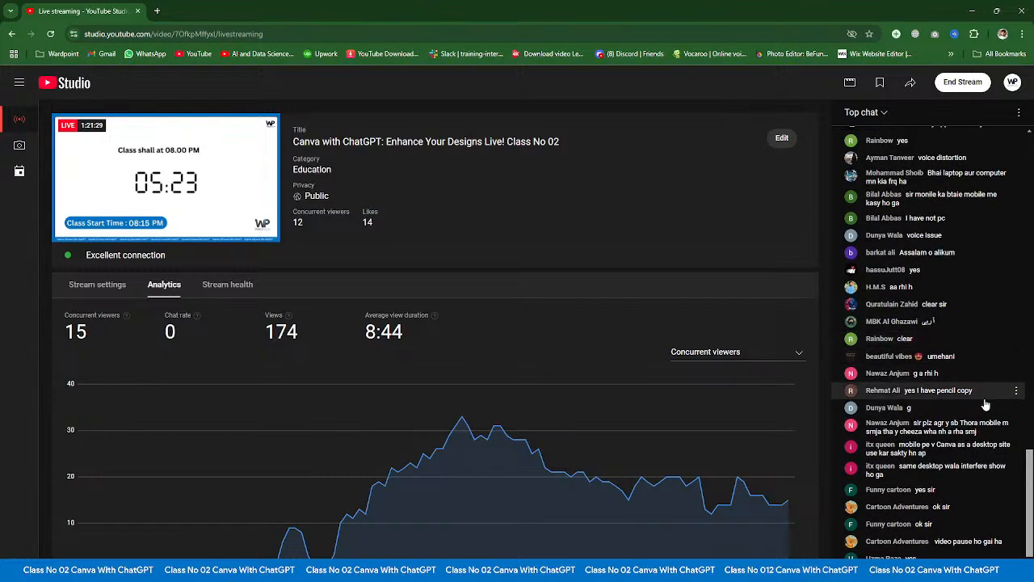
scroll(988, 452, "up", 5)
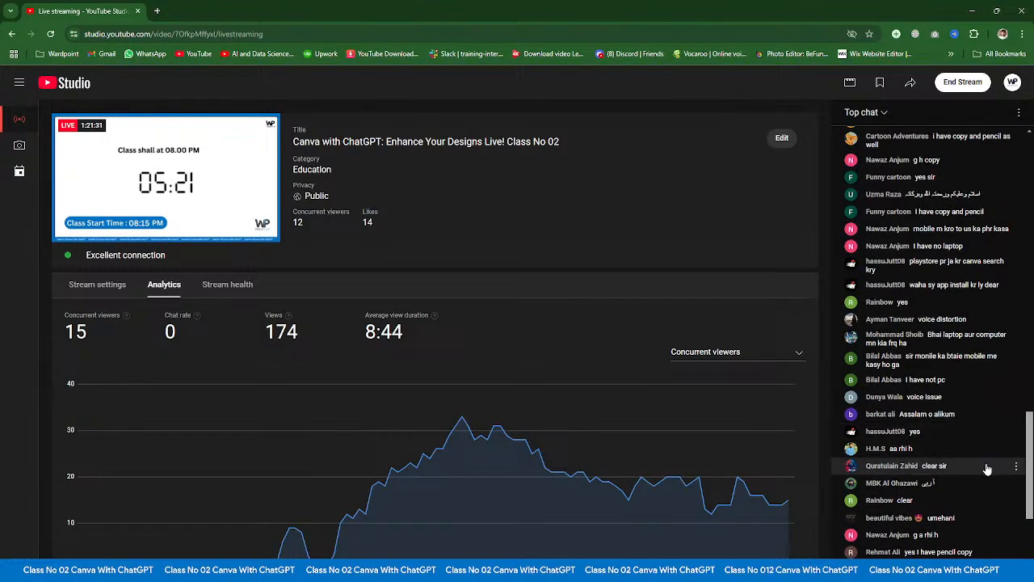
scroll(987, 468, "up", 3)
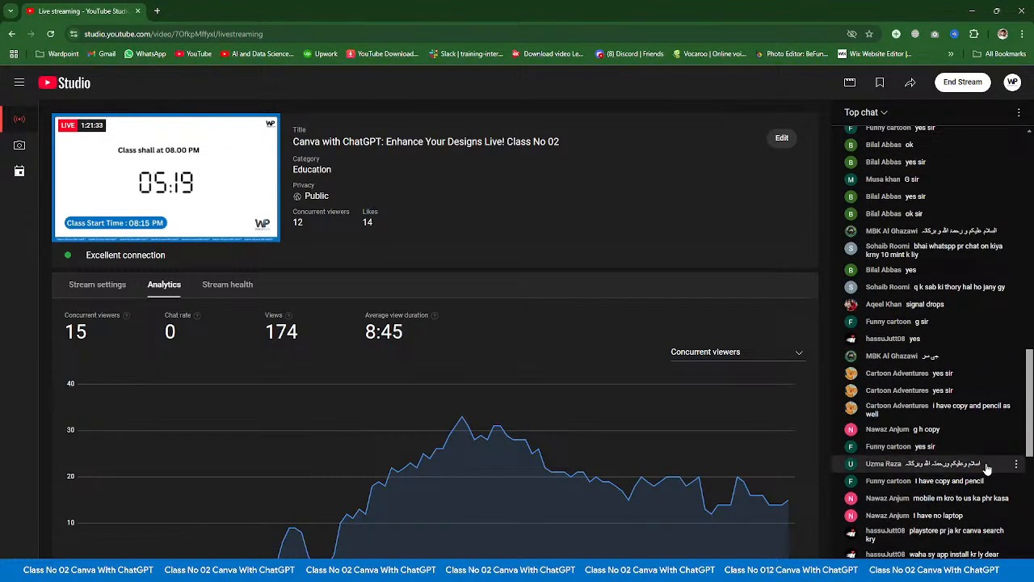
scroll(986, 468, "up", 5)
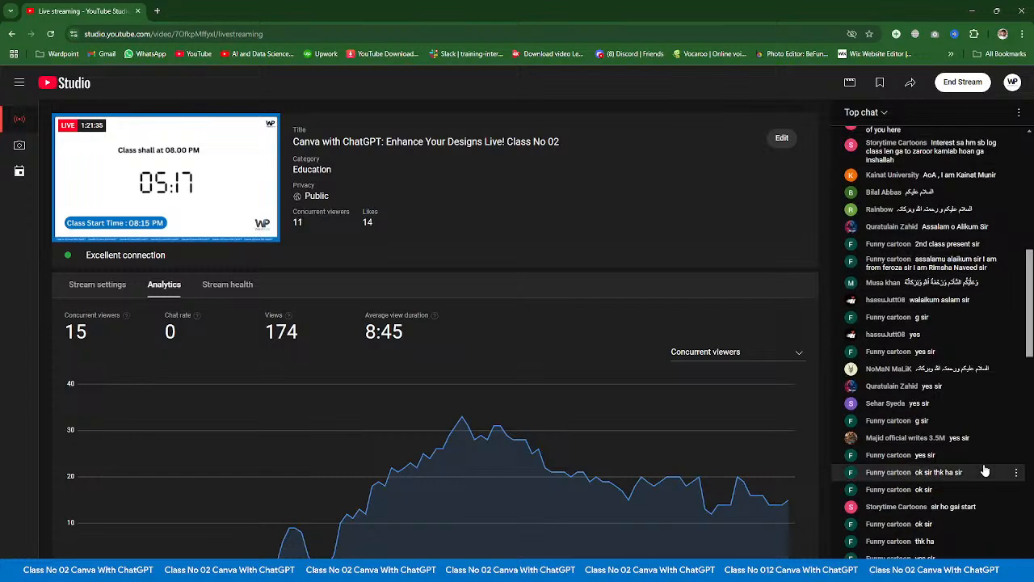
scroll(986, 470, "up", 1)
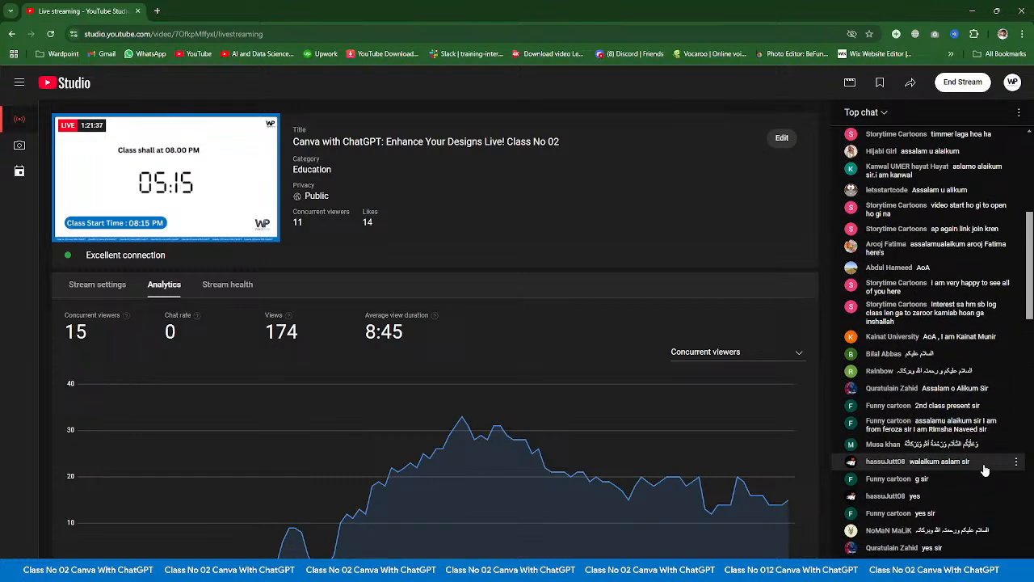
scroll(986, 470, "up", 6)
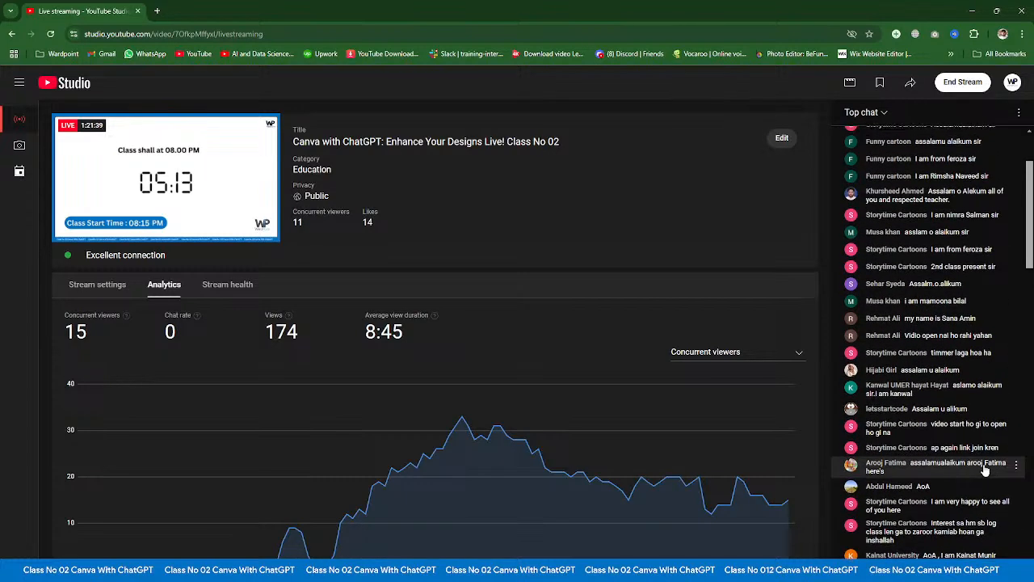
- Read through the viewers' live chat messages again, from the earliest ones down to the latest
scroll(985, 470, "up", 1)
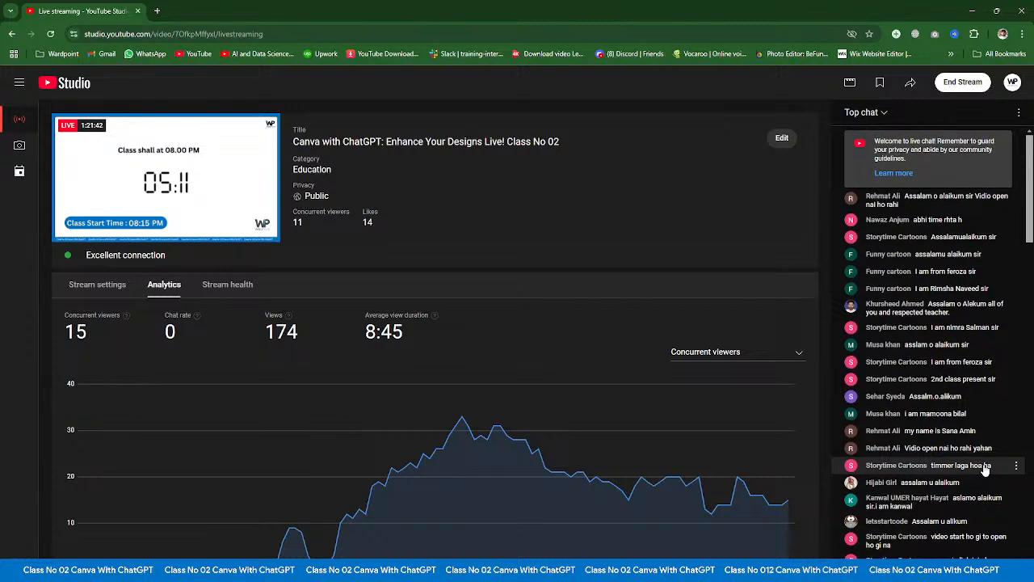
scroll(985, 470, "down", 4)
scroll(985, 470, "up", 4)
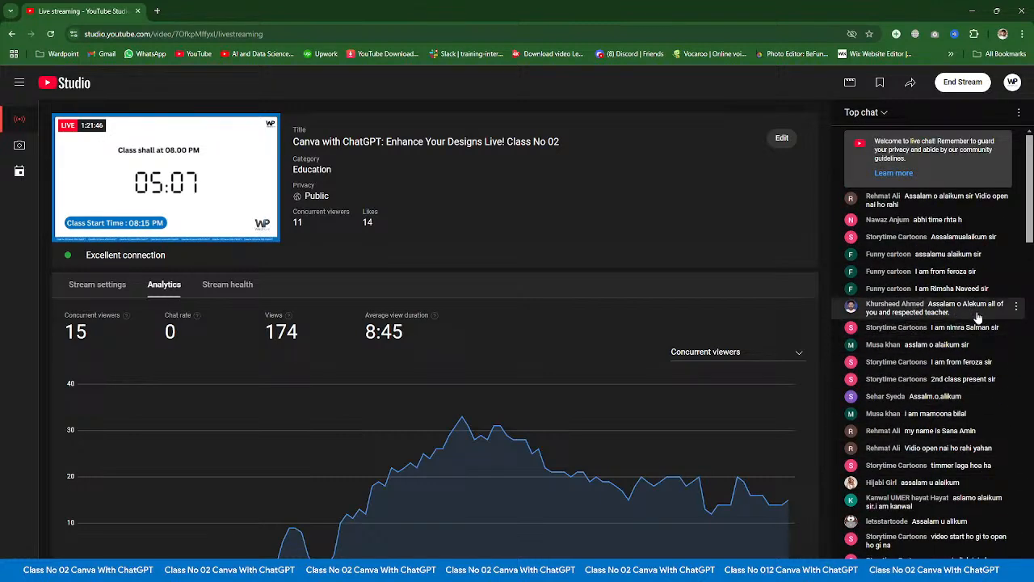
scroll(951, 482, "down", 4)
scroll(951, 482, "down", 10)
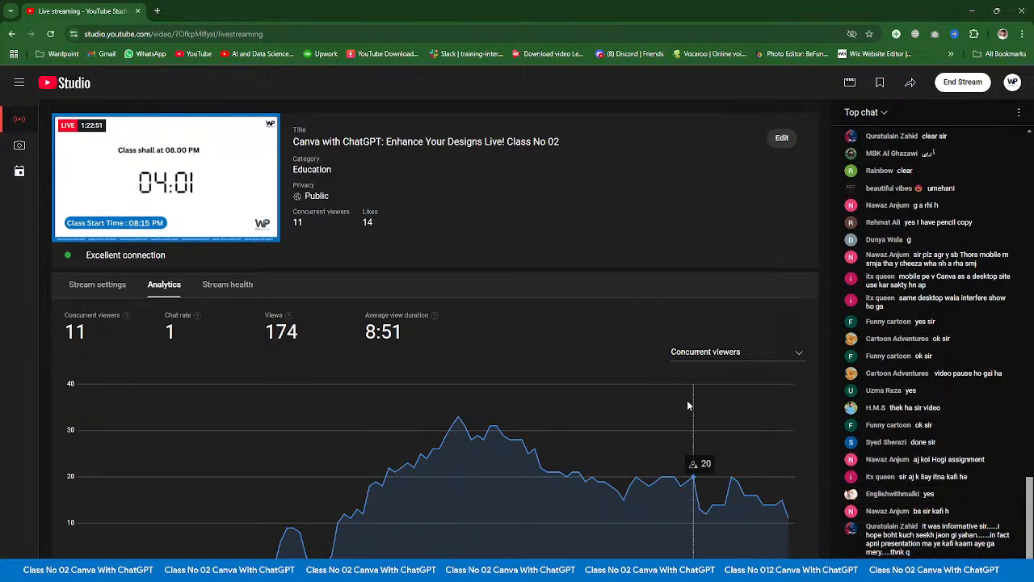
- Switch back to Canva, leave the Class No 02 design for the home page, and create a blank square Instagram Post
key("alt+Tab")
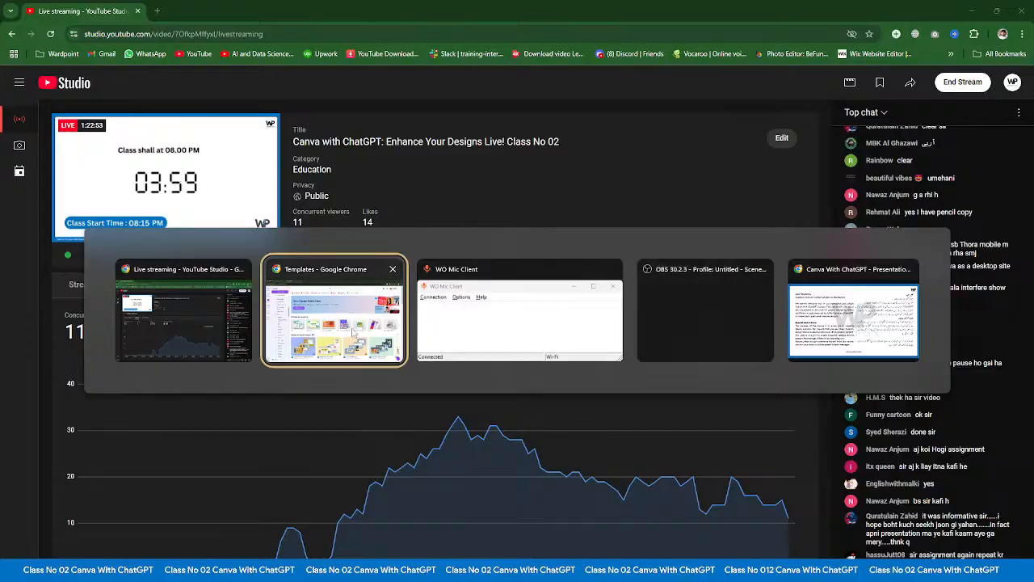
left_click(271, 274)
left_click(88, 10)
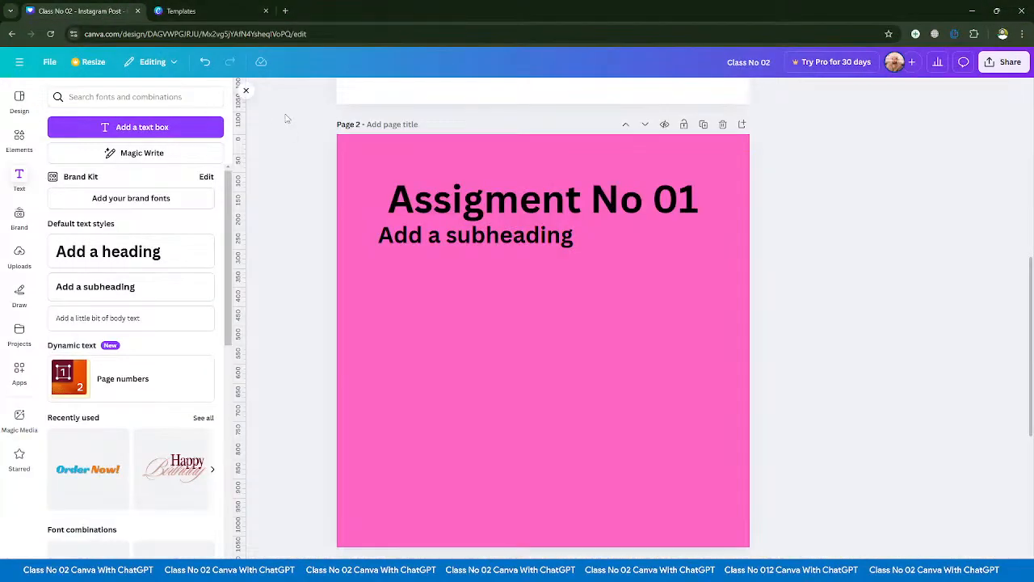
left_click(19, 61)
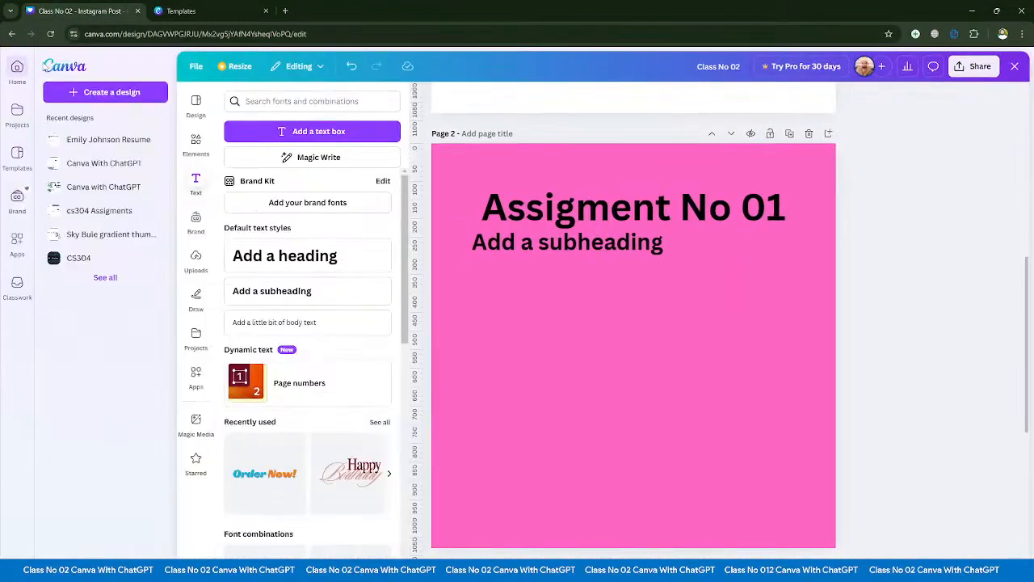
left_click(63, 72)
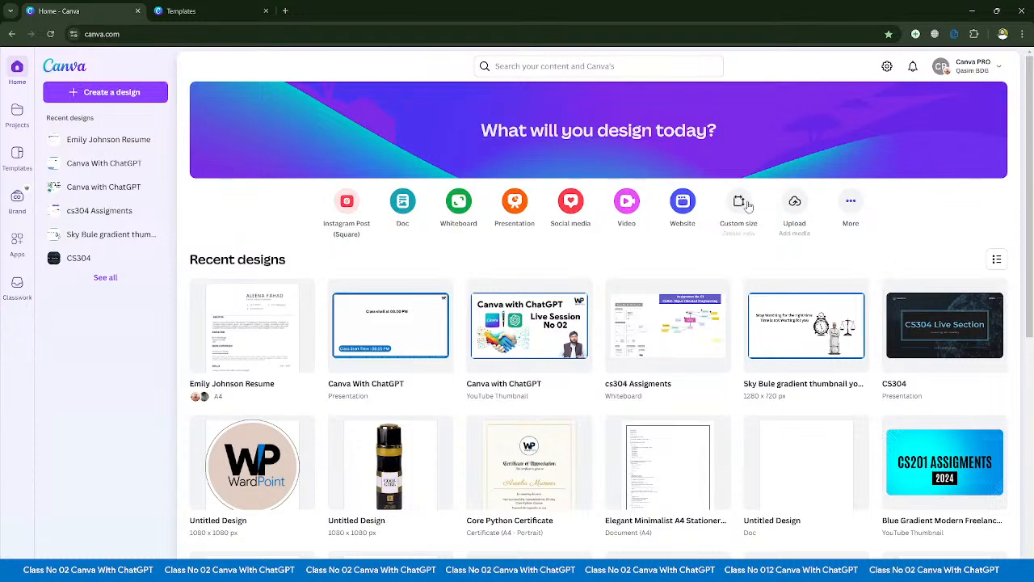
left_click(349, 201)
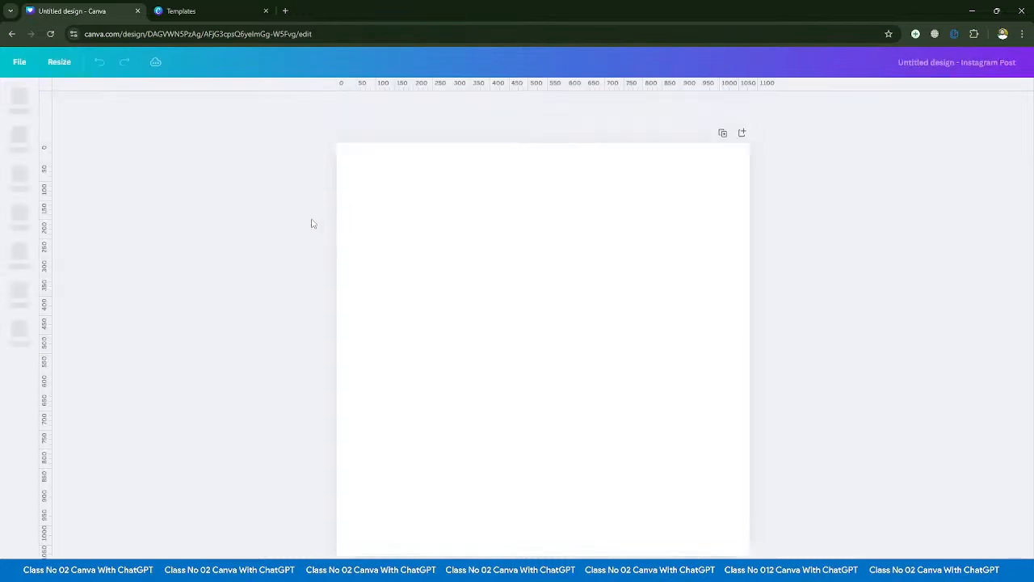
- Reopen the template library from the home page in the other Canva tab and expand the Business category
left_click(186, 10)
left_click(12, 71)
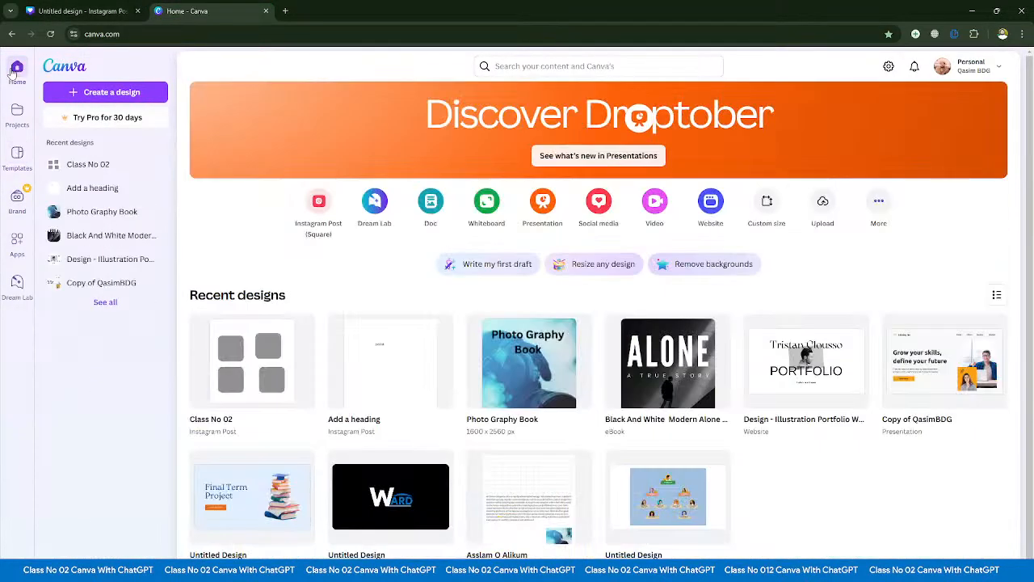
left_click(16, 155)
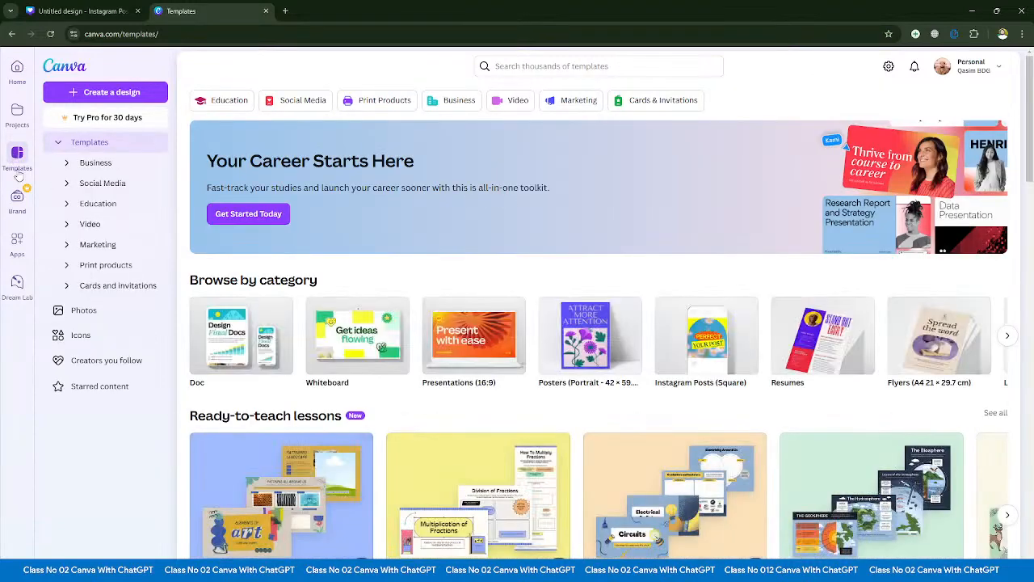
left_click(68, 163)
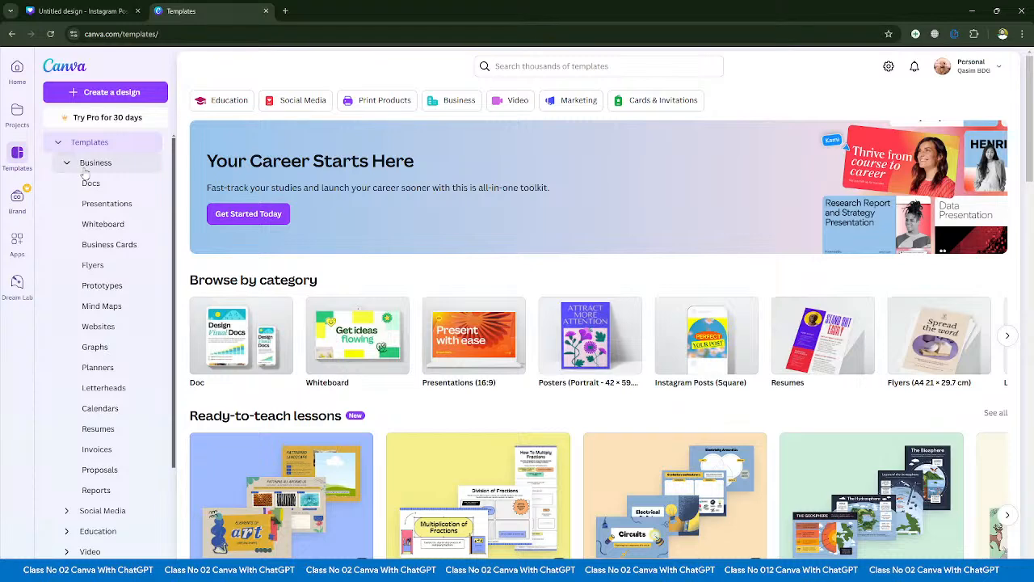
- Expand the Social Media and Education template categories, including Education's Subject, Grade and Resource Type groups
scroll(88, 200, "down", 1)
scroll(87, 202, "down", 2)
scroll(77, 307, "down", 1)
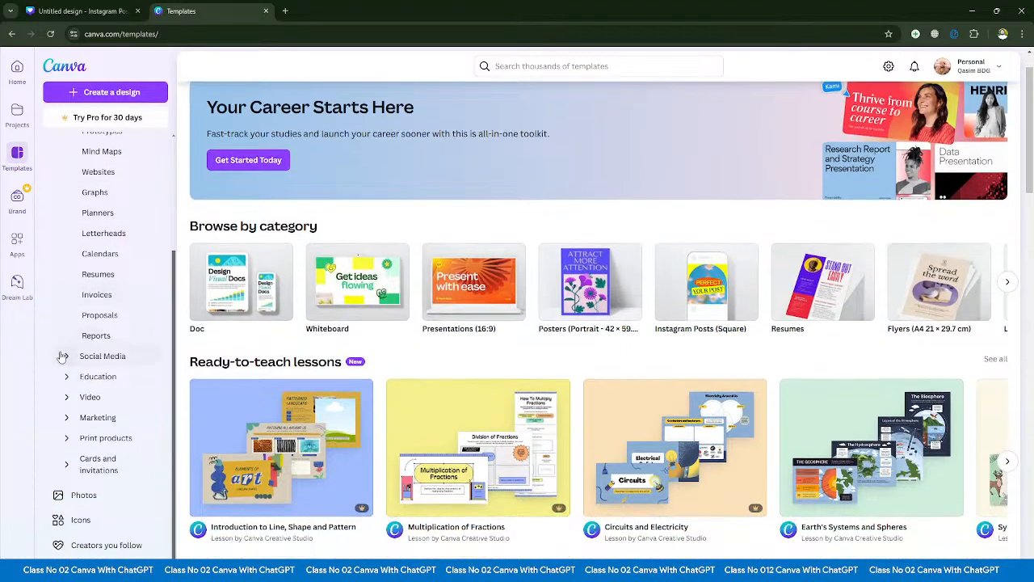
left_click(64, 357)
scroll(63, 372, "down", 5)
left_click(66, 373)
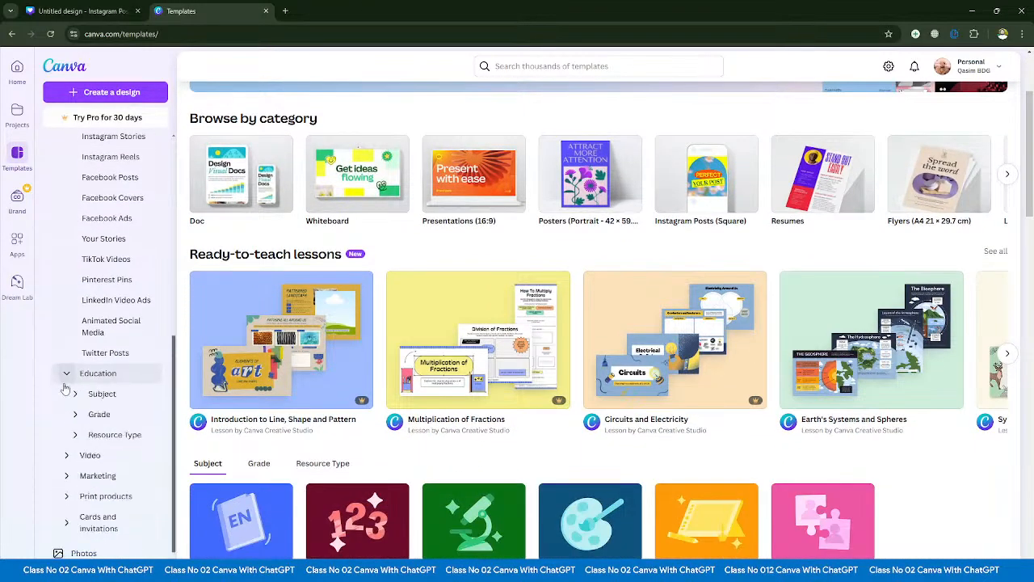
left_click(75, 335)
scroll(73, 363, "down", 1)
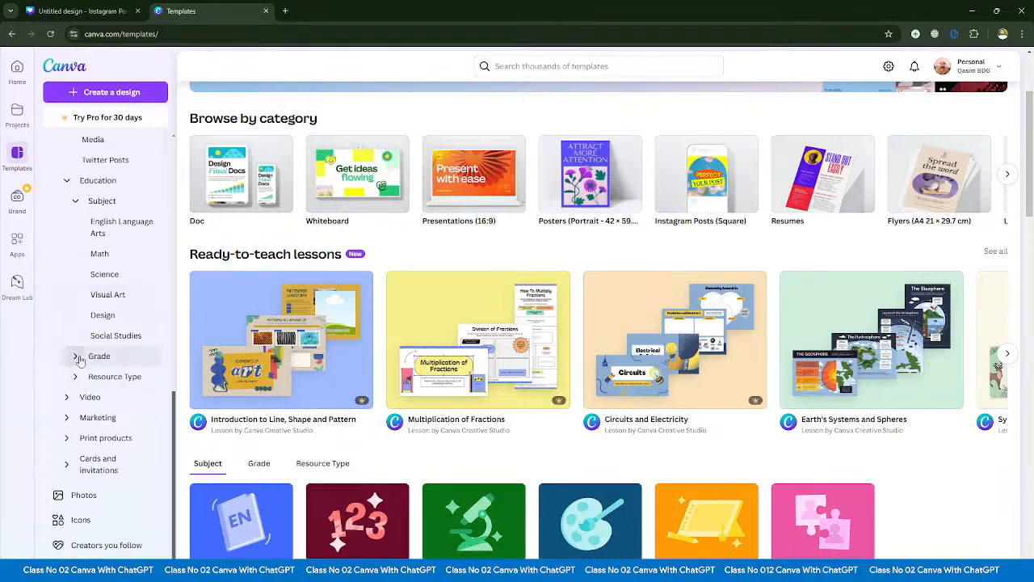
left_click(76, 356)
scroll(78, 361, "down", 4)
left_click(75, 378)
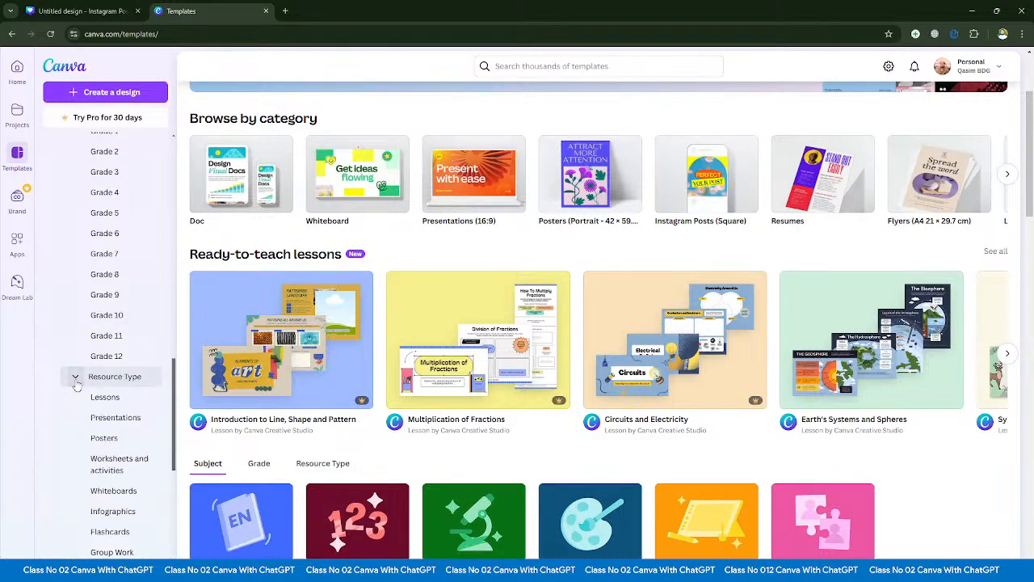
- Expand the Video and Marketing template categories
scroll(77, 388, "down", 4)
scroll(75, 392, "down", 3)
left_click(68, 397)
scroll(68, 404, "down", 4)
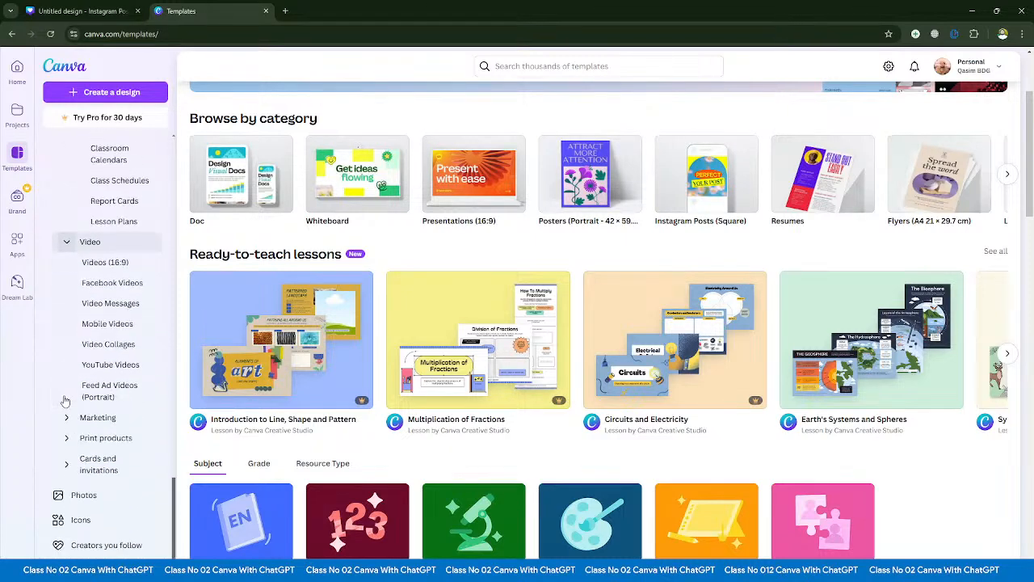
left_click(68, 418)
scroll(68, 421, "down", 4)
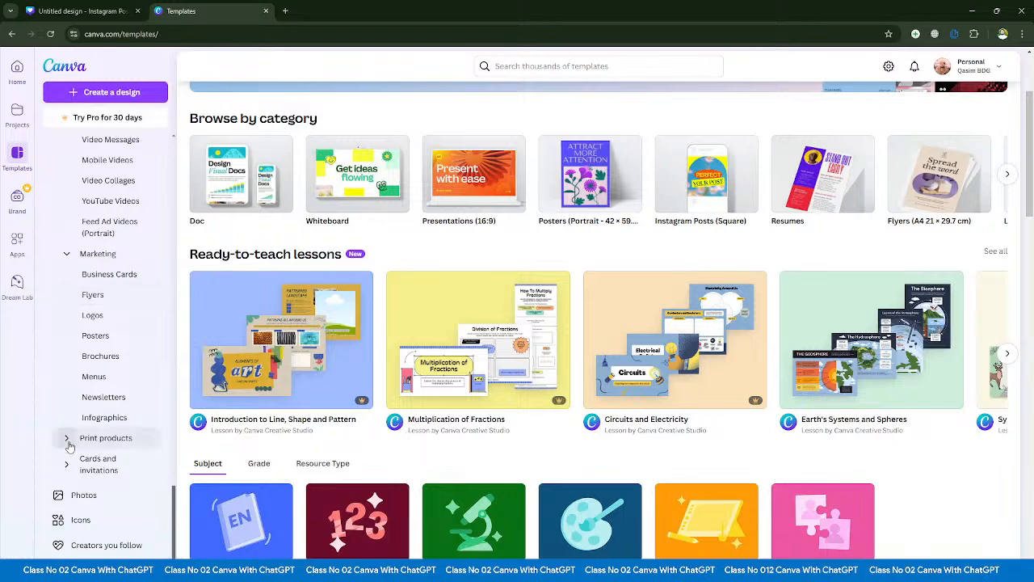
- Expand the Print products category with its Documents and office and Photos and gifts groups
left_click(68, 437)
scroll(68, 441, "down", 4)
left_click(74, 294)
scroll(77, 324, "down", 4)
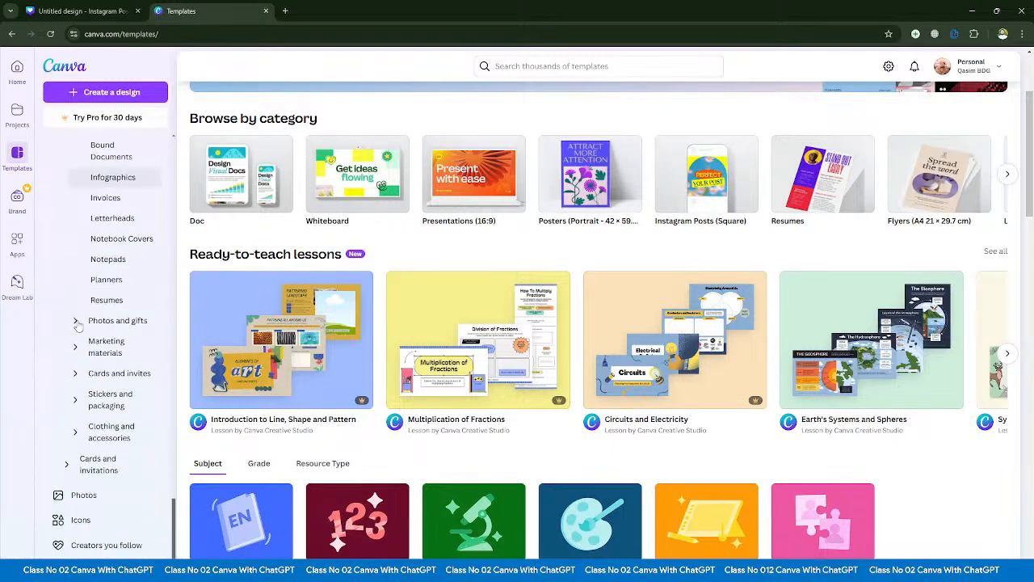
left_click(79, 321)
- Expand the remaining Print products groups: Marketing materials, Cards and invites, Stickers and packaging, and Clothing and accessories
scroll(76, 342, "down", 4)
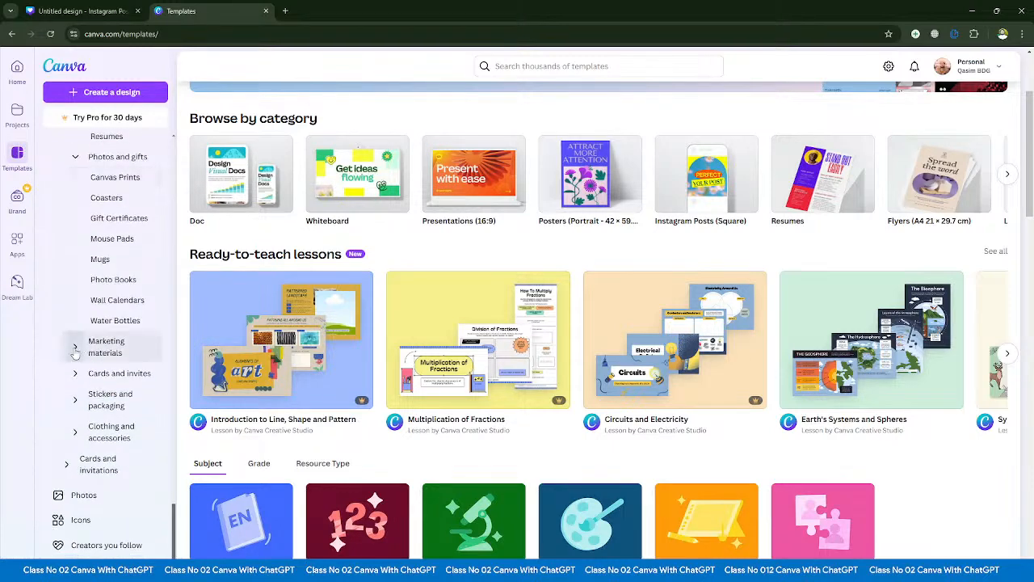
left_click(76, 345)
scroll(75, 356, "down", 3)
scroll(74, 355, "down", 1)
left_click(76, 372)
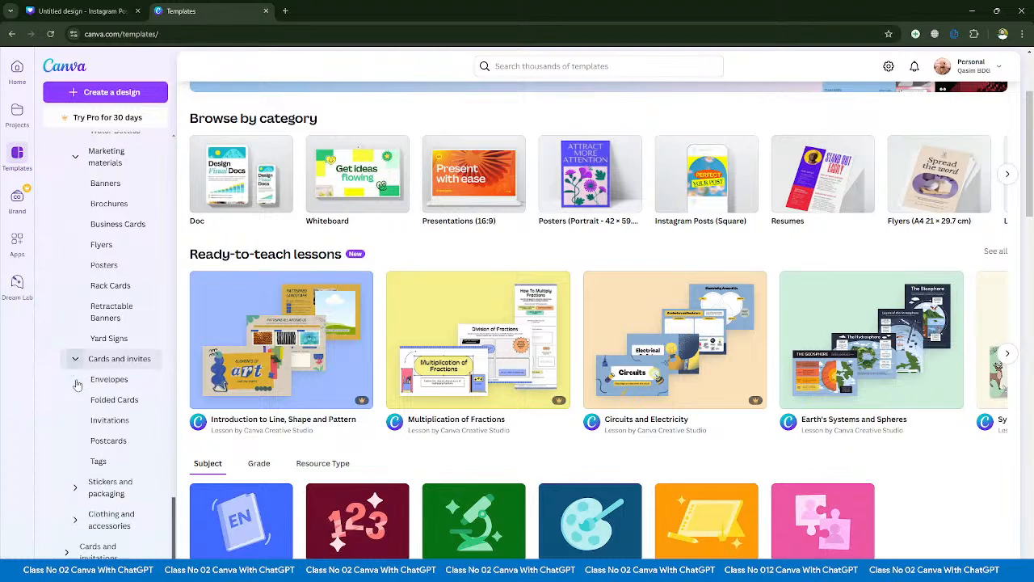
scroll(81, 407, "down", 1)
left_click(76, 399)
scroll(78, 412, "down", 2)
left_click(76, 431)
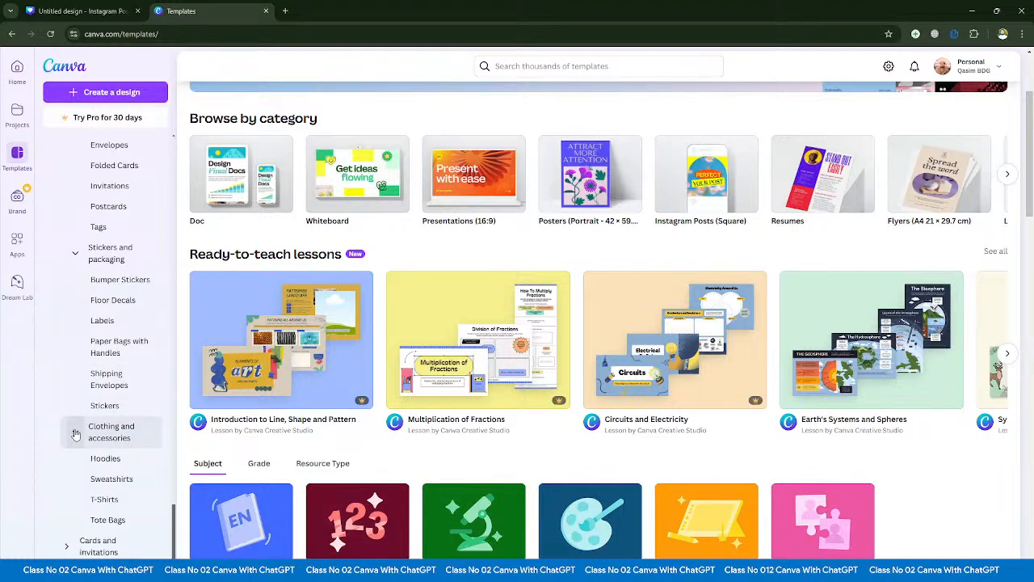
- Expand the Cards and invitations template category below Print products
scroll(71, 457, "down", 1)
left_click(73, 458)
scroll(81, 458, "down", 1)
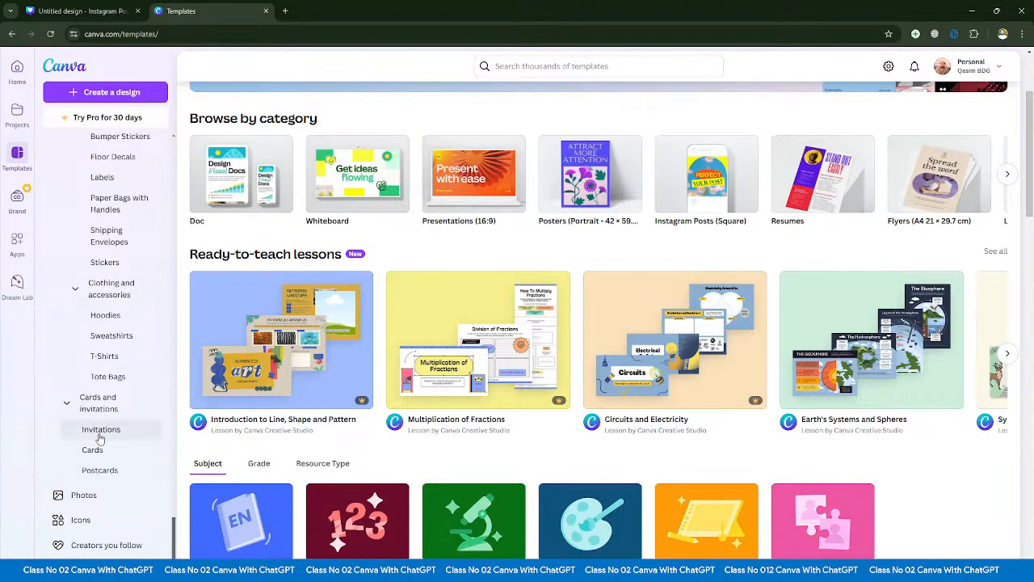
- Look back over the fully expanded template category list, from Business down to Print products
scroll(89, 456, "up", 15)
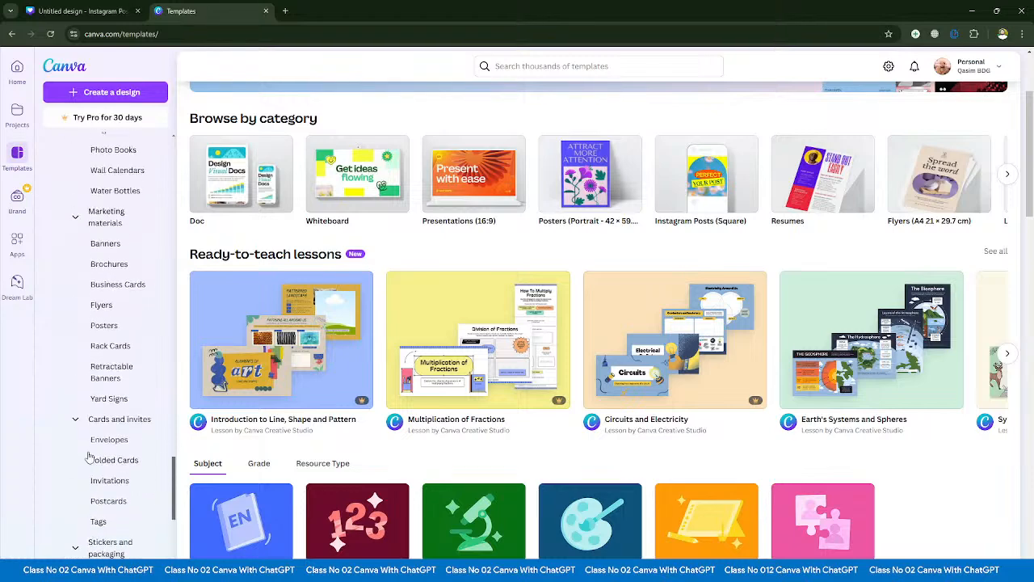
scroll(88, 457, "up", 10)
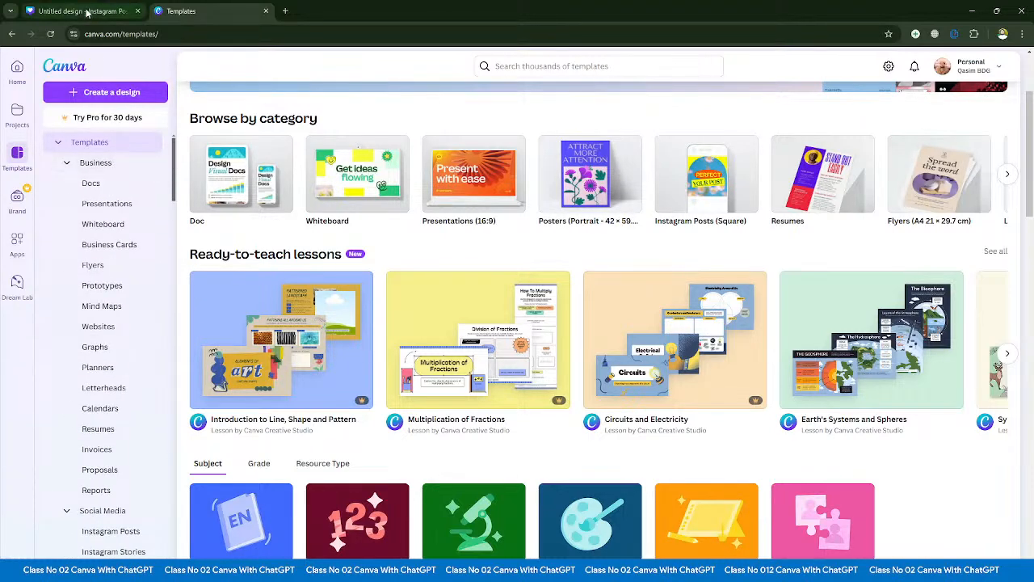
scroll(129, 461, "down", 15)
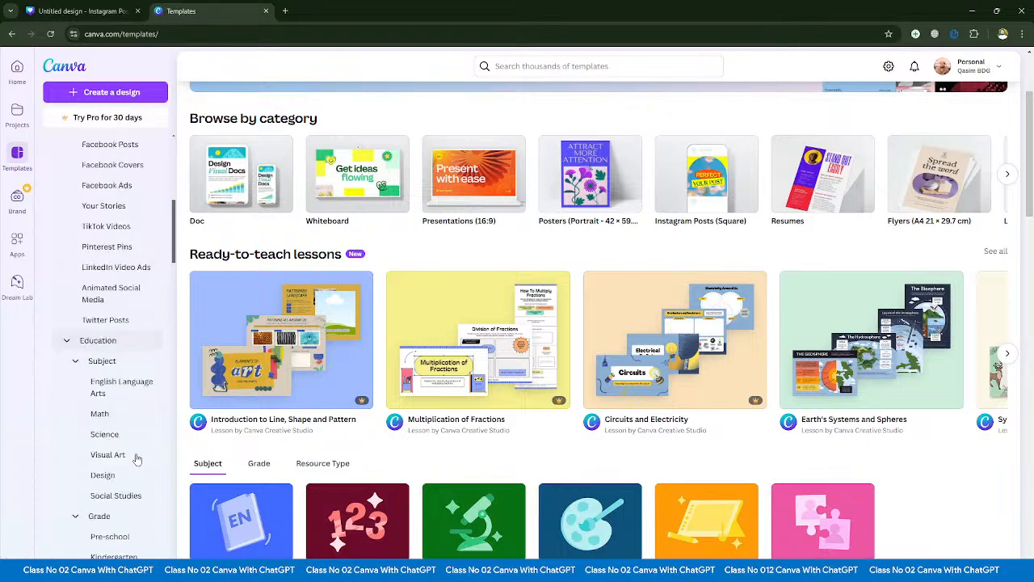
scroll(129, 471, "down", 5)
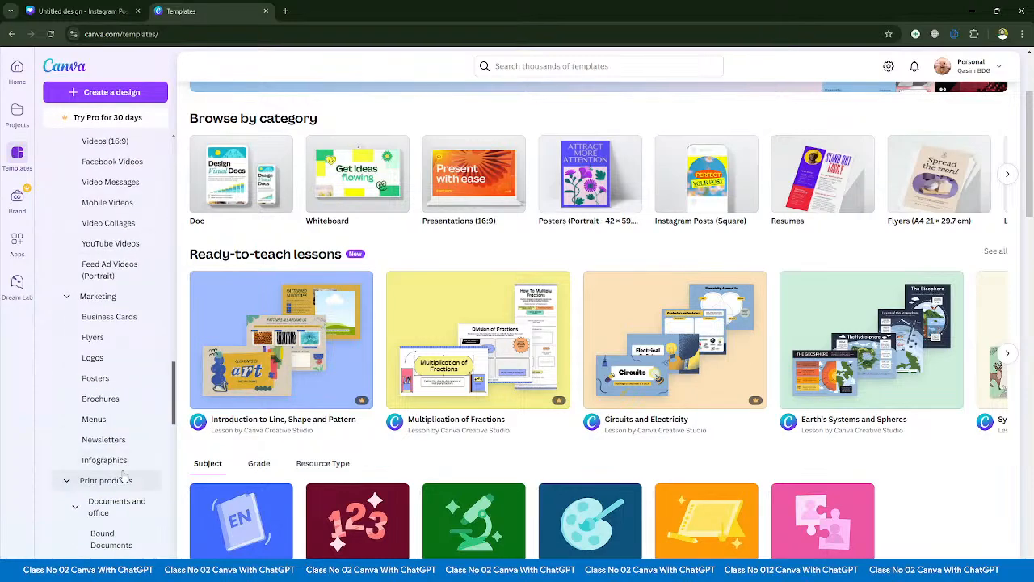
- Return to the blank Instagram post design and switch to the YouTube Studio live stream dashboard
left_click(89, 11)
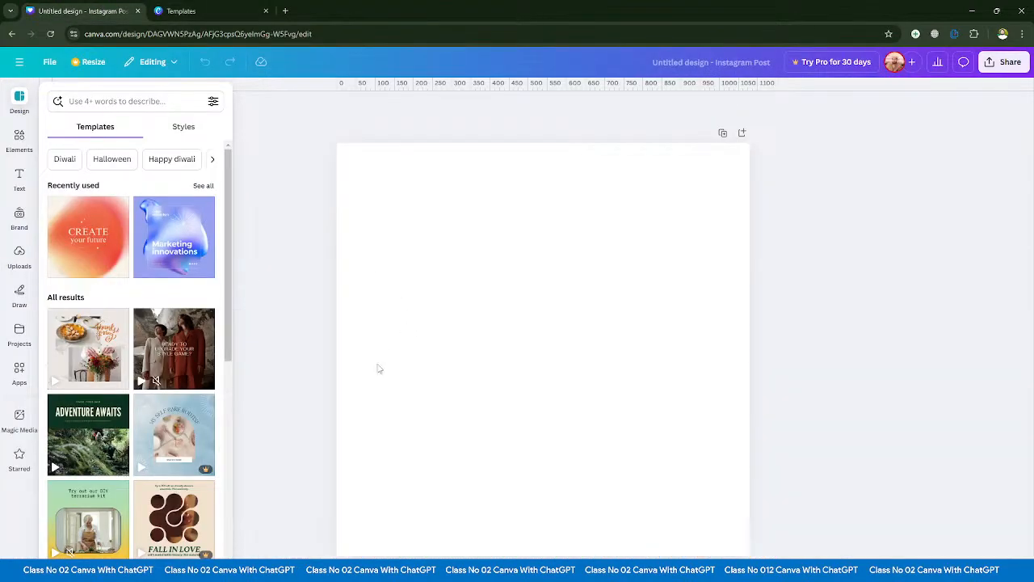
key("alt+Tab")
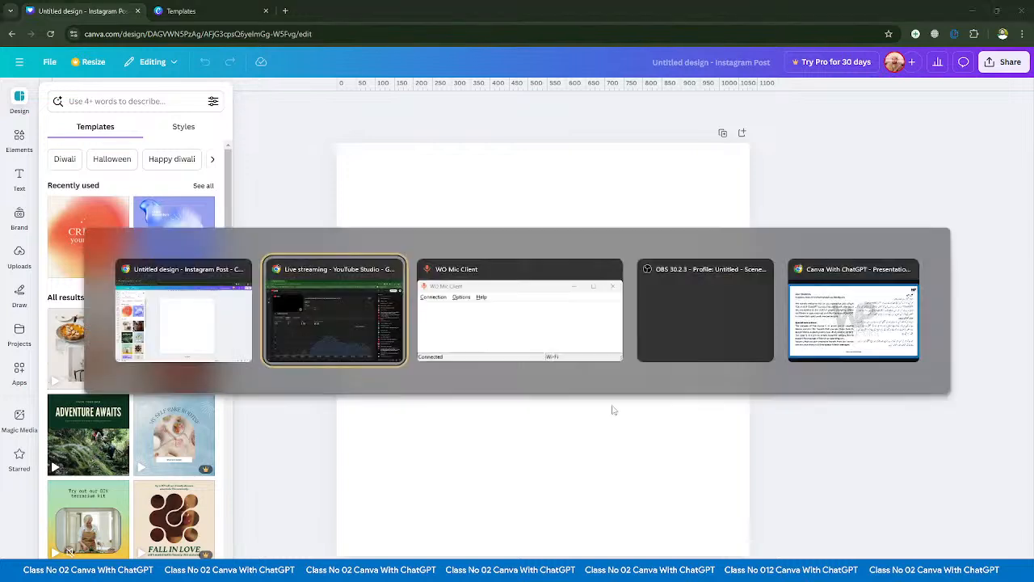